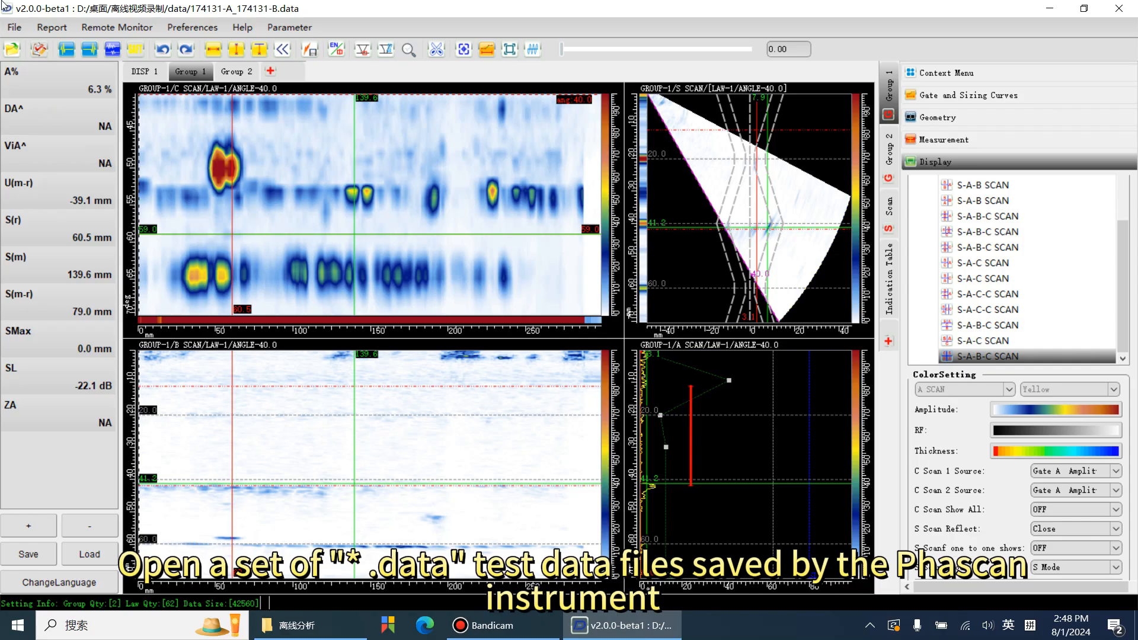
left_click(16, 28)
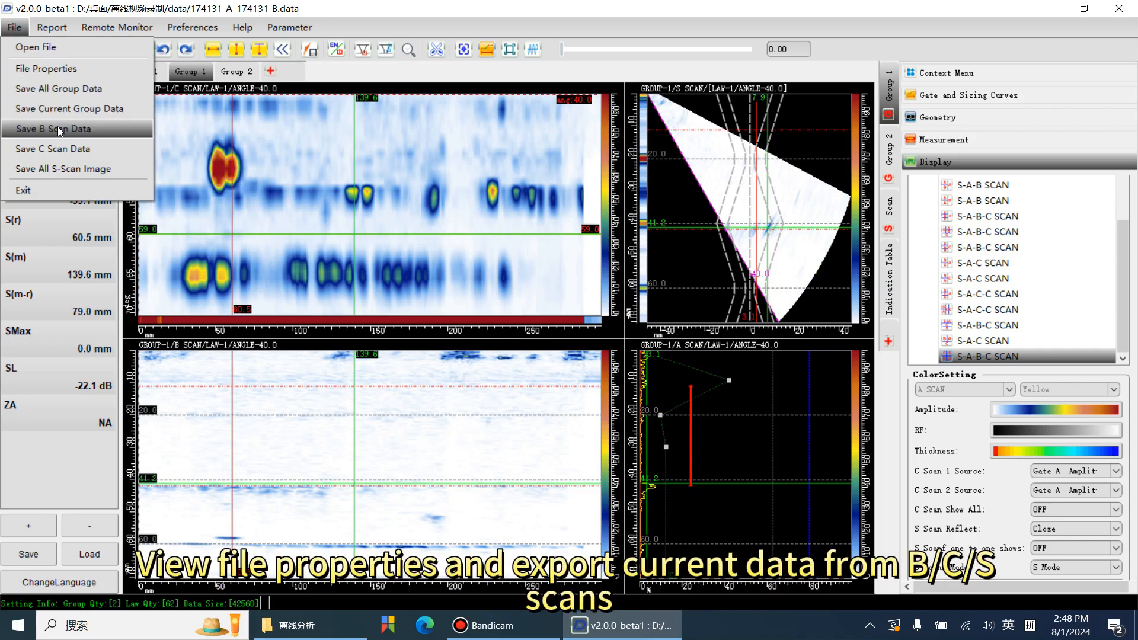
left_click(147, 166)
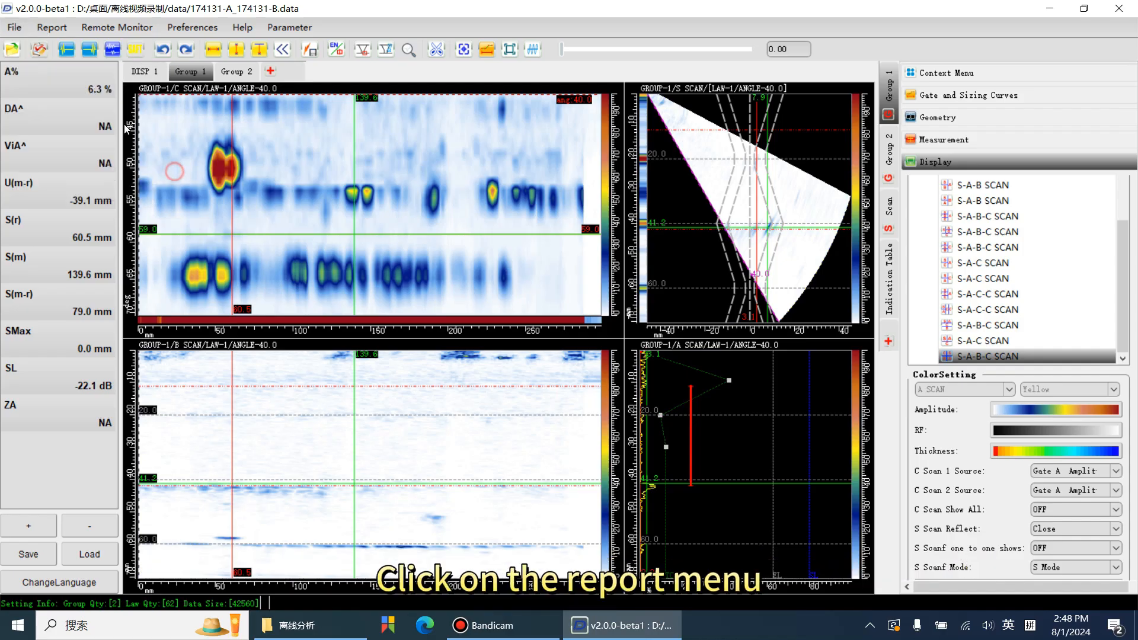
left_click(51, 28)
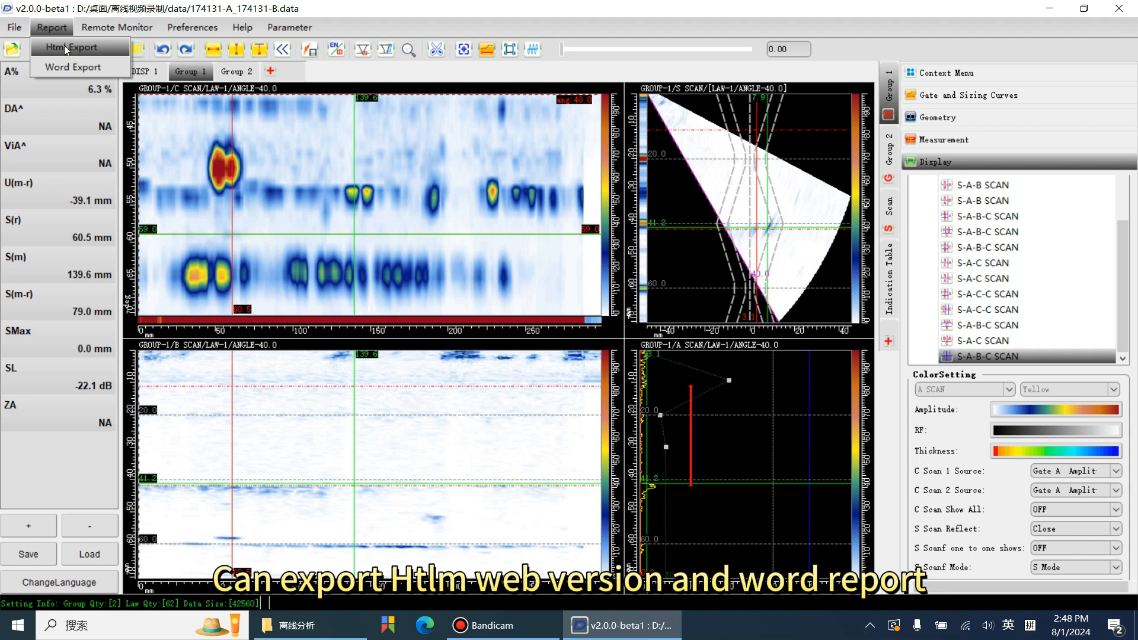
left_click(165, 127)
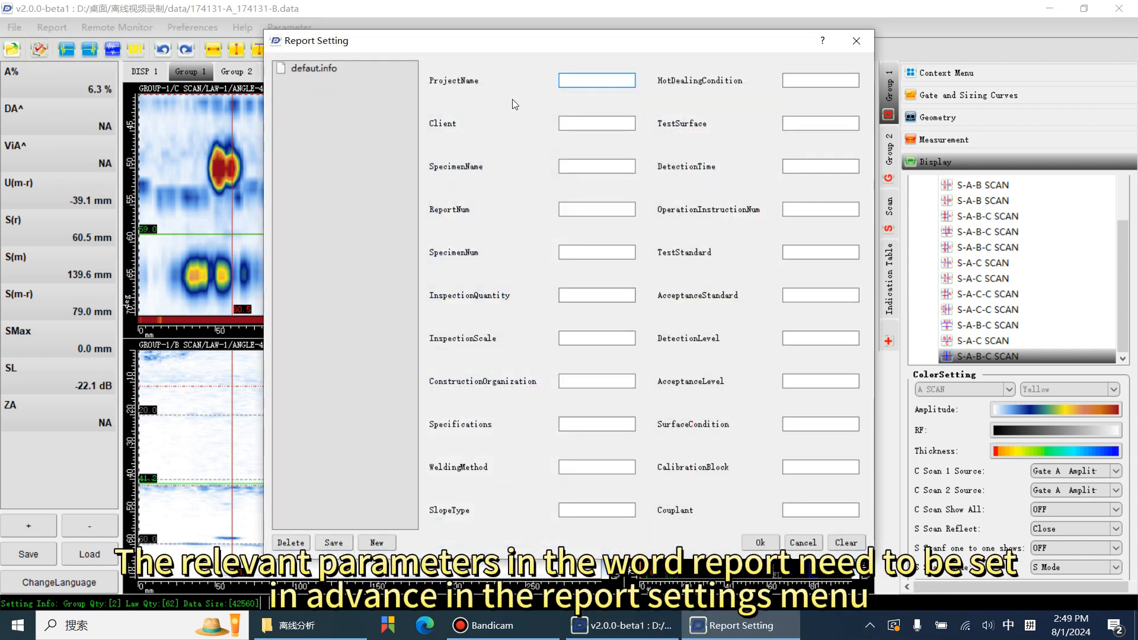
Examine the report parameter fields in the Report Setting form, starting from ProjectName, and accept the form.
left_click(565, 79)
left_click(759, 540)
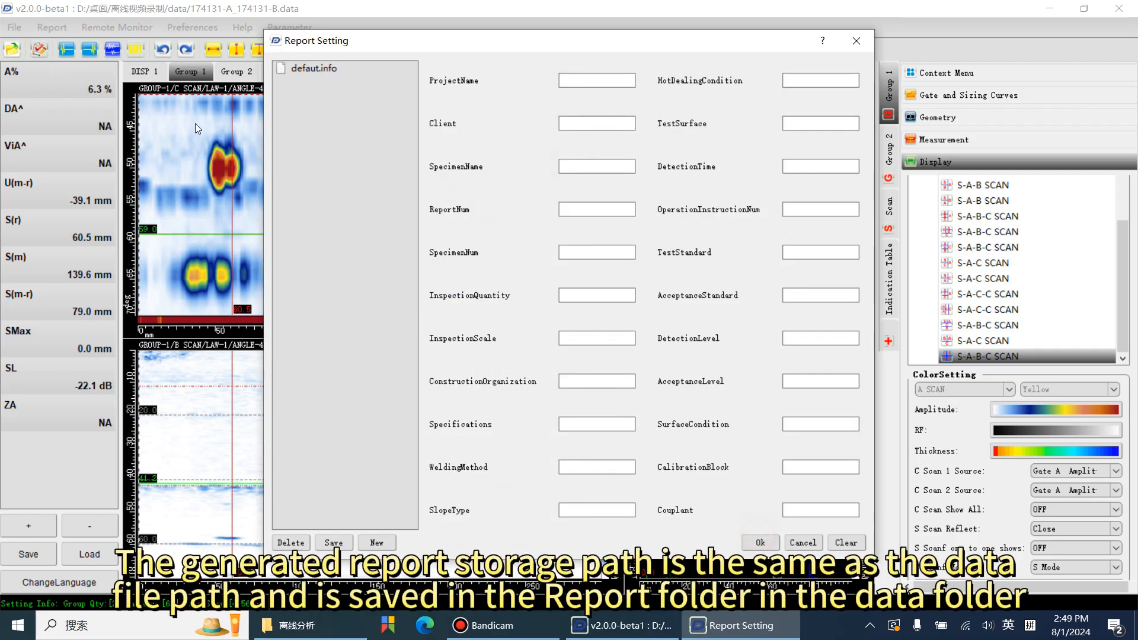
left_click(748, 540)
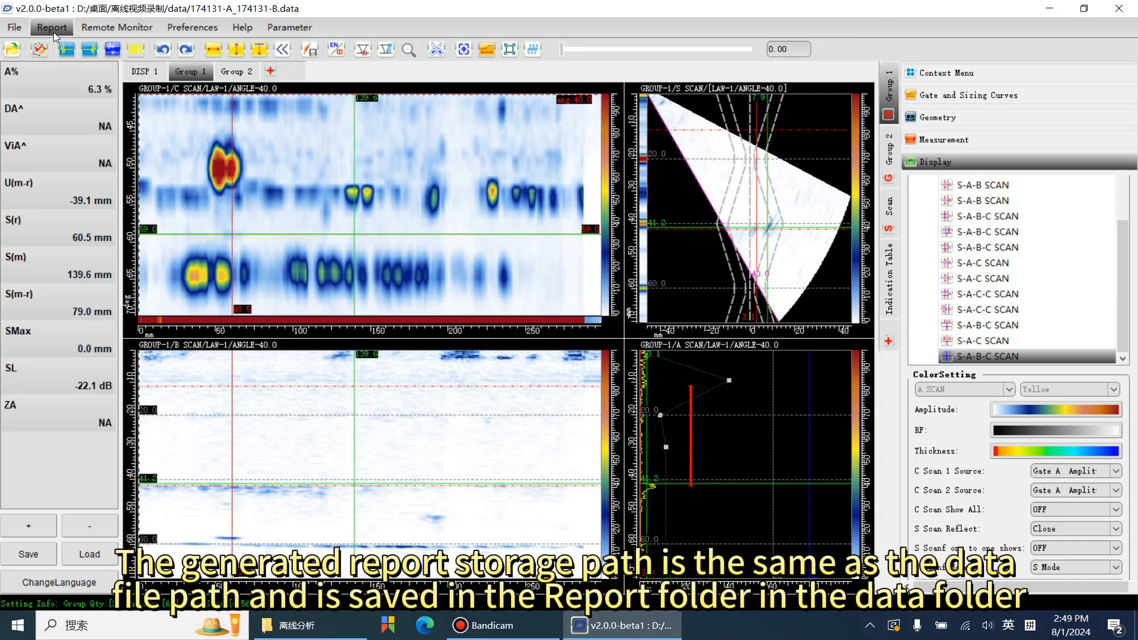
View the device IP address entries of the Remote Monitor connection and hide that dialog.
left_click(53, 32)
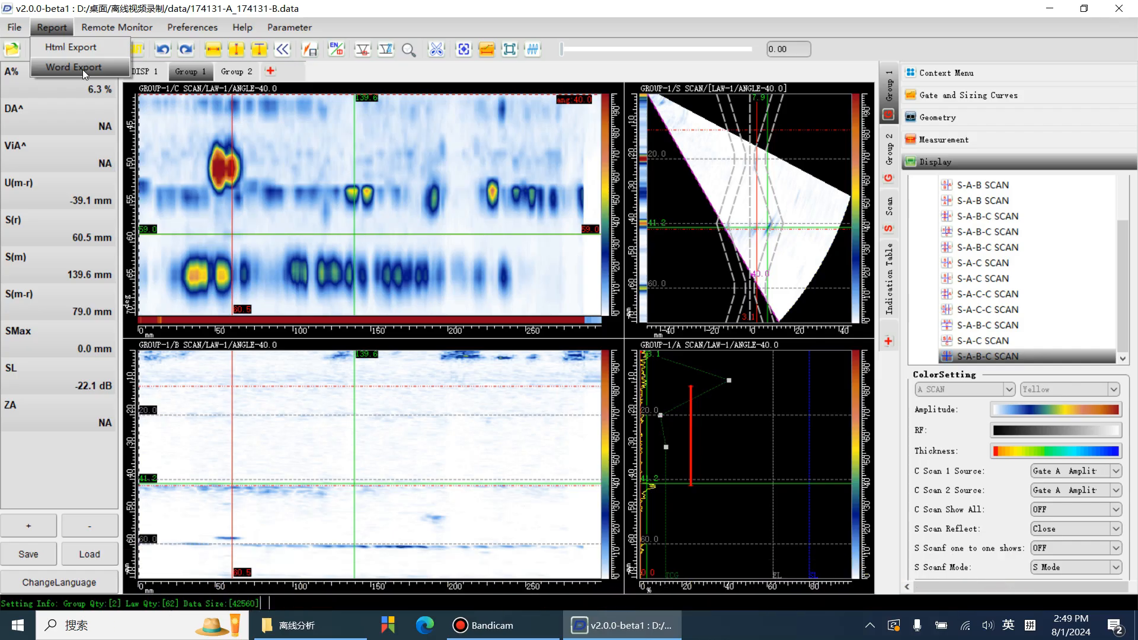
mouse_move(95, 22)
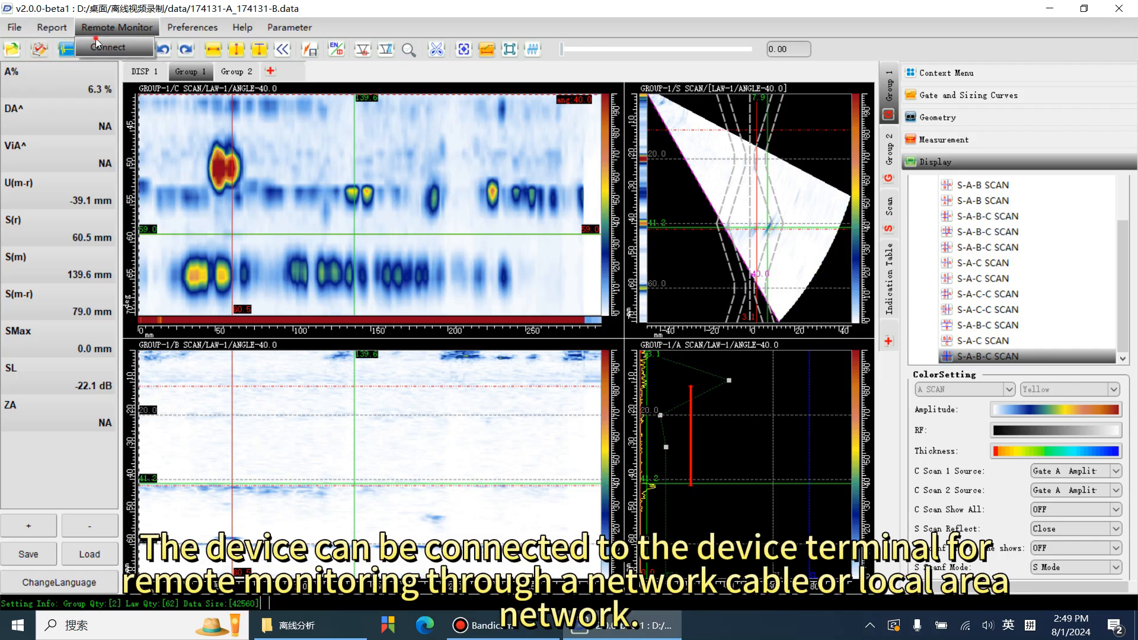
left_click(134, 47)
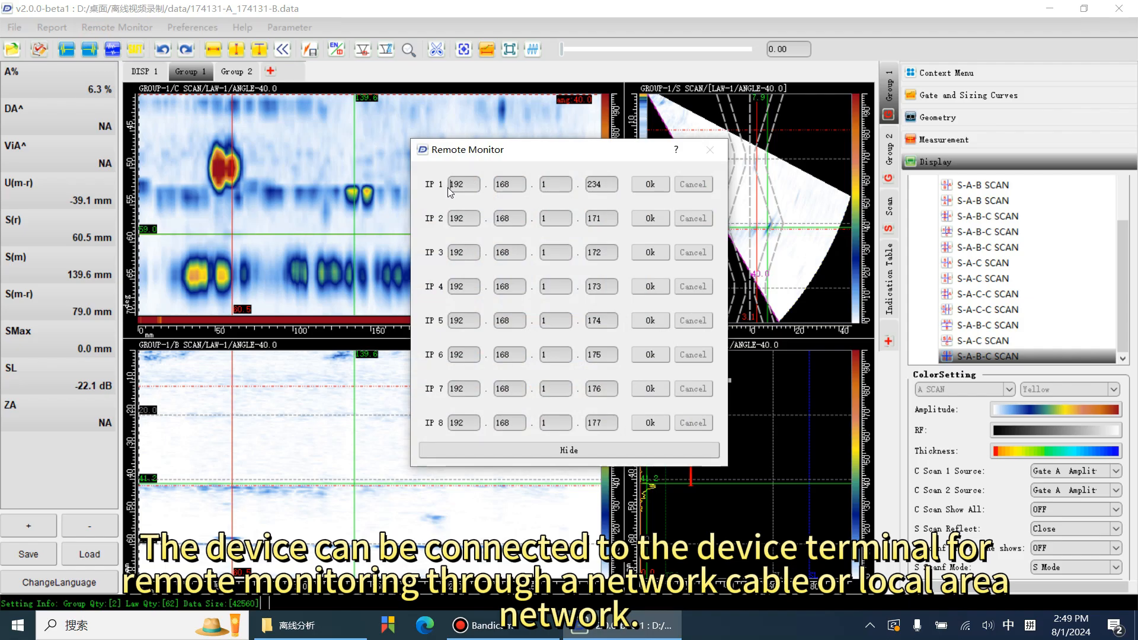
left_click(581, 449)
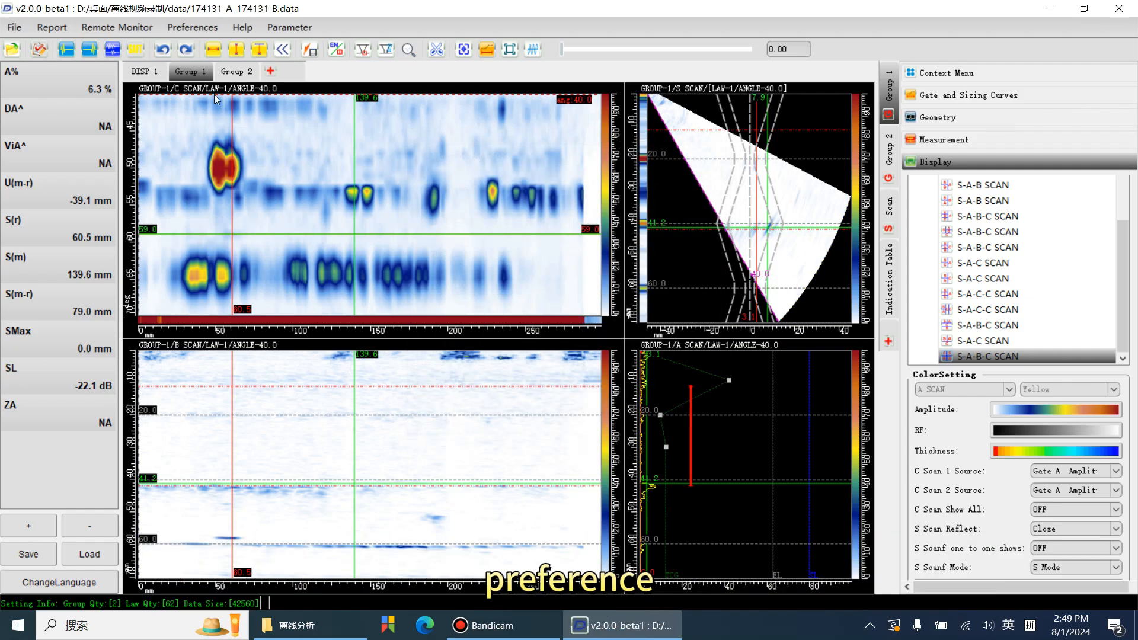
Consult the keyboard instructions for both the Analysis A and Analysis M layouts, and close them.
left_click(190, 32)
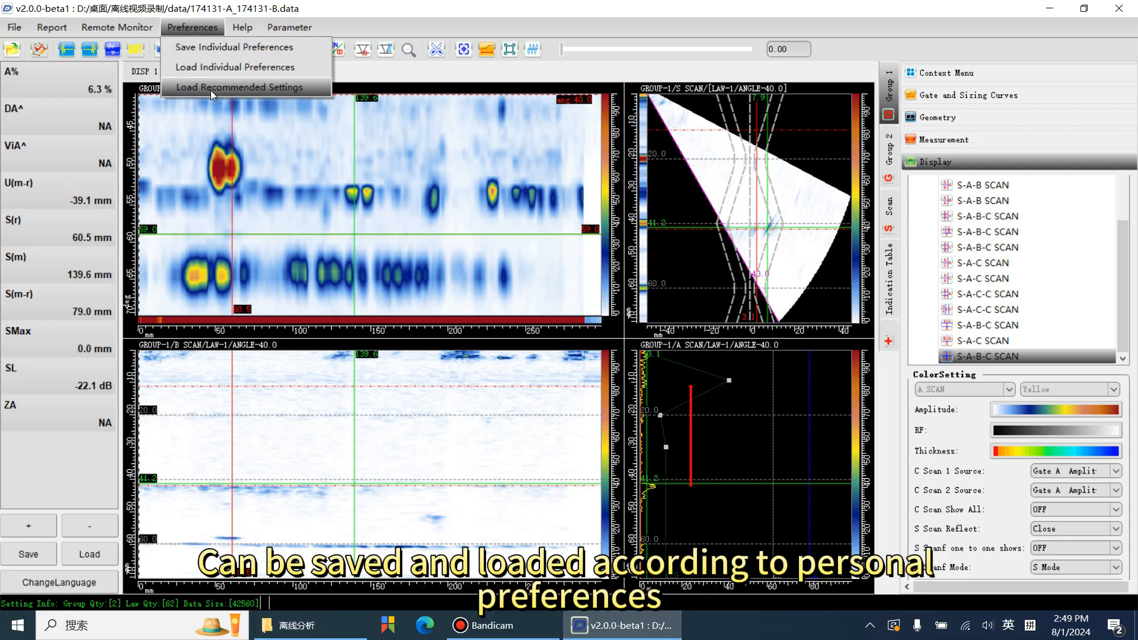
mouse_move(235, 31)
left_click(277, 46)
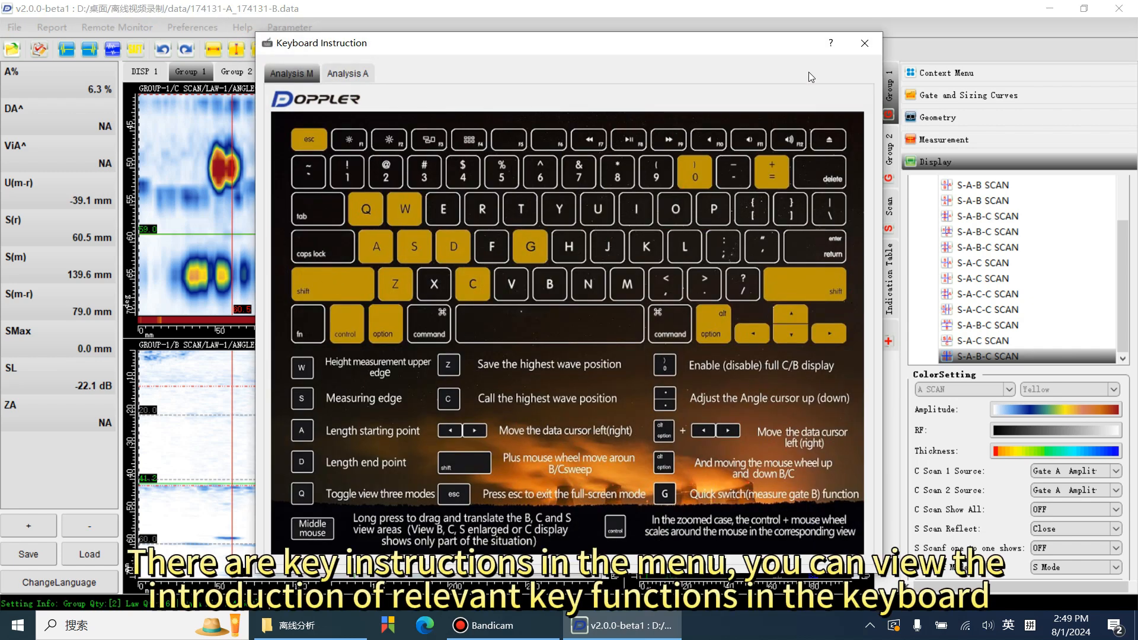
left_click(351, 80)
left_click(286, 79)
left_click(861, 45)
Review the current data file's parameter information, from file properties and geometry through UT settings and focal law, and close it.
left_click(314, 28)
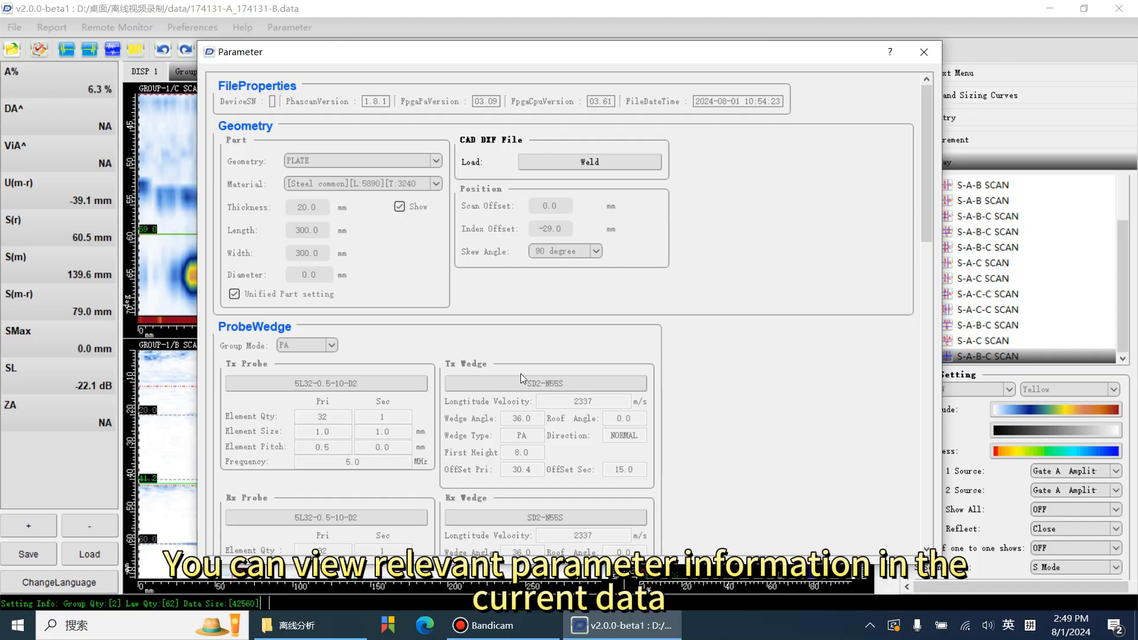
scroll(522, 355, "down", 9)
scroll(532, 340, "down", 5)
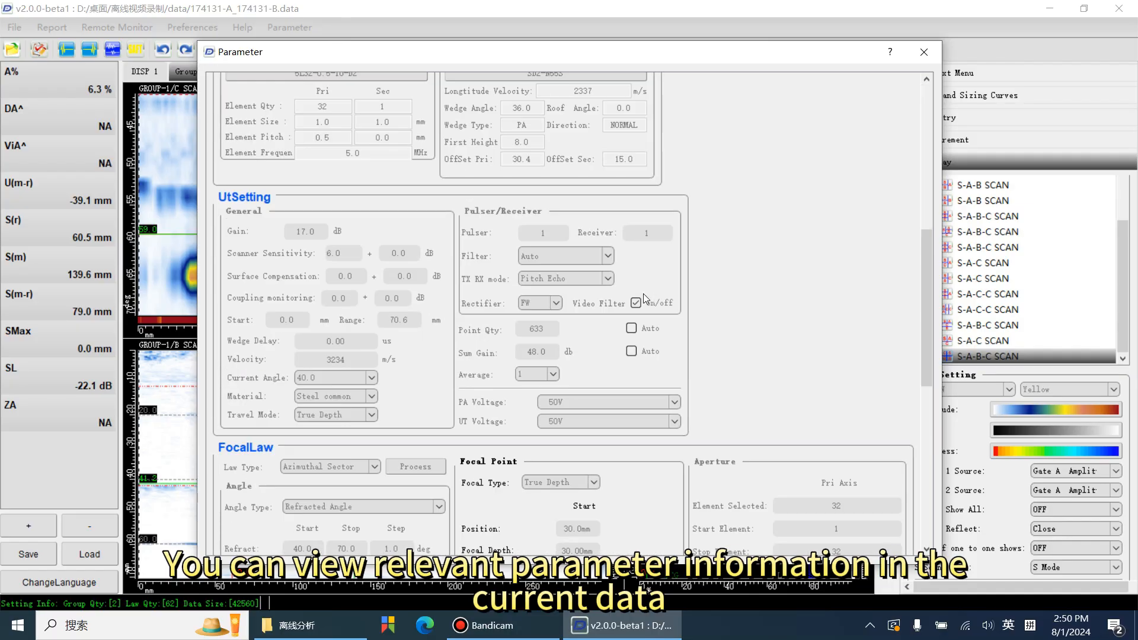
left_click(924, 52)
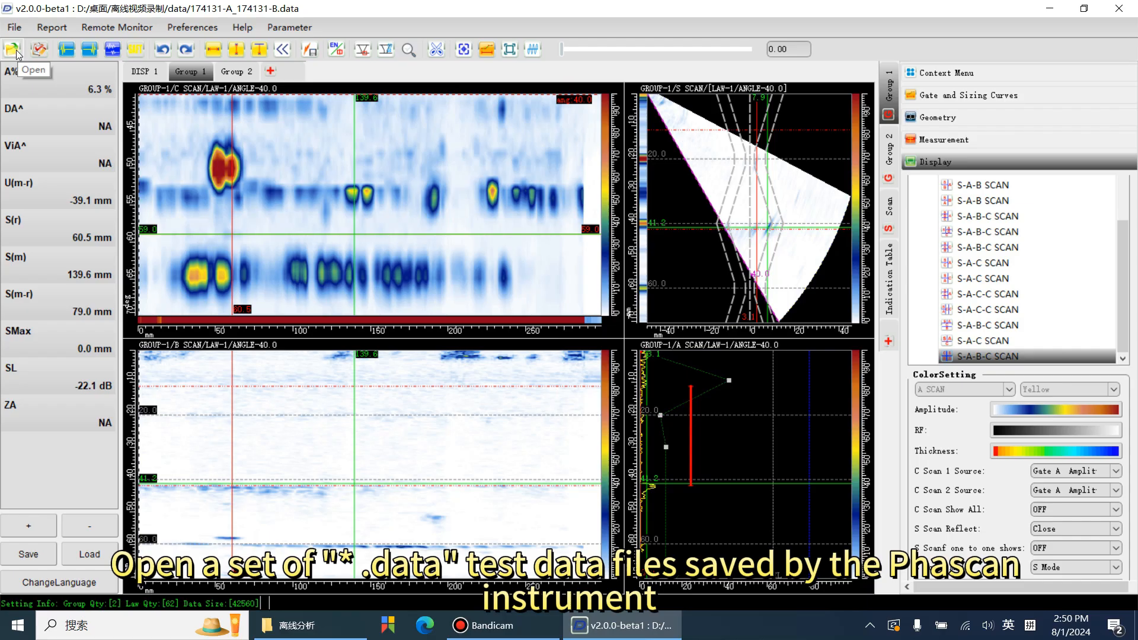
Bring up the Report Setting form again to view its fields and close it.
left_click(39, 49)
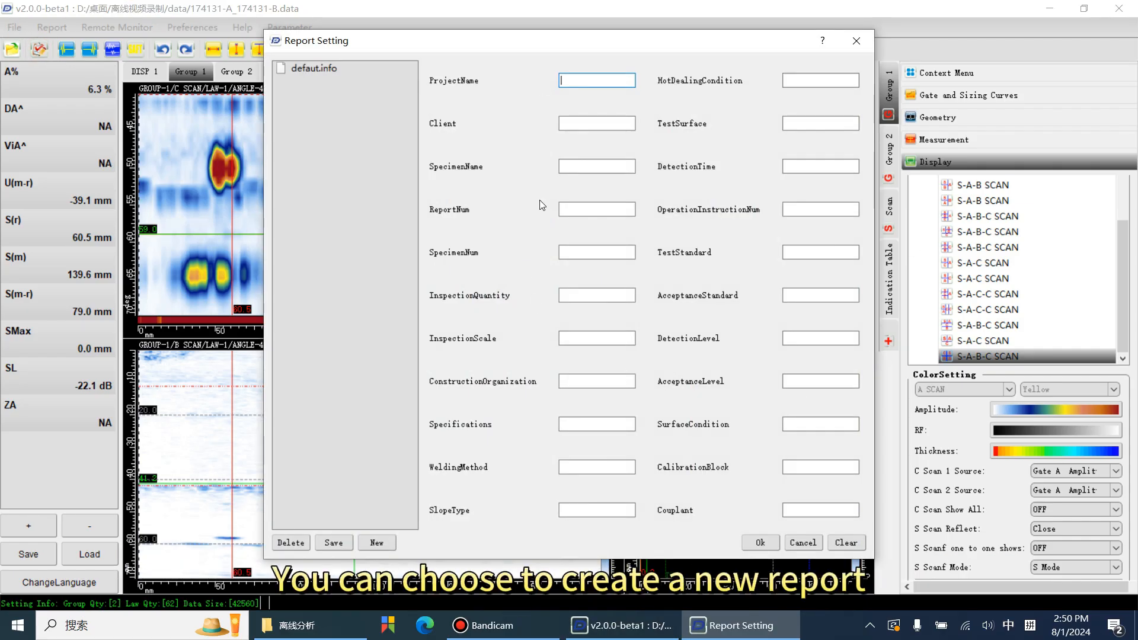
left_click(852, 50)
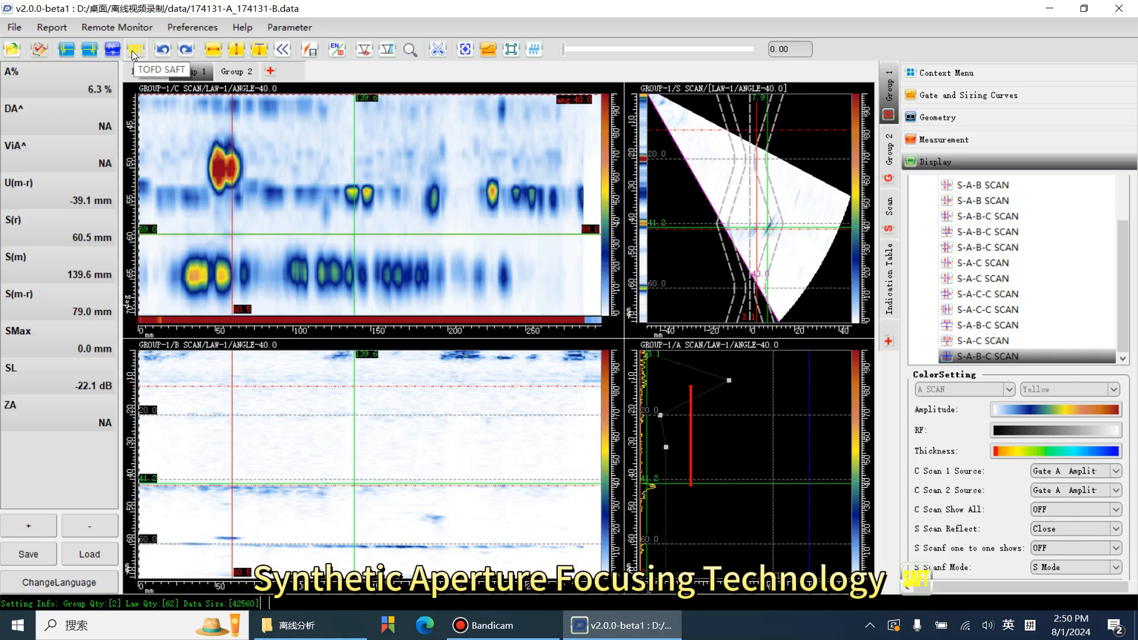
Collapse the extra analysis tools and view the standard and acceptance options for assisted defect analysis, closing them without applying.
left_click(278, 52)
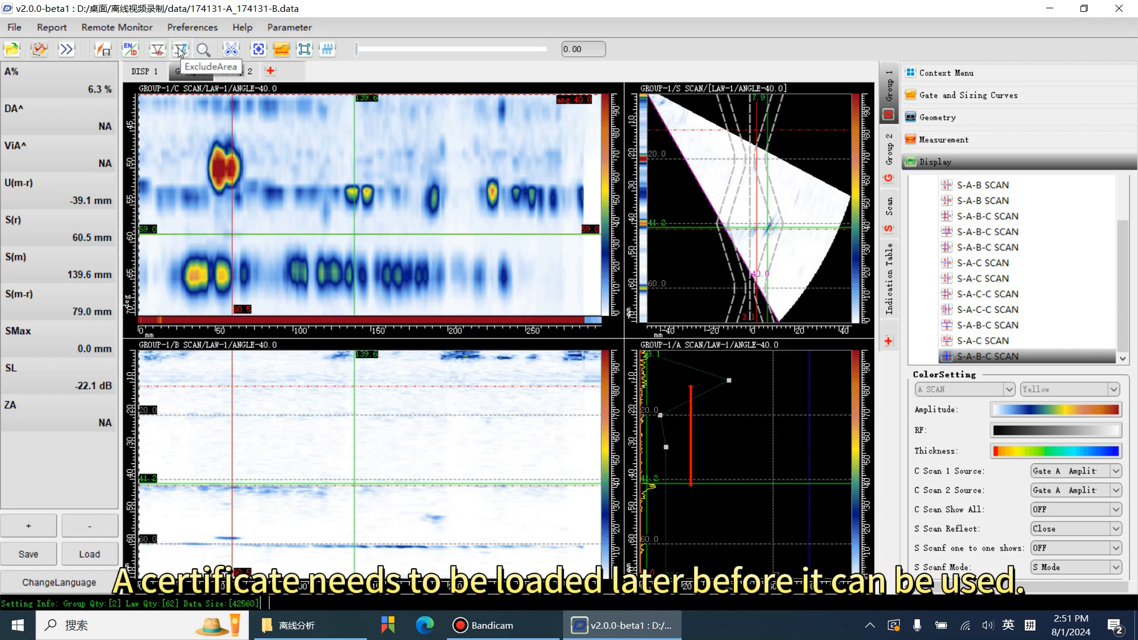
left_click(203, 50)
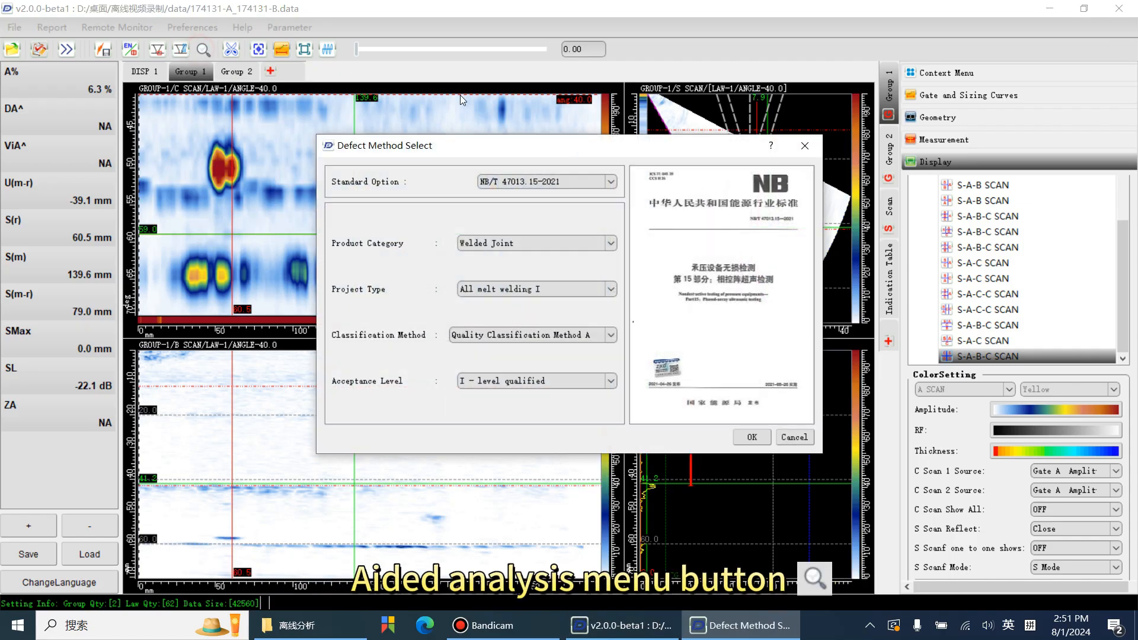
left_click(804, 145)
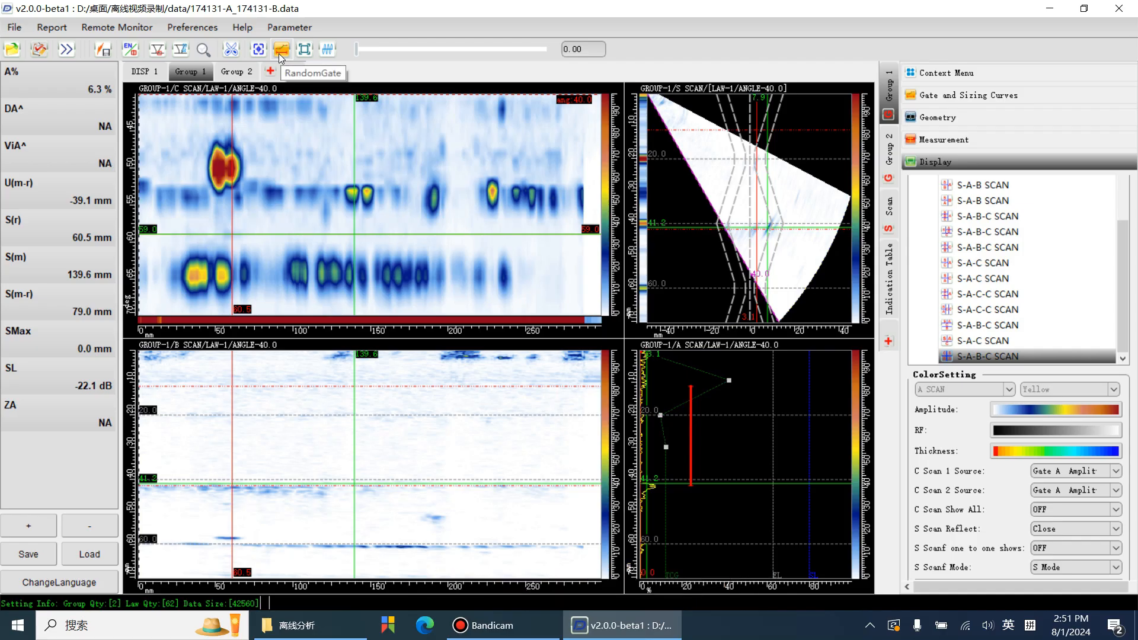
View the four scans full screen, return to the normal layout and move the scan position to 175.00.
left_click(304, 49)
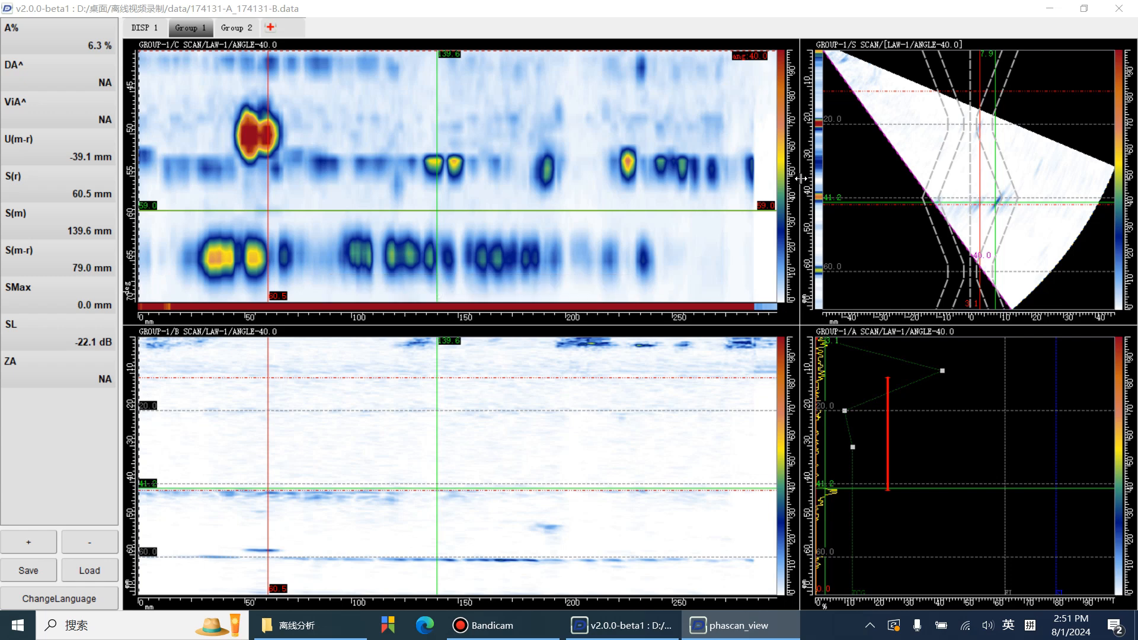
key("Escape")
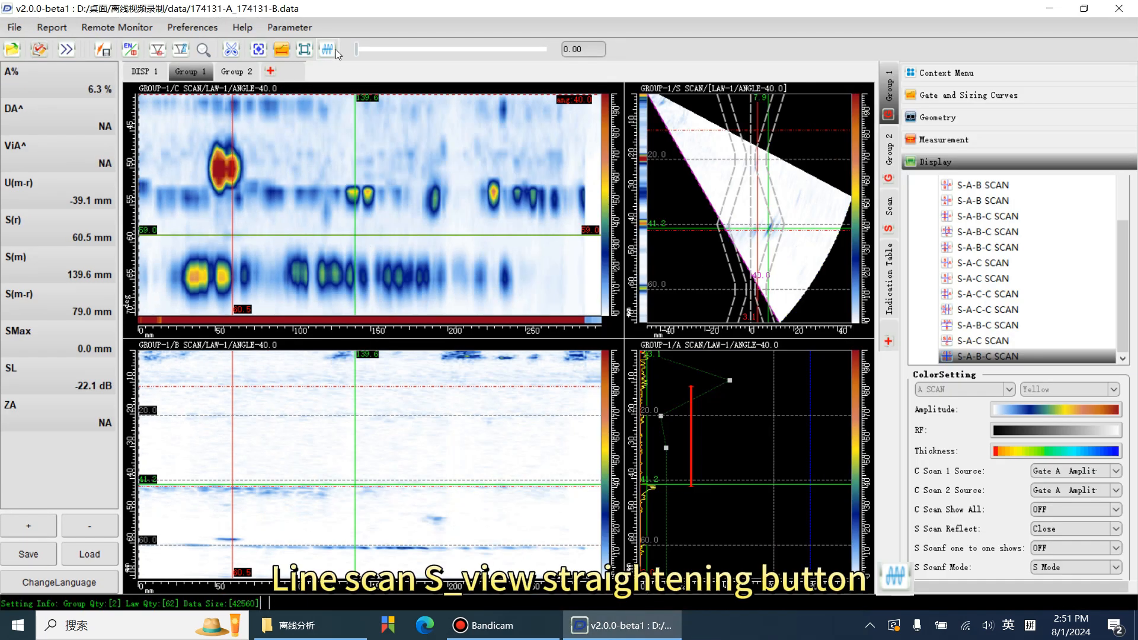
left_click_drag(357, 49, 467, 52)
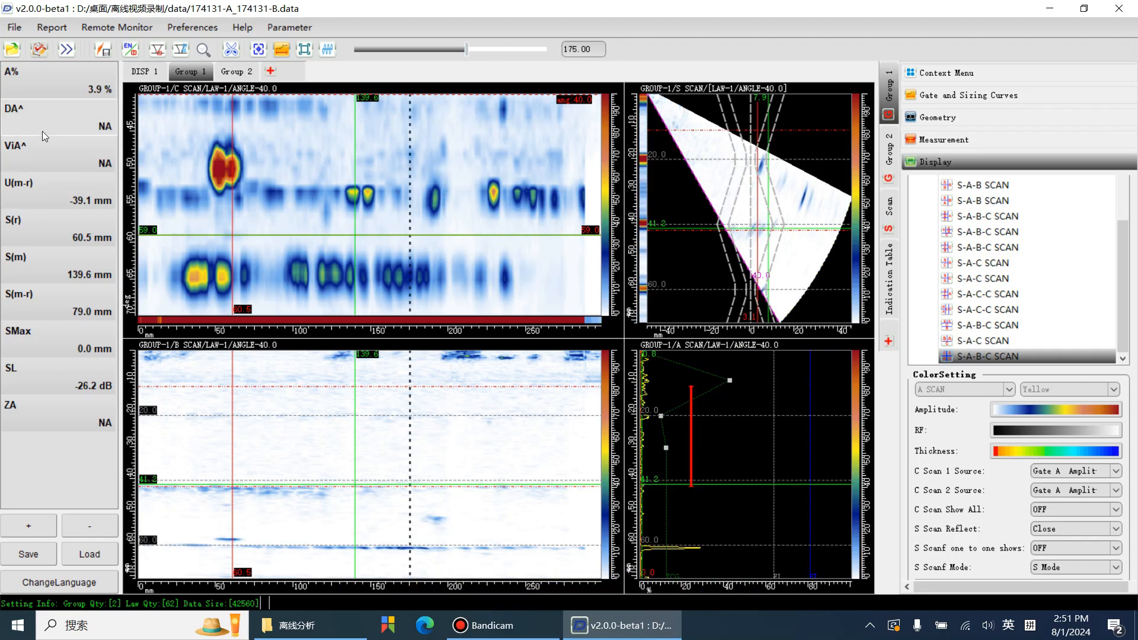
Try to replace the A% reading with B^, the peak amplitude in gate B, from the Gate category.
double_click(53, 70)
left_click(452, 205)
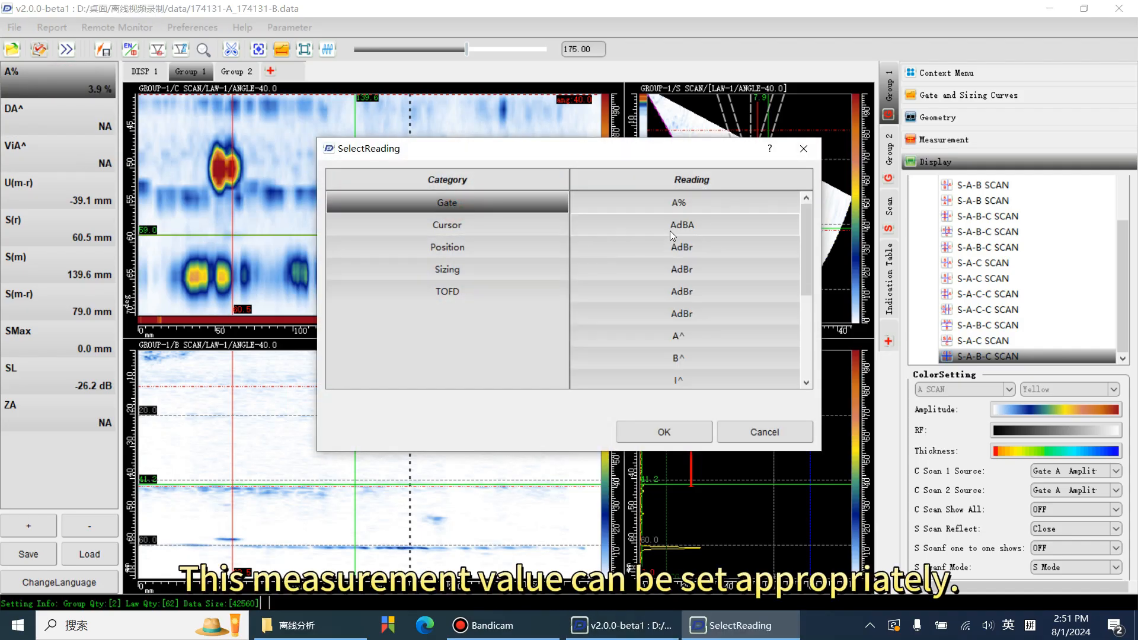
left_click(680, 269)
left_click(675, 356)
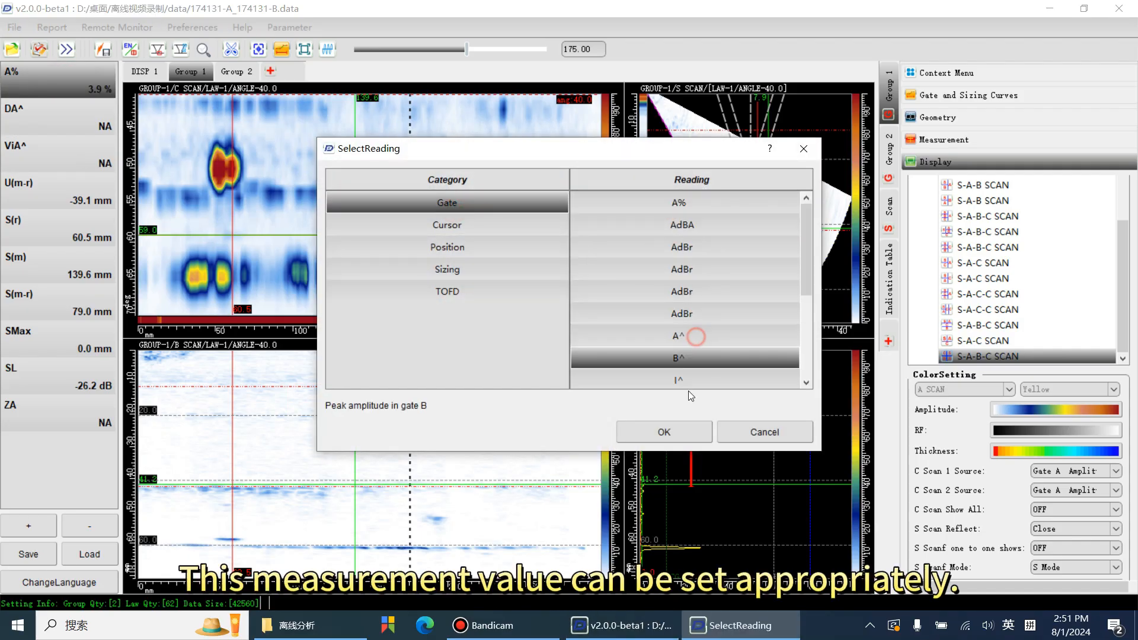
left_click(666, 428)
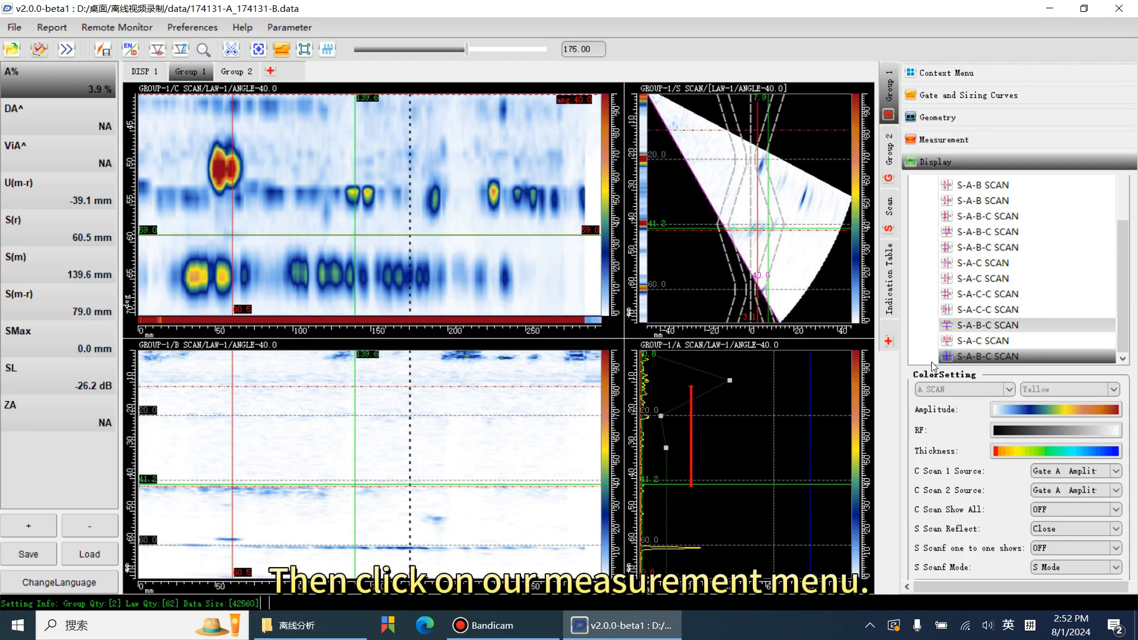
Overlay the measured values on the A, B, C and S scans and give the overlays a background.
left_click(945, 139)
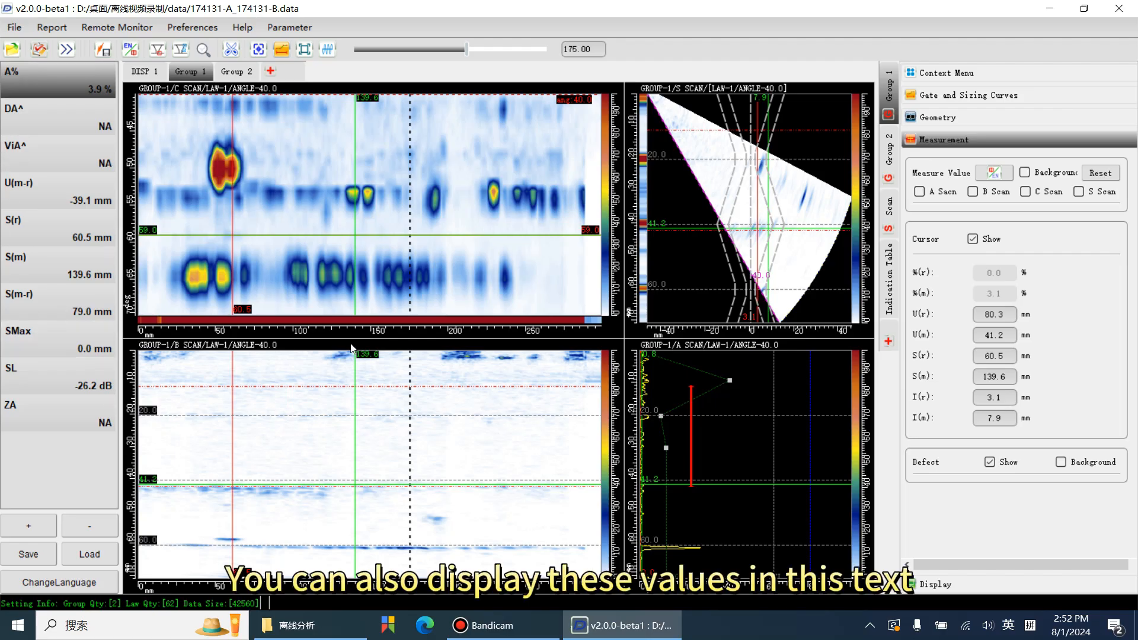
left_click(920, 192)
left_click(973, 191)
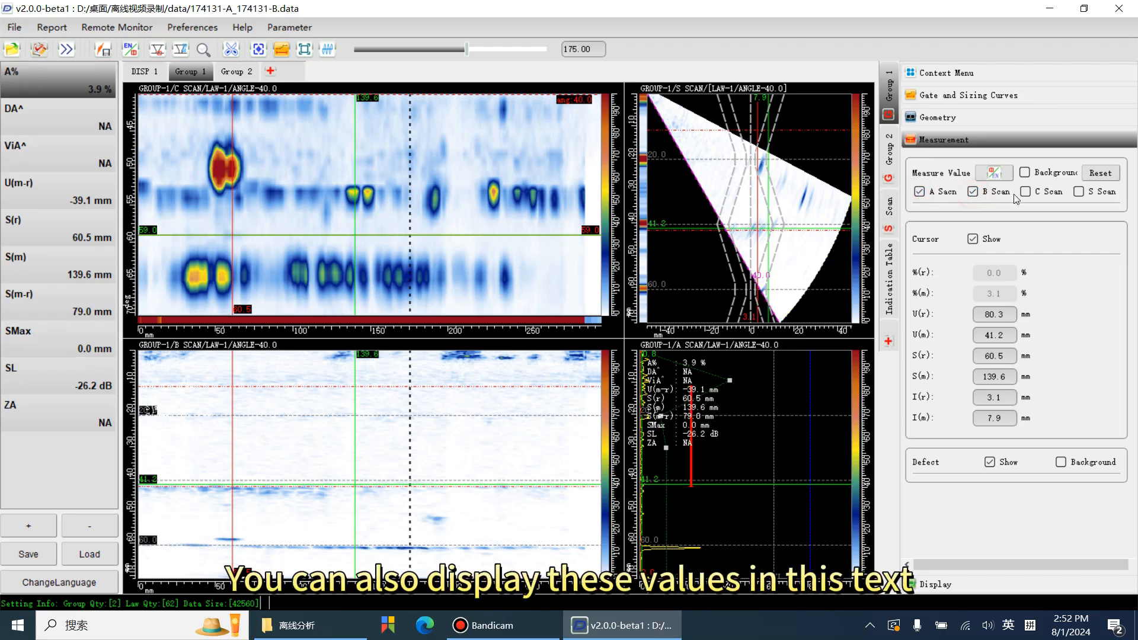
left_click(1025, 192)
left_click(1078, 191)
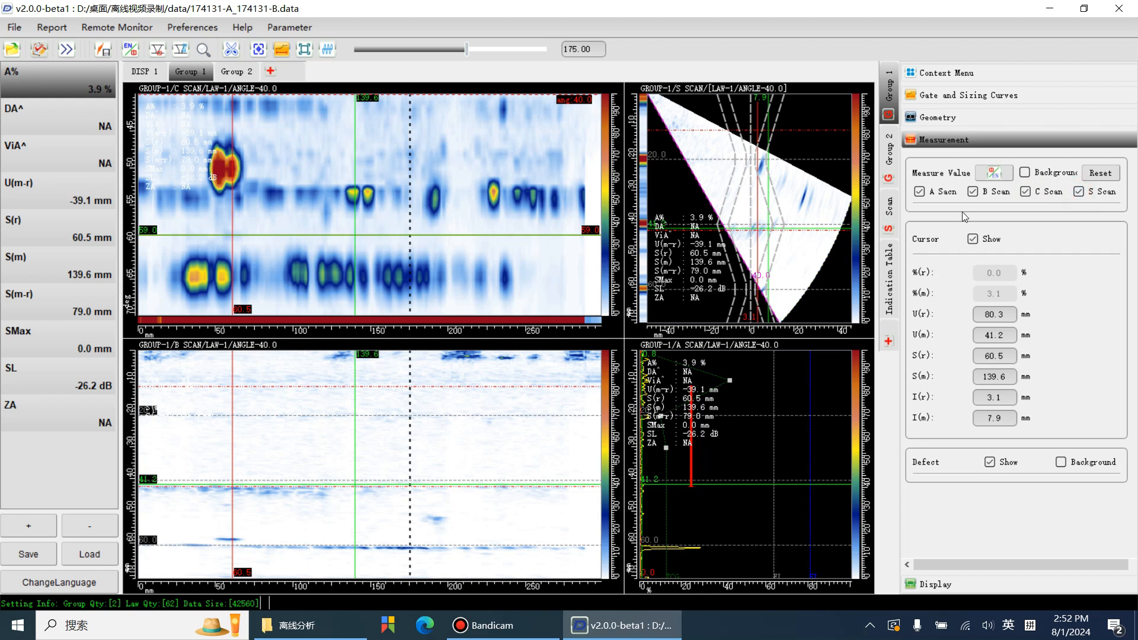
left_click(1025, 172)
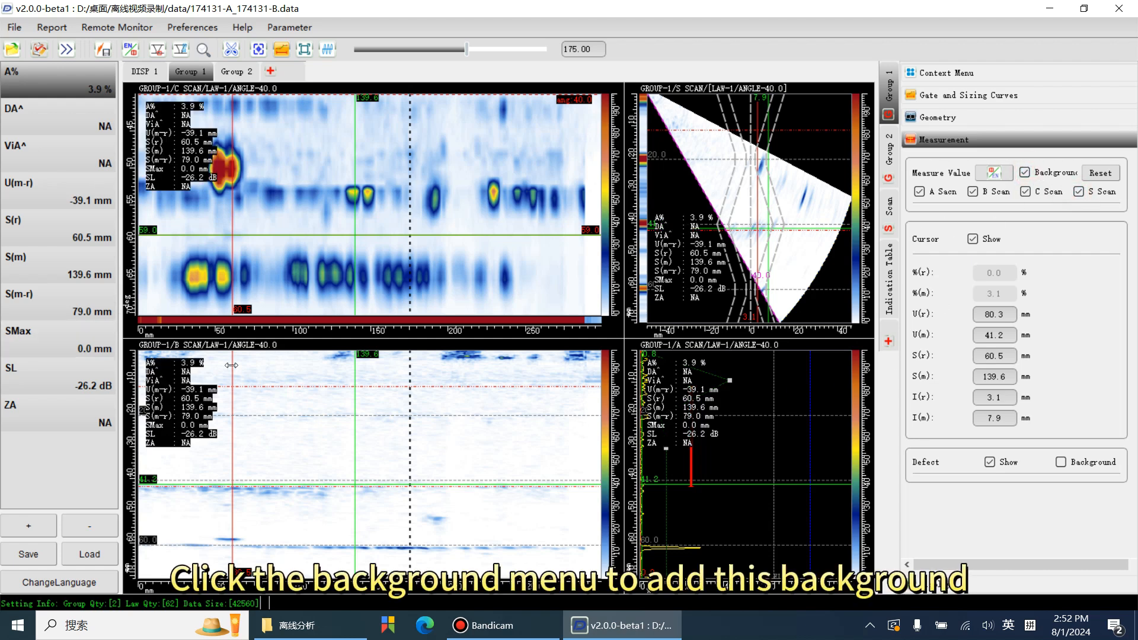
Remove the background and the measured-value overlays from the A, B, C and S scans.
left_click(1027, 173)
left_click(920, 192)
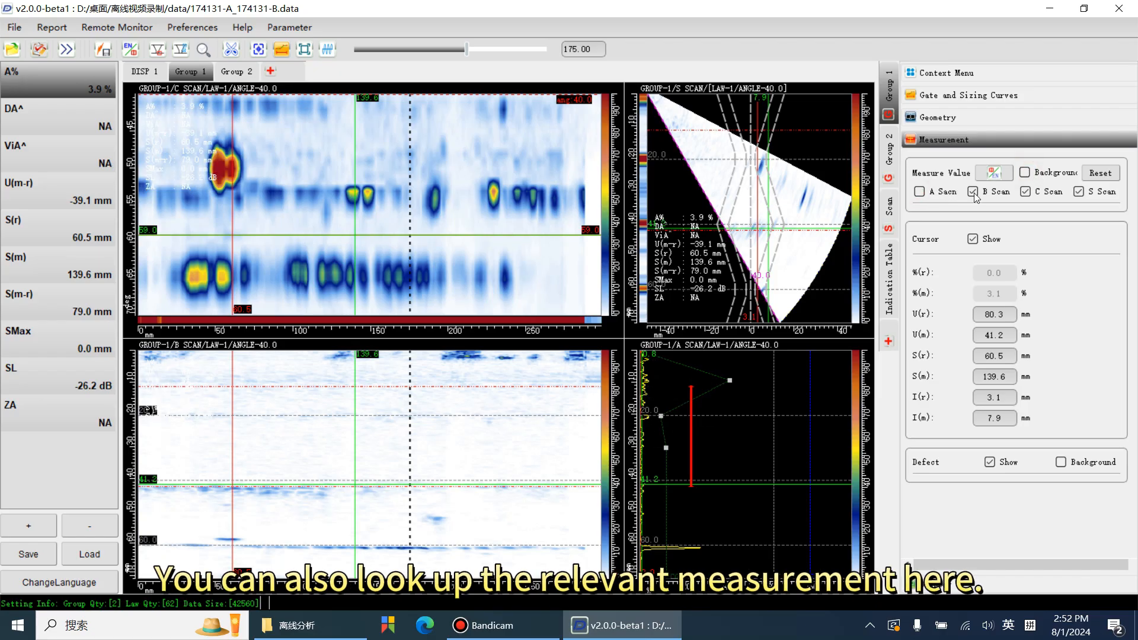
left_click(975, 192)
left_click(1027, 192)
left_click(1079, 192)
Move the scan-axis measurement cursor to about 215.9 mm, its reference cursor to 121.3 mm and the depth measurement cursor to 22.1 mm.
left_click_drag(355, 253, 473, 263)
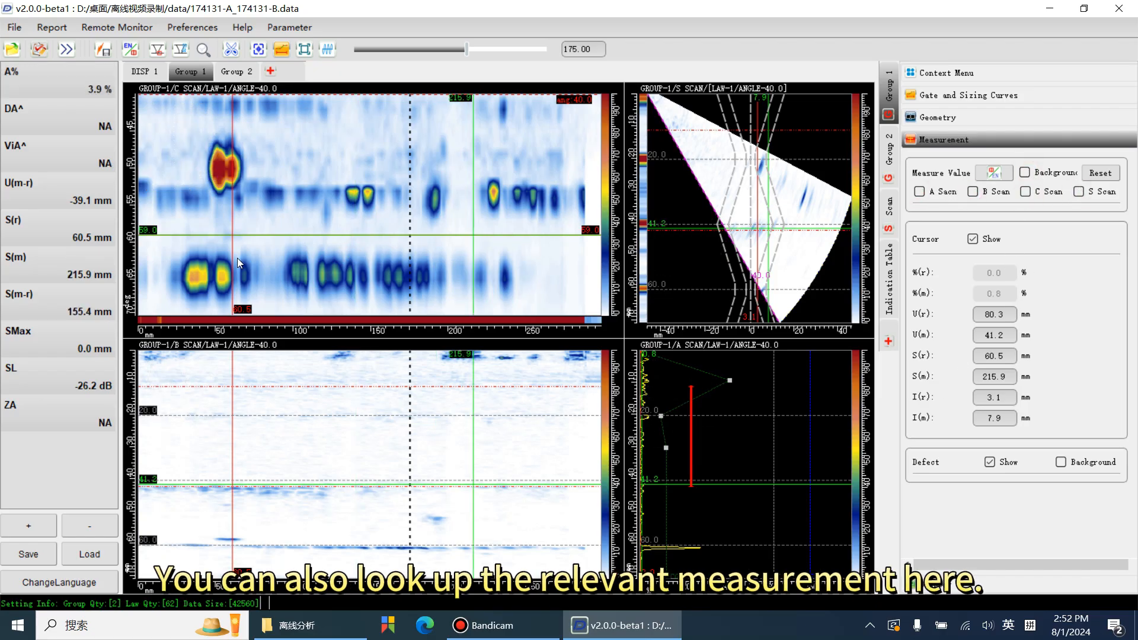
left_click_drag(232, 263, 326, 262)
left_click_drag(793, 228, 784, 166)
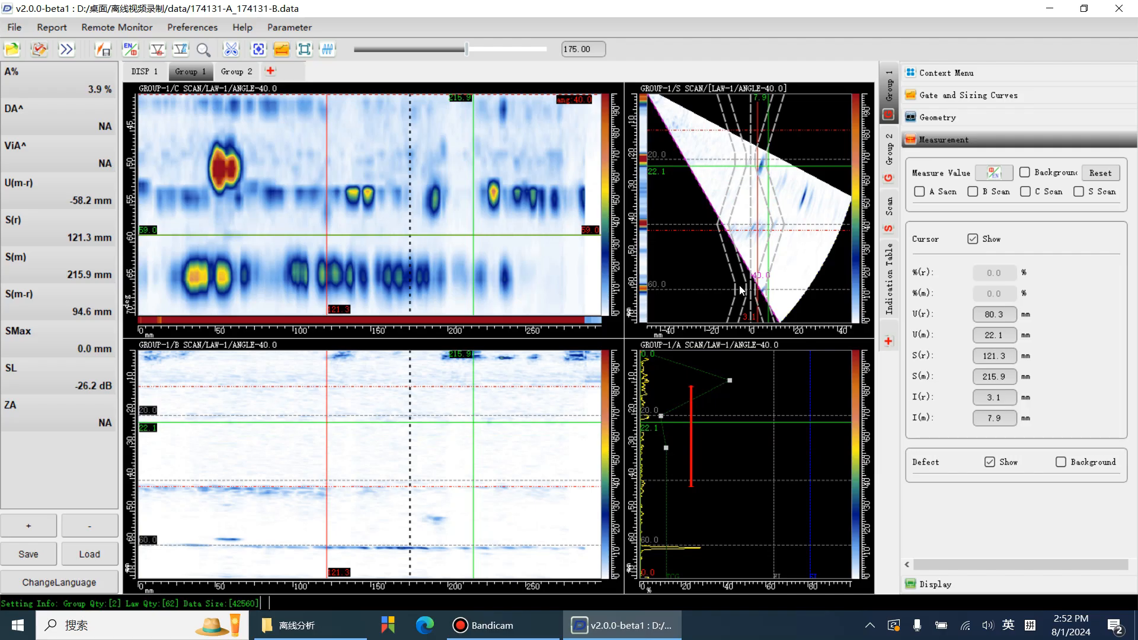
Open the Context Menu settings for Group 1 and set Gate A's width to 30 mm.
left_click(930, 74)
scroll(928, 273, "down", 5)
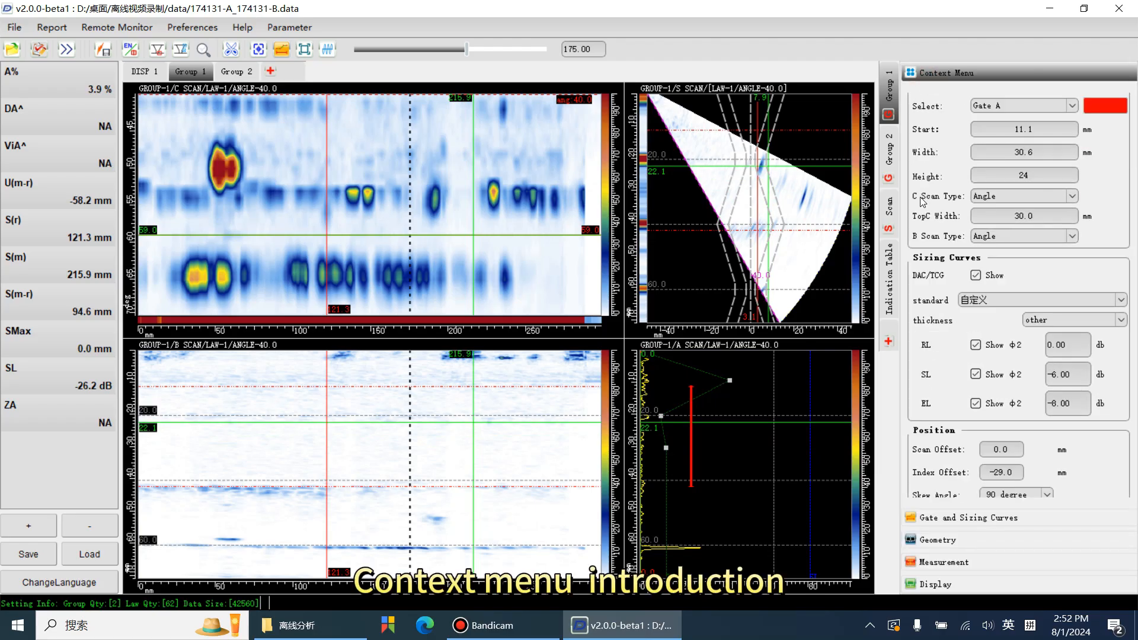
scroll(929, 272, "up", 3)
scroll(960, 255, "up", 1)
double_click(997, 238)
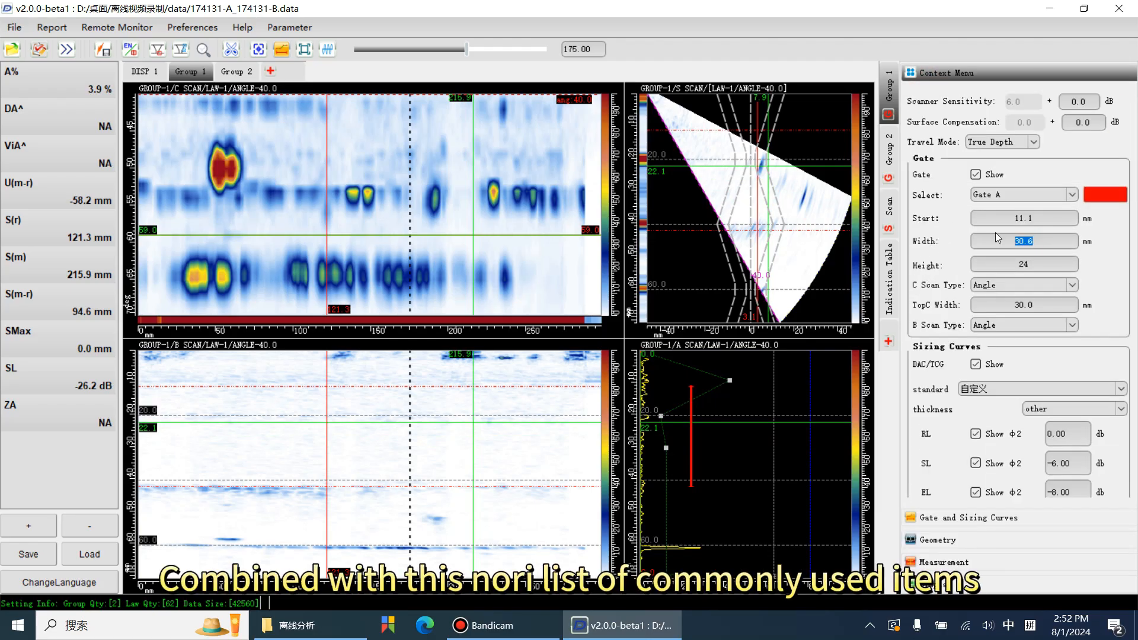
type("30")
key("Return")
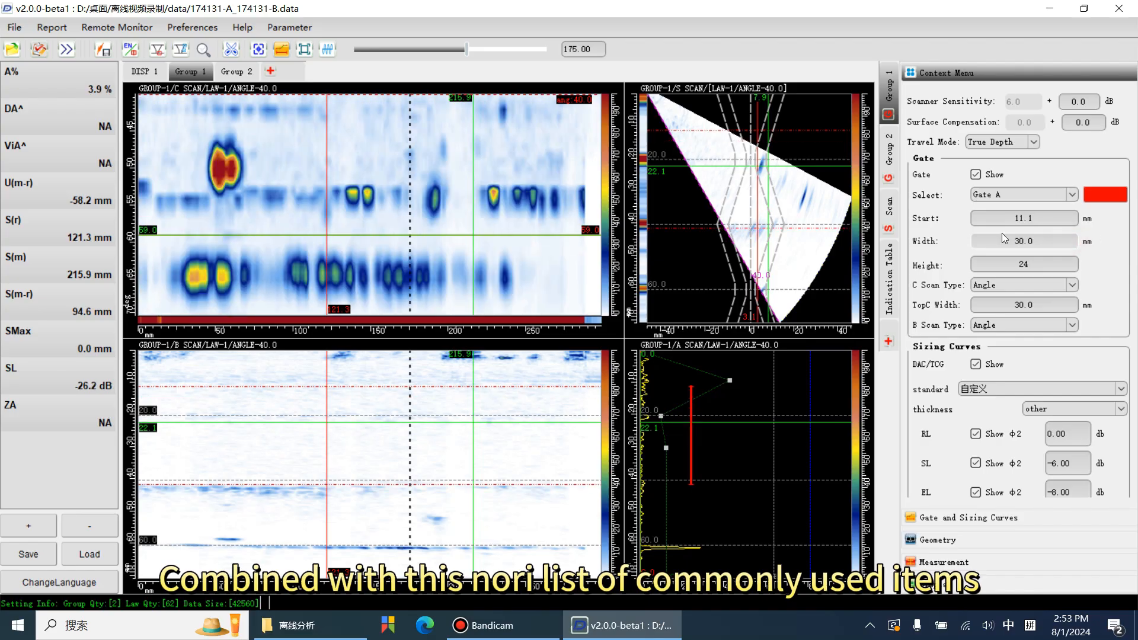
Set Gate A's width to 35 mm in the Gate and Sizing Curves settings, and return to the Context Menu settings.
left_click(980, 520)
left_click_drag(1077, 209, 1039, 210)
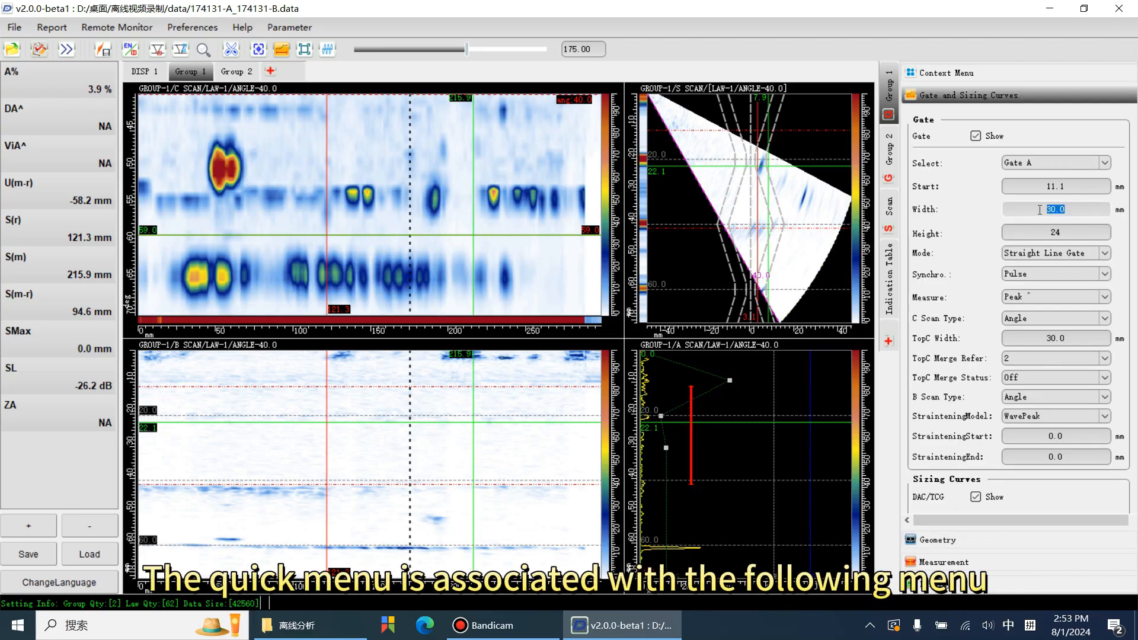
type("35")
left_click(1021, 73)
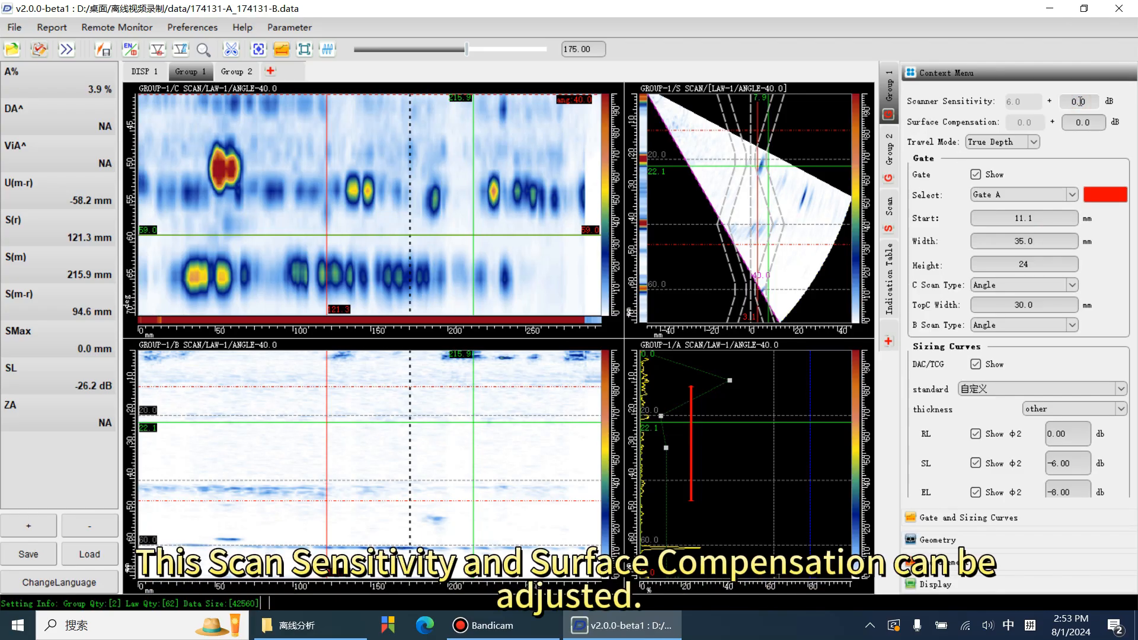
Raise the scanner sensitivity offset to 5.0 dB and set the sizing-curve standard to the NB/T 47013.15 type I welded-joint PRB block.
left_click(1084, 126)
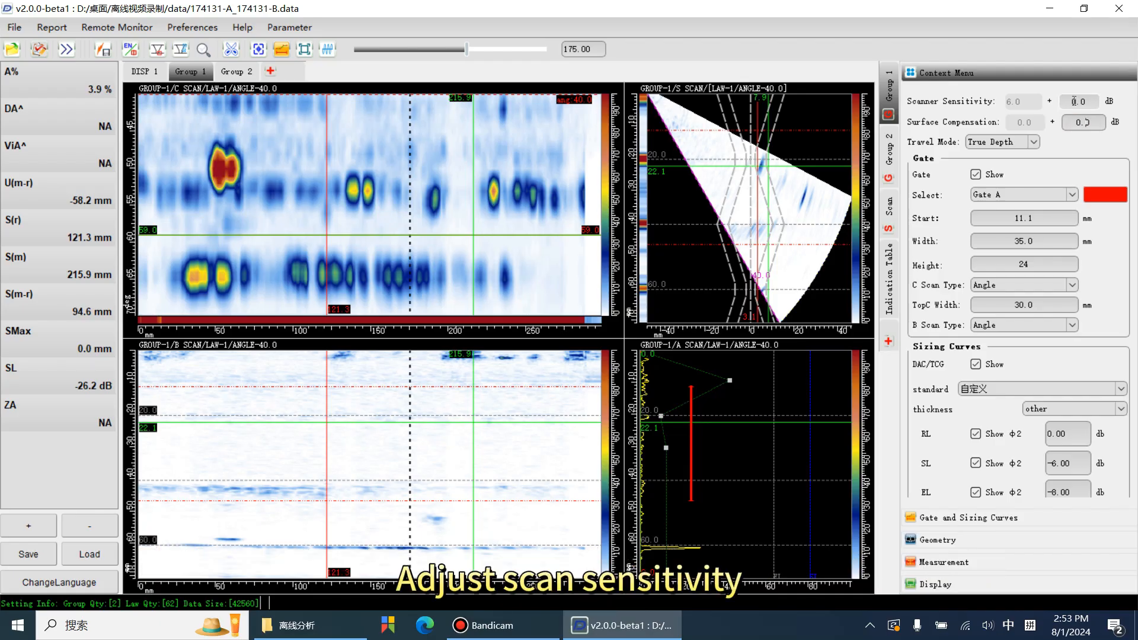
scroll(1074, 101, "up", 9)
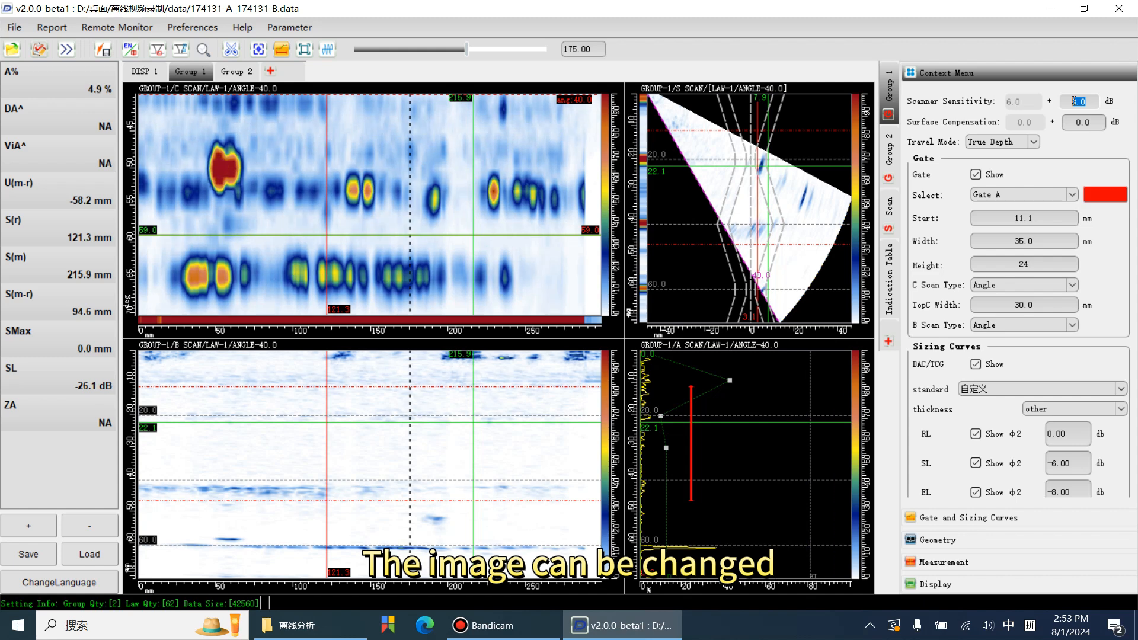
scroll(1078, 103, "down", 3)
scroll(1078, 103, "down", 1)
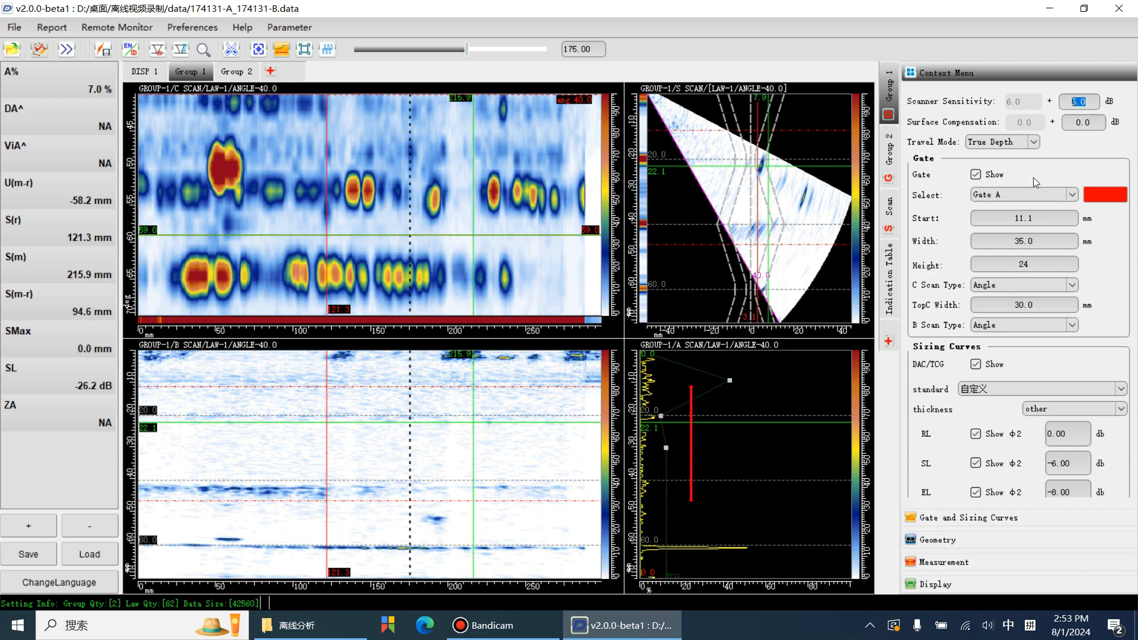
left_click(970, 389)
left_click(958, 478)
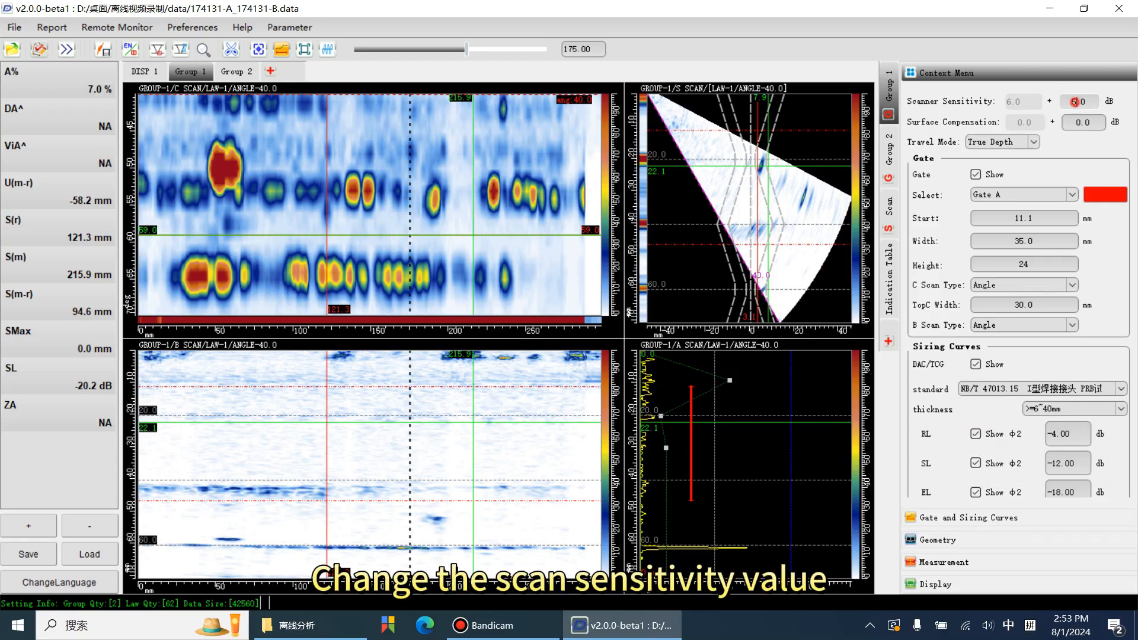
Select the 64.0° beam in the S scan, vary the scanner sensitivity offset and return it to 0.0 dB.
scroll(1079, 102, "up", 1)
scroll(1079, 102, "down", 3)
left_click(768, 179)
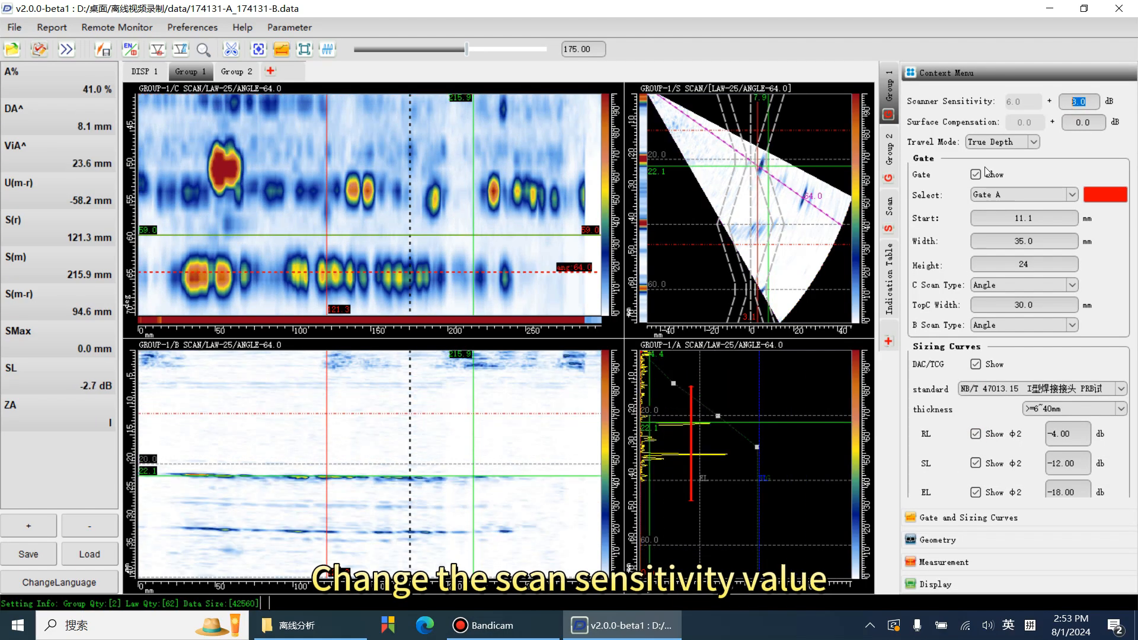
scroll(1079, 102, "down", 2)
scroll(1078, 103, "up", 1)
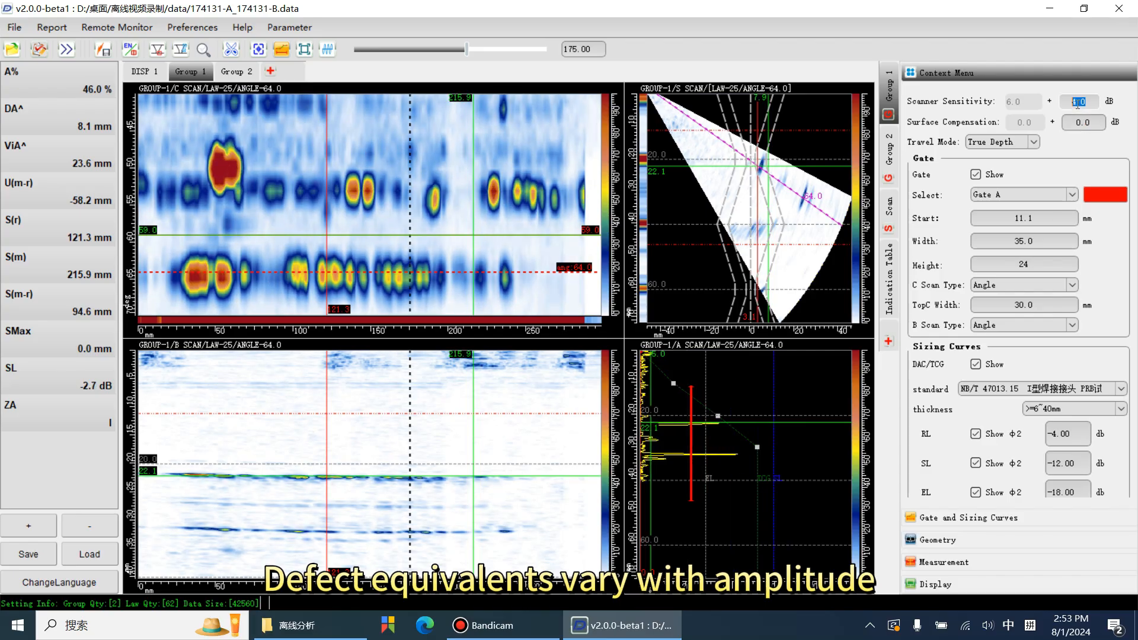
scroll(1078, 103, "up", 3)
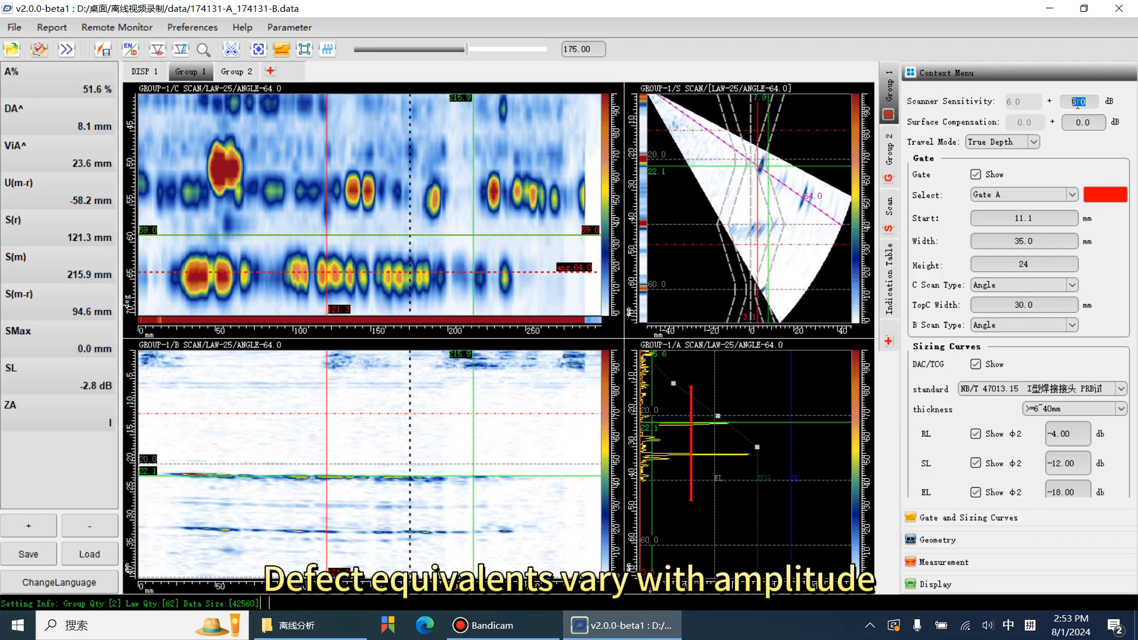
scroll(1077, 103, "down", 5)
Raise the surface compensation offset to 10.0 dB and bring it back to 0.0 dB.
scroll(1083, 121, "up", 6)
scroll(1083, 121, "up", 4)
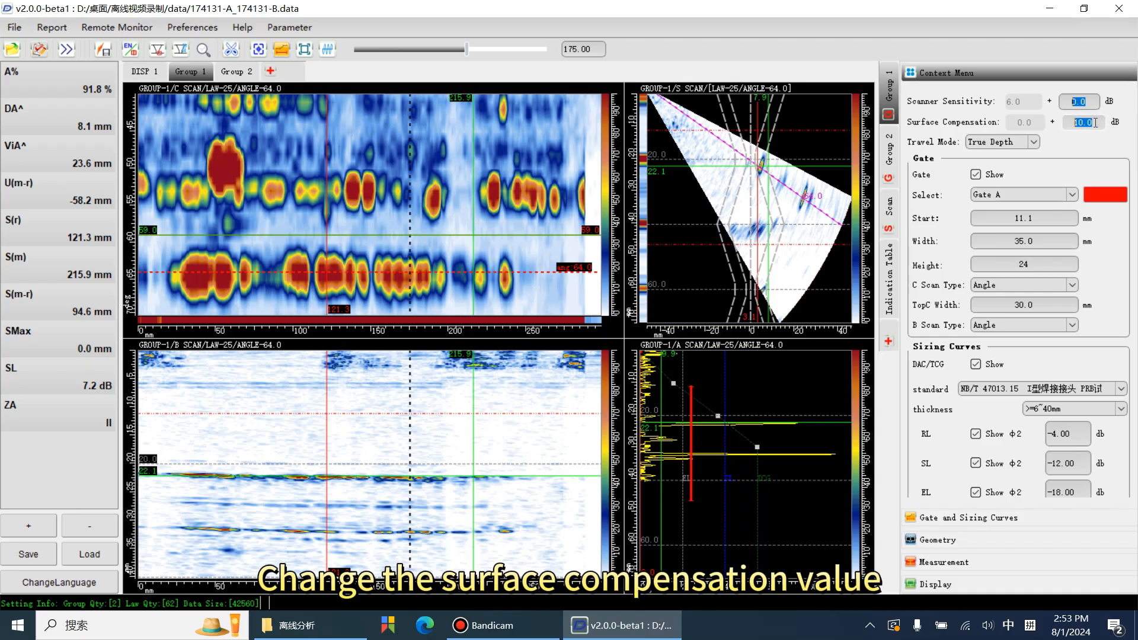
scroll(1095, 125, "down", 8)
scroll(1096, 125, "down", 2)
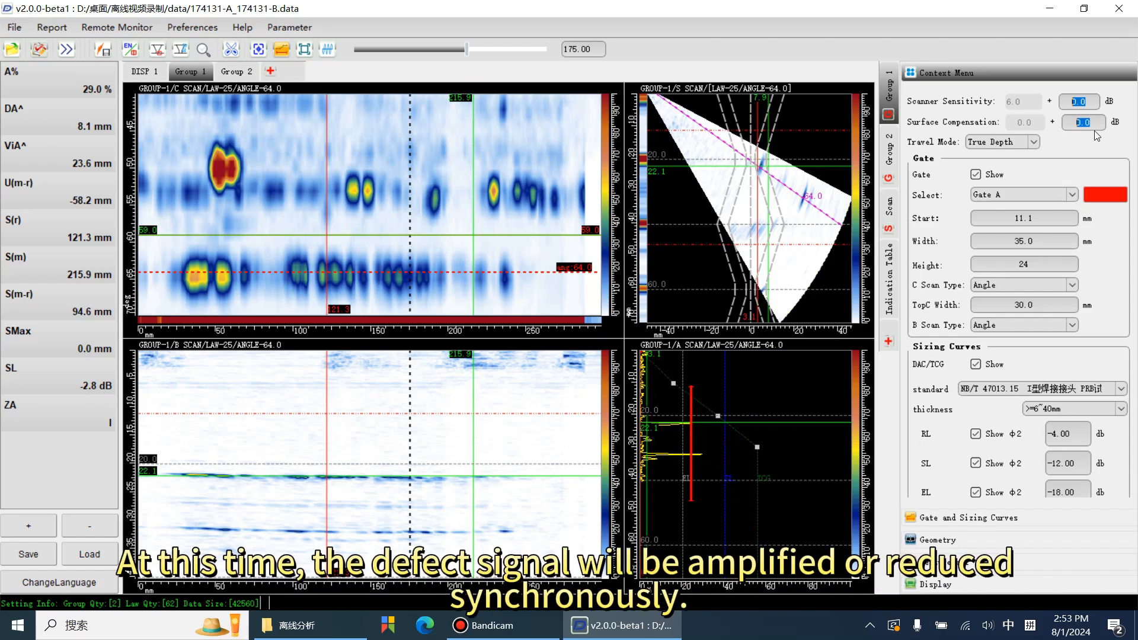
scroll(1094, 123, "up", 2)
scroll(1094, 123, "down", 2)
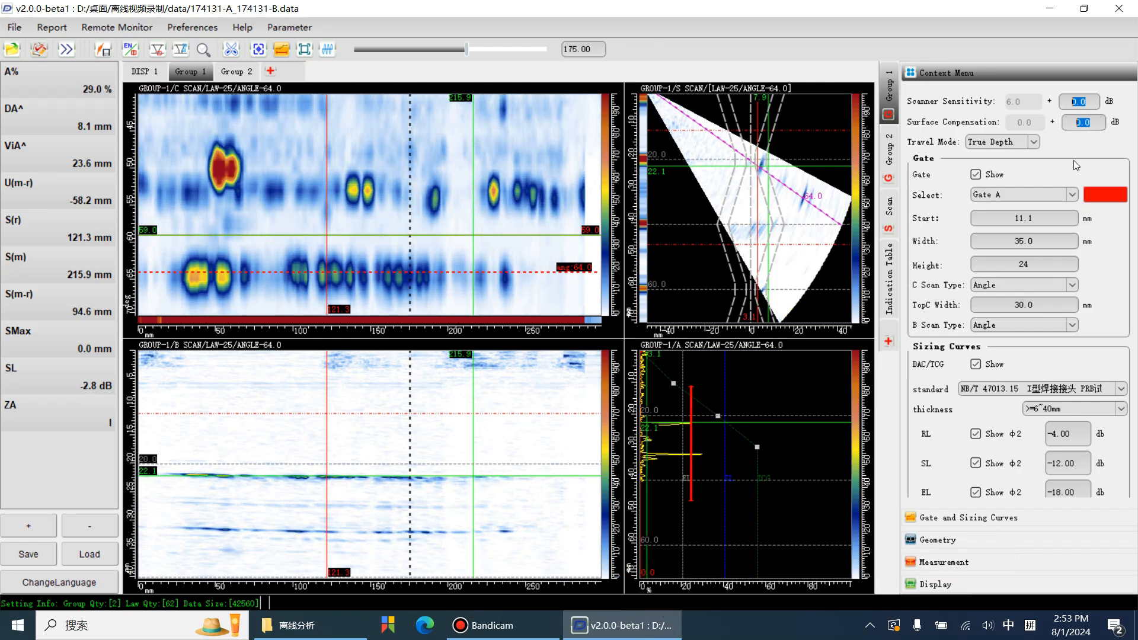
Select Gate A and set its start to 12.3 mm, its width to 33.5 mm and its height to 27.
left_click(1026, 194)
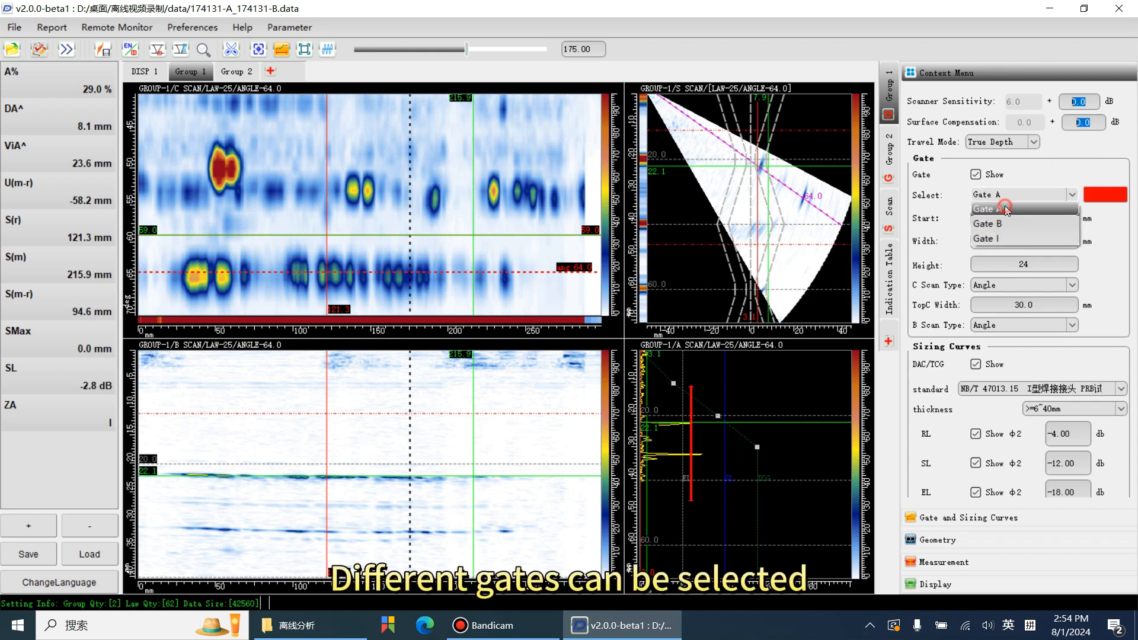
left_click(1005, 208)
double_click(1043, 219)
scroll(1042, 219, "down", 1)
scroll(1042, 219, "up", 3)
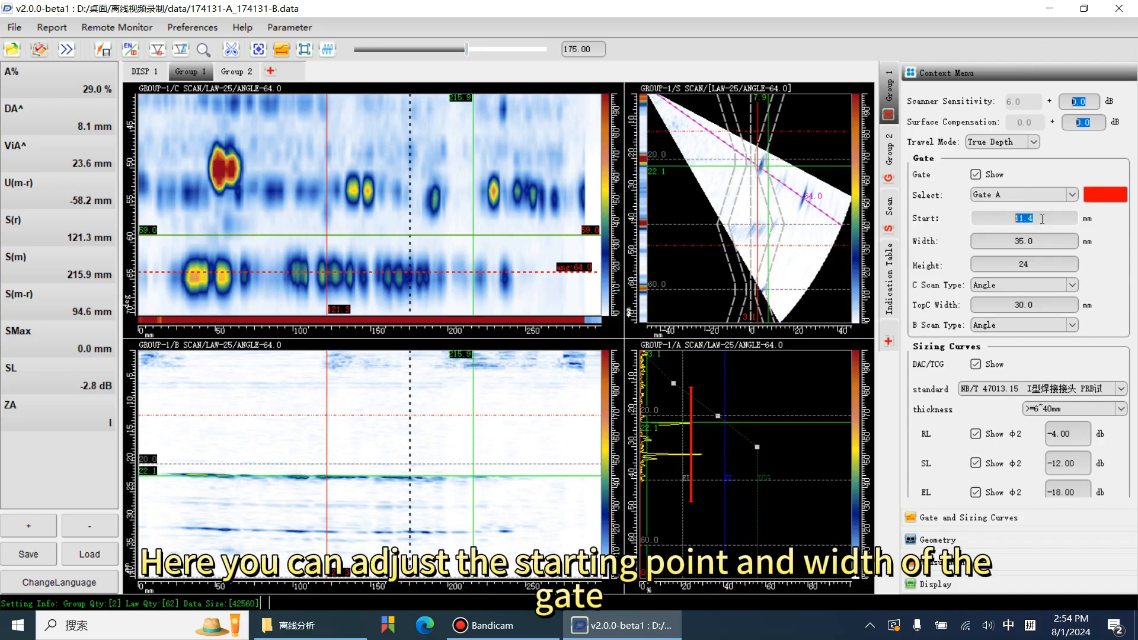
scroll(1042, 231, "down", 2)
scroll(1109, 163, "up", 1)
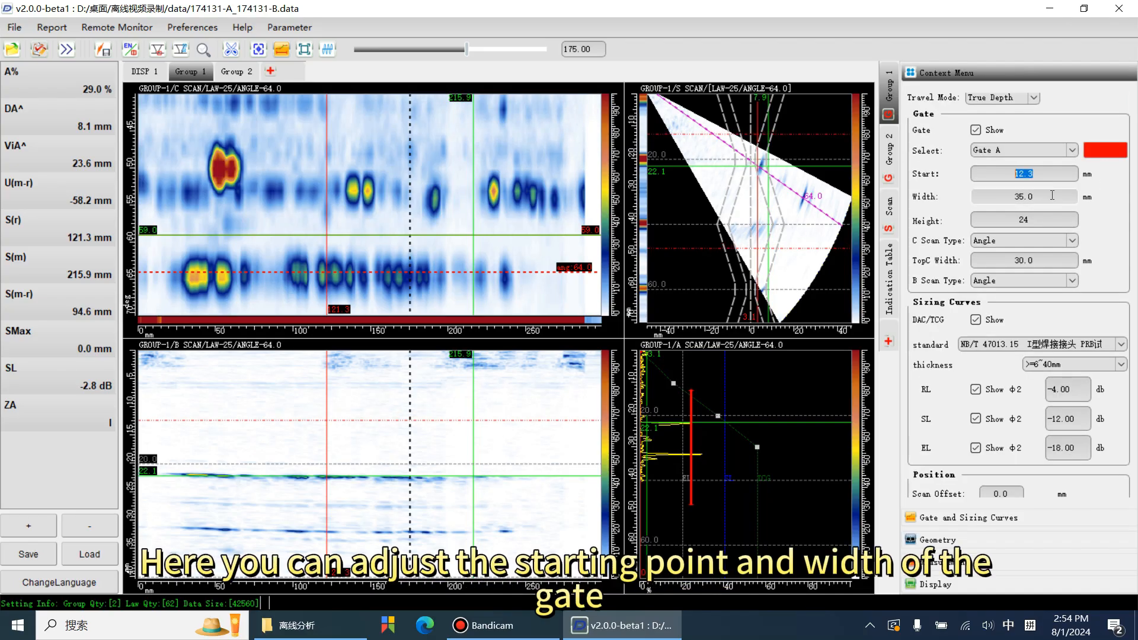
scroll(1053, 195, "down", 3)
scroll(1042, 221, "up", 8)
scroll(1041, 221, "down", 5)
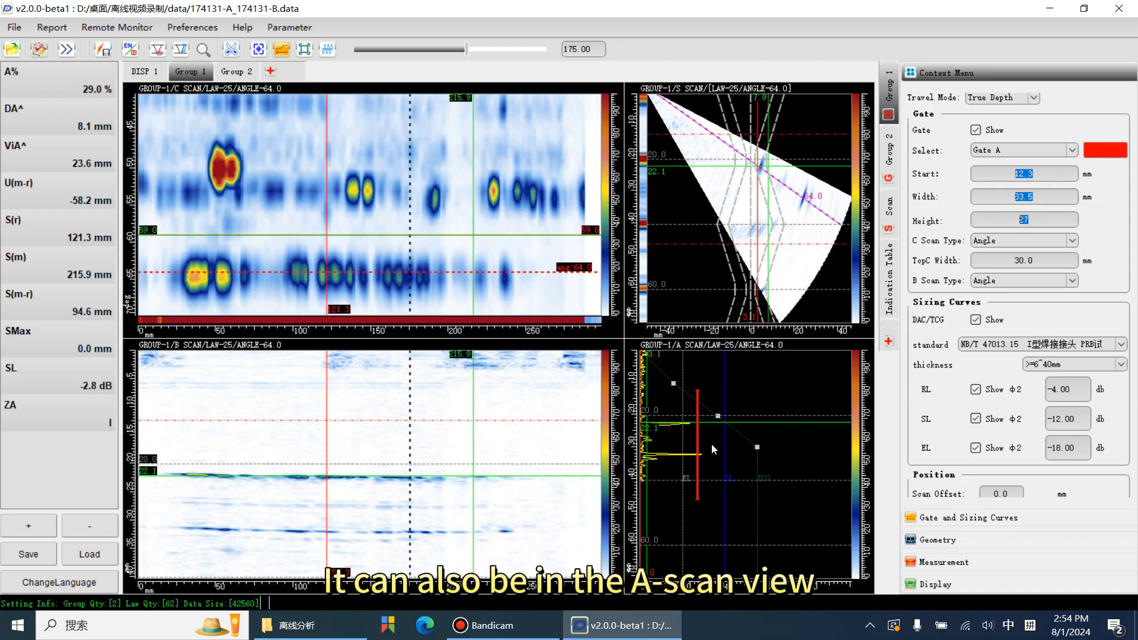
Adjust Gate A directly in the A scan to a start of 16.4 mm, a width of 25.6 mm and a height of 32.
left_click_drag(698, 444, 708, 481)
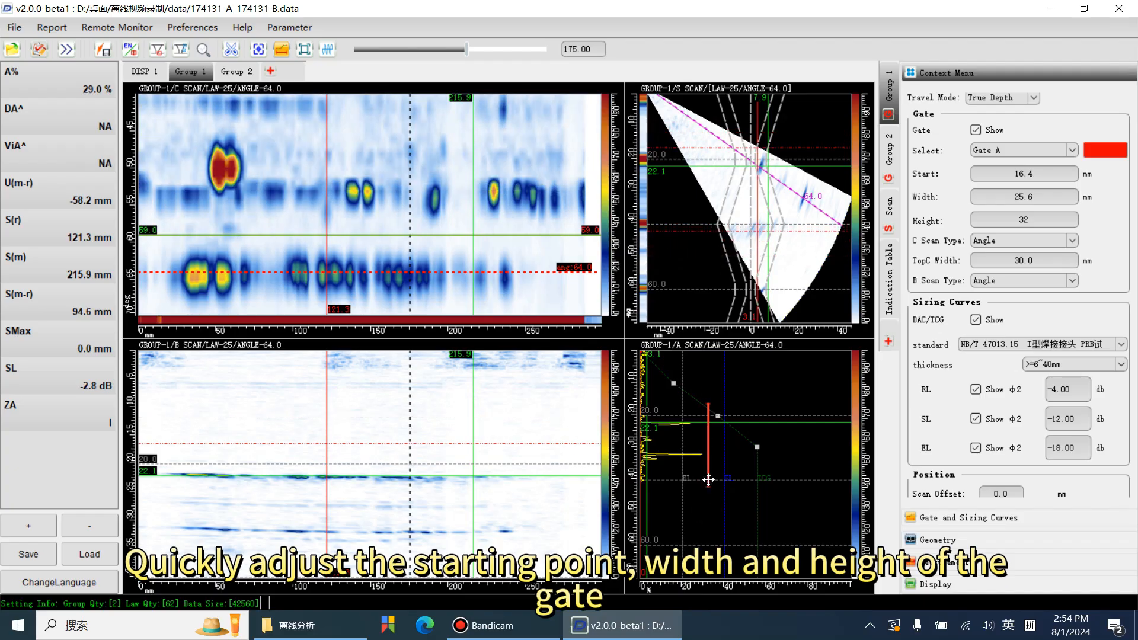
Mark a rectangular area around the weld centre in the S scan, and move the scan position to 192.00 on the C scan.
left_click(258, 50)
left_click(718, 168)
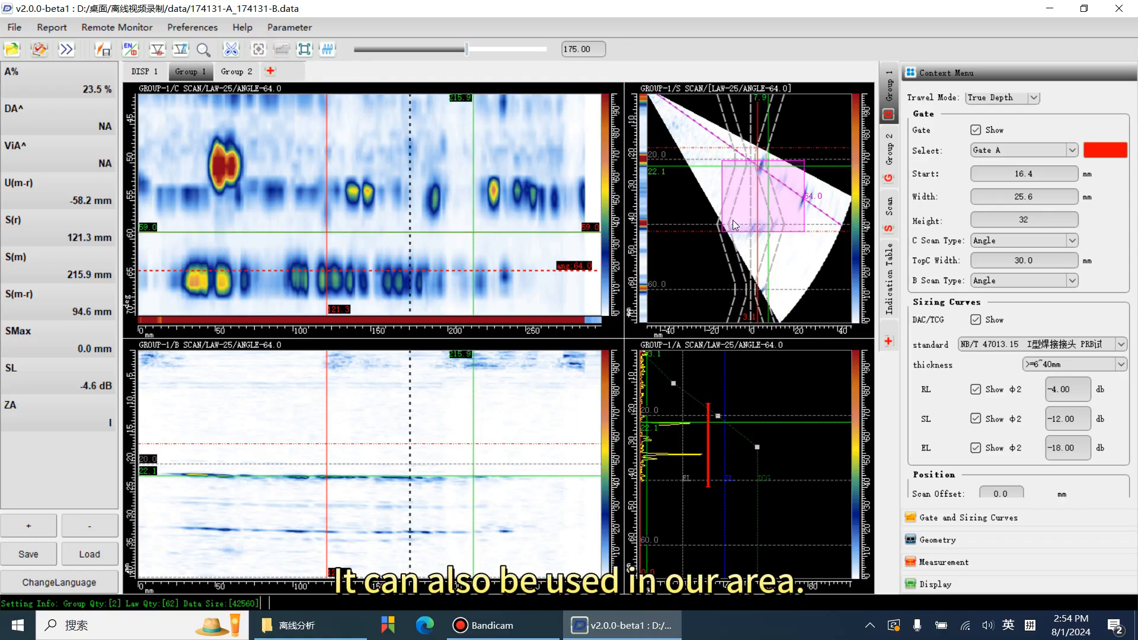
left_click(436, 191)
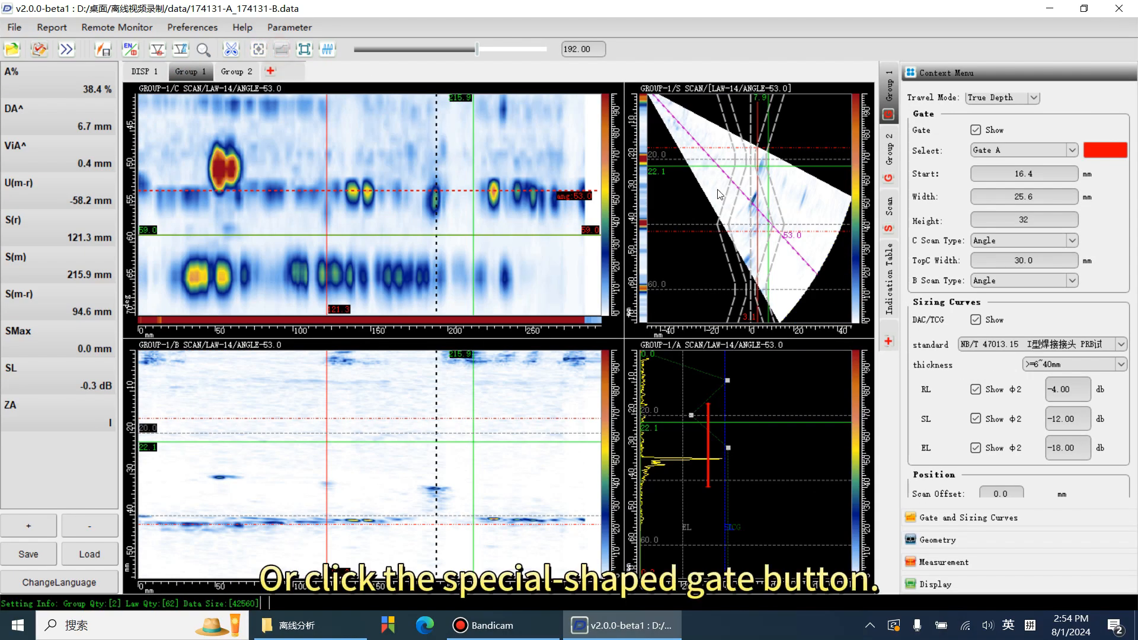
Draw a closed triangular special-shaped gate around the indication in the S scan and remove it.
left_click(744, 148)
left_click(789, 230)
left_click(714, 218)
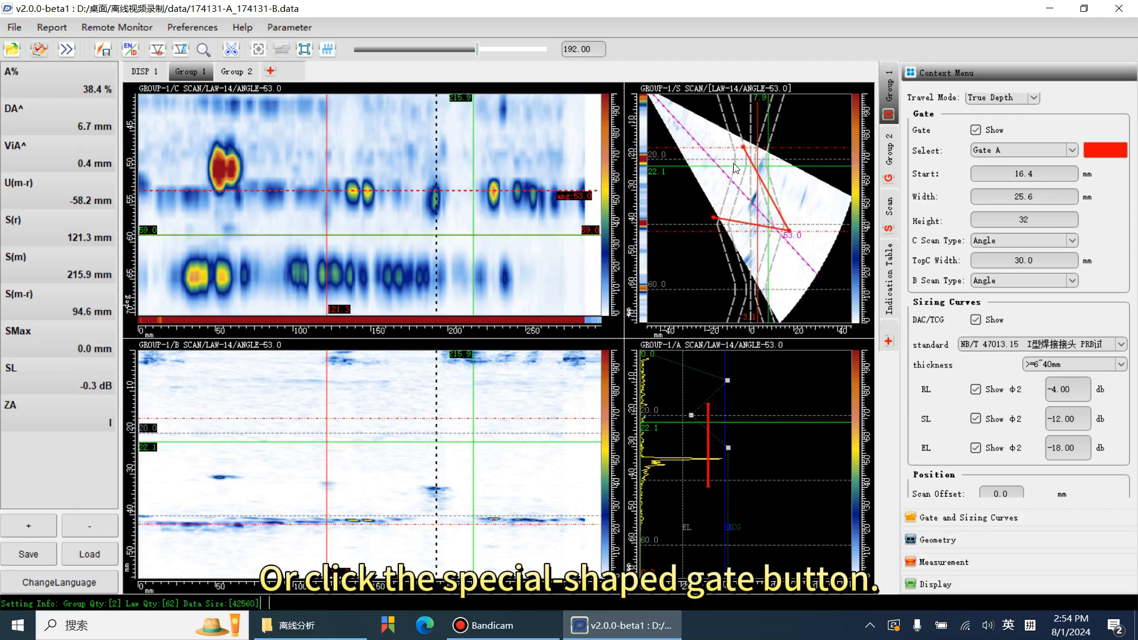
right_click(742, 150)
left_click(762, 178)
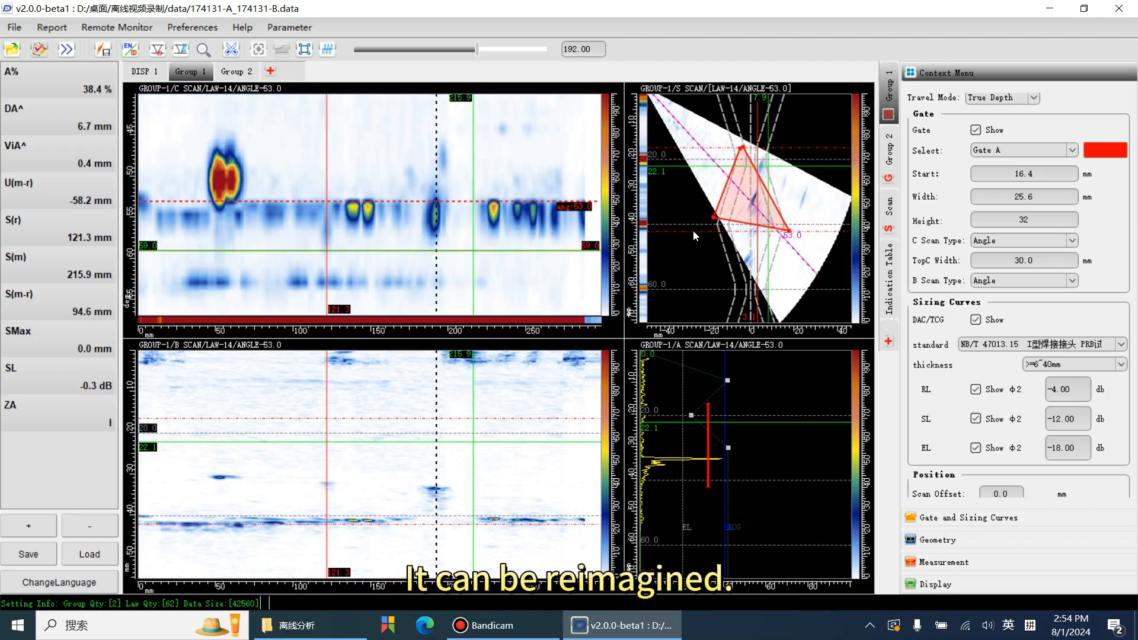
right_click(789, 194)
left_click(811, 282)
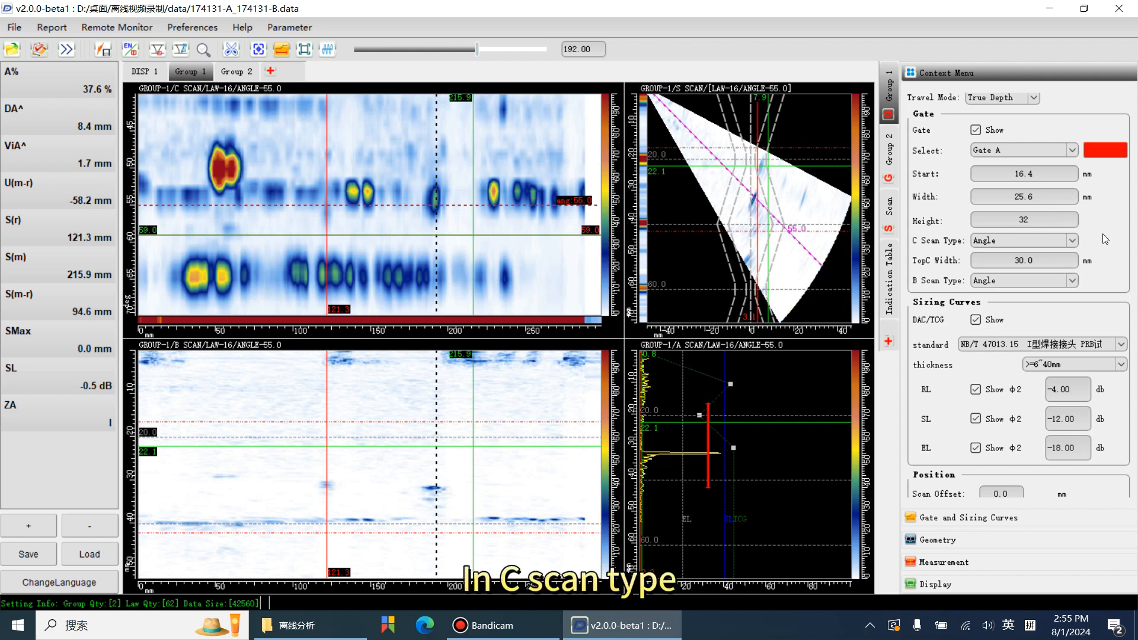
Set the C scan type to TopC and widen the TopC width to 36.0 mm.
left_click(1059, 239)
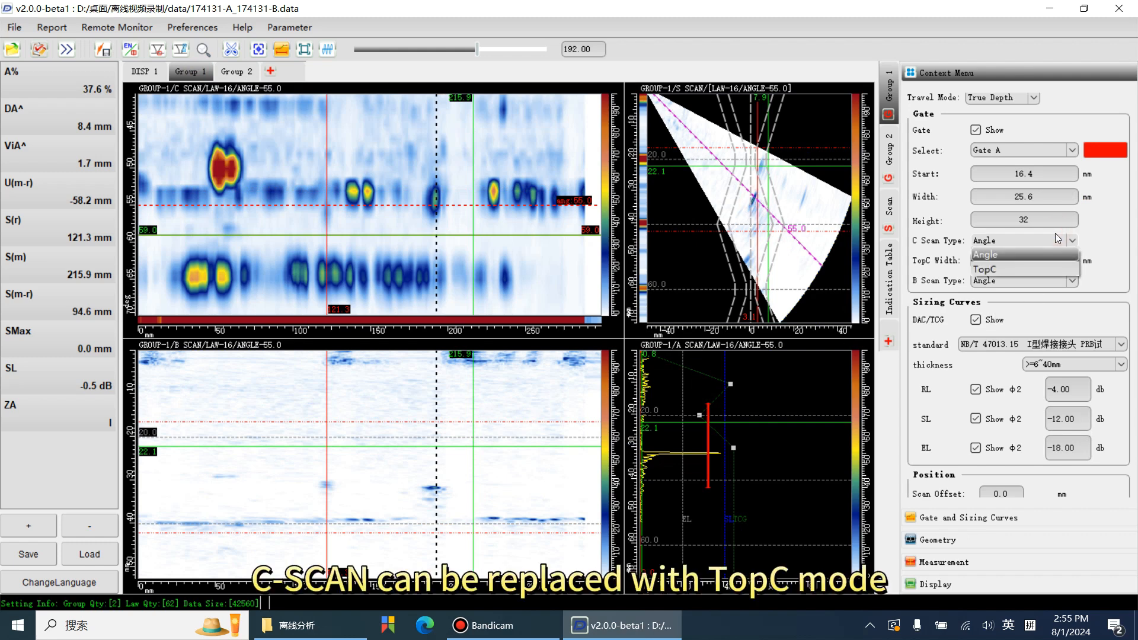
left_click(1047, 268)
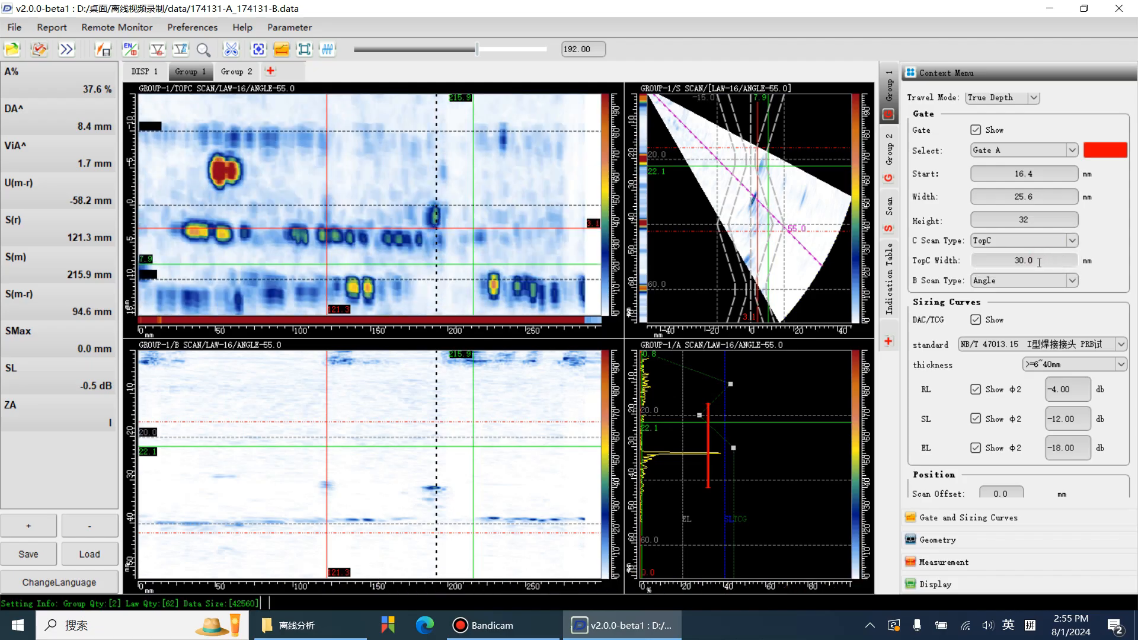
scroll(1038, 262, "up", 6)
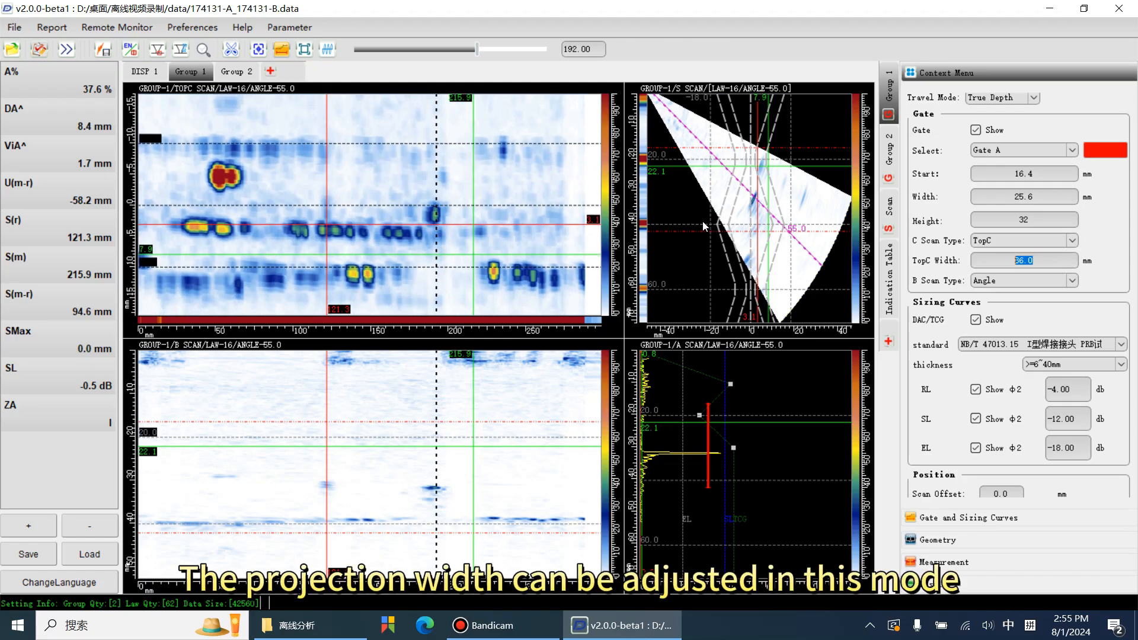
Return the TopC width to 30.0 mm and the C scan type to Angle.
key("shift")
scroll(1038, 264, "down", 5)
key("shift")
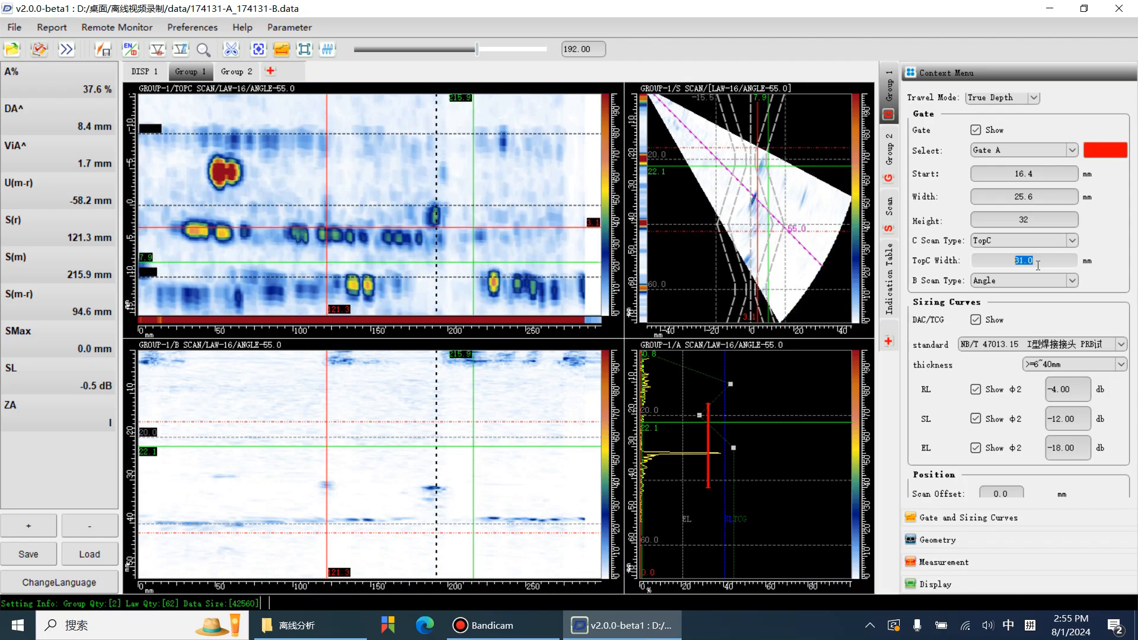
scroll(1038, 266, "down", 1)
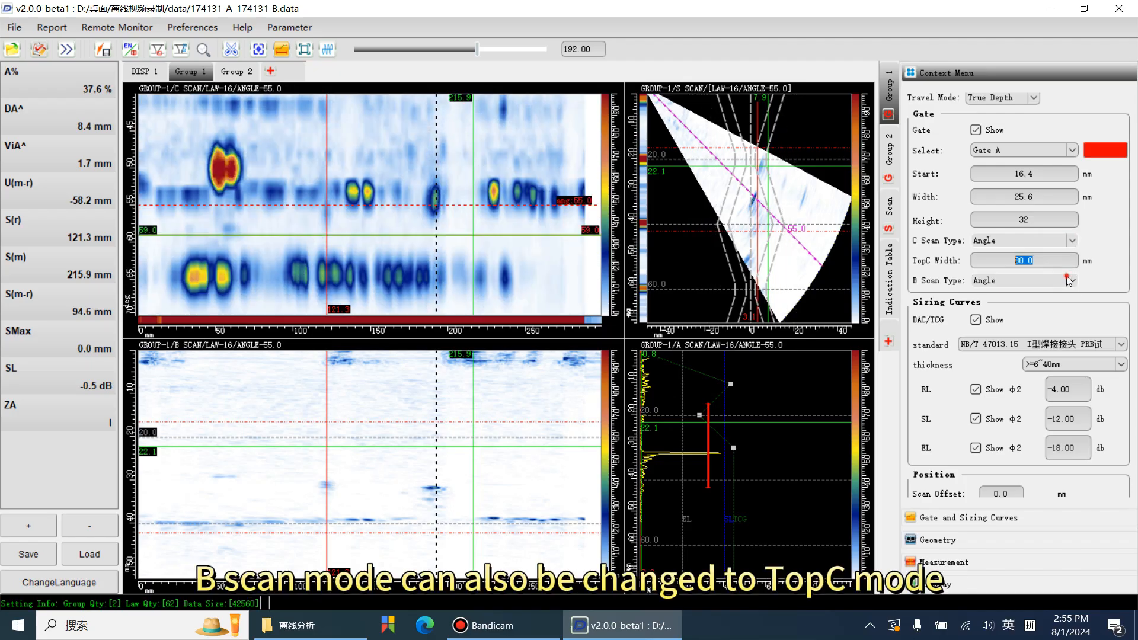
Switch the B scan type to TopB and back to Angle.
left_click(1067, 279)
left_click(1036, 310)
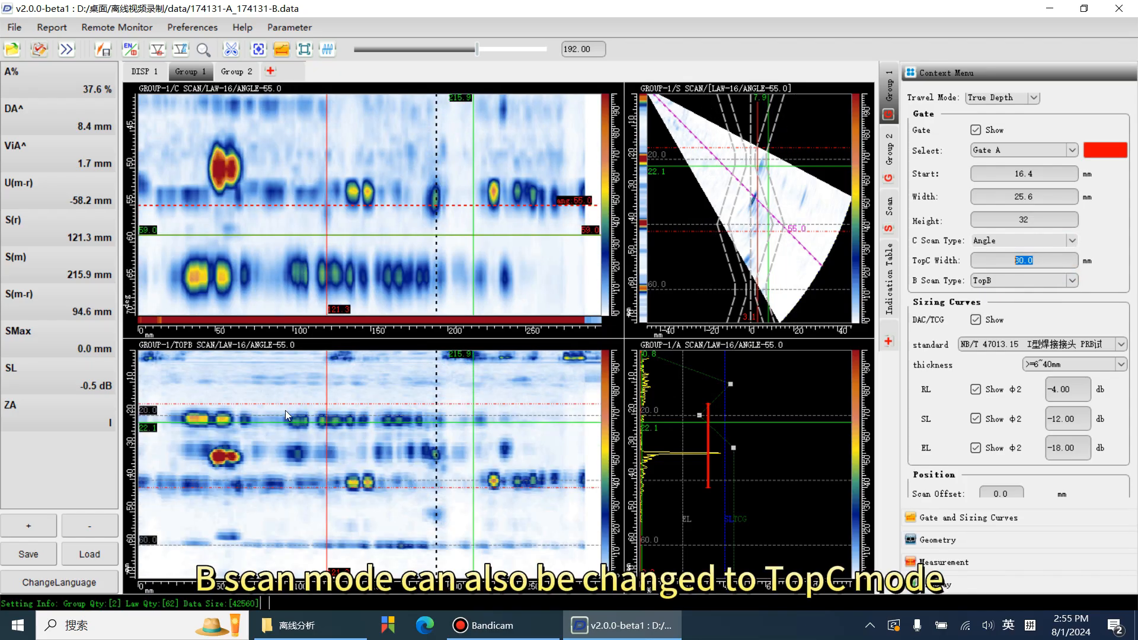
left_click(1026, 284)
left_click(1019, 294)
Hide the DAC/TCG sizing curves and show them again.
scroll(1019, 294, "down", 1)
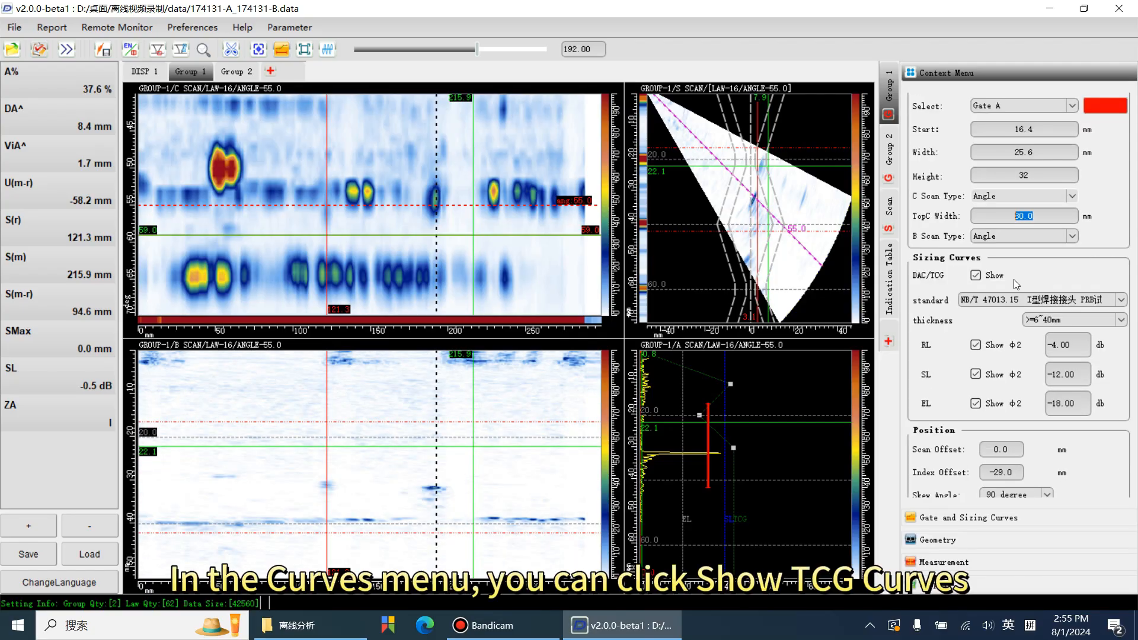
left_click(976, 276)
left_click(976, 276)
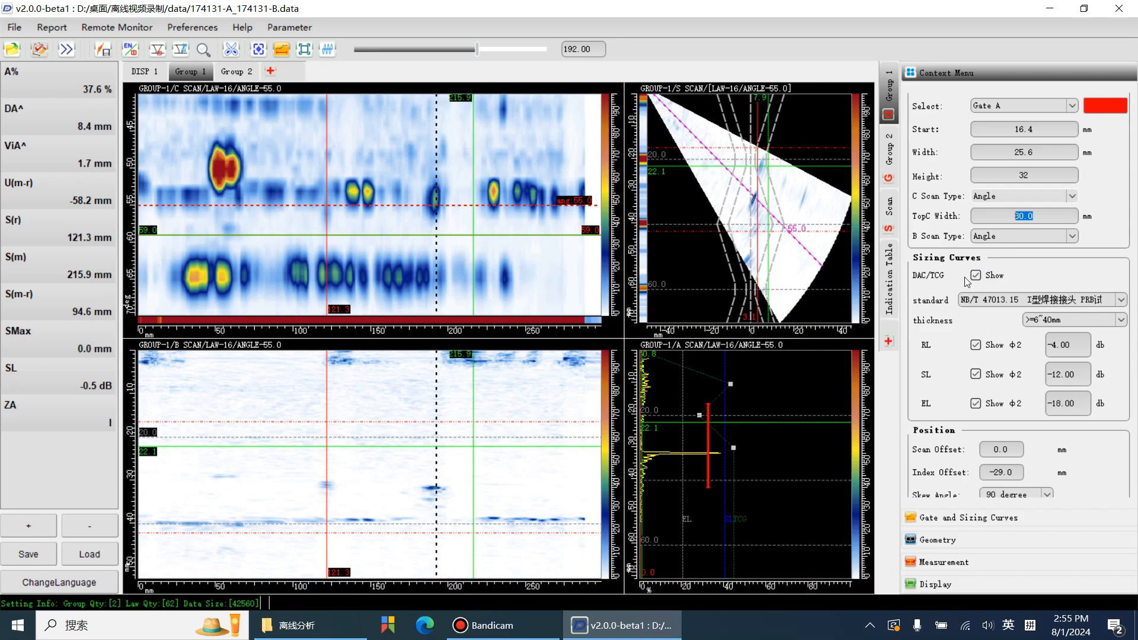
Switch the sizing-curve standard to SYT 4109-2020 and on to 自定义 (custom), setting SL to -6.00 dB and EL to -12.00 dB.
left_click(994, 304)
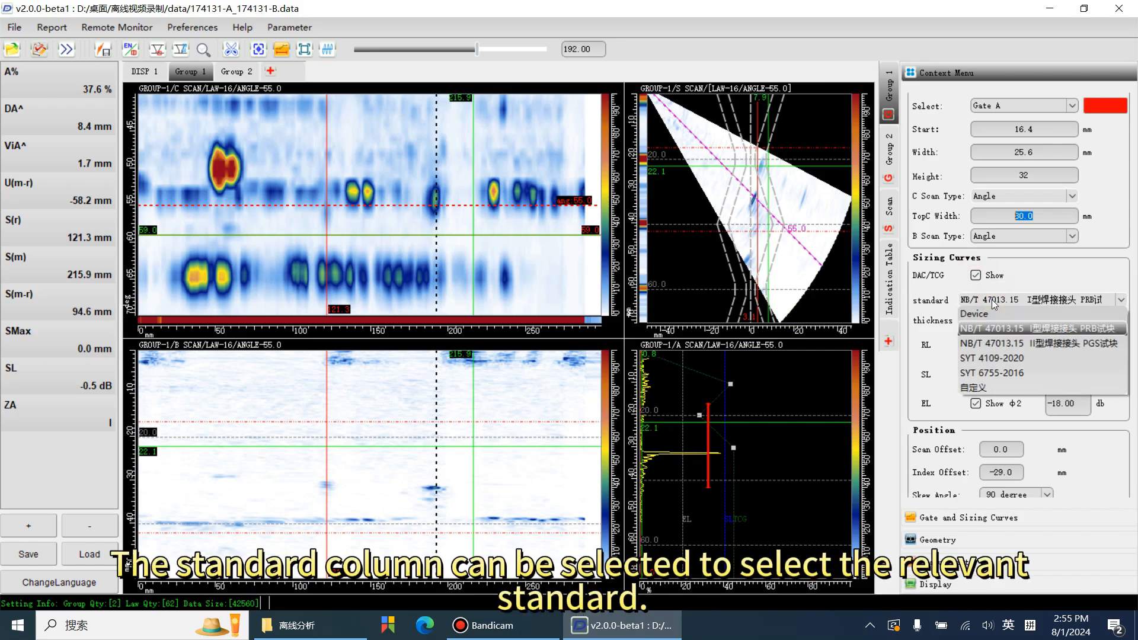
left_click(1012, 359)
left_click(1015, 301)
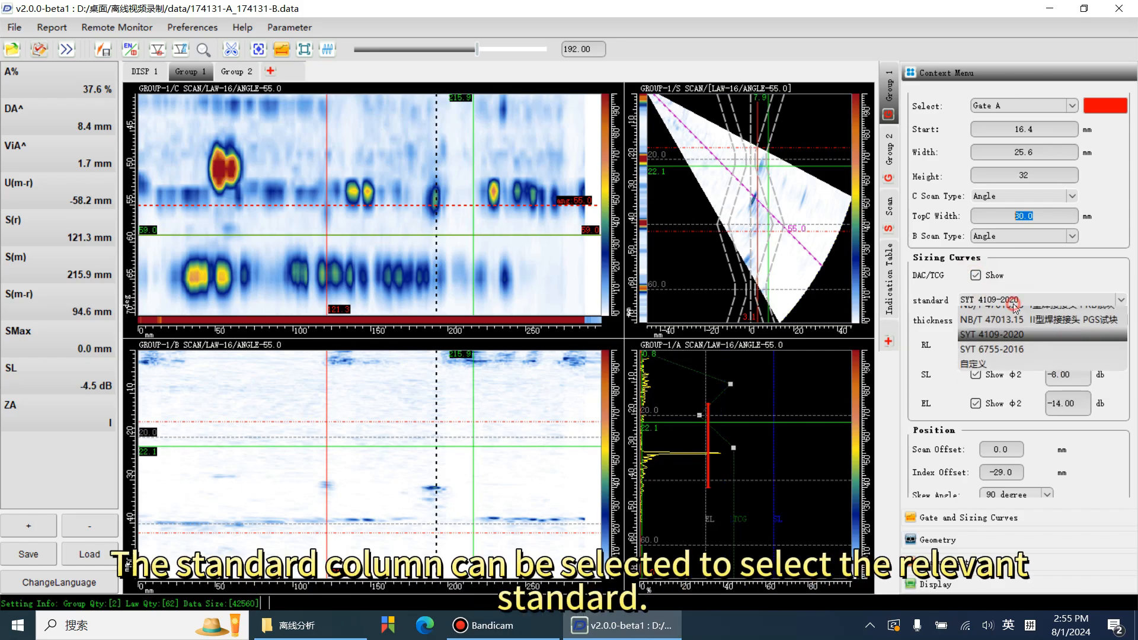
left_click(1001, 388)
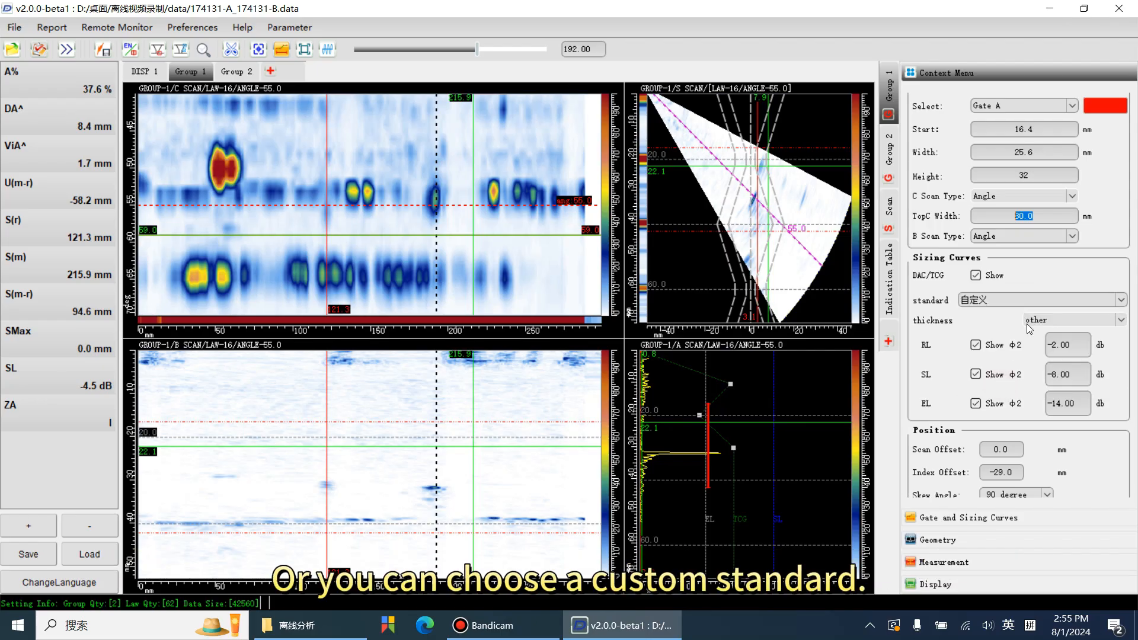
left_click(1060, 345)
left_click(1067, 378)
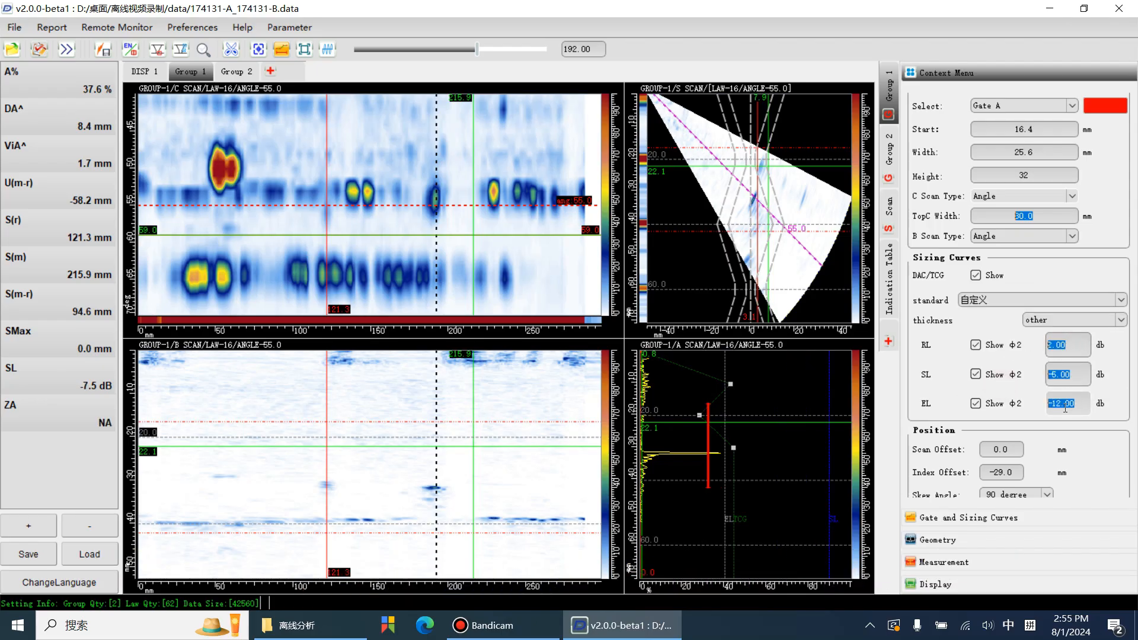
In Group 2, move the scan cursor to about 204 and change the Index Offset to 27.0 mm, ending at 30.0 mm.
scroll(907, 361, "down", 2)
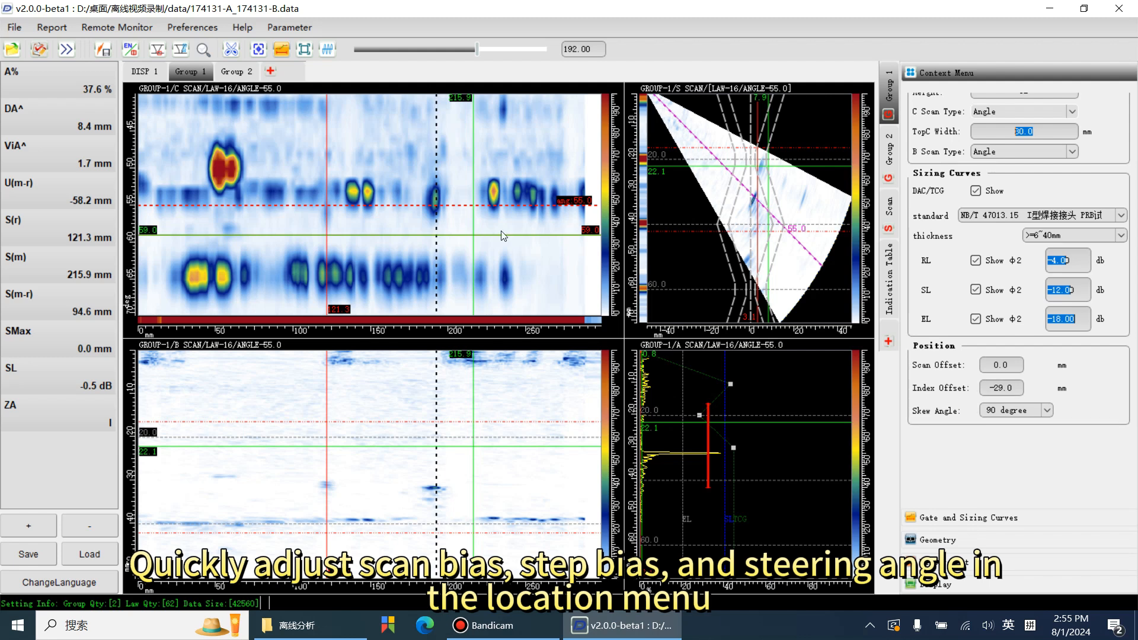
left_click(231, 71)
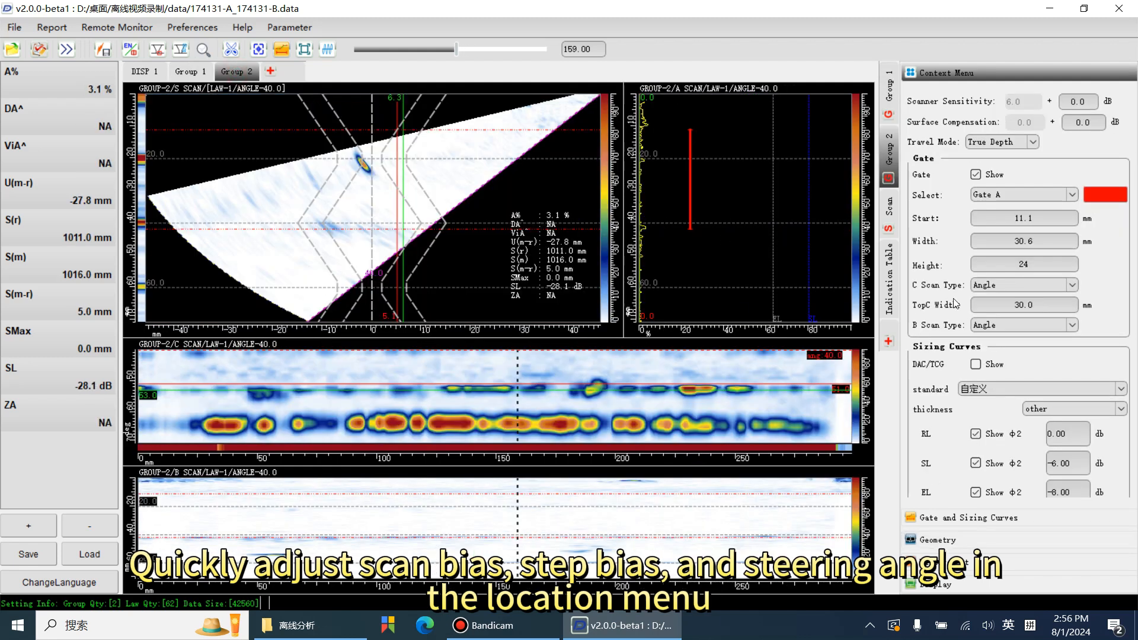
scroll(929, 257, "down", 4)
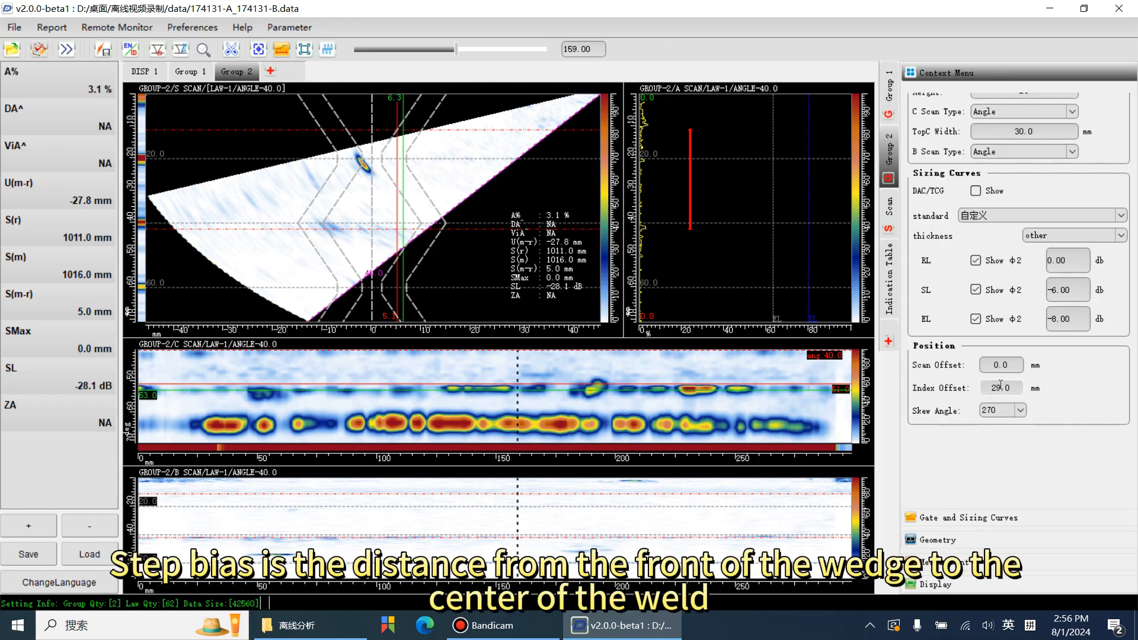
left_click_drag(522, 414, 624, 414)
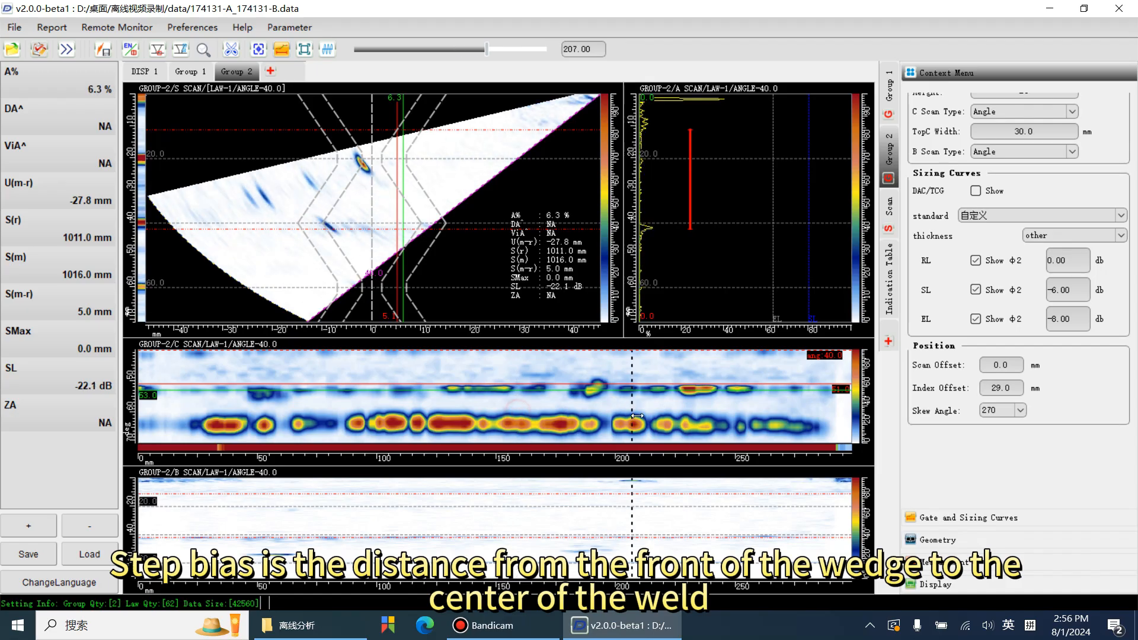
scroll(994, 389, "down", 2)
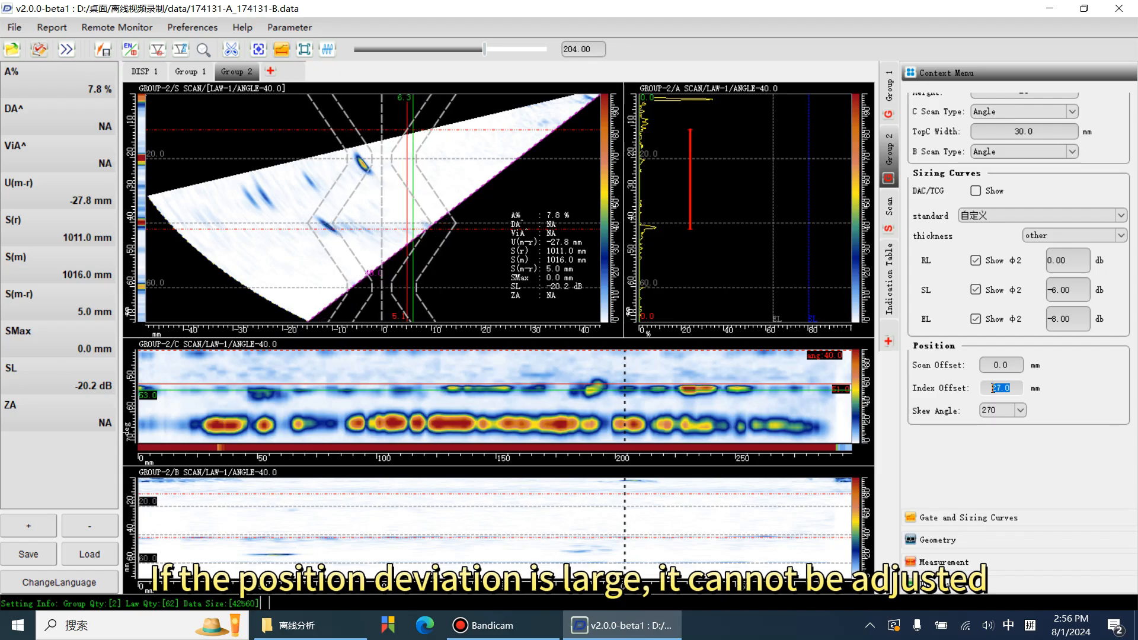
scroll(994, 389, "up", 3)
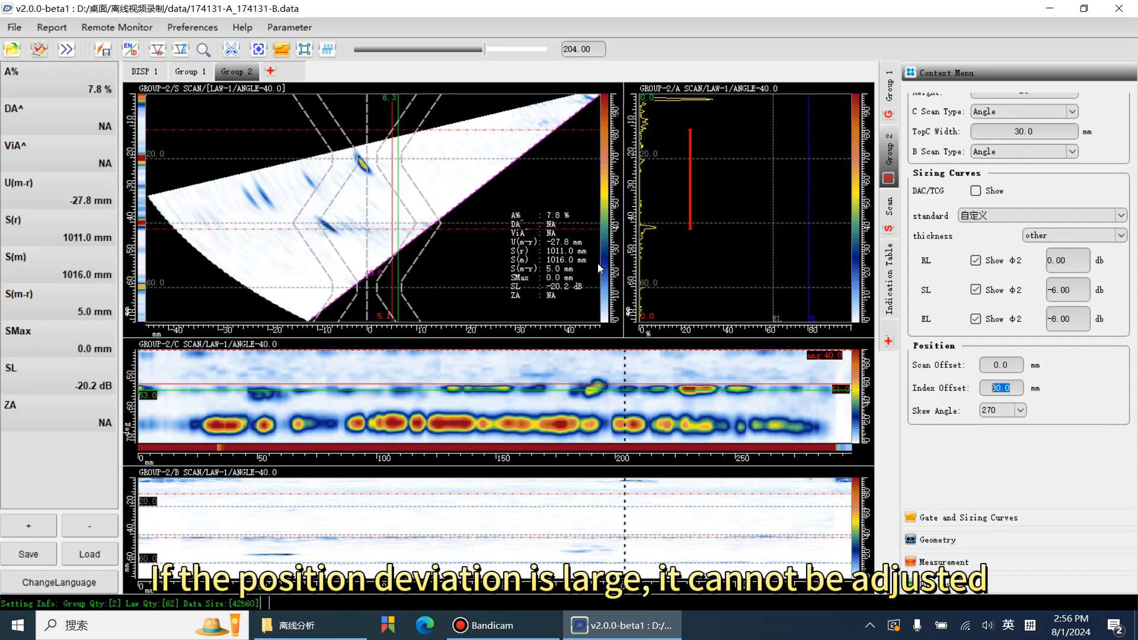
In the combined two-group display, adjust Group 1's Scan Offset back and forth and set it to 1.0 mm.
left_click(144, 72)
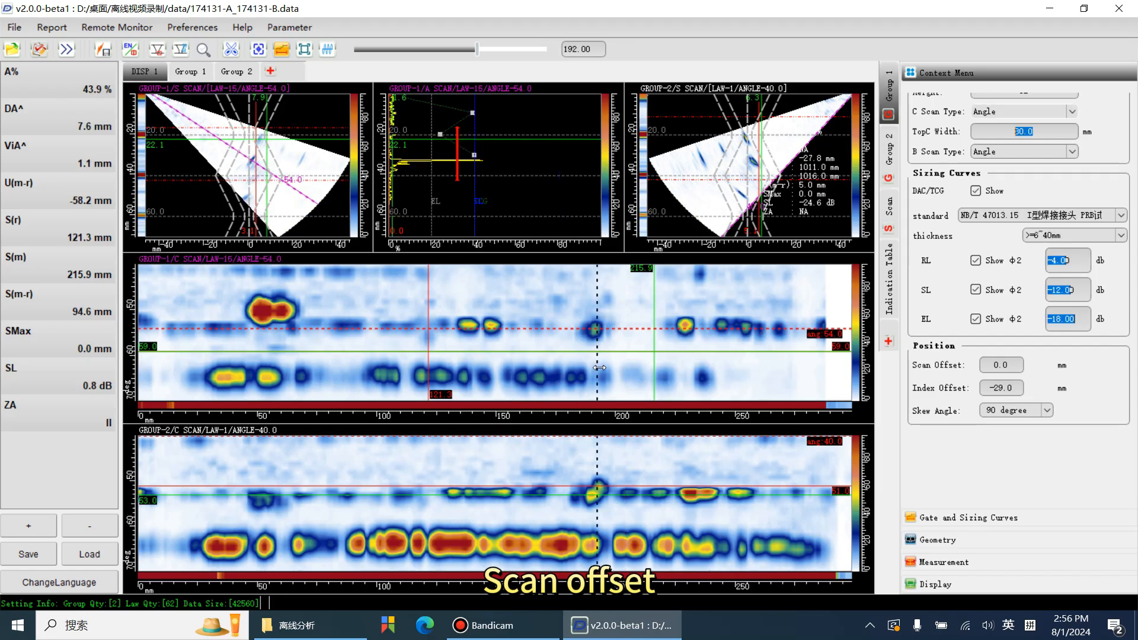
scroll(1006, 366, "up", 5)
scroll(1005, 366, "down", 8)
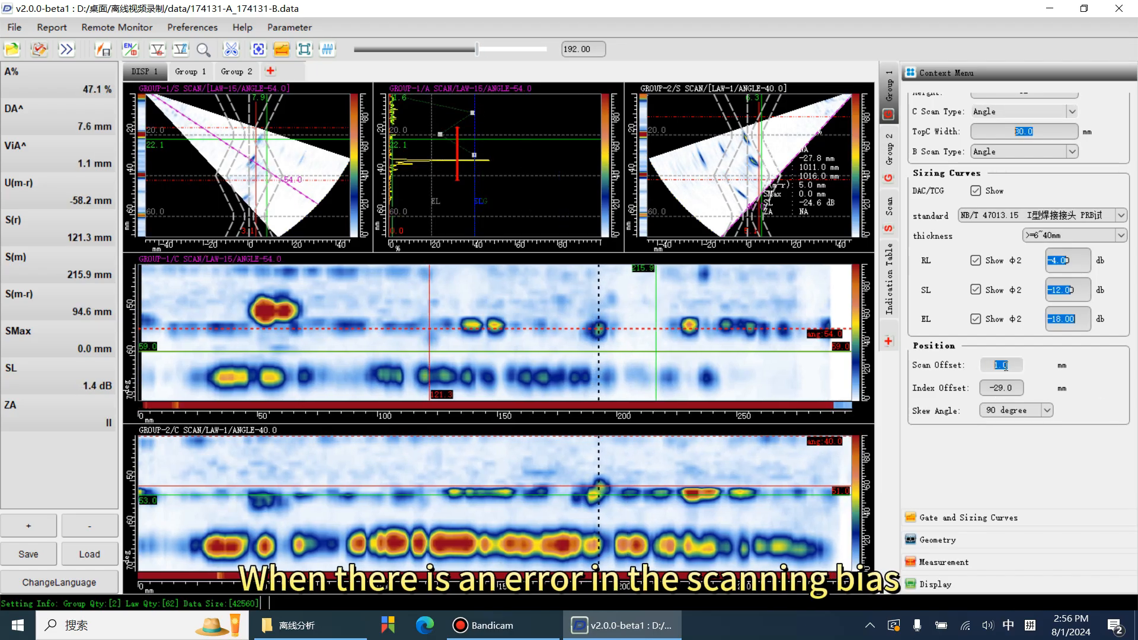
scroll(1006, 366, "up", 4)
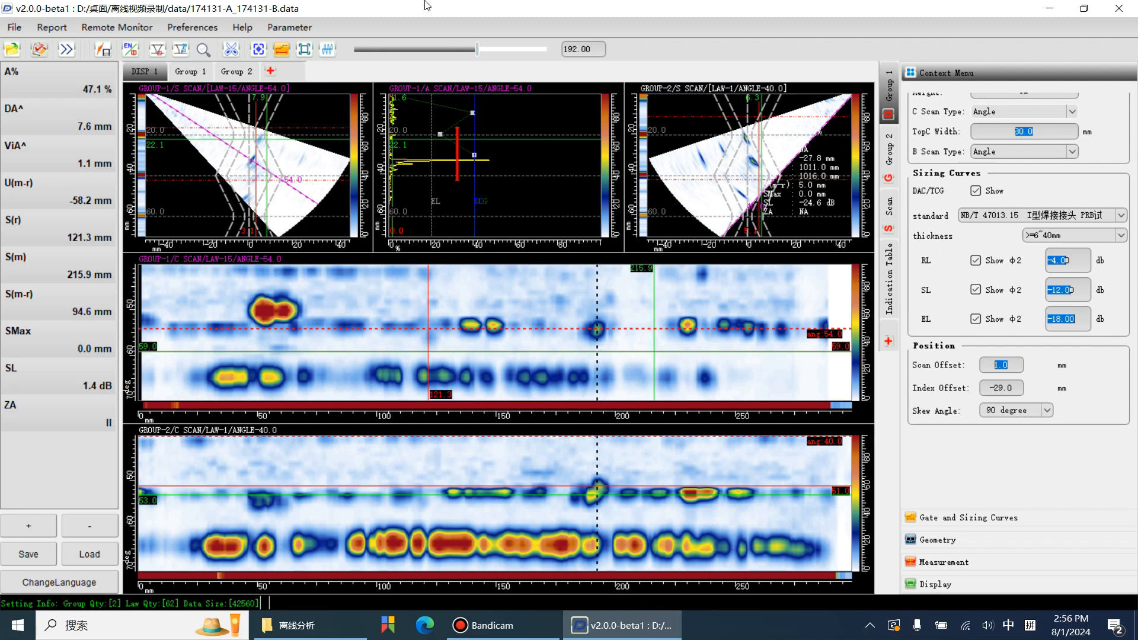
Switch Group 2's Skew Angle to 90 degrees and back to 270 degrees.
left_click(240, 71)
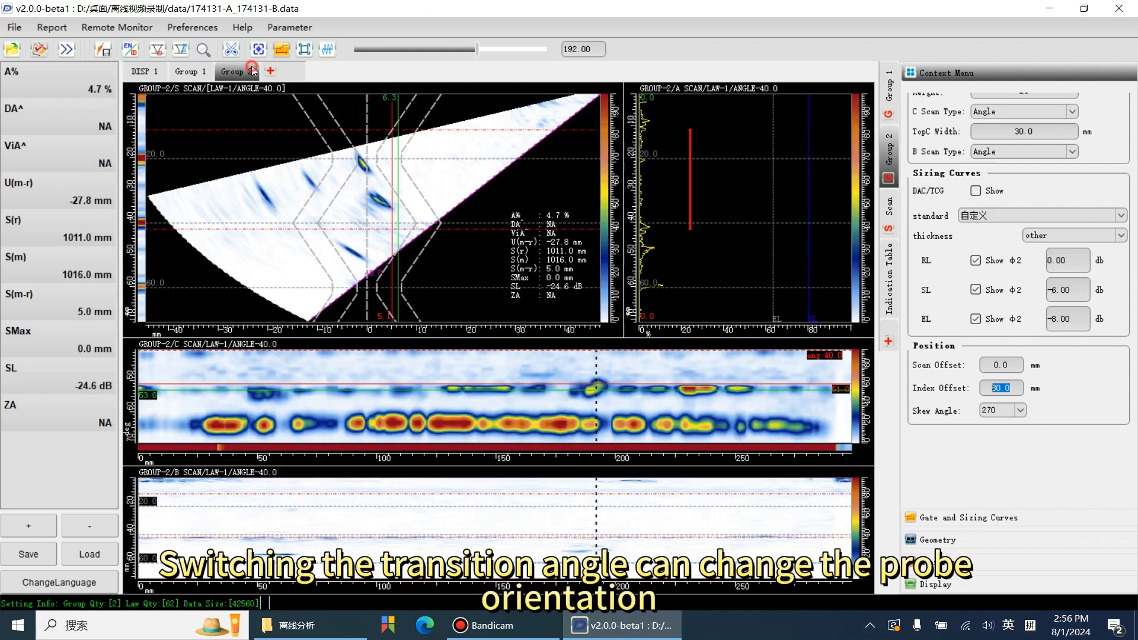
left_click(1010, 415)
left_click(1005, 439)
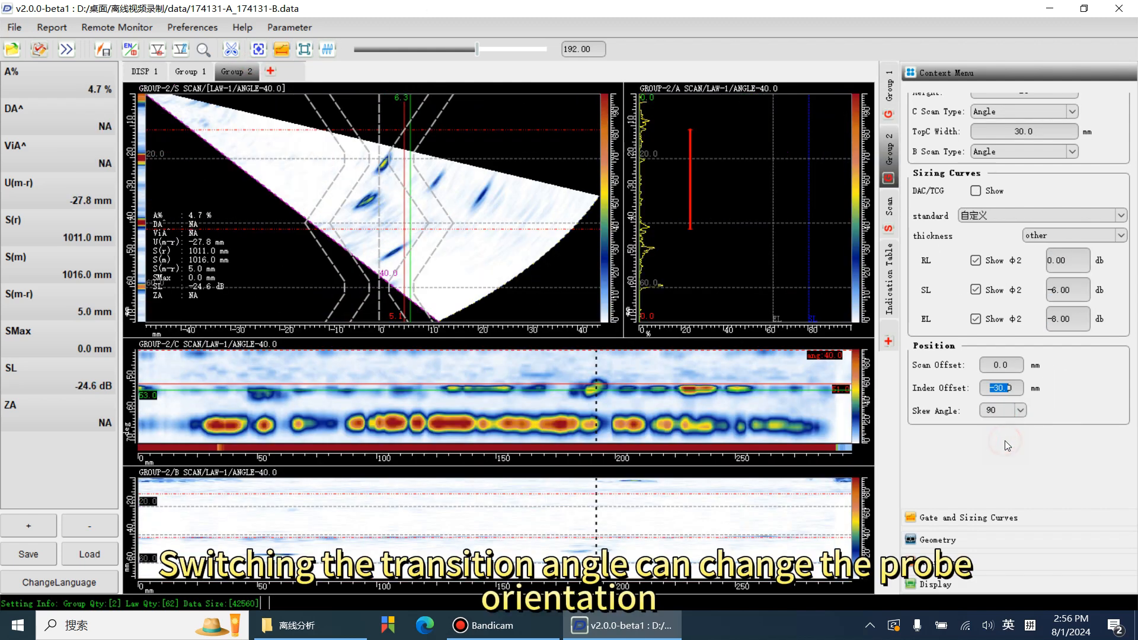
left_click(1008, 410)
left_click(1008, 470)
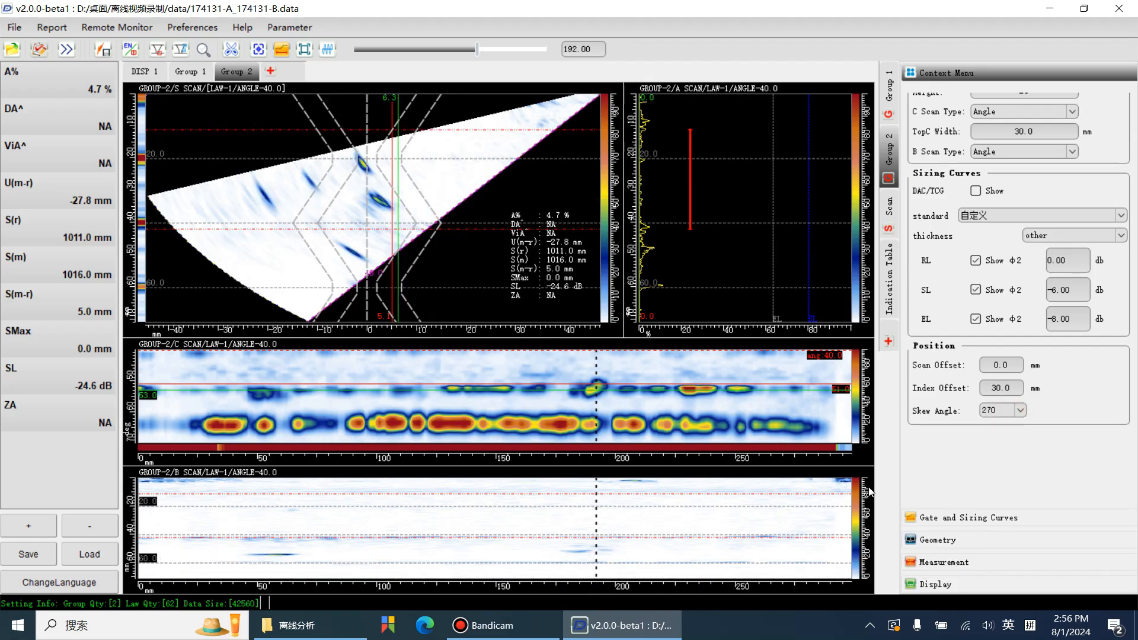
Examine the Mode, Synchro. and Measure options of Gate A in Group 2's gate and sizing curve settings.
left_click(949, 517)
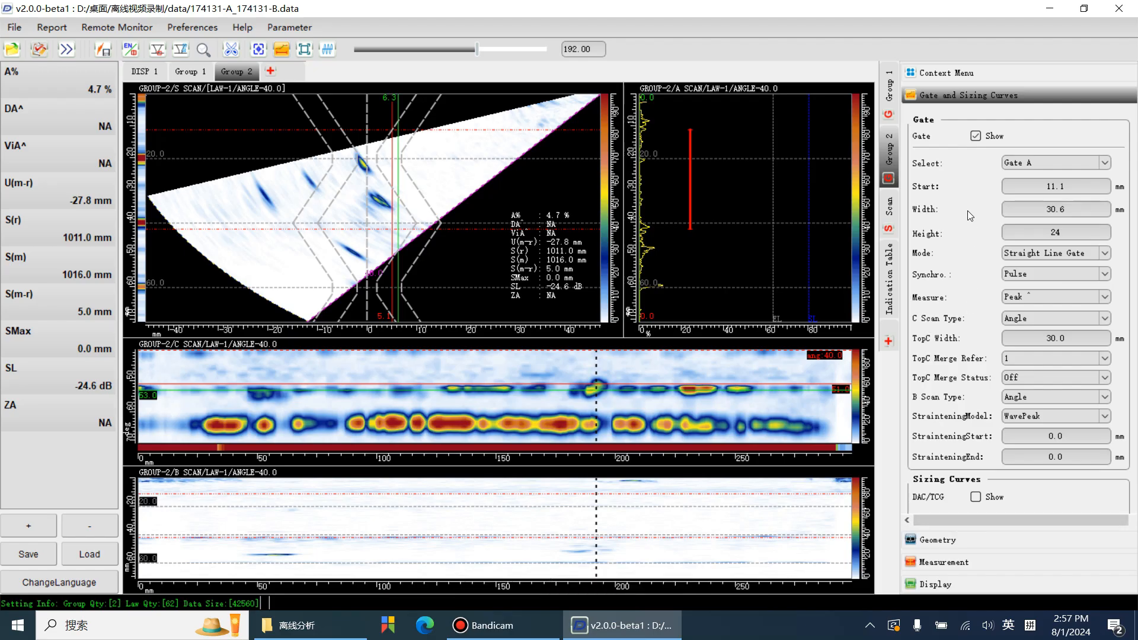
left_click(1011, 255)
left_click(1011, 255)
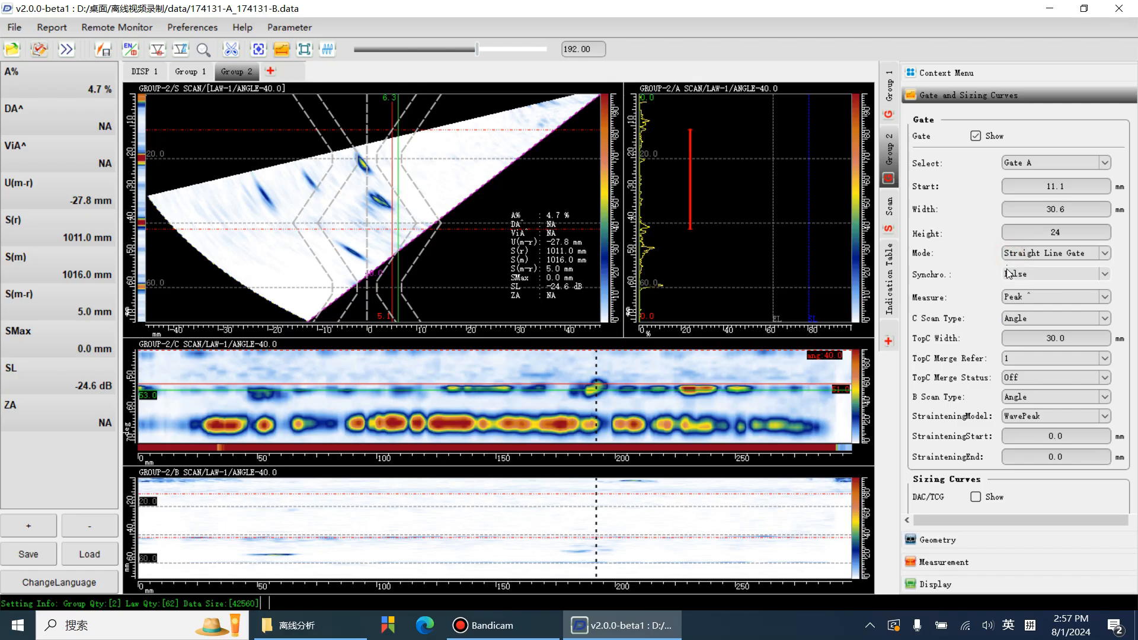
left_click(1011, 276)
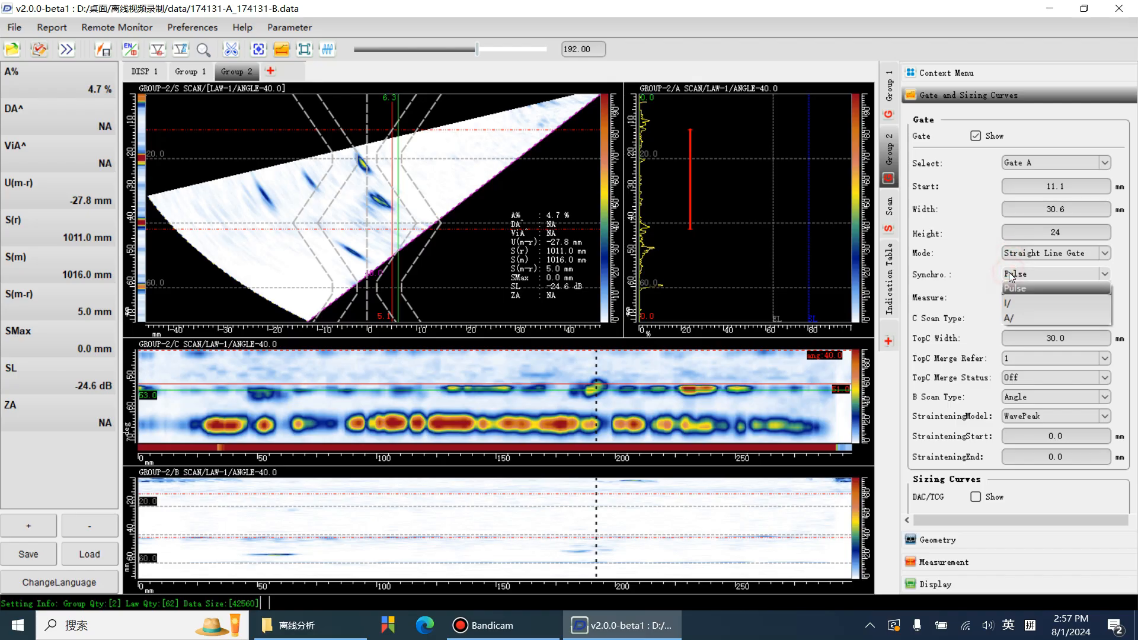
left_click(1012, 277)
left_click(1018, 299)
left_click(1016, 300)
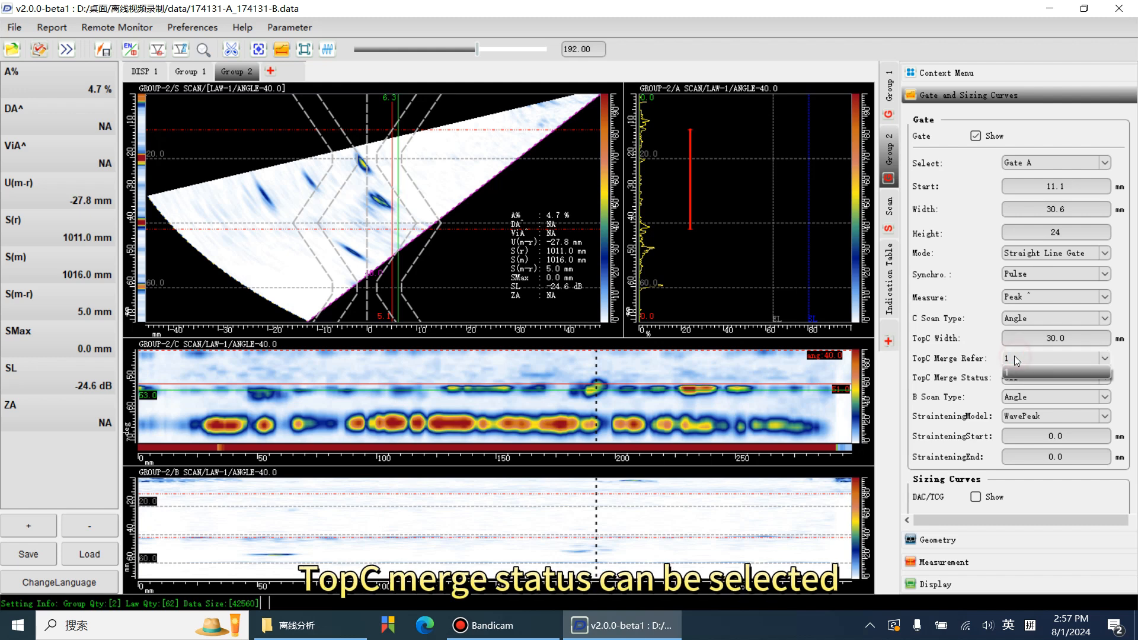
Turn the TopC Merge Status on, place the scan cursor at 55 in the C scan, and turn the merge off again.
left_click(1035, 378)
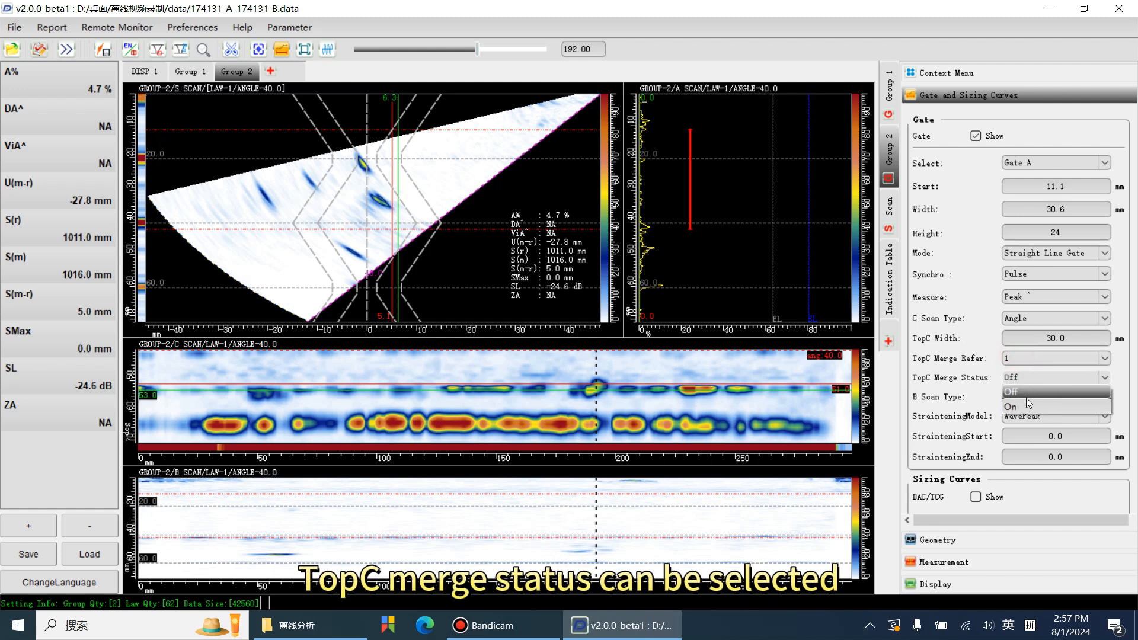
left_click(1024, 405)
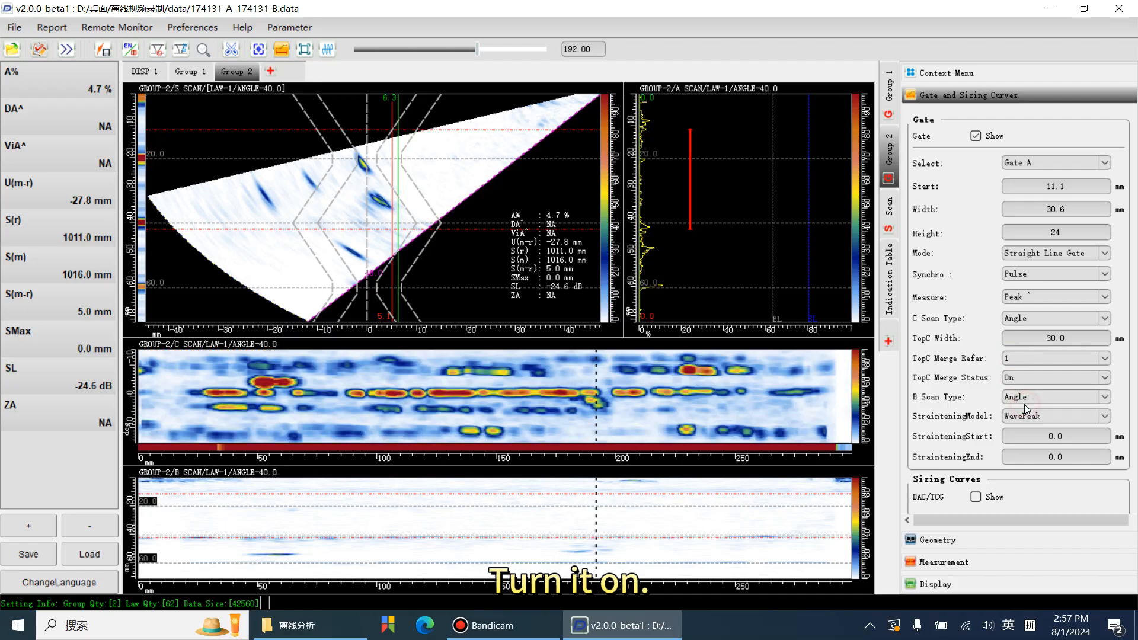
left_click(270, 379)
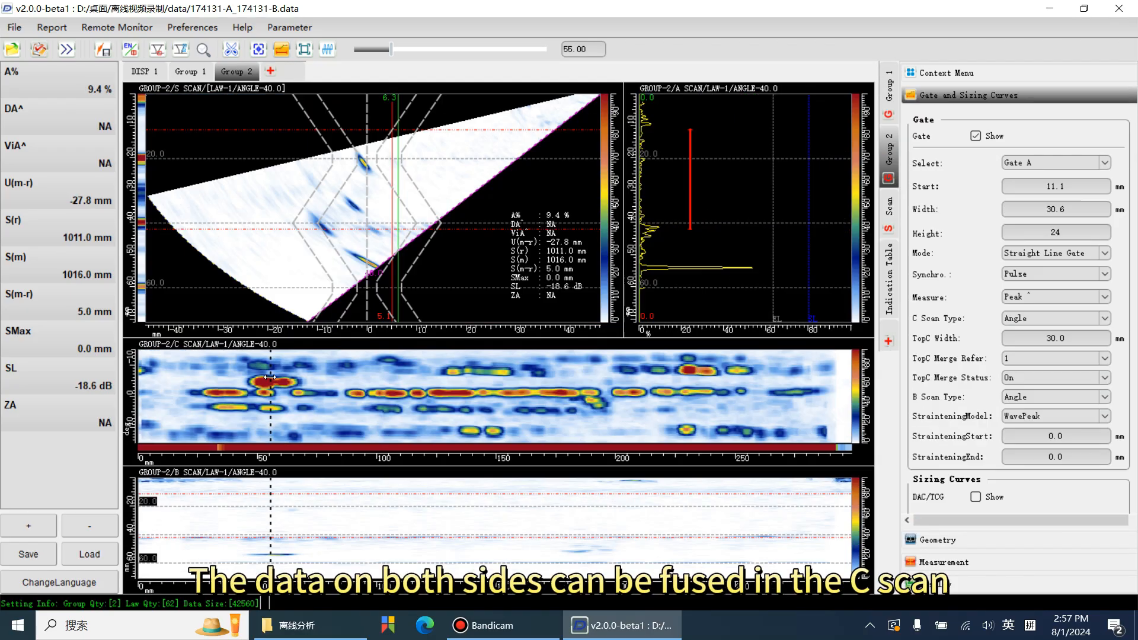
left_click(1037, 380)
left_click(1036, 394)
Enlarge the C scan pane and shift Gate A to a 12.1 mm start and 29.9 mm width, with the scan cursor at about 149.
left_click(563, 380)
left_click_drag(572, 338, 574, 306)
left_click_drag(691, 182, 692, 185)
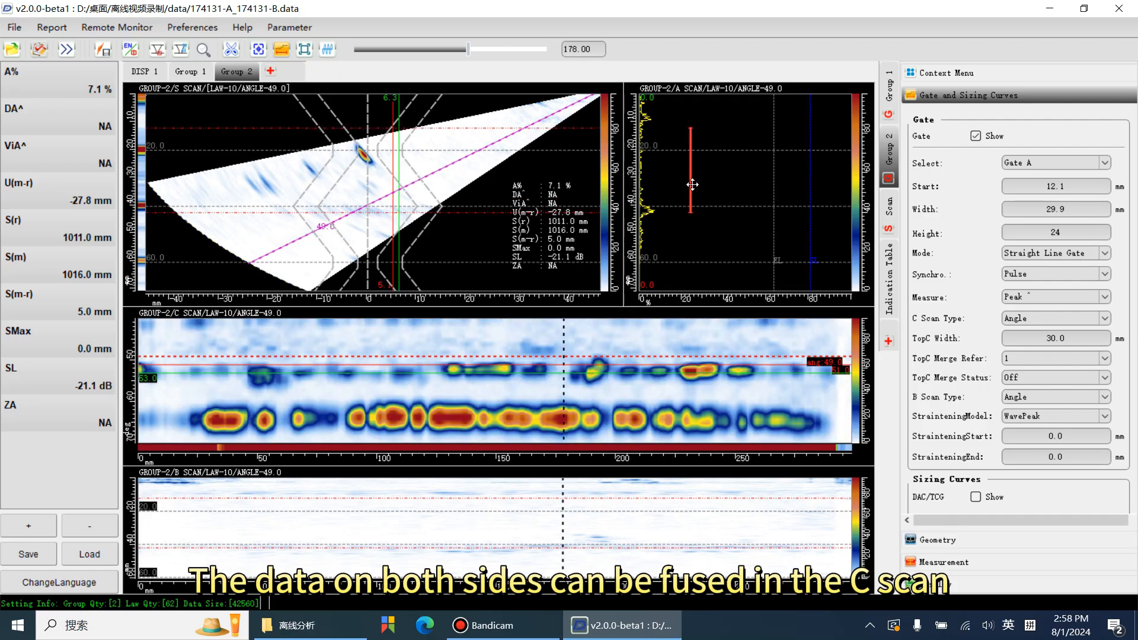
left_click(496, 374)
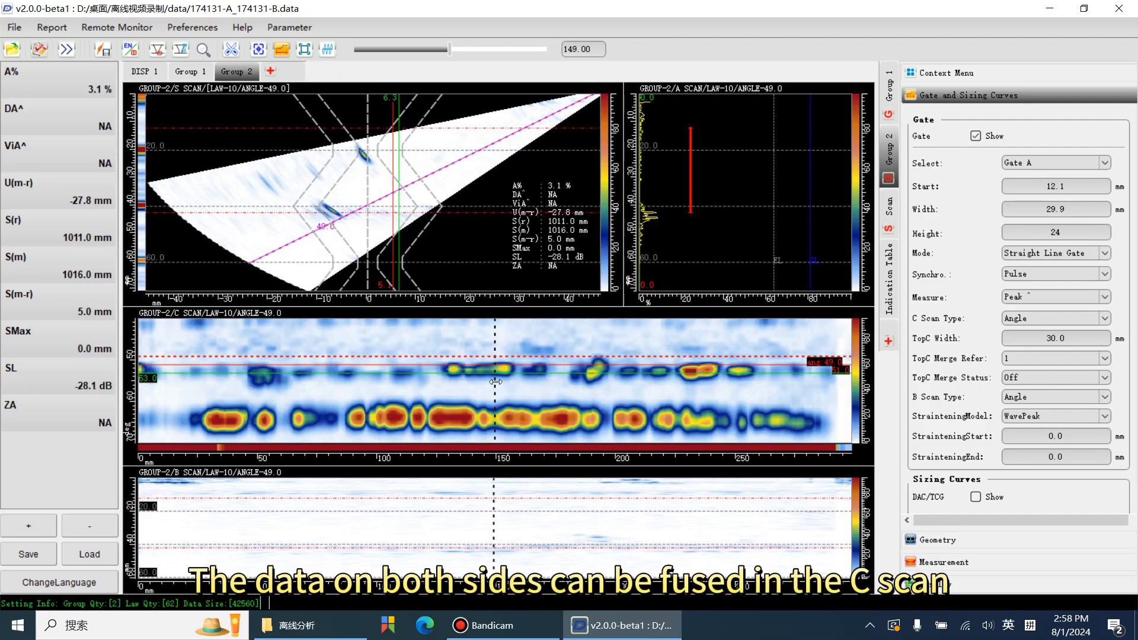
Look over the StrainteningModel options available for Gate A.
left_click(1047, 417)
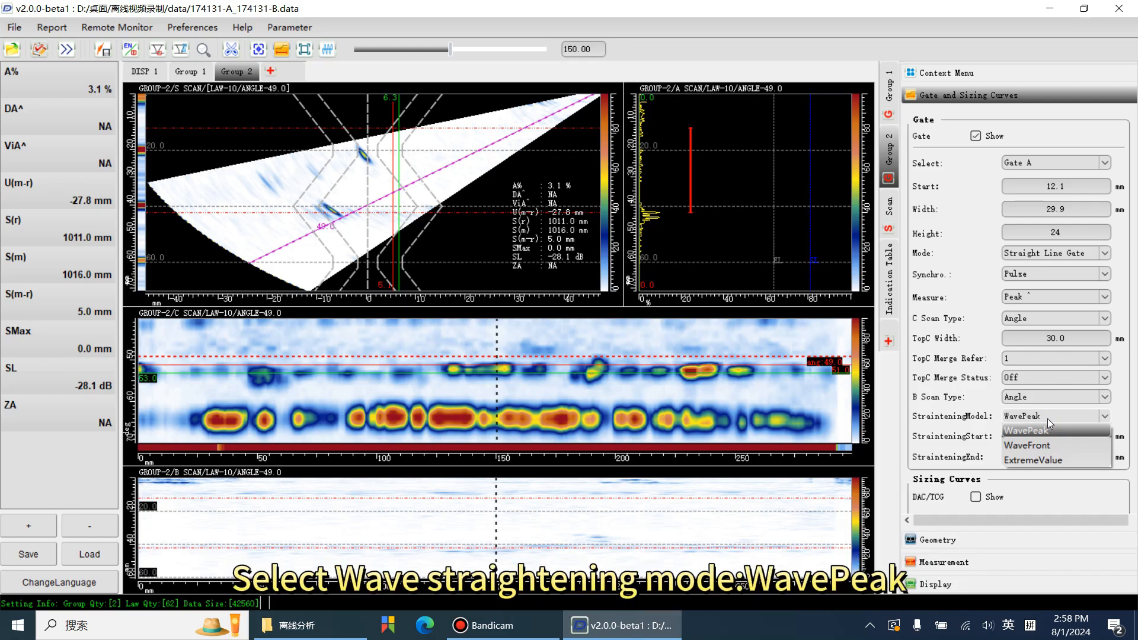
left_click(941, 431)
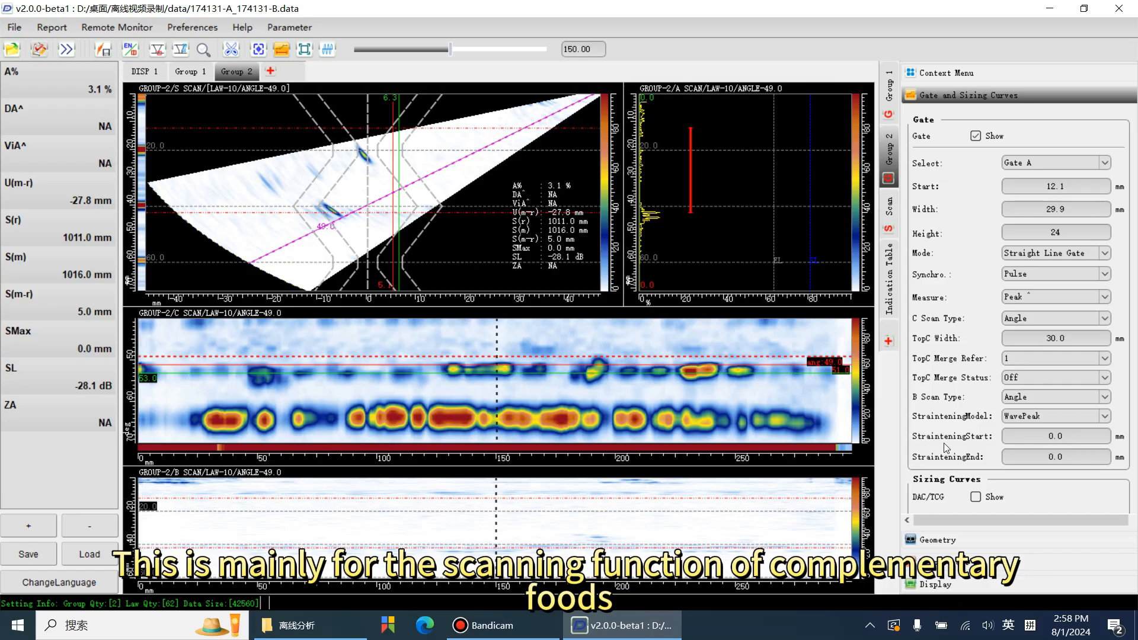
Show Group 2's DAC/TCG sizing curves and move the S scan angle cursor to 51.0 degrees.
scroll(946, 436, "down", 1)
scroll(950, 411, "down", 1)
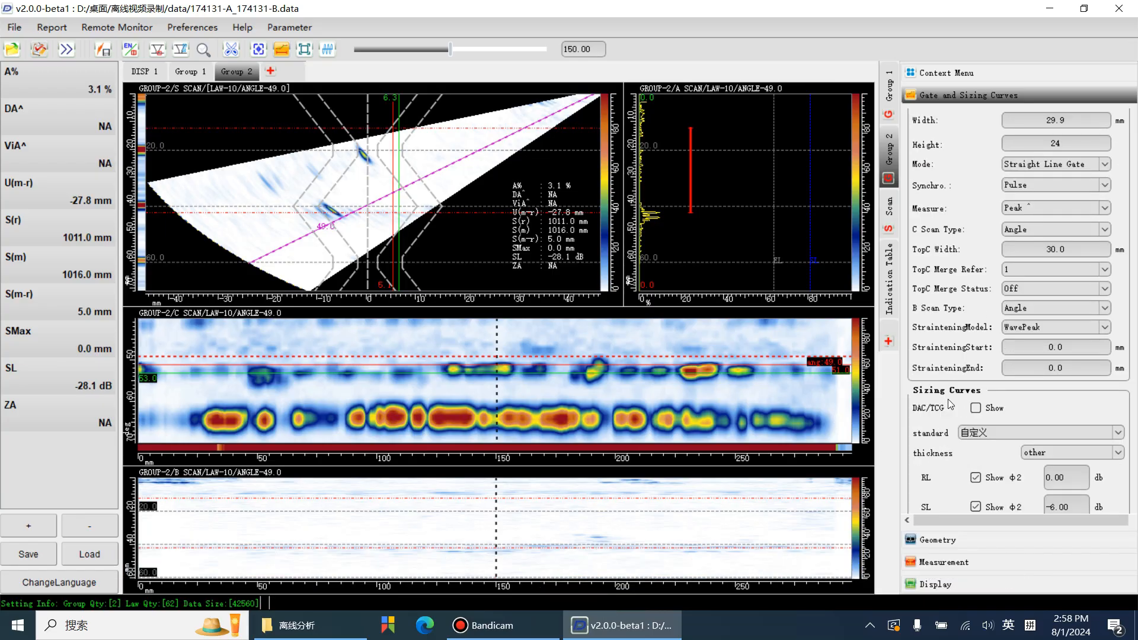
mouse_move(359, 204)
left_mouse_down()
mouse_move(361, 214)
mouse_move(356, 183)
mouse_move(339, 209)
left_mouse_up()
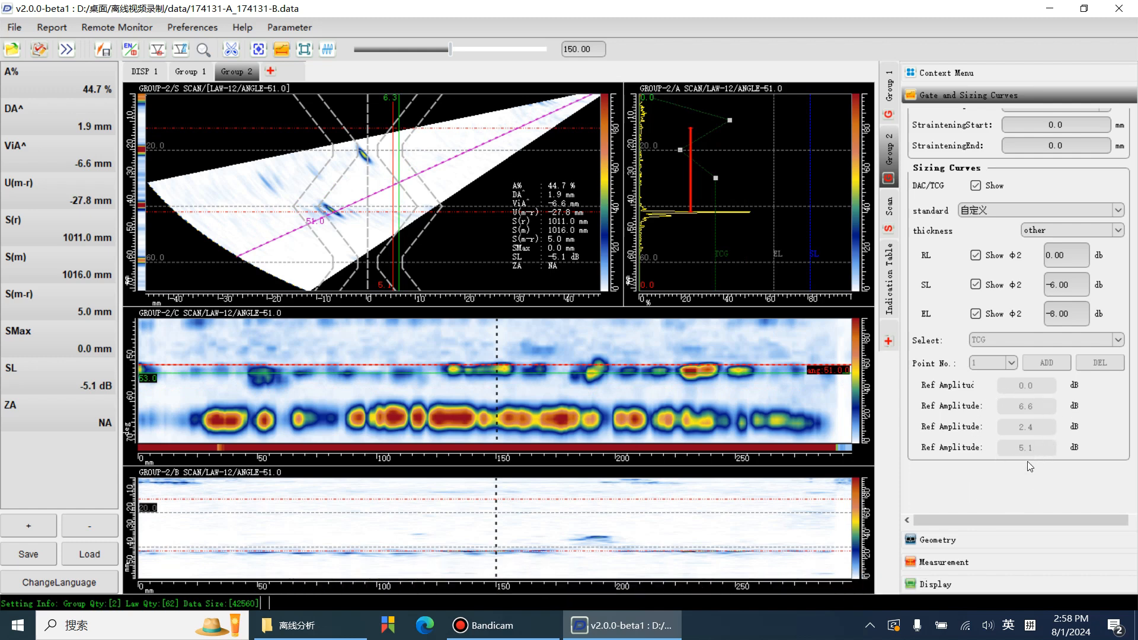
In the part geometry settings, hide and redisplay the thickness line, and change the thickness and return it to 20.0 mm.
left_click(983, 542)
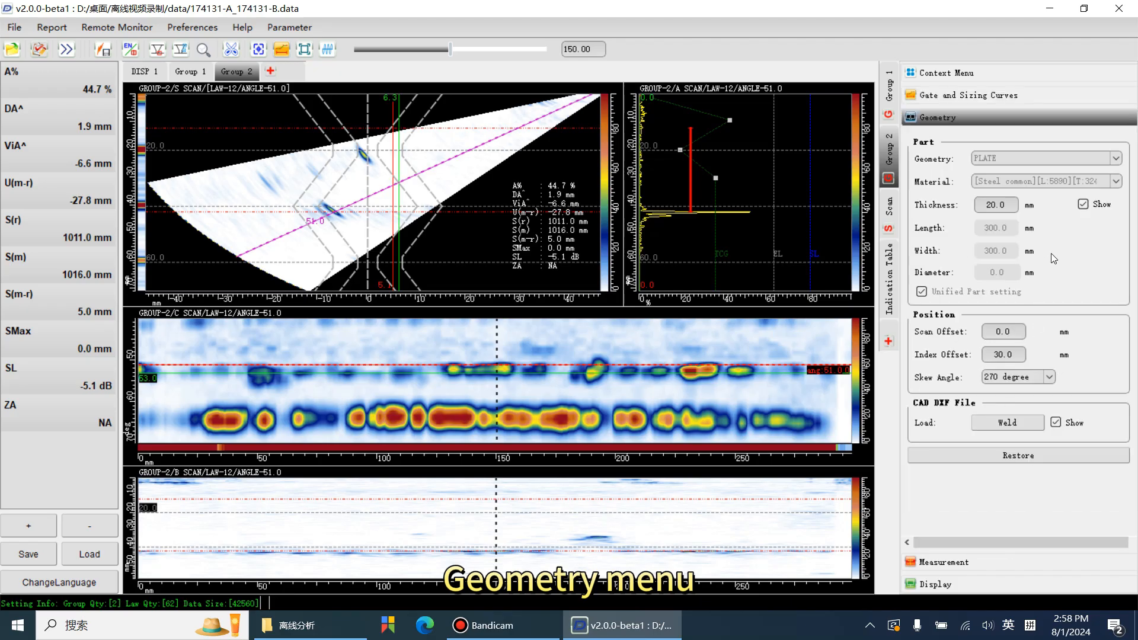
left_click(1083, 204)
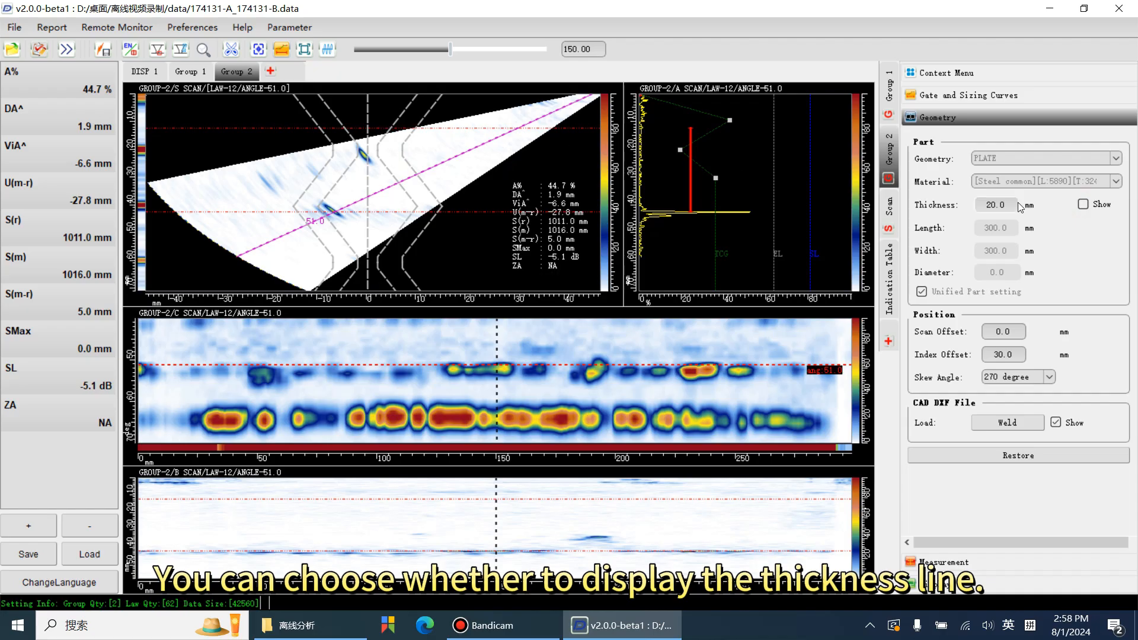
left_click(1083, 204)
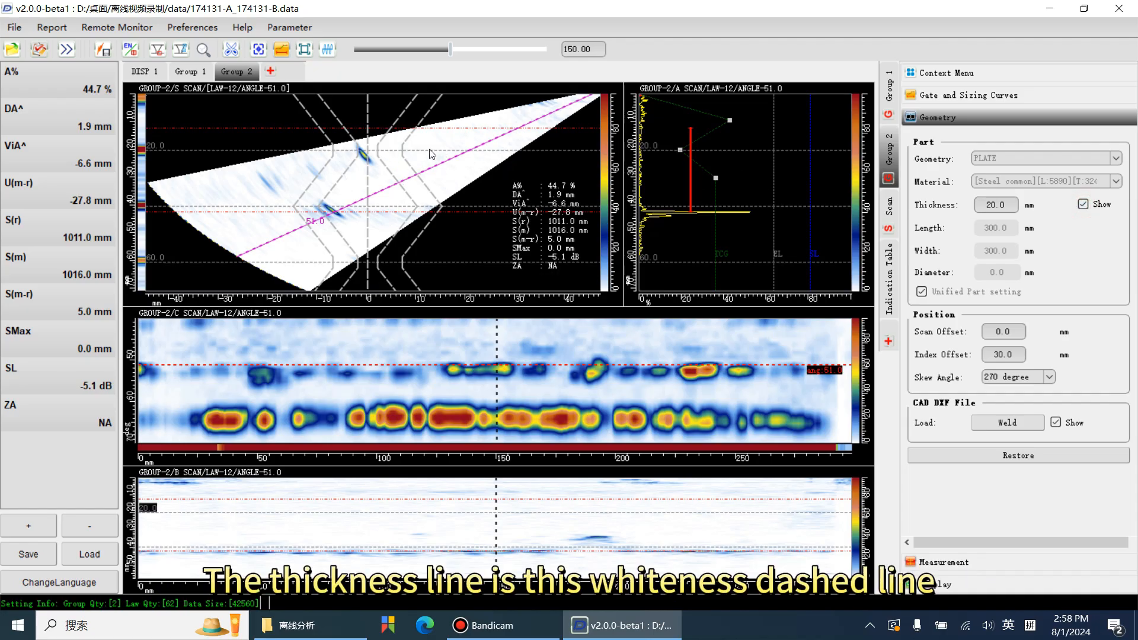
scroll(993, 204, "down", 4)
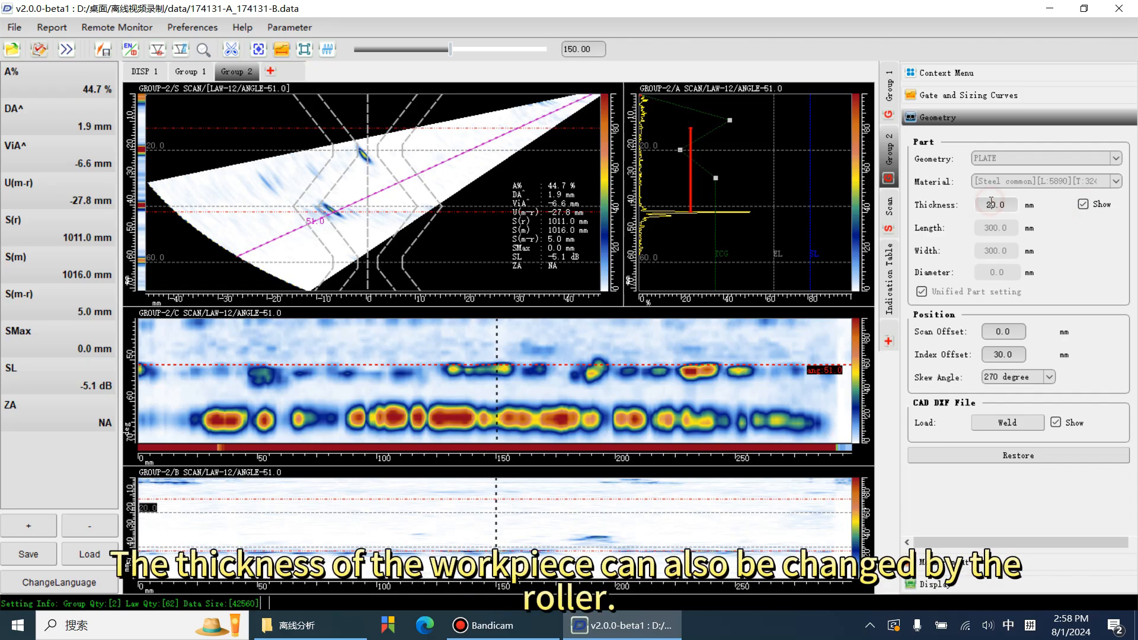
scroll(991, 201, "up", 4)
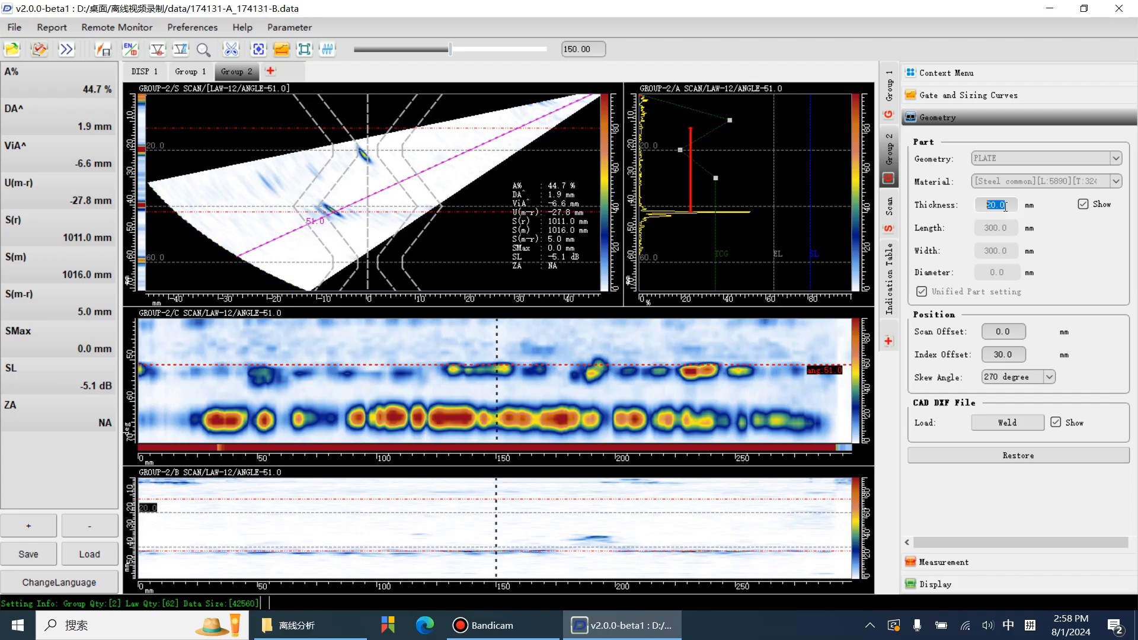
Change the weld type to UU in the weld parameters and apply it to the weld overlay.
left_click(1006, 423)
left_click(297, 224)
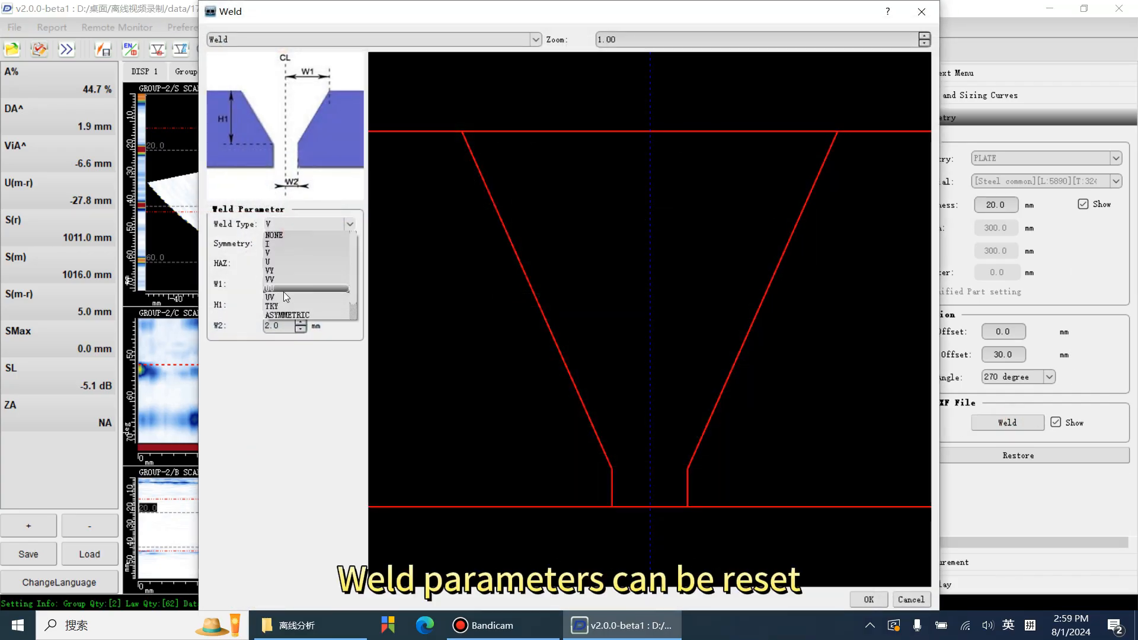
left_click(283, 291)
left_click(300, 309)
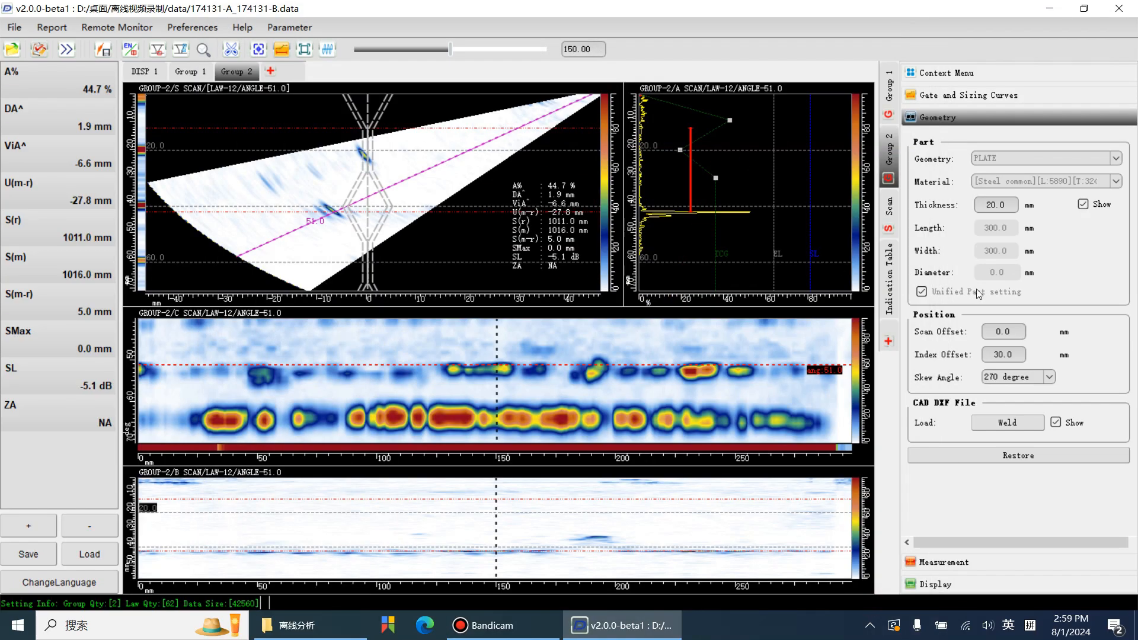
Load the part drawing T形2-腹板4.dxf from the desktop folder 离线视频录制 as the weld overlay.
left_click(1007, 423)
left_click(261, 39)
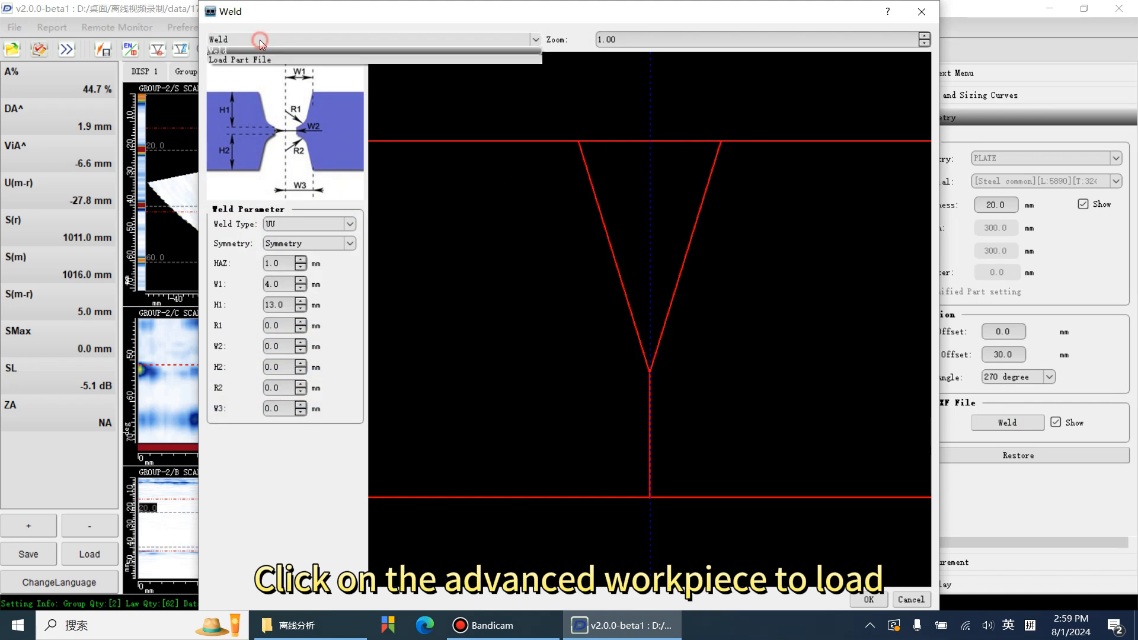
left_click(256, 57)
left_click(367, 74)
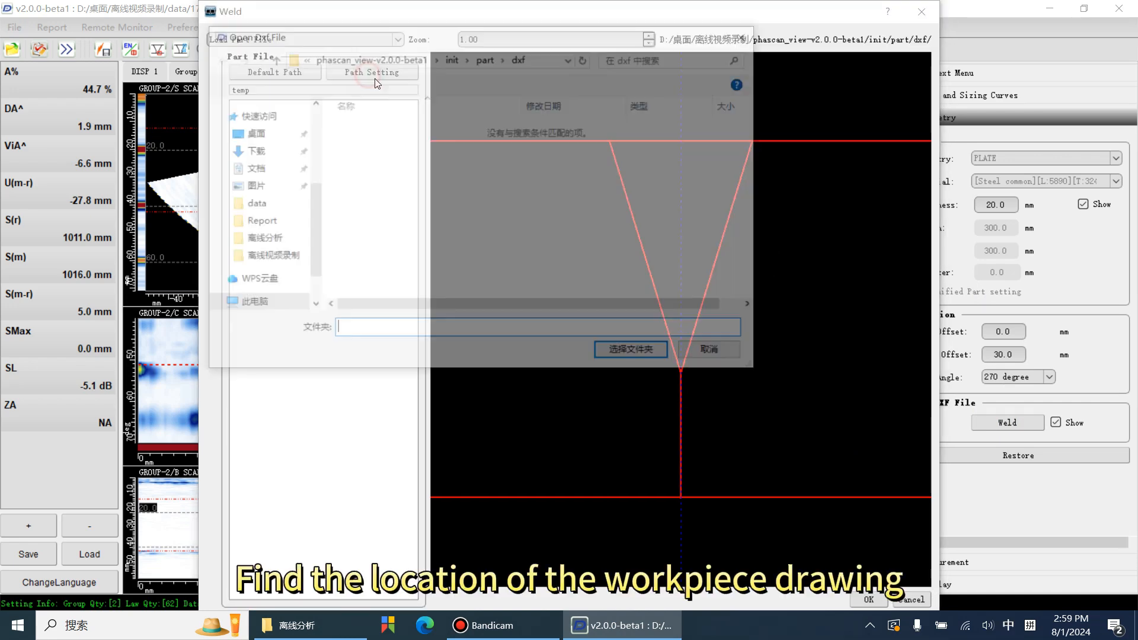
left_click(280, 203)
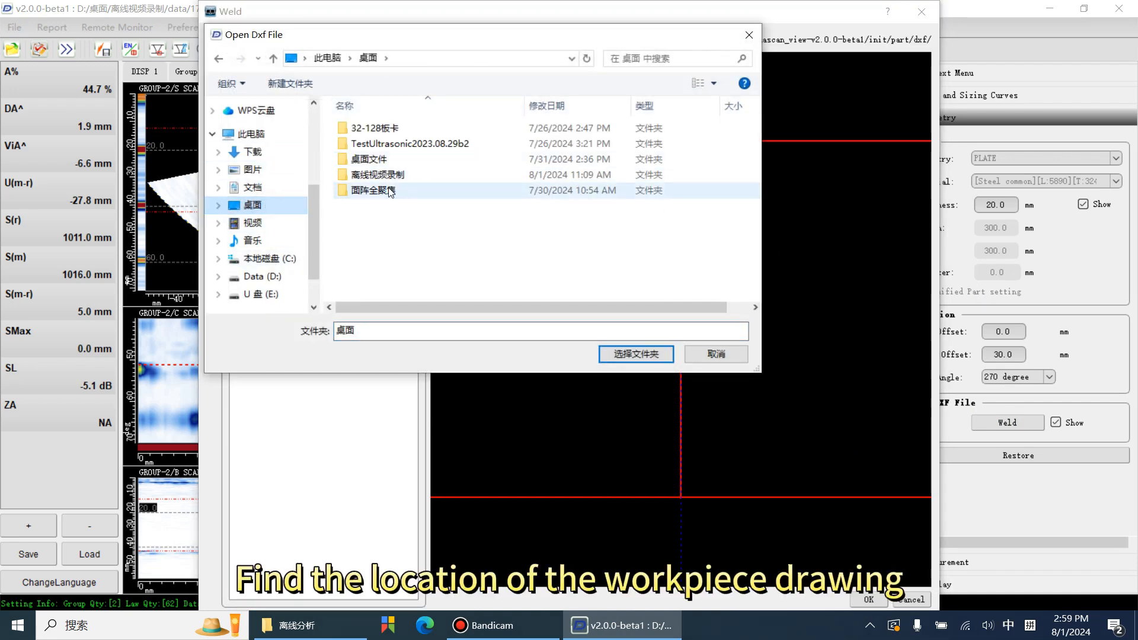
double_click(377, 175)
left_click(608, 354)
double_click(263, 112)
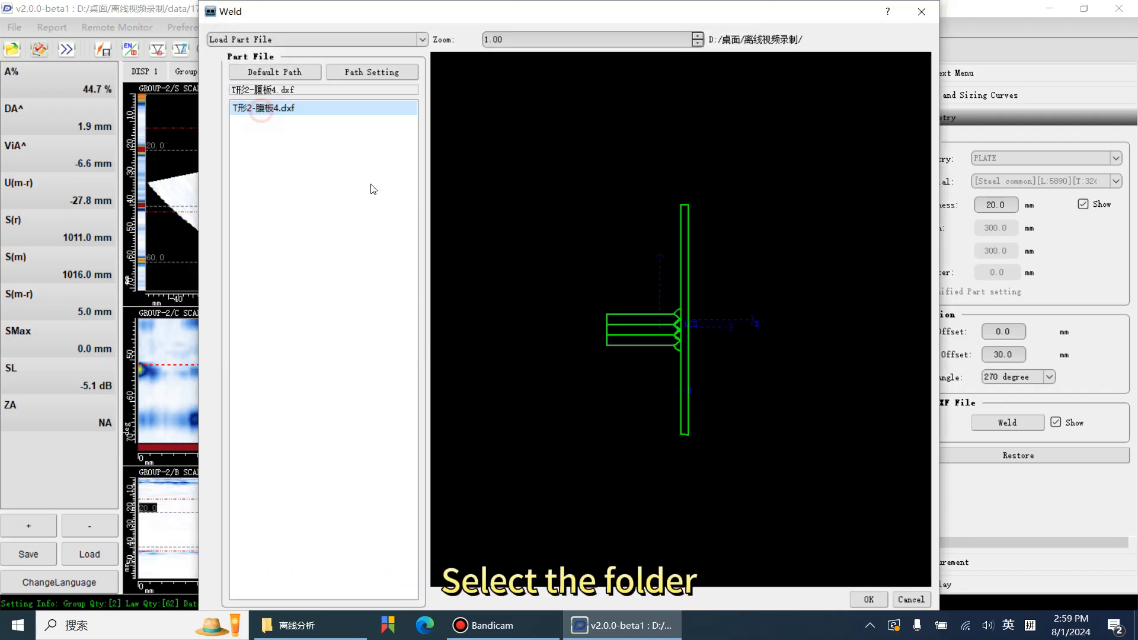
left_click(857, 602)
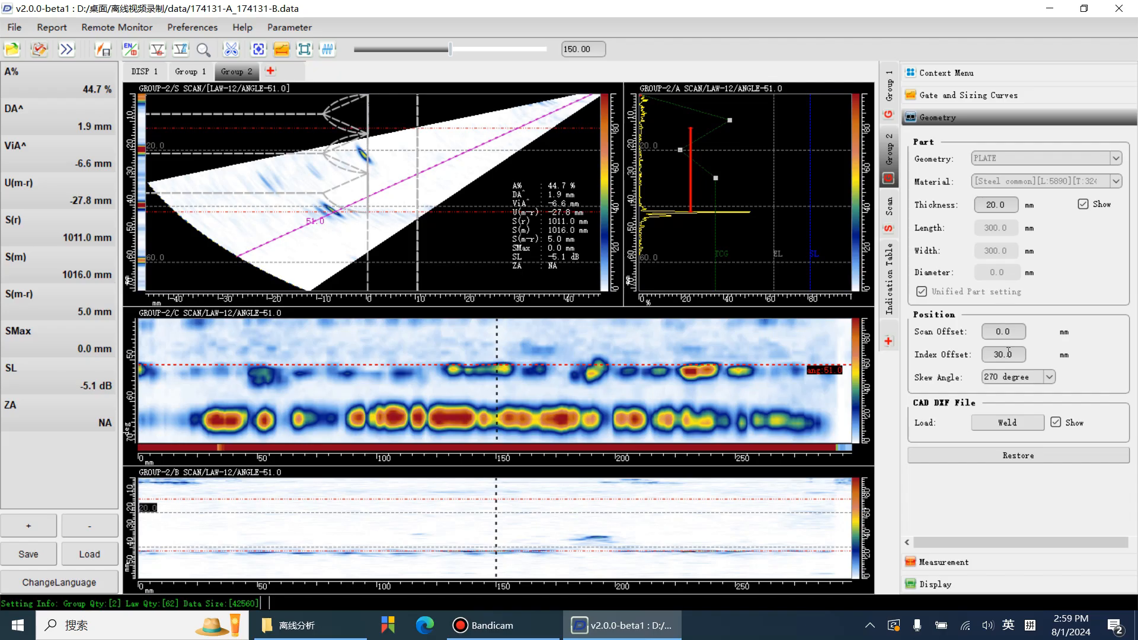
Adjust the index offset to 19.0 mm, and restore the original geometry settings.
scroll(1011, 354, "up", 6)
scroll(1012, 354, "down", 18)
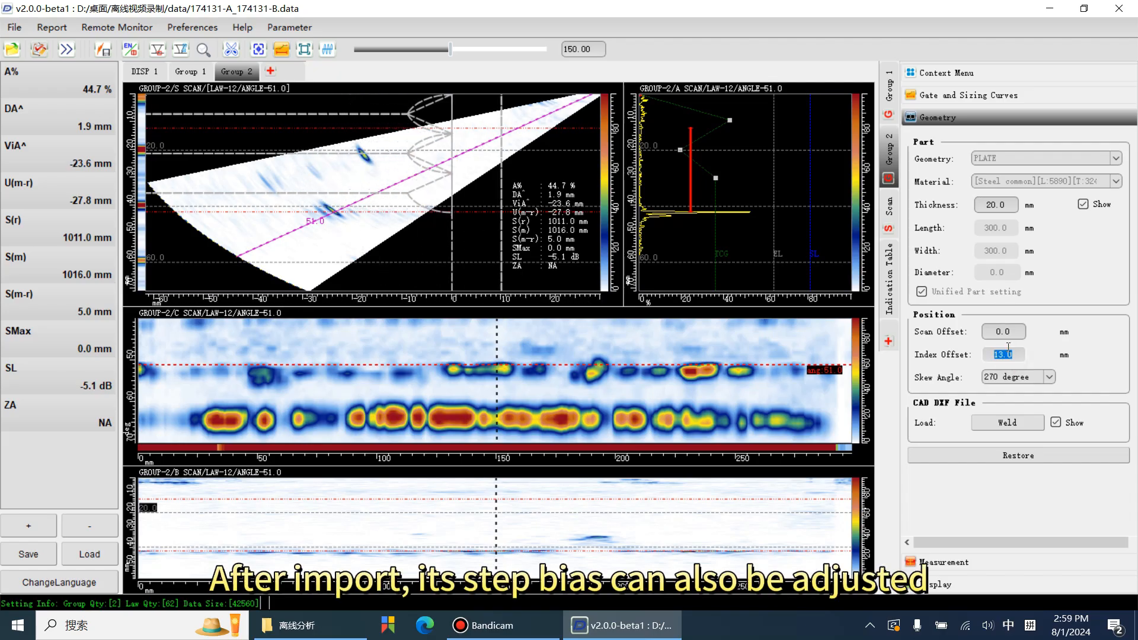
scroll(1008, 350, "up", 1)
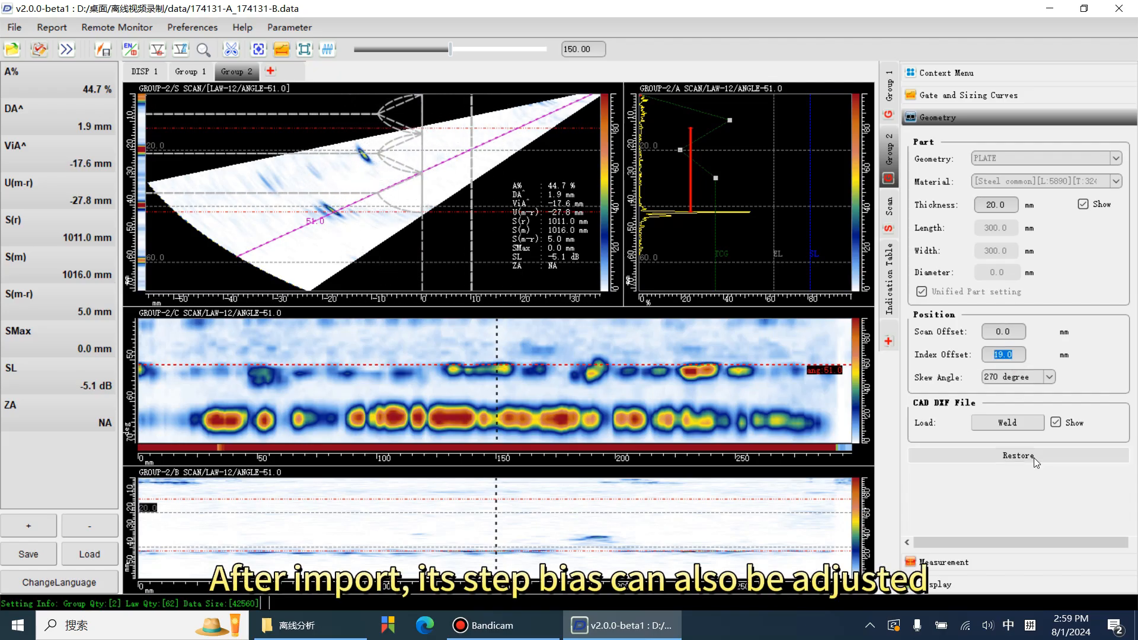
left_click(1034, 458)
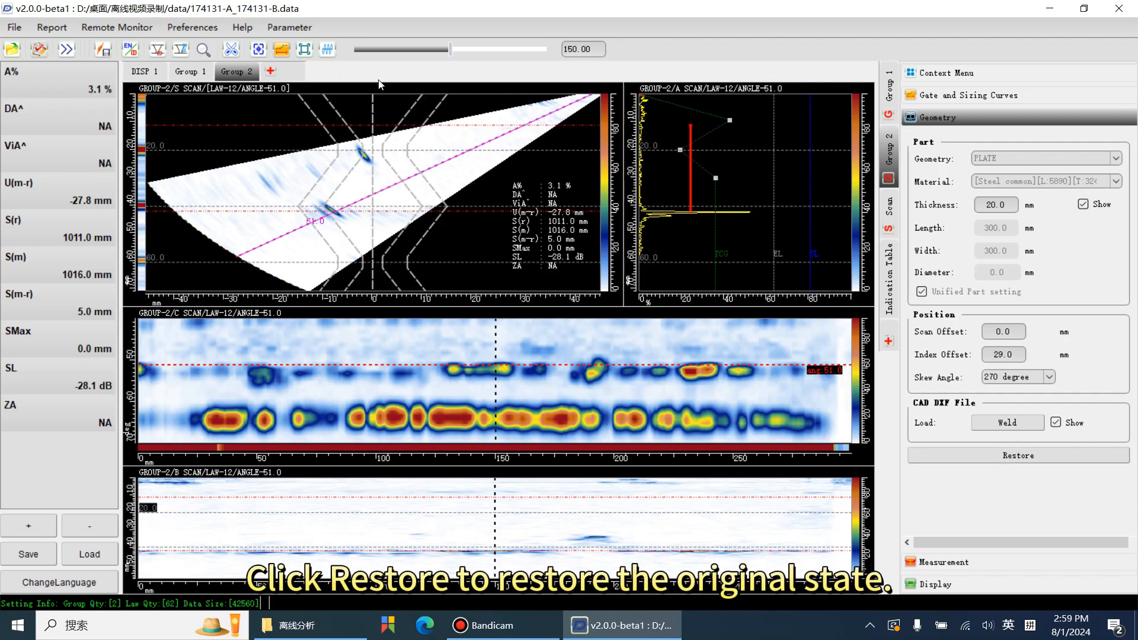
Show the measurement cursors with the measurement settings open, and move the S scan's reference index cursor, I(r), to 6.0 mm.
left_click(943, 562)
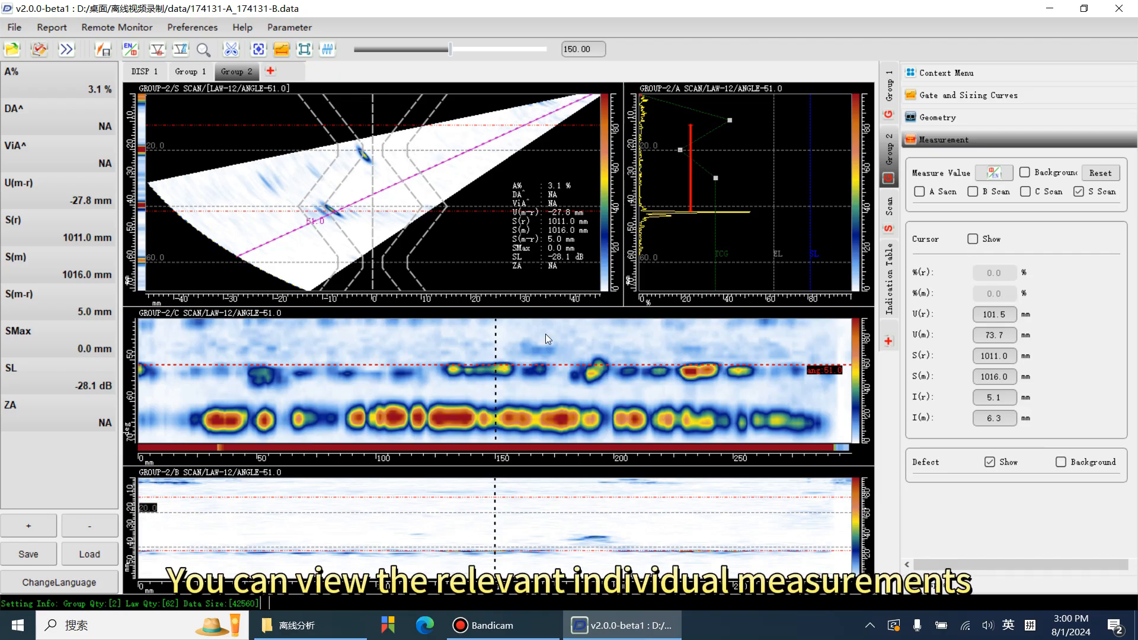
right_click(448, 171)
left_click(475, 198)
left_click_drag(399, 198, 404, 198)
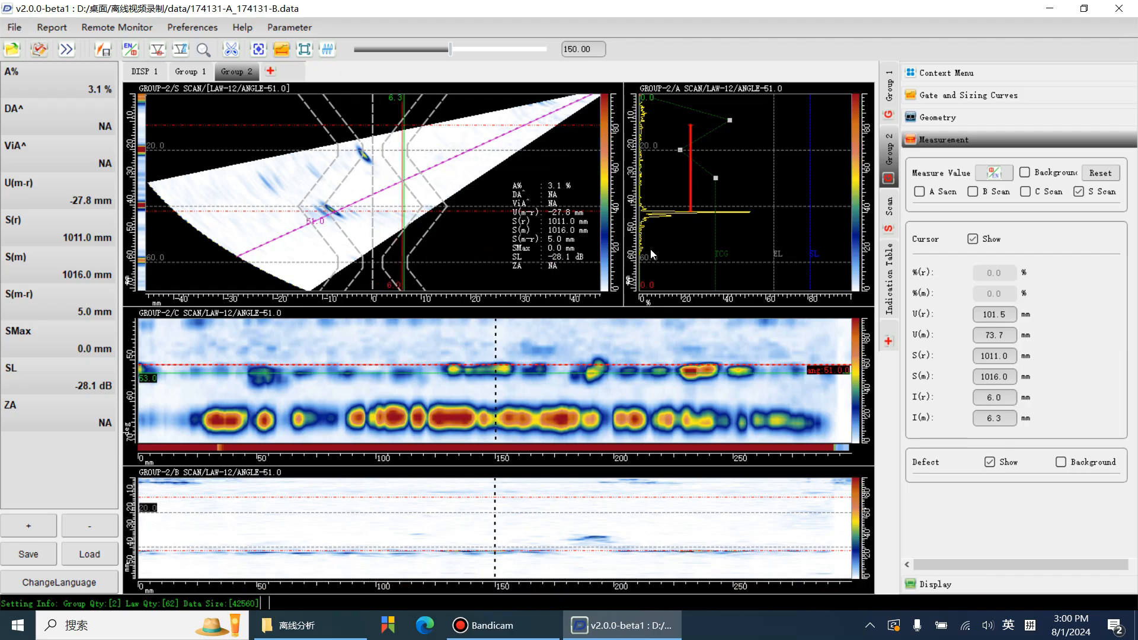
Toggle the measurement values for the A scan and B scan on and off, and hide and redisplay the marked defects.
left_click(921, 193)
left_click(921, 192)
left_click(975, 193)
left_click(975, 194)
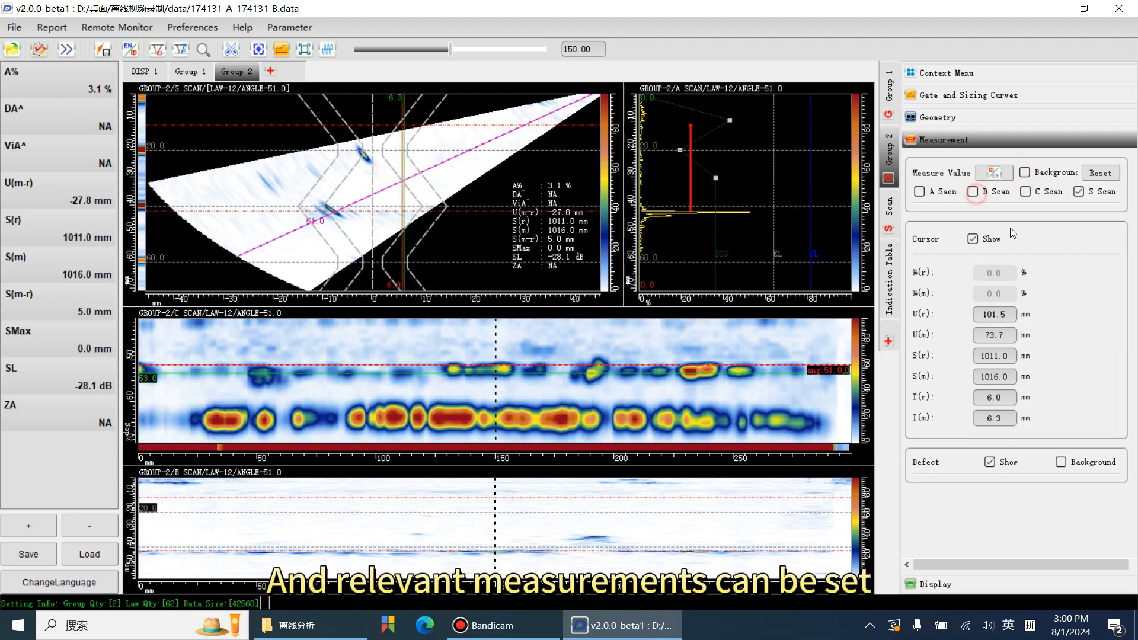
left_click(991, 463)
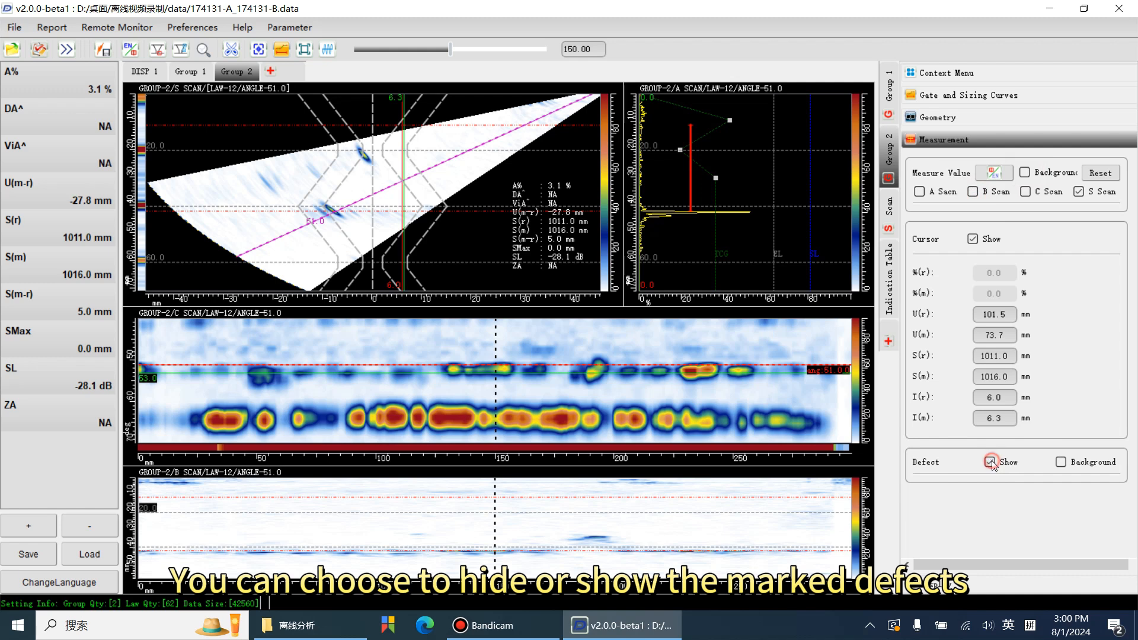
left_click(991, 463)
scroll(1038, 311, "down", 1)
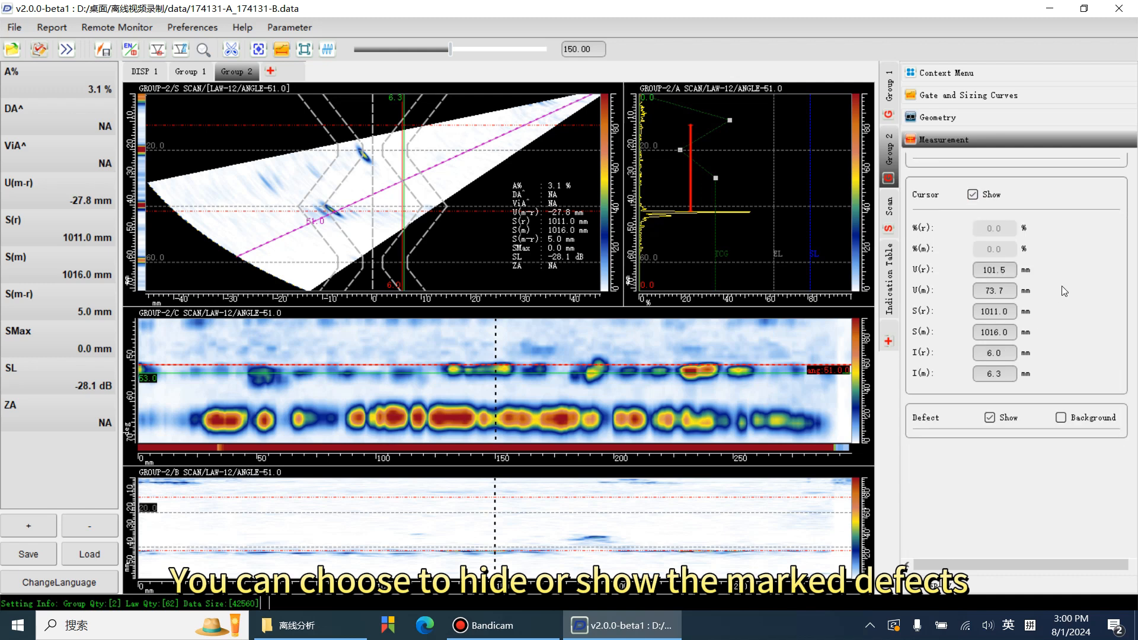
scroll(1062, 290, "down", 1)
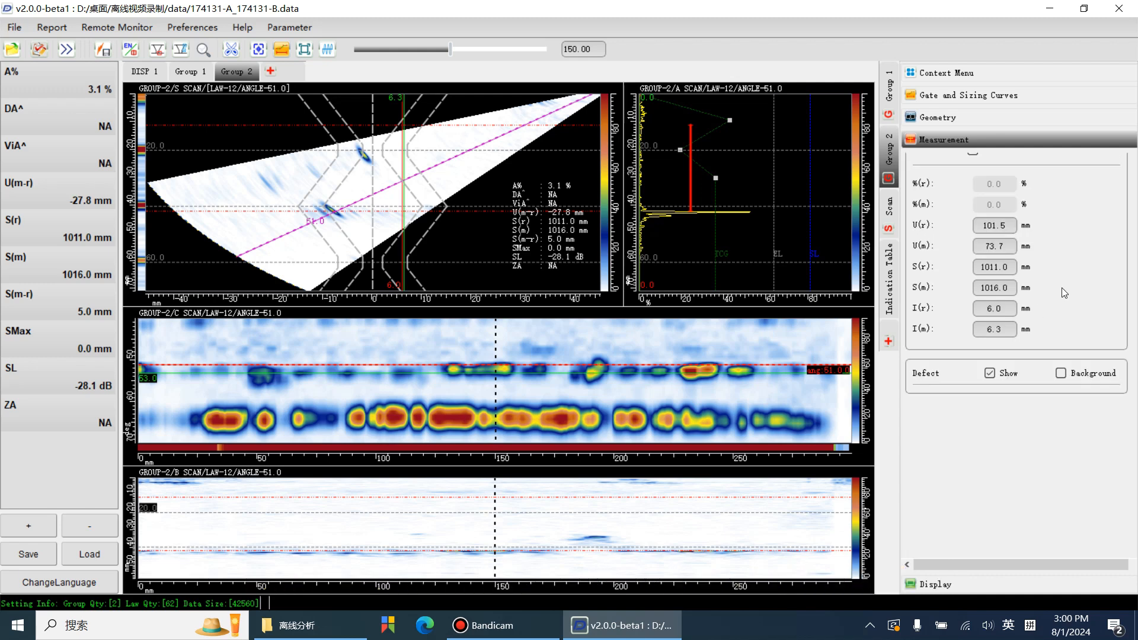
Try S-A-B and S-A-B-C 2D display layouts, settle on the last S-A-B-C layout, and resize the window to refresh the view.
left_click(976, 585)
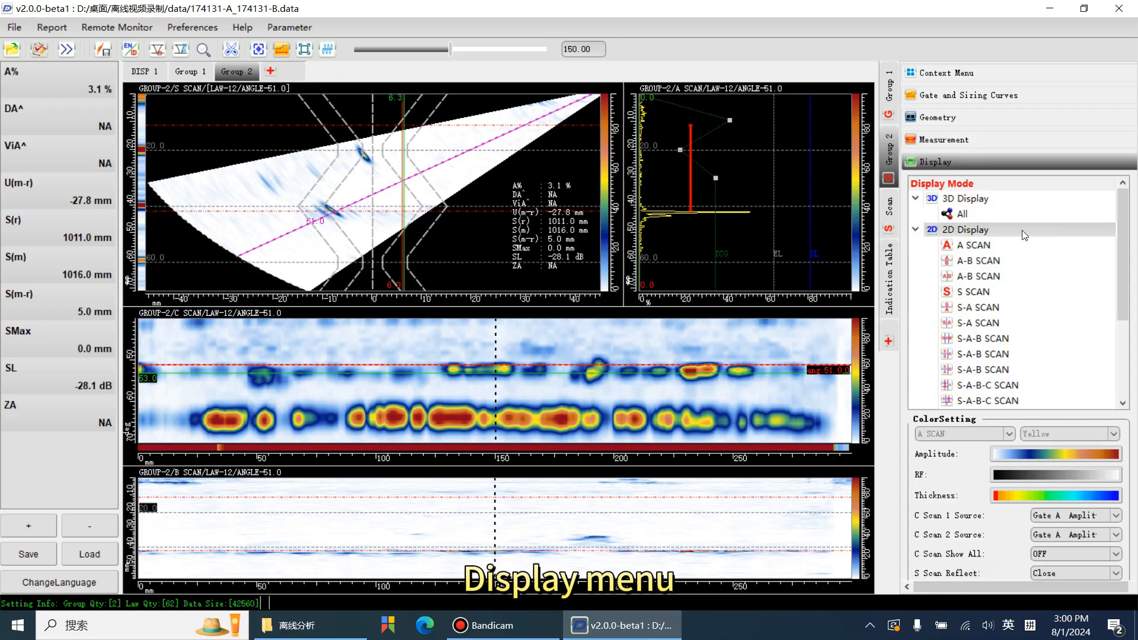
scroll(1125, 314, "down", 1)
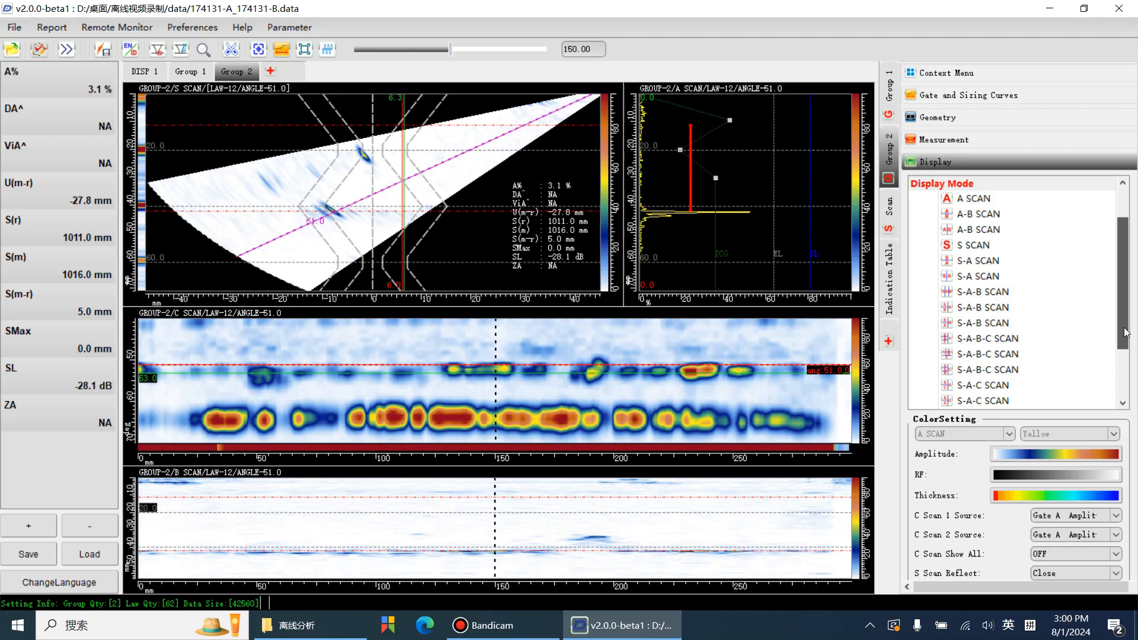
left_click(988, 309)
scroll(1001, 402, "down", 1)
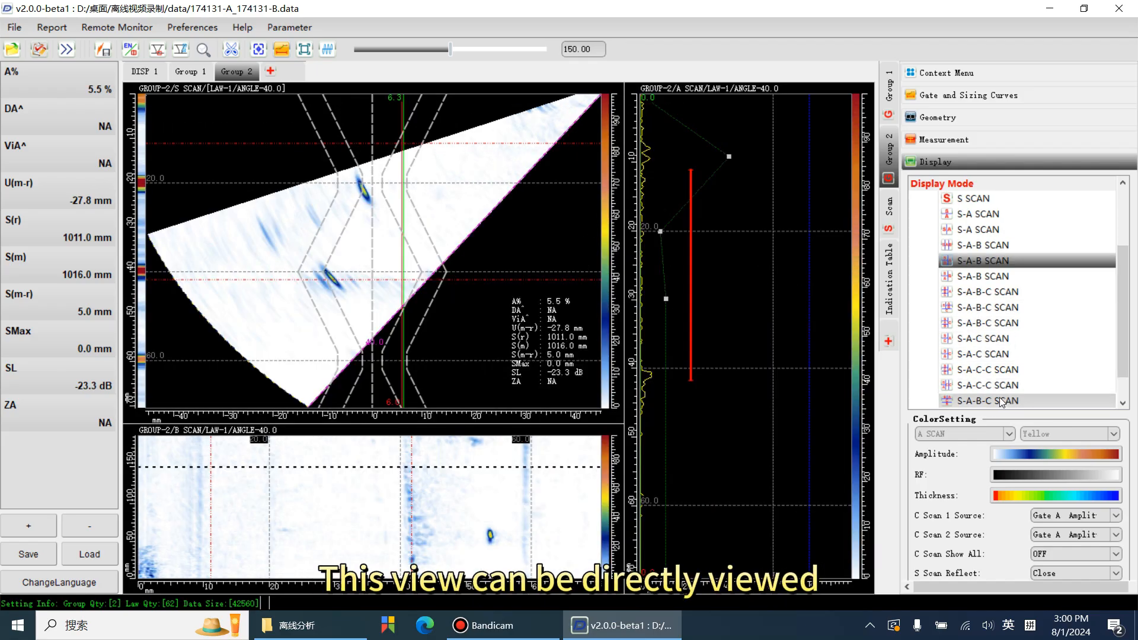
scroll(999, 397, "down", 2)
left_click(995, 325)
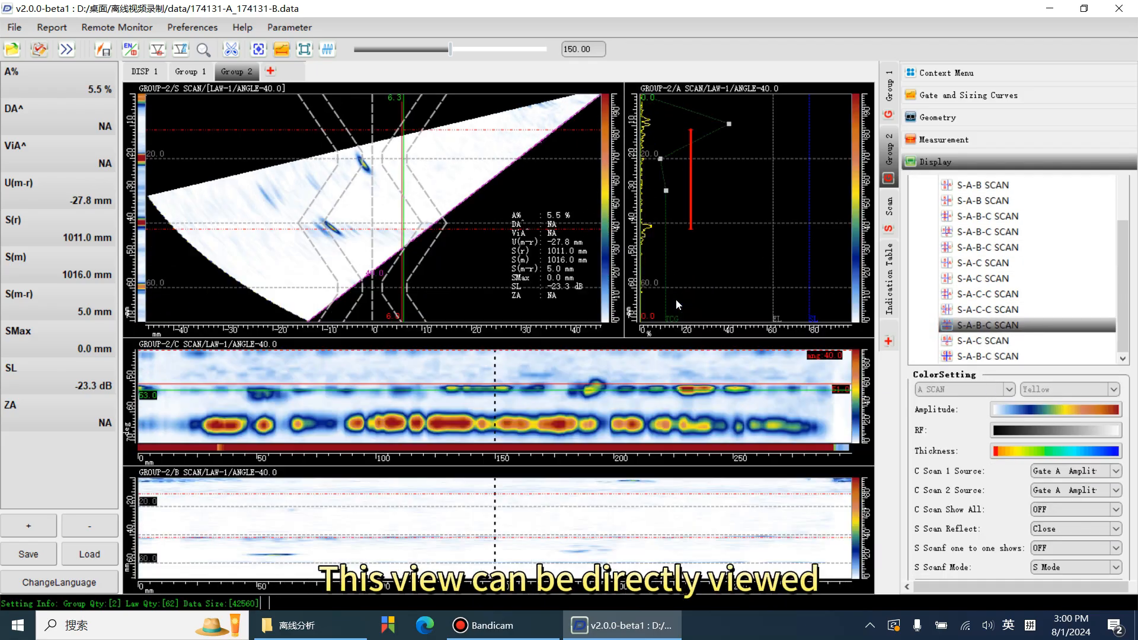
left_click_drag(1000, 355, 522, 363)
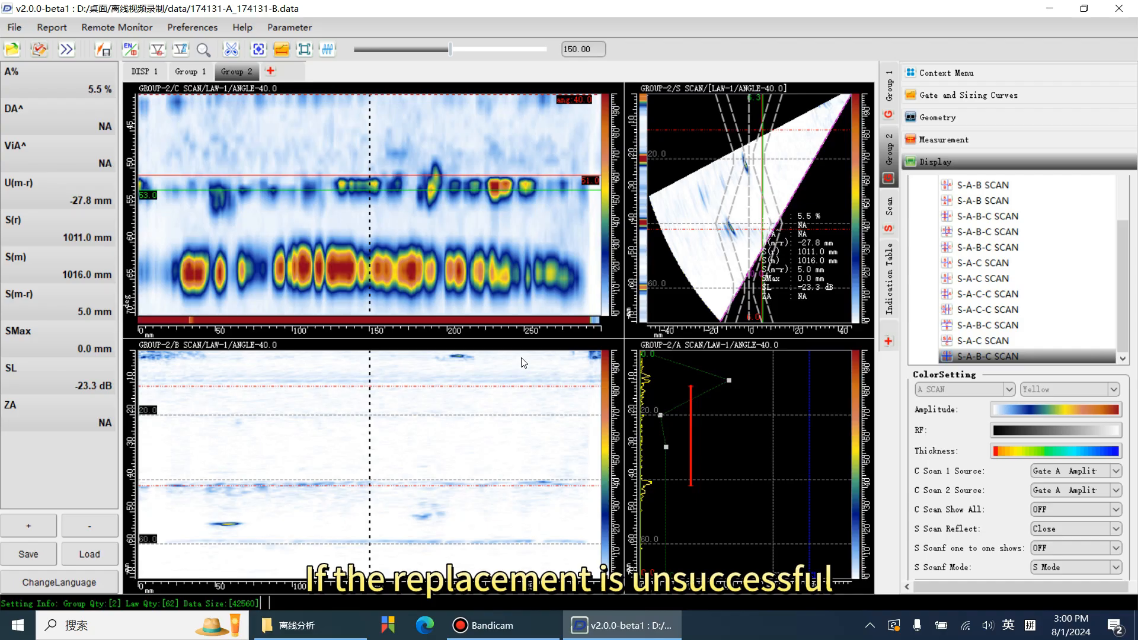
left_click(1083, 8)
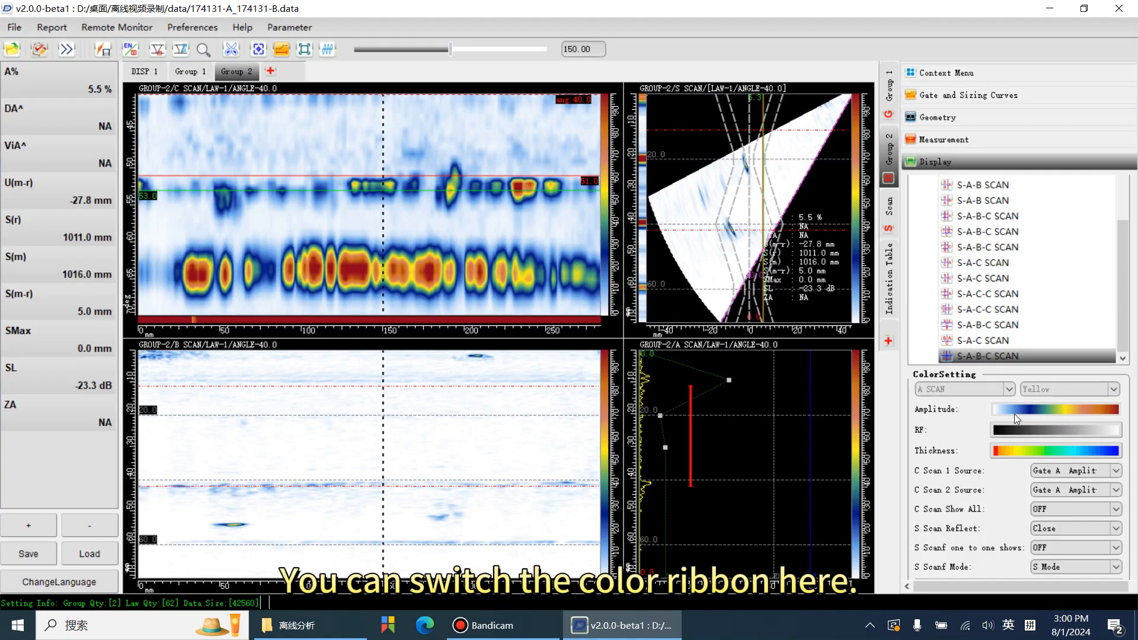
Switch the amplitude color palette to ONDT_RFrectified.pal and return it to ONDT_Amplitude.pal.
left_click(1015, 409)
left_click(517, 239)
left_click(507, 444)
left_click(1031, 409)
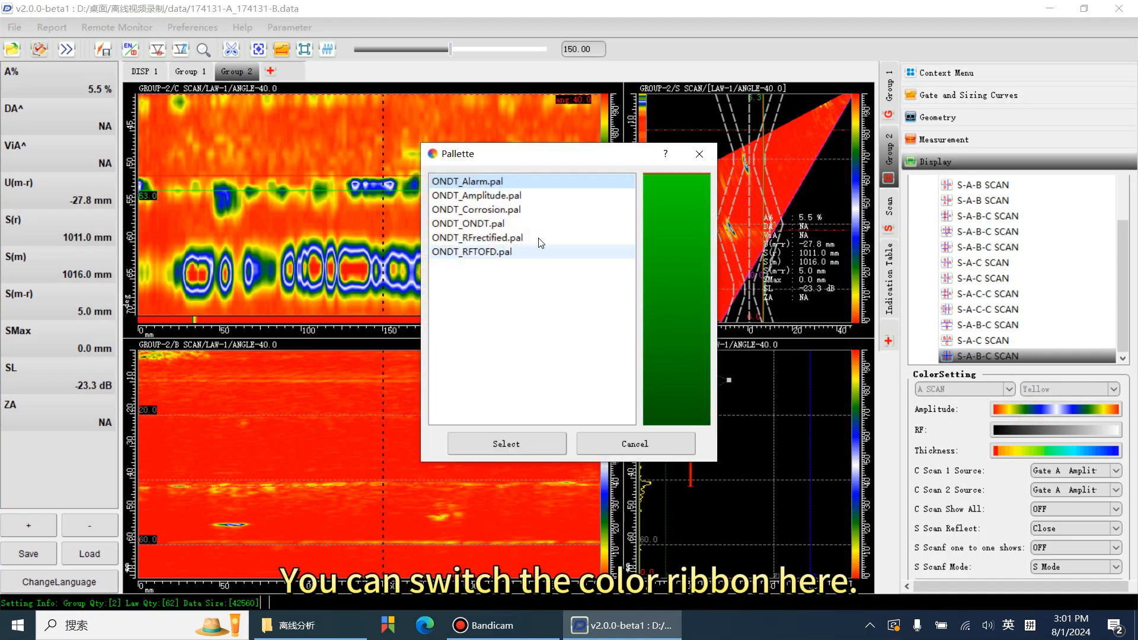
left_click(511, 196)
left_click(508, 444)
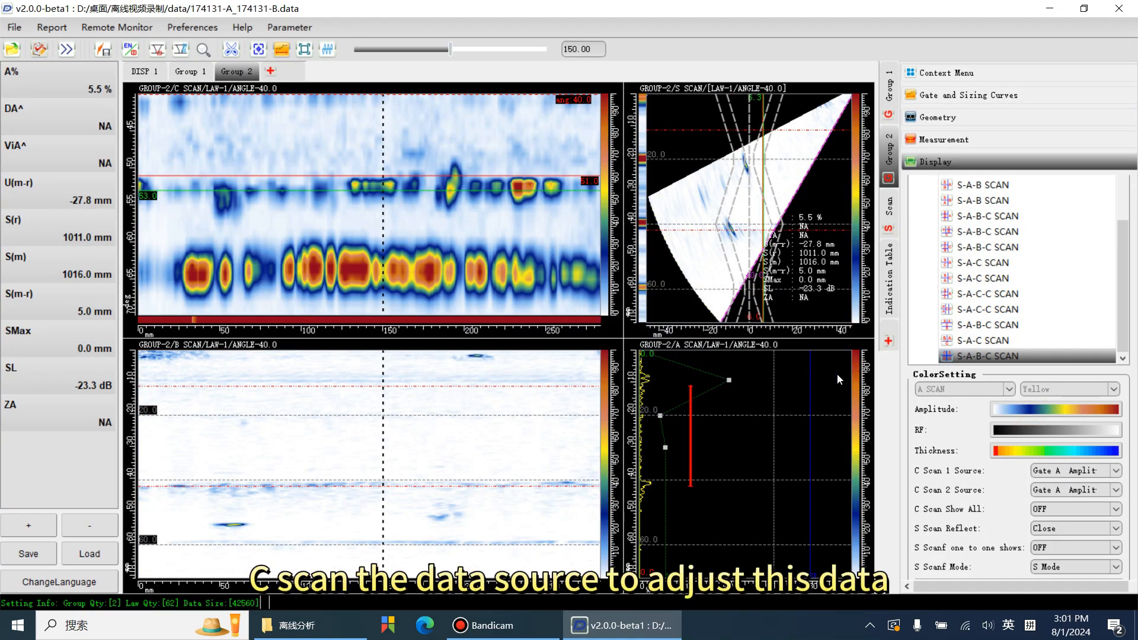
Set the C Scan 1 source to Gate A Position and return it to Gate A Amplitude.
left_click(1043, 472)
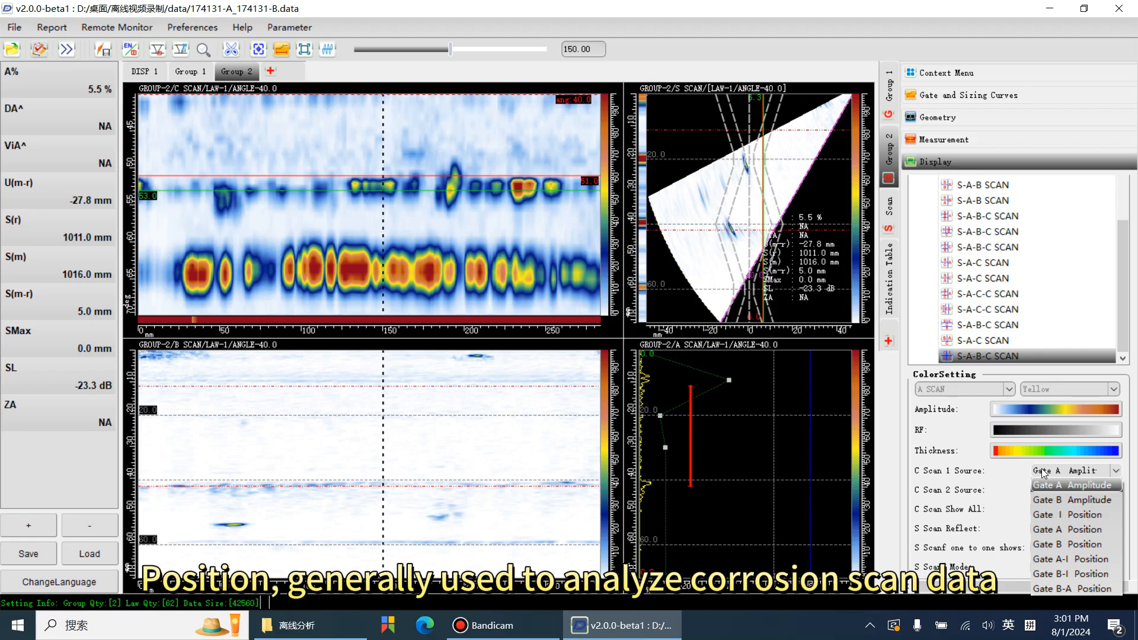
left_click(1067, 534)
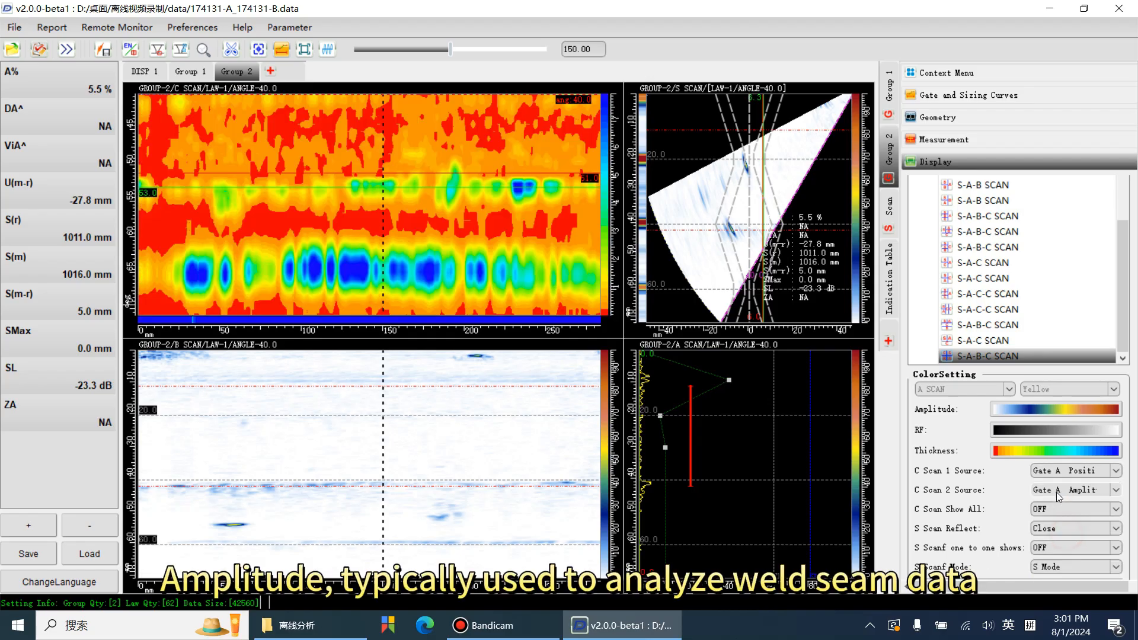
left_click(1061, 471)
left_click(1058, 486)
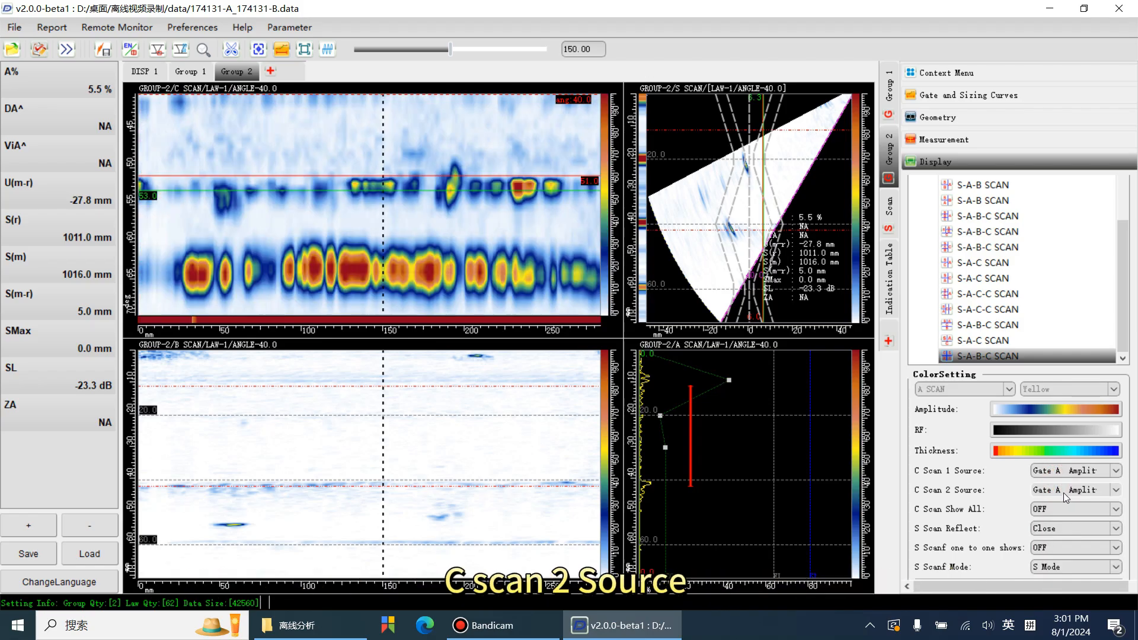
Display the S-A-C-C layout with two C scan views, check the C Scan 2 source, and return to the last S-A-B-C layout.
scroll(1004, 284, "up", 2)
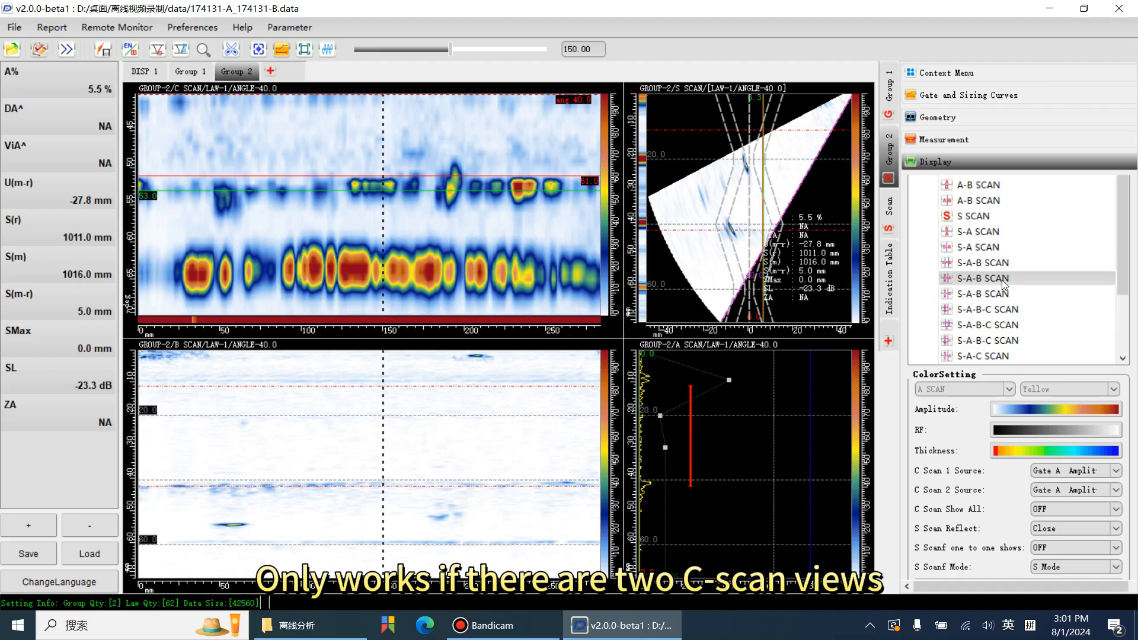
scroll(1004, 285, "down", 1)
left_click(1012, 356)
left_click(1055, 492)
left_click(1055, 492)
scroll(986, 309, "down", 4)
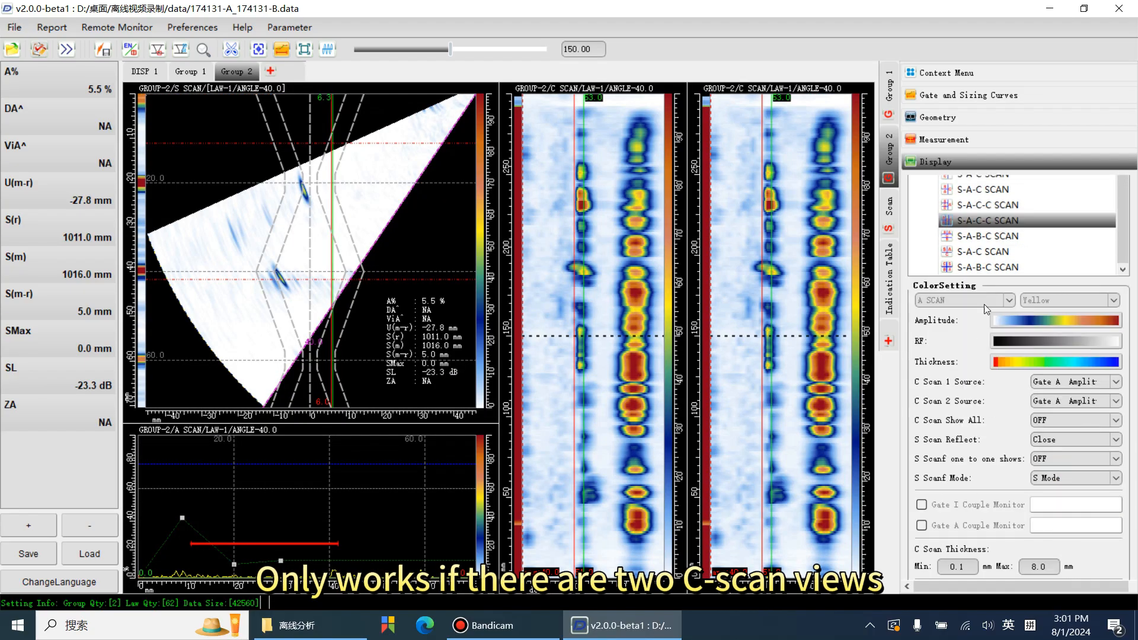
left_click(987, 268)
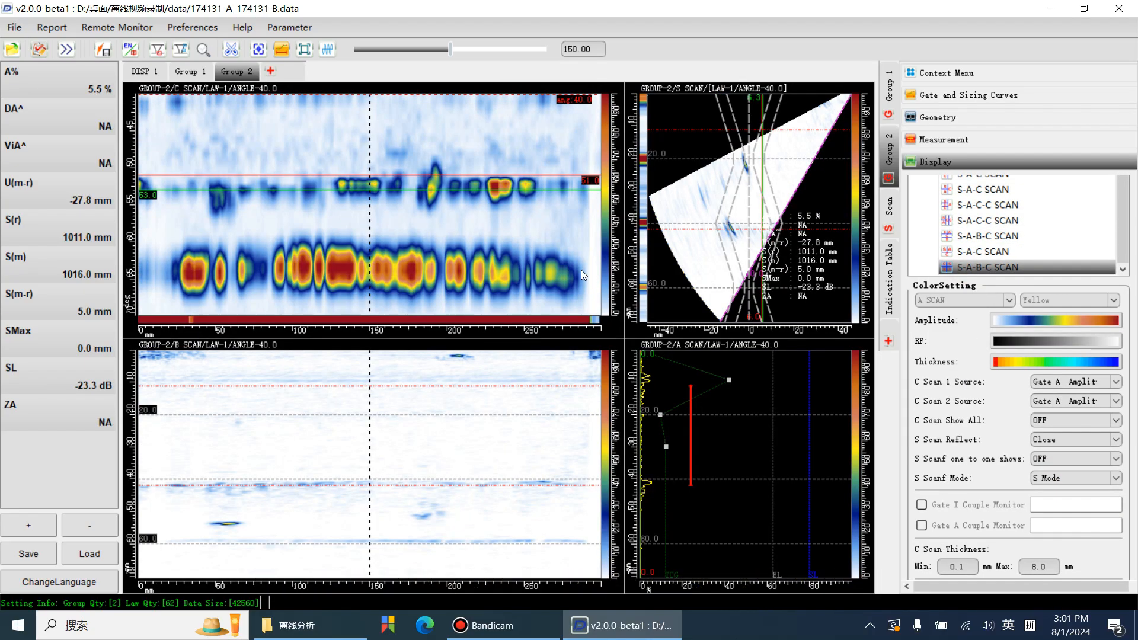
Turn C Scan Show All on and back off, and move the scan cursor to 142.00.
left_click(1040, 425)
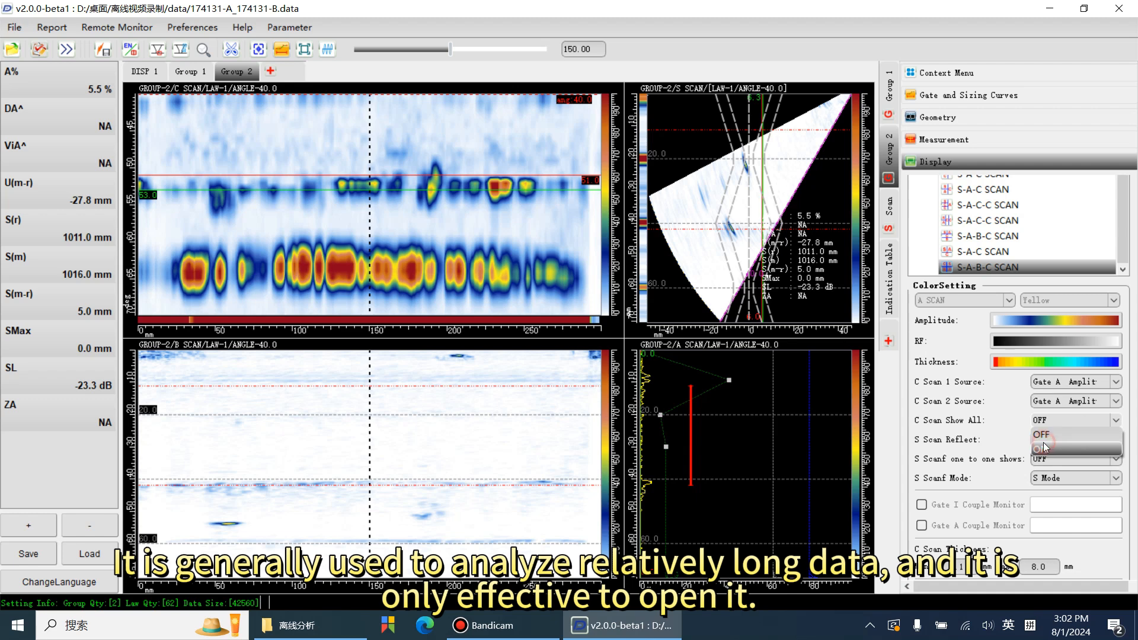
left_click(1045, 448)
left_click(1049, 423)
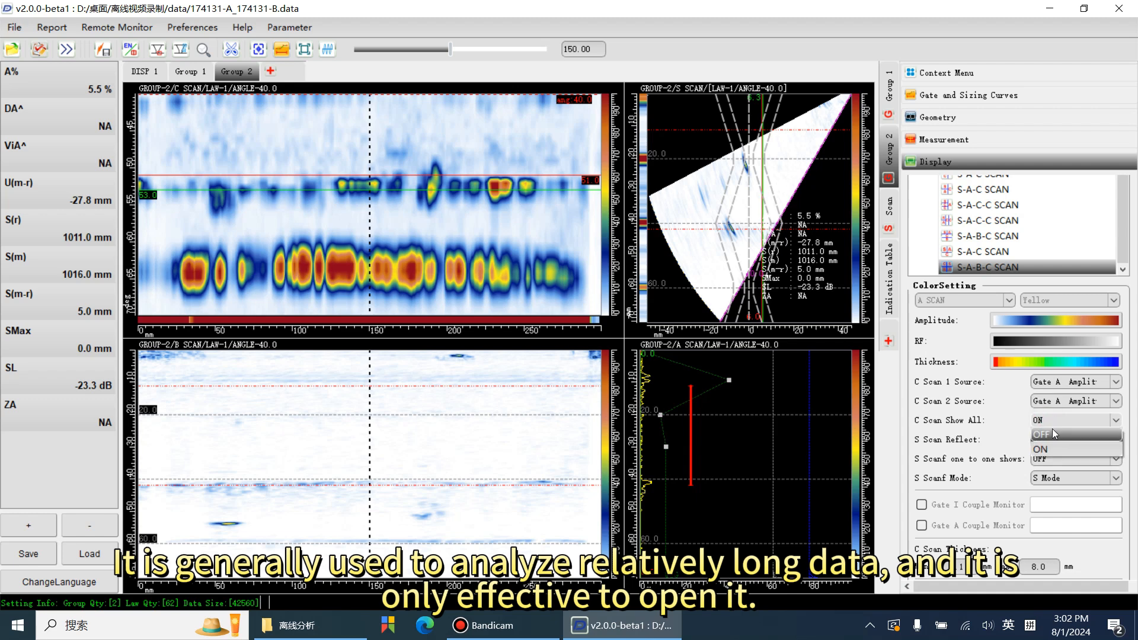
left_click(1053, 429)
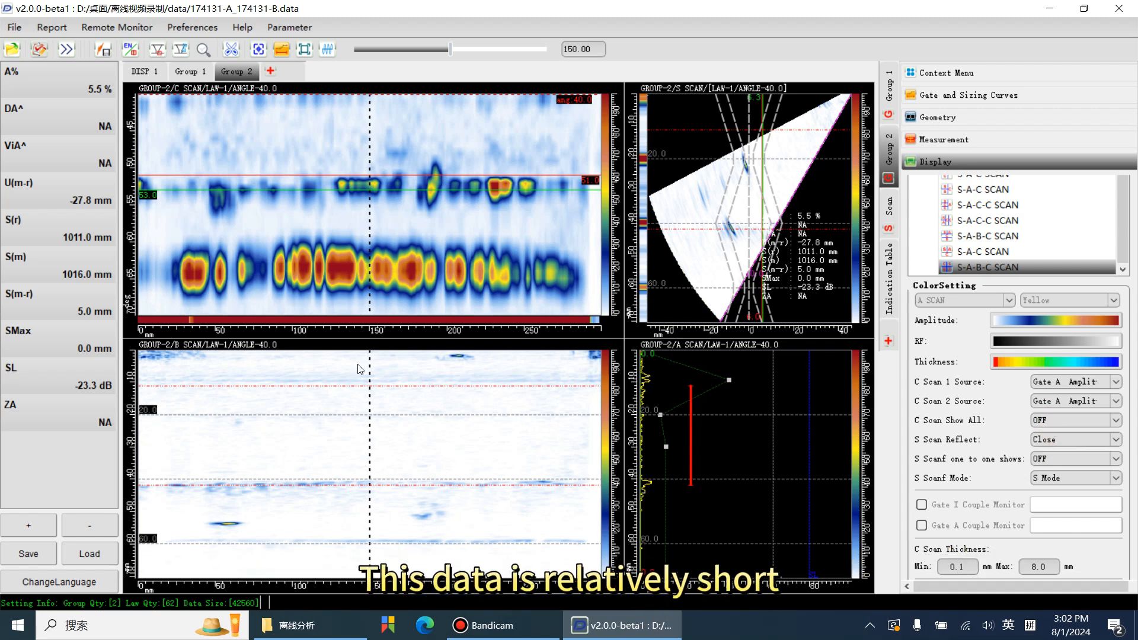
mouse_move(367, 277)
left_mouse_down()
mouse_move(503, 274)
mouse_move(242, 272)
mouse_move(371, 271)
mouse_move(358, 273)
left_mouse_up()
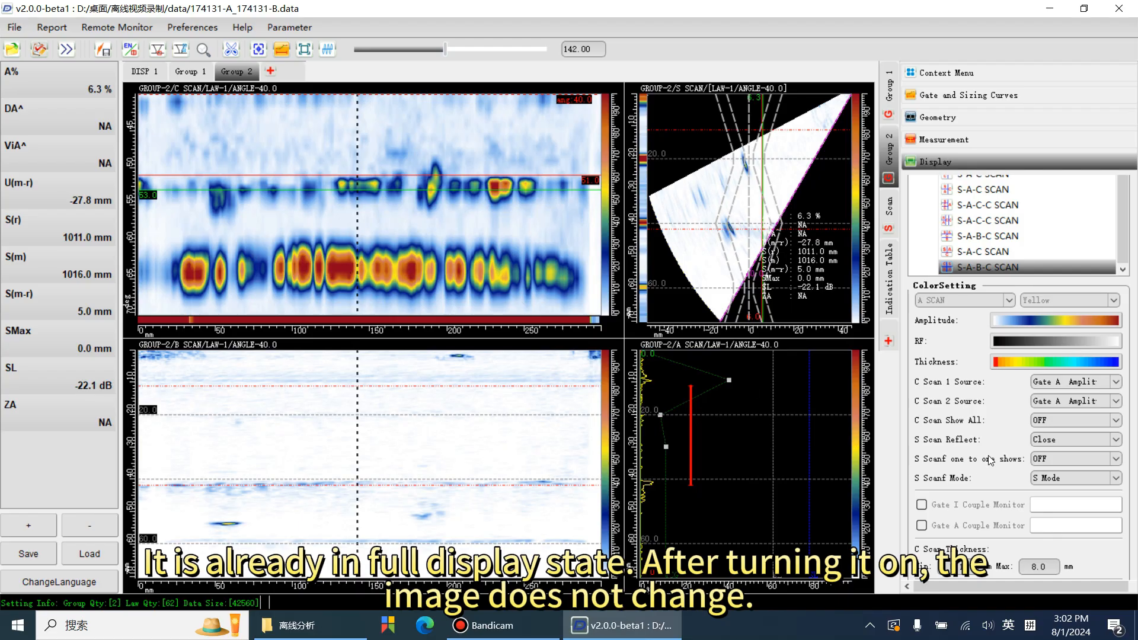
Set S Scan Reflect to First and return it to Close.
left_click(1054, 441)
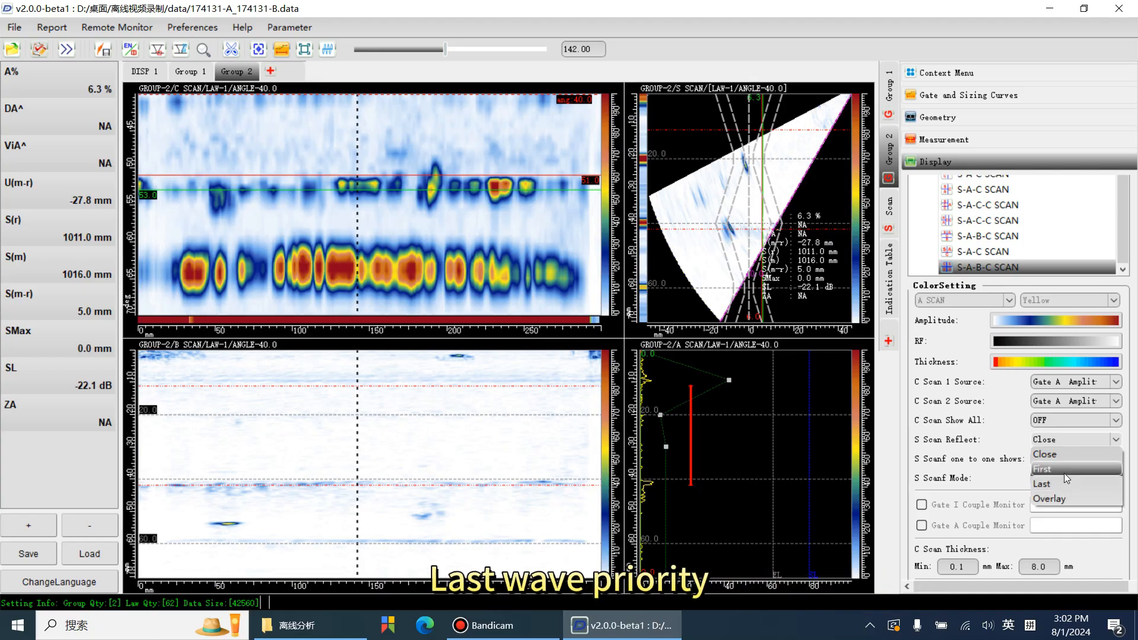
left_click(1065, 473)
left_click(1069, 439)
left_click(1064, 454)
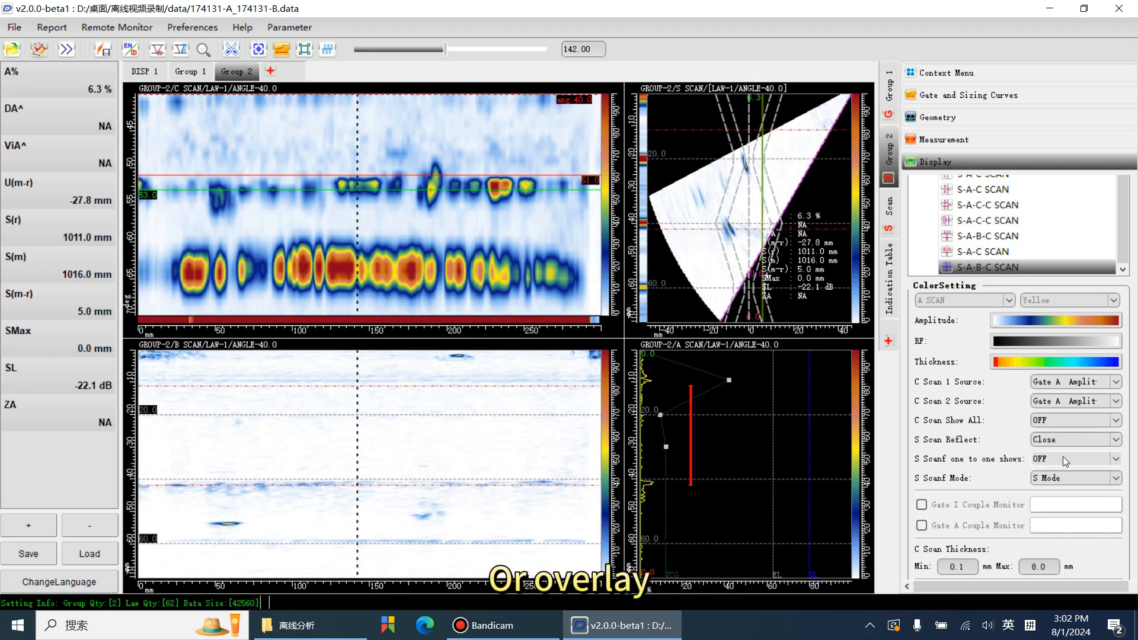
Turn on the S scan one-to-one display with S Scan Reflect set to First, and return them to OFF and Close.
left_click(1062, 457)
left_click(1061, 475)
left_click(1053, 445)
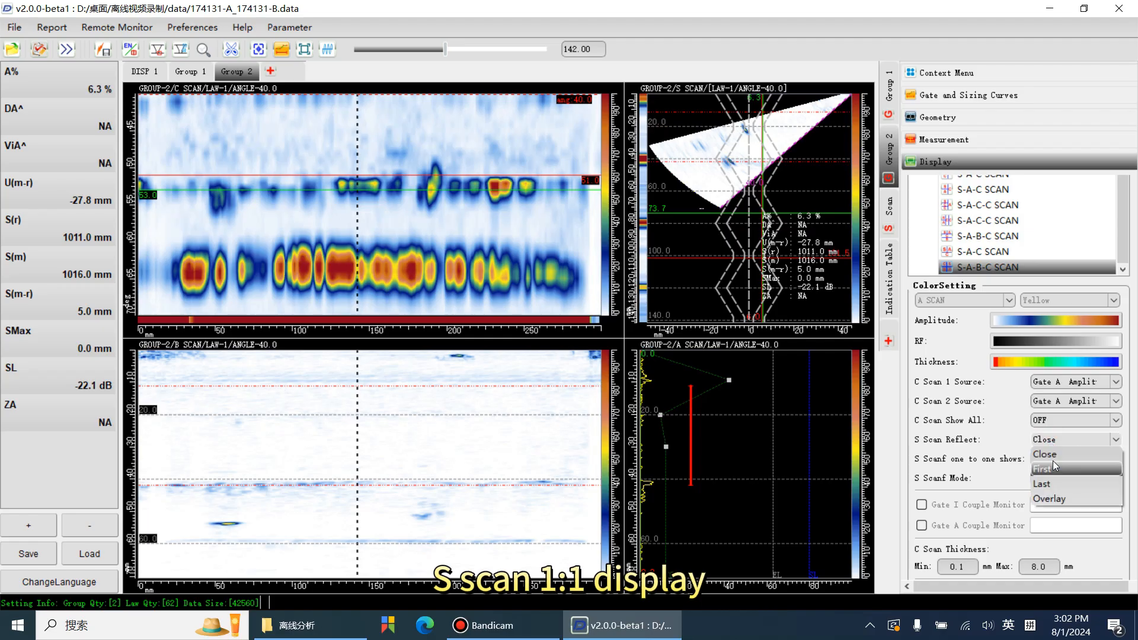
left_click(1053, 460)
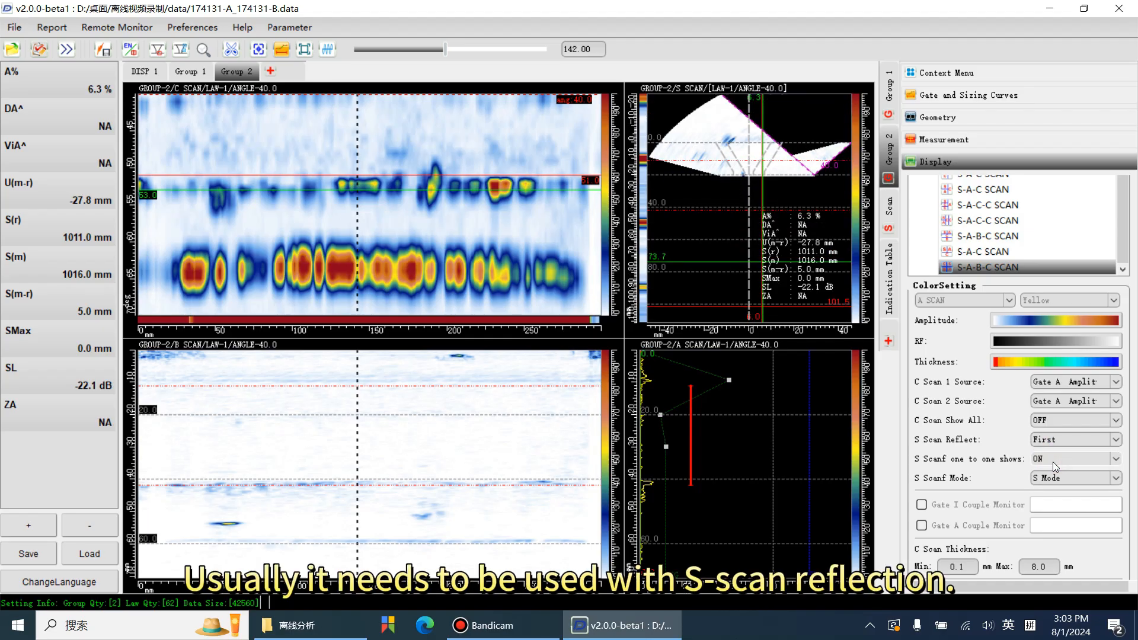
left_click(1053, 461)
left_click(1057, 472)
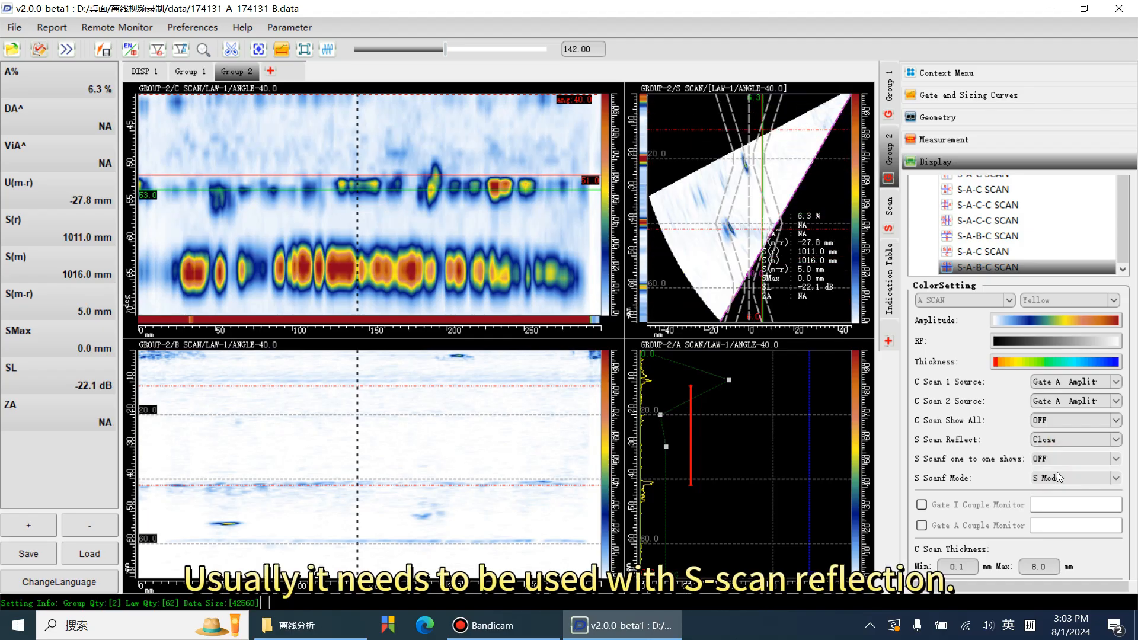
Switch the S scan to D Mode and move the C scan cursors to S(r) 249.8 mm and S(m) 59.2 mm.
left_click(1062, 477)
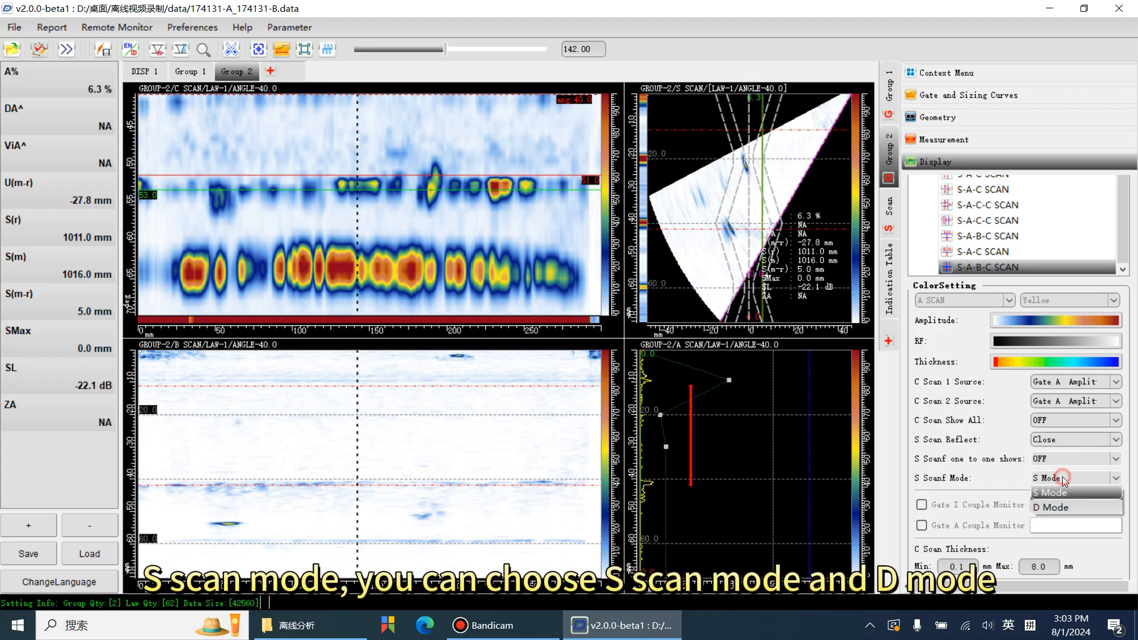
left_click(1062, 478)
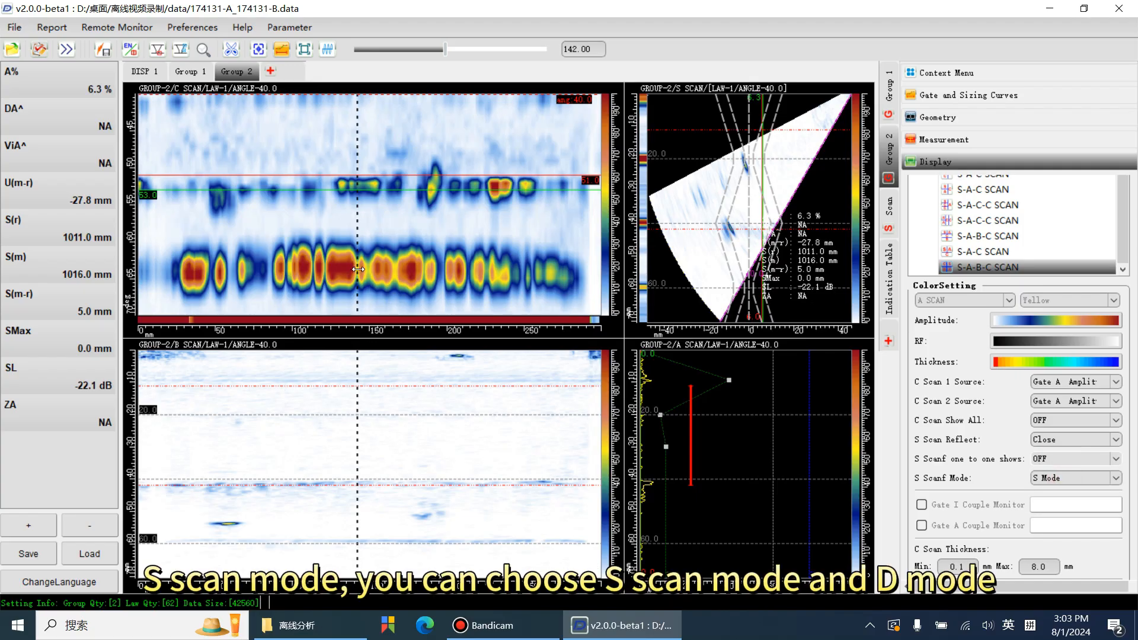
left_click_drag(358, 269, 439, 240)
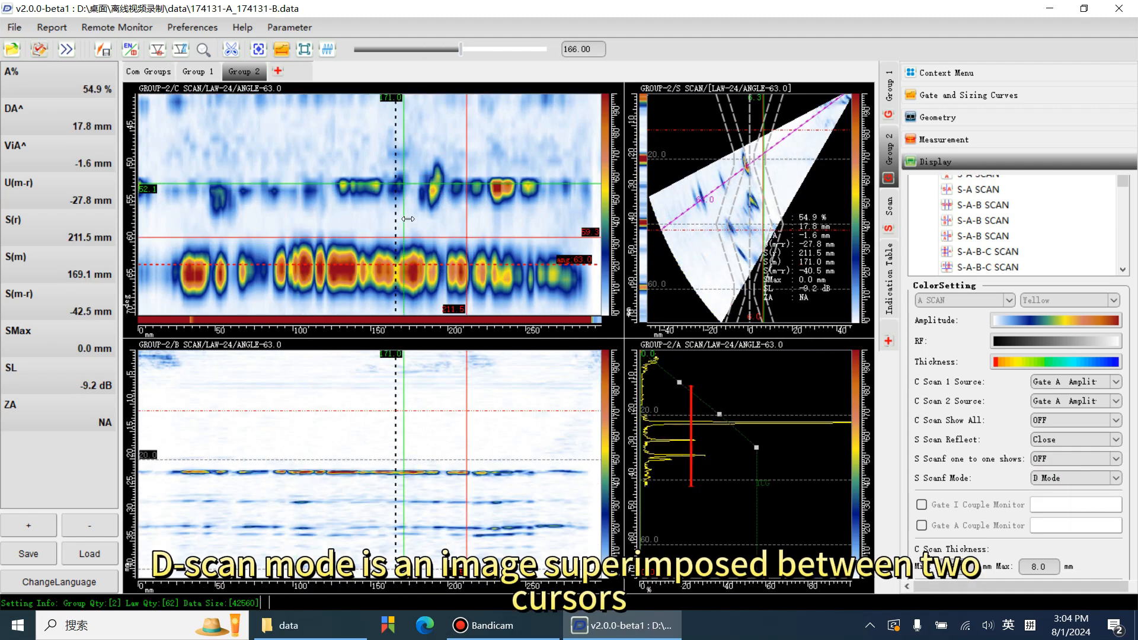
left_click_drag(465, 216, 526, 217)
left_click_drag(394, 218, 230, 217)
Return the S scan to S Mode and move the scan cursor to 175.00 in the B scan view.
scroll(922, 344, "down", 1)
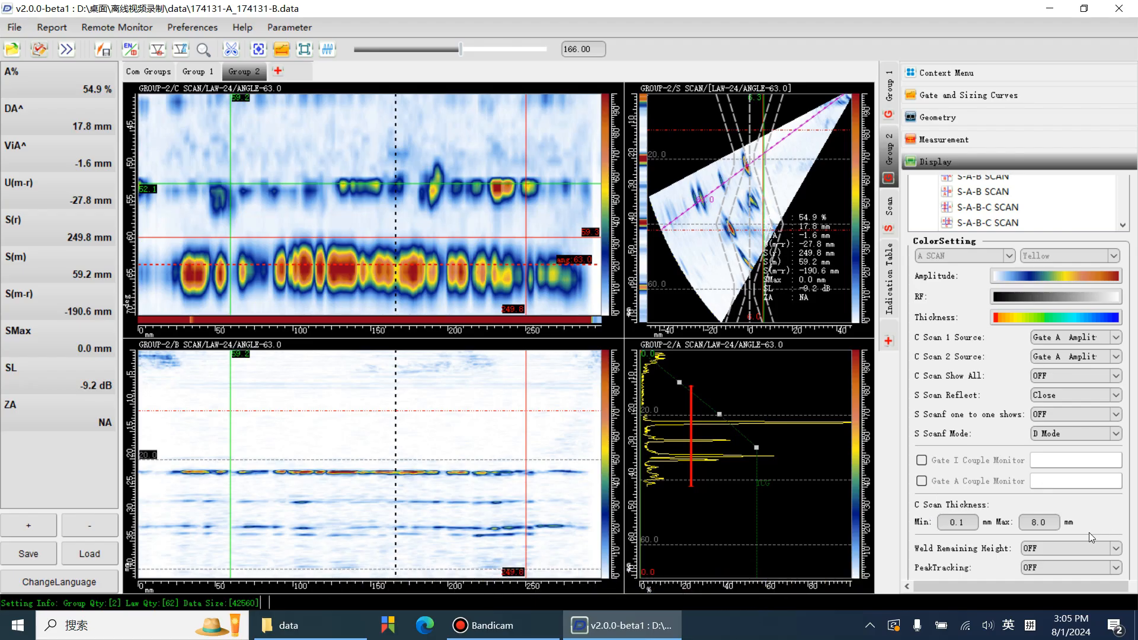
scroll(1090, 532, "down", 2)
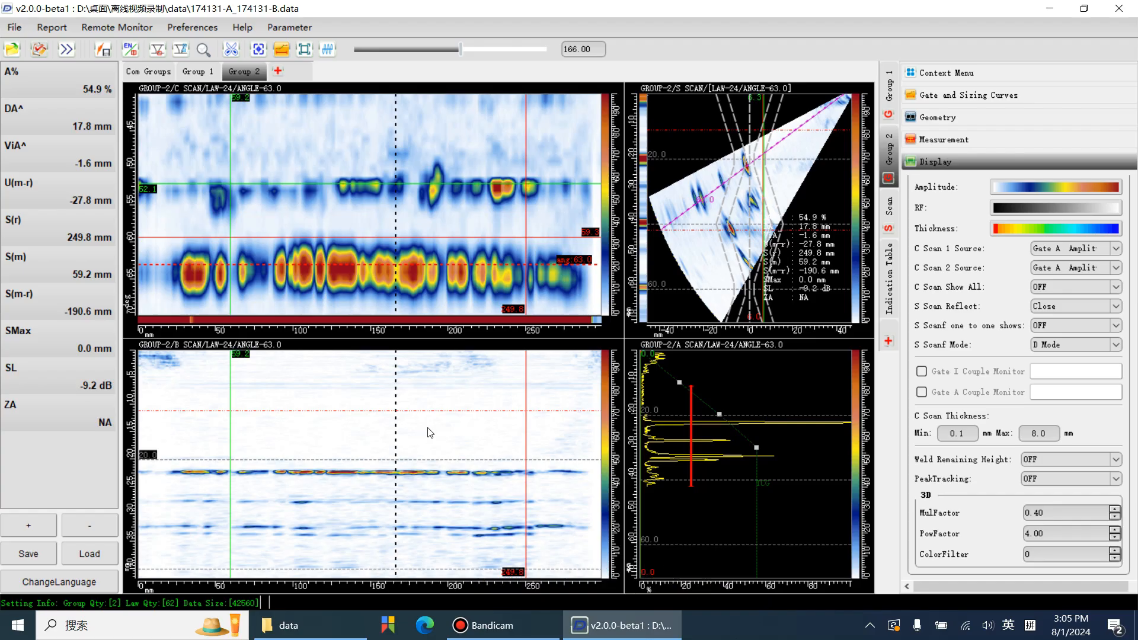
left_click(1070, 345)
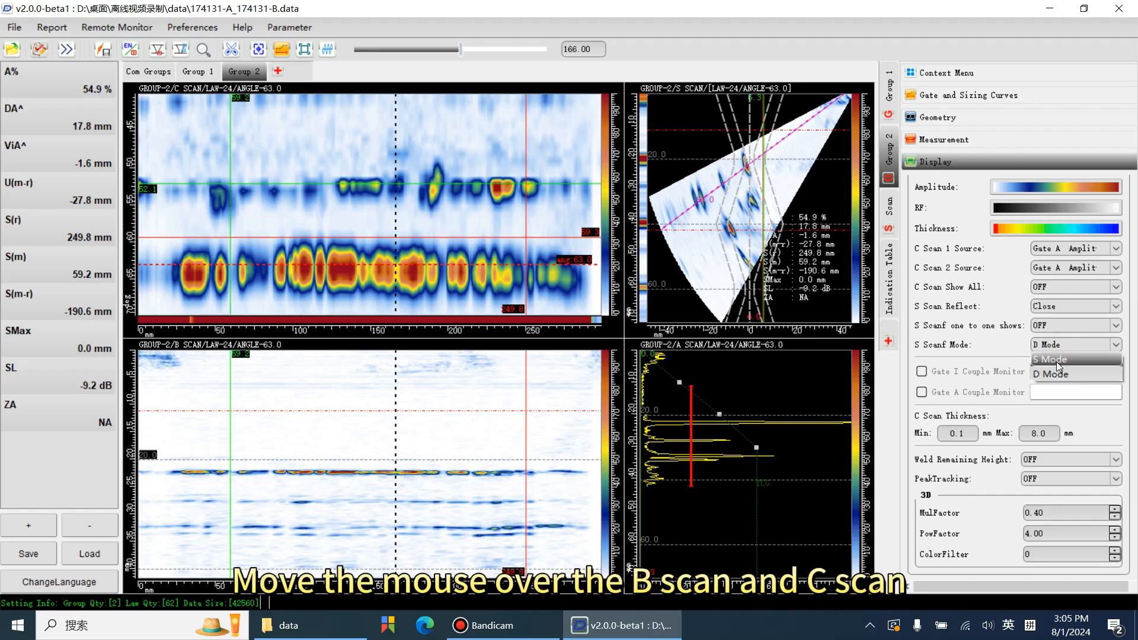
left_click(1057, 361)
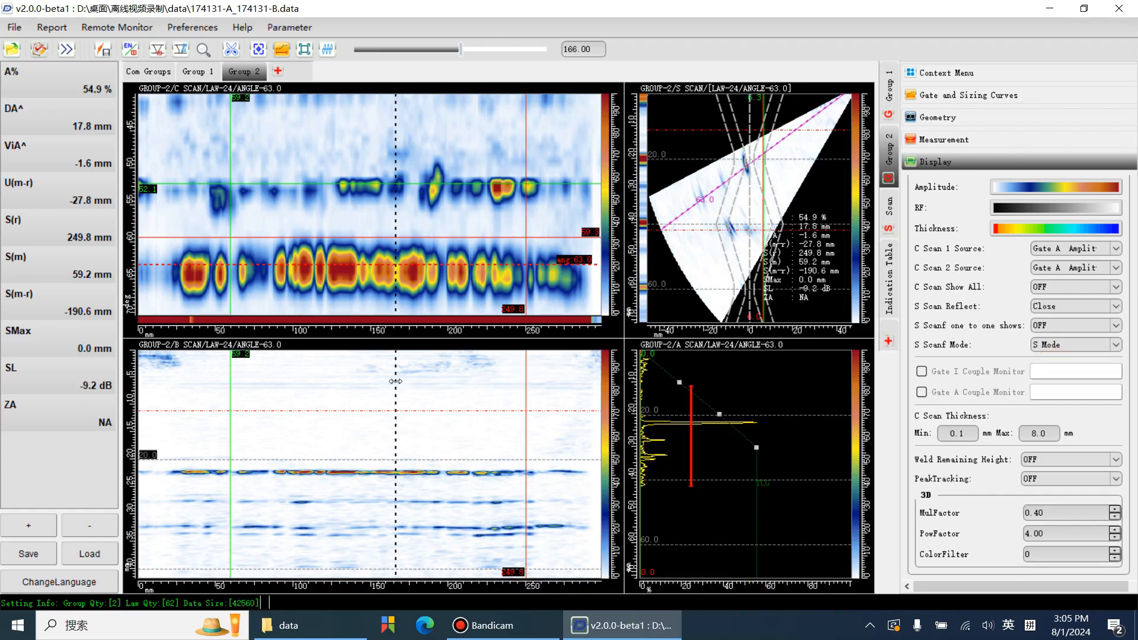
mouse_move(395, 381)
left_mouse_down()
mouse_move(261, 371)
mouse_move(407, 368)
mouse_move(339, 364)
mouse_move(410, 381)
left_mouse_up()
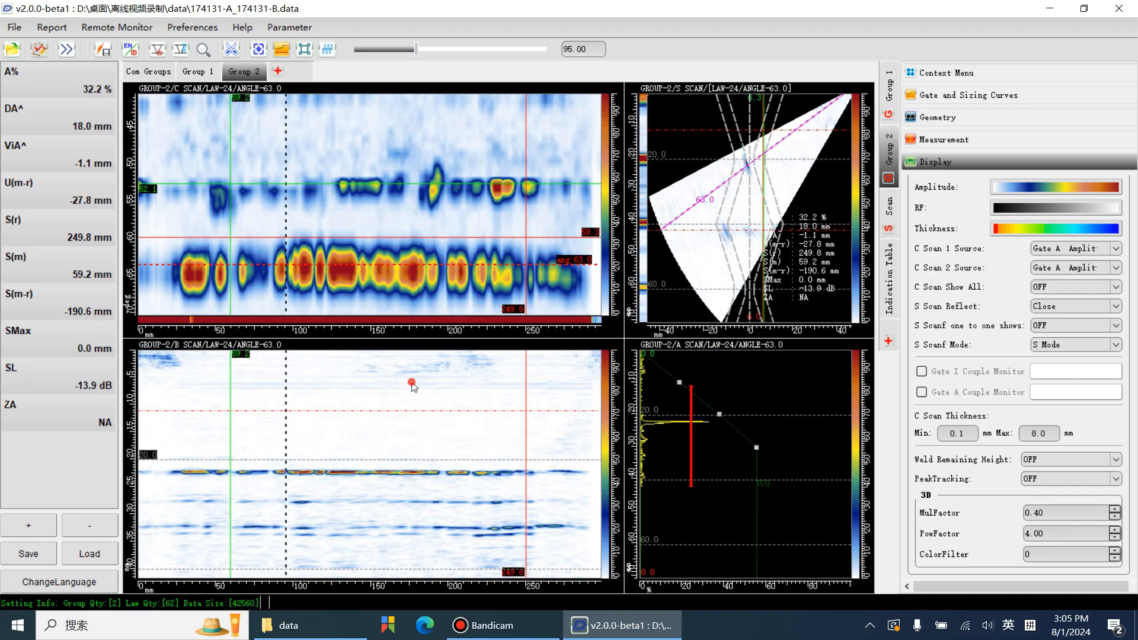
Select Data Mode for the B scan view and move the scan cursor to 190.00.
right_click(336, 379)
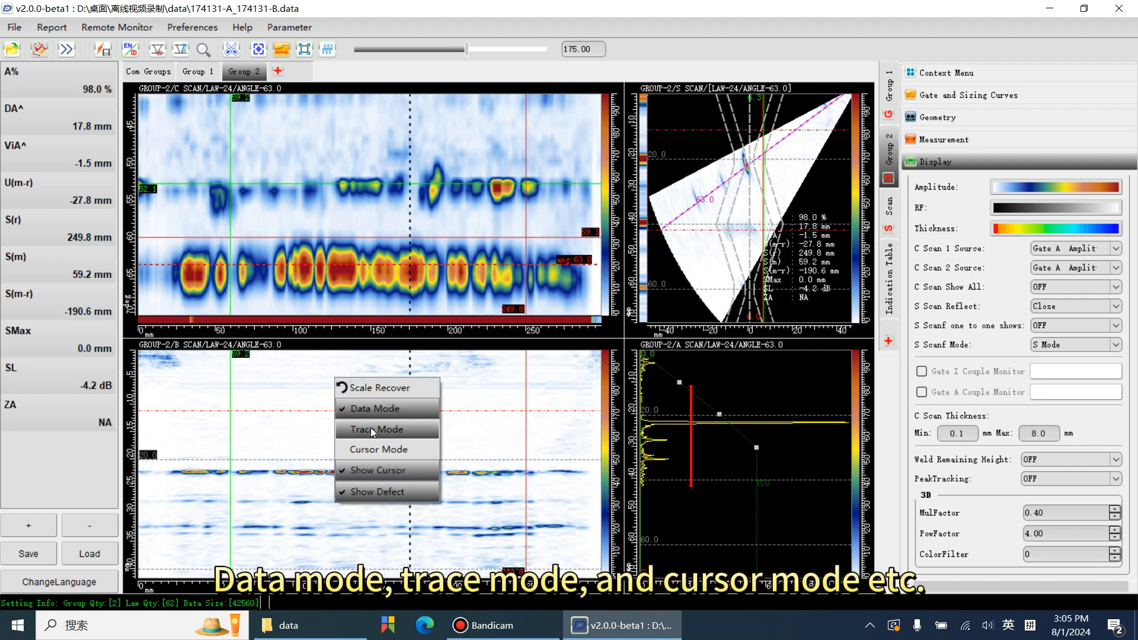
left_click(268, 406)
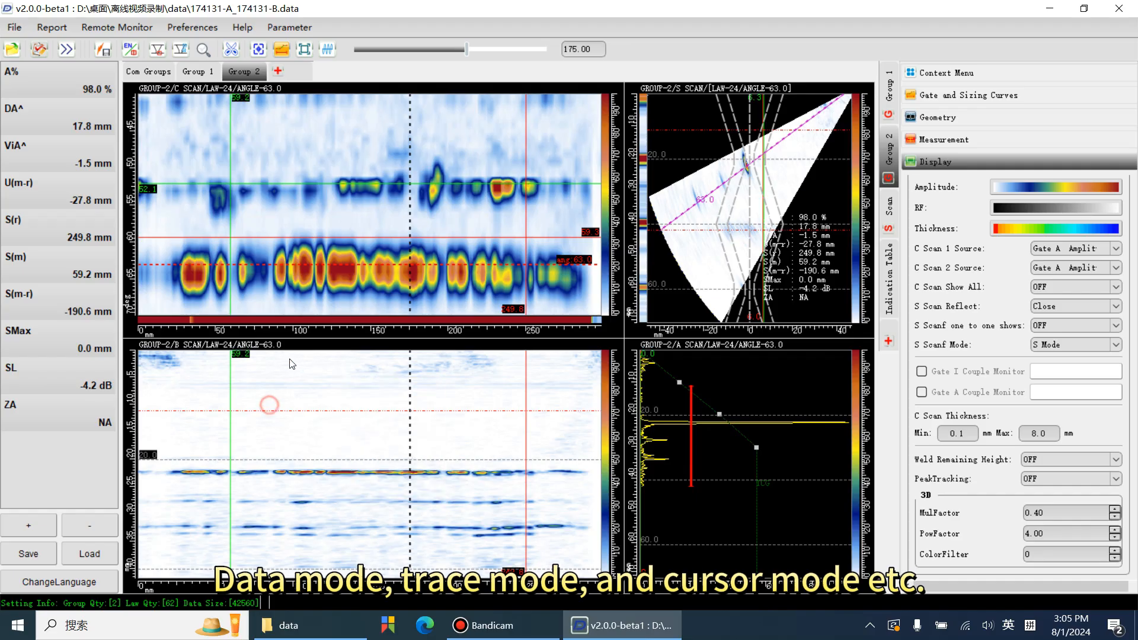
right_click(281, 352)
left_click(312, 388)
left_click(303, 392)
left_click_drag(302, 392, 434, 340)
Select Trace Mode and place the cursors on several C scan indications, finishing with the scan cursor at 168.00.
right_click(347, 363)
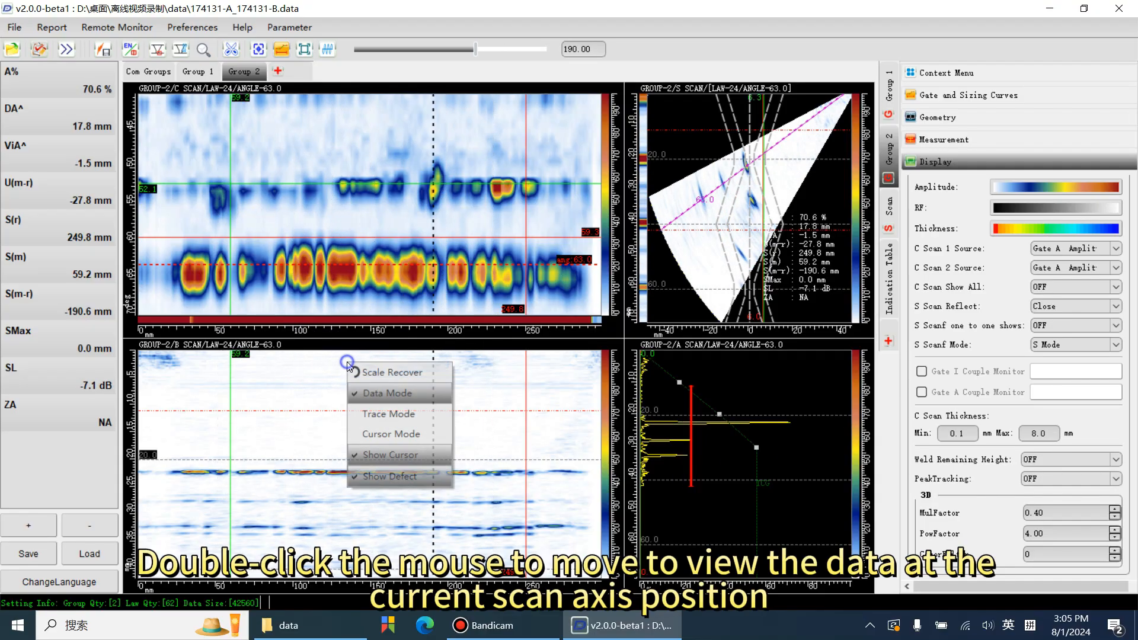
left_click(369, 411)
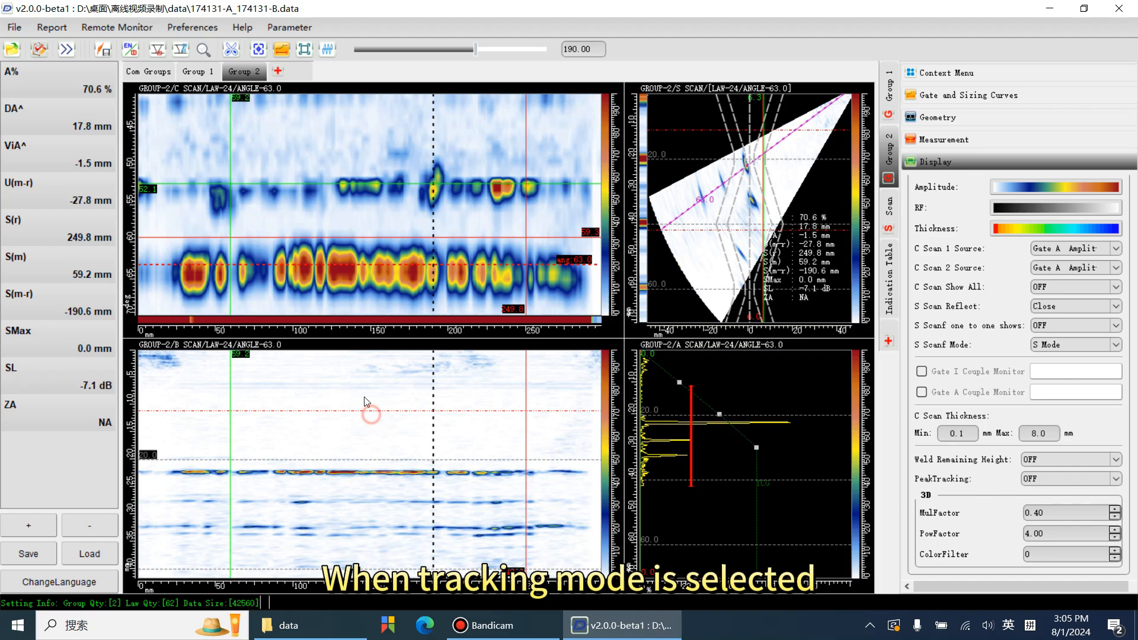
double_click(466, 169)
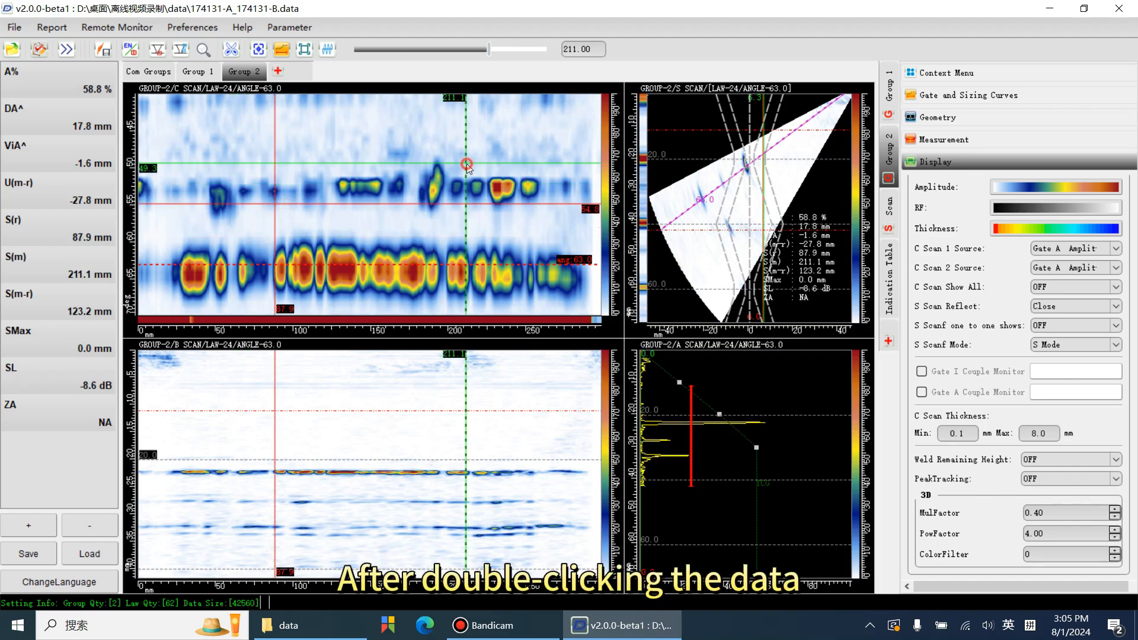
left_click(227, 233)
left_click(349, 191)
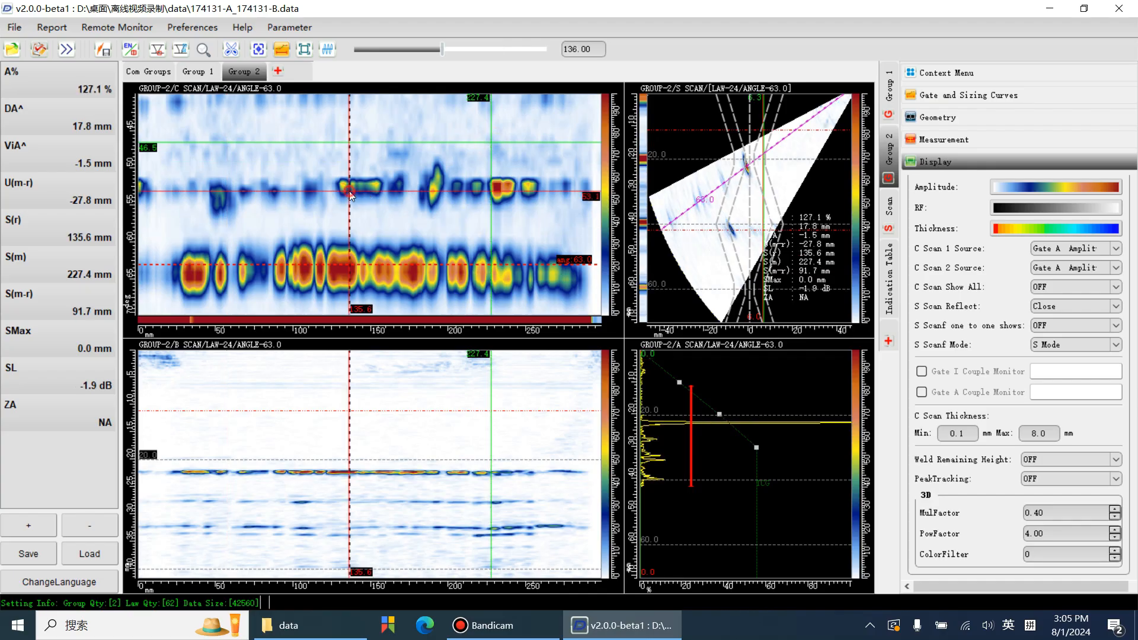
left_click(399, 210)
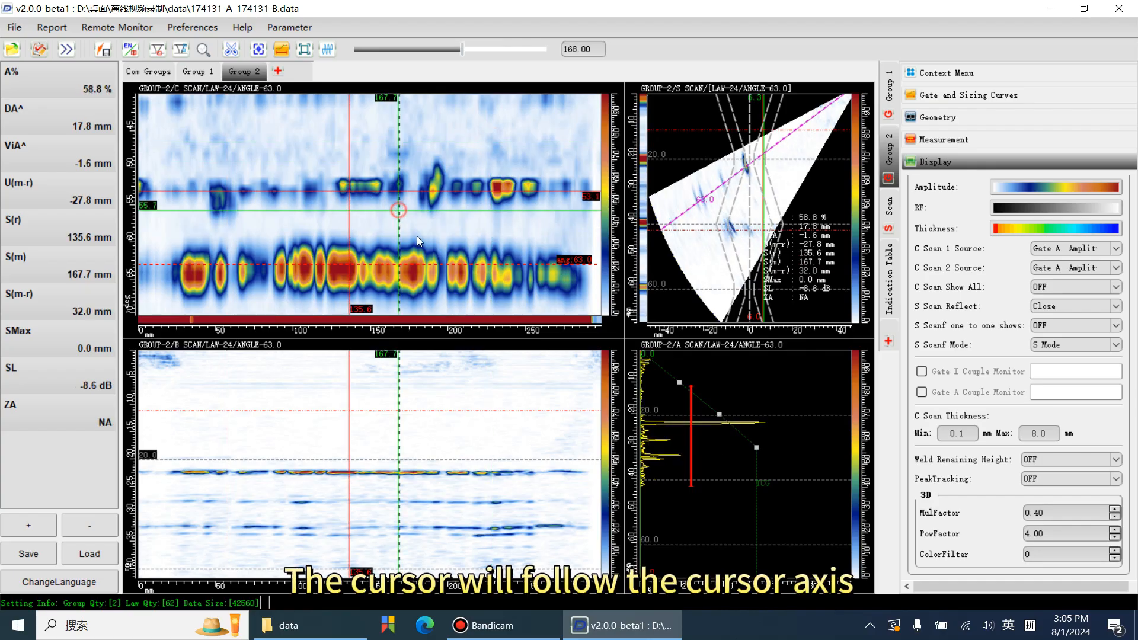
Select Cursor Mode and place the measurement cursors around the small C scan indication at S(r) 45.4 mm and S(m) 56.4 mm.
right_click(417, 297)
left_click(331, 288)
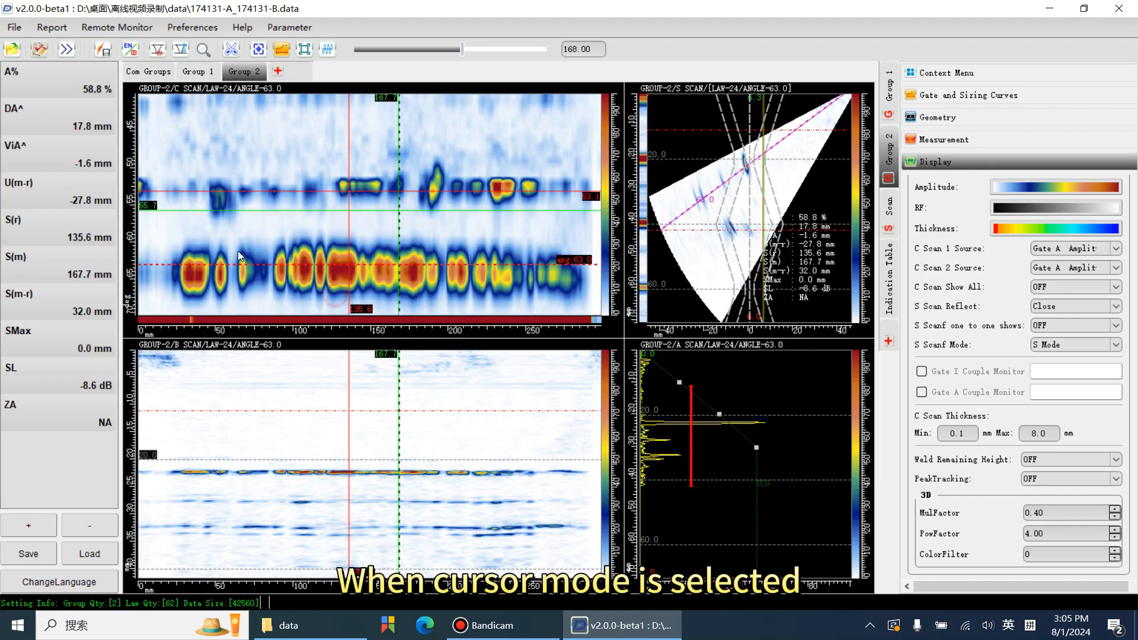
left_click(233, 247)
left_click(210, 196)
left_click(222, 186)
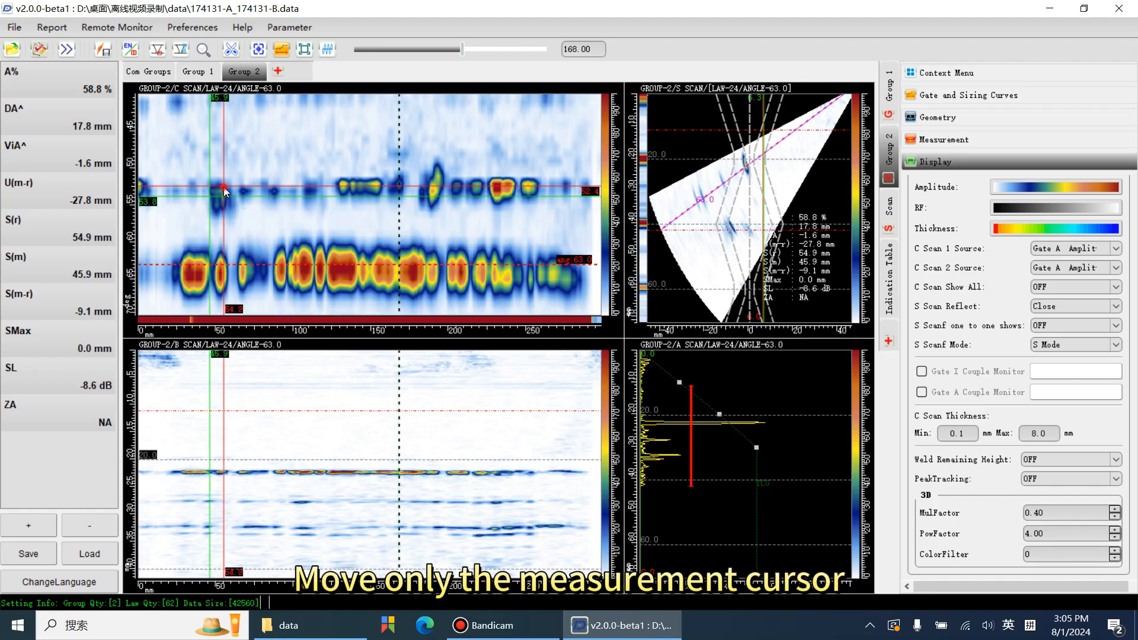
left_click(223, 205)
left_click(209, 186)
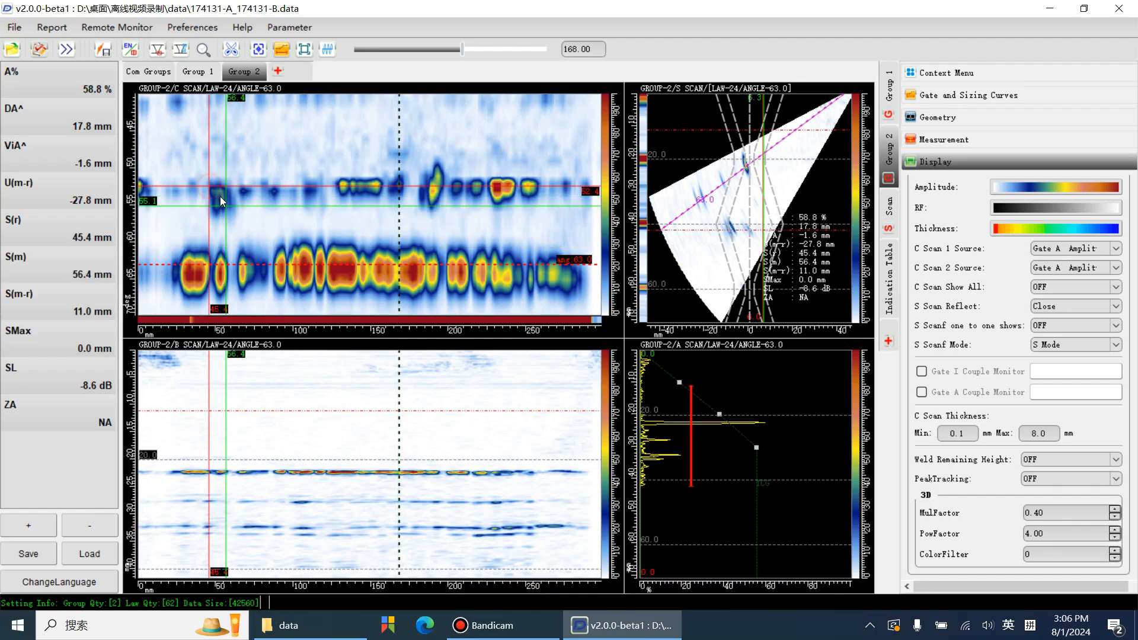
Hide the cursors in the C scan view and show them again.
right_click(353, 259)
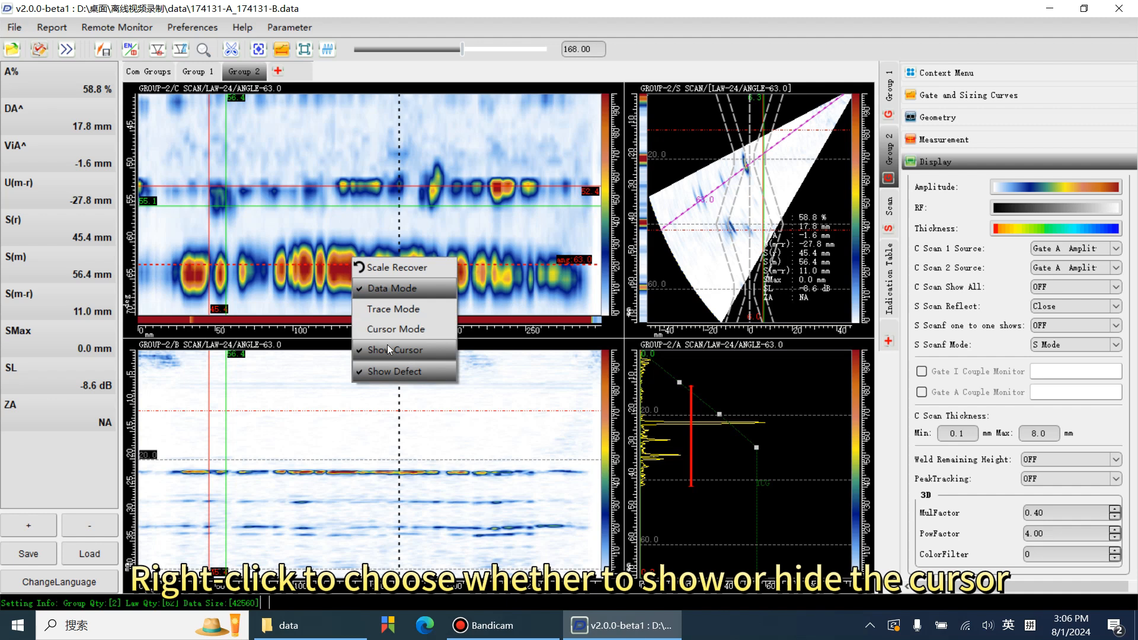
left_click(387, 347)
right_click(343, 271)
left_click(375, 386)
right_click(300, 195)
left_click(332, 288)
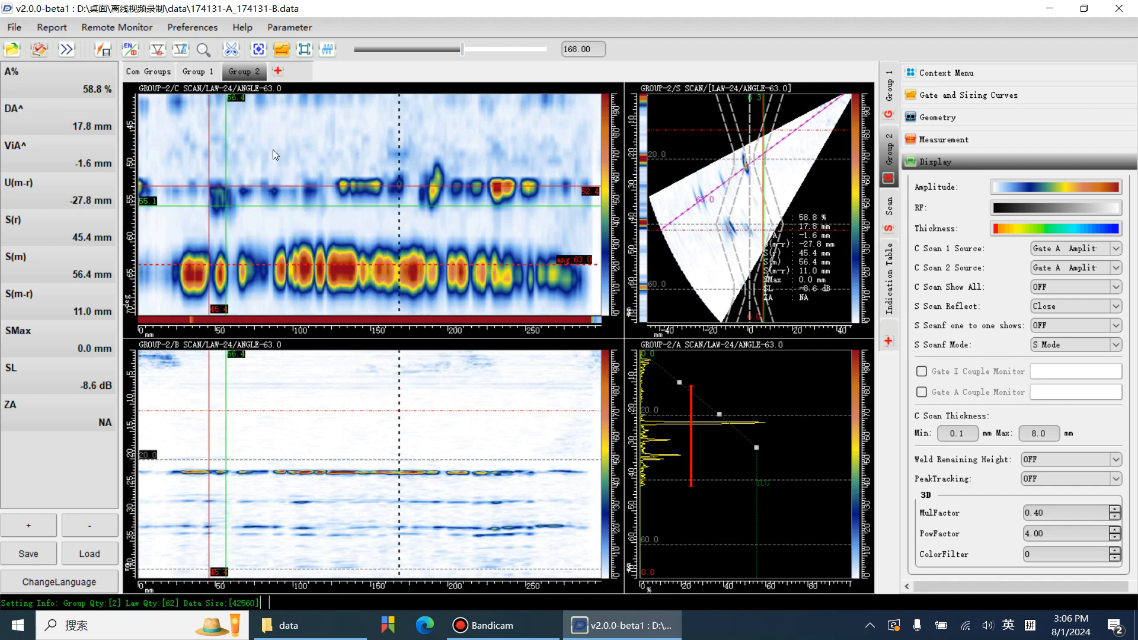
Magnify an area of the C scan and an area of the S scan, restoring the original scale after each.
left_click_drag(277, 160, 432, 232)
right_click(387, 183)
left_click(407, 191)
left_click_drag(710, 148, 782, 218)
right_click(748, 220)
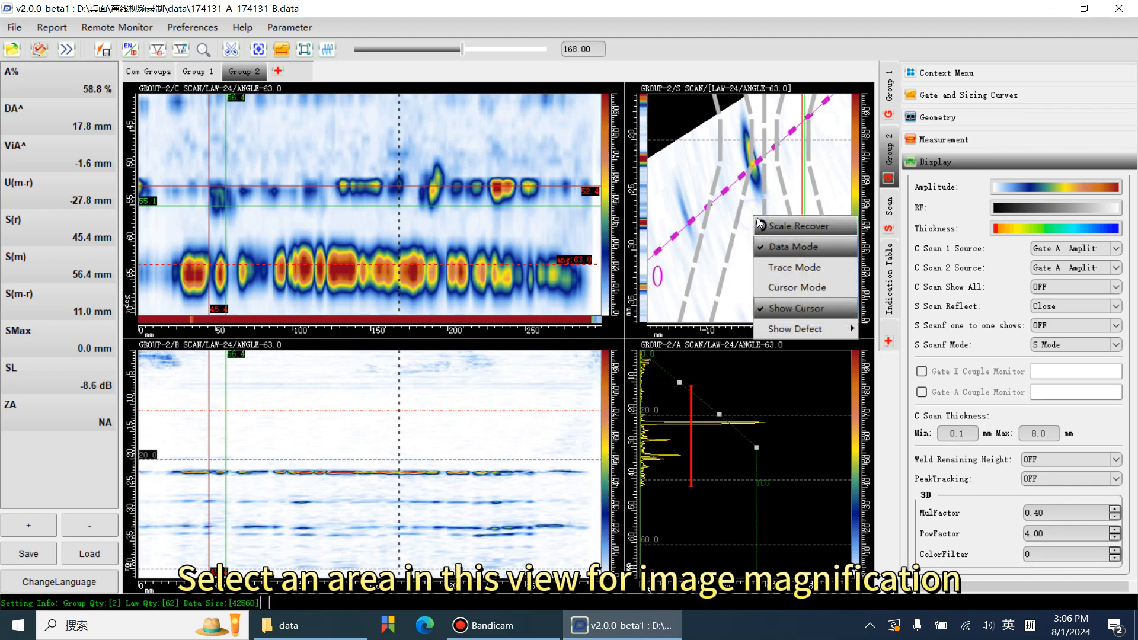
left_click(771, 225)
Magnify an area of the B scan and another area of the C scan, restoring the original scale after each.
left_click_drag(319, 461, 416, 521)
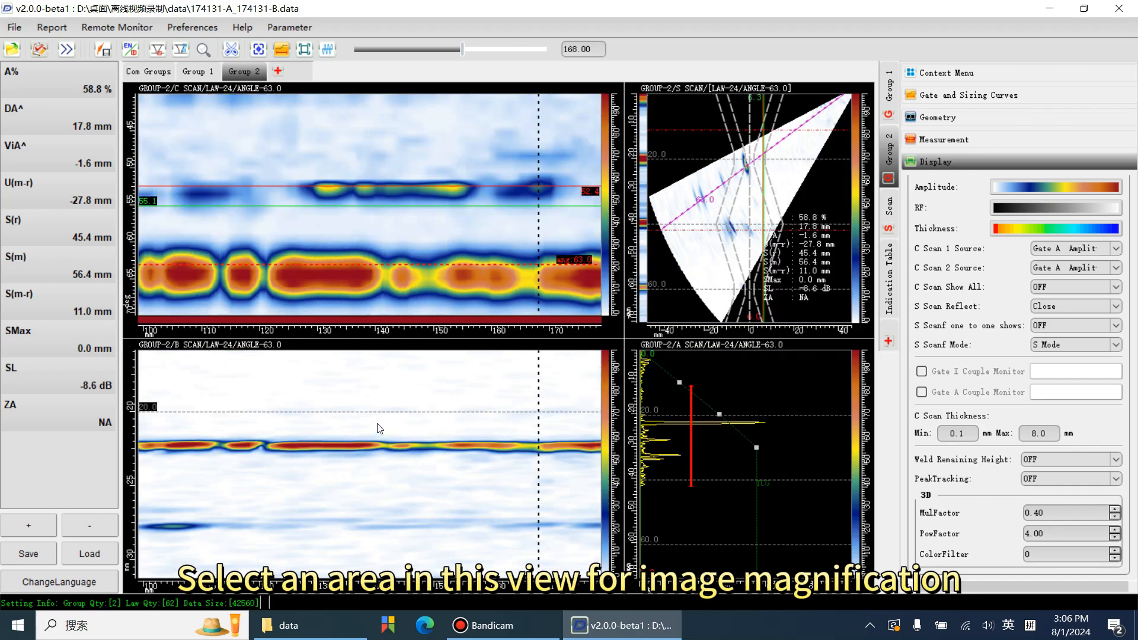
right_click(379, 423)
left_click(386, 430)
left_click_drag(300, 153, 479, 230)
right_click(461, 144)
left_click(471, 153)
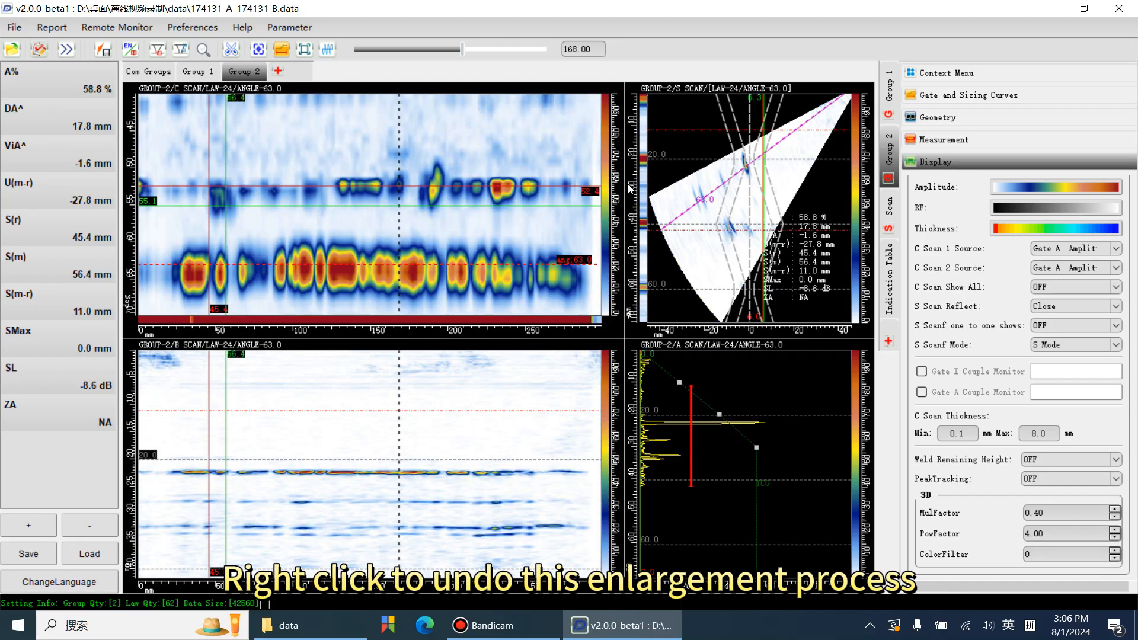
Resize the scan panes so the S scan and A scan views are wider and the upper row is slightly shorter.
left_click_drag(624, 195, 569, 195)
left_click_drag(624, 383, 571, 380)
left_click_drag(558, 339, 530, 327)
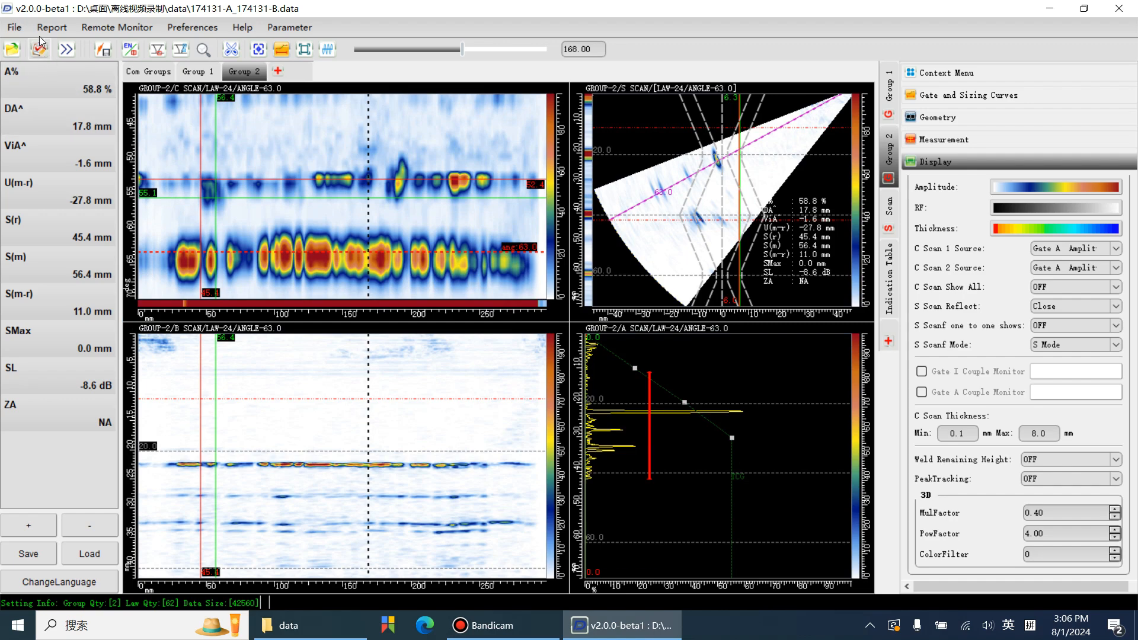
Display Group 1 and set the cursors on the strong C scan indication: scan cursor 53.00, S(r) 47.0 mm, S(m) 63.0 mm.
left_click(52, 28)
left_click(59, 47)
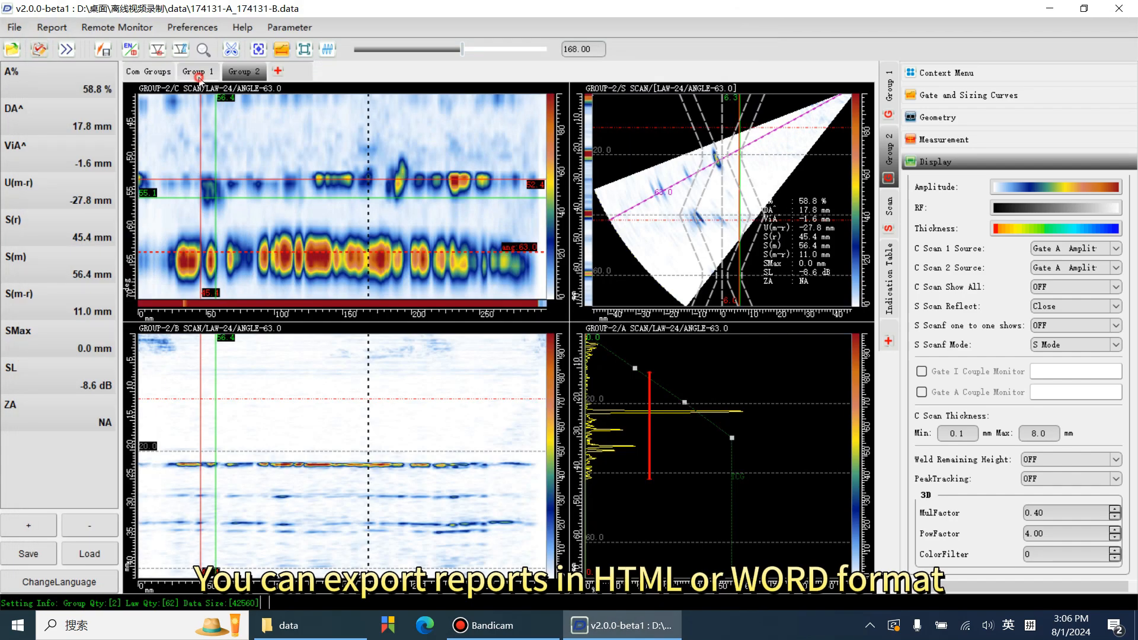
left_click(198, 72)
left_click_drag(219, 167, 221, 167)
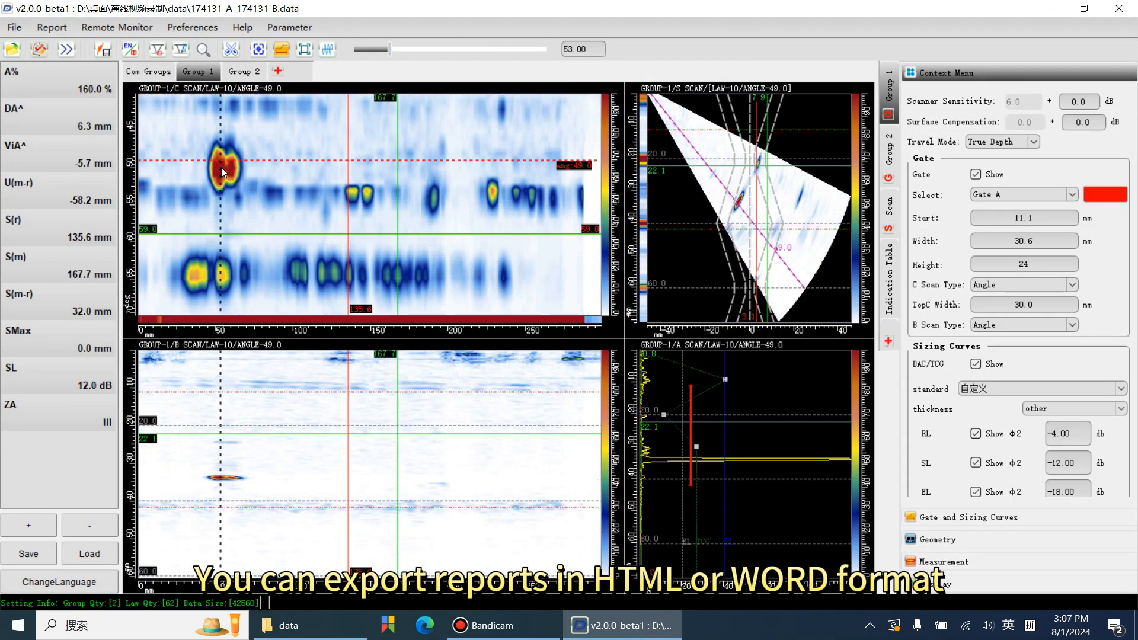
double_click(222, 168)
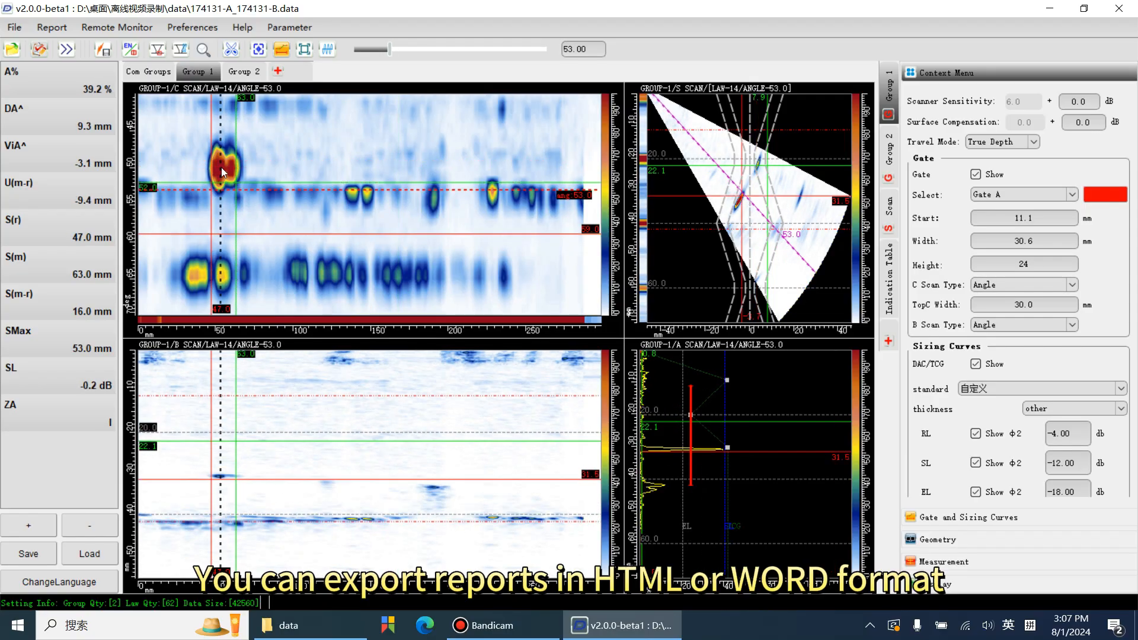
Save the marked Group 1 indication as a defect and export the report in HTML format.
left_click(112, 51)
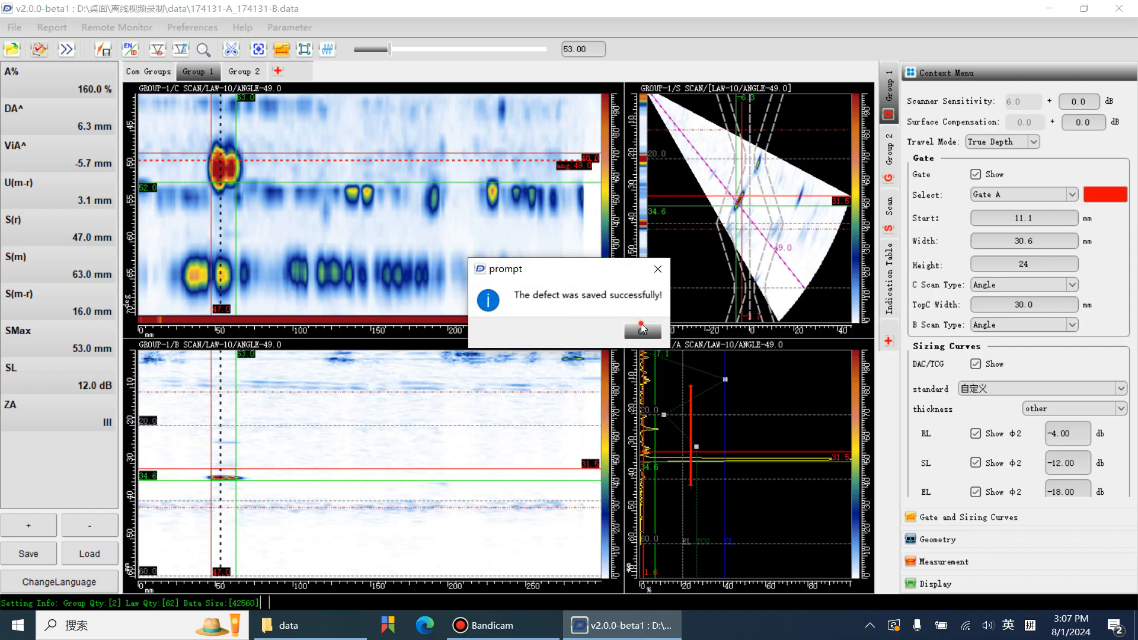
left_click(643, 329)
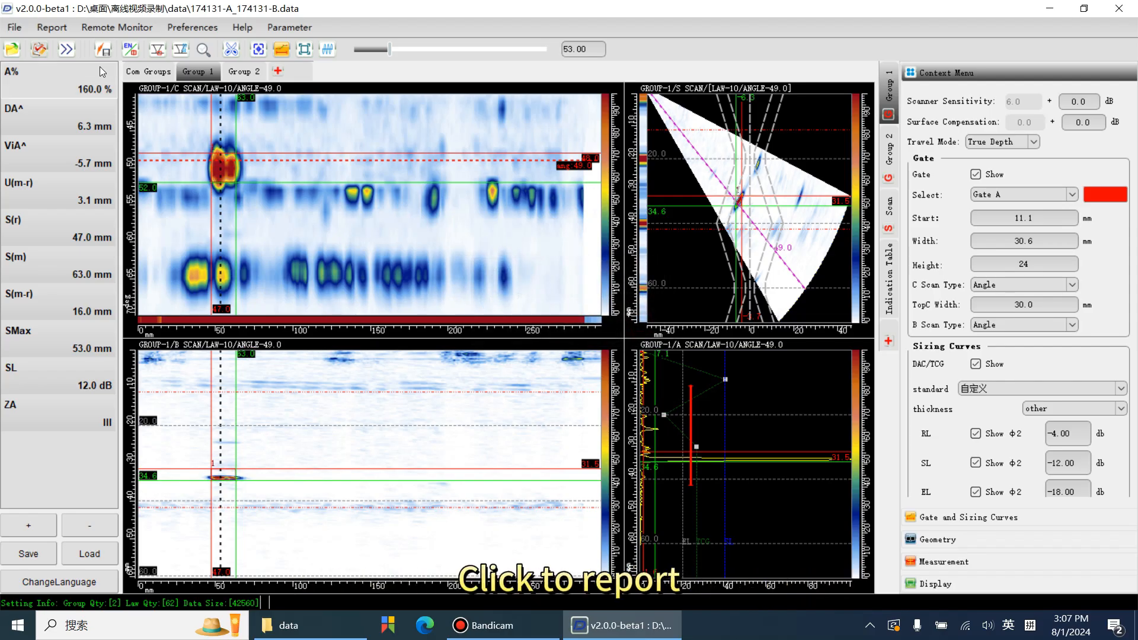
left_click(52, 27)
left_click(76, 48)
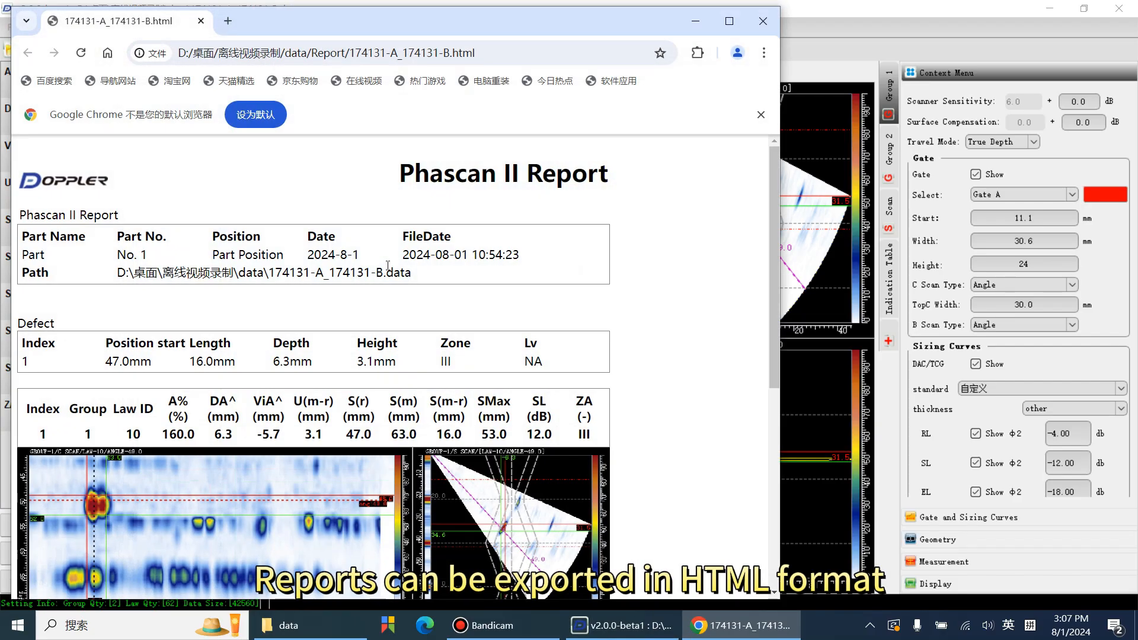
Look through the exported HTML report for its defect data and scan images, and close it.
scroll(403, 299, "down", 6)
scroll(385, 371, "up", 6)
scroll(384, 377, "down", 6)
scroll(384, 377, "up", 6)
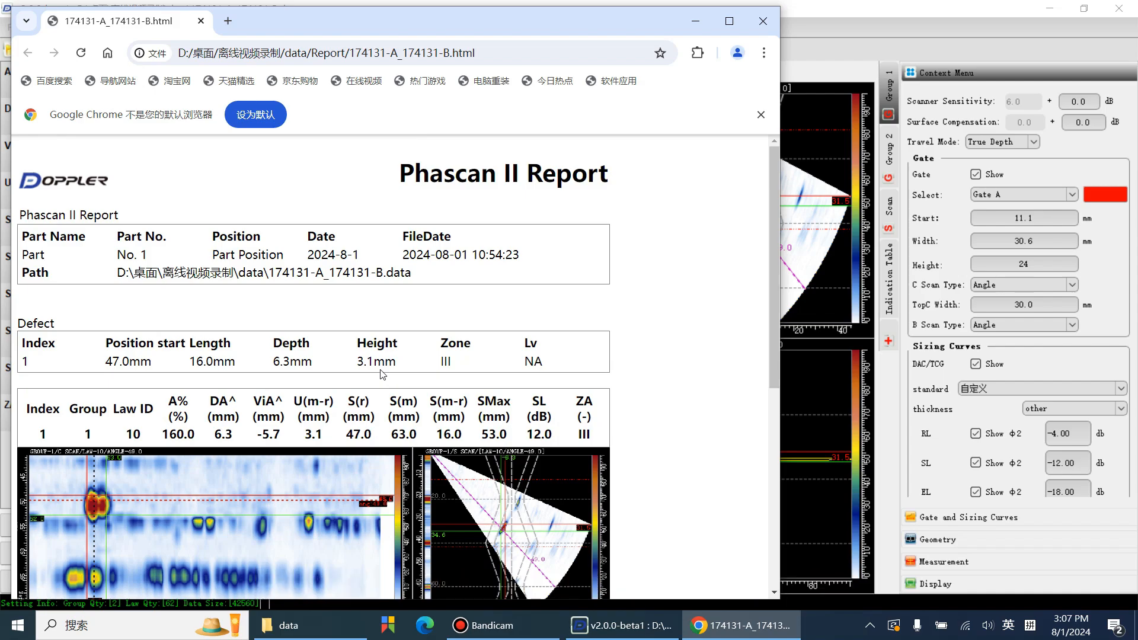
left_click(762, 21)
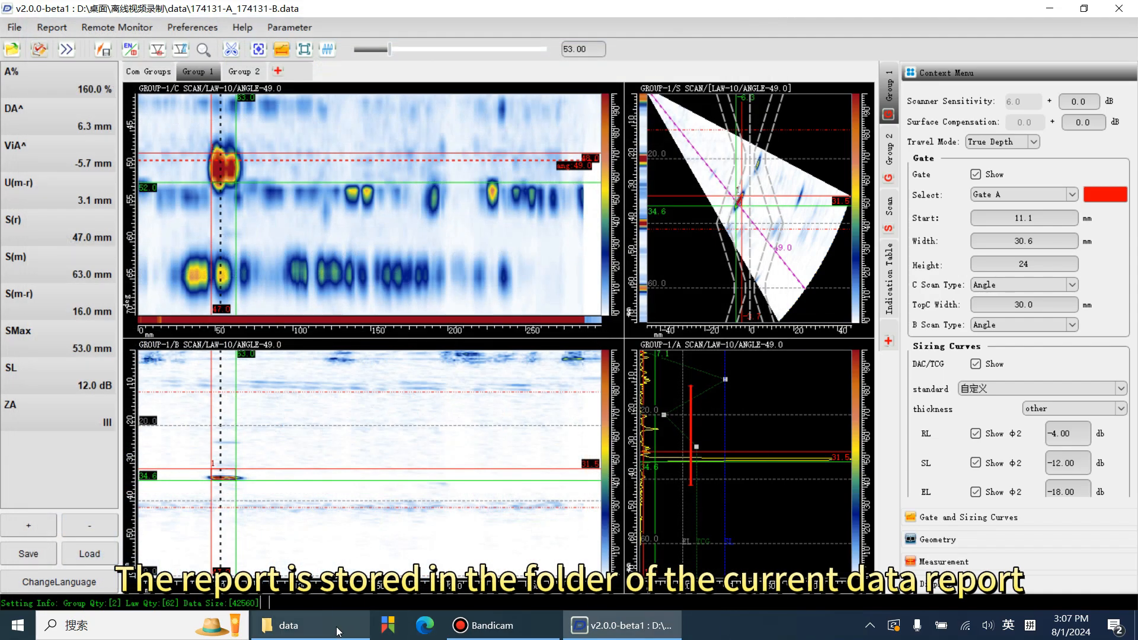
Switch to File Explorer, open the 174131-A_174131-B HTML report from the data's Report folder, review its scan images and close it.
left_click(297, 626)
double_click(396, 226)
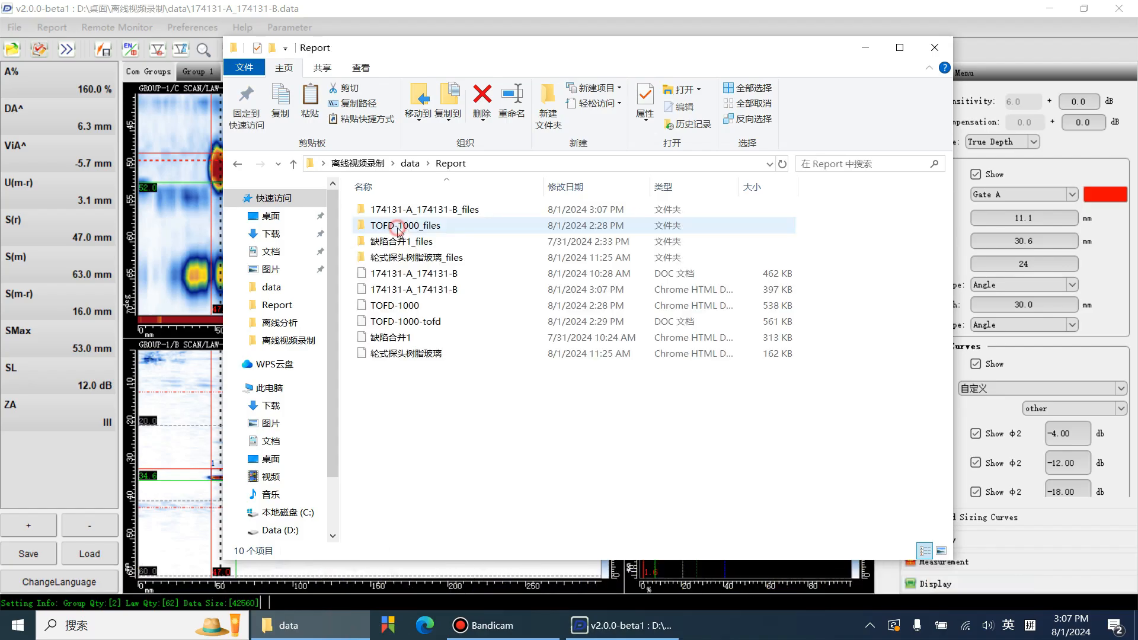
left_click(415, 289)
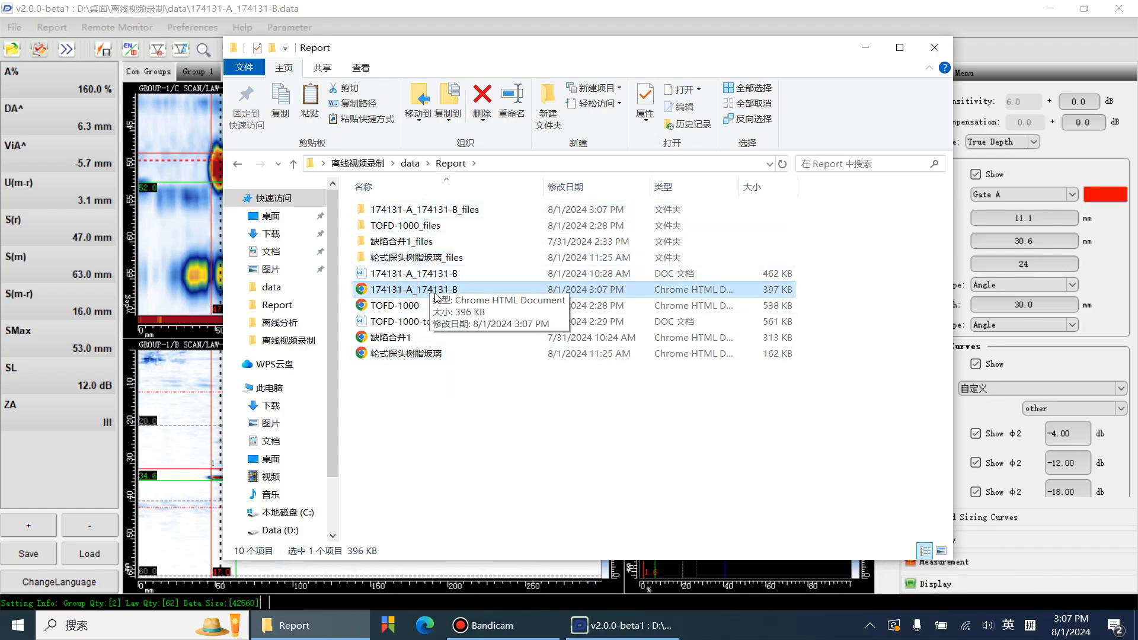
double_click(409, 290)
scroll(401, 392, "down", 6)
scroll(402, 392, "up", 2)
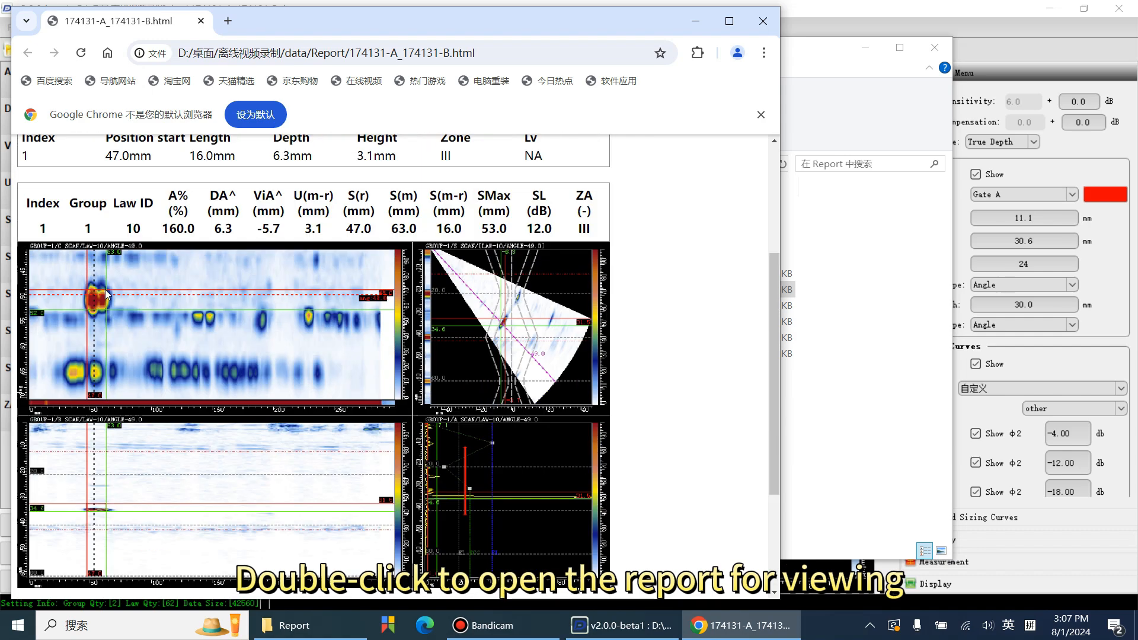
scroll(402, 393, "down", 2)
left_click(763, 23)
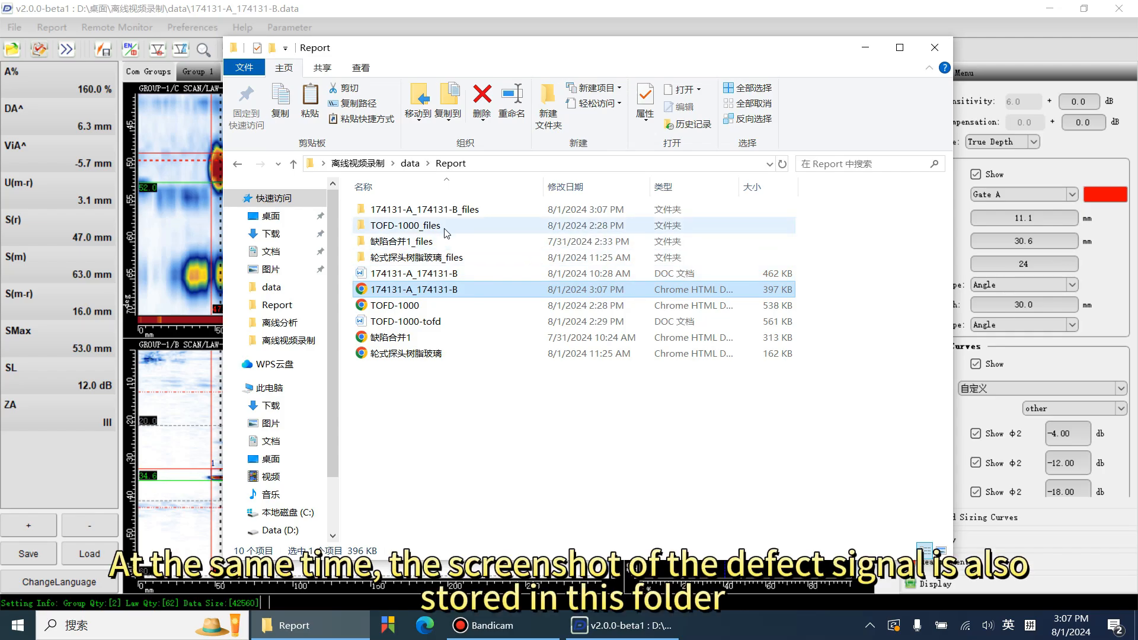
Check the 174131-A_174131-B_files screenshot folder and copy it together with the 174131-A_174131-B HTML report.
double_click(438, 210)
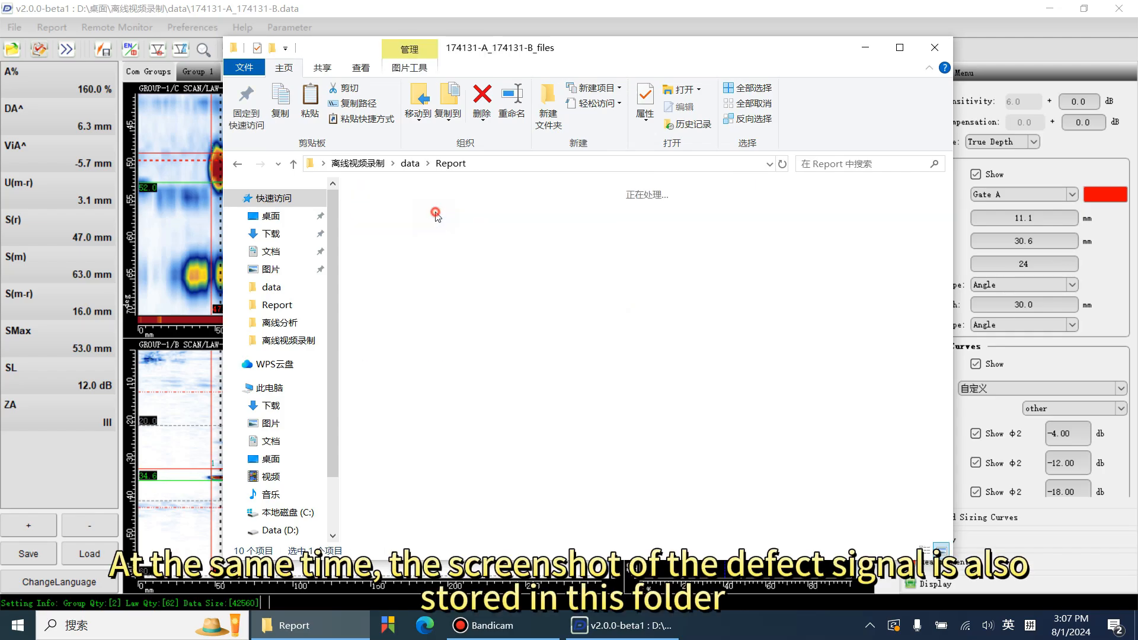
left_click(293, 164)
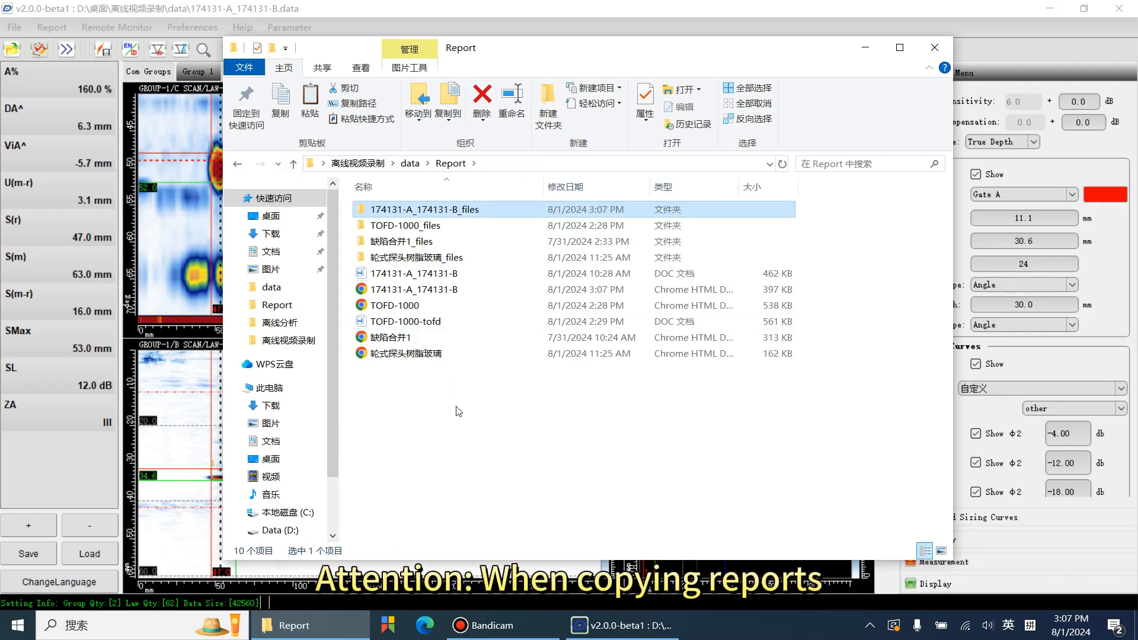
left_click(406, 289)
left_click(447, 211)
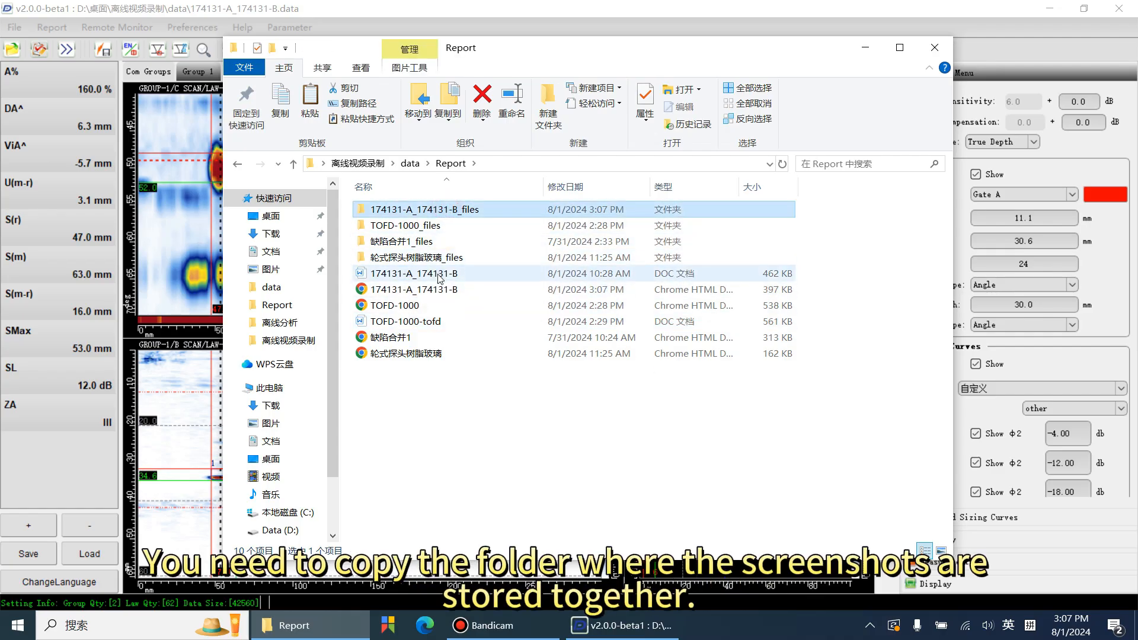
left_click(438, 290, "ctrl")
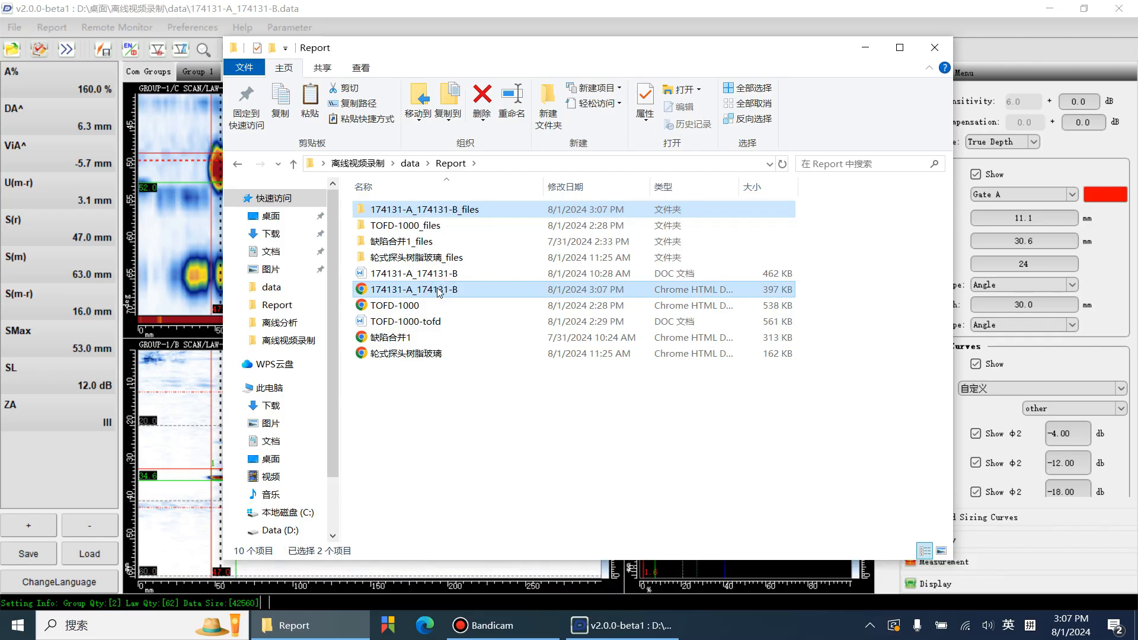
right_click(439, 290)
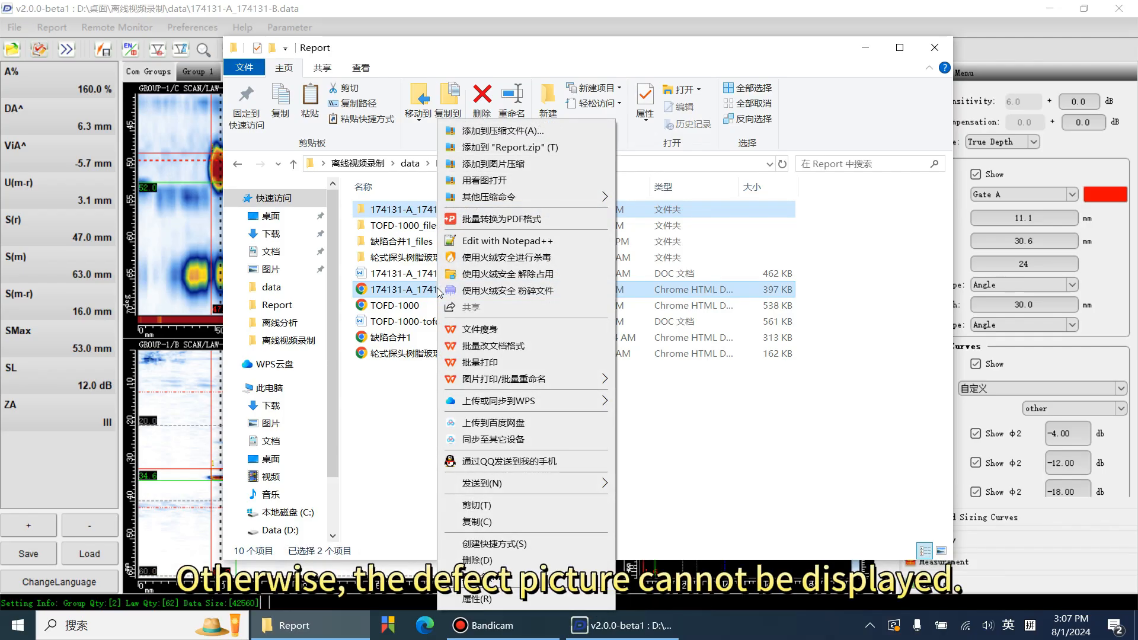
left_click(508, 522)
left_click(450, 455)
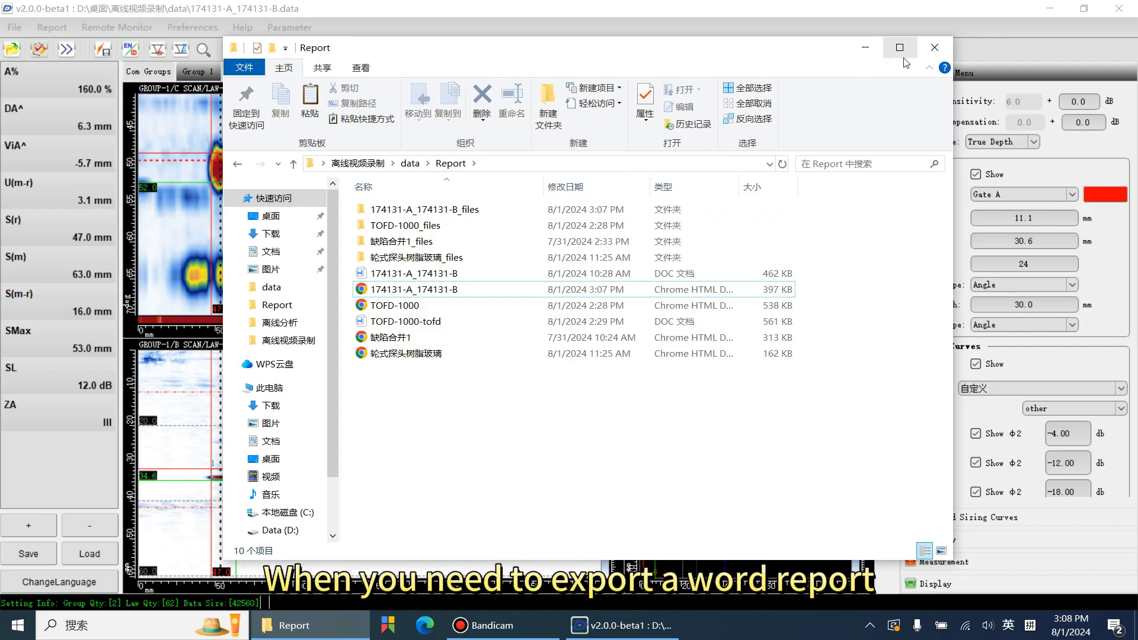
Return to the Phascan software and set the Word report parameters, with ProjectName DPL and the Client filled in.
left_click(876, 53)
left_click(52, 28)
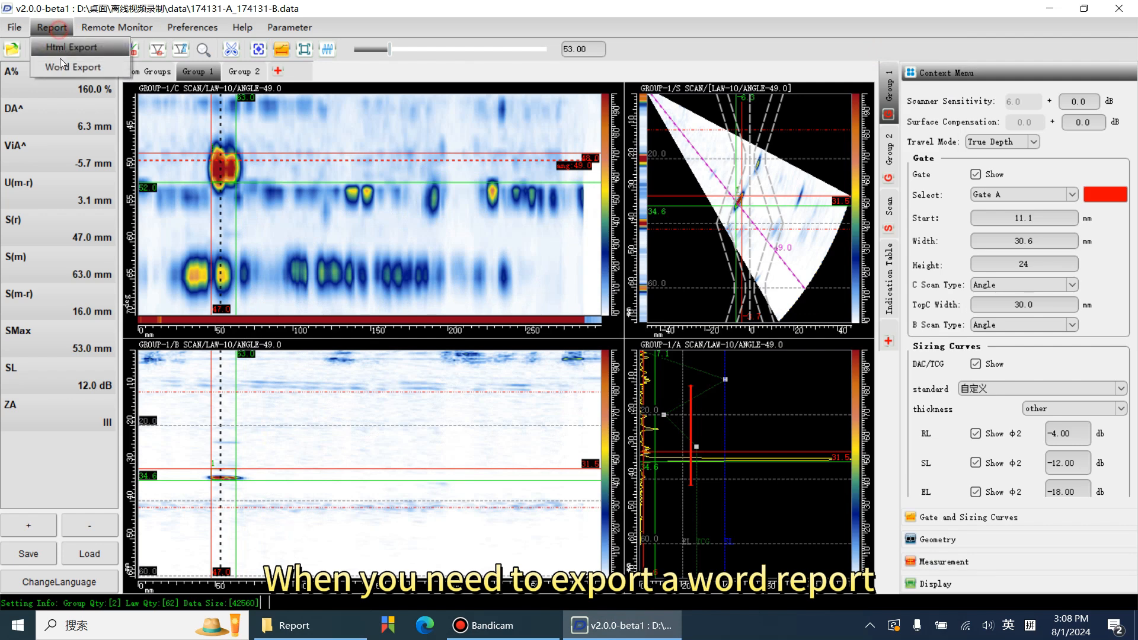
left_click(81, 71)
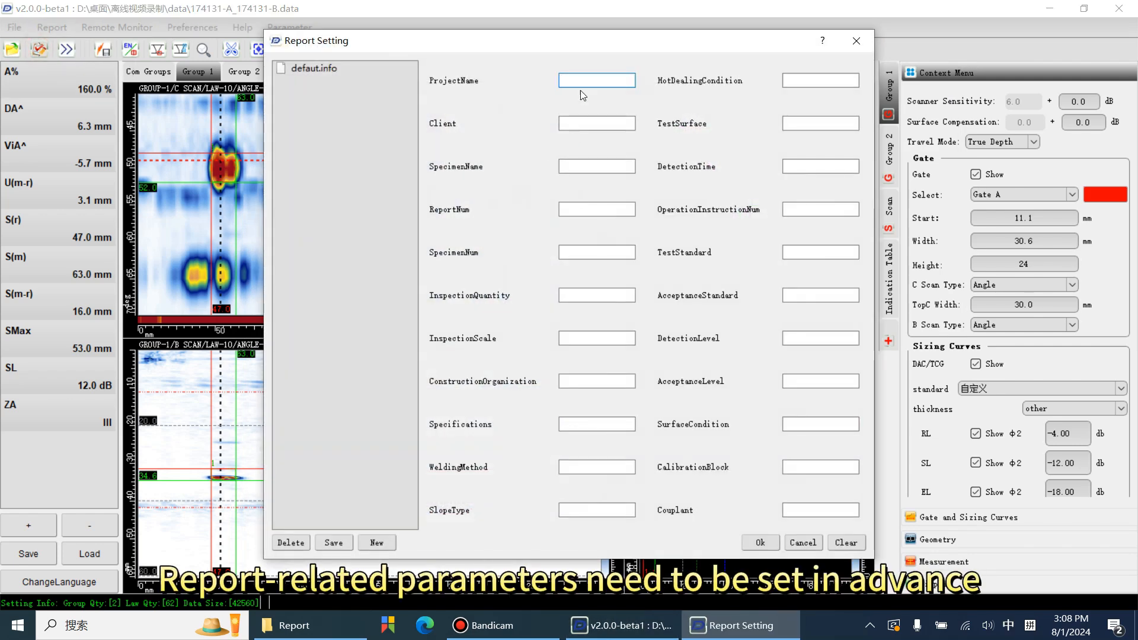
left_click(581, 83)
type("DPL")
left_click(570, 121)
type("DPL")
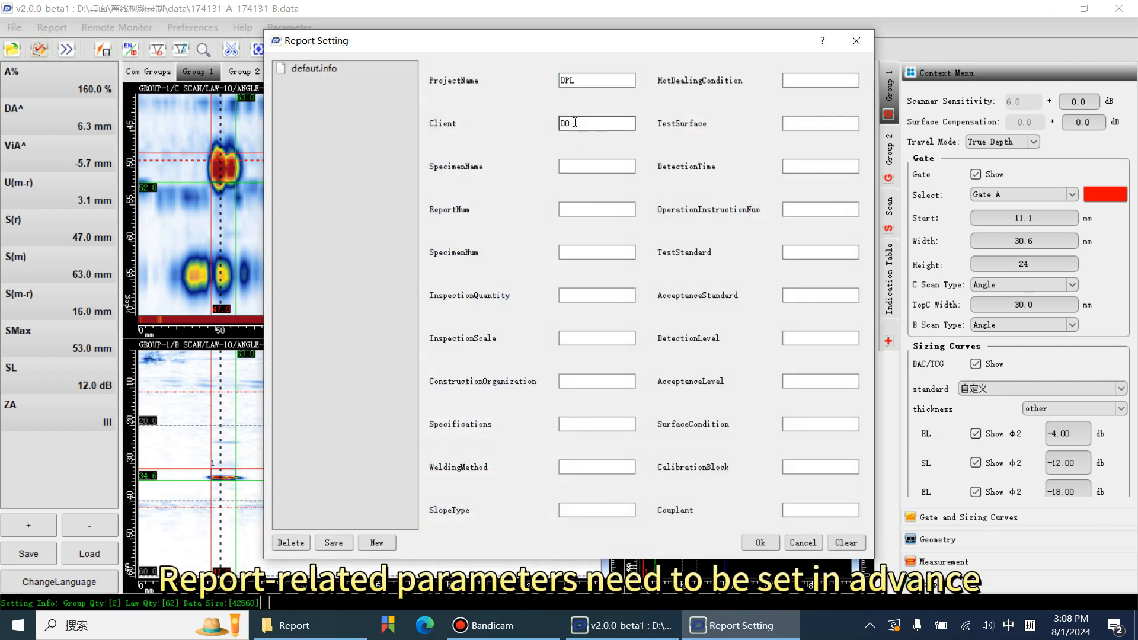
left_click(760, 542)
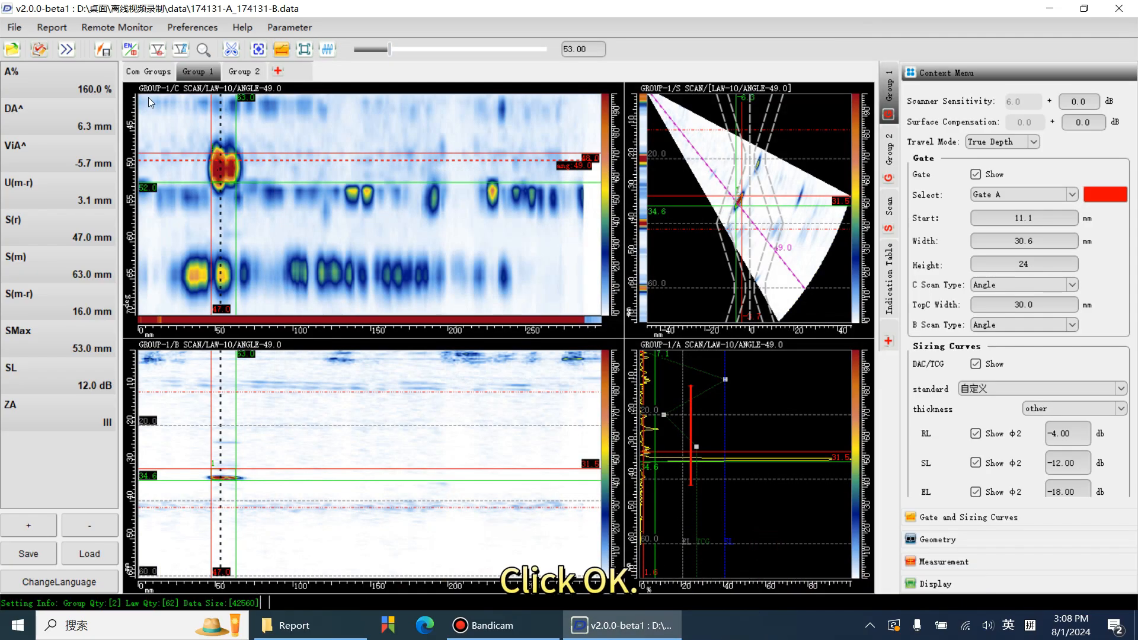
Export the Word report as 174131-A_174131-B in .doc format to the Report folder.
left_click(52, 27)
left_click(73, 66)
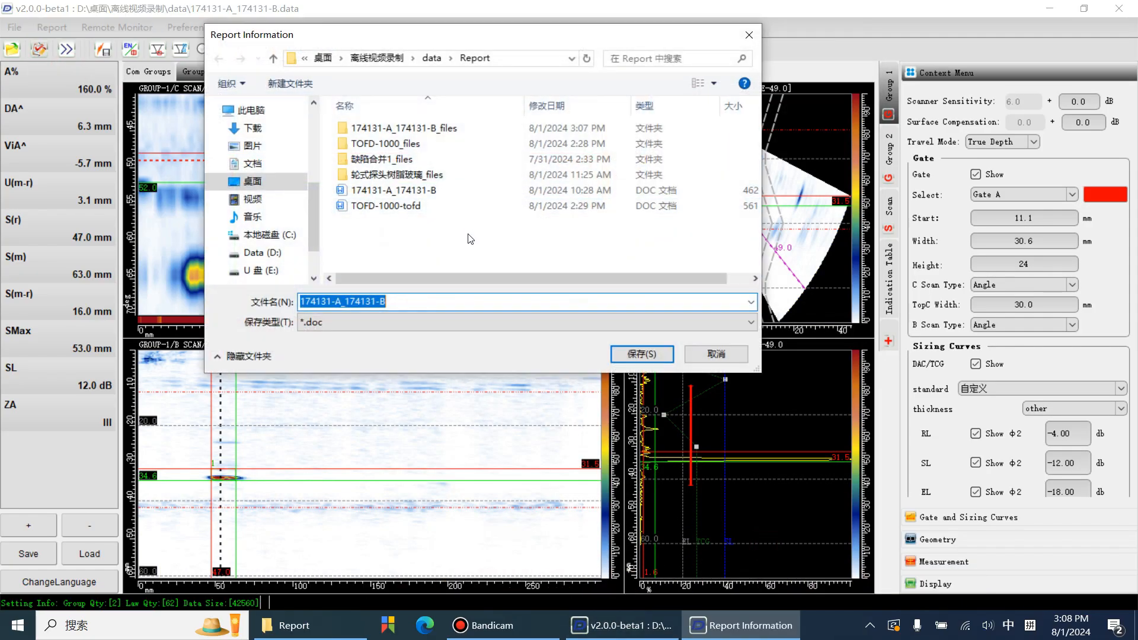
left_click(641, 354)
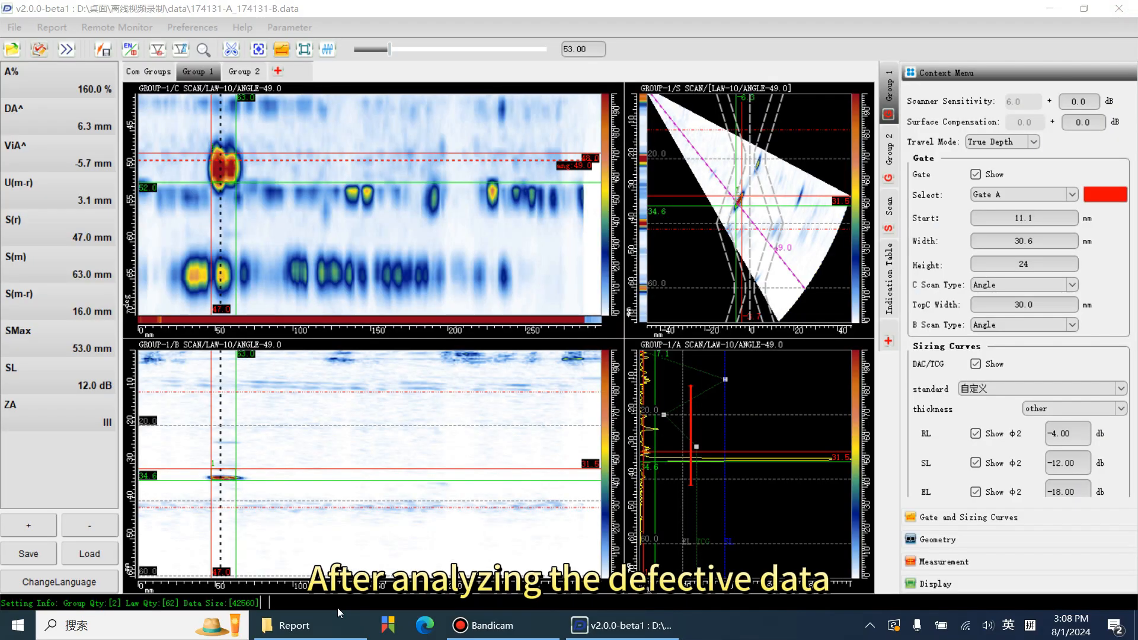
Switch to File Explorer, inspect the 174131-A_174131-B defect records inside DPL DEFECTS and return to the data folder.
left_click(308, 626)
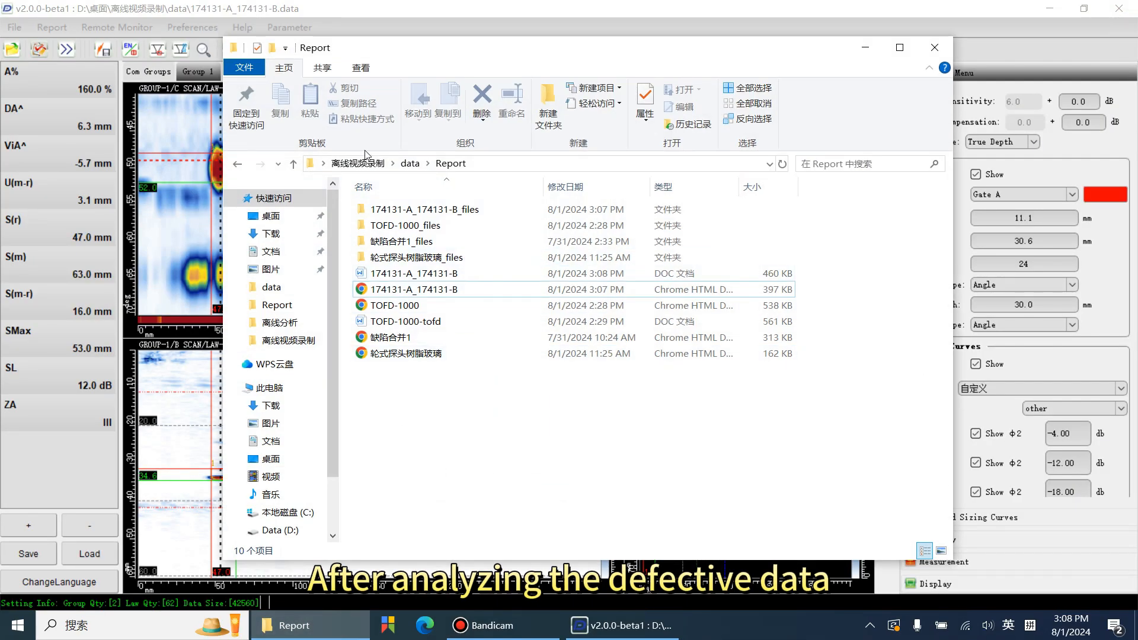
left_click(300, 168)
double_click(403, 209)
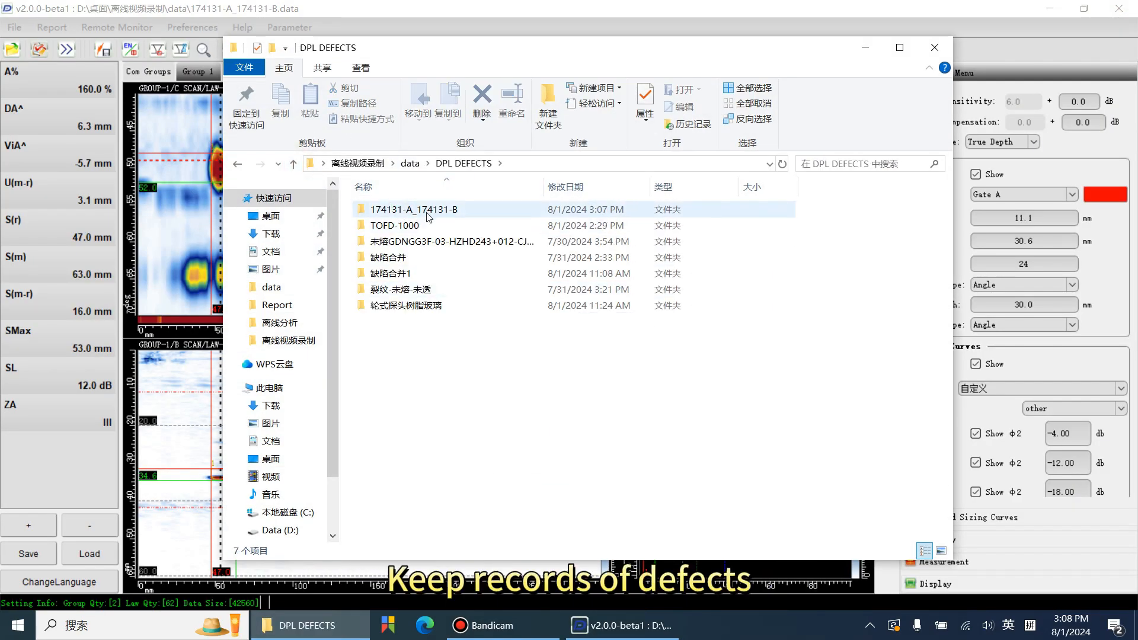
double_click(403, 211)
left_click(410, 163)
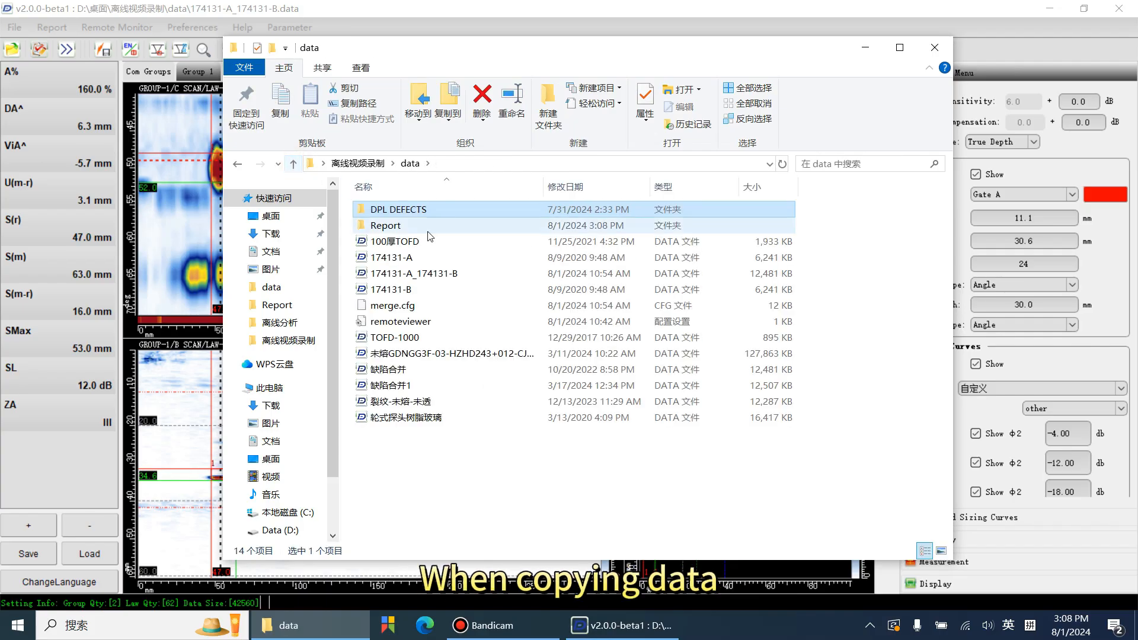
Copy the 174131-A_174131-B data file together with the DPL DEFECTS folder.
left_click(418, 276)
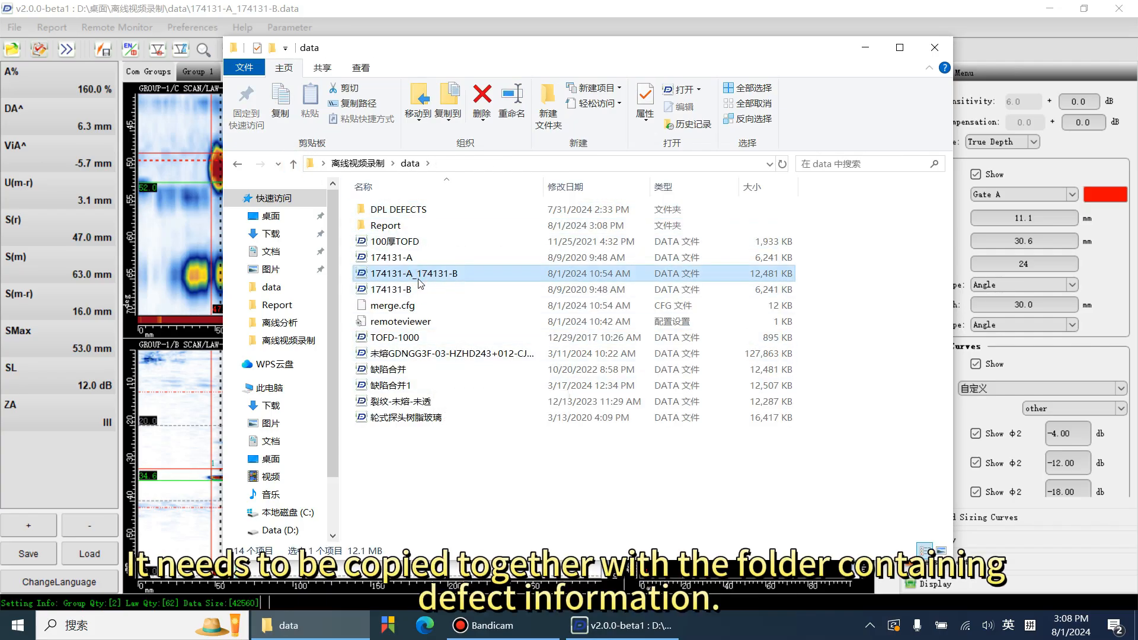
left_click(418, 212)
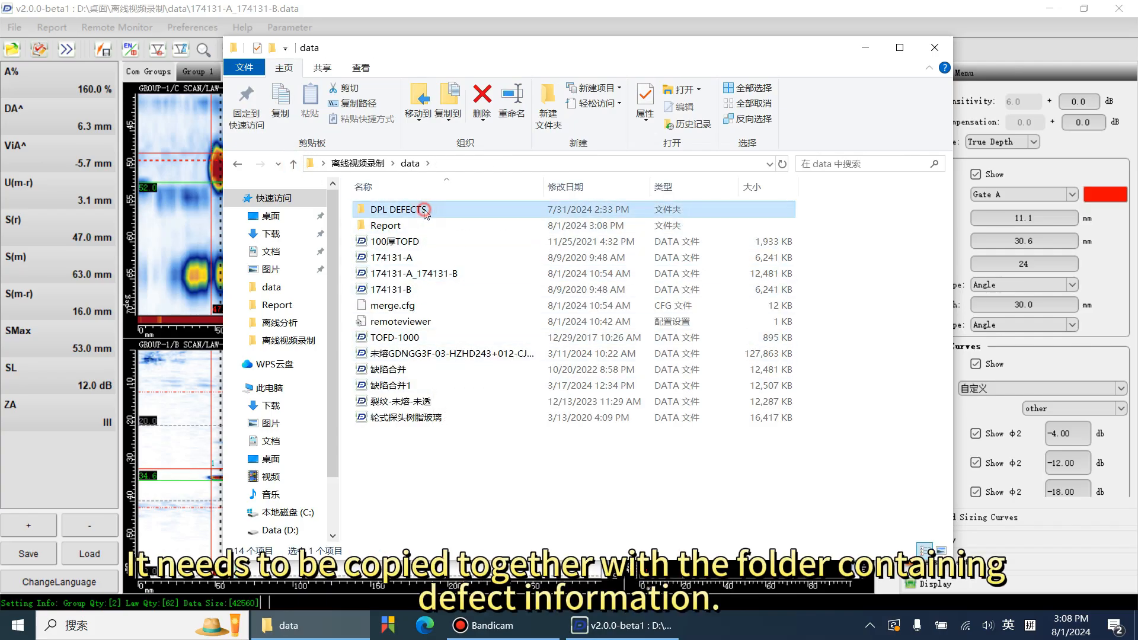
left_click(438, 276, "ctrl")
right_click(441, 282)
left_click(449, 521)
left_click(448, 522)
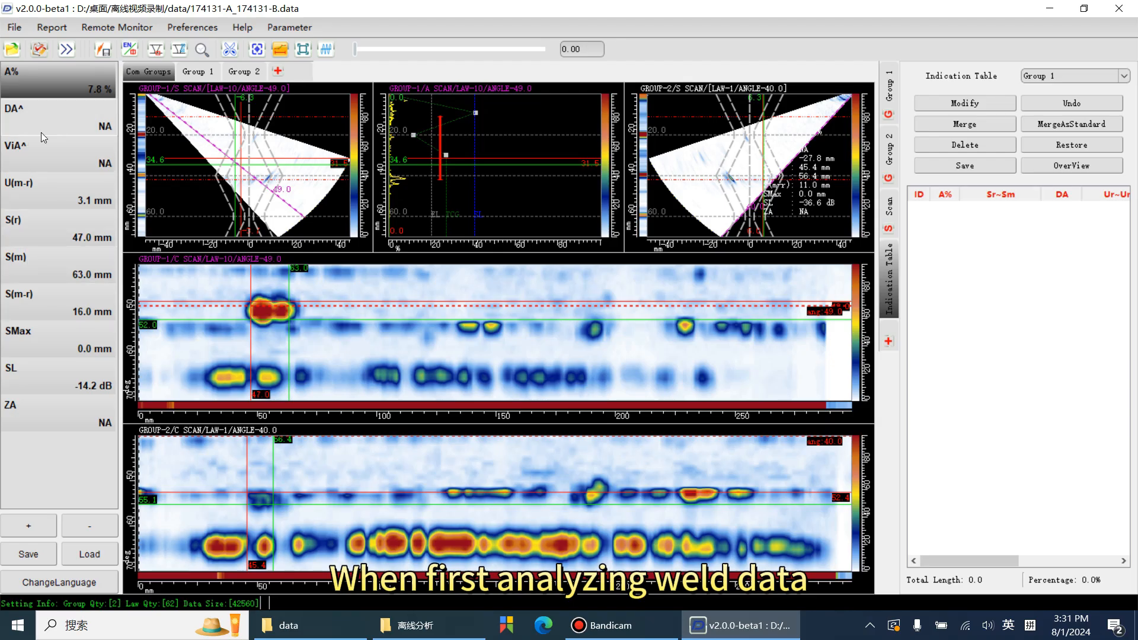
Switch to the Phascan software and replace the first measurement reading with AdBr from the Gate category.
double_click(53, 80)
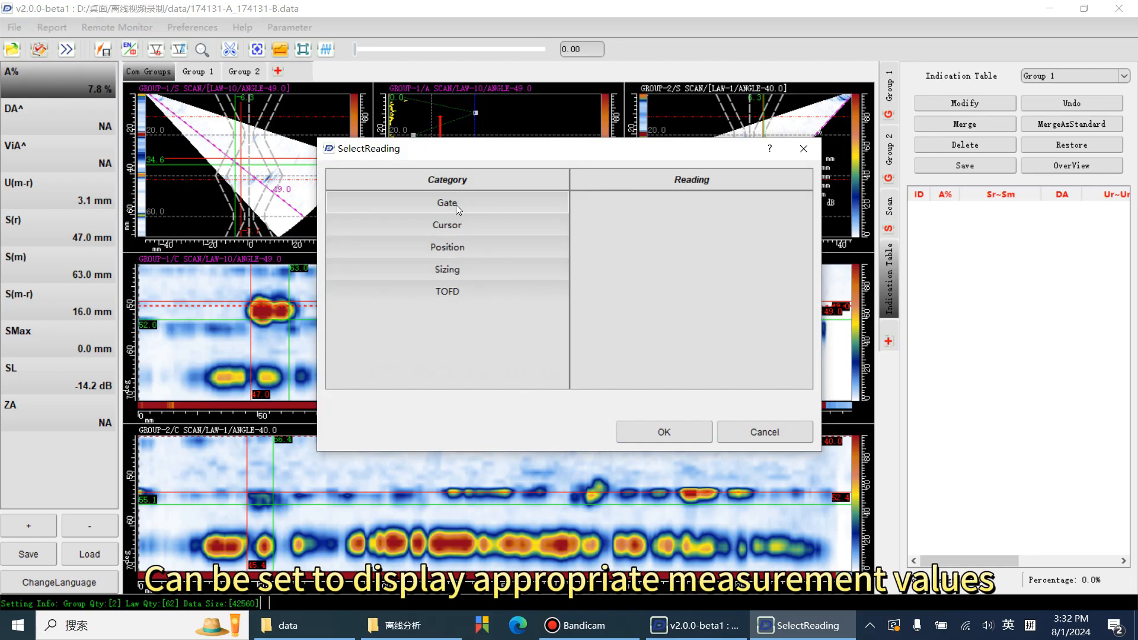
left_click(456, 204)
double_click(668, 253)
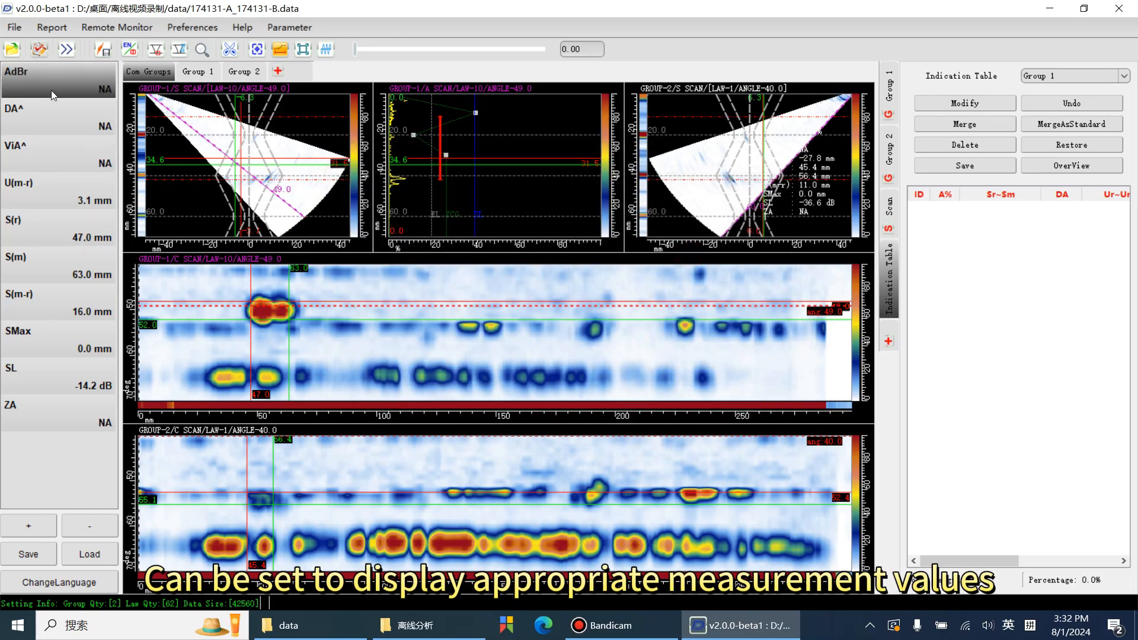
Set the first measurement reading to A% from the Gate category.
double_click(52, 88)
left_click(437, 204)
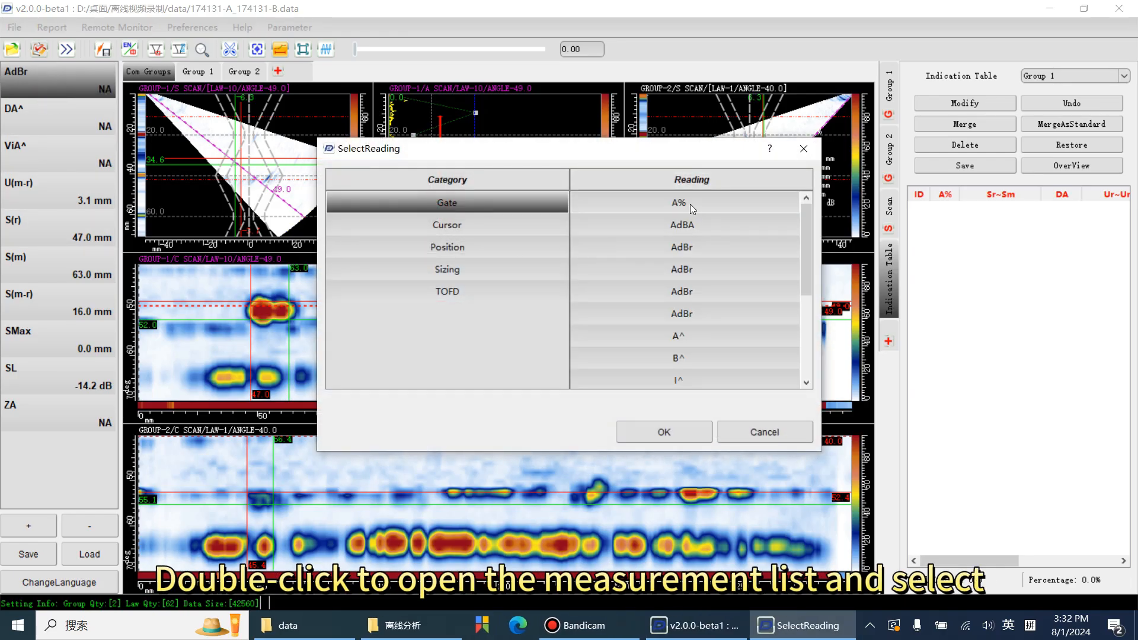
left_click(679, 203)
left_click(675, 428)
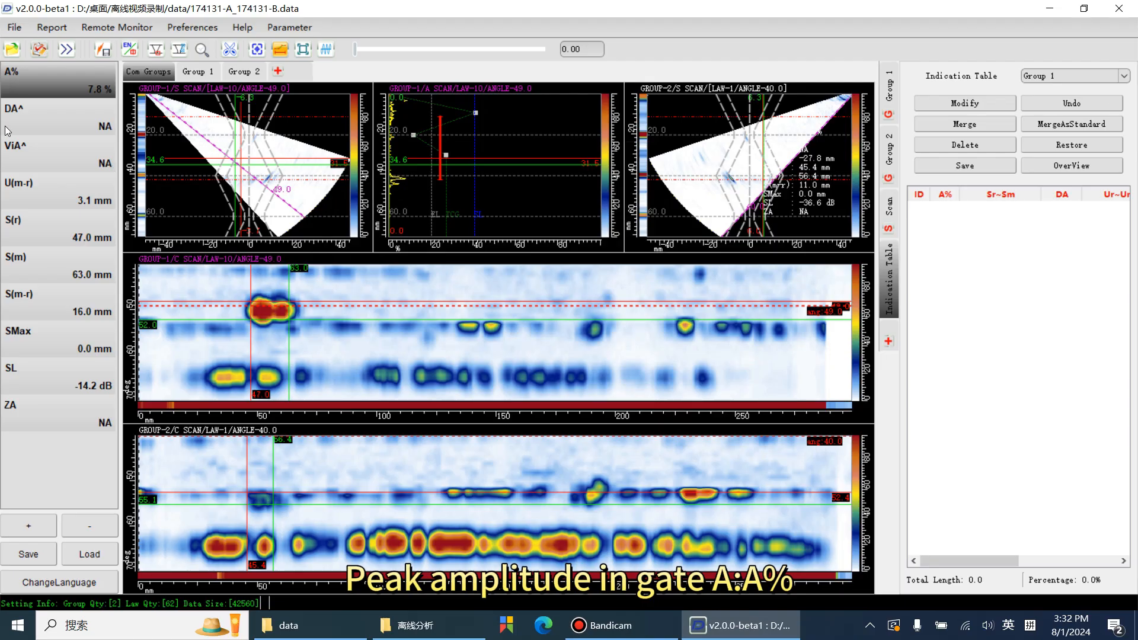
Review the measurement readings one by one from DA^ through ViA^, S(r), S(m), S(m-r), SMax and SL to ZA.
left_click(38, 118)
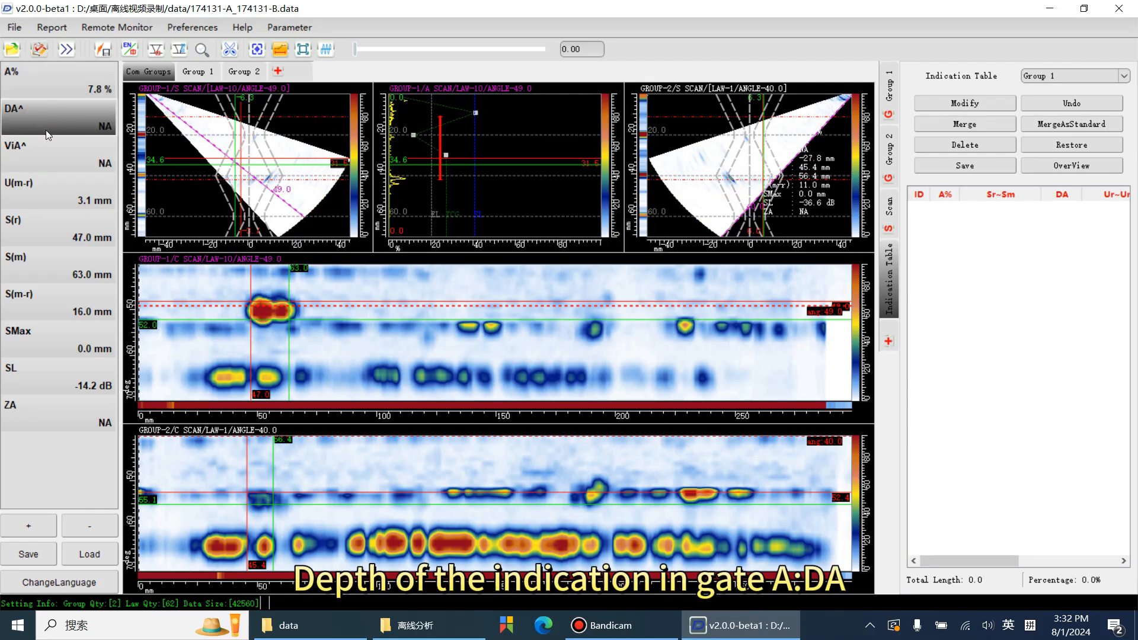
left_click(44, 149)
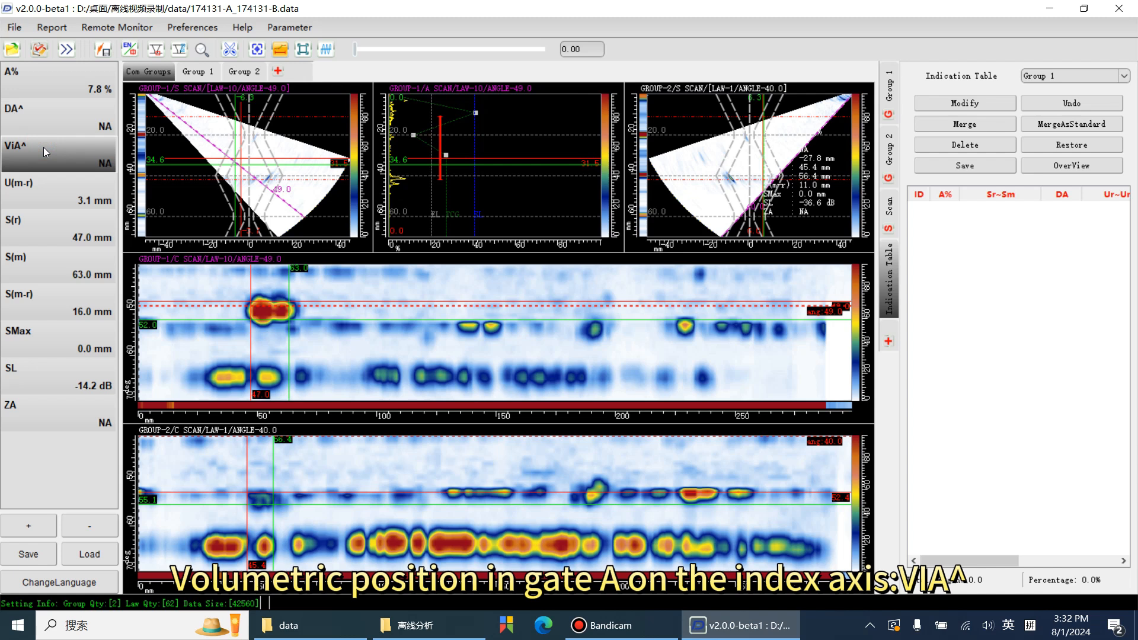
left_click(37, 177)
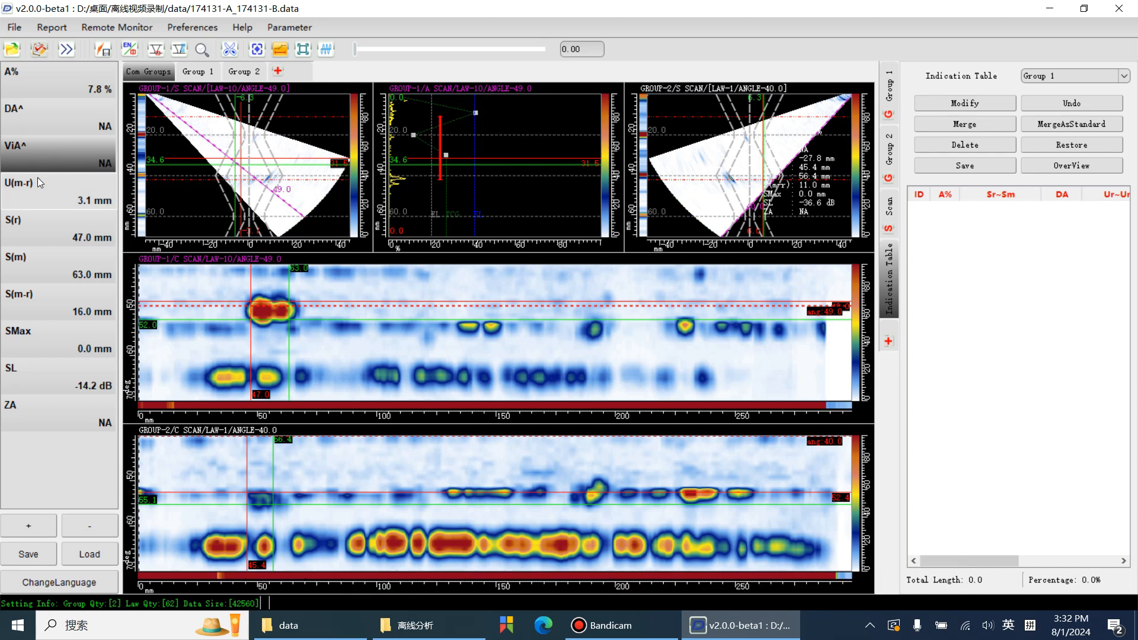
left_click(38, 239)
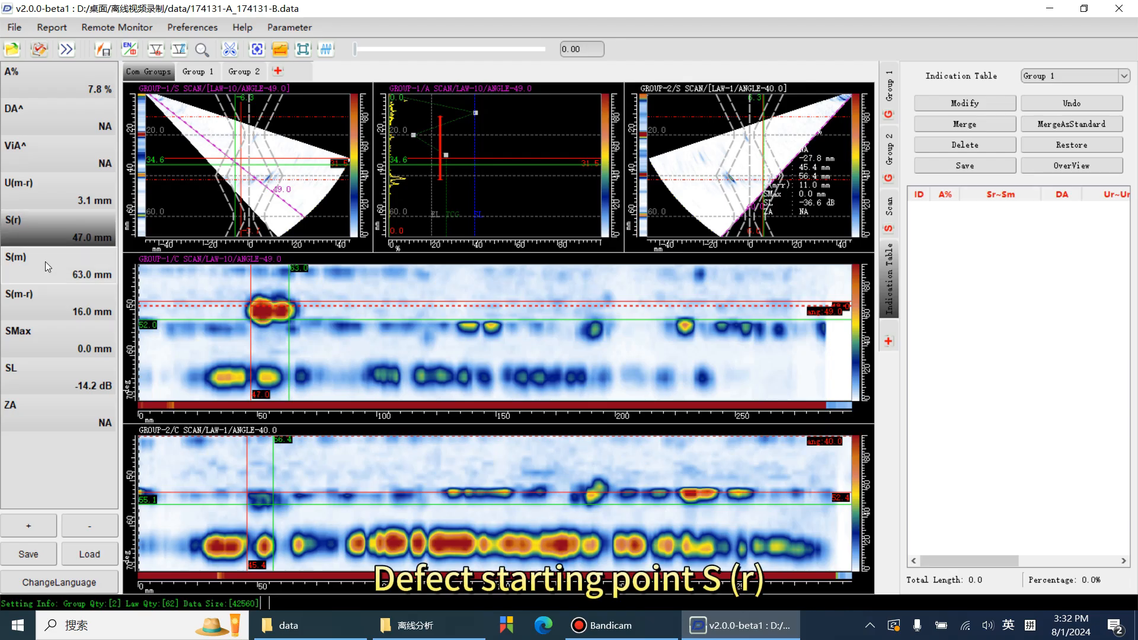
left_click(46, 262)
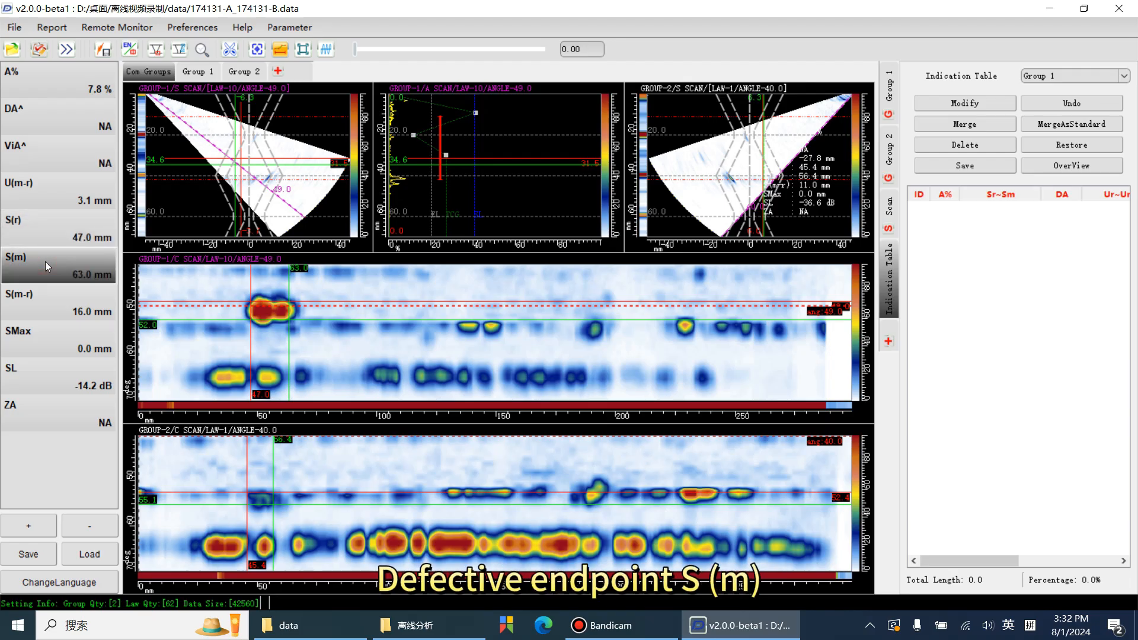
left_click(40, 303)
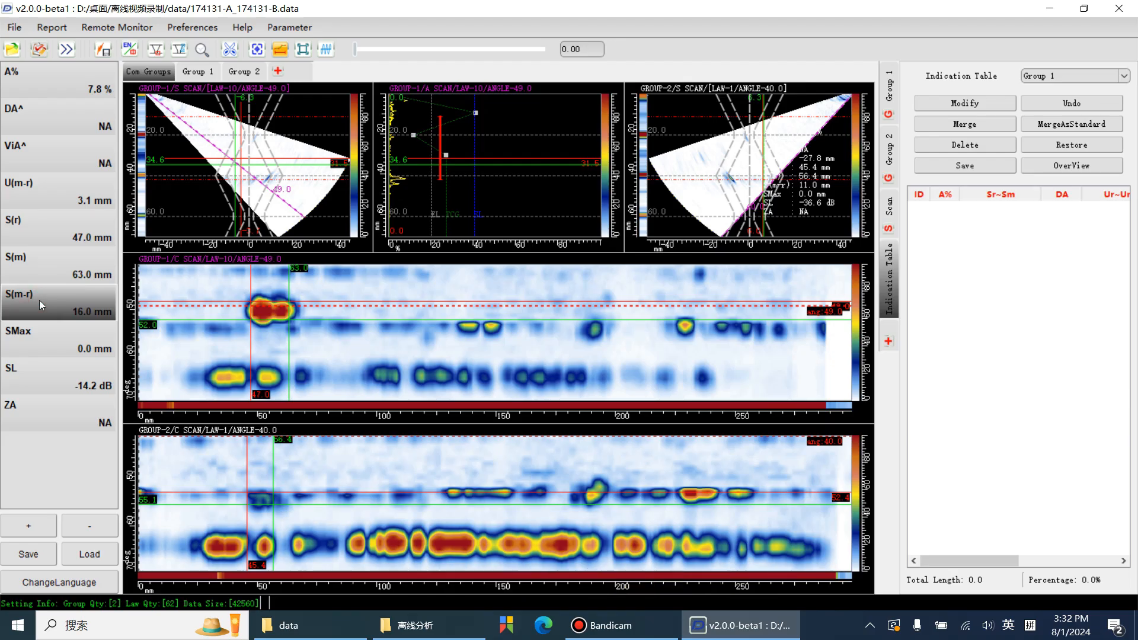
left_click(41, 347)
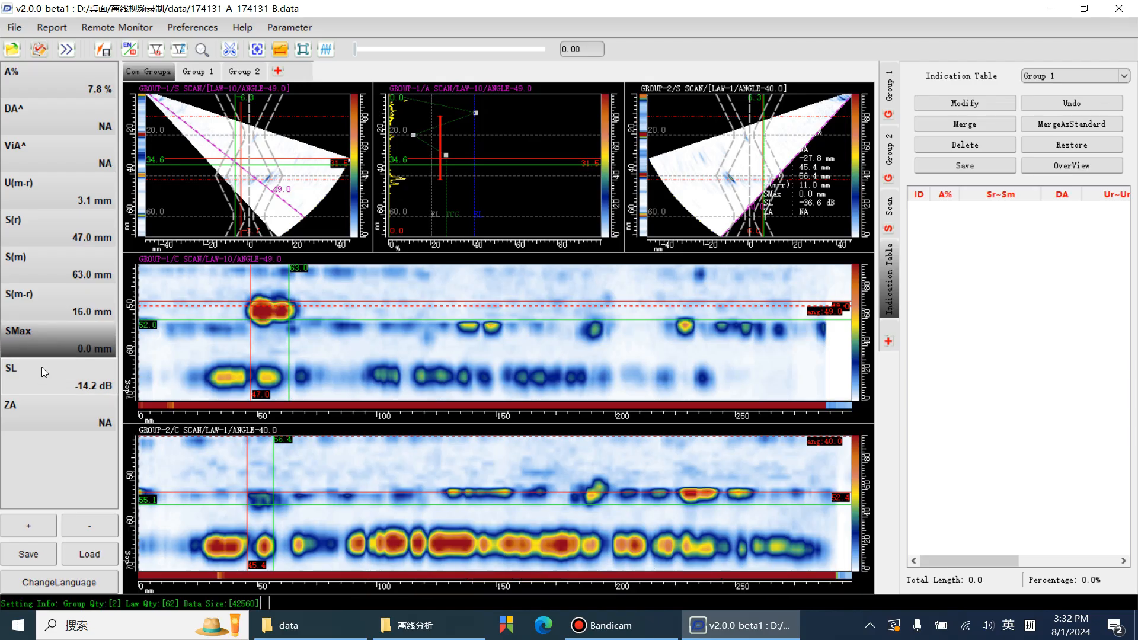
left_click(42, 371)
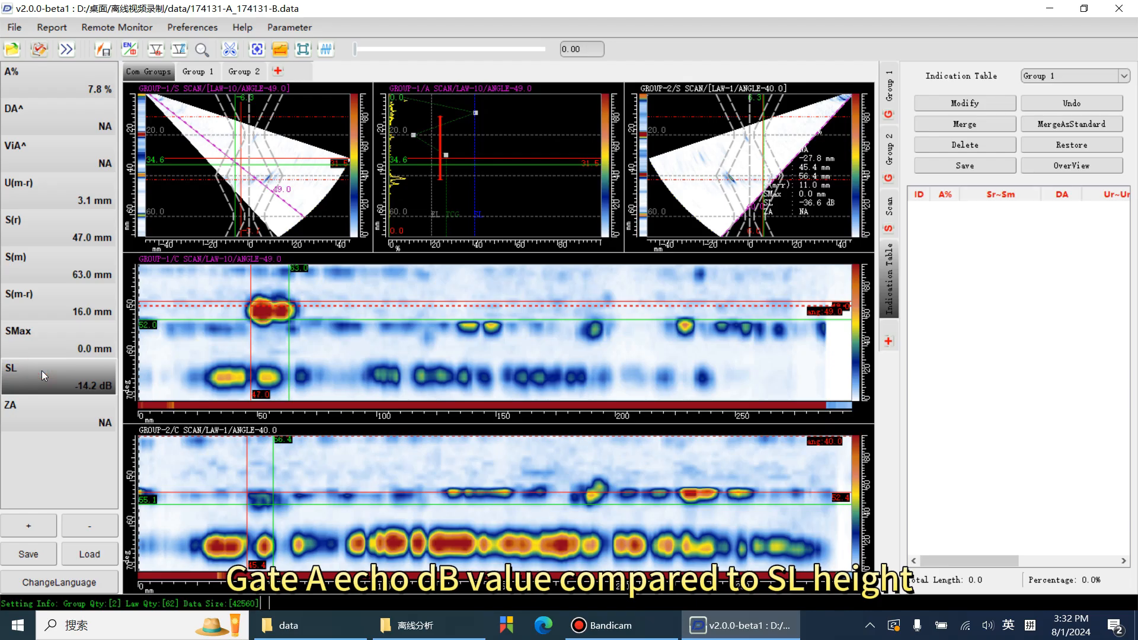
left_click(55, 411)
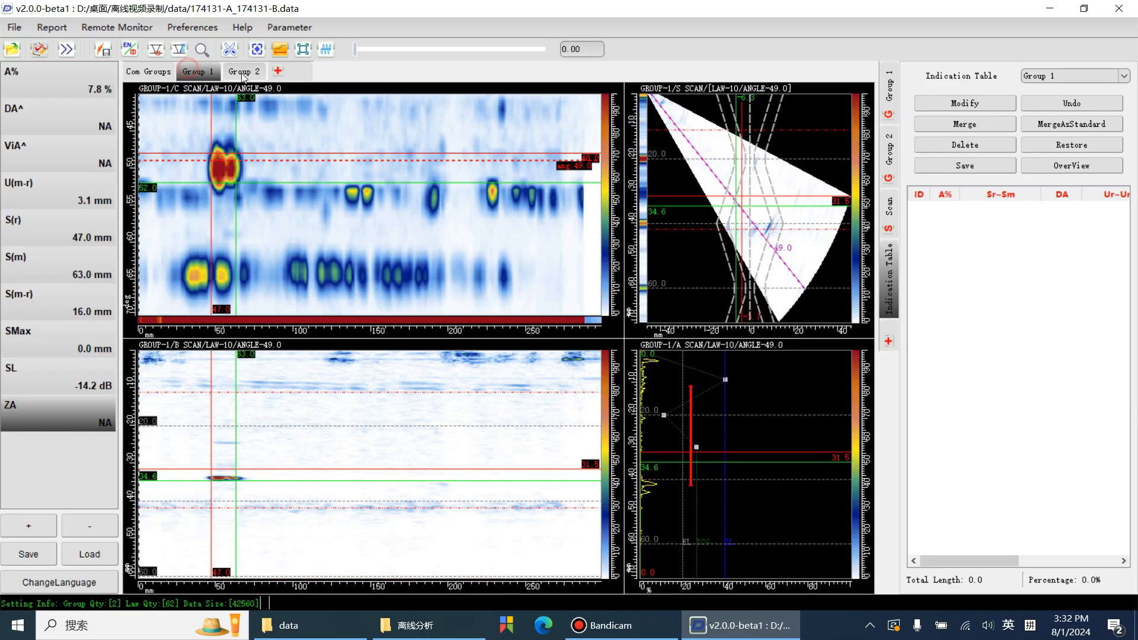
Set the sizing curve standard to NB/T 47013.15 I型焊接接头 PRB试块 for both Group 1 and Group 2.
left_click(197, 71)
left_click(890, 85)
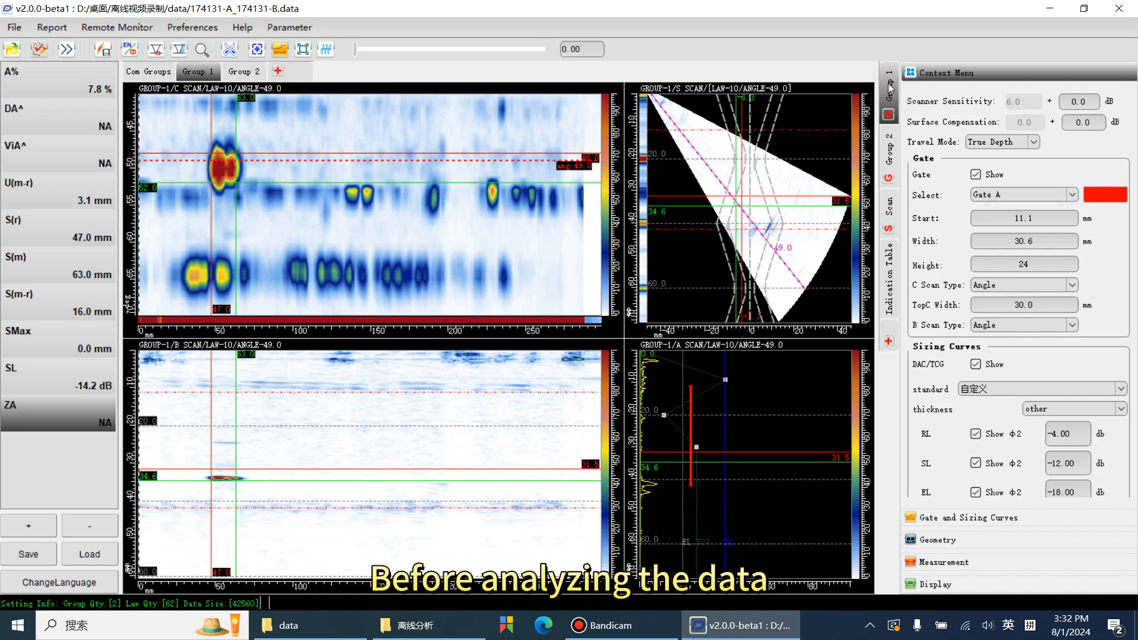
left_click(1002, 396)
left_click(1008, 421)
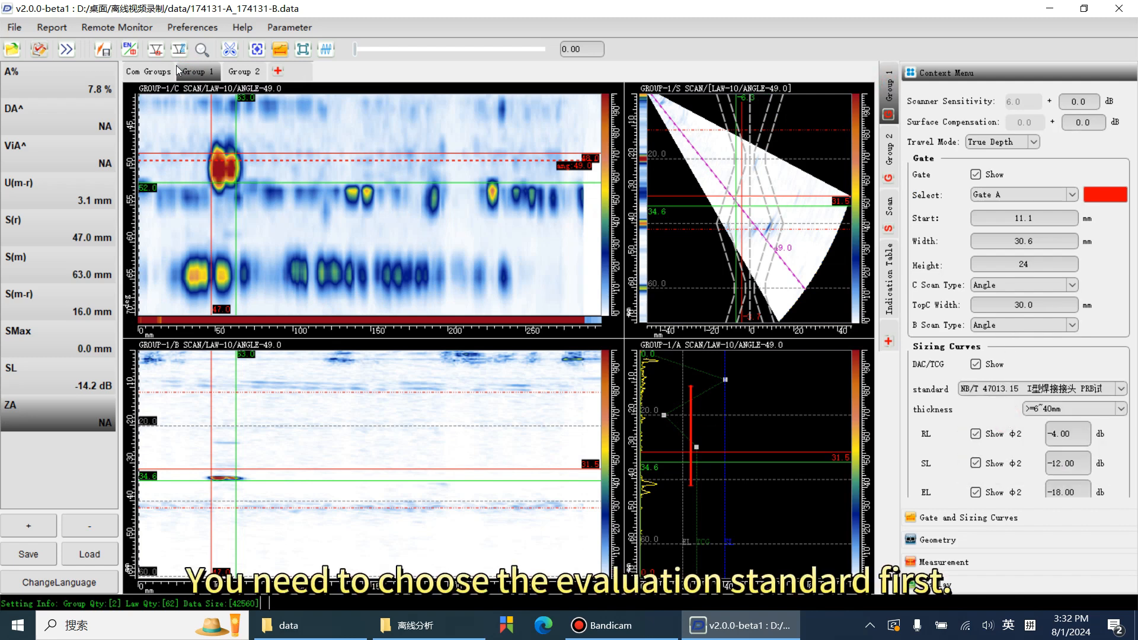
left_click(242, 72)
left_click(1014, 391)
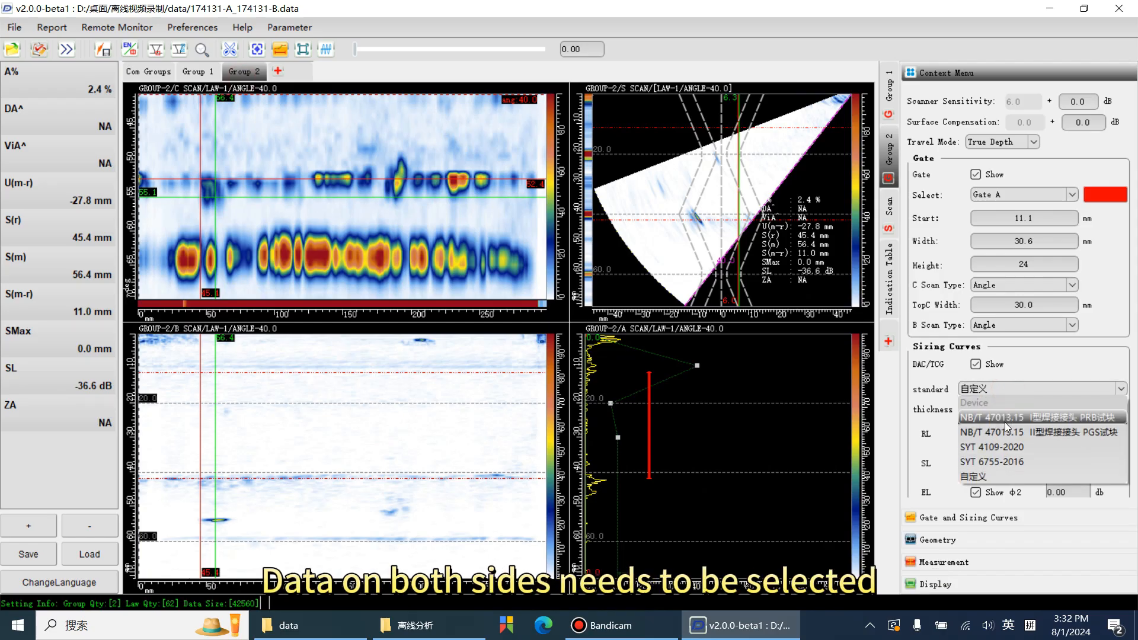
left_click(1006, 419)
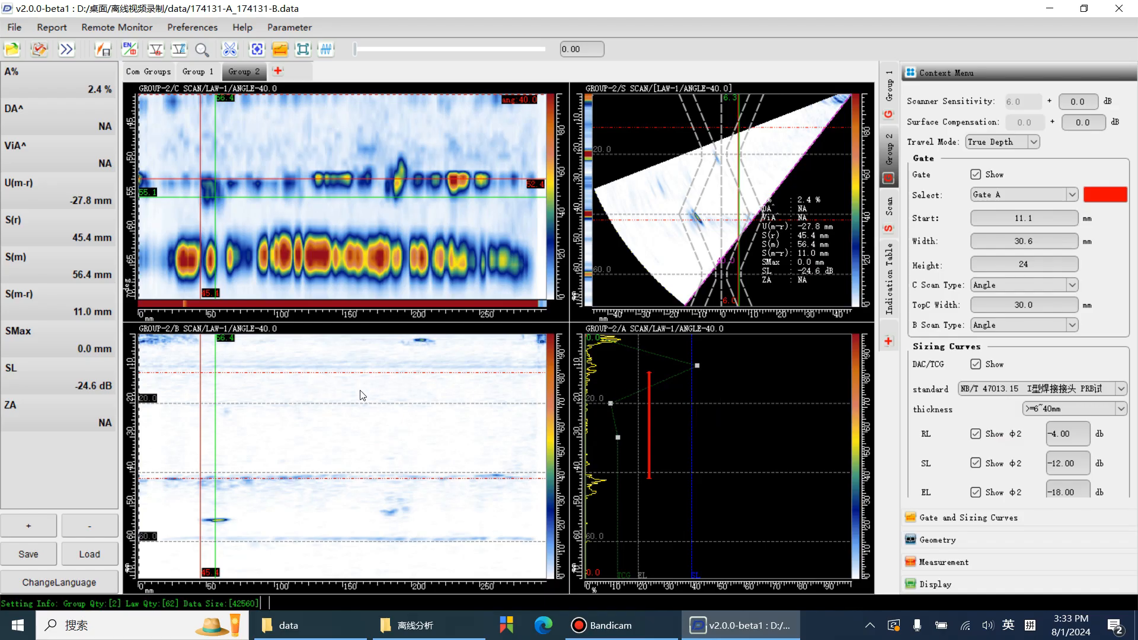
Try an alternative S-A-B-C SCAN display layout for Group 1, and apply the last S-A-B-C SCAN layout in the list.
left_click(888, 98)
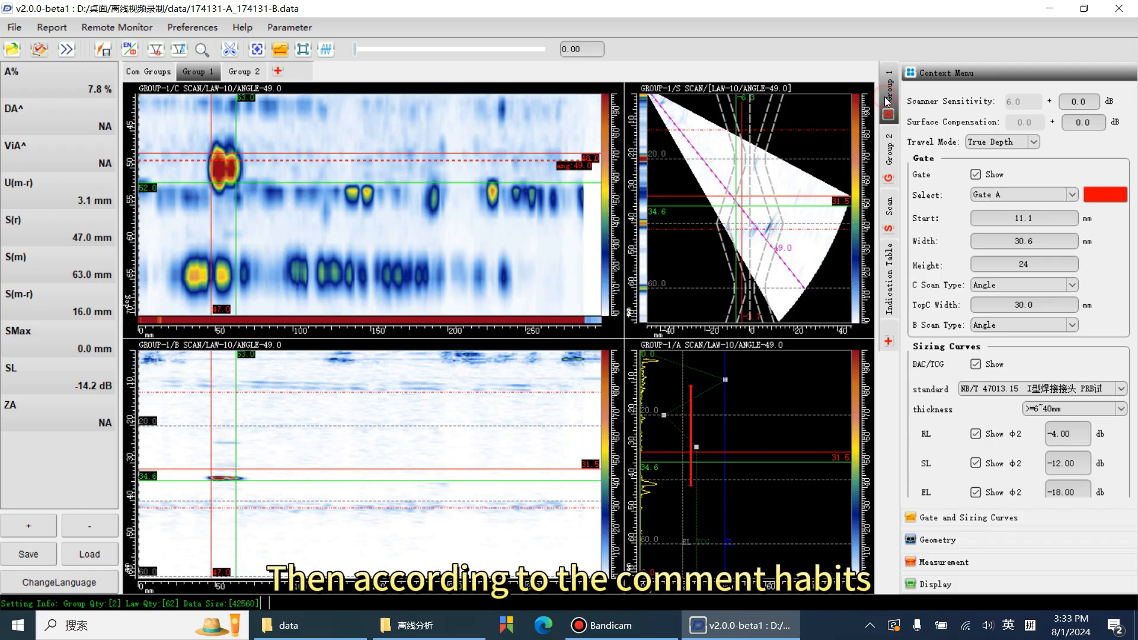
left_click(942, 584)
scroll(987, 356, "down", 3)
double_click(986, 236)
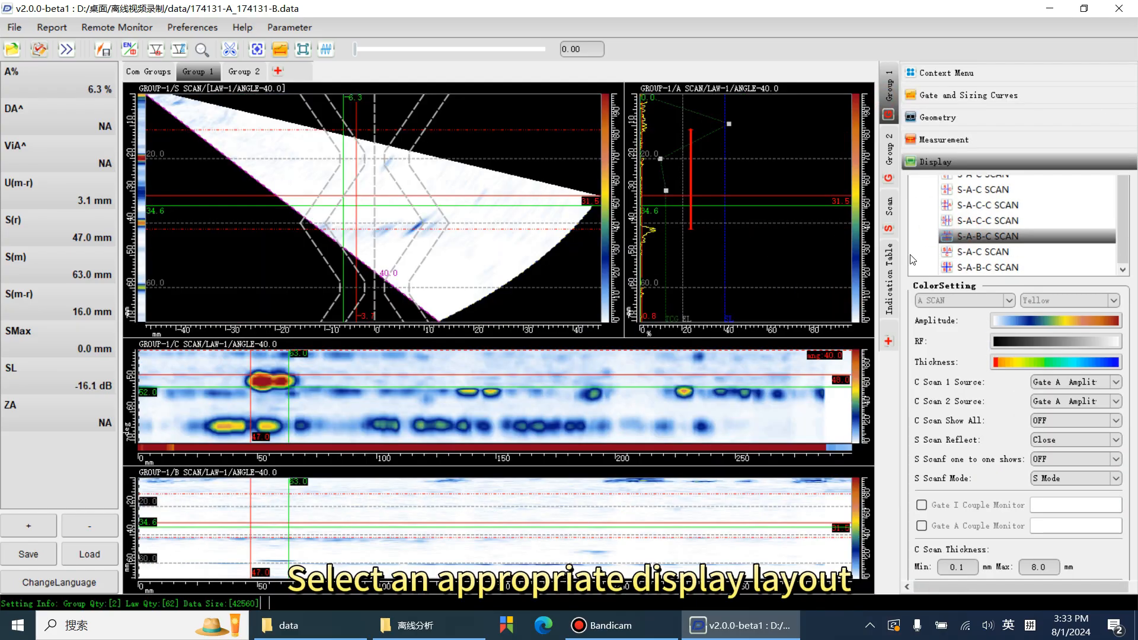
double_click(984, 267)
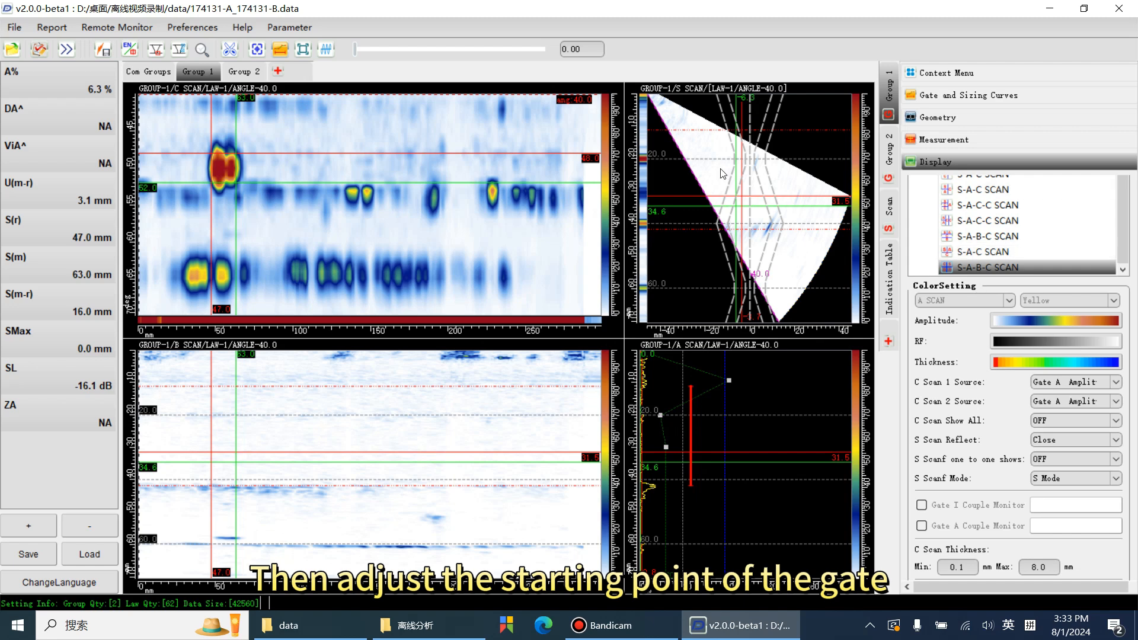
Adjust the gate's start and width in the A-scans of both groups, with Group 2's Gate A starting at 12.3 mm and 28.3 mm wide.
left_click_drag(686, 428, 700, 440)
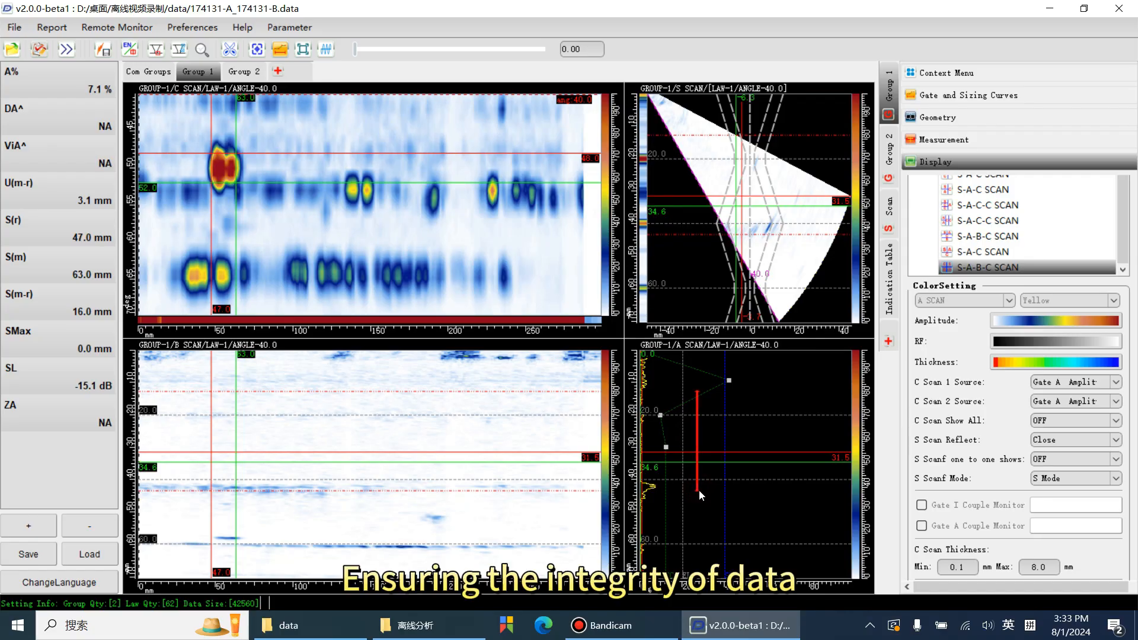
left_click_drag(695, 492, 696, 479)
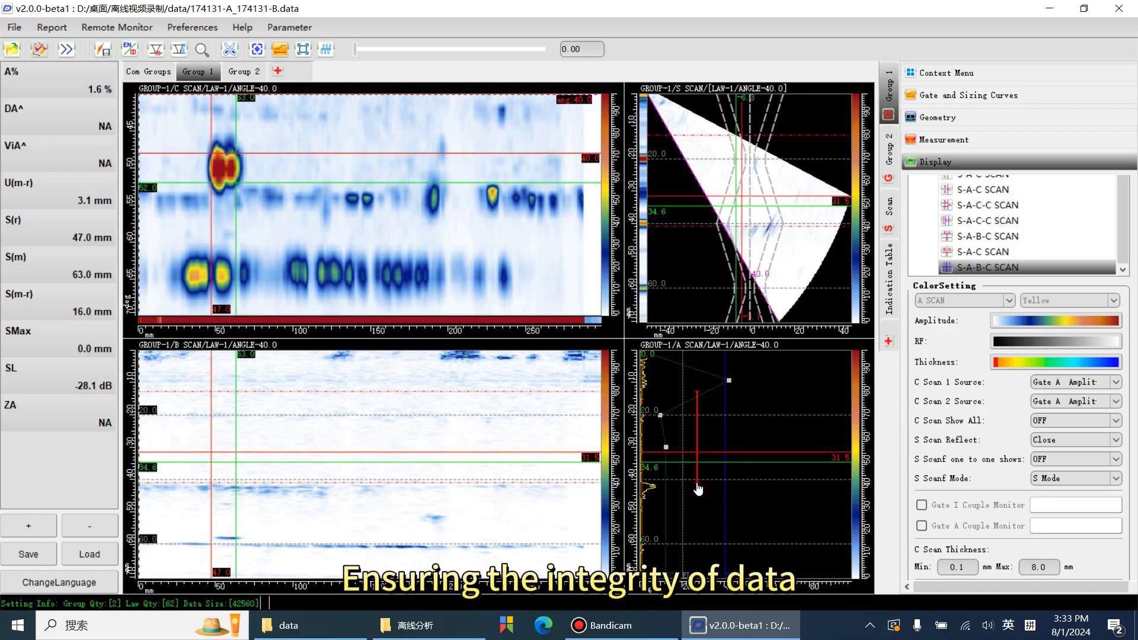
left_click(244, 71)
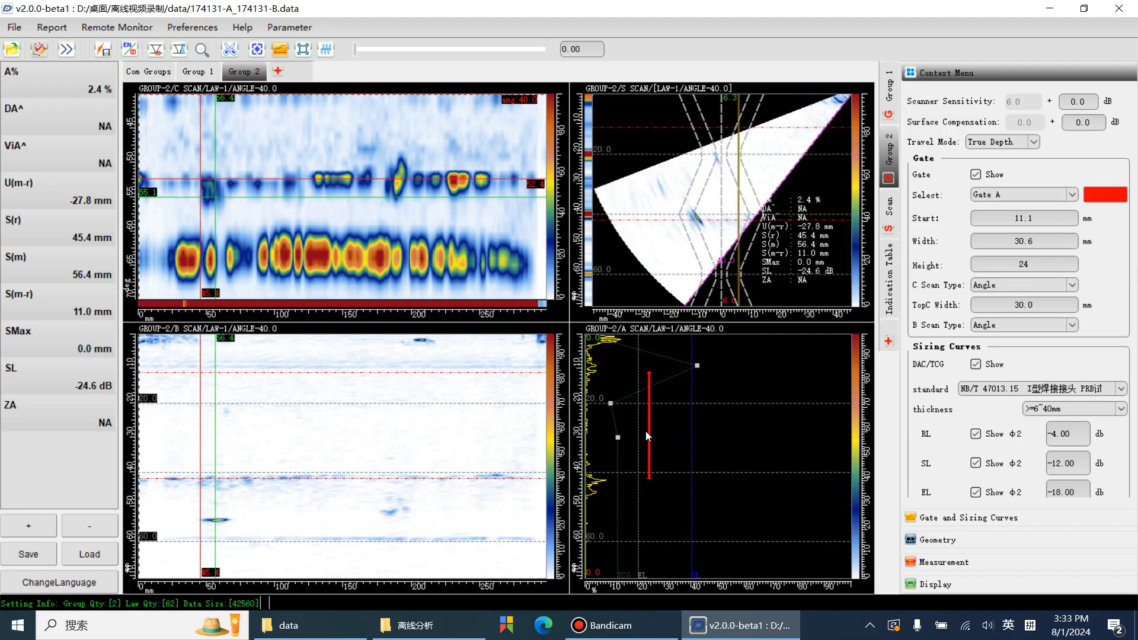
left_click_drag(647, 428, 644, 433)
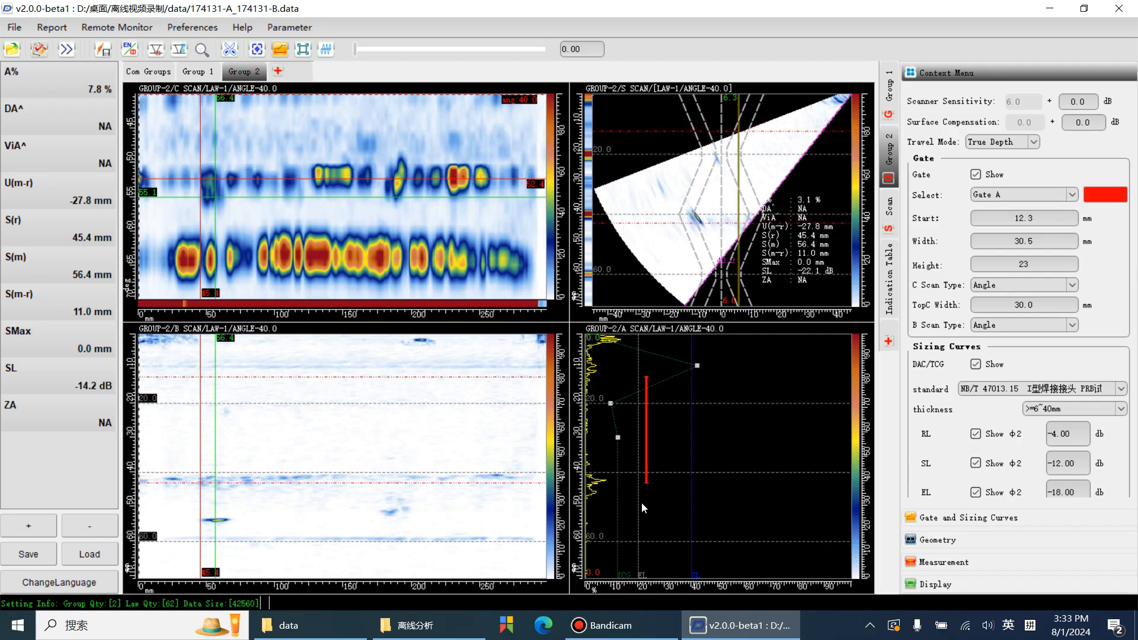
left_click_drag(648, 486, 647, 474)
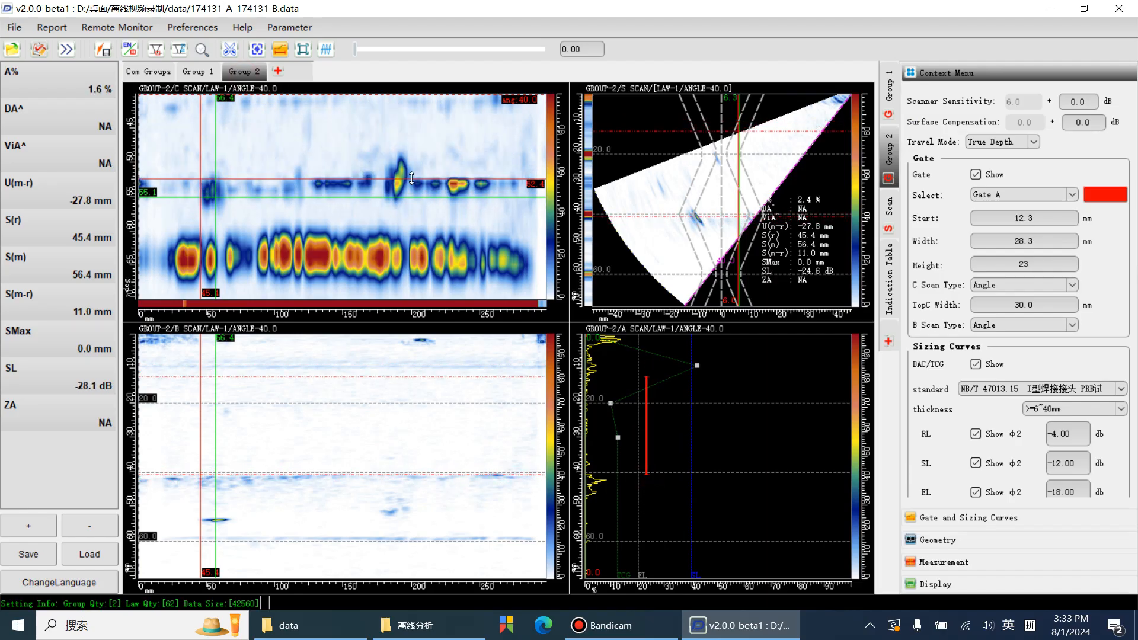
Position Group 2's scan cursor on the indication at 189 mm, regenerate the C-scan from a boxed S-scan area around it, and exit region-of-interest reconstruction.
left_click(255, 50)
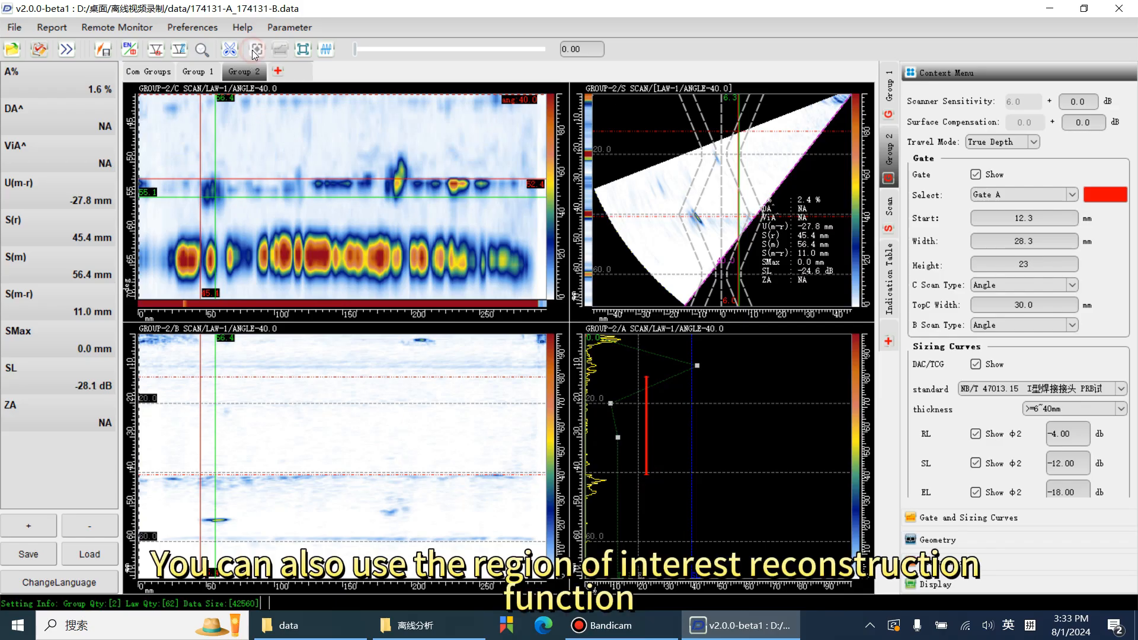
left_click(397, 187)
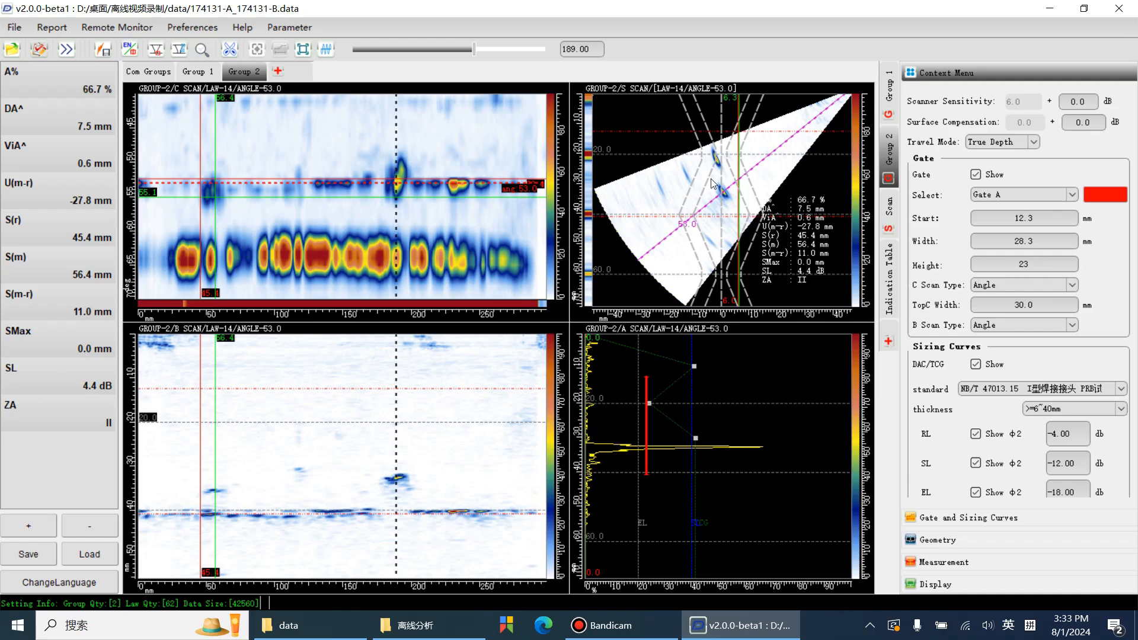
left_click_drag(709, 176, 748, 209)
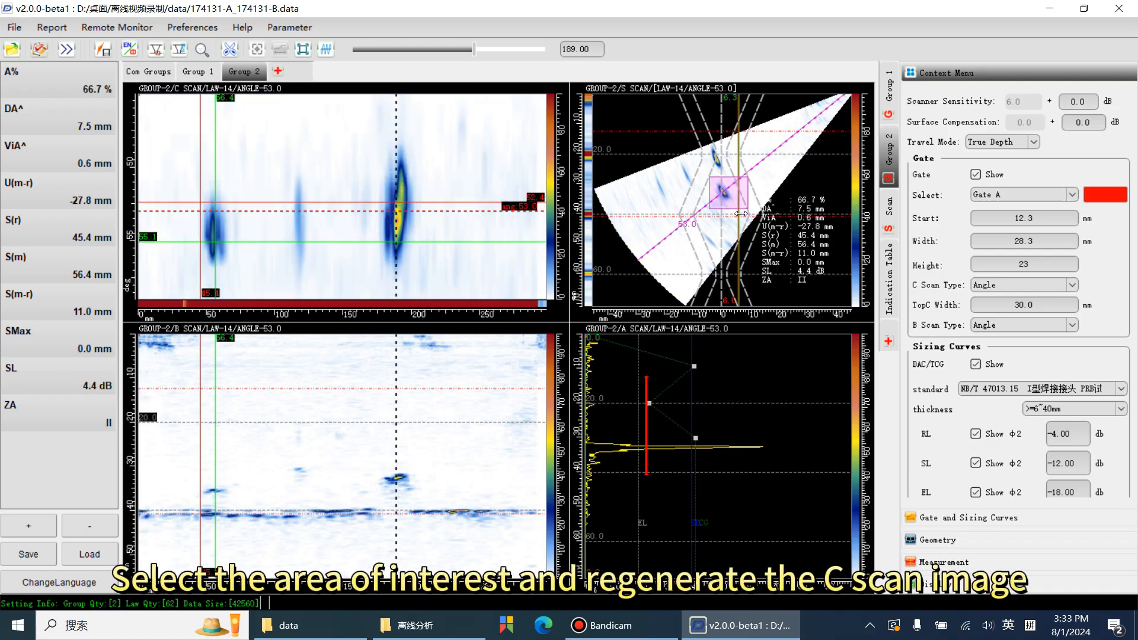
right_click(656, 166)
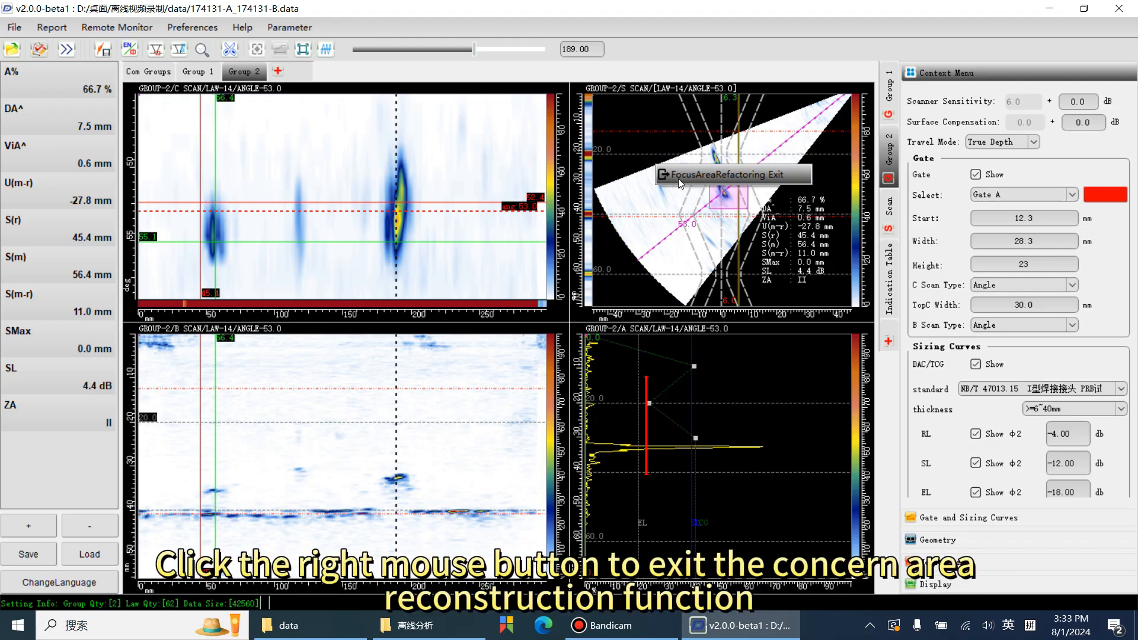
left_click(680, 179)
left_click(254, 74)
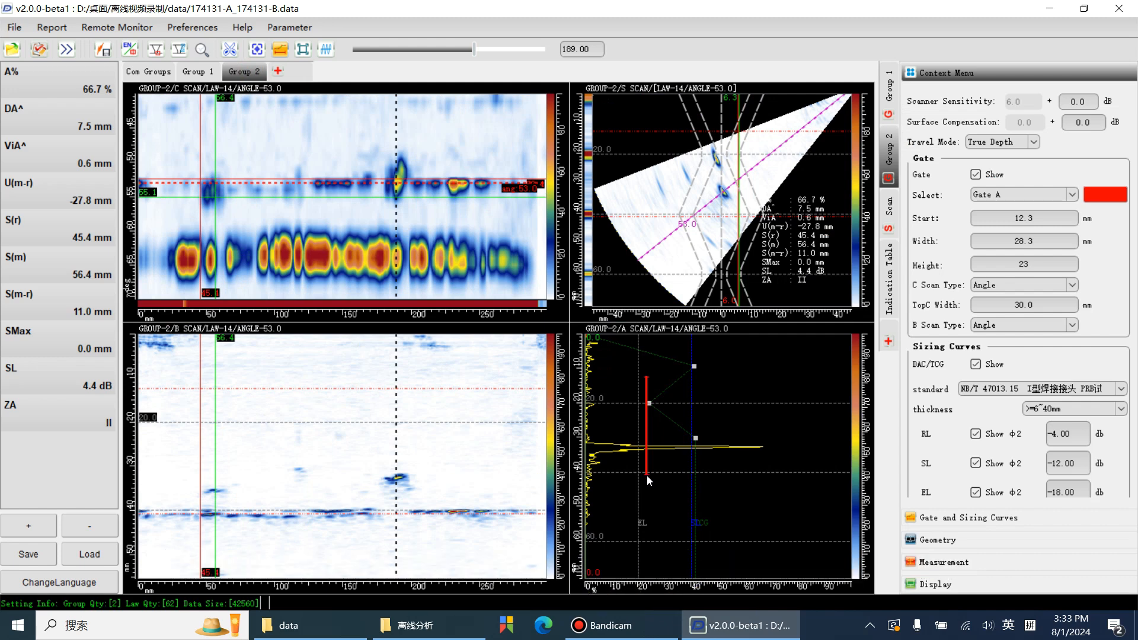
Shorten Group 2's Gate A to 12.2 mm, try reconstructing the C-scan from an S-scan area outside the gate, and exit the reconstruction.
left_click_drag(646, 475, 646, 421)
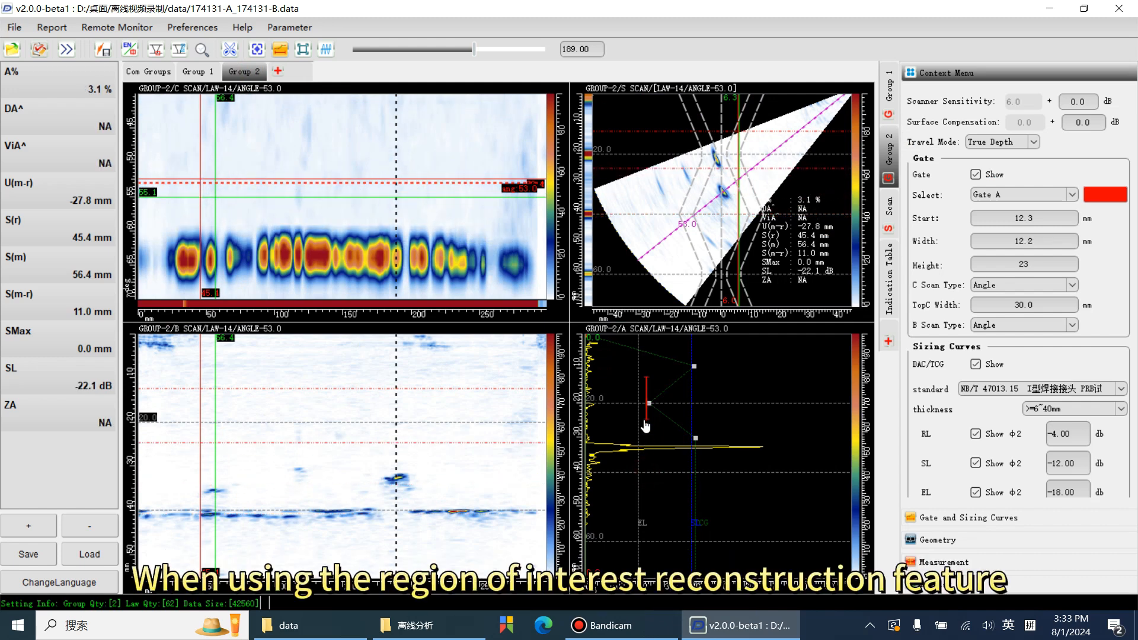
left_click(280, 49)
left_click(258, 50)
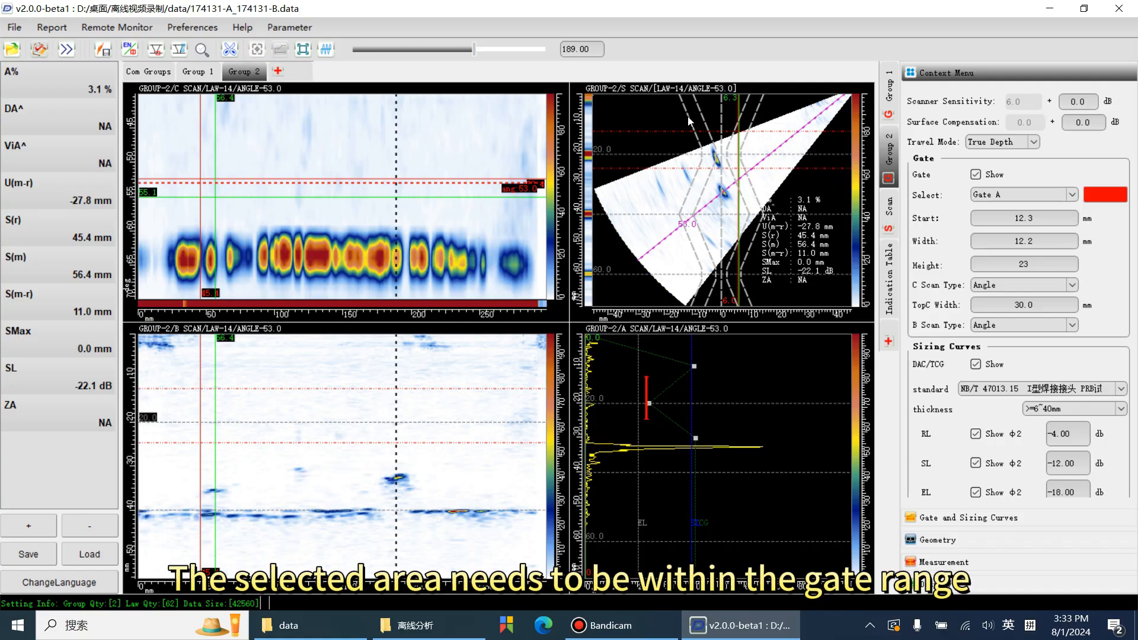
left_click(702, 173)
left_click_drag(757, 211, 758, 211)
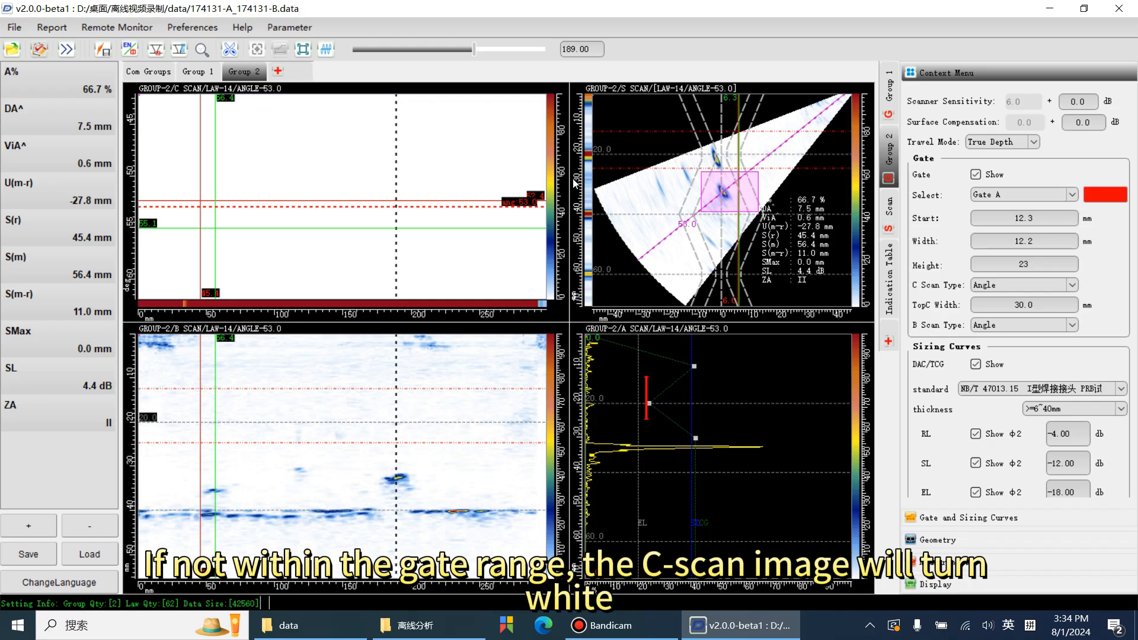
right_click(619, 185)
left_click(634, 193)
Widen Group 2's Gate A to 32.8 mm, reconstruct the C-scan from a small area around the S-scan indication, and exit the reconstruction.
left_click(209, 71)
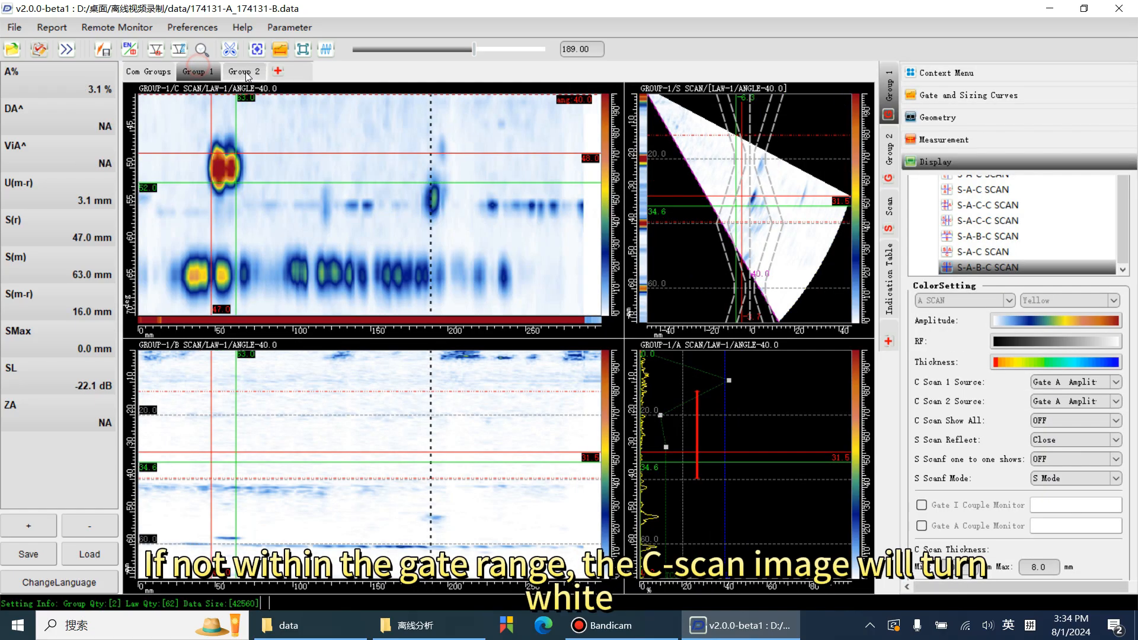
left_click(246, 73)
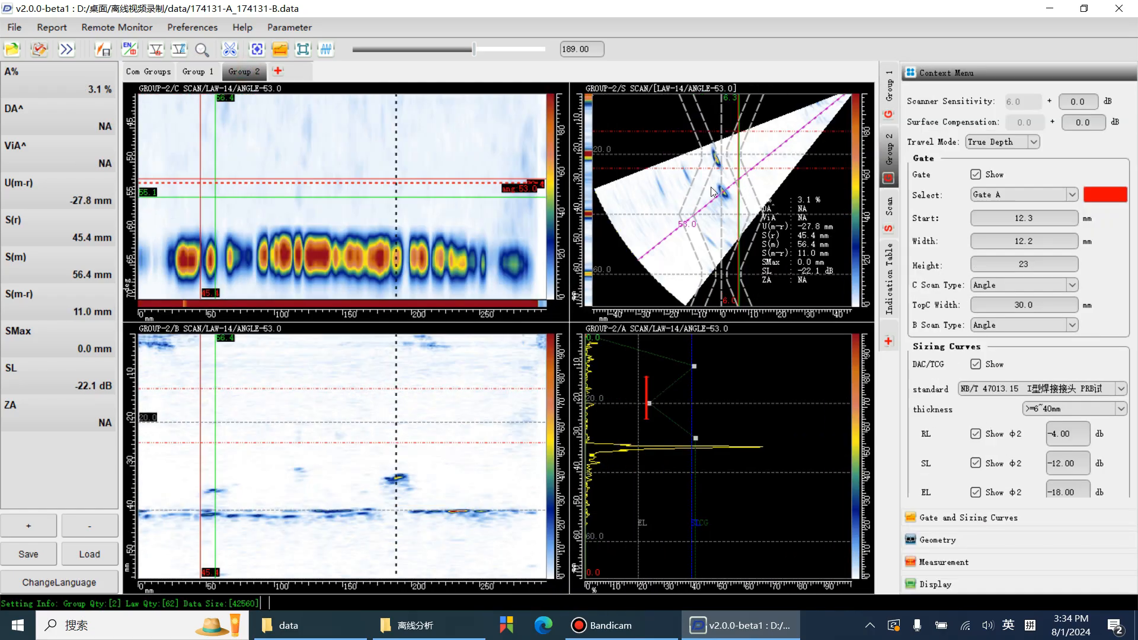
left_click_drag(645, 422, 646, 489)
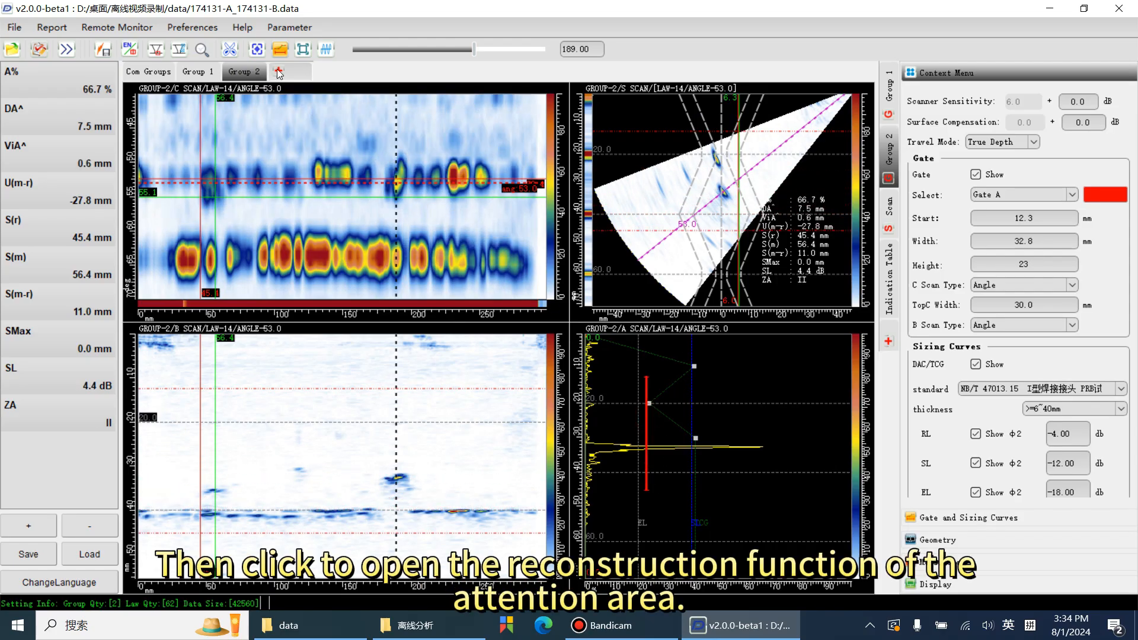
left_click(257, 50)
left_click_drag(734, 200, 734, 203)
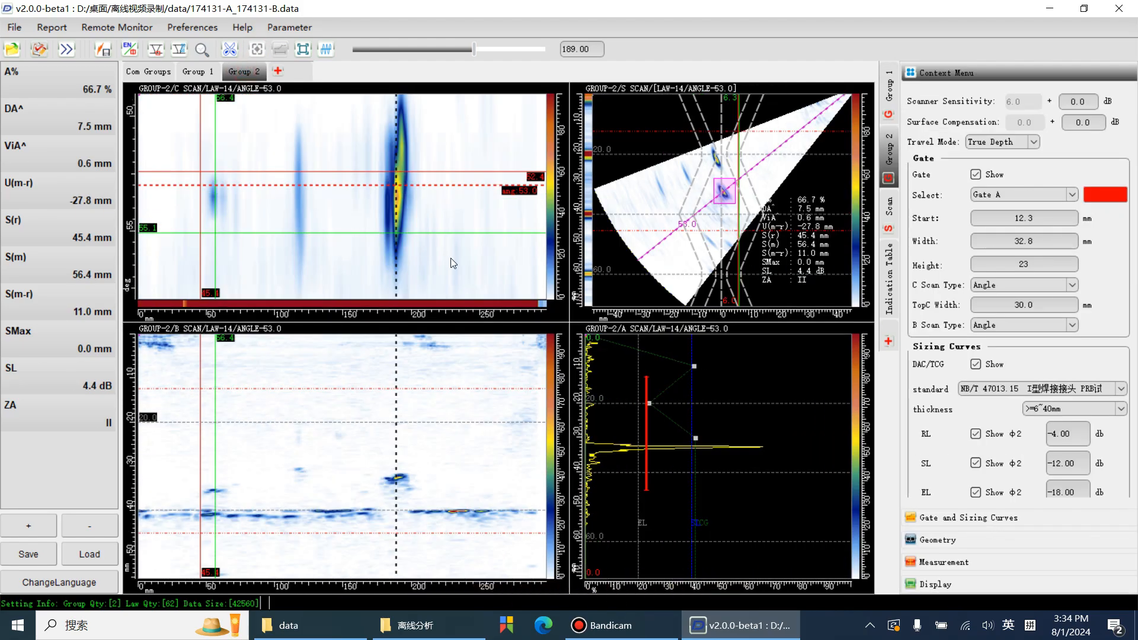
right_click(677, 185)
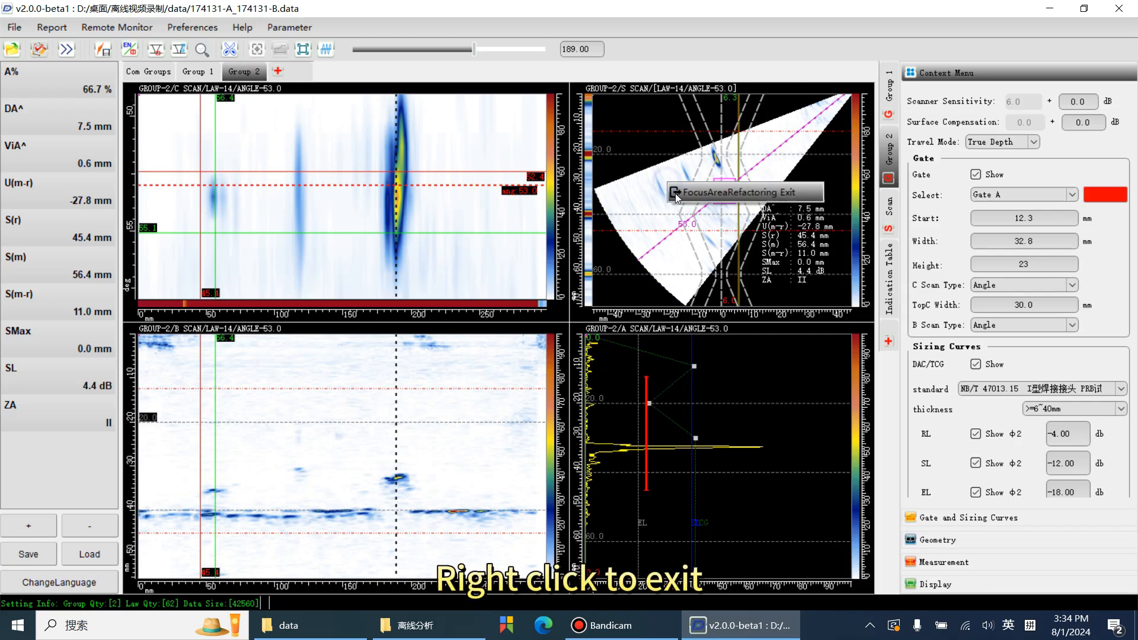
left_click(675, 193)
left_click(189, 71)
left_click(239, 70)
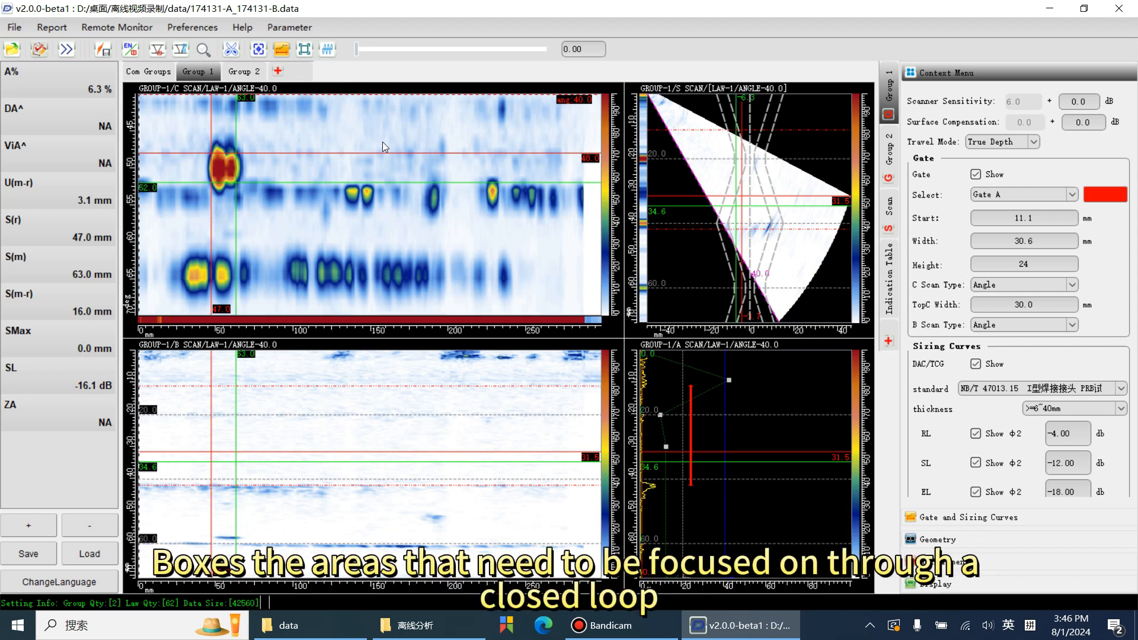
Outline the weld area in Group 1's S-scan with a closed special-shaped gate and reconstruct the C-scan from that region.
left_click(281, 50)
left_click(753, 142)
left_click(765, 163)
left_click(778, 223)
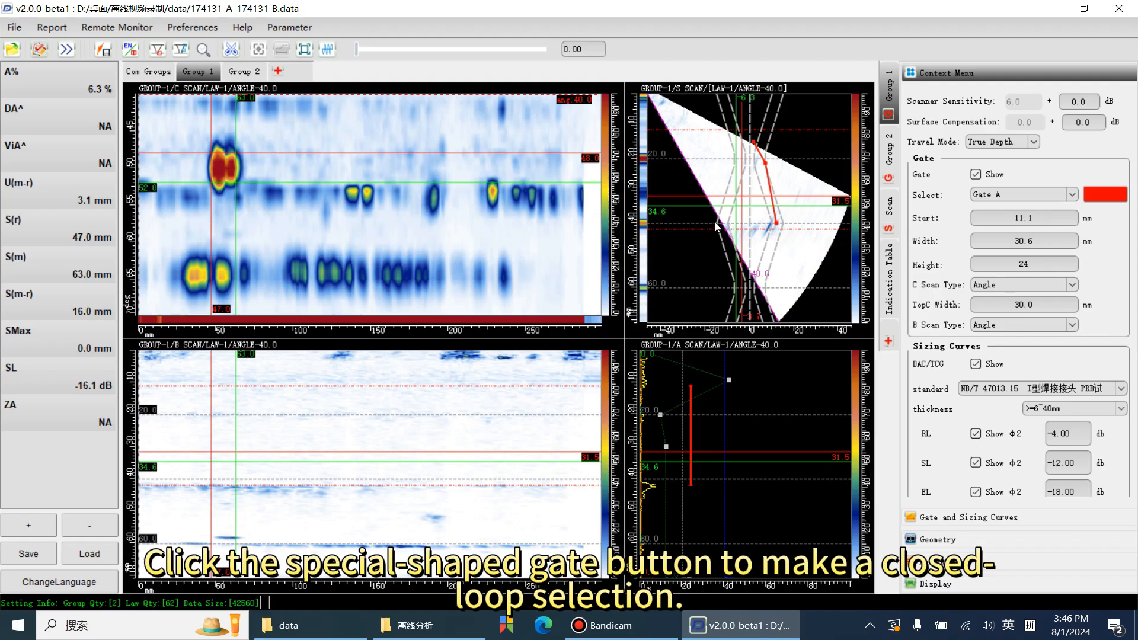
left_click(718, 220)
left_click(729, 161)
left_click(728, 132)
left_click(751, 143)
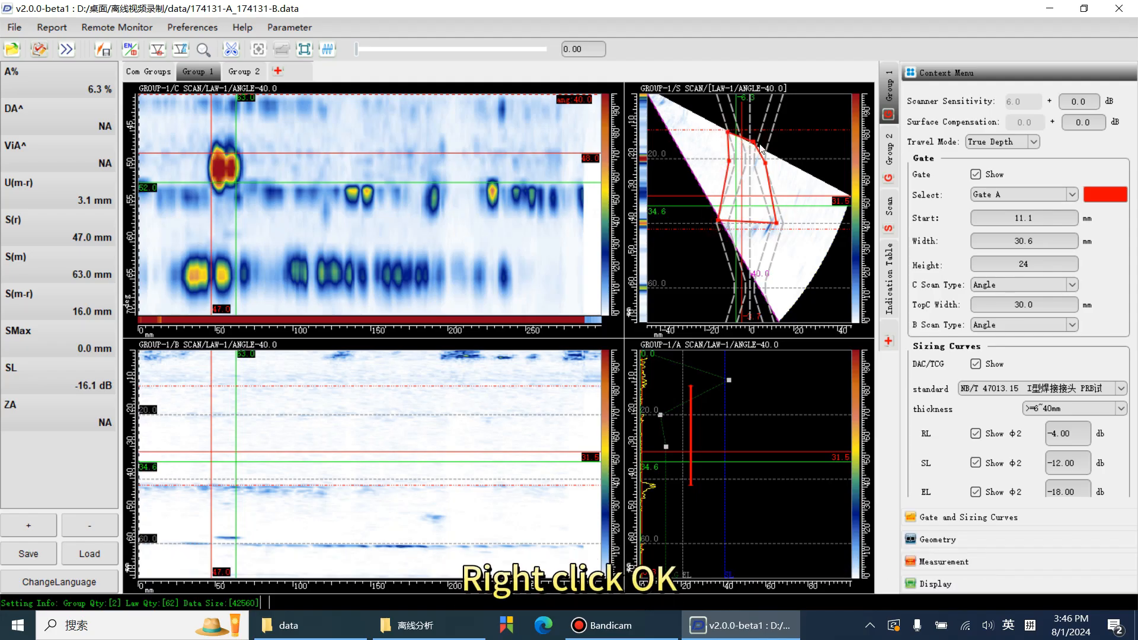
right_click(760, 146)
left_click(778, 174)
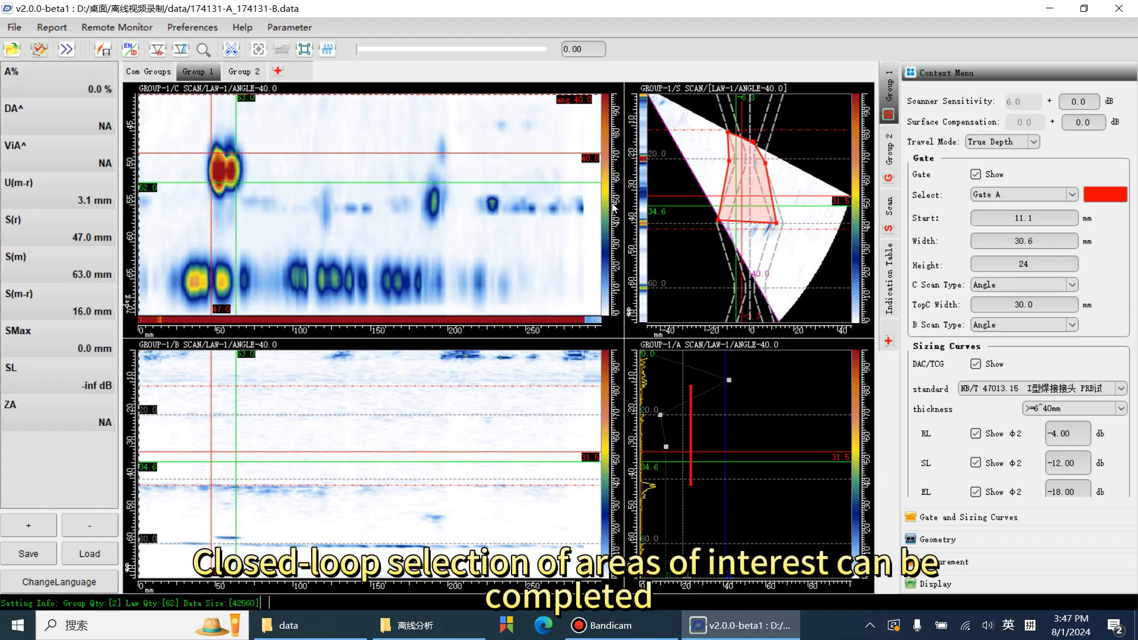
Exit the special-shaped gate selection to restore Group 1's original C-scan, staying on the Group 1 views.
right_click(787, 187)
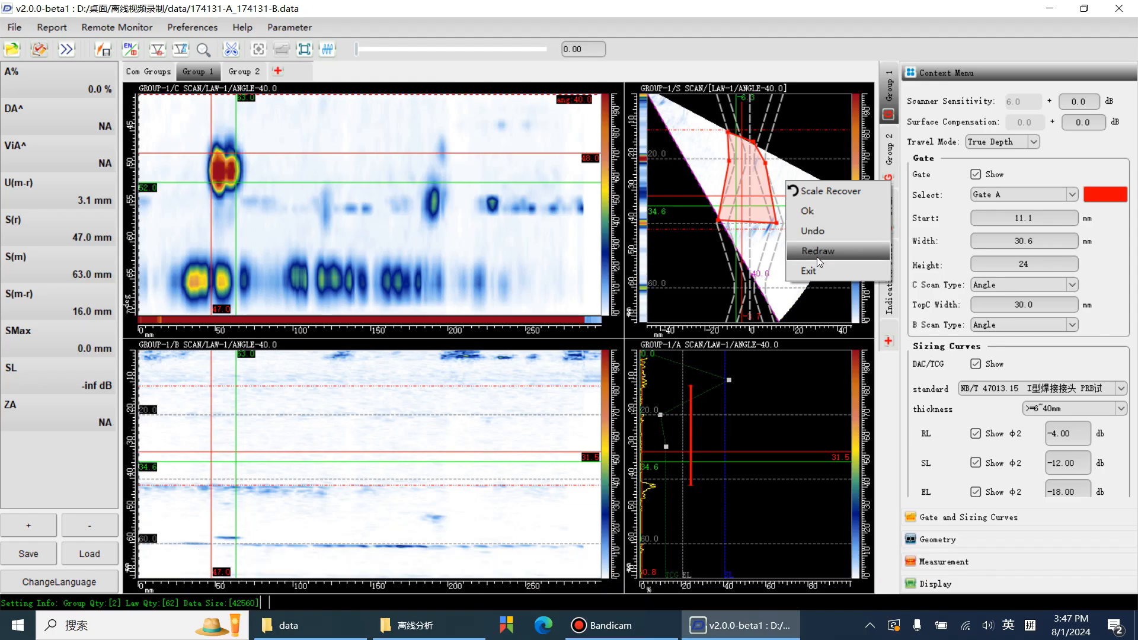
left_click(821, 273)
left_click(210, 74)
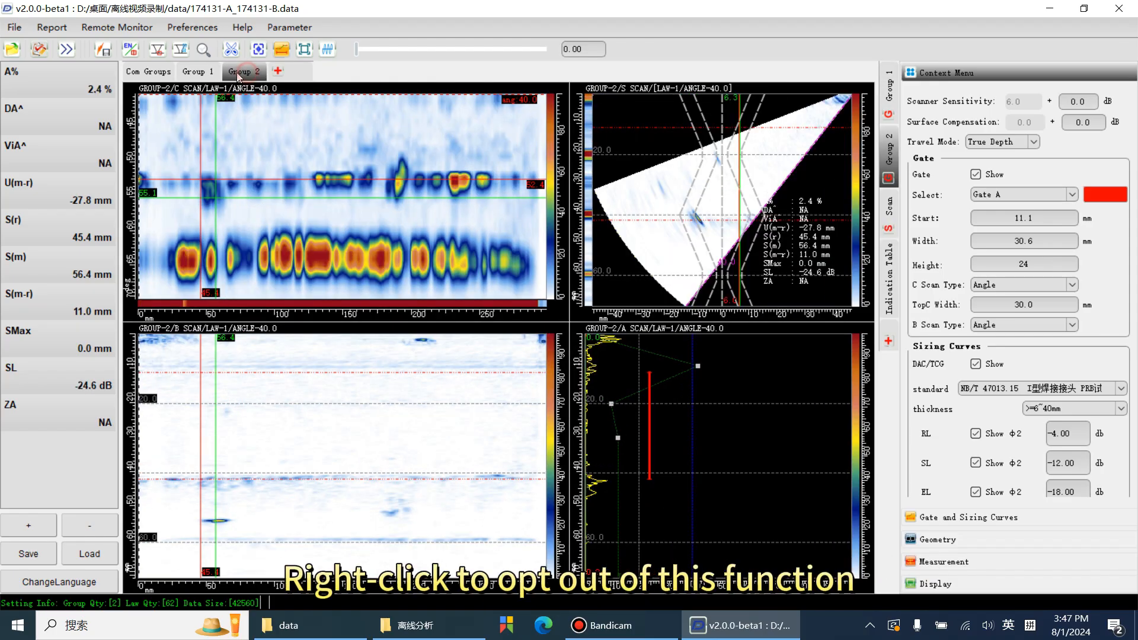
left_click(211, 73)
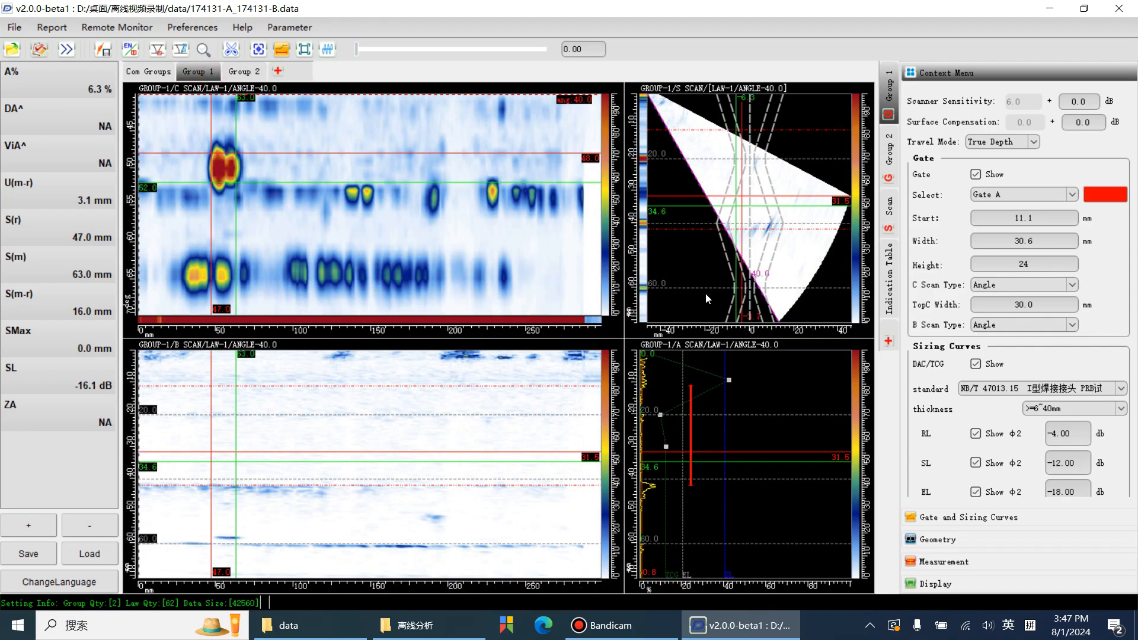
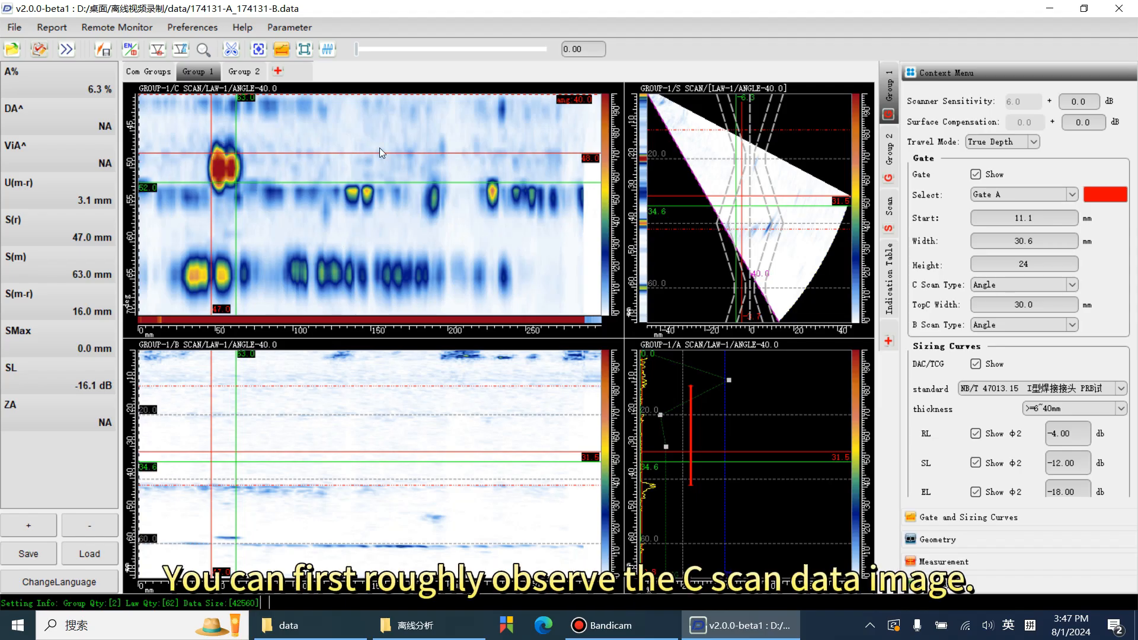
With the C-scan in data mode, place Group 1's scan cursor at 55 mm and the angle line at 49° on the strongest indication.
right_click(319, 197)
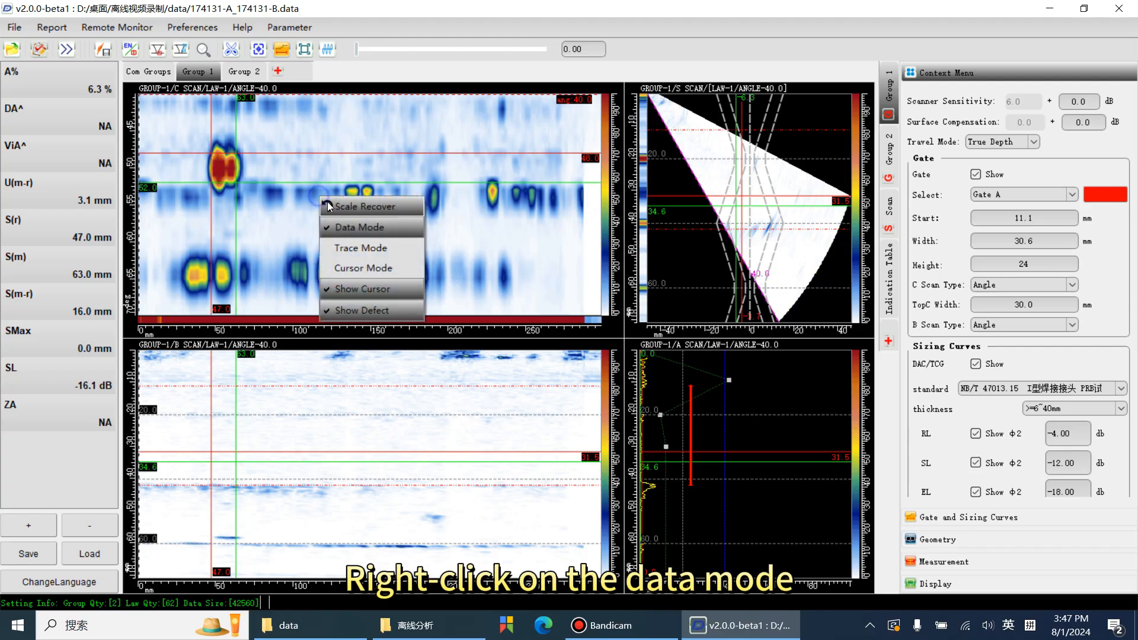
left_click(297, 227)
left_click_drag(296, 226, 393, 207)
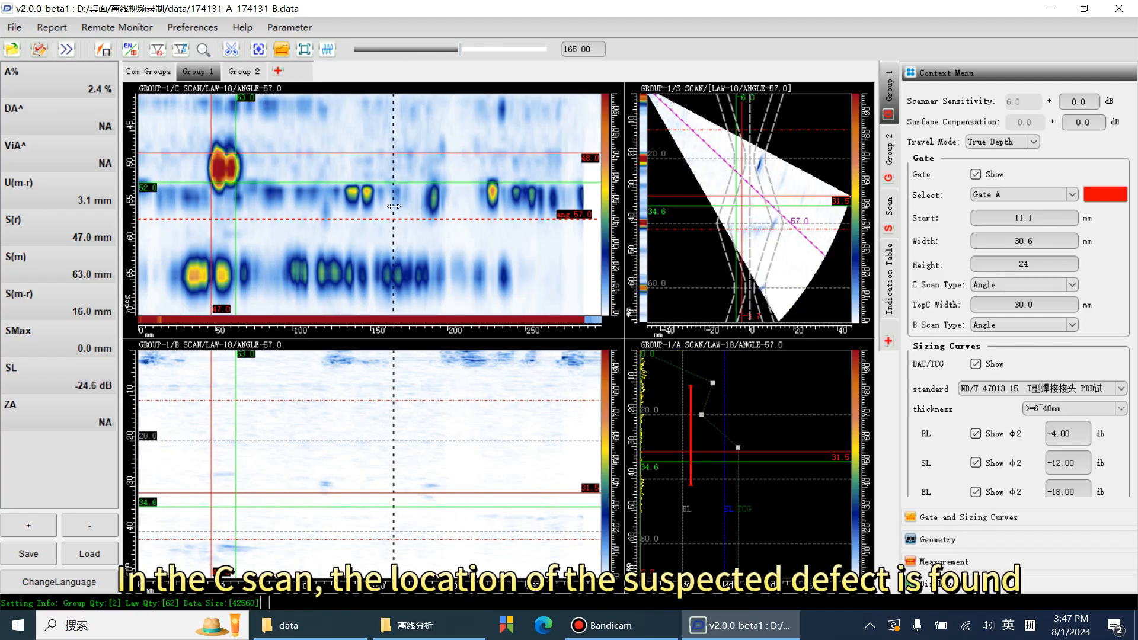
left_click(223, 167)
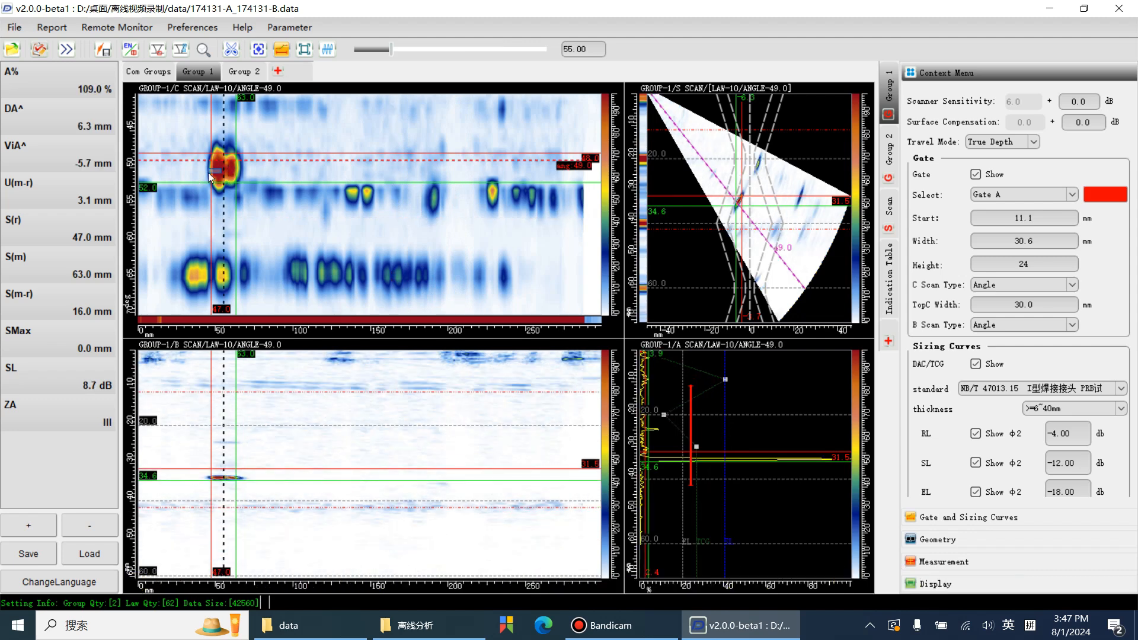
Hide the measurement cursors in Group 1's views and move the scan cursor to 184 mm.
right_click(359, 200)
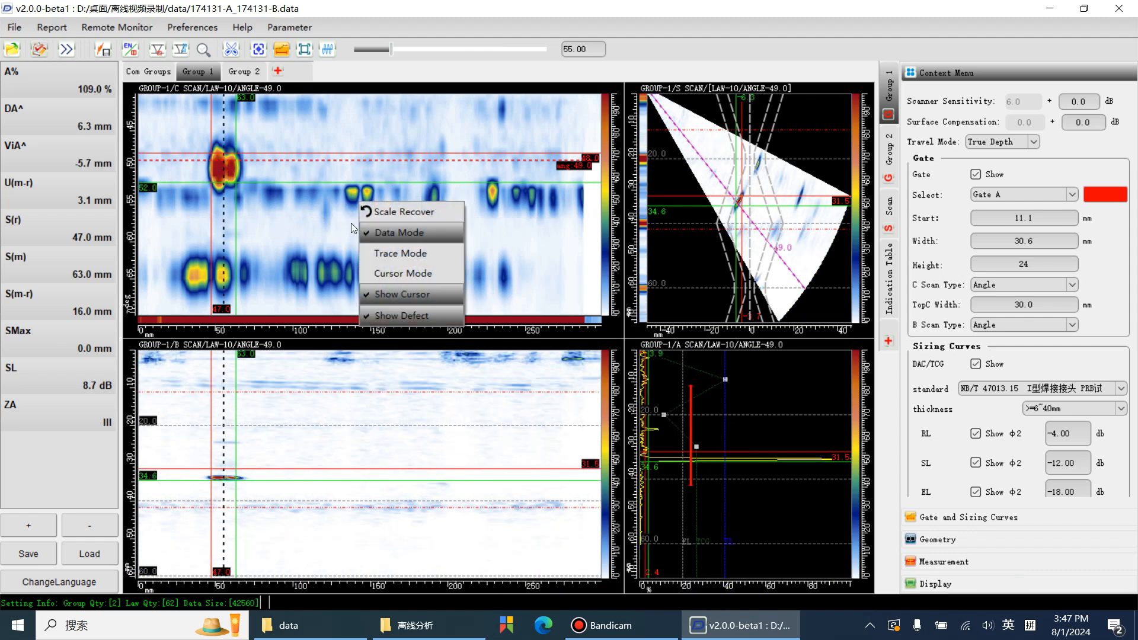
left_click(393, 296)
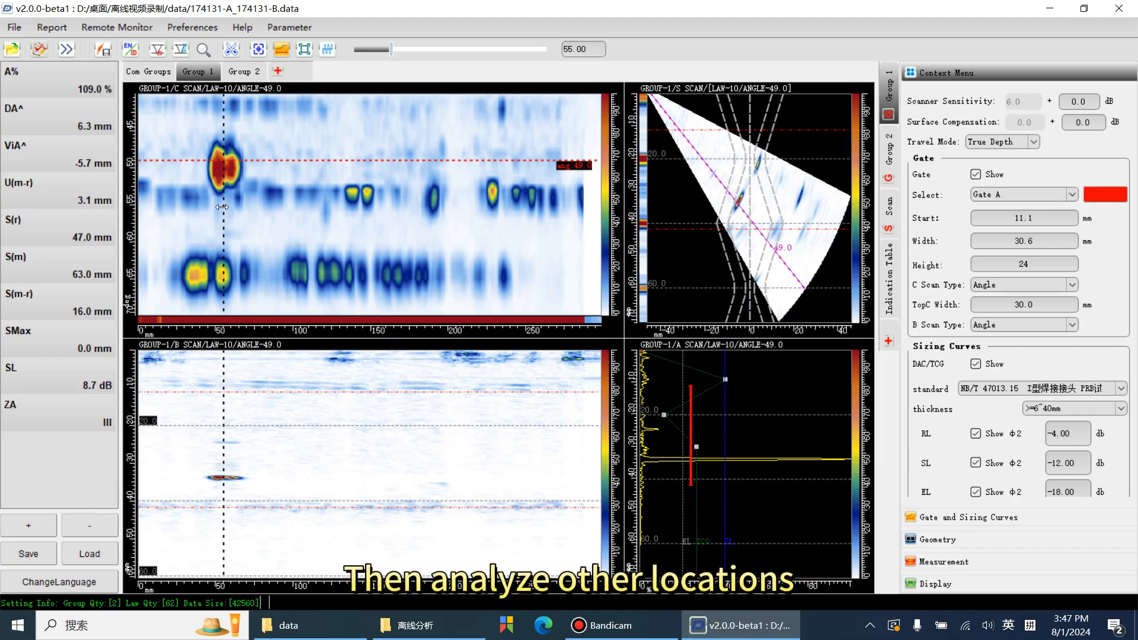
left_click_drag(224, 210, 424, 180)
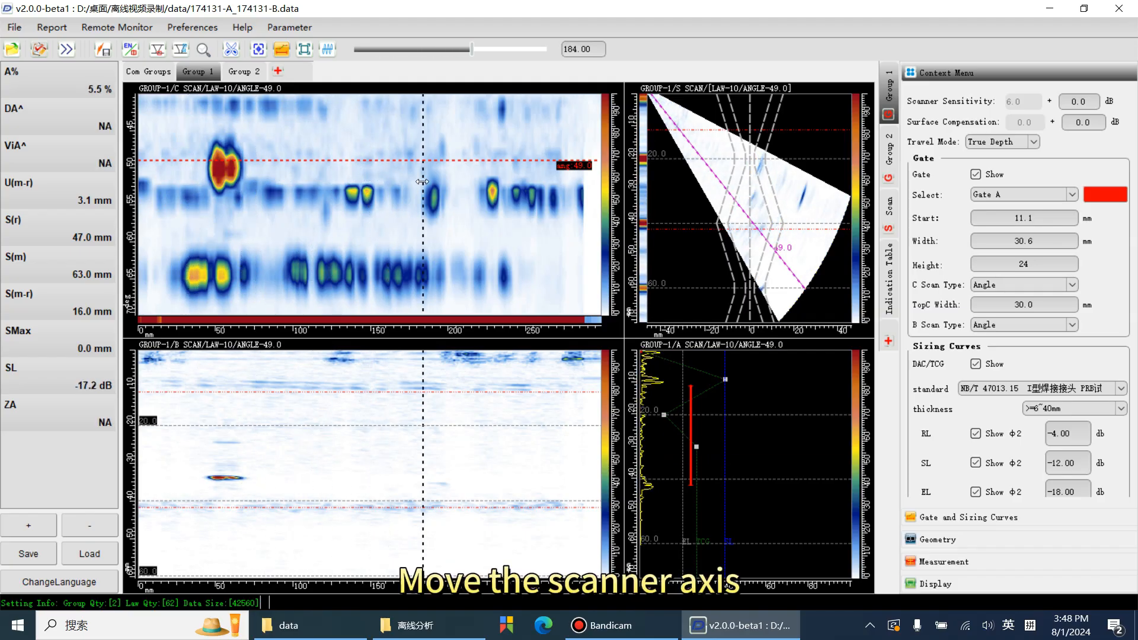
Place Group 2's scan cursor at 130 mm and angle line at 61°, and enlarge the S-scan around the weld reinforcement signal.
left_click(244, 71)
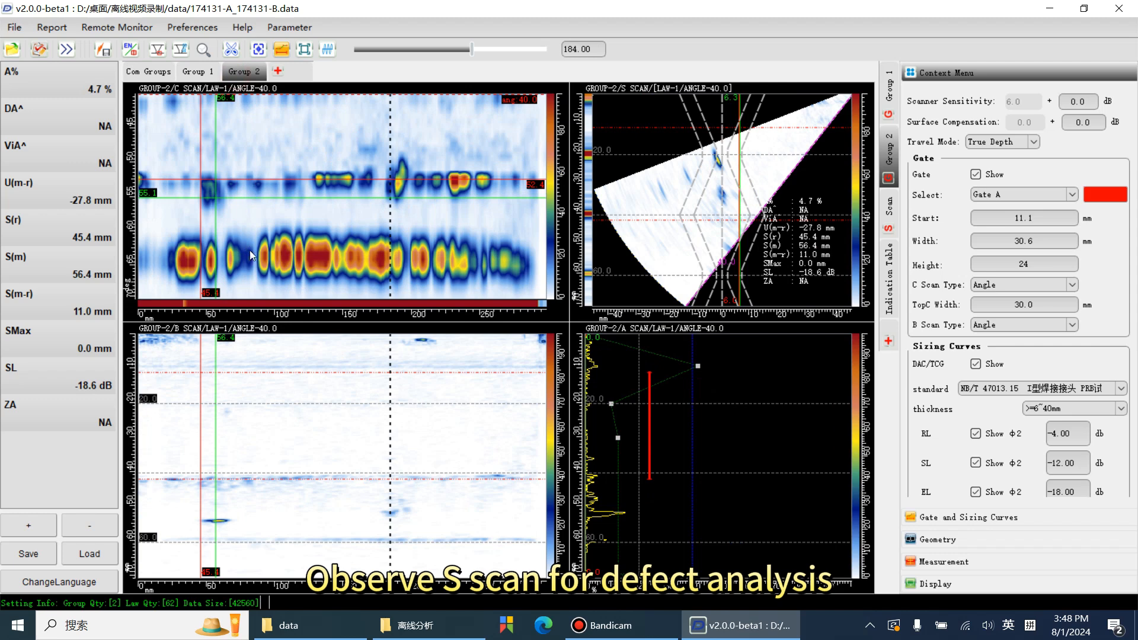
double_click(267, 246)
left_click_drag(277, 246, 317, 227)
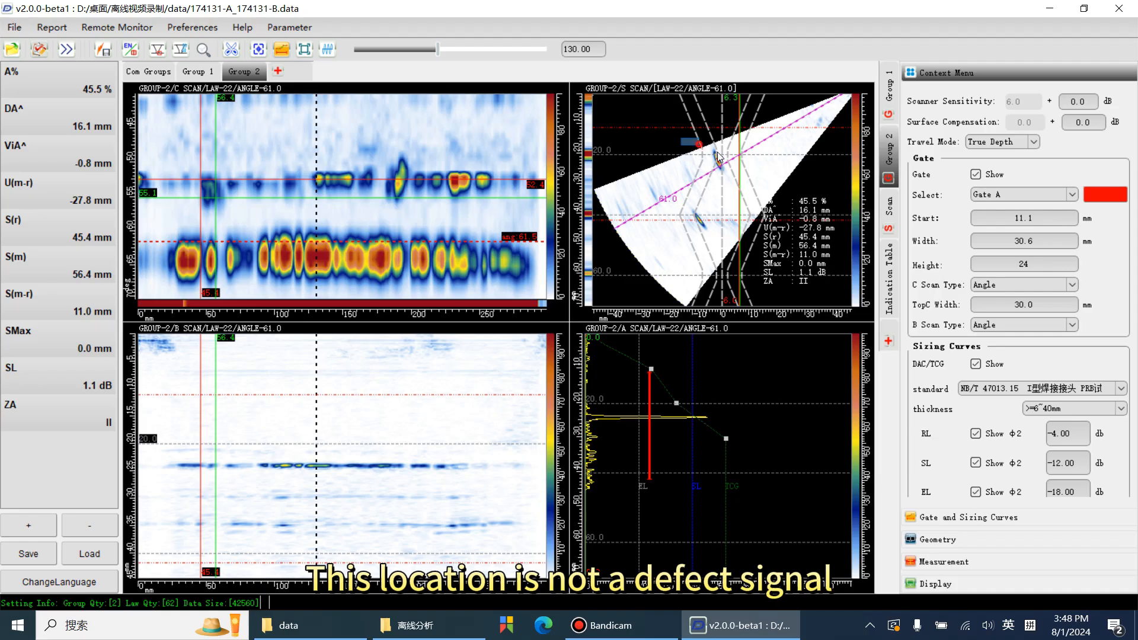
left_click_drag(681, 138, 795, 212)
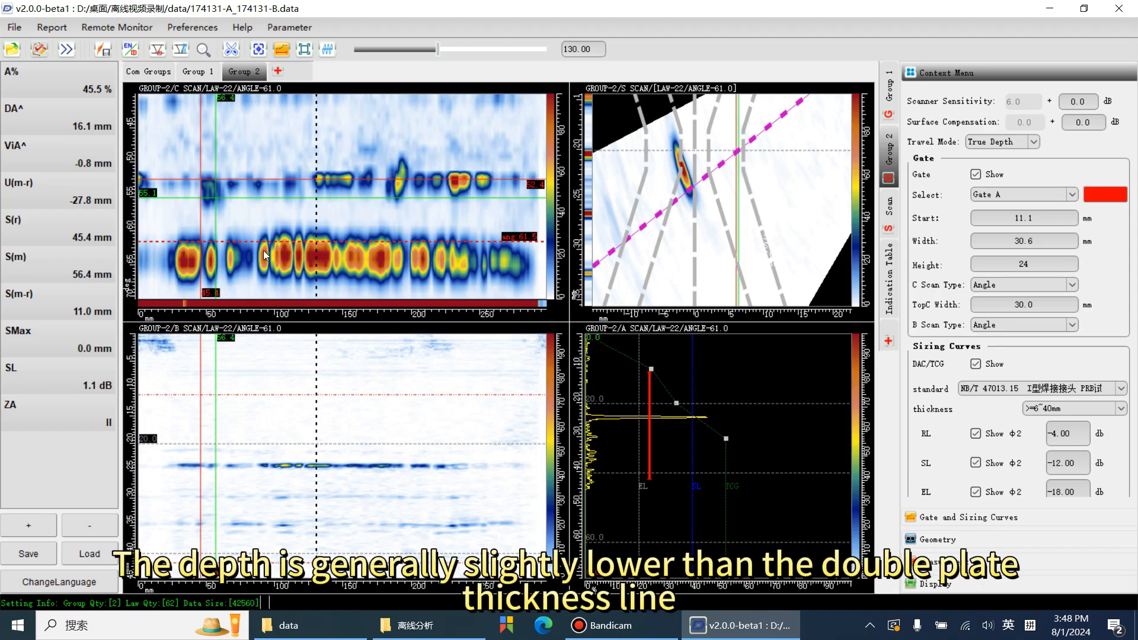
left_click_drag(156, 219, 525, 290)
right_click(409, 243)
left_click(409, 239)
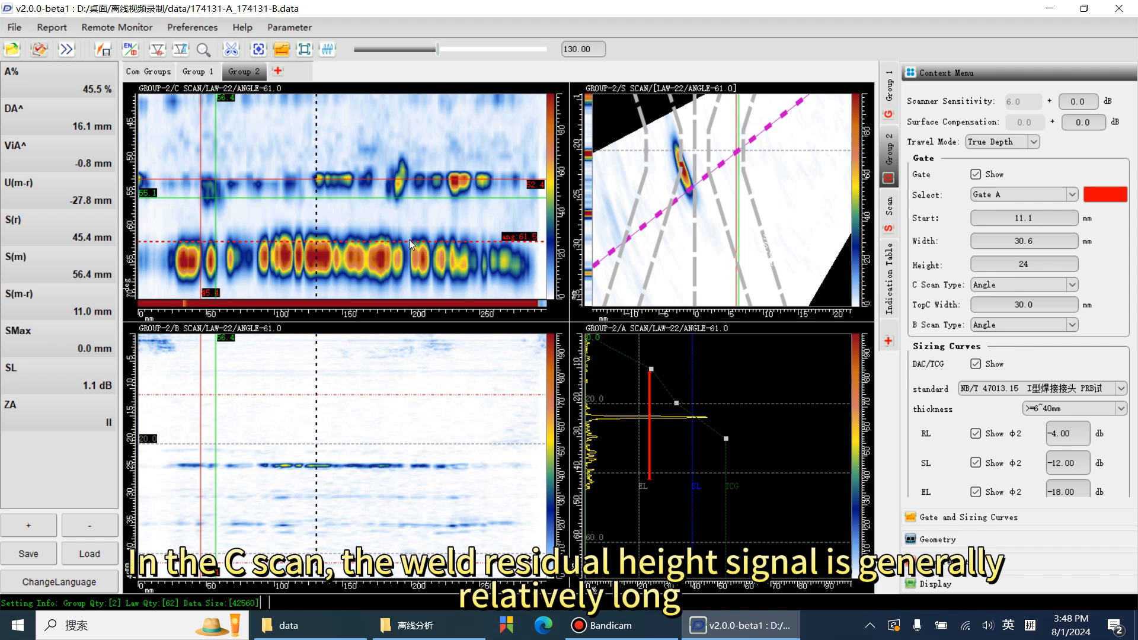
Set Group 2's angle line to 64° through the enlarged S-scan signal and move the scan cursor to 174 mm.
left_click(682, 172)
left_click_drag(315, 228, 356, 229)
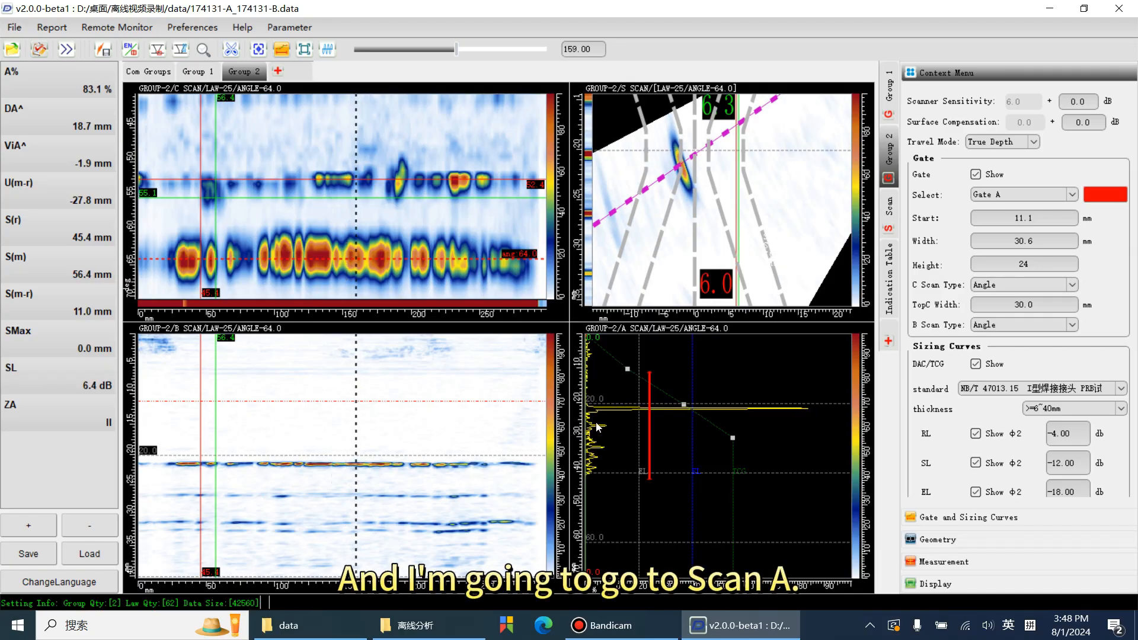
mouse_move(356, 285)
left_mouse_down()
mouse_move(386, 290)
mouse_move(376, 291)
left_mouse_up()
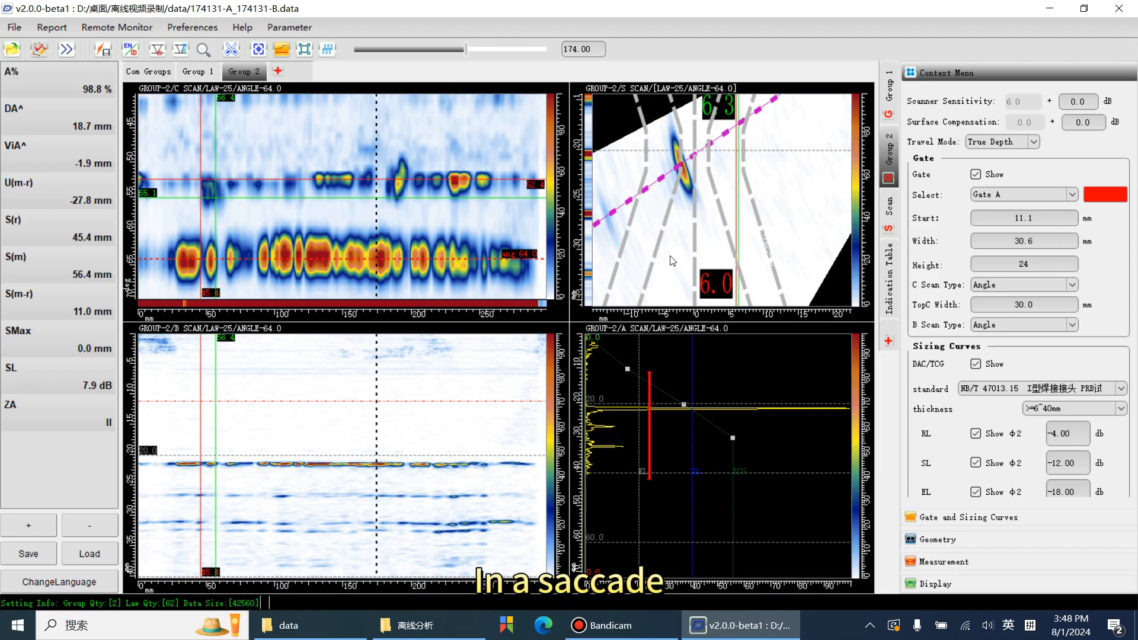
Restore Group 2's S-scan to its full scale and move the angle line to 55°.
right_click(691, 181)
left_click(705, 190)
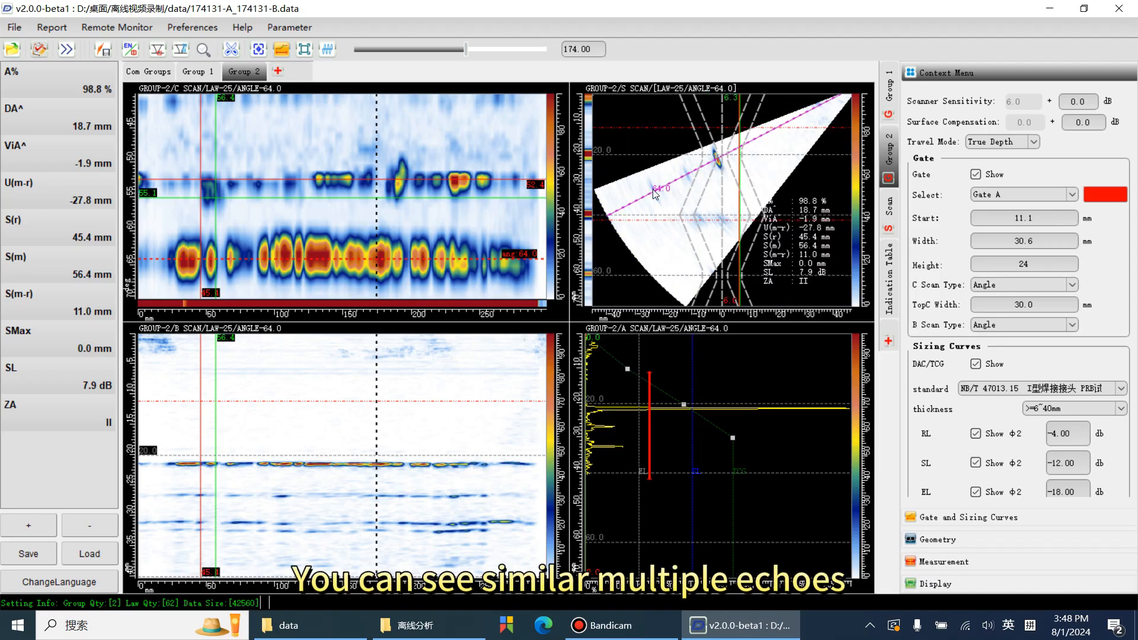
left_click_drag(655, 194, 684, 214)
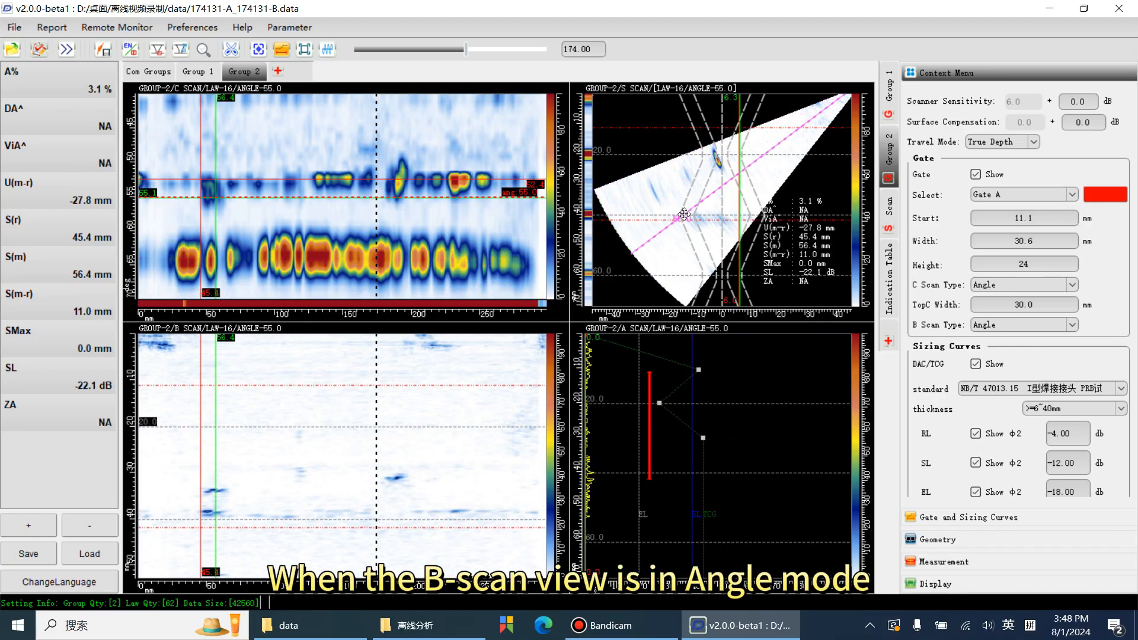
Inspect the B-scan signals at 55° by positioning Group 2's scan cursor at 56, 192, 117 and finally 54 mm.
left_click(215, 492)
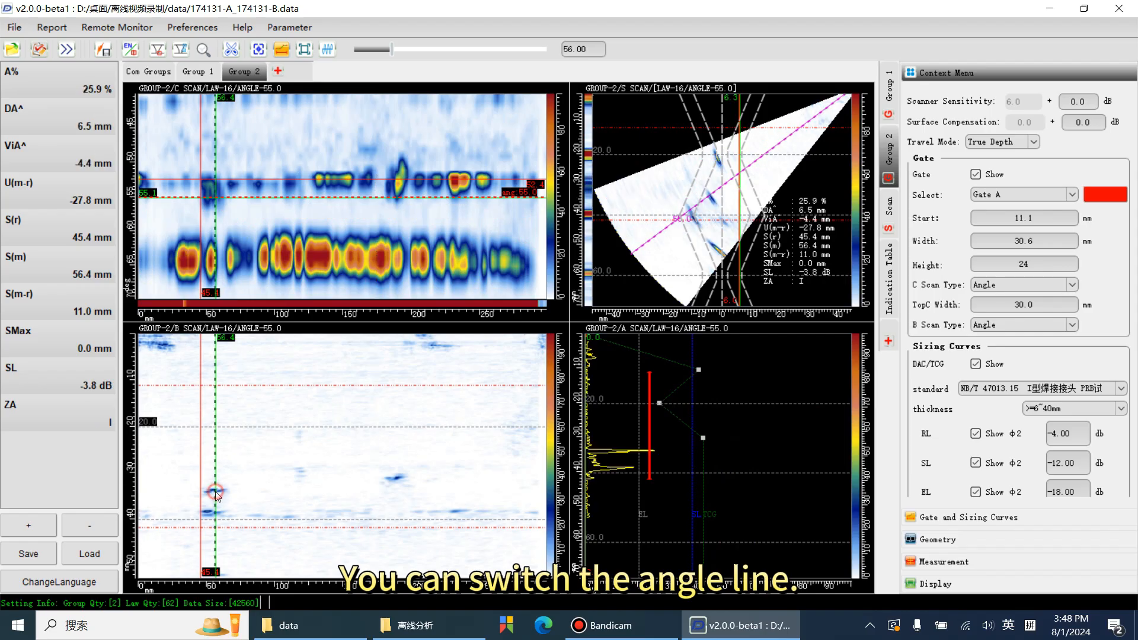
left_click(402, 484)
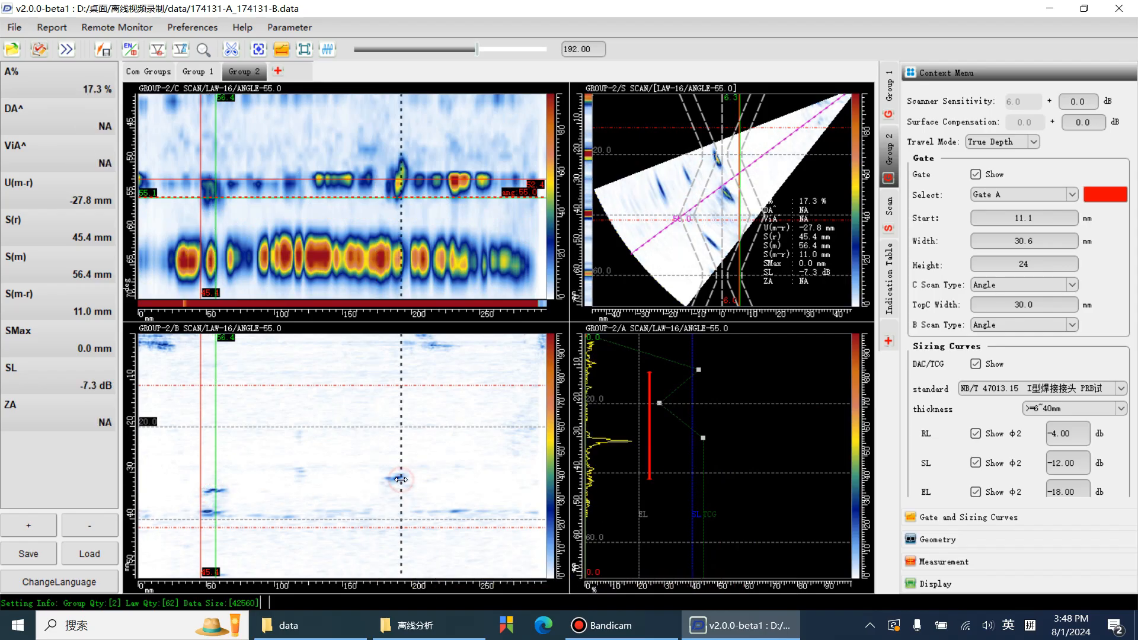
left_click(300, 473)
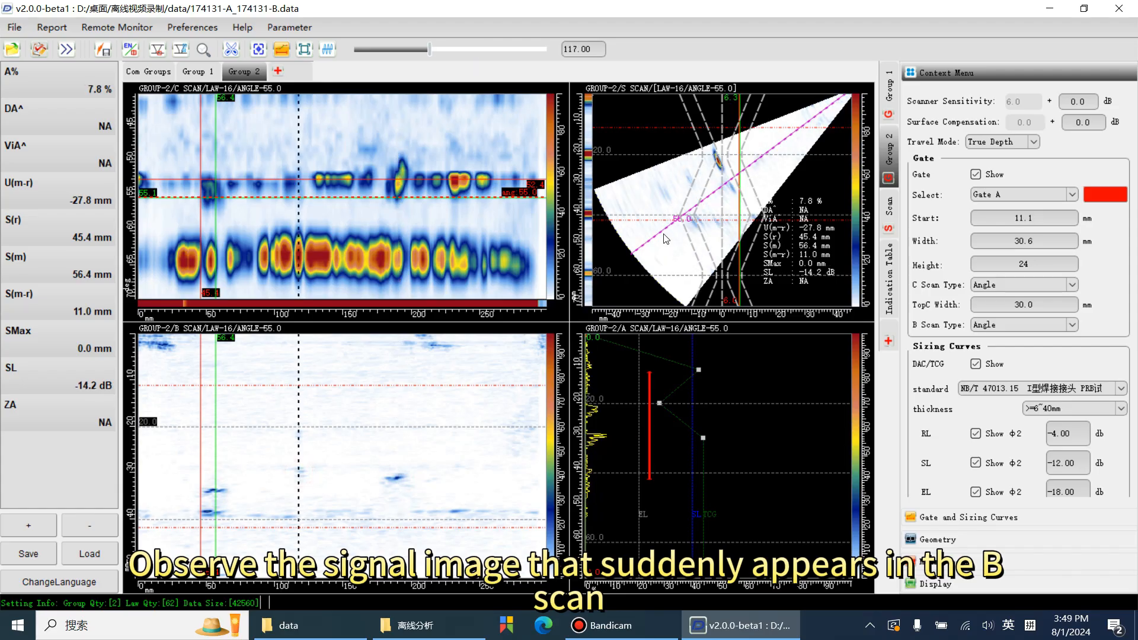
left_click(664, 214)
mouse_move(663, 214)
left_mouse_down()
mouse_move(673, 235)
mouse_move(666, 228)
left_mouse_up()
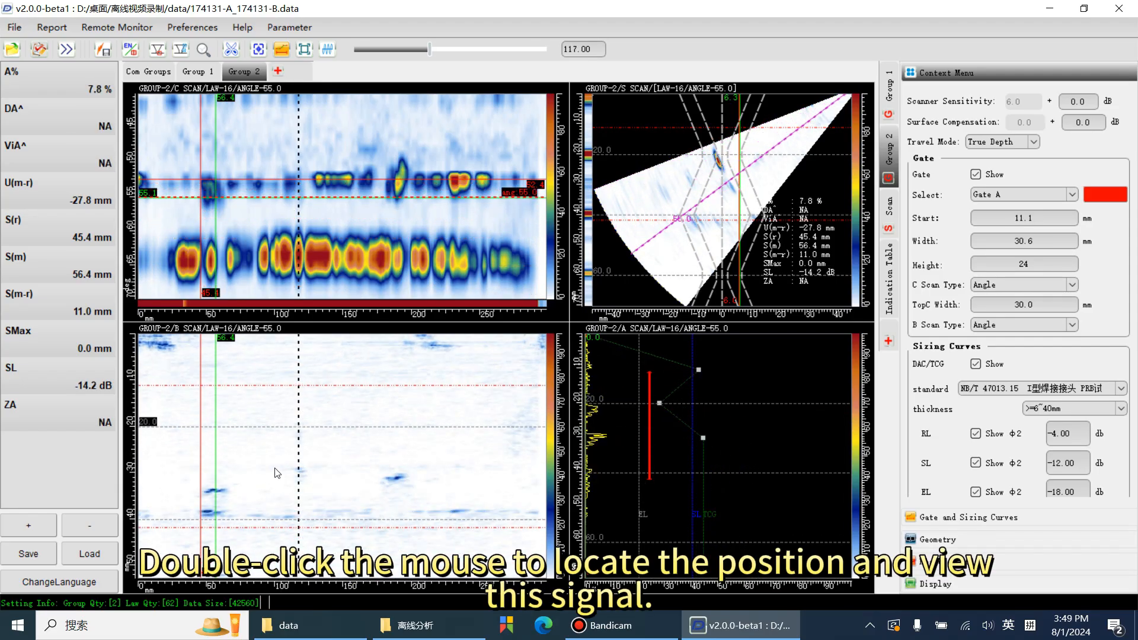
double_click(215, 502)
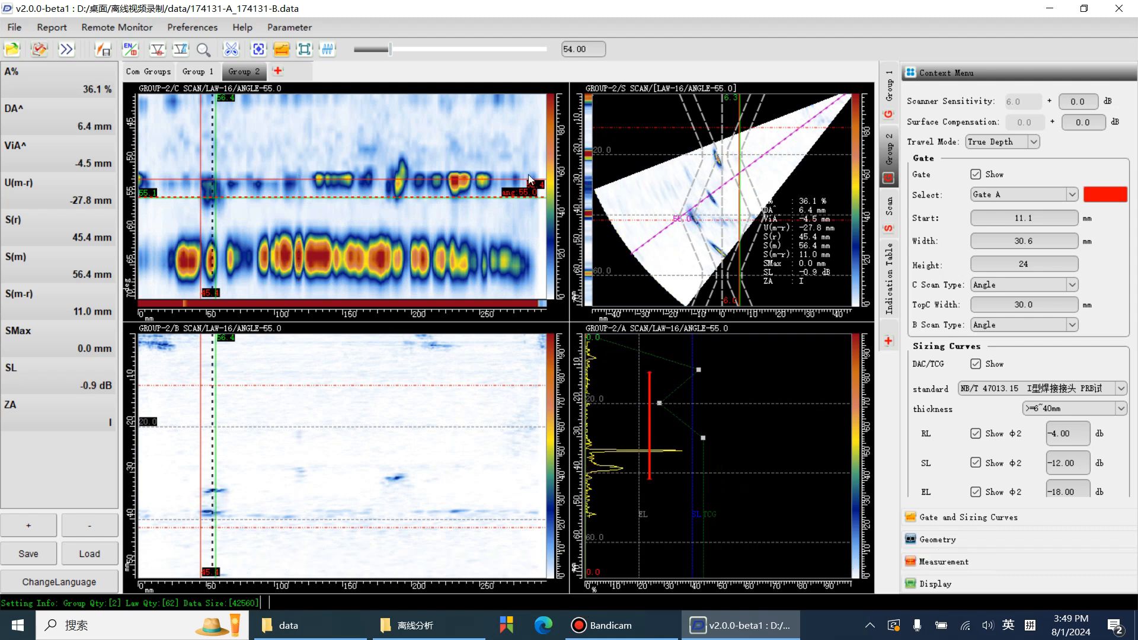
Compare the indication at about 54 mm between Group 1 and Group 2, finishing on Group 1's views.
left_click(207, 72)
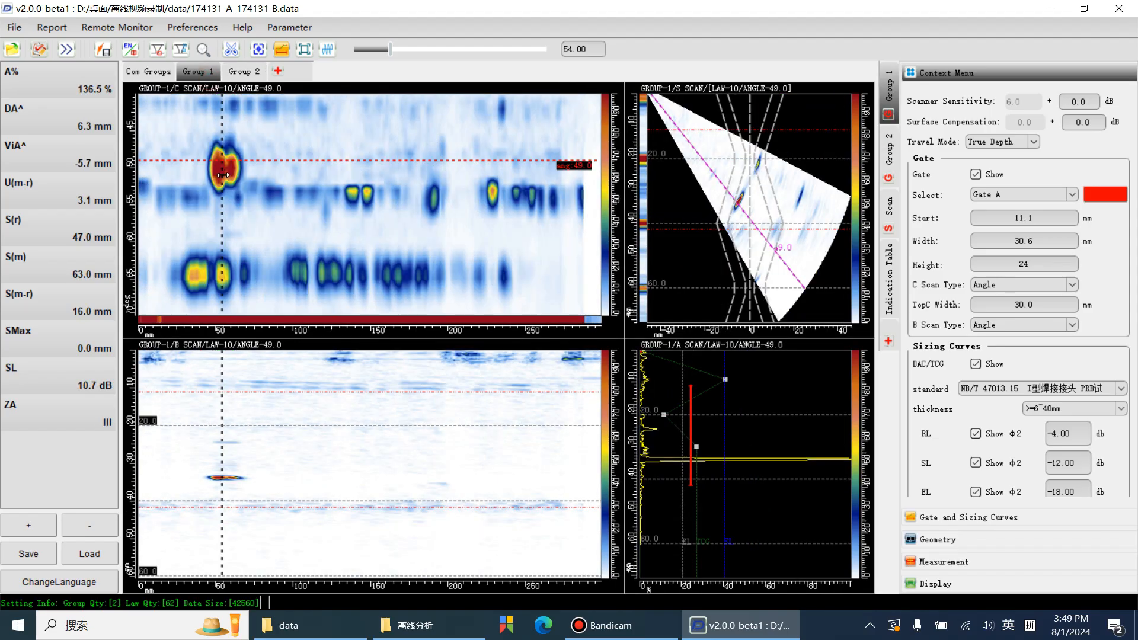
mouse_move(222, 177)
left_mouse_down()
mouse_move(245, 178)
mouse_move(221, 176)
left_mouse_up()
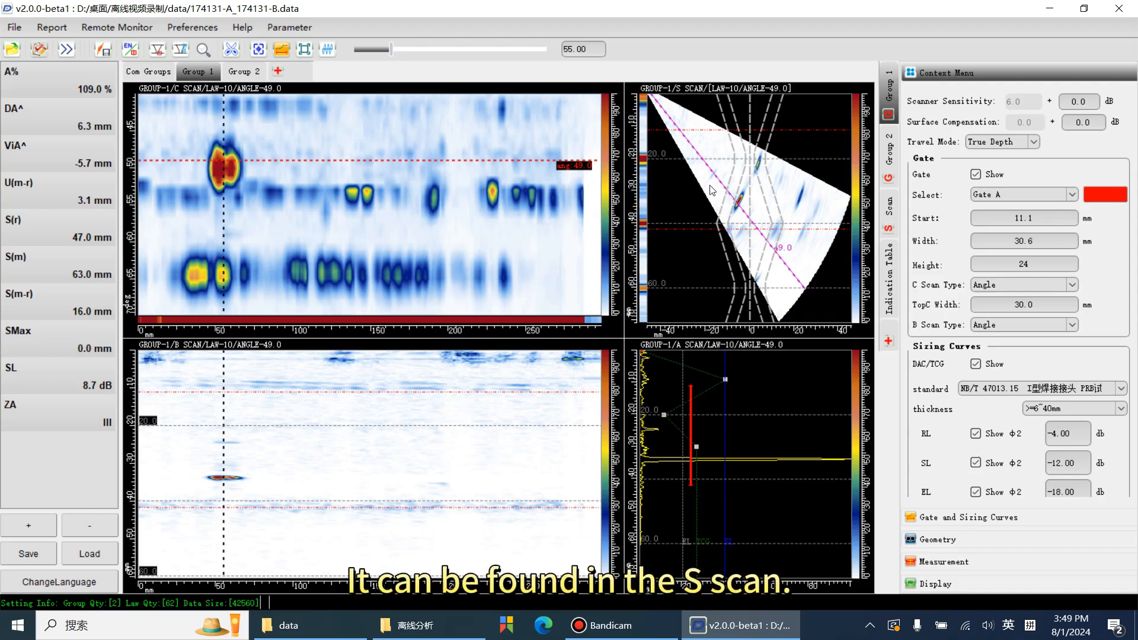
left_click(243, 71)
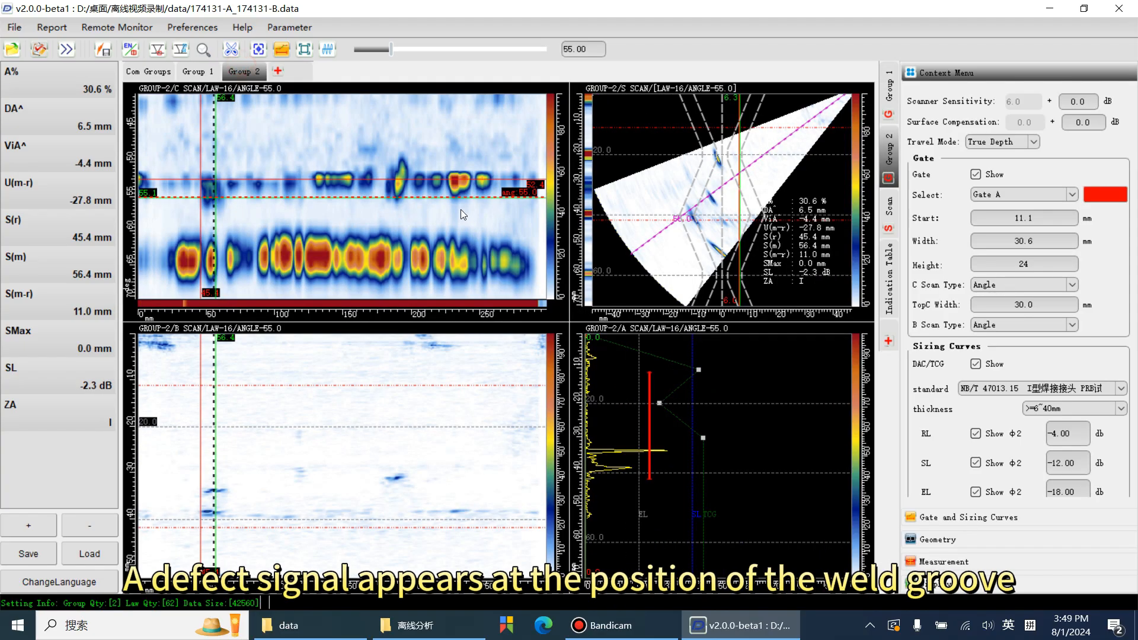
left_click_drag(214, 159, 212, 160)
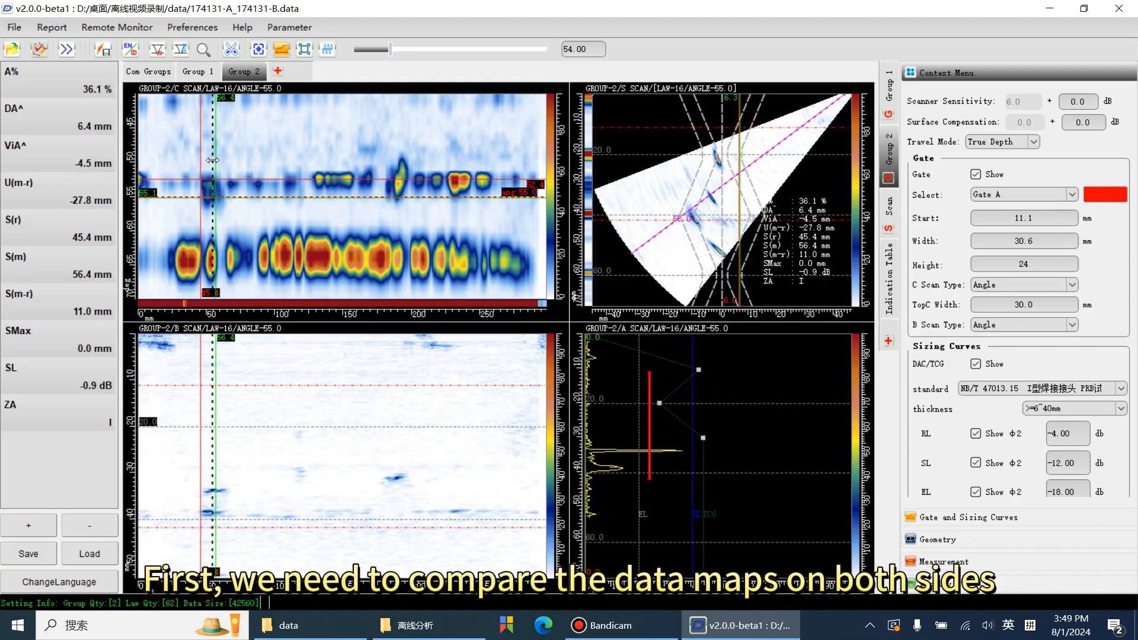
left_click(198, 71)
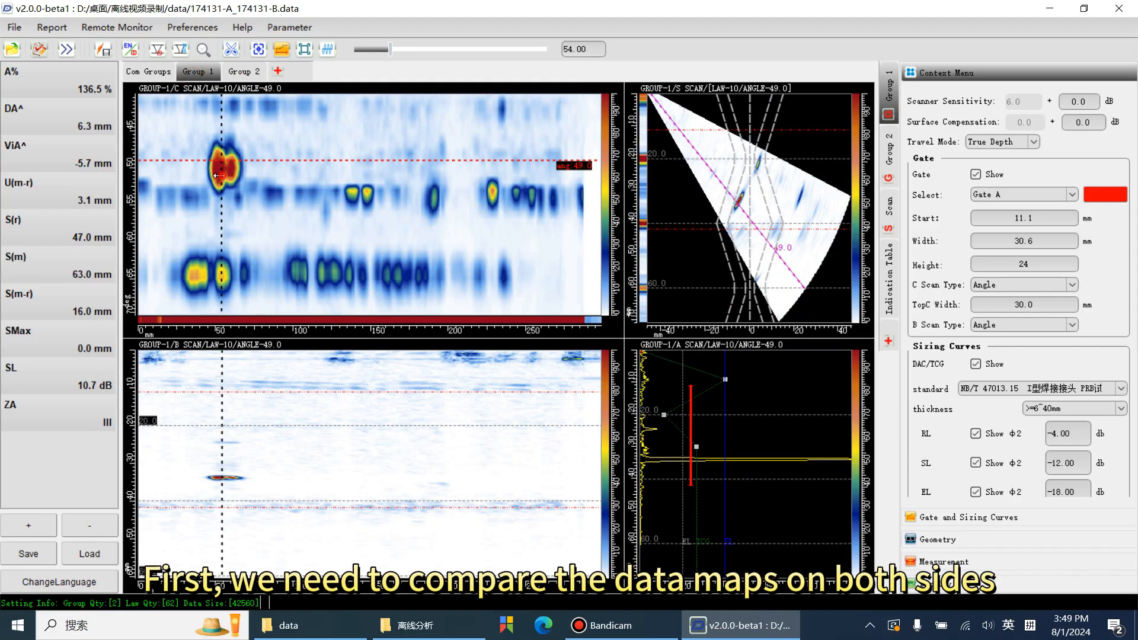
mouse_move(221, 176)
left_mouse_down()
mouse_move(208, 176)
mouse_move(222, 176)
left_mouse_up()
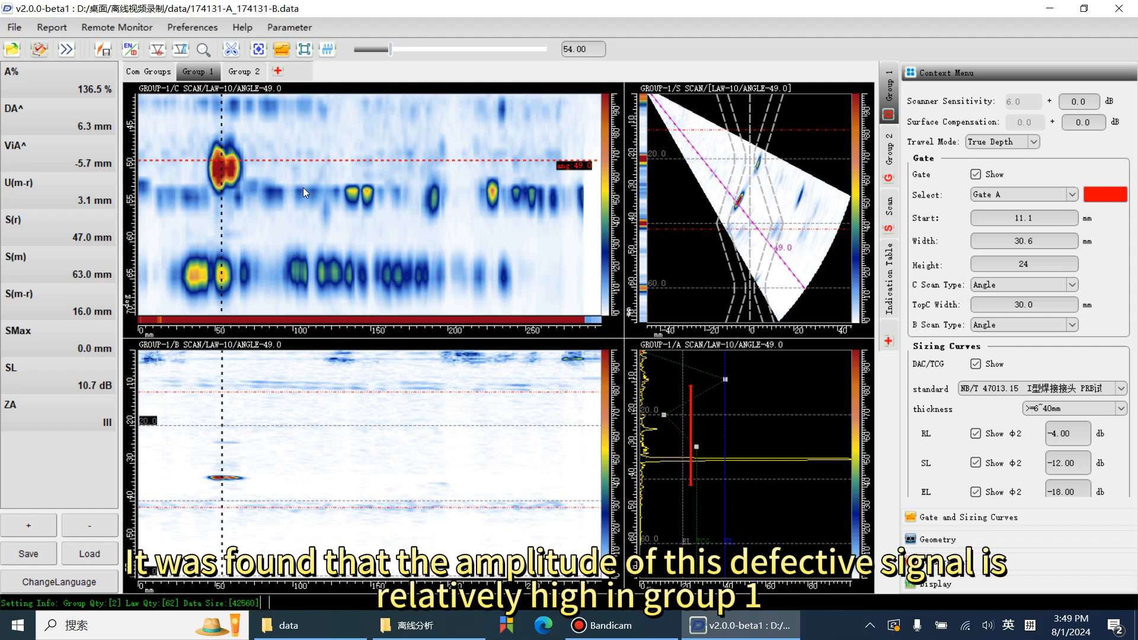
Position Group 1's scan cursor at 52 mm and the angle line at 50° on the peak of the defect echo.
left_click(218, 169)
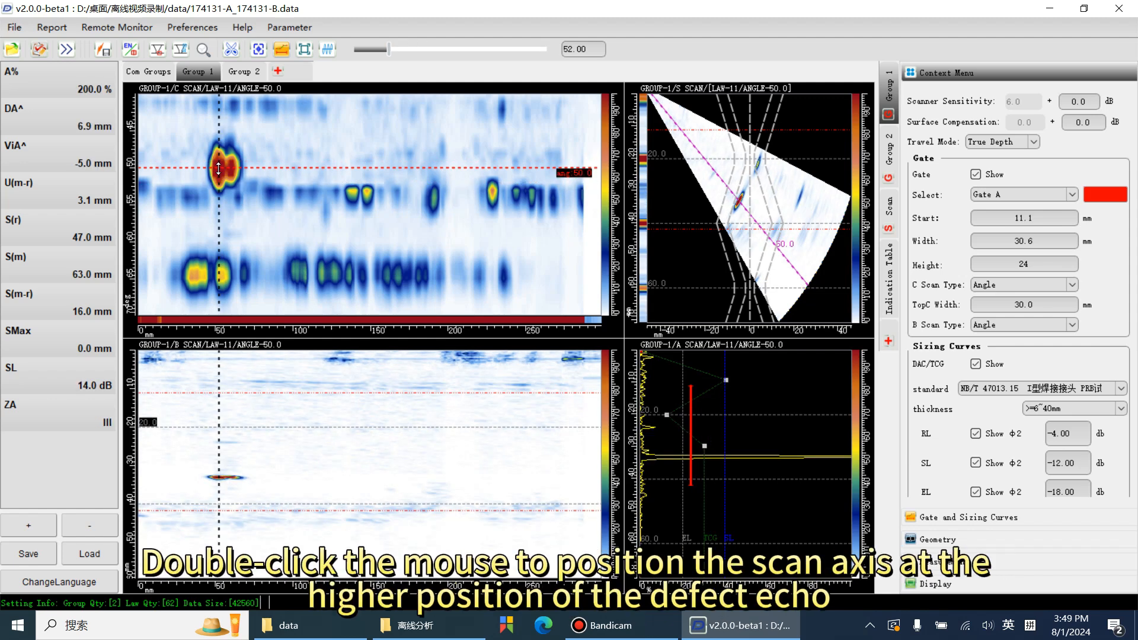
double_click(218, 169)
key("Right")
key("Right")
key("Right")
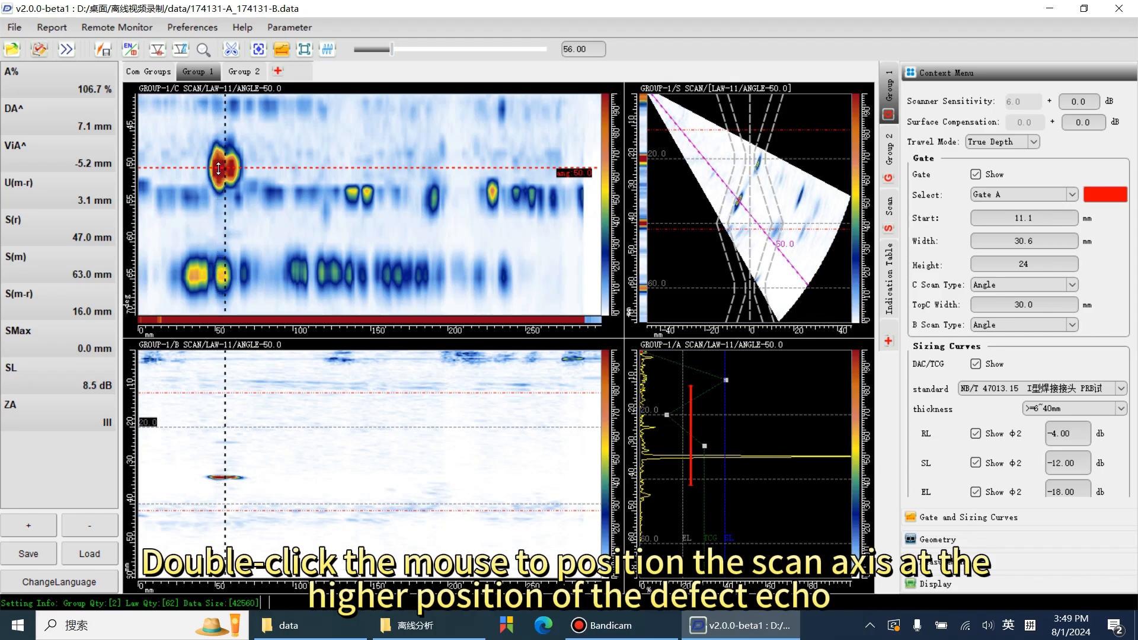
key("Left")
key("Left")
key("Left")
key("Left")
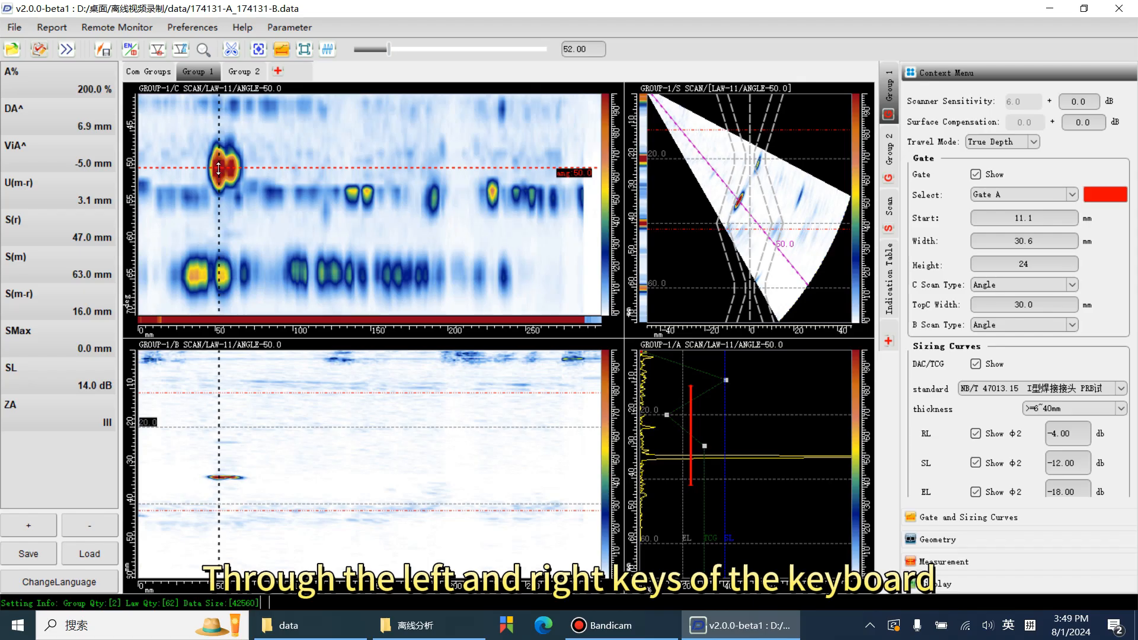
Check the scan positions and angles next to 52 mm and 50° for the defect's highest echo, ending back at 50°.
key("Right")
key("Right")
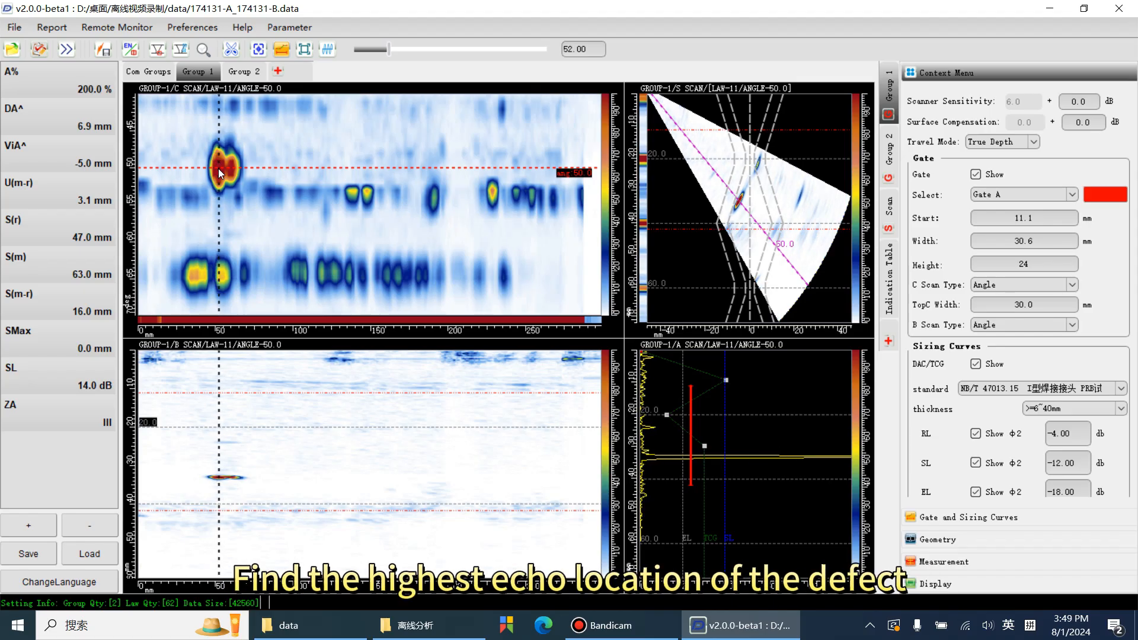
key("Down")
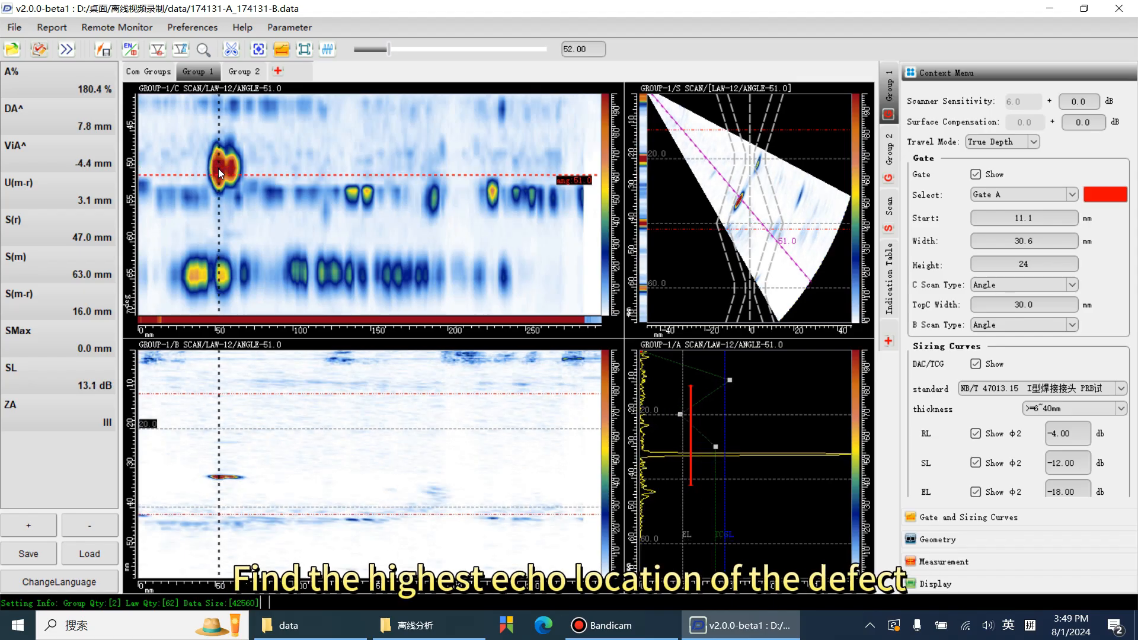
key("Up")
key("Up")
key("Down")
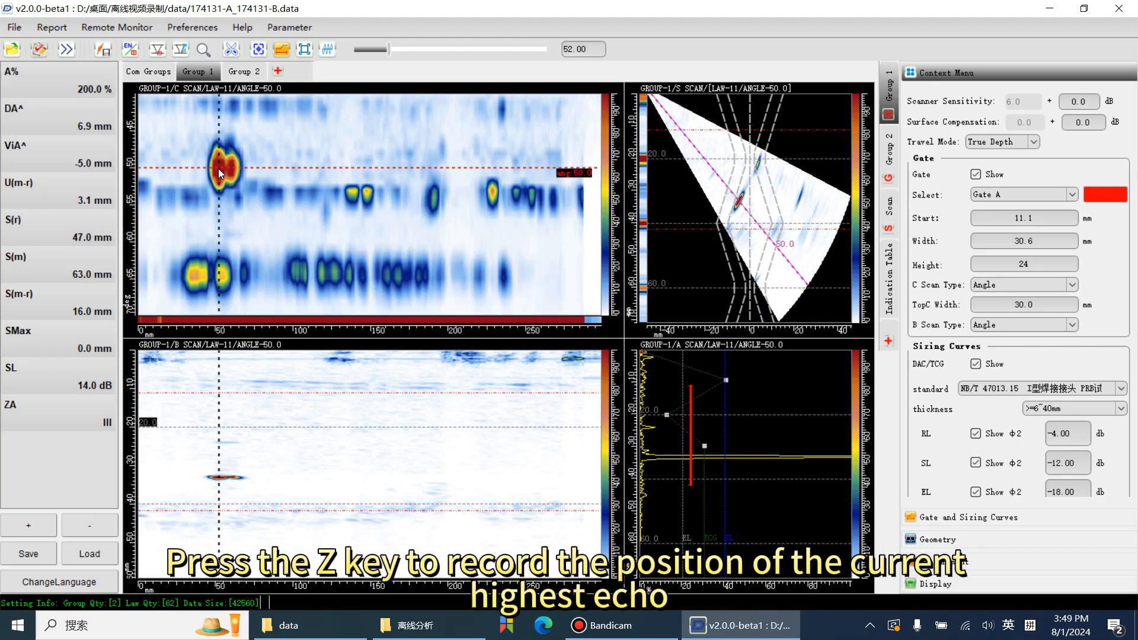
Store the current law and scan position at 52 mm and 50° as the defect's highest echo.
key("z")
key("Return")
key("z")
key("Return")
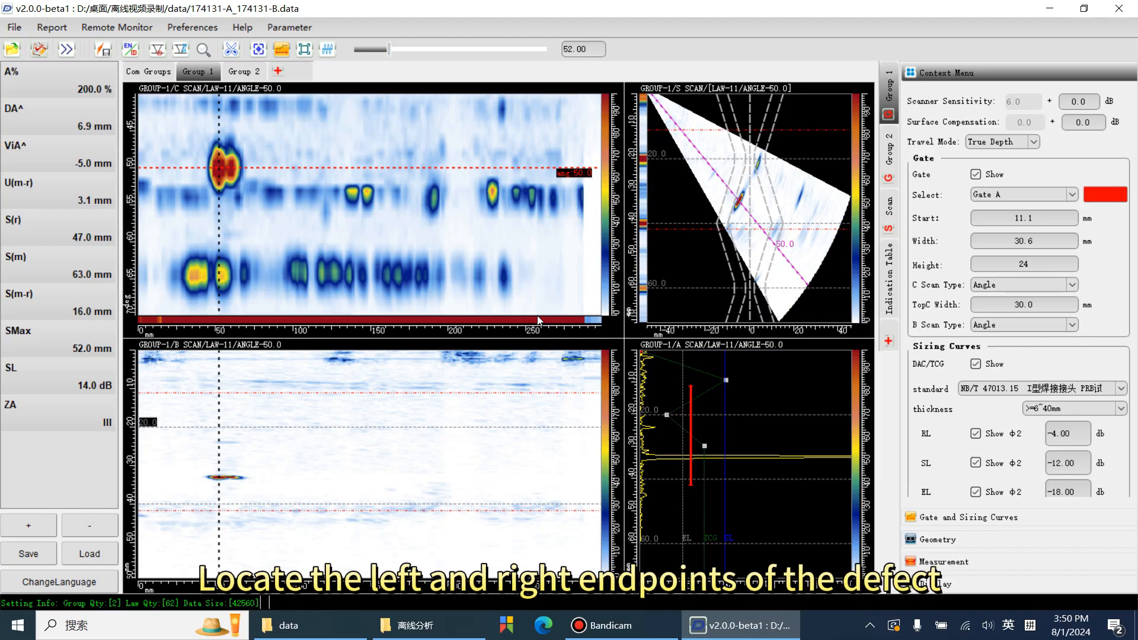
Move Group 1's scan cursor to the defect's lower-scan end at 48 mm and show the measurement cursors.
key("Left")
key("Left")
key("Left")
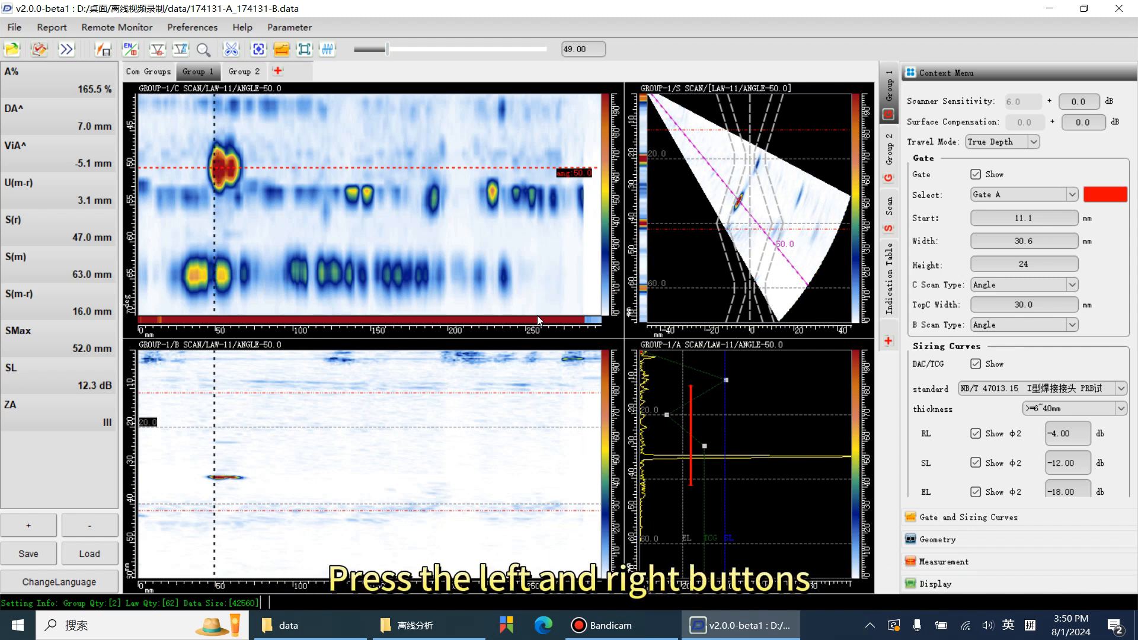
key("Left")
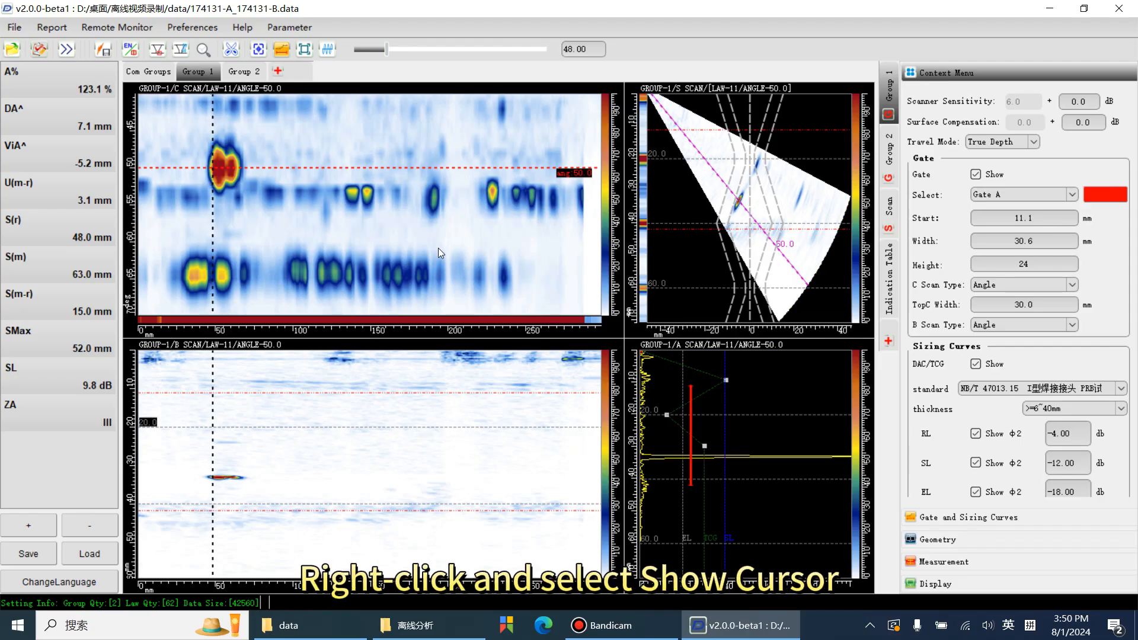
right_click(268, 213)
left_click(299, 308)
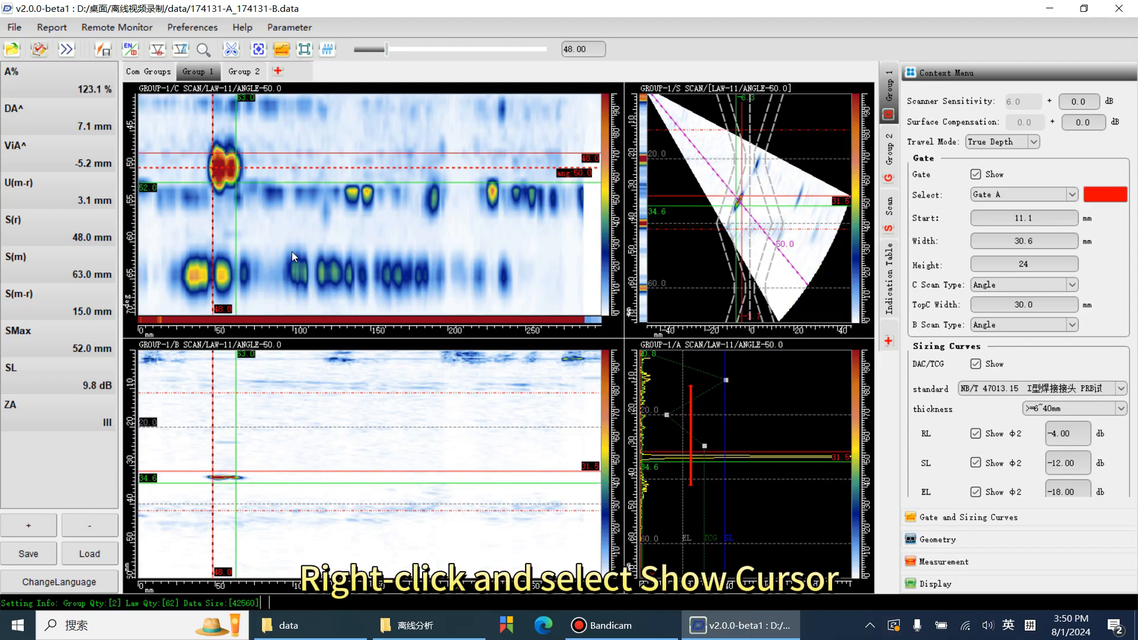
Step the scan cursor from 48 mm to the 52 mm peak and back to recheck the echo near the defect's end.
key("Right")
key("Right")
key("Right")
key("Right")
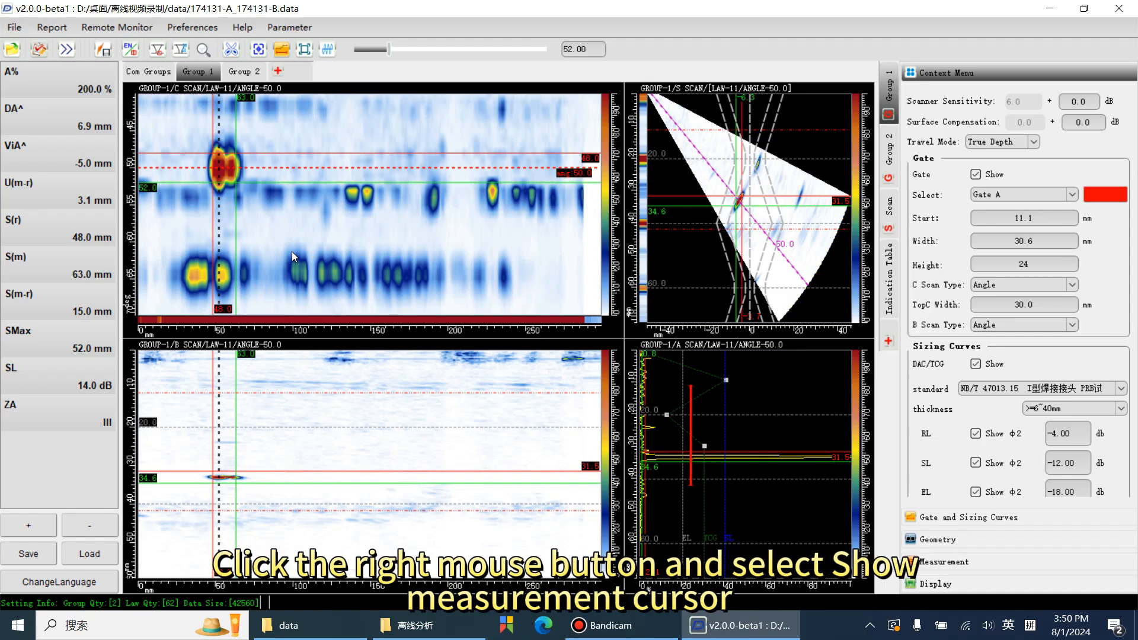
key("Left")
key("Left")
key("Left")
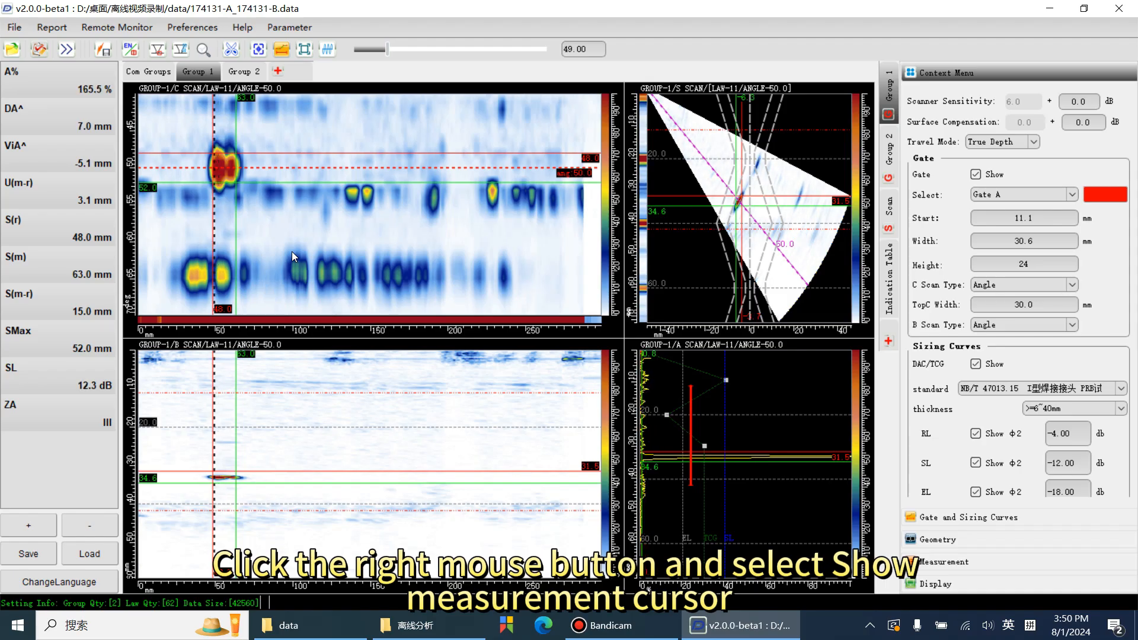
key("Left")
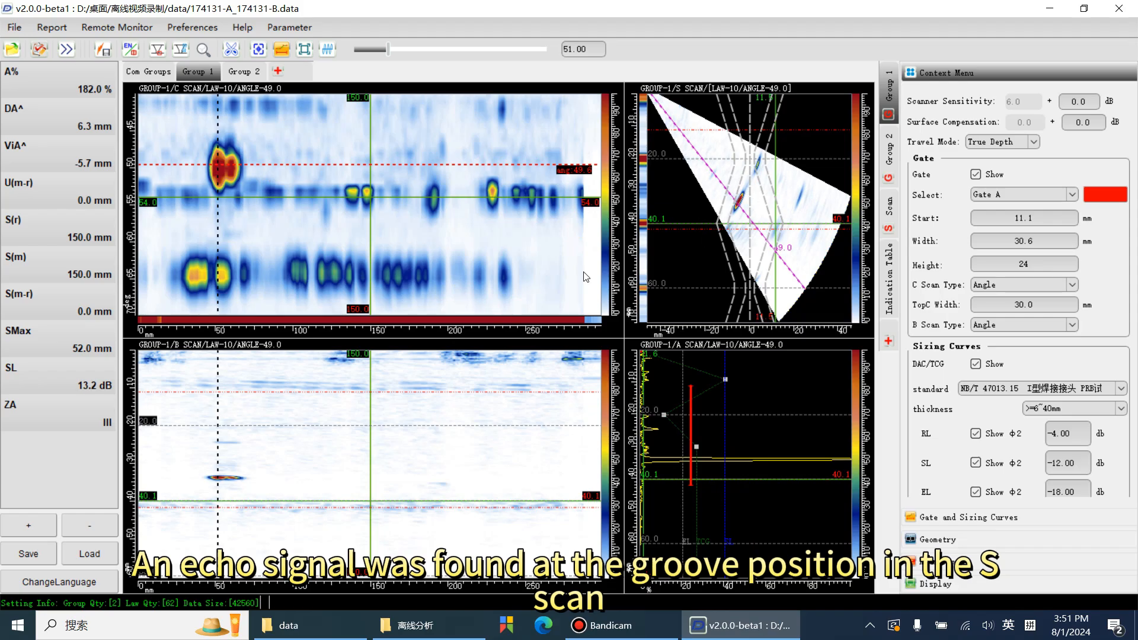
Compare the defect in Groups 2 and 1, and place Group 1's scan cursor at 50 mm and angle line at 50°.
left_click(248, 72)
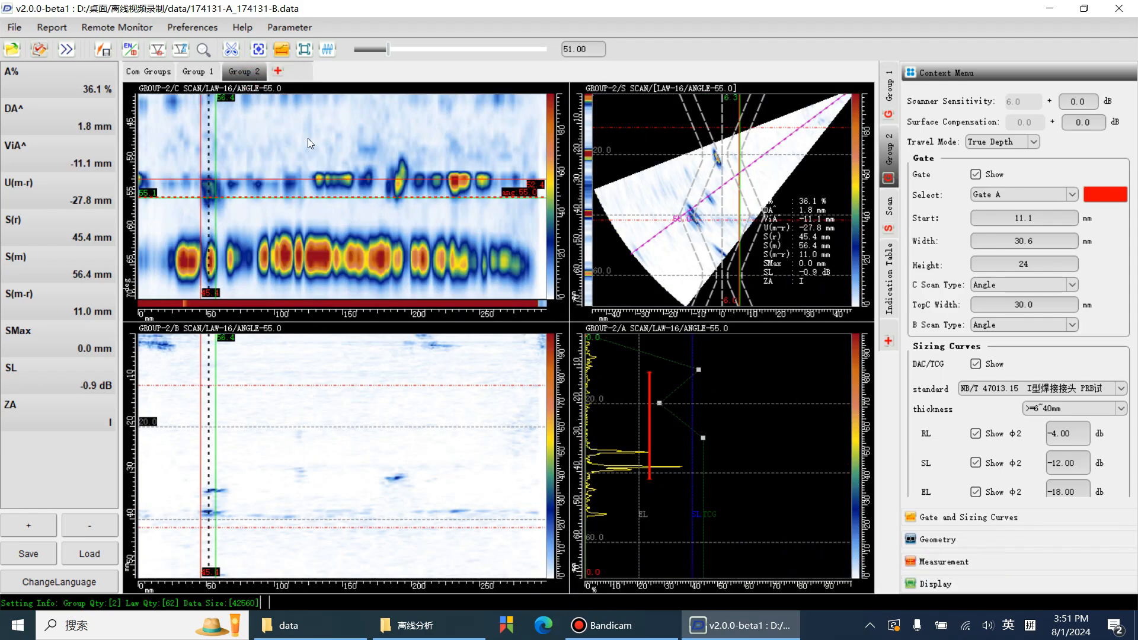
left_click(199, 71)
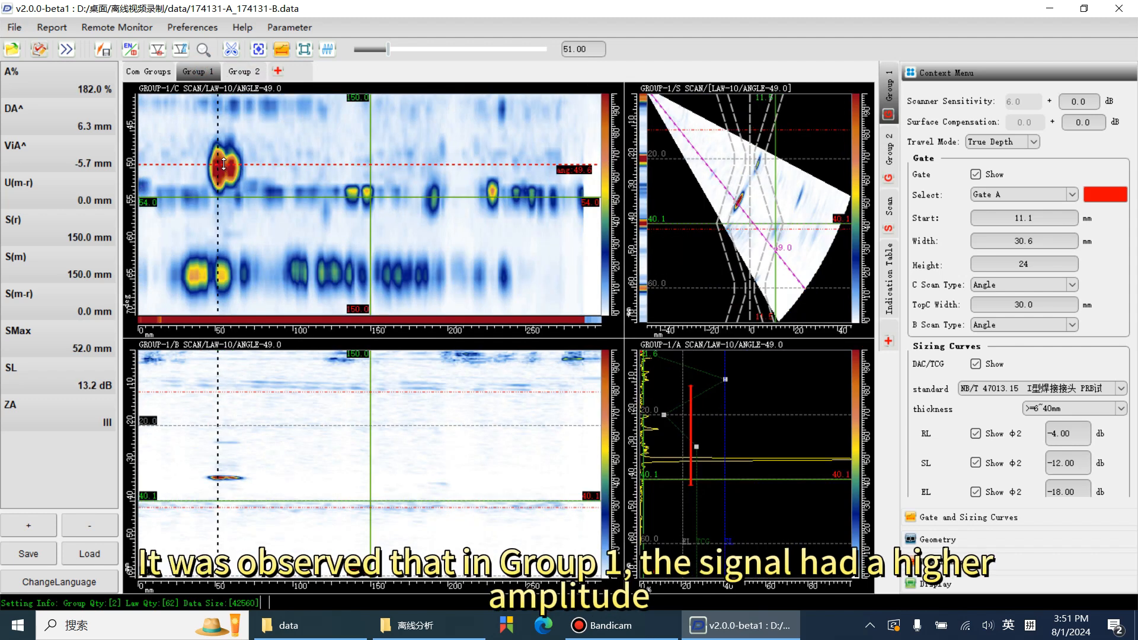
left_click_drag(224, 163, 221, 177)
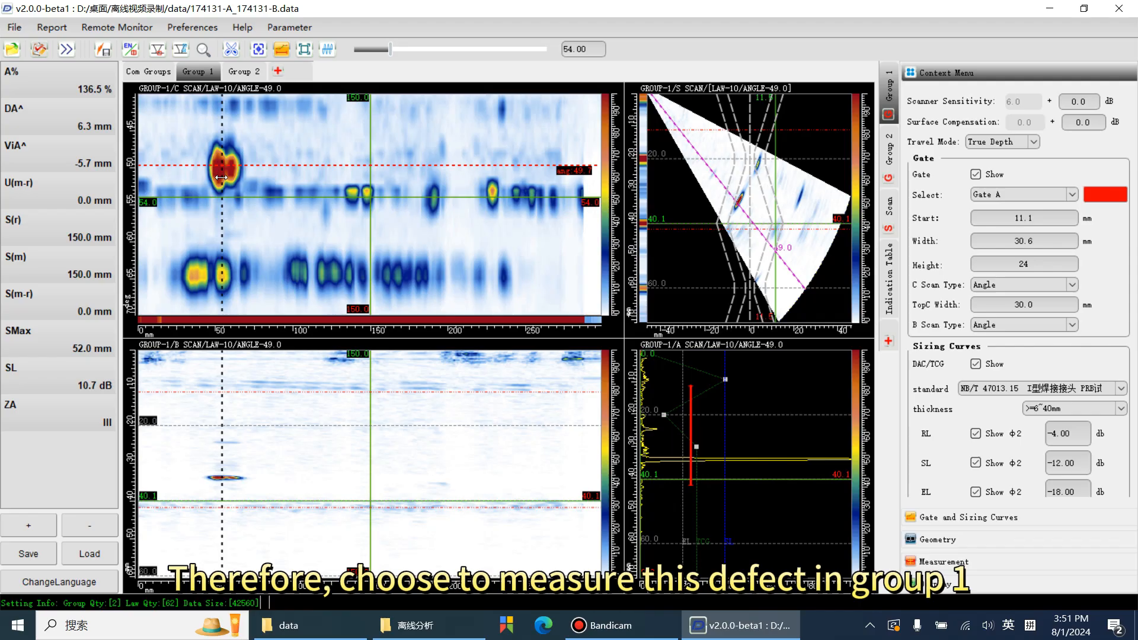
double_click(217, 166)
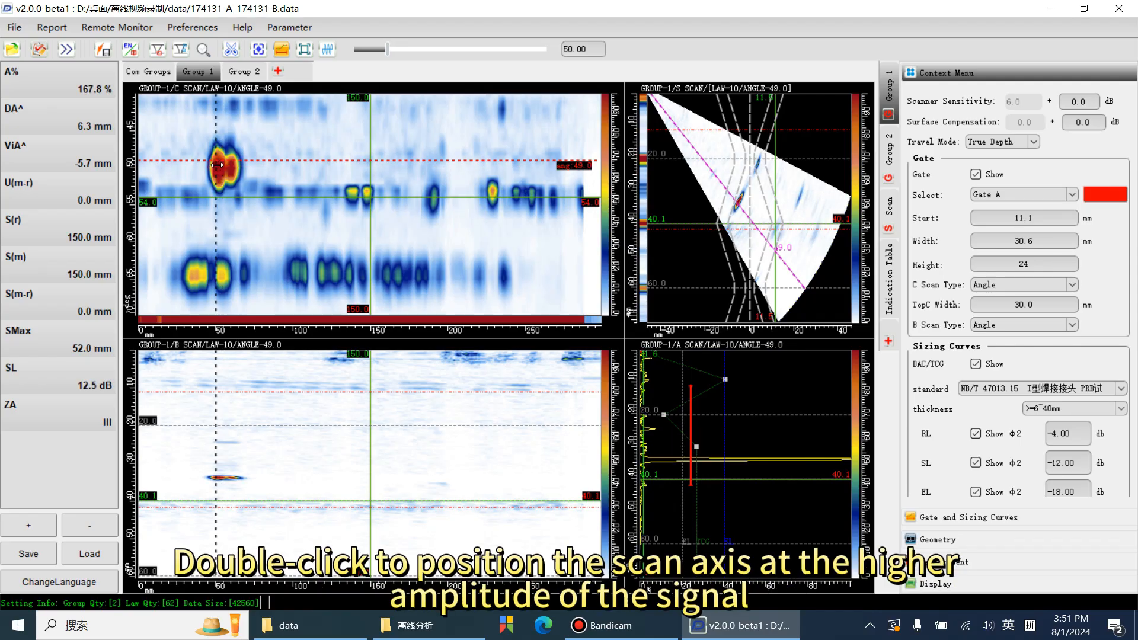
double_click(229, 165)
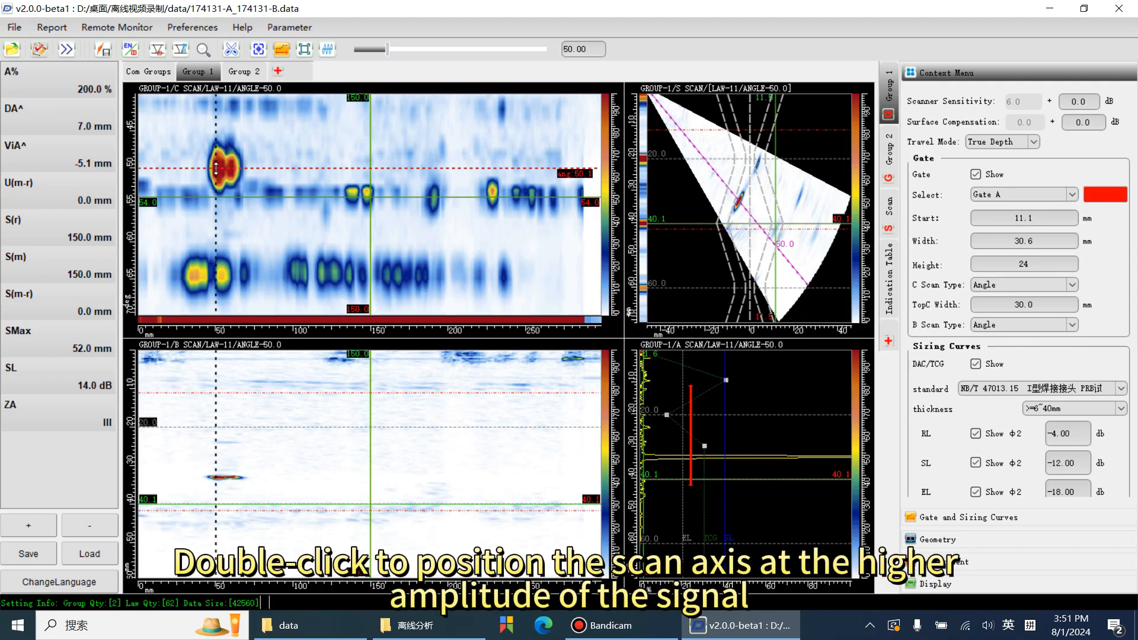
Fine-tune Group 1's scan cursor to the defect's highest echo at 51 mm and store the current law and scan position.
left_click_drag(216, 164, 219, 161)
key("Right")
key("Right")
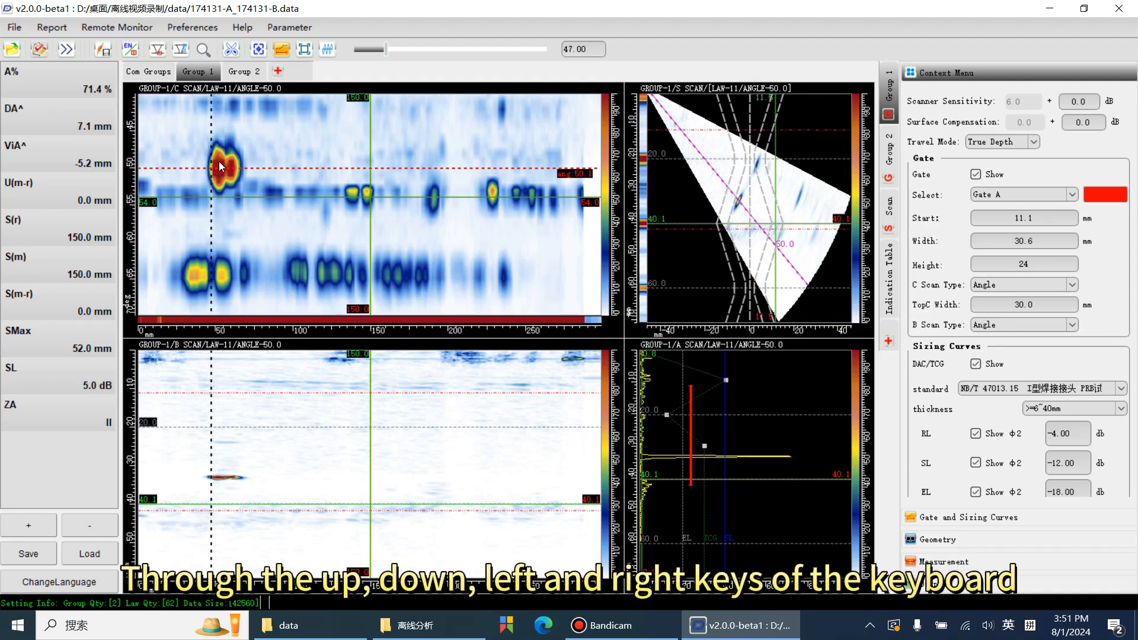
key("Left")
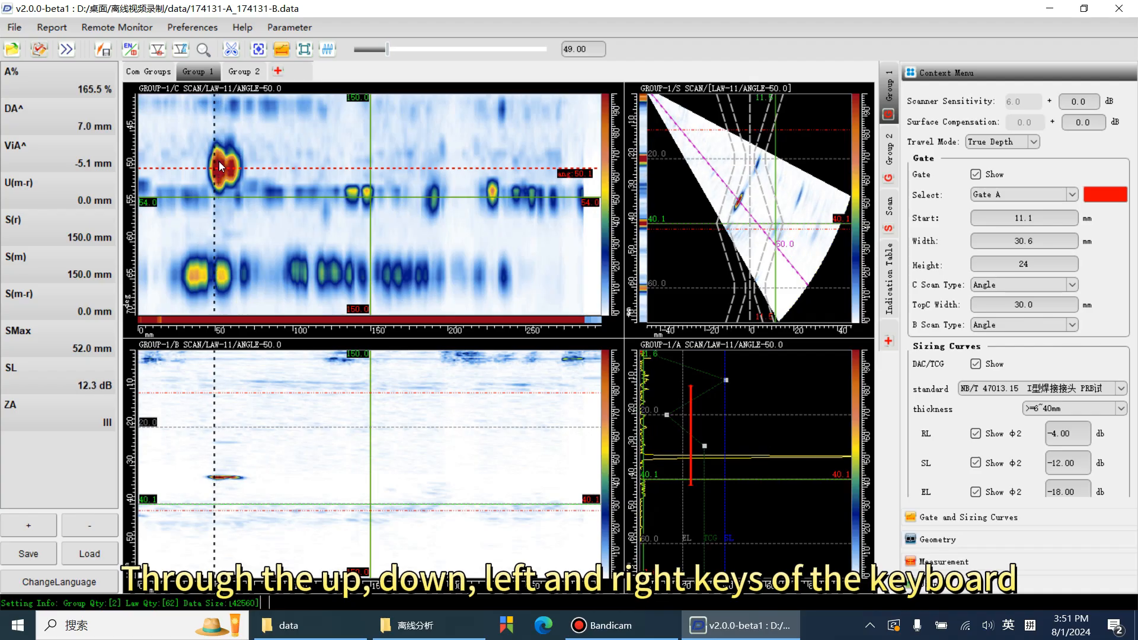
key("Left")
key("Left")
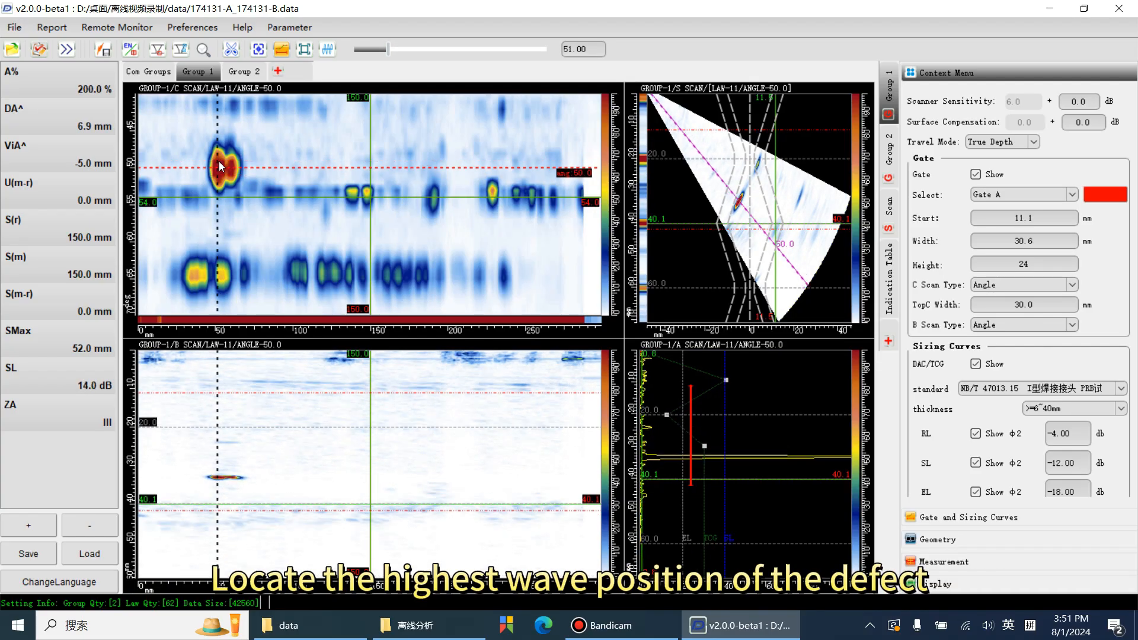
key("z")
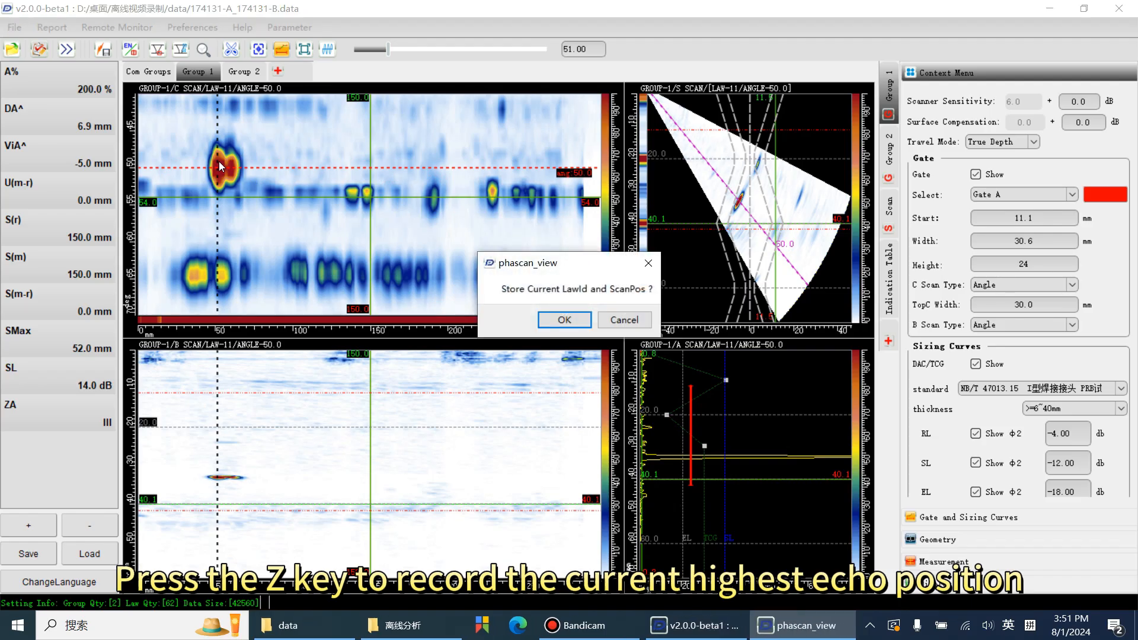
Store the 50° law and 51 mm scan position as the defect's highest echo, and check the echo as far as 56 mm.
left_click(564, 320)
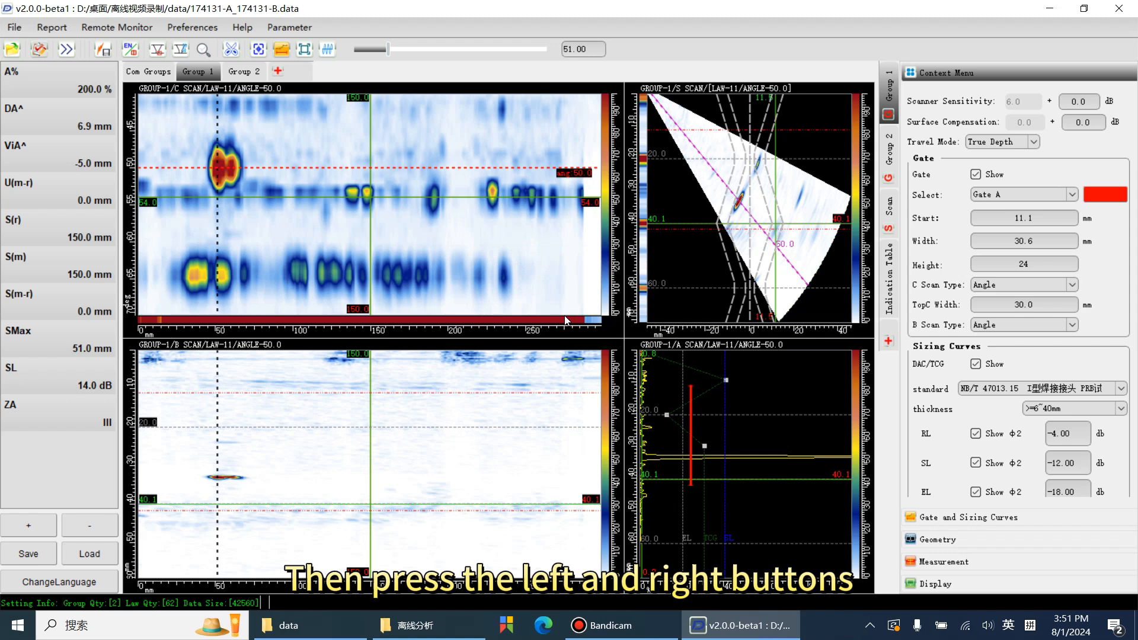
key("Right")
key("Right")
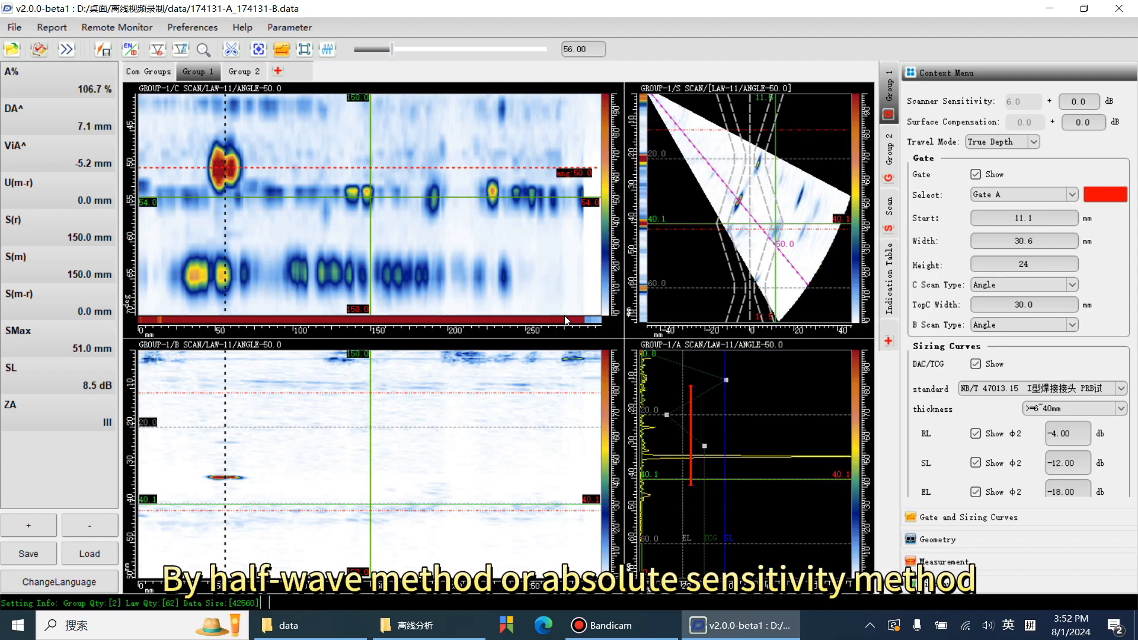
key("Right")
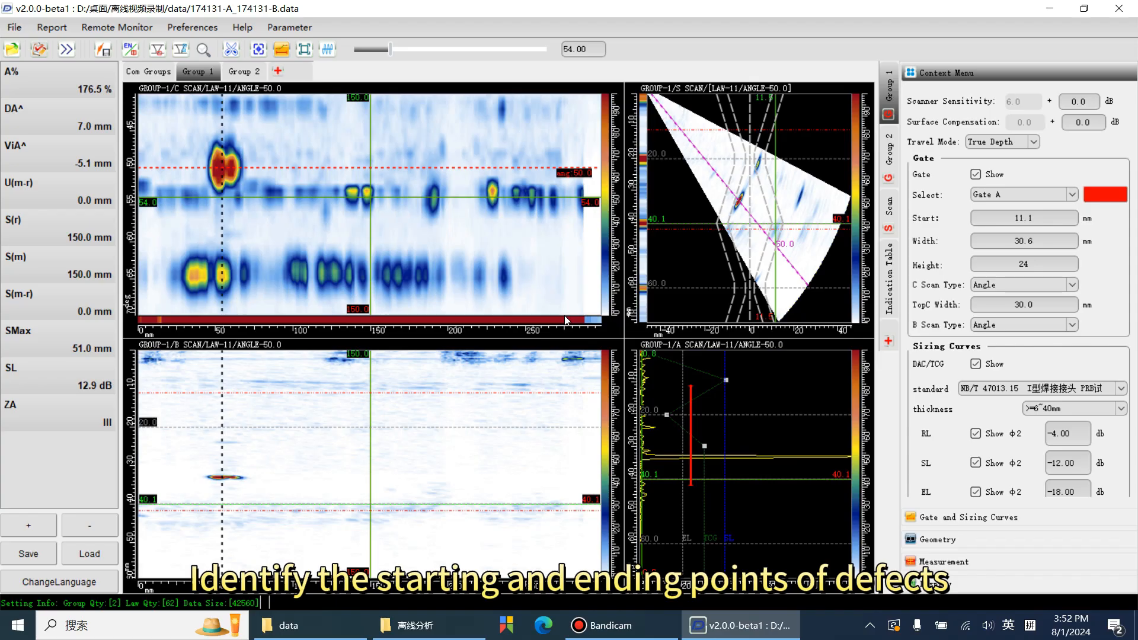
Move the scan cursor to the defect's half-wave point at 48 mm and record it as the defect's starting position.
key("Left")
key("Left")
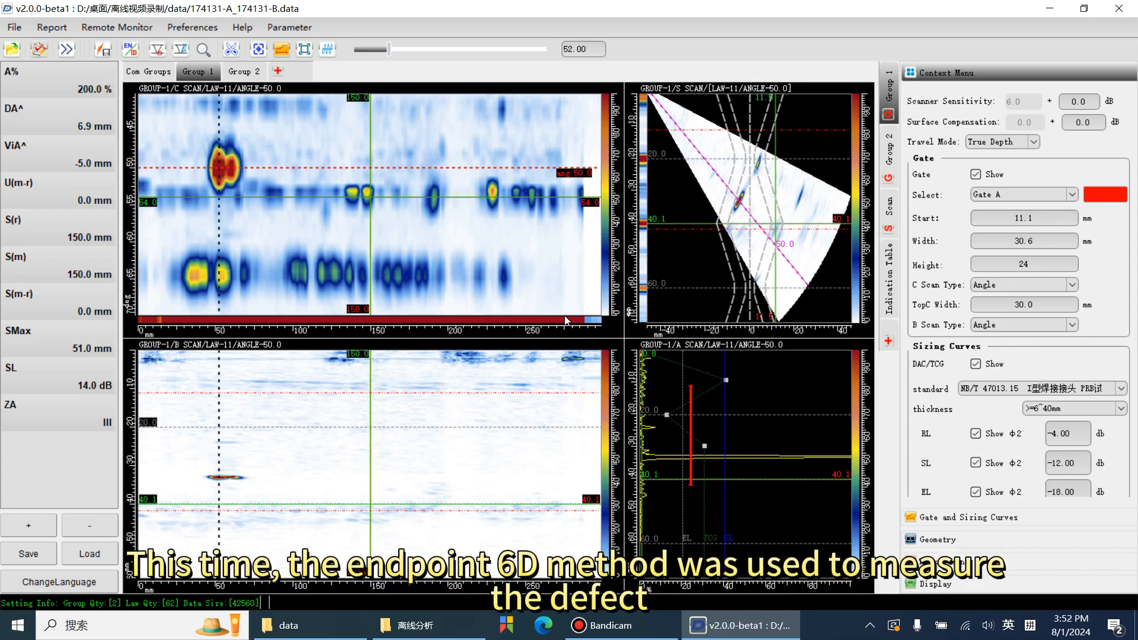
key("Left")
key("Left")
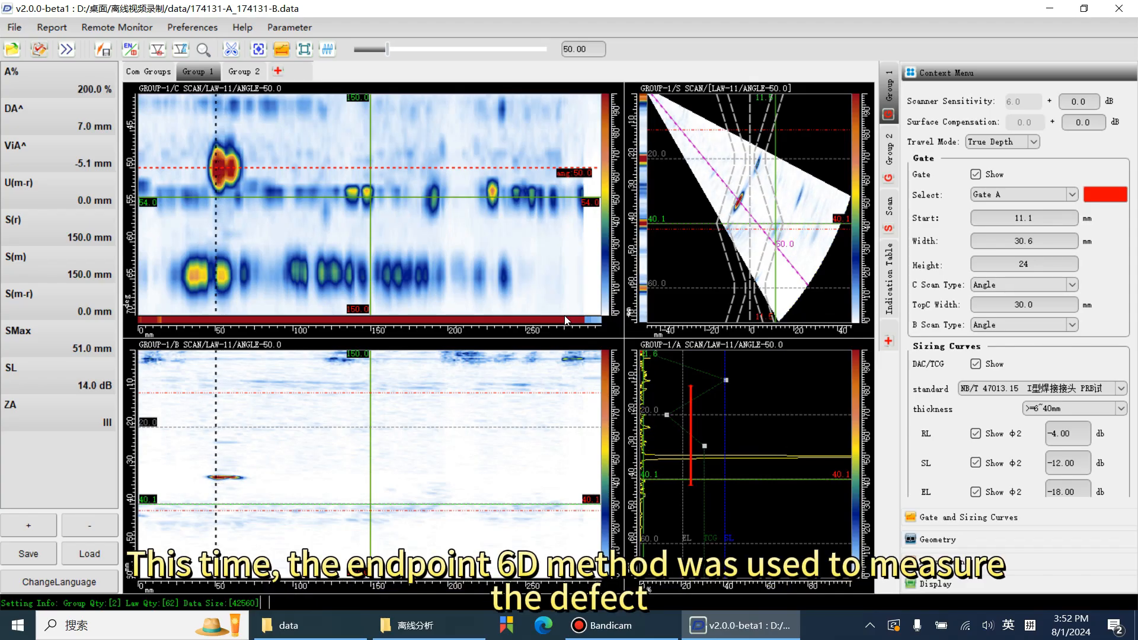
key("Left")
key("Left")
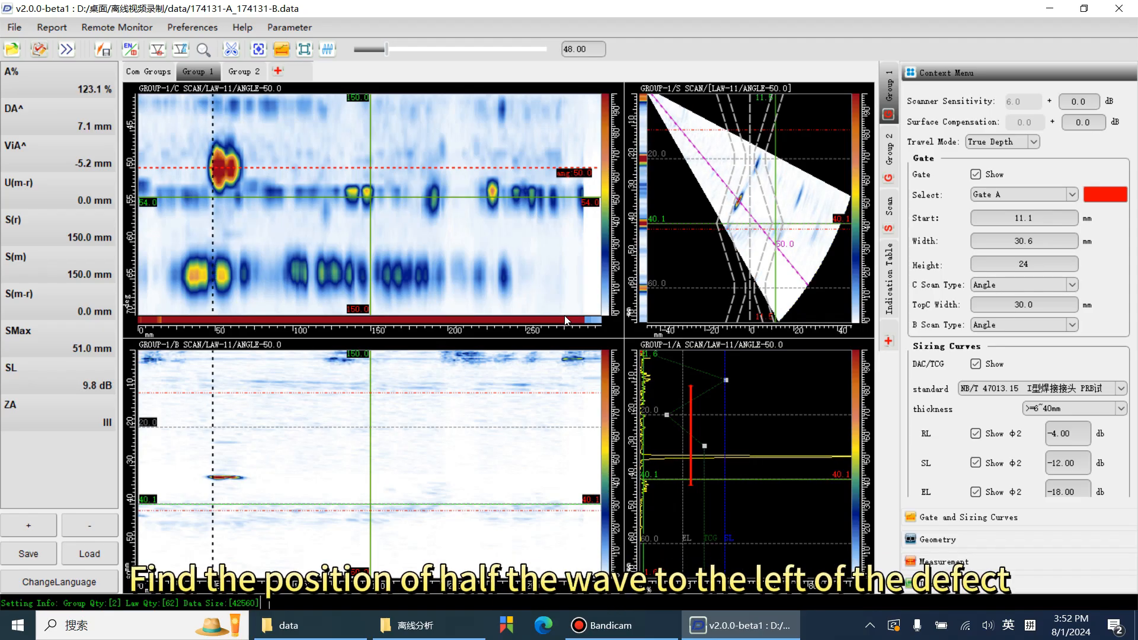
key("r")
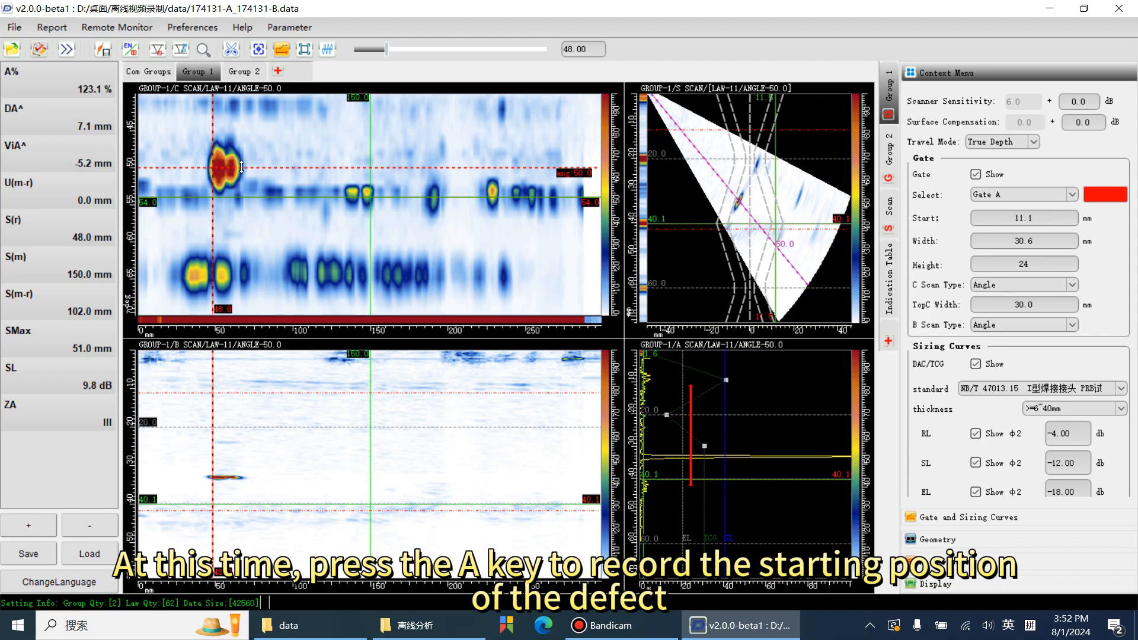
key("a")
Return to the stored highest echo, advance the scan cursor to 63 mm and record it as the defect's end position.
key("c")
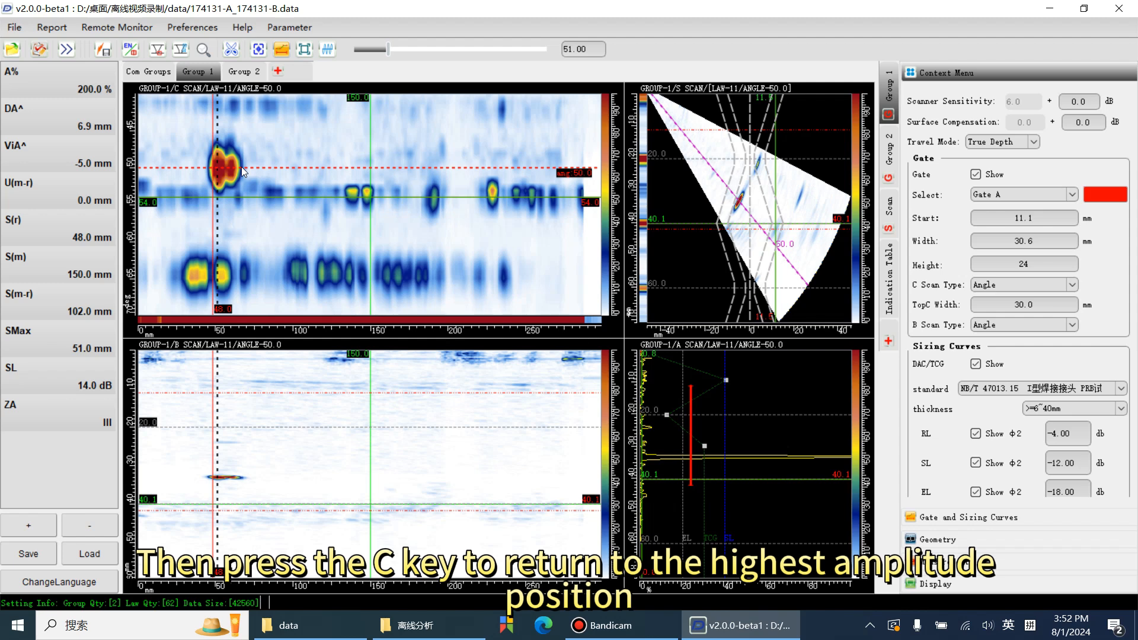
key("Right")
key("Right")
key("Right")
key("Right")
key("Right")
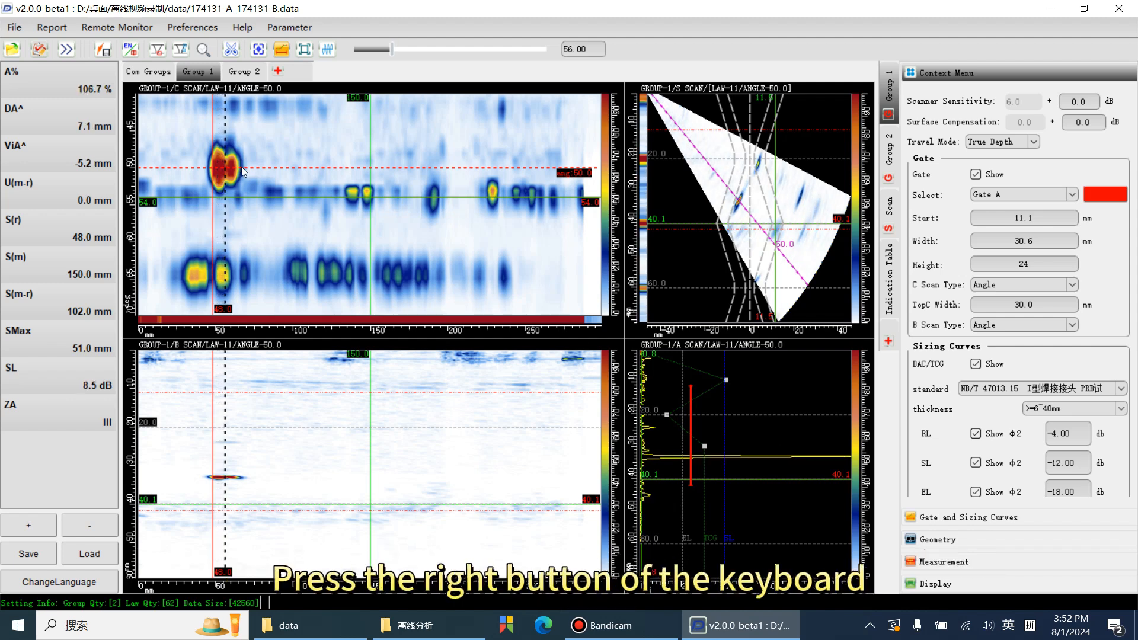
key("Right")
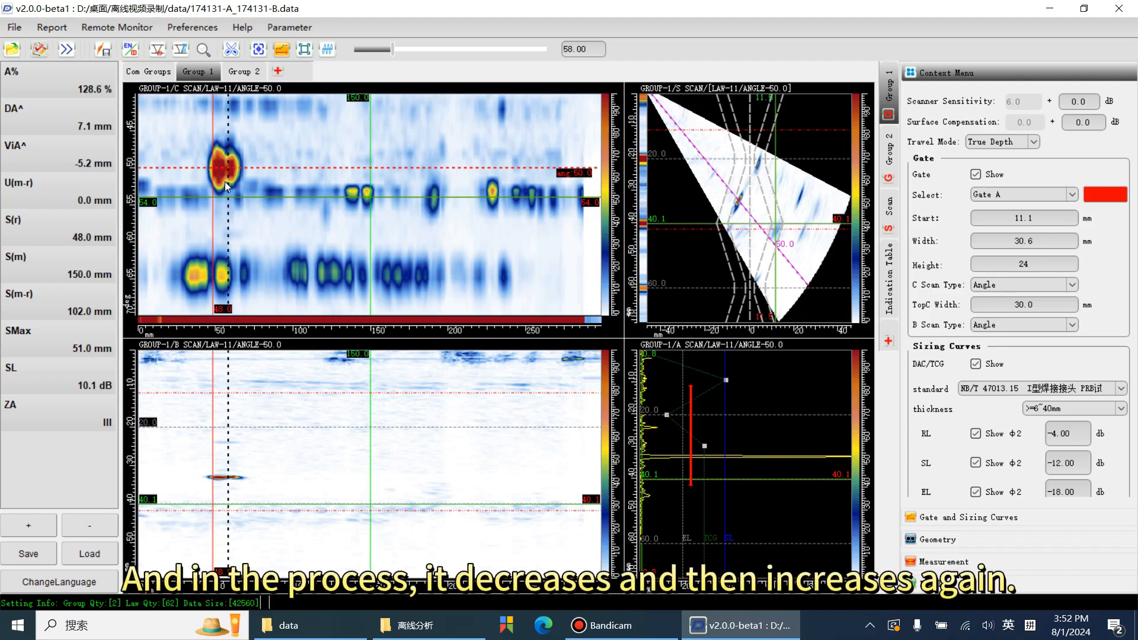
key("Right")
key("Right")
key("Right")
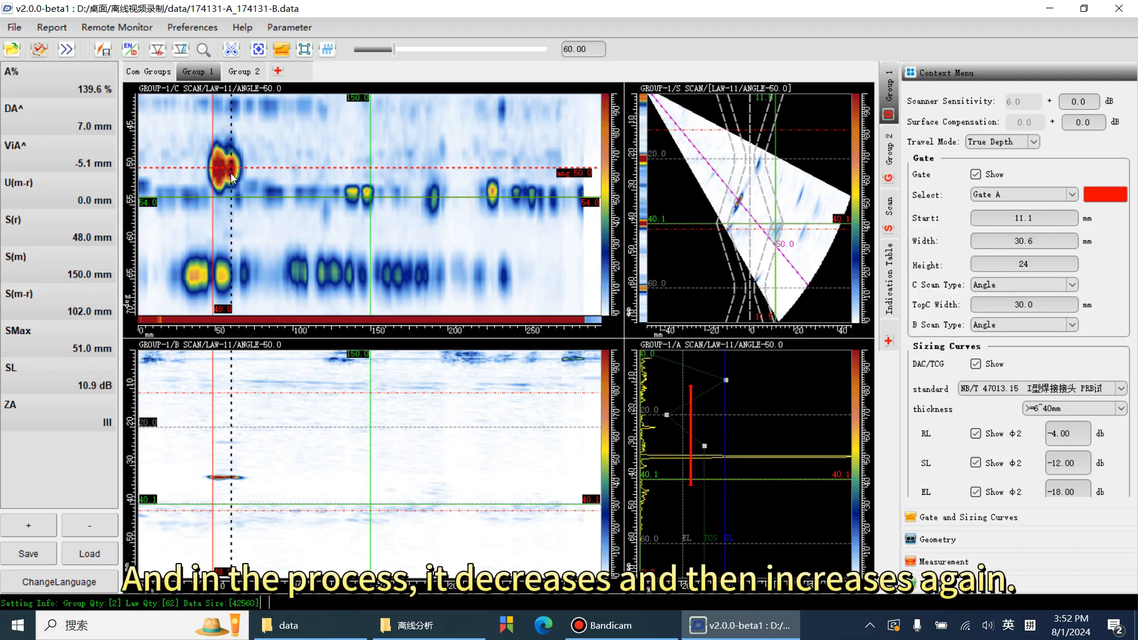
key("Left")
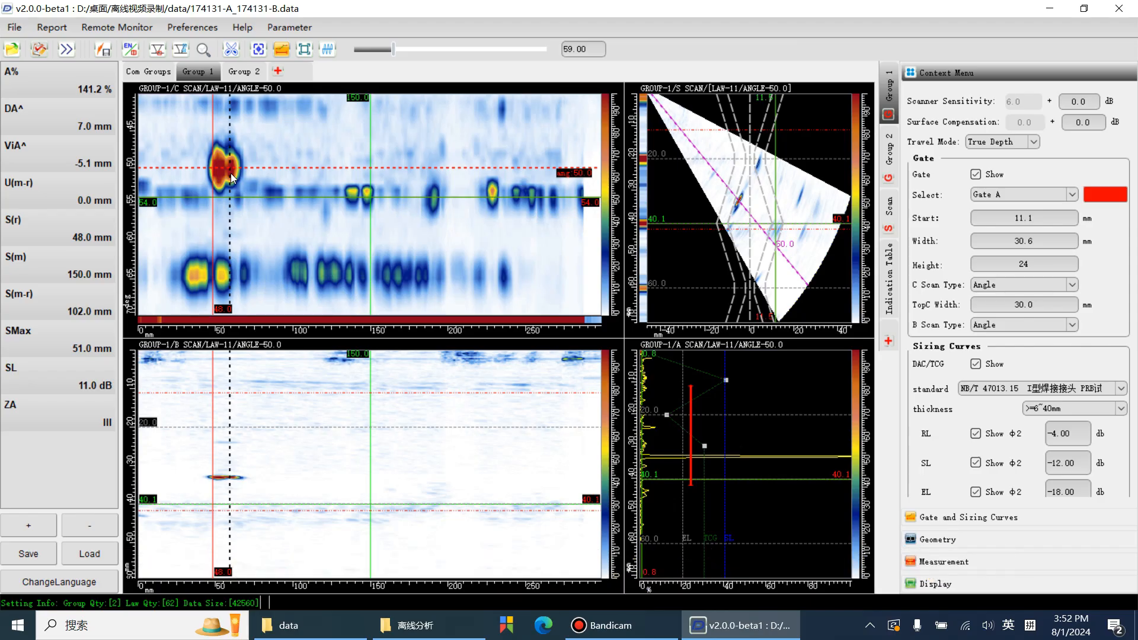
key("Right")
key("Right")
key("Right")
key("Right")
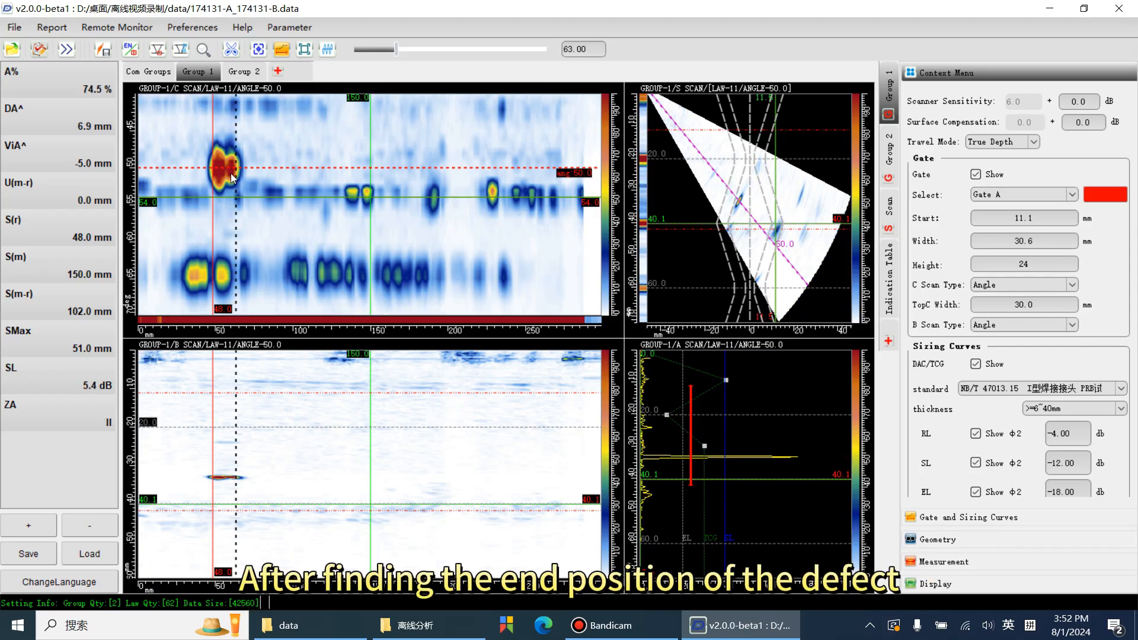
key("d")
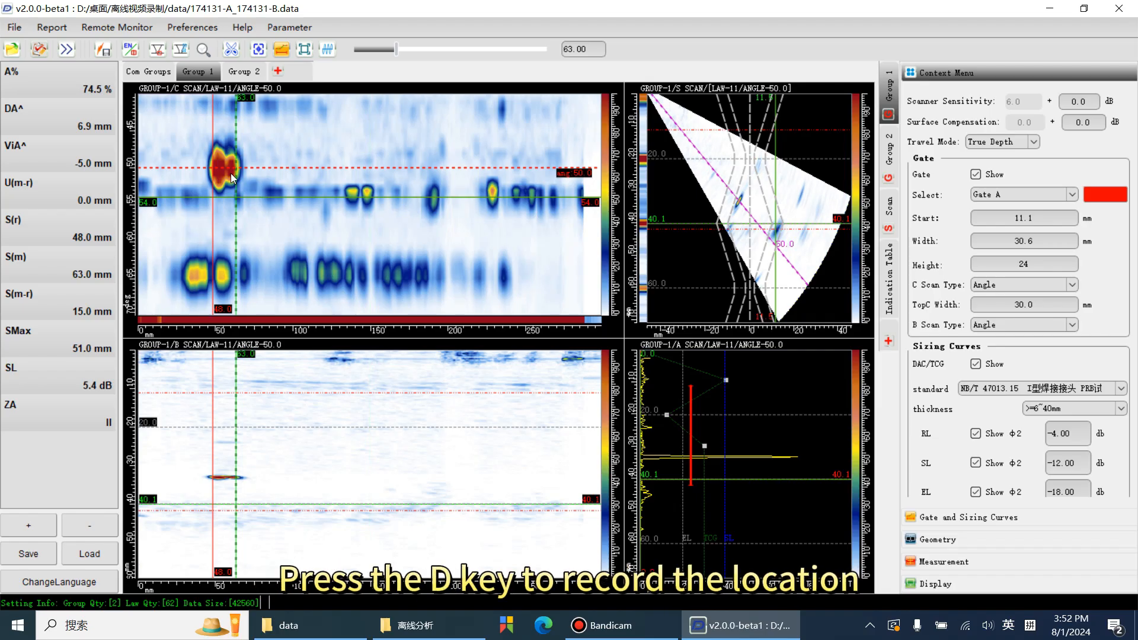
Starting from the stored highest echo, find the half-wave point at the 48° beam and record it as the defect's upper position.
key("c")
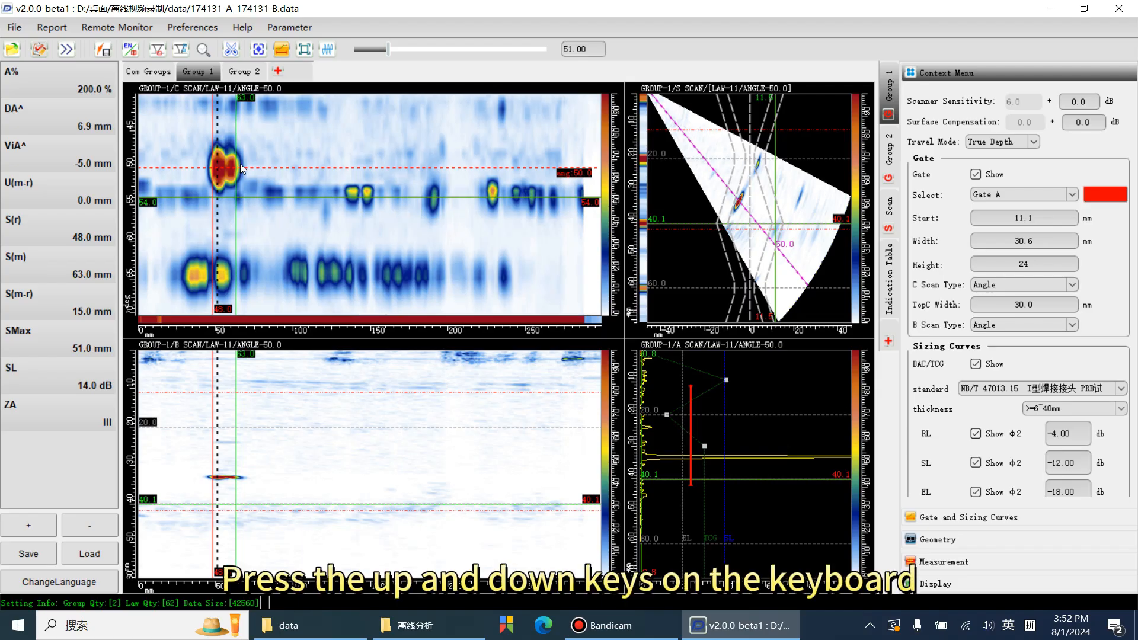
key("Down")
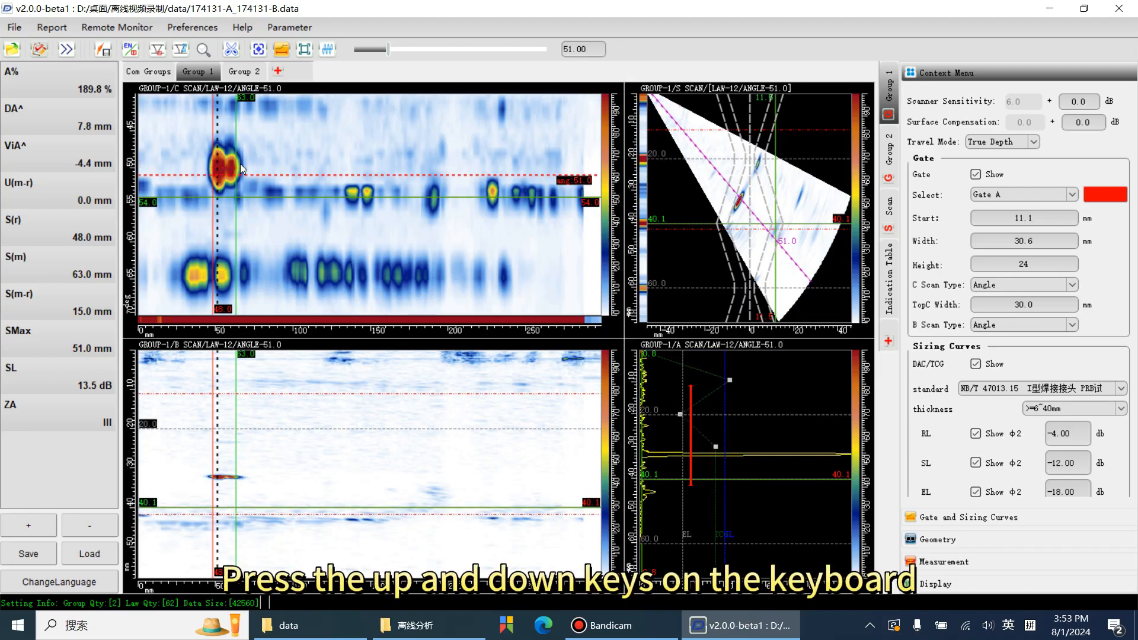
scroll(240, 168, "up", 2)
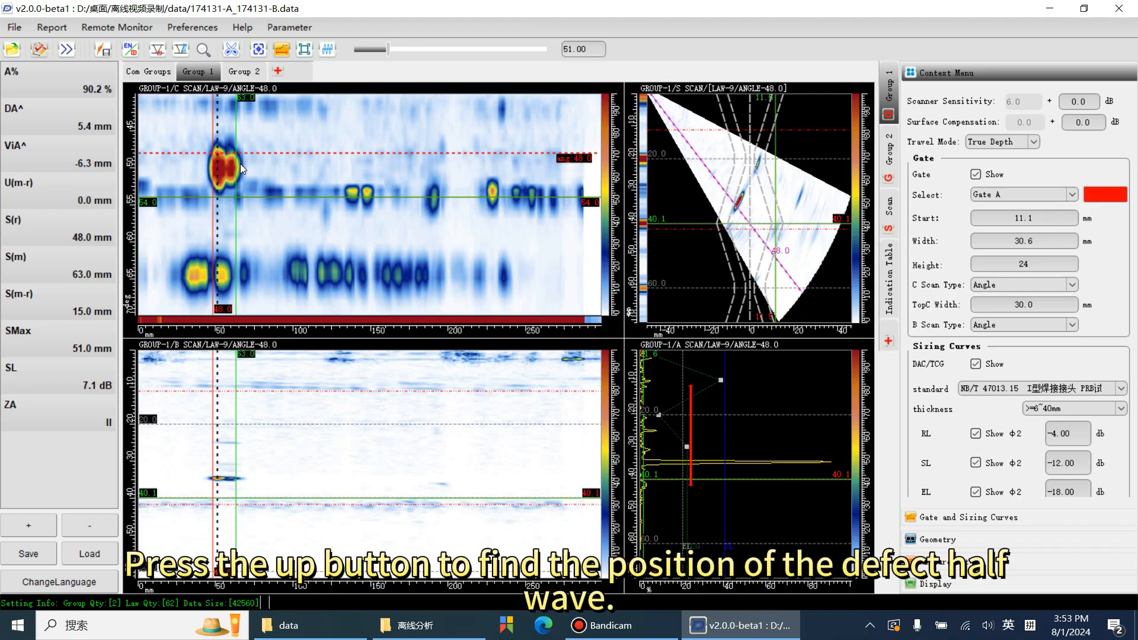
key("r")
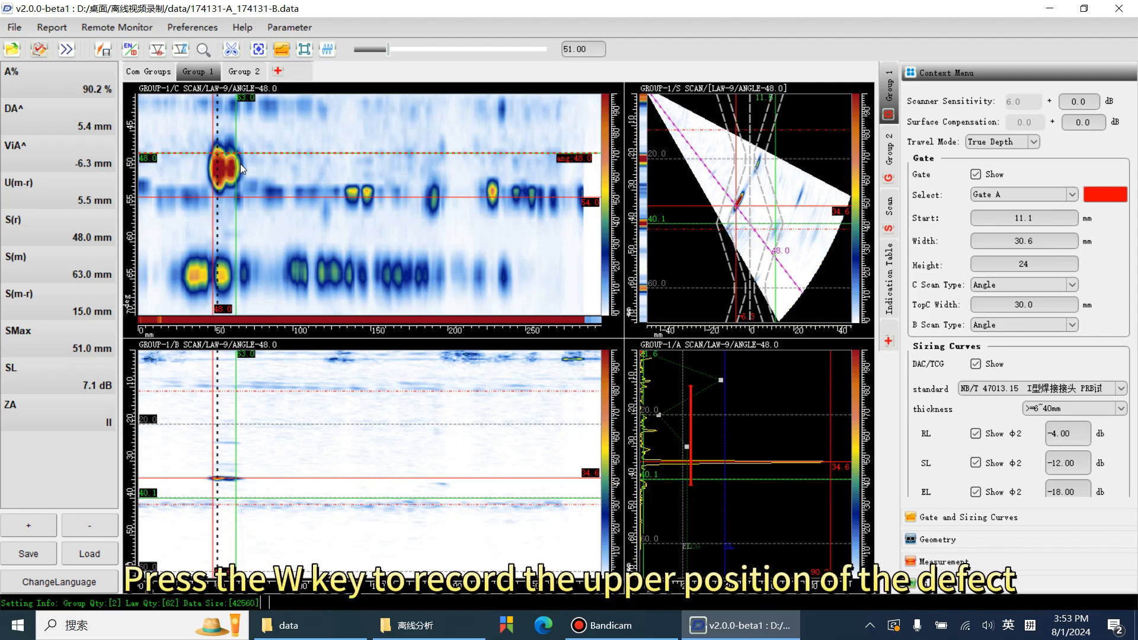
Record the defect's lower position at the 52° beam and return to the highest echo at 50°.
scroll(241, 165, "down", 2)
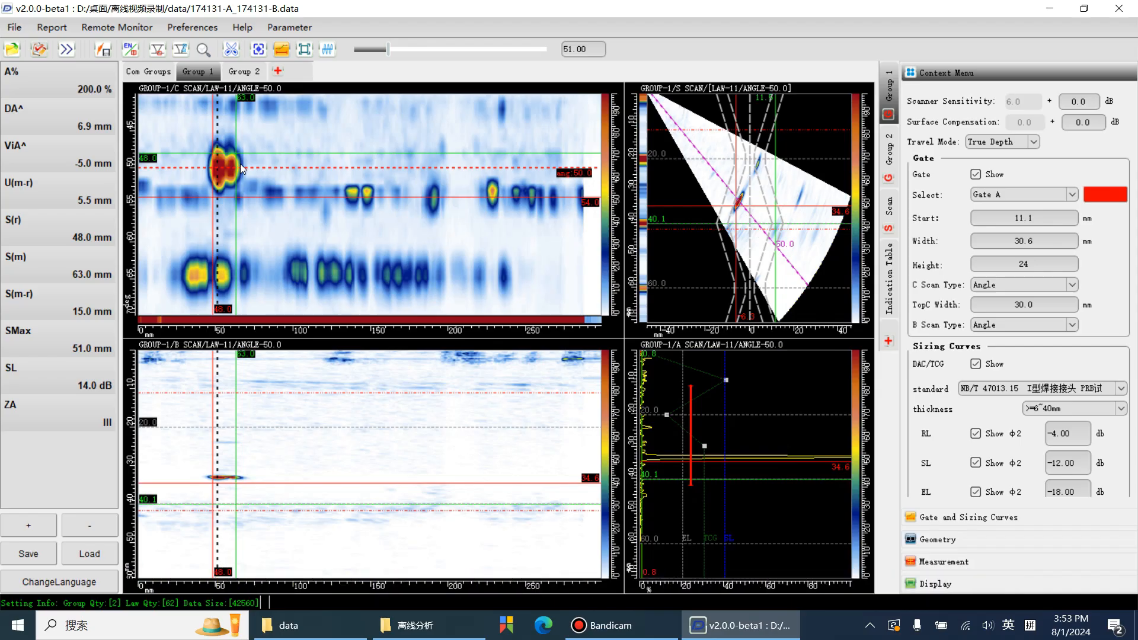
scroll(241, 168, "down", 1)
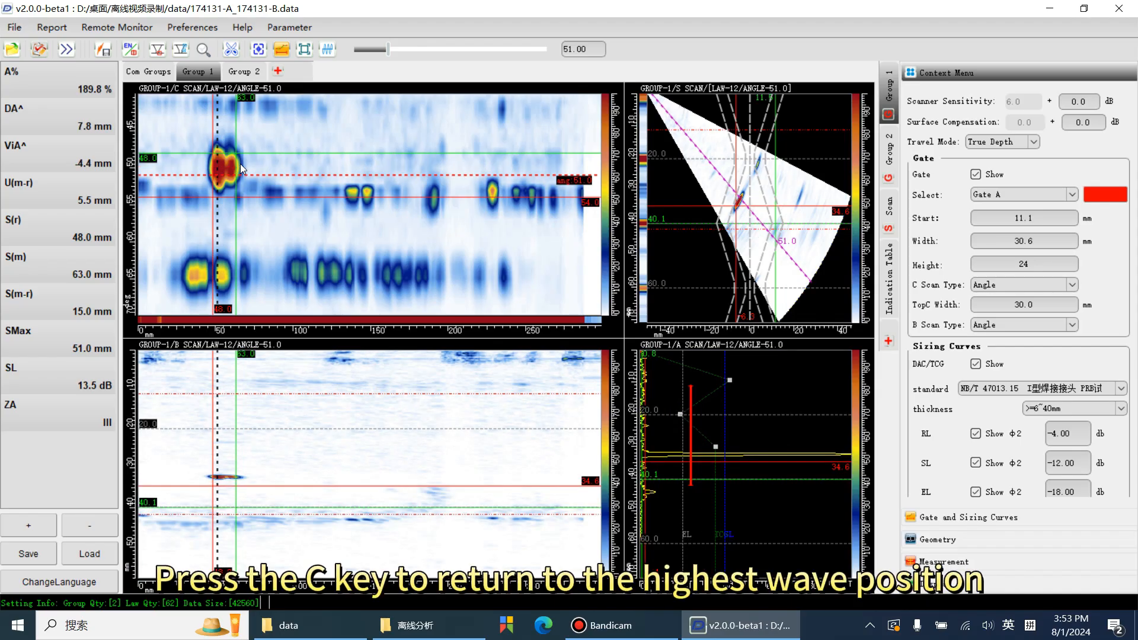
key("Down")
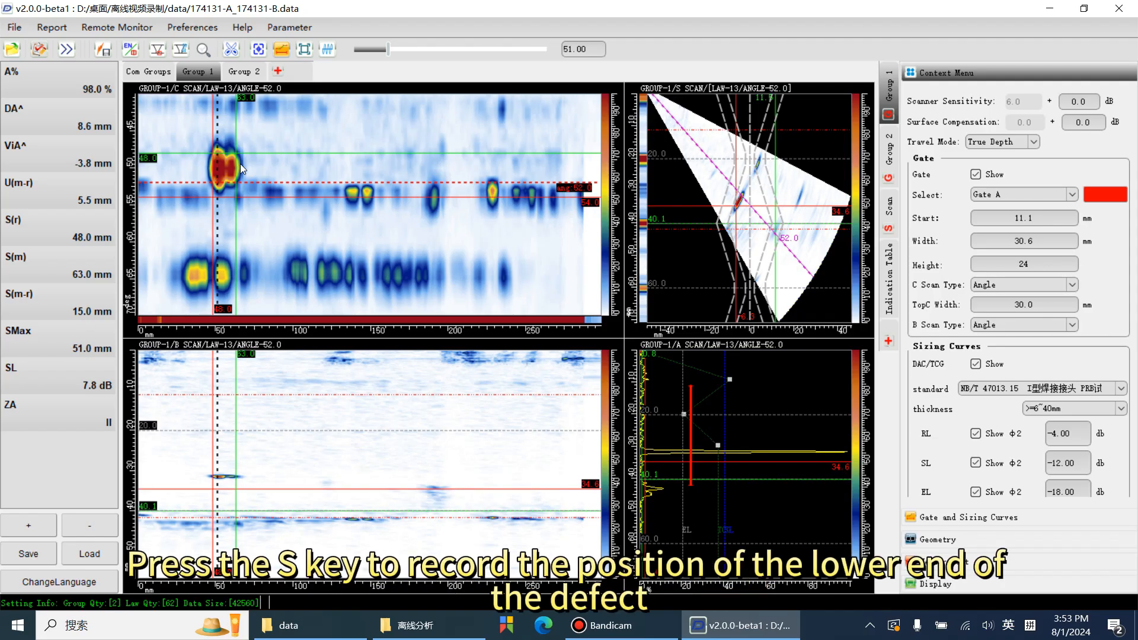
key("s")
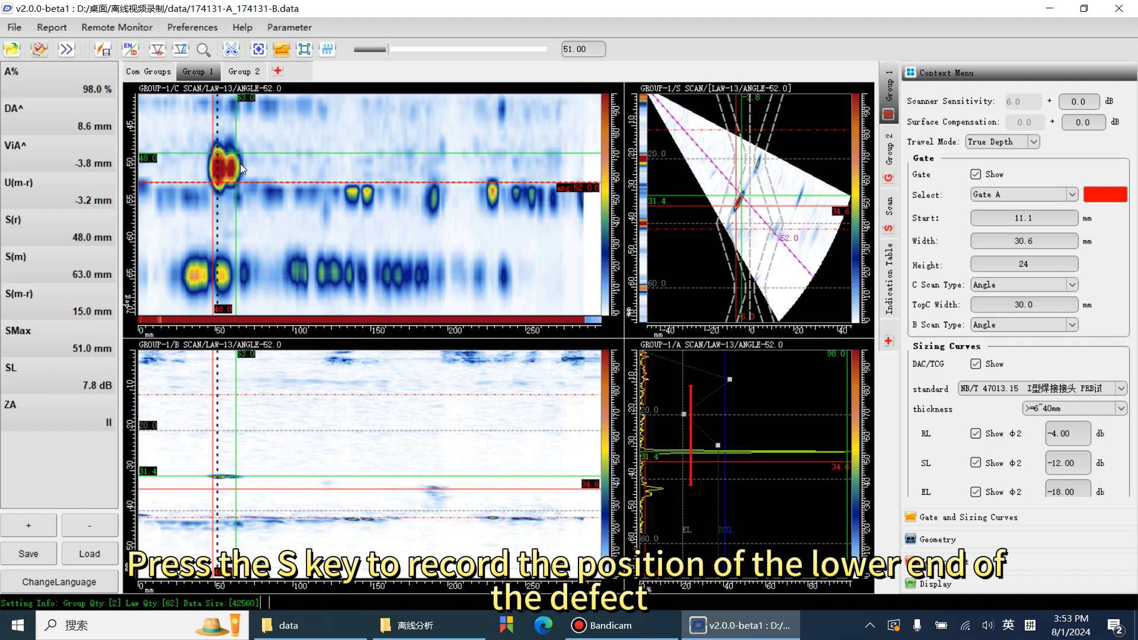
key("Up")
key("Up")
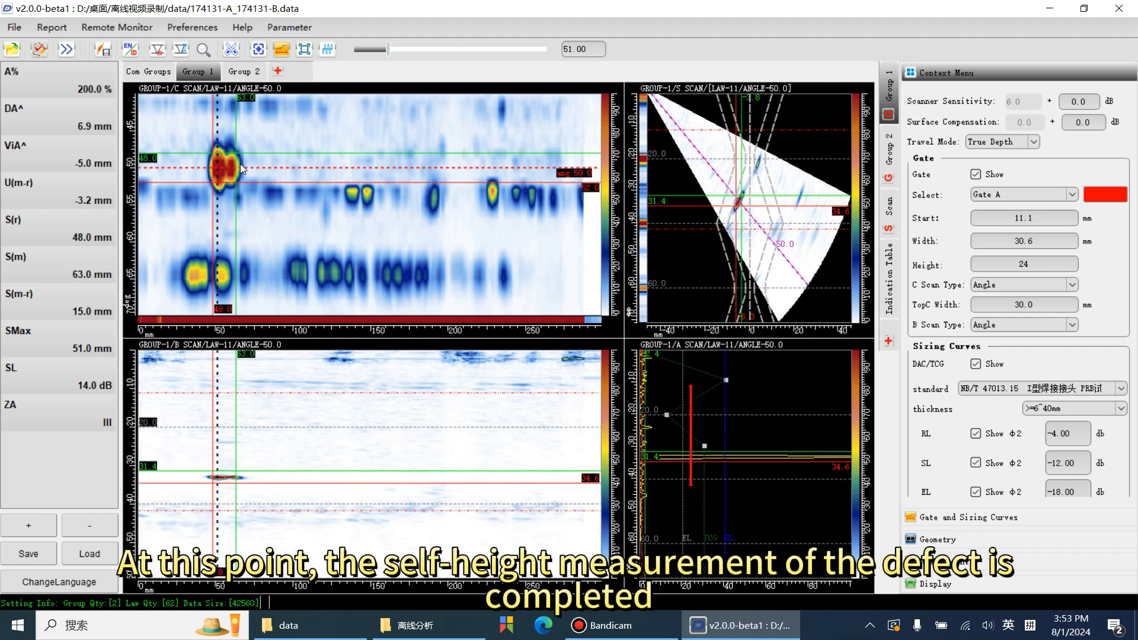
Enlarge the S-scan around the defect to examine its upper and lower endpoint signals, and restore the full view.
left_click_drag(720, 176, 748, 224)
left_click_drag(699, 164, 781, 232)
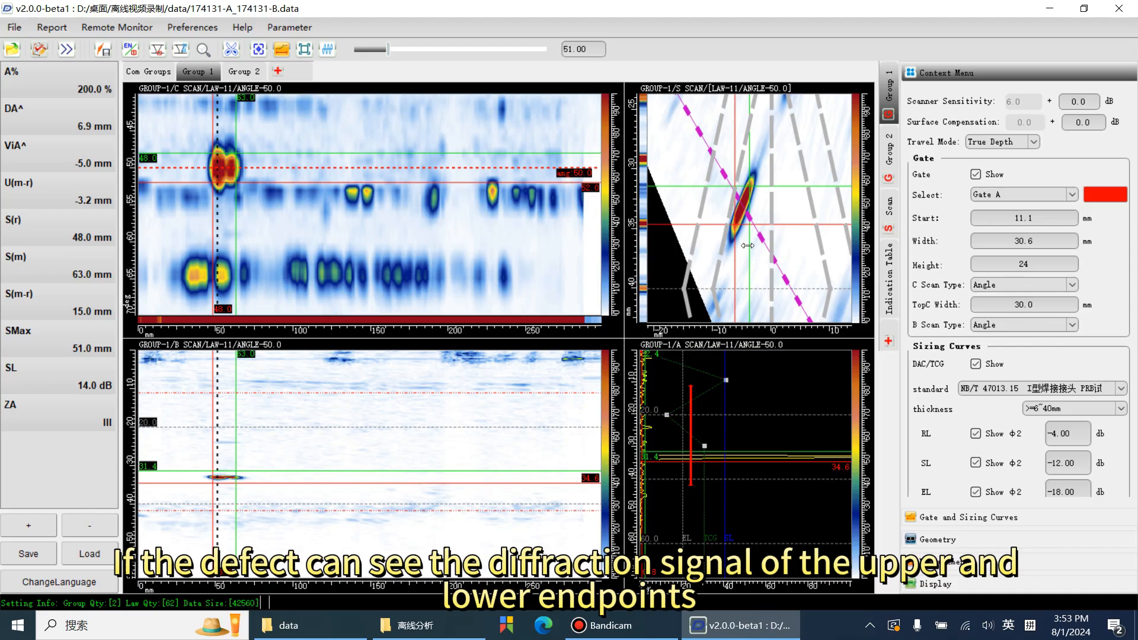
right_click(684, 158)
left_click(718, 168)
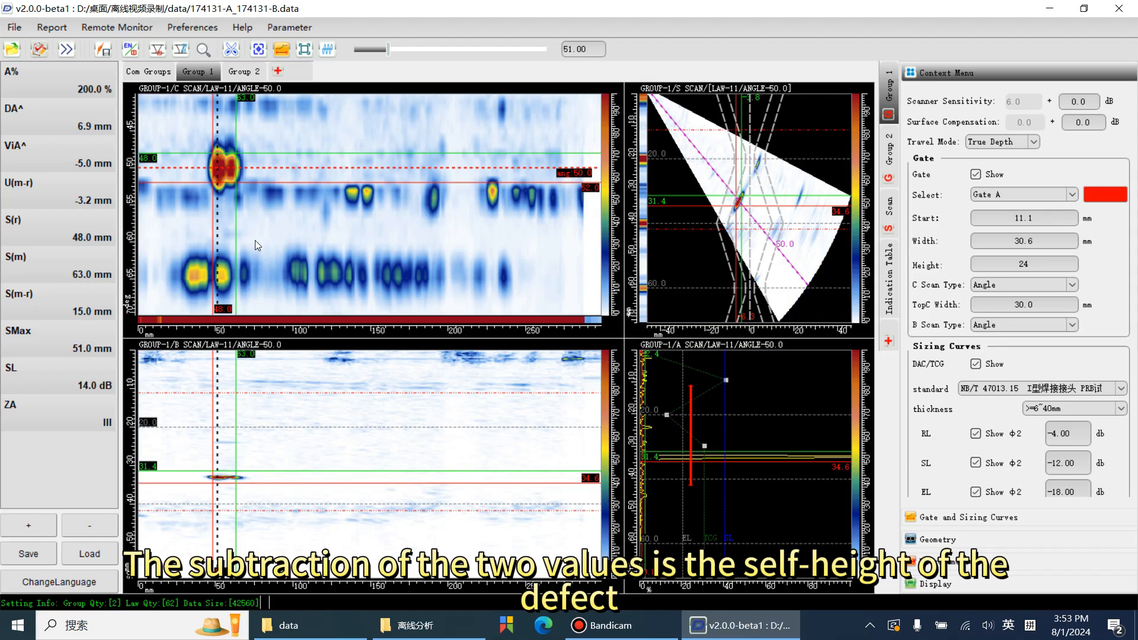
Save the measured defect at its highest echo position.
left_click(102, 49)
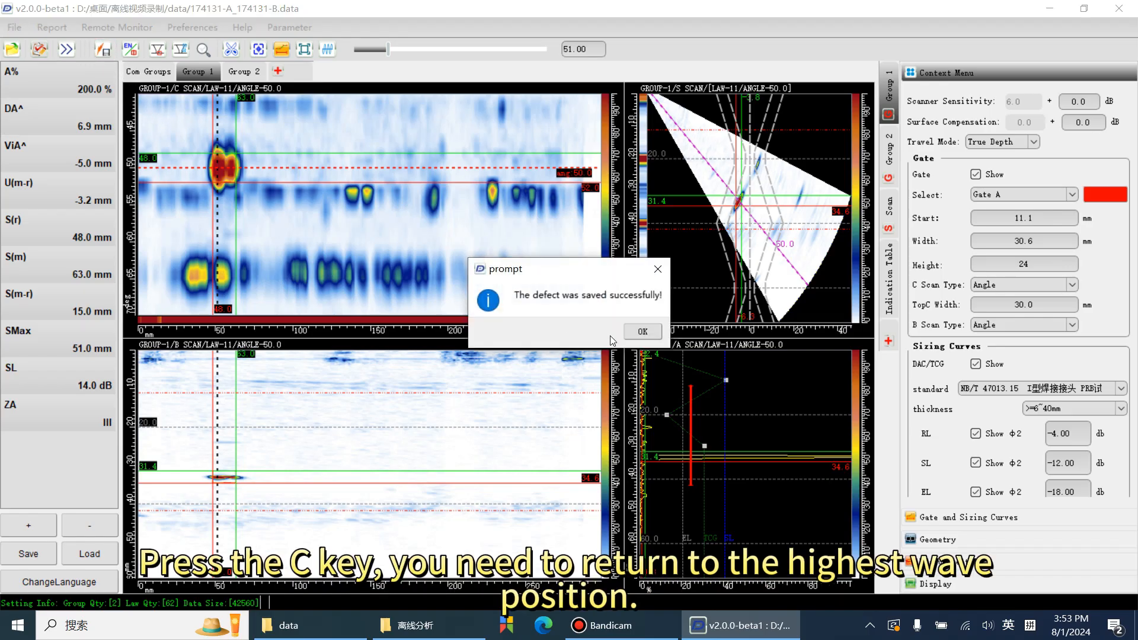
left_click(642, 331)
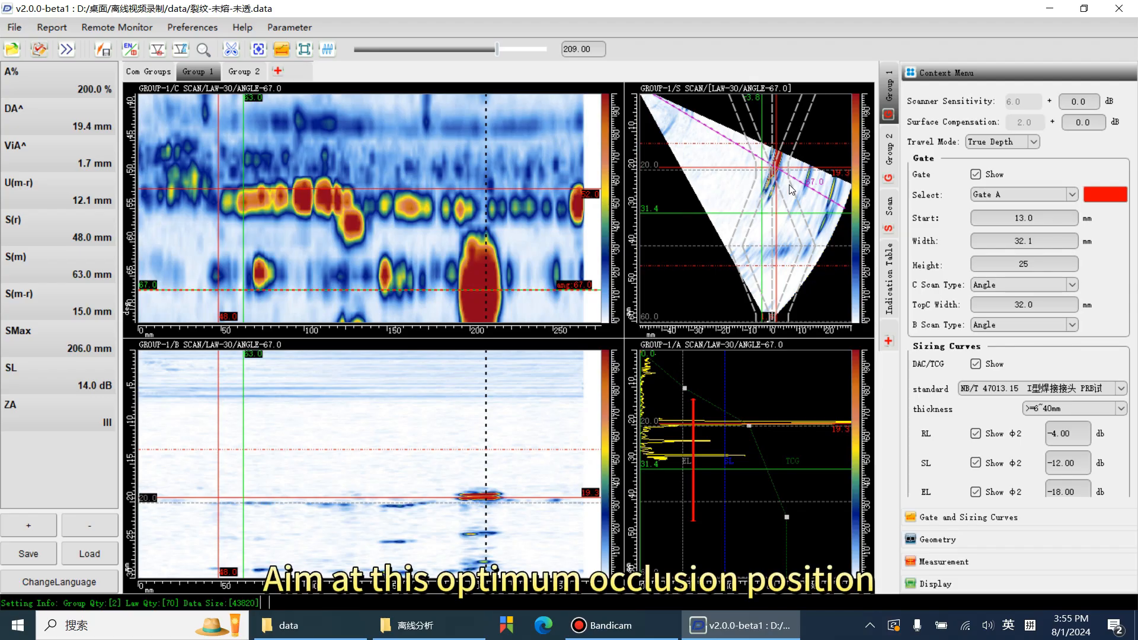
In the S-scan, align the reference line with the maximum amplitude at 19.4 mm and the measurement line with the 71° diffraction signal at 14.7 mm.
left_click_drag(775, 168, 775, 168)
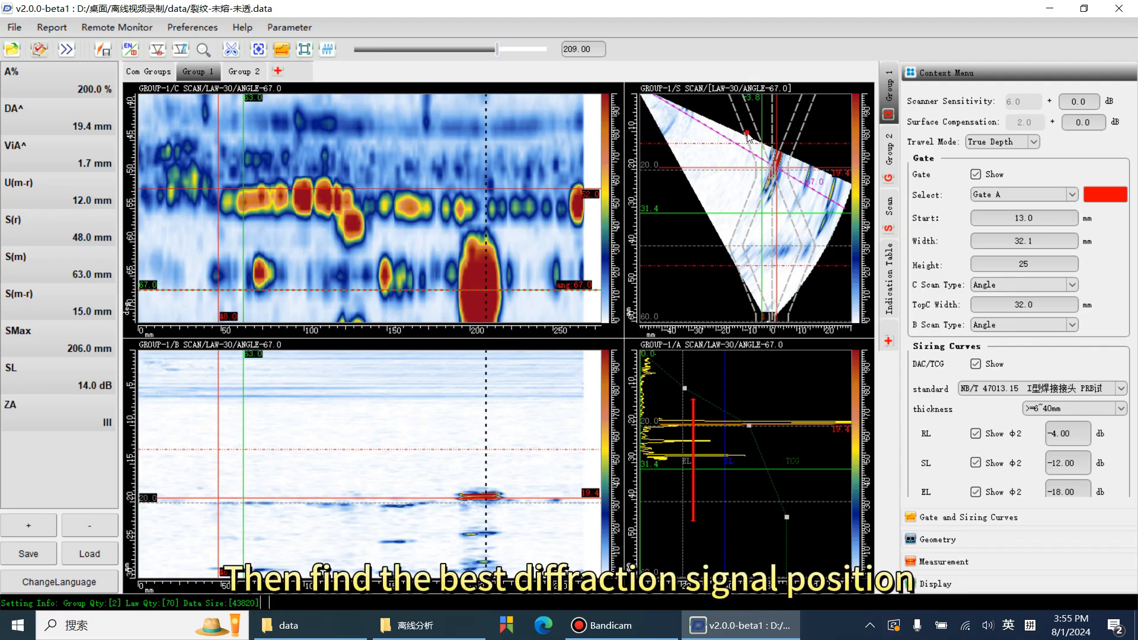
left_click_drag(738, 122, 822, 222)
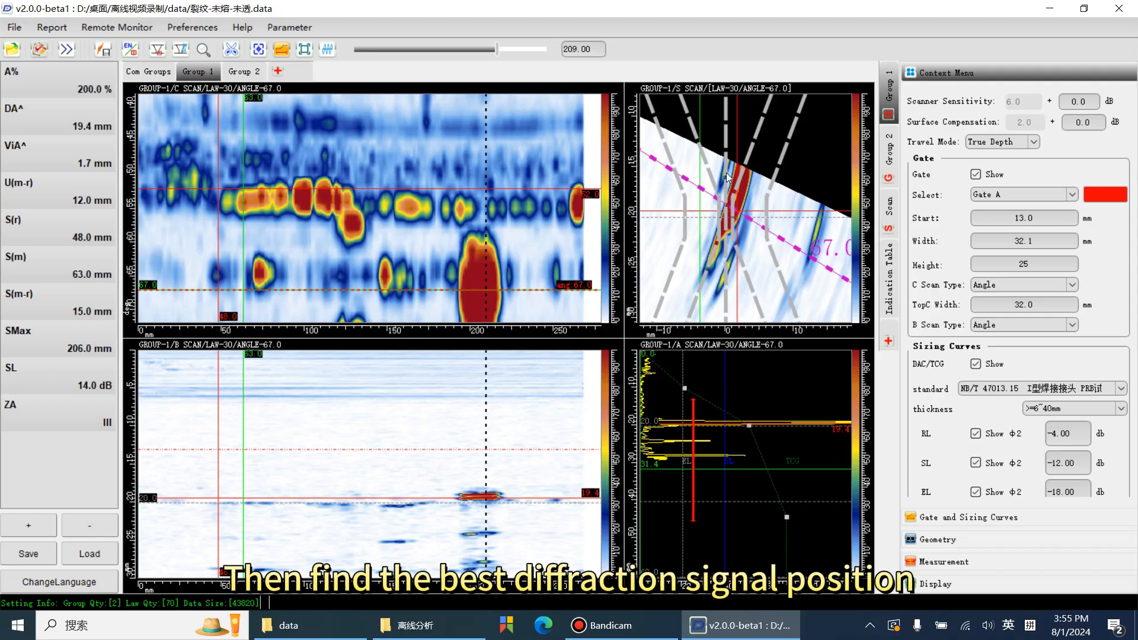
left_click(762, 210)
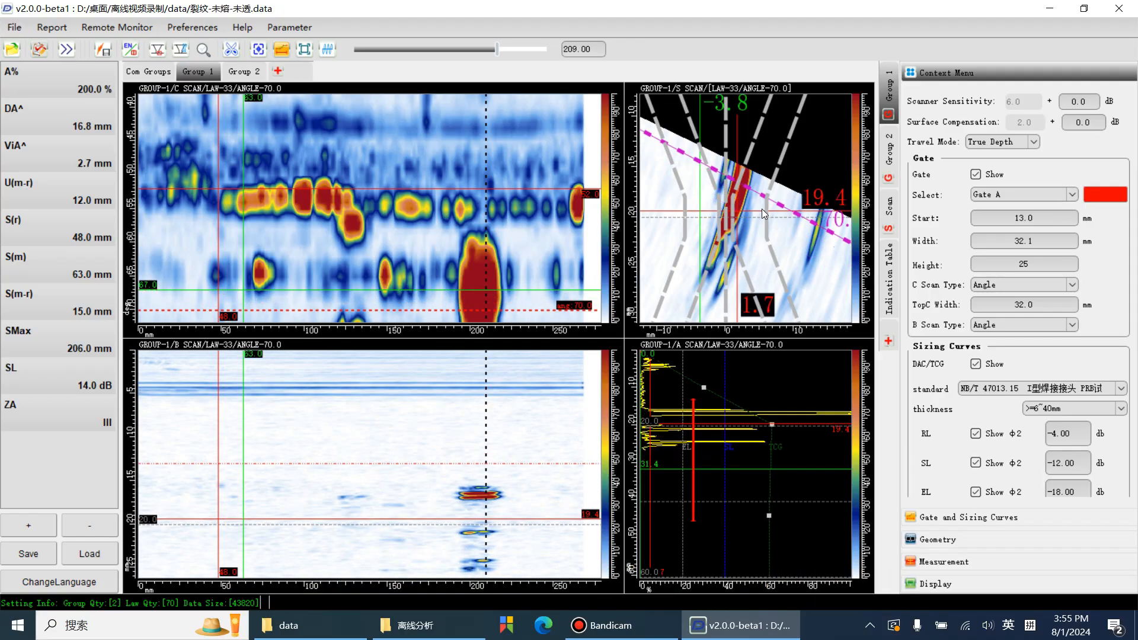
key("Up")
key("m")
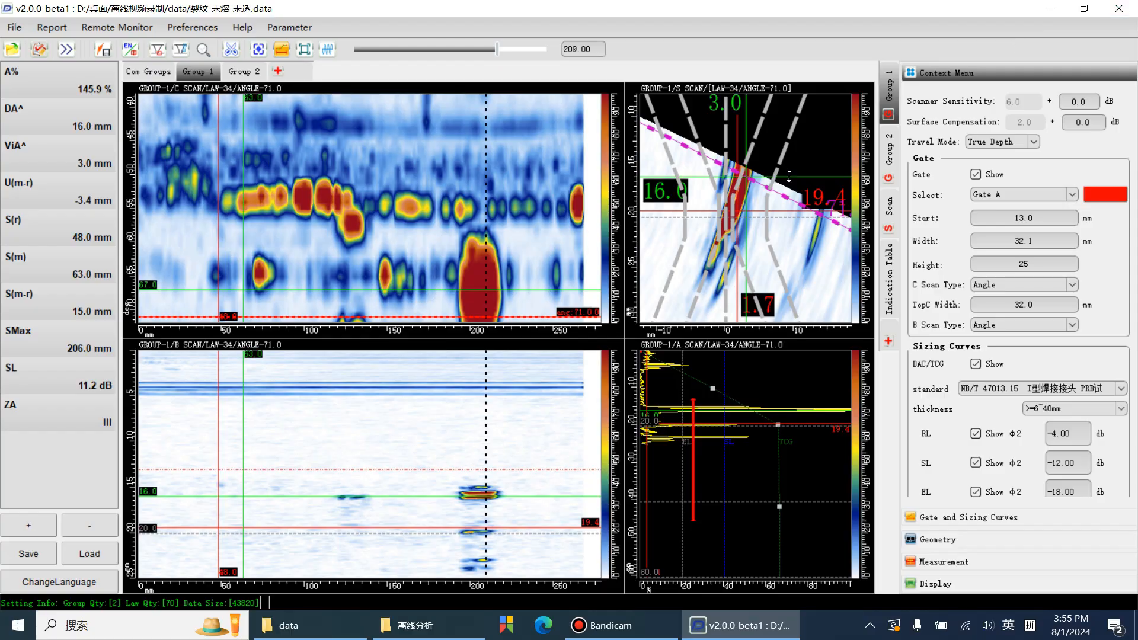
left_click_drag(770, 176, 764, 164)
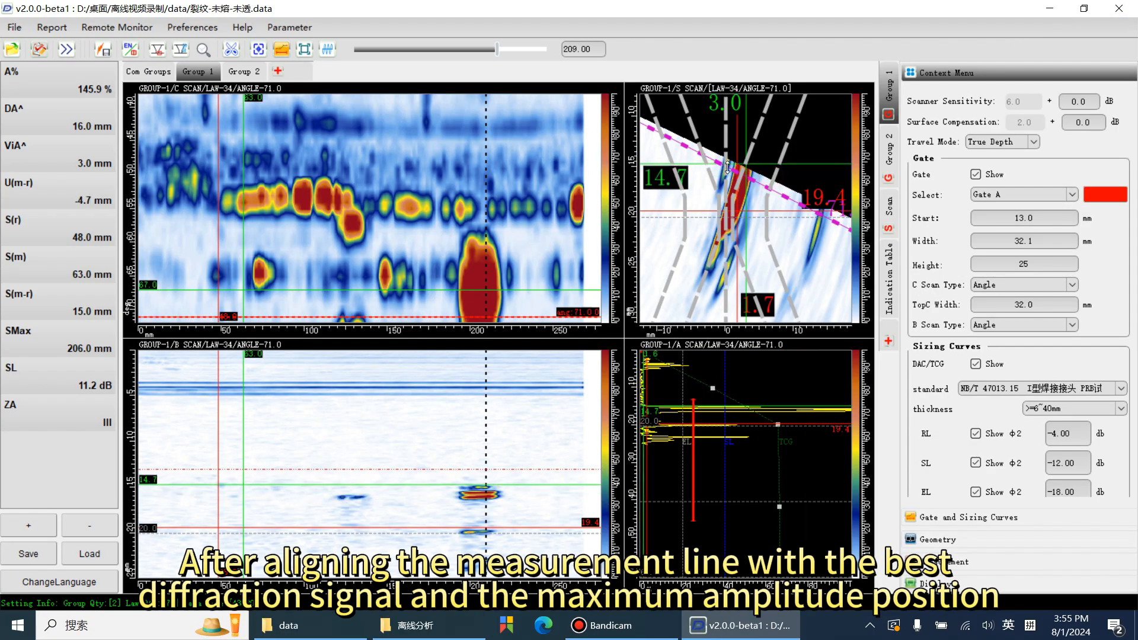
right_click(751, 238)
left_click(771, 244)
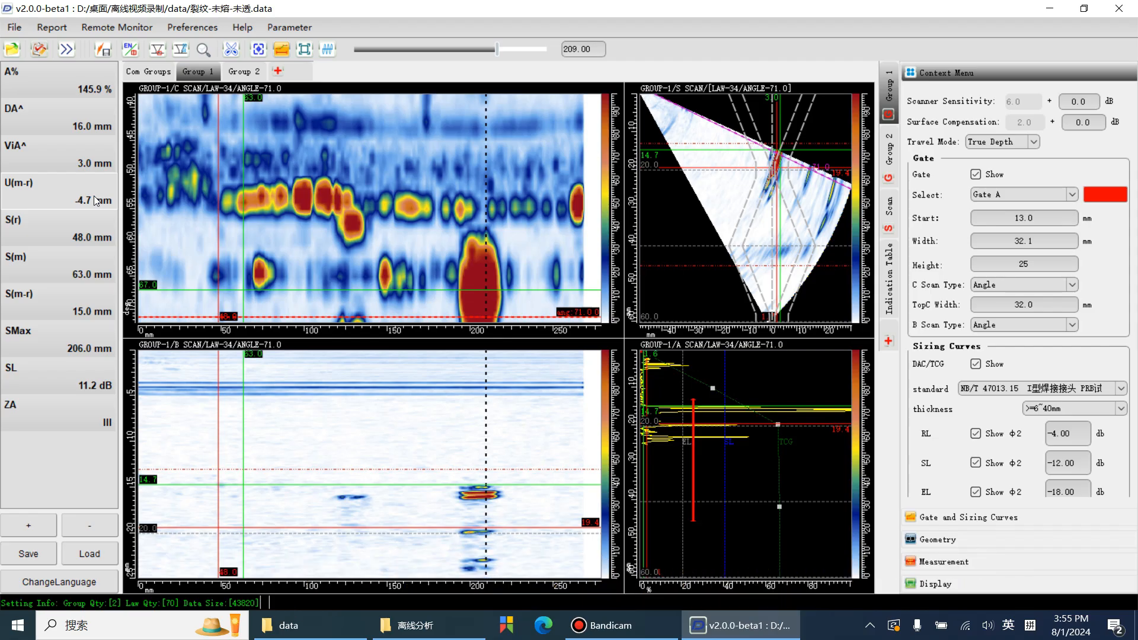
In Group 2, move the scan cursor to the defect at 210 mm and record its highest echo at the 66° beam.
left_click(244, 71)
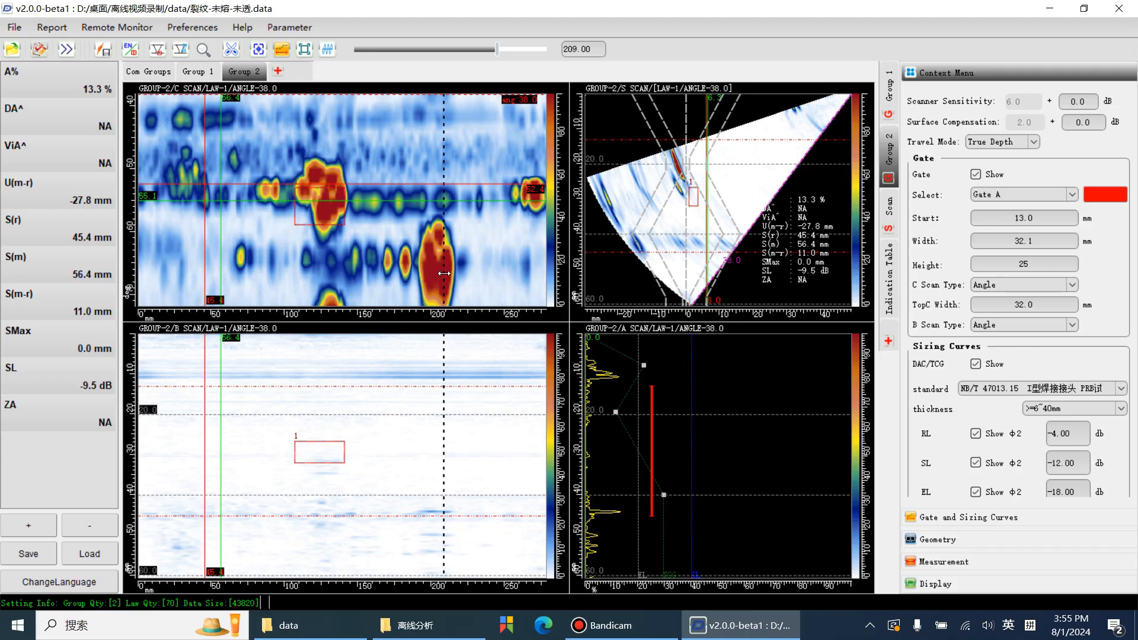
left_click_drag(444, 273, 445, 273)
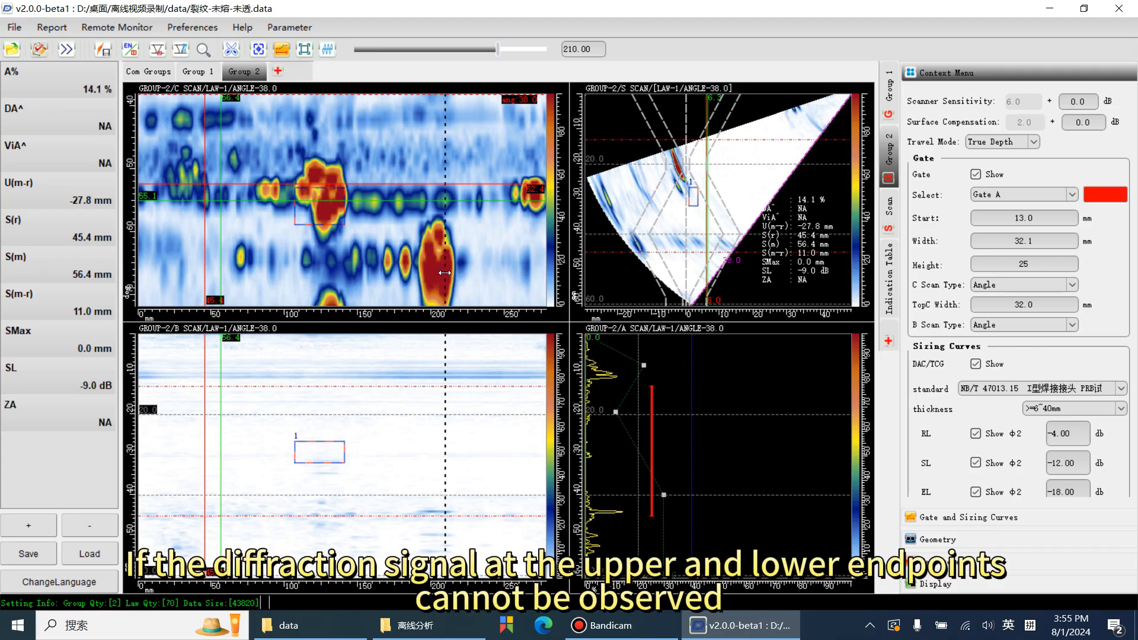
left_click(681, 171)
scroll(681, 171, "up", 2)
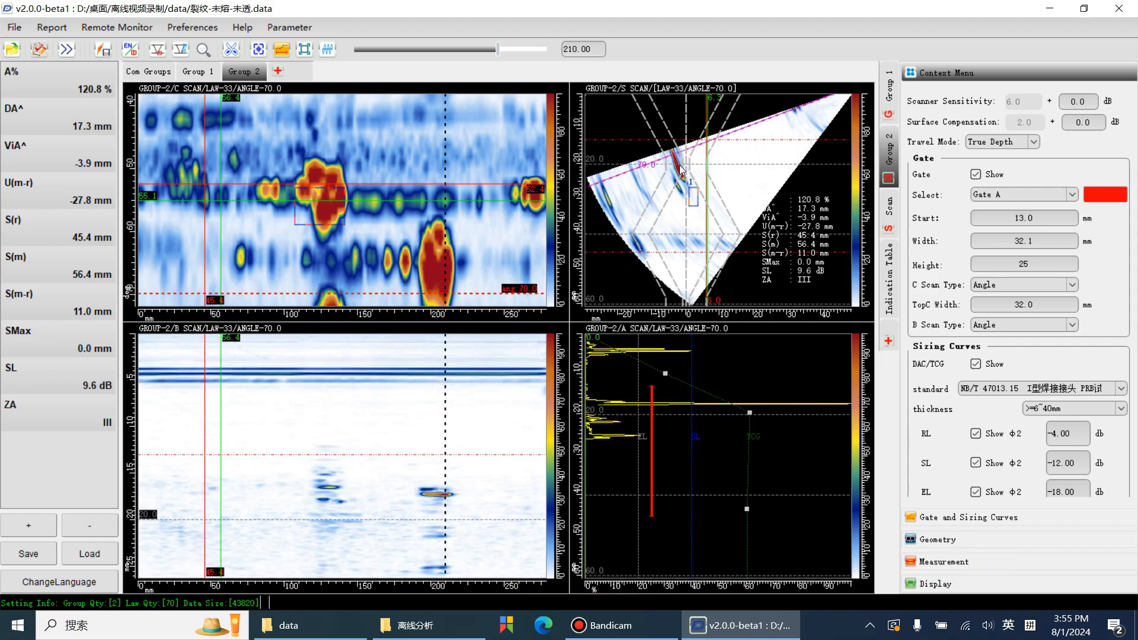
scroll(681, 171, "down", 4)
key("m")
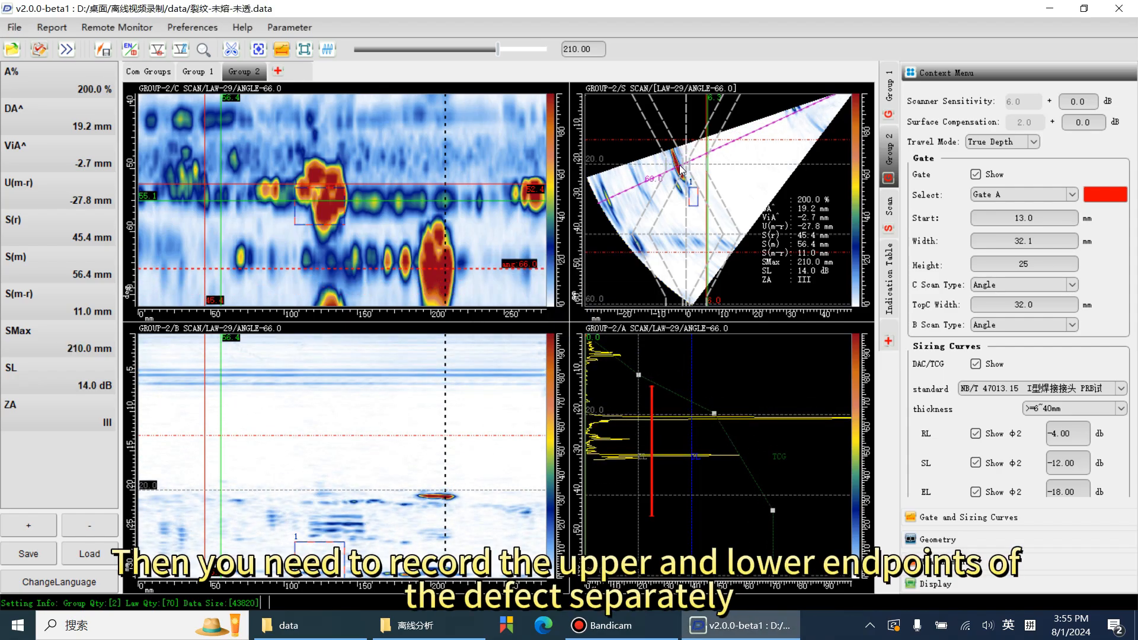
Record the defect's upper endpoint with the measurement line at 16.4 mm and its lower endpoint with the reference line at 23.4 mm.
scroll(682, 171, "up", 5)
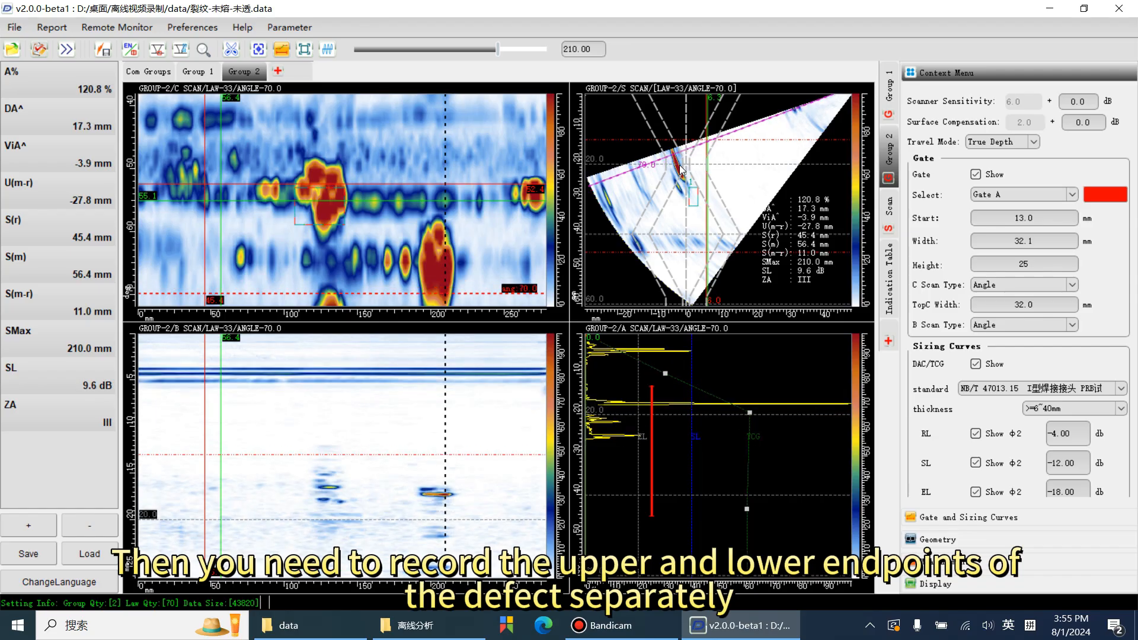
scroll(681, 171, "down", 8)
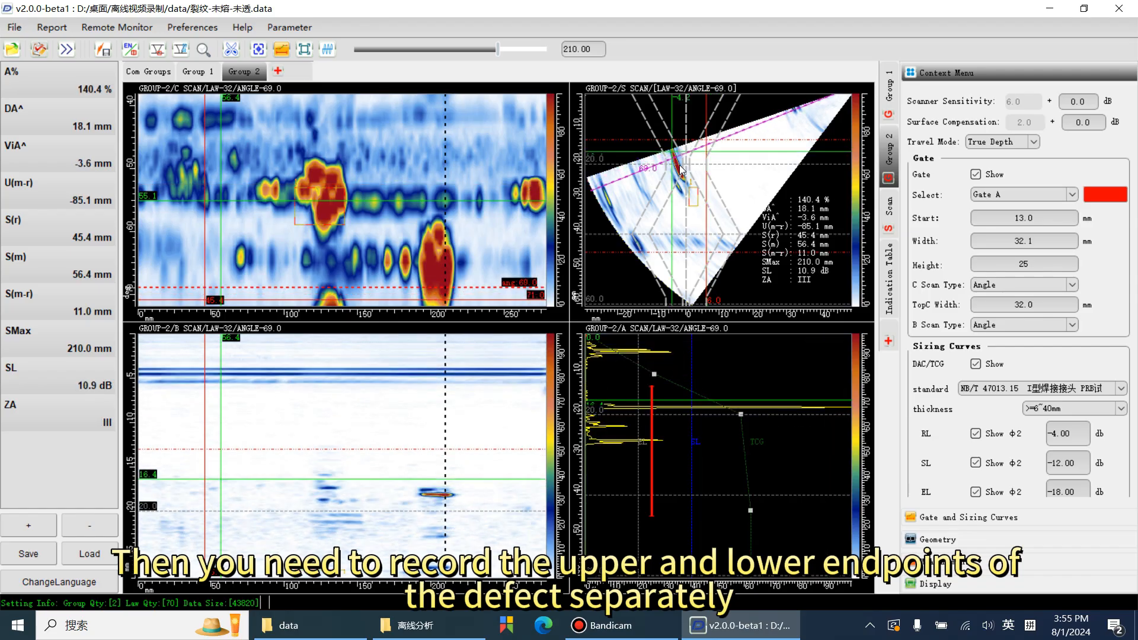
scroll(681, 171, "down", 1)
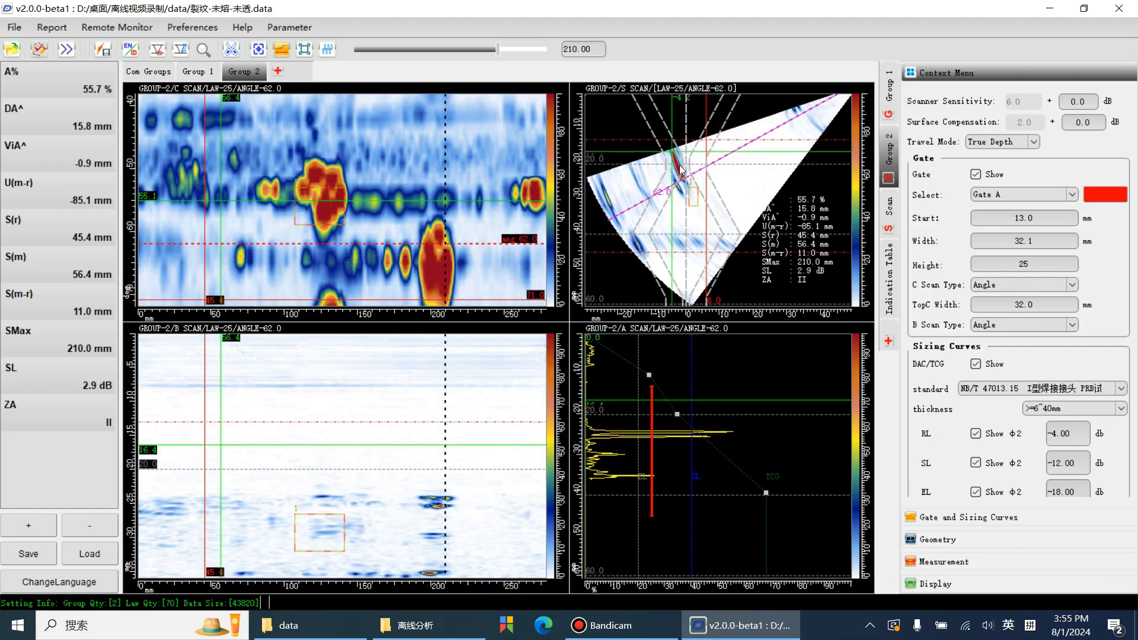
scroll(681, 170, "up", 1)
left_click(681, 175)
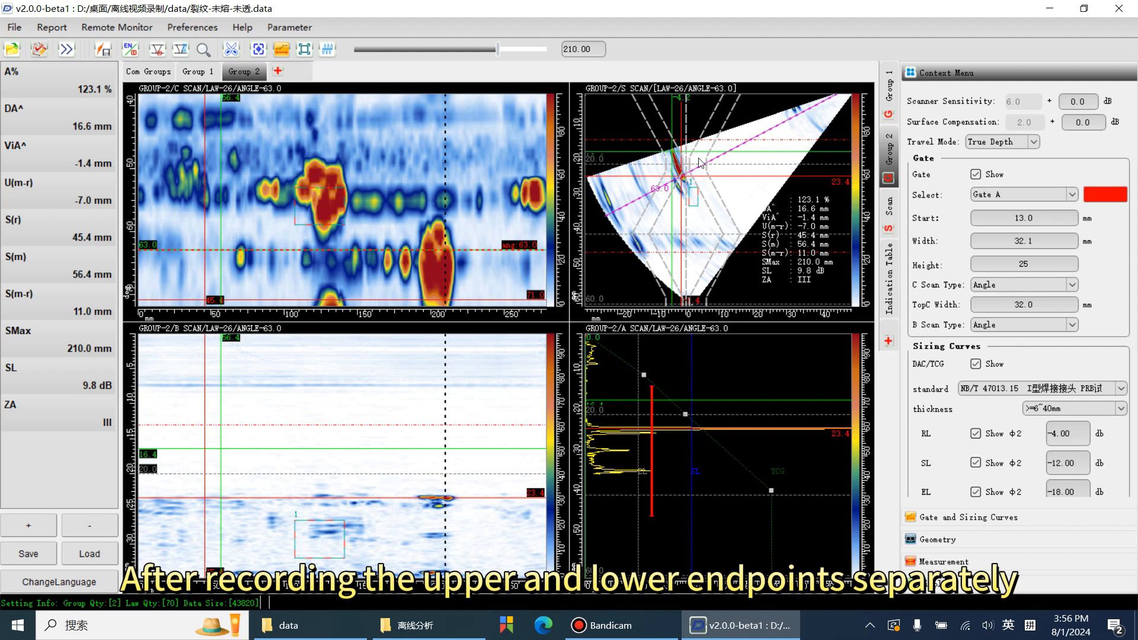
Move the lower depth reference line U(r) to the plate thickness line by setting it to 20.0 mm in the measurement settings.
left_click(947, 561)
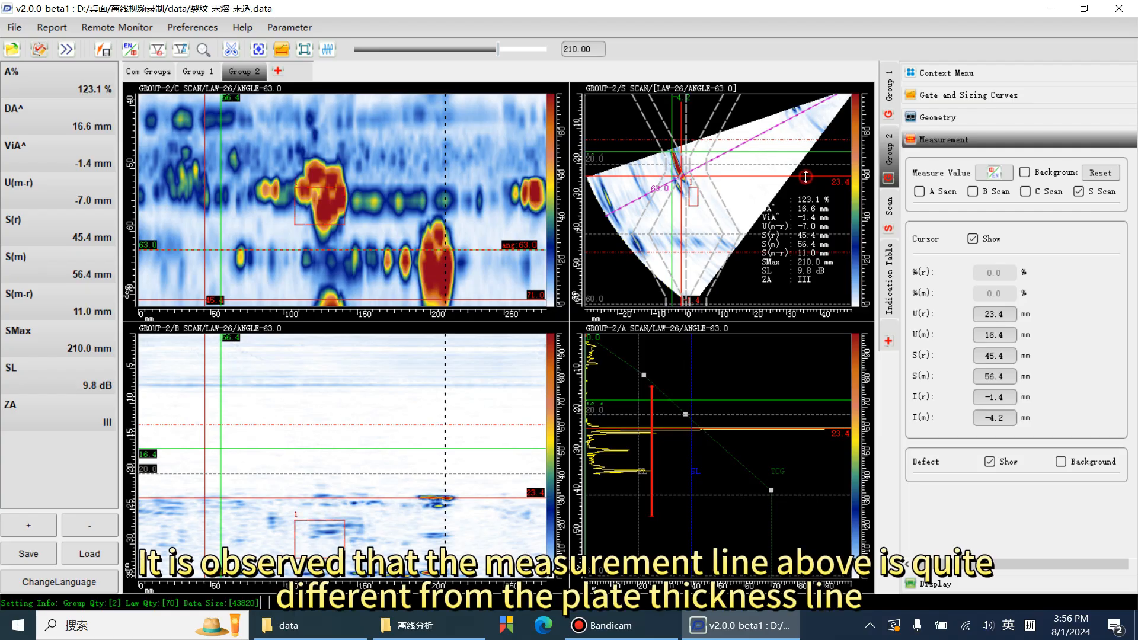
left_click_drag(806, 177, 806, 167)
left_click(1010, 313)
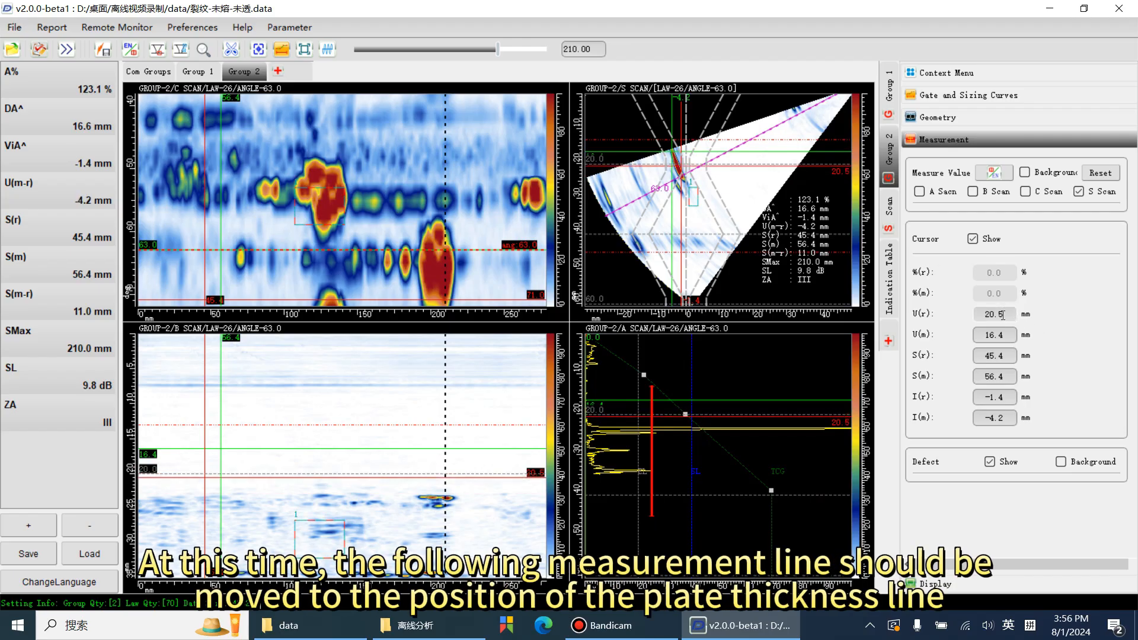
double_click(1003, 315)
scroll(1003, 315, "down", 5)
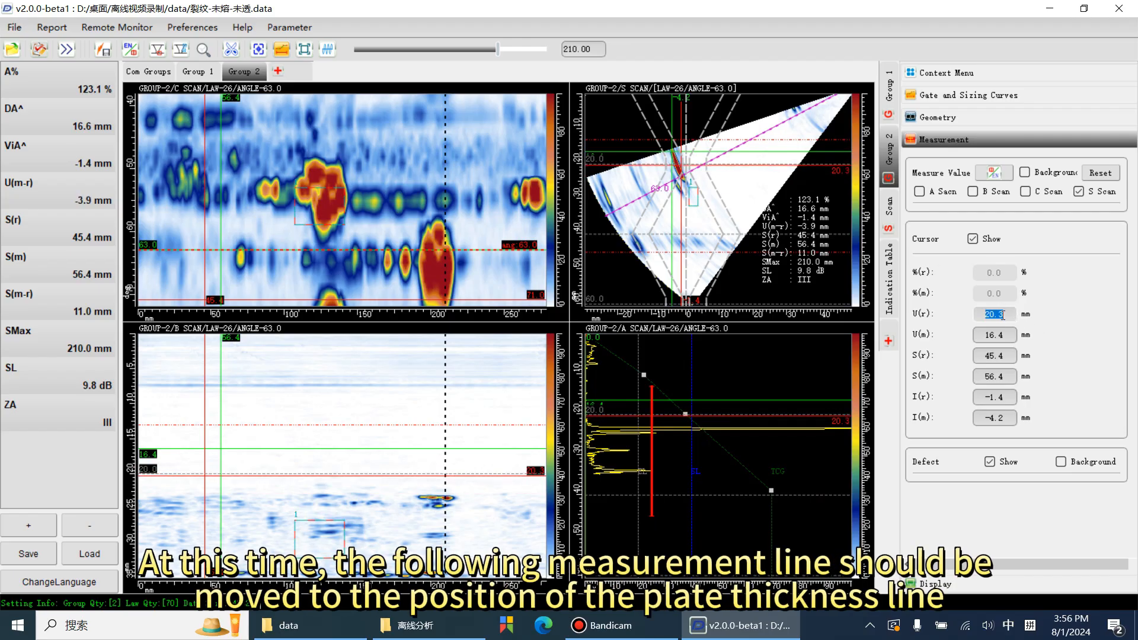
scroll(1003, 314, "down", 1)
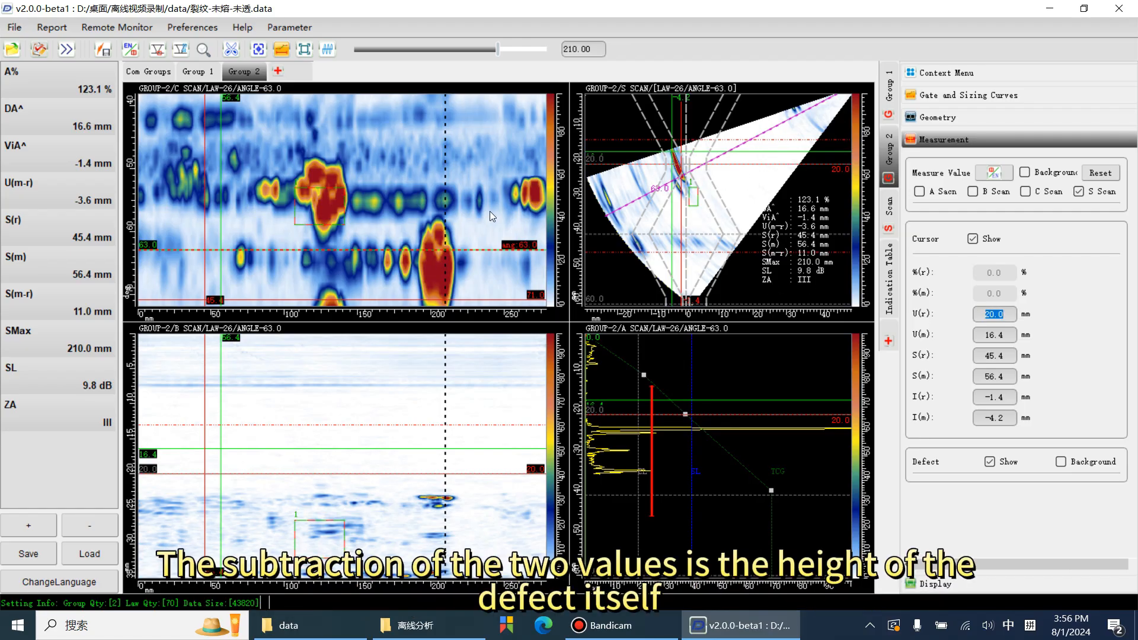
Open the data file 174131-A_174131-B and resize the Group 1 scan views by shifting their dividers.
left_click(12, 51)
left_click(195, 184)
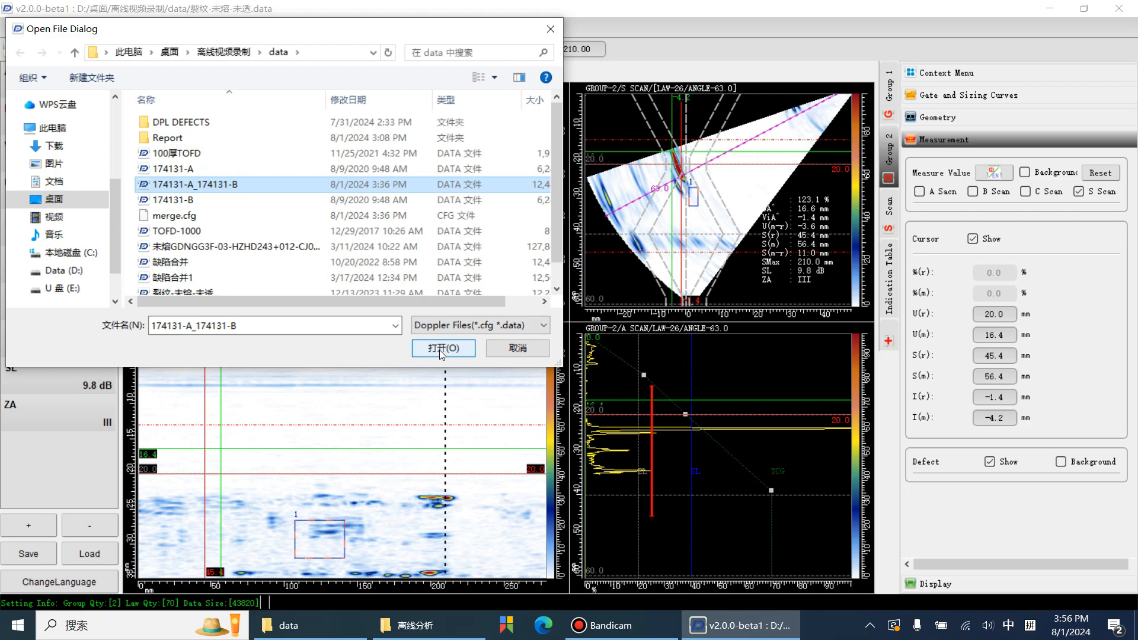
left_click(440, 349)
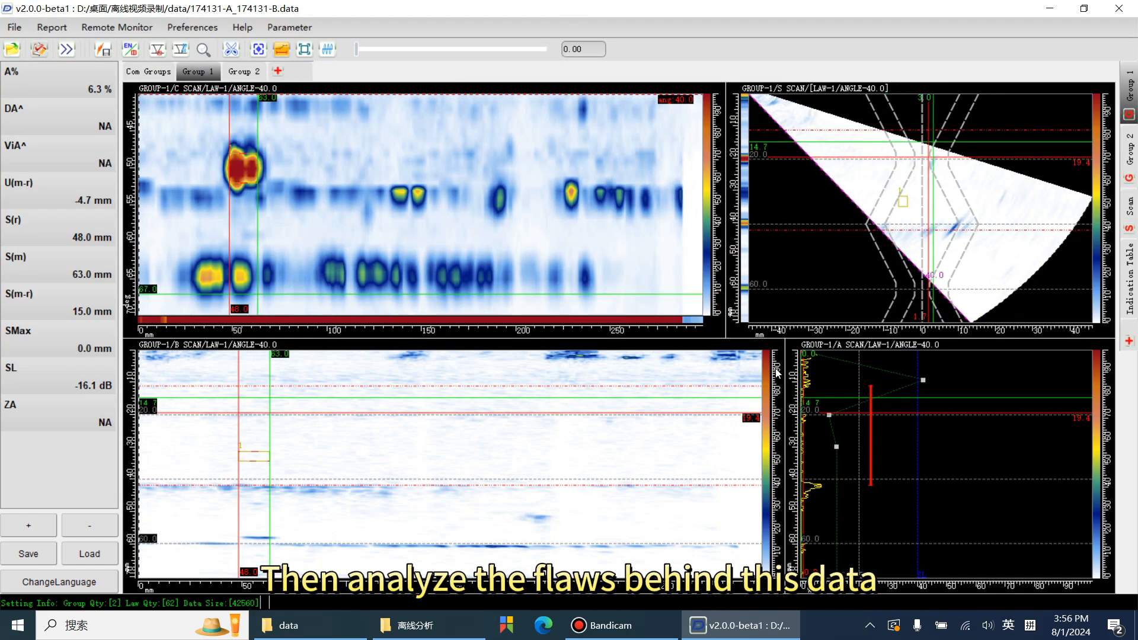
left_click_drag(785, 372, 726, 359)
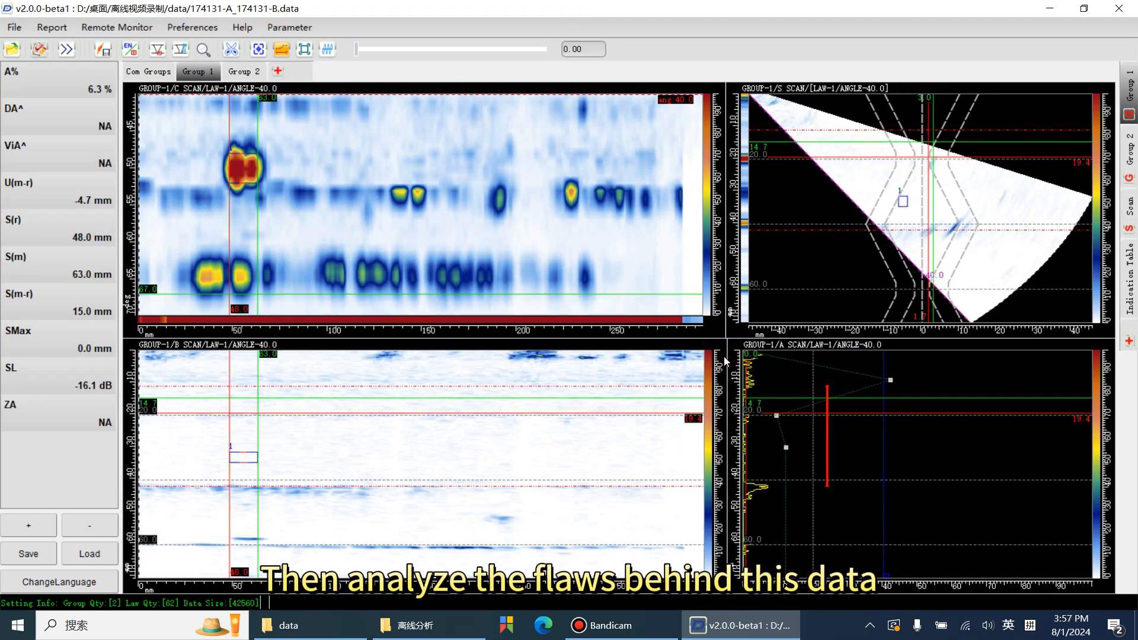
left_click_drag(628, 339, 622, 306)
Compare the internal signal's amplitude at about 120 mm in Group 1 with its amplitude at 117 mm in Group 2.
left_click(316, 208)
left_click_drag(984, 209, 983, 210)
left_click(366, 475)
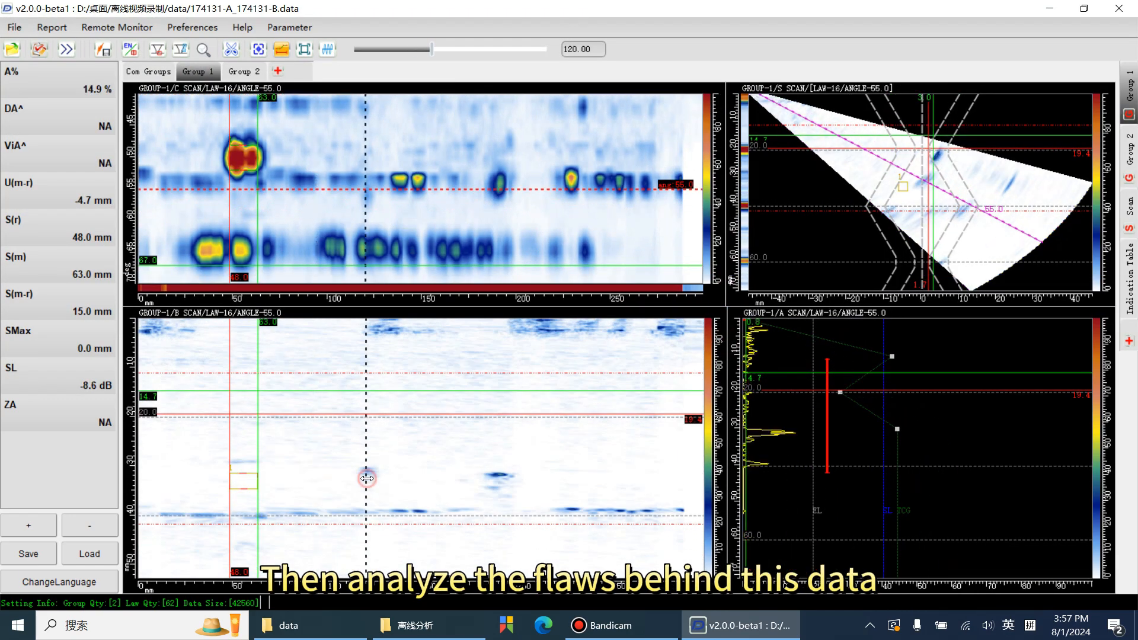
left_click(362, 475)
left_click(365, 475)
left_click(235, 73)
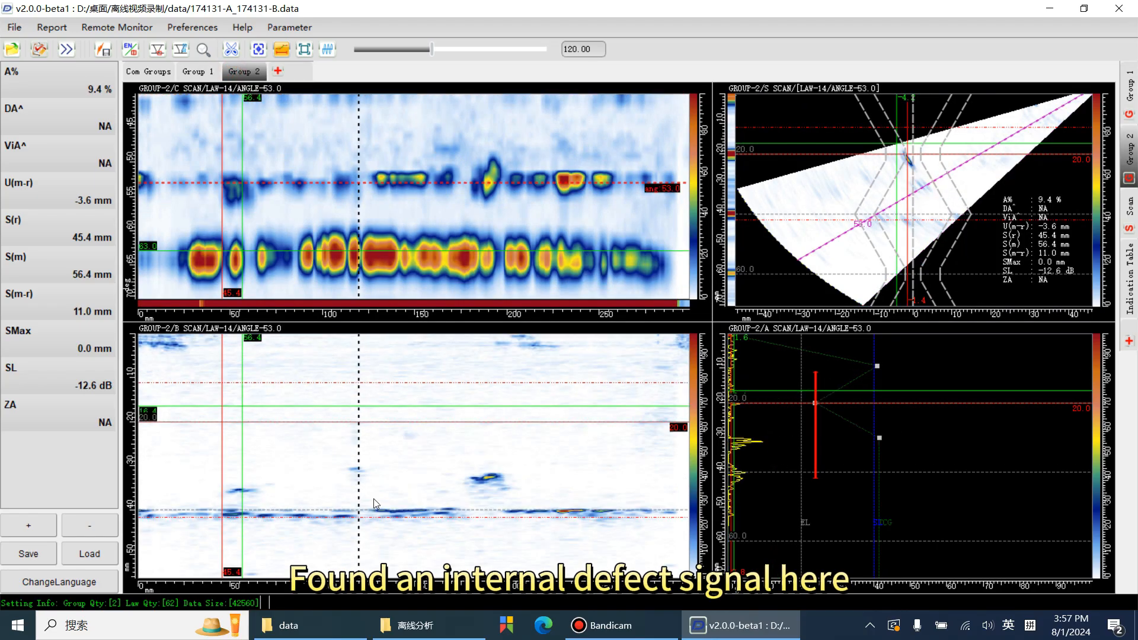
left_click_drag(358, 476, 353, 478)
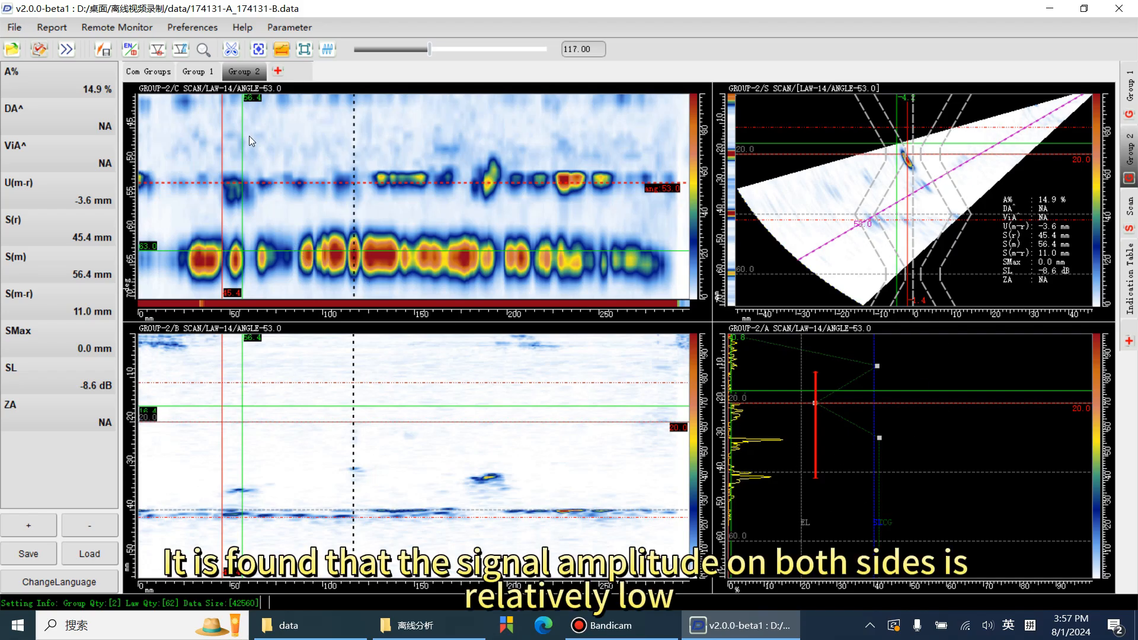
Examine the defect signal at 191 mm in Group 1 and compare its amplitude with Group 2 at 189 mm.
left_click(209, 71)
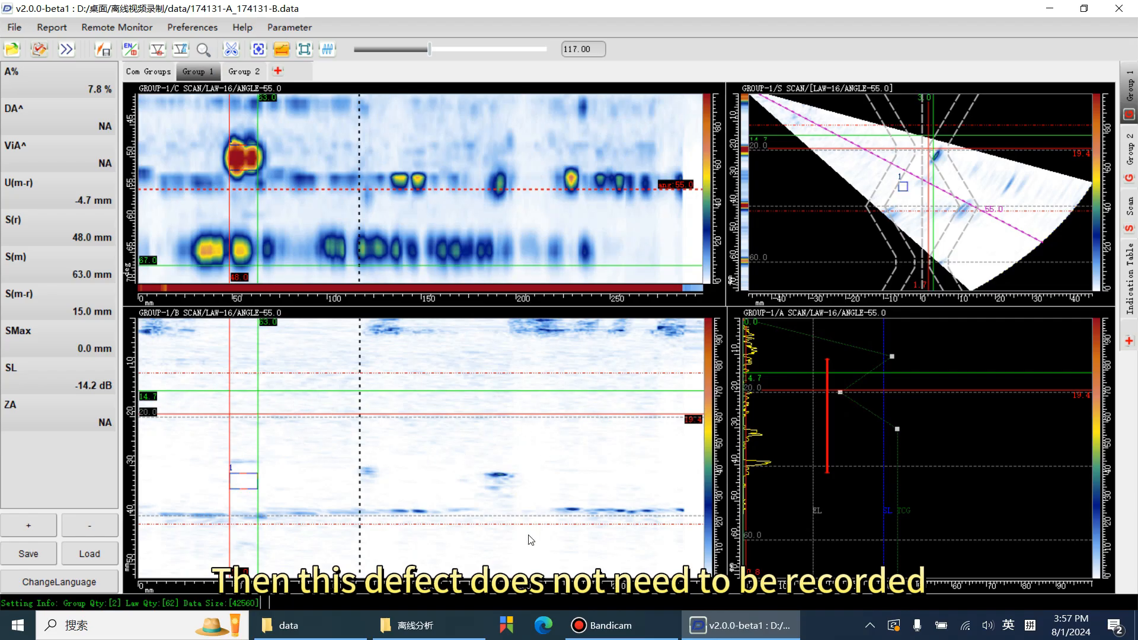
left_click(500, 475)
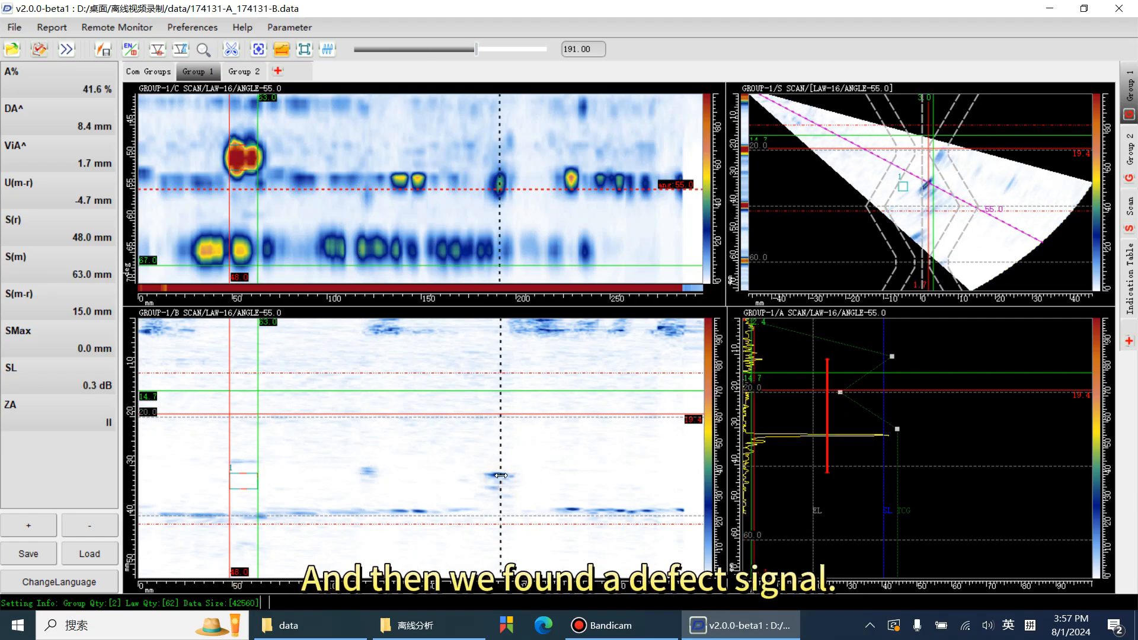
left_click(239, 74)
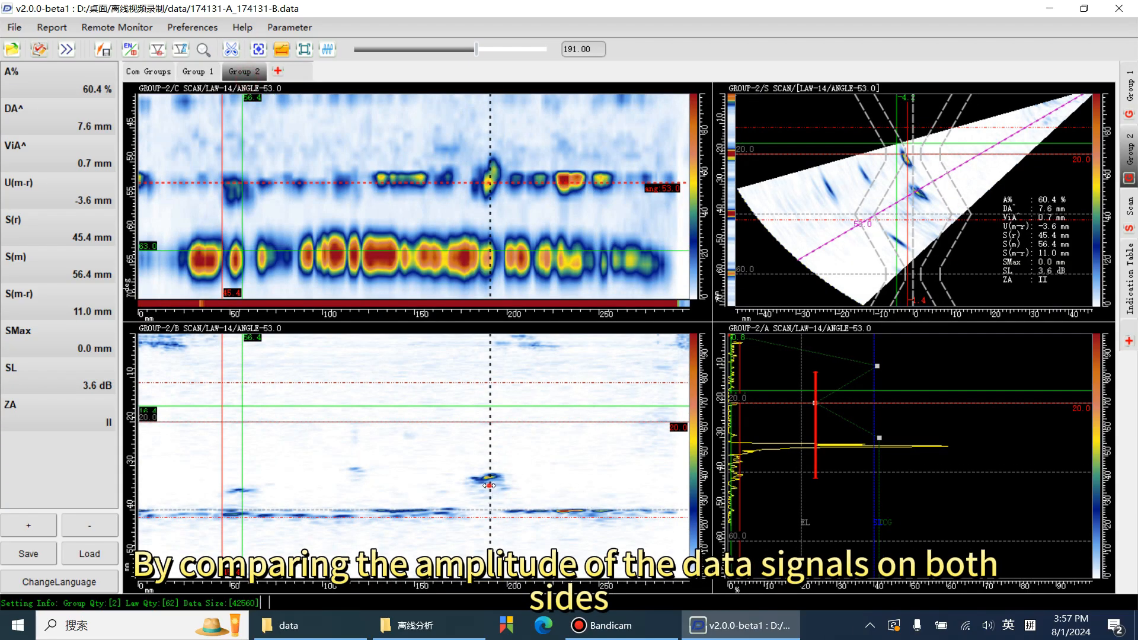
left_click_drag(491, 485, 486, 484)
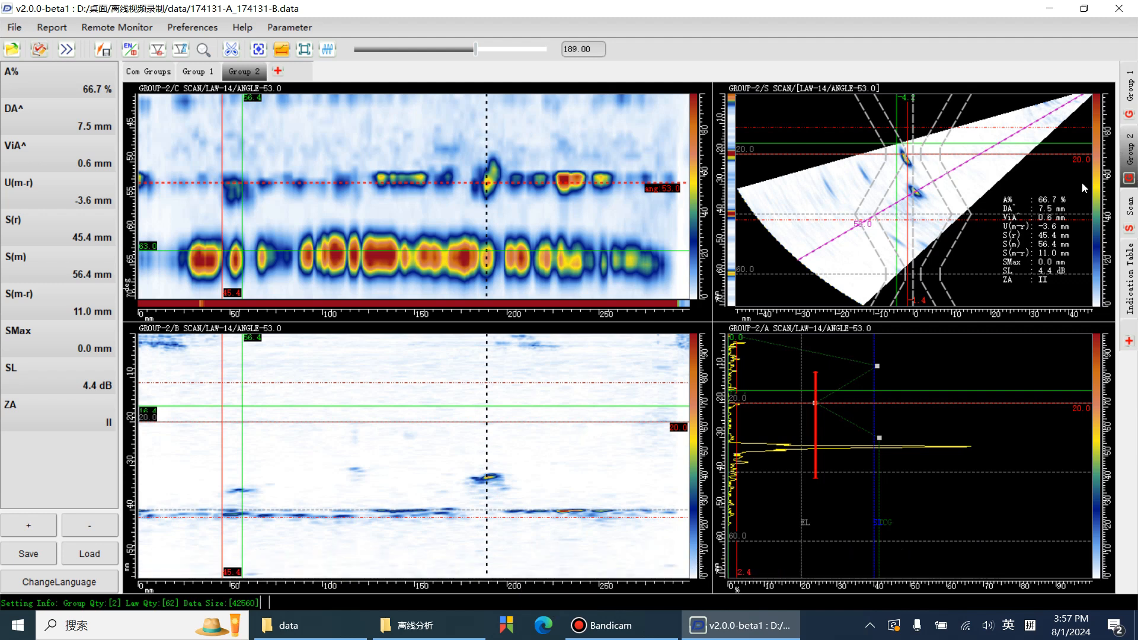
Step the Group 2 scan cursor to the defect's highest echo at 190 mm and record that maximum position.
key("Right")
key("Left")
key("Right")
key("Right")
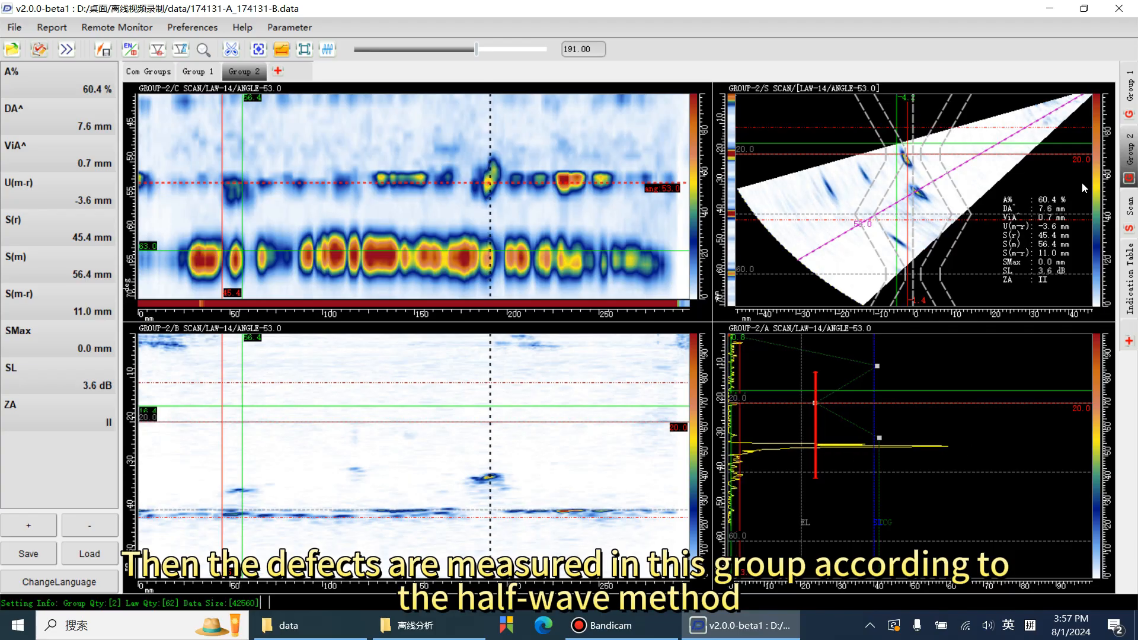
key("Left")
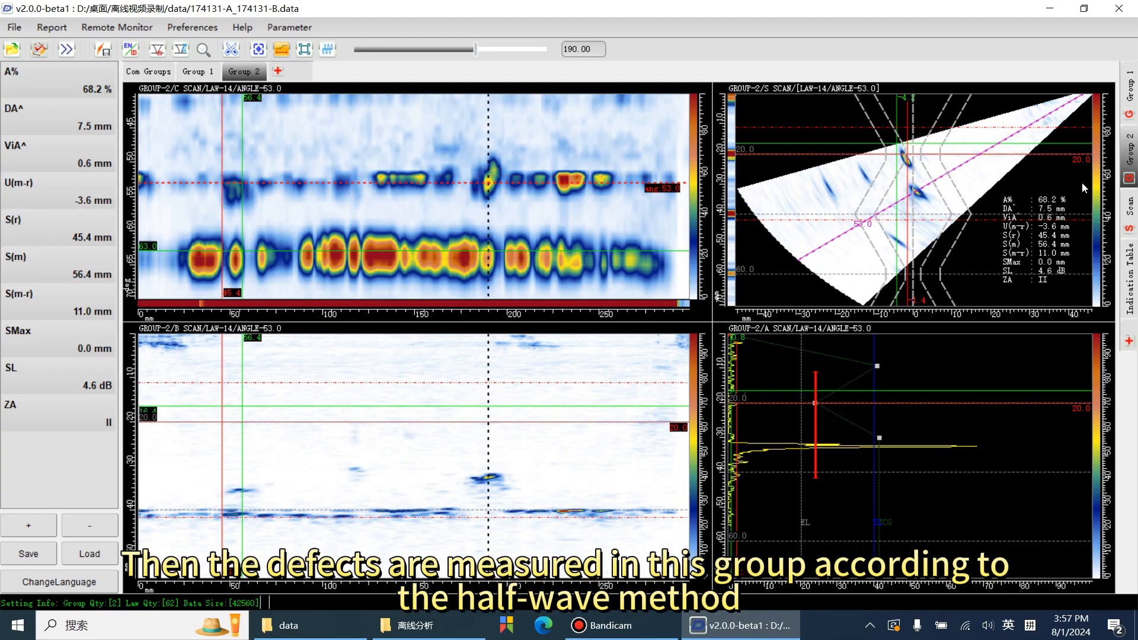
key("z")
key("Return")
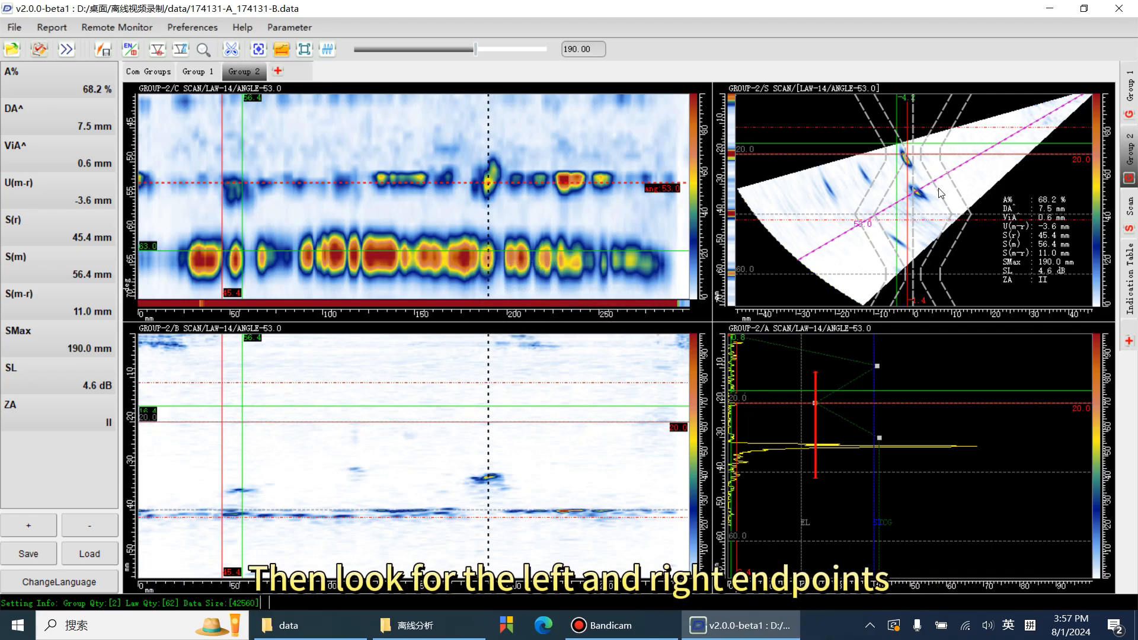
Record the defect's left endpoint at 187 mm and its right endpoint at 194 mm.
key("Left")
key("Left")
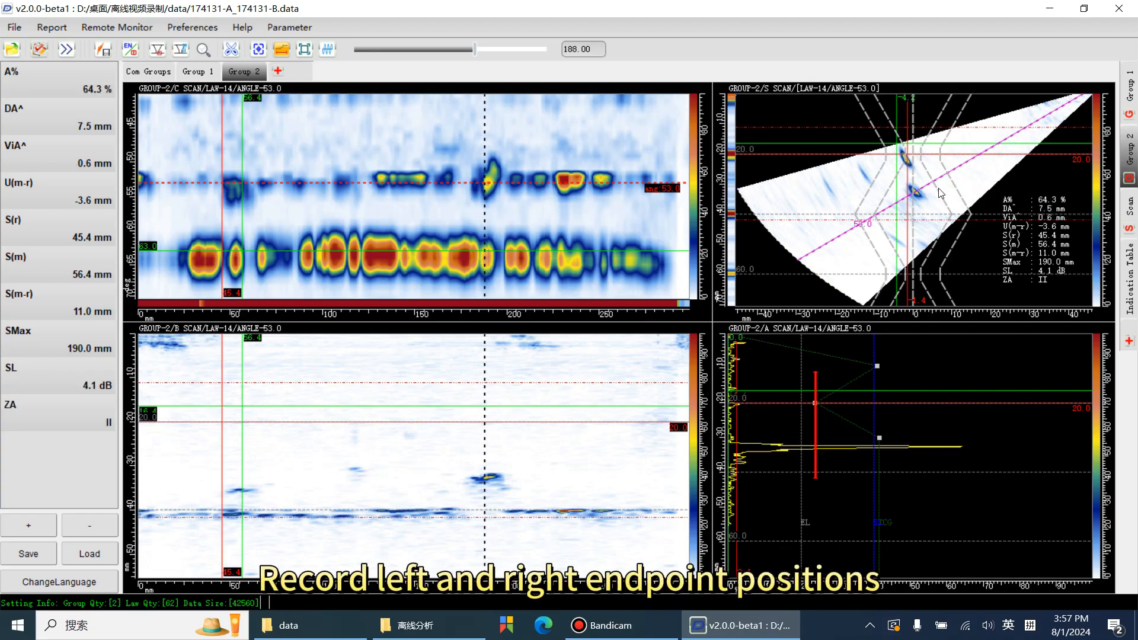
key("Left")
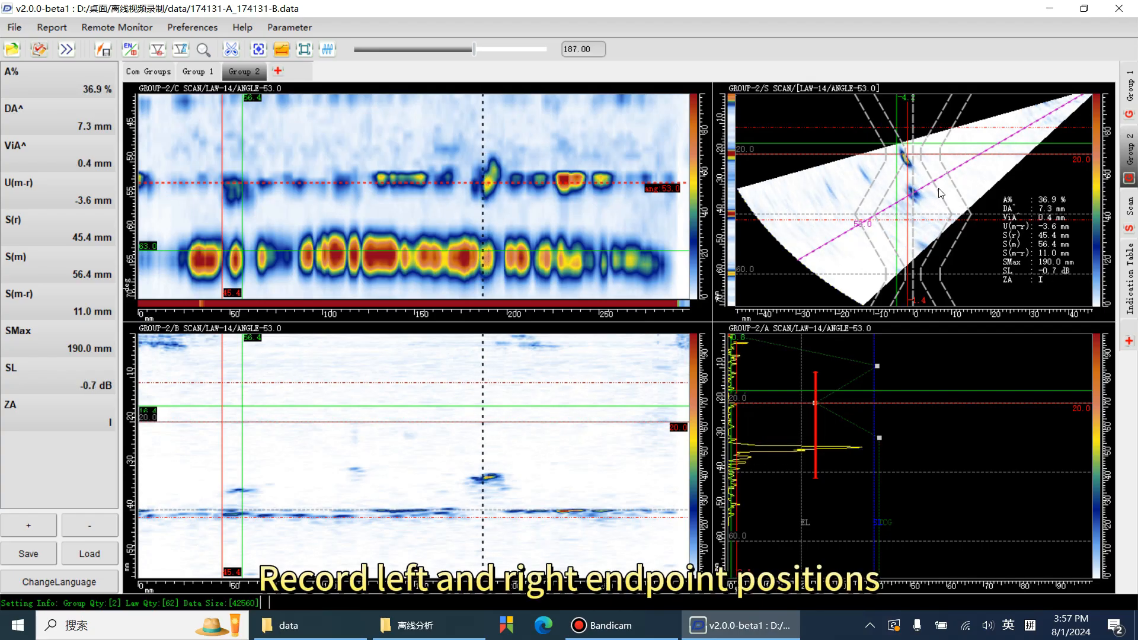
key("c")
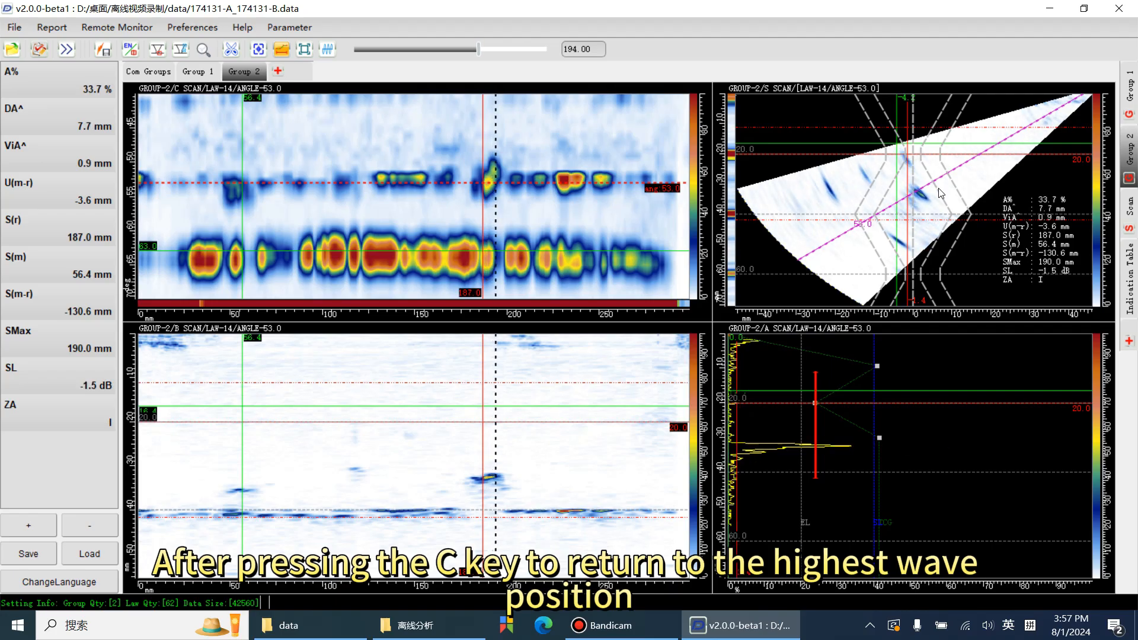
Record the defect's upper endpoint at 30.9 mm and lower endpoint at 33.9 mm by stepping through the neighbouring beams.
key("Down")
key("Down")
key("c")
key("Up")
key("Up")
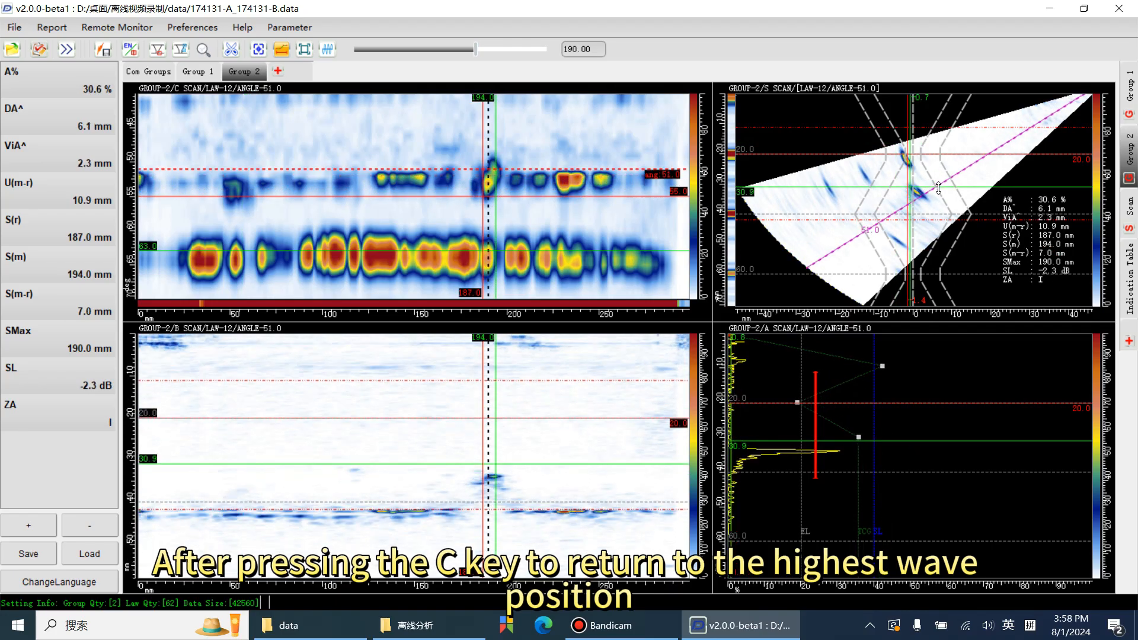
Return to the highest echo at the 53° beam and save the measured defect.
key("c")
left_click(103, 49)
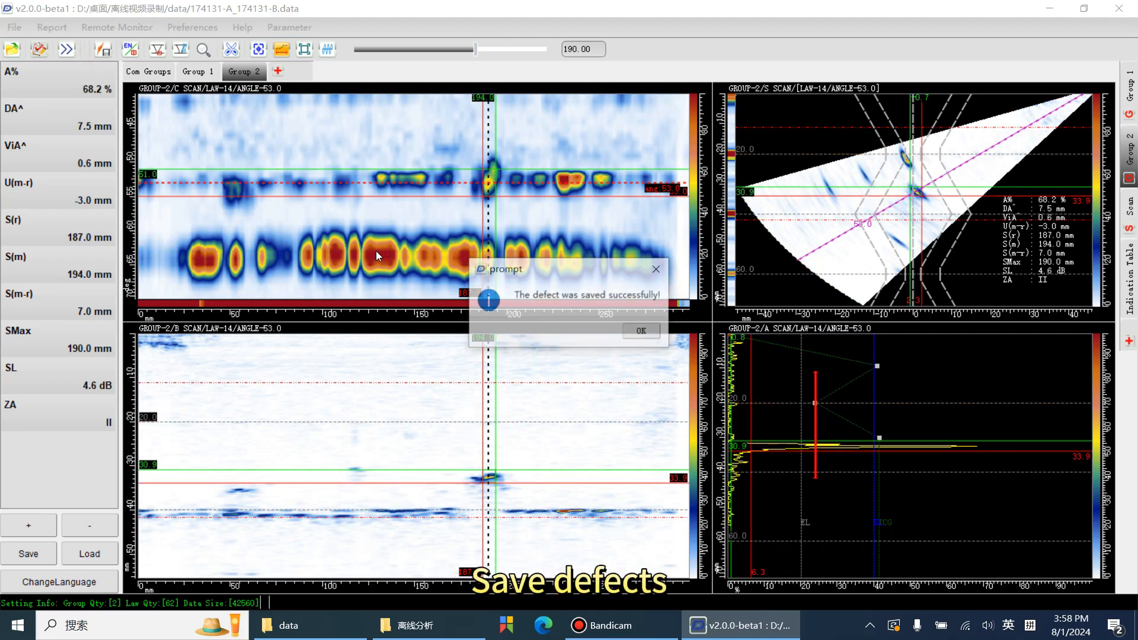
left_click(638, 333)
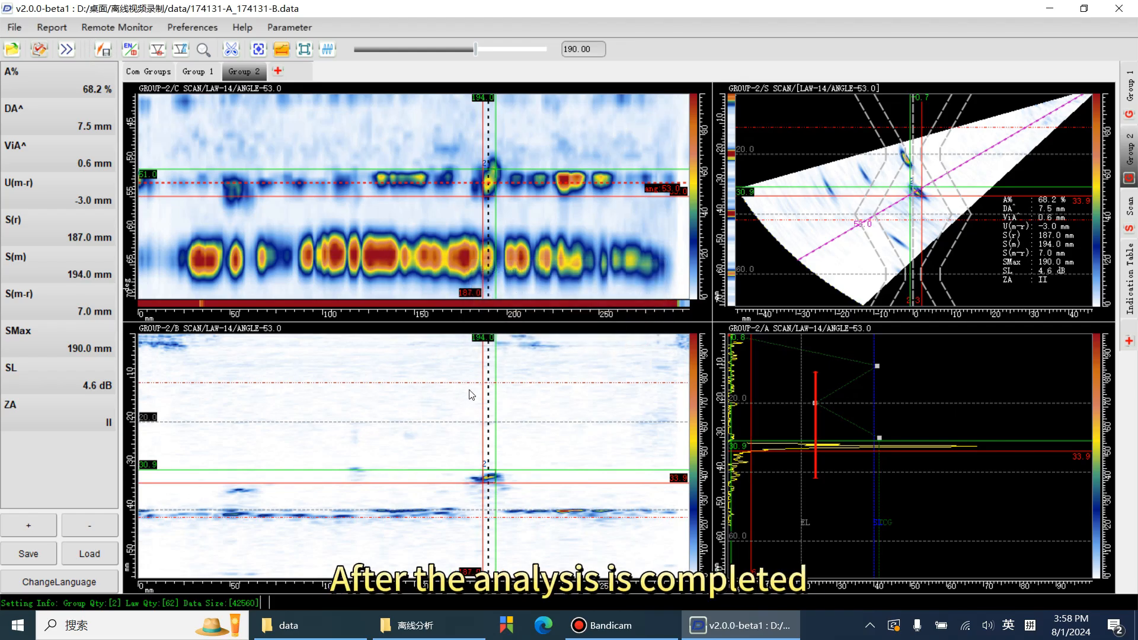
Show the defects of all groups in the indication table and request their overview.
left_click(1131, 275)
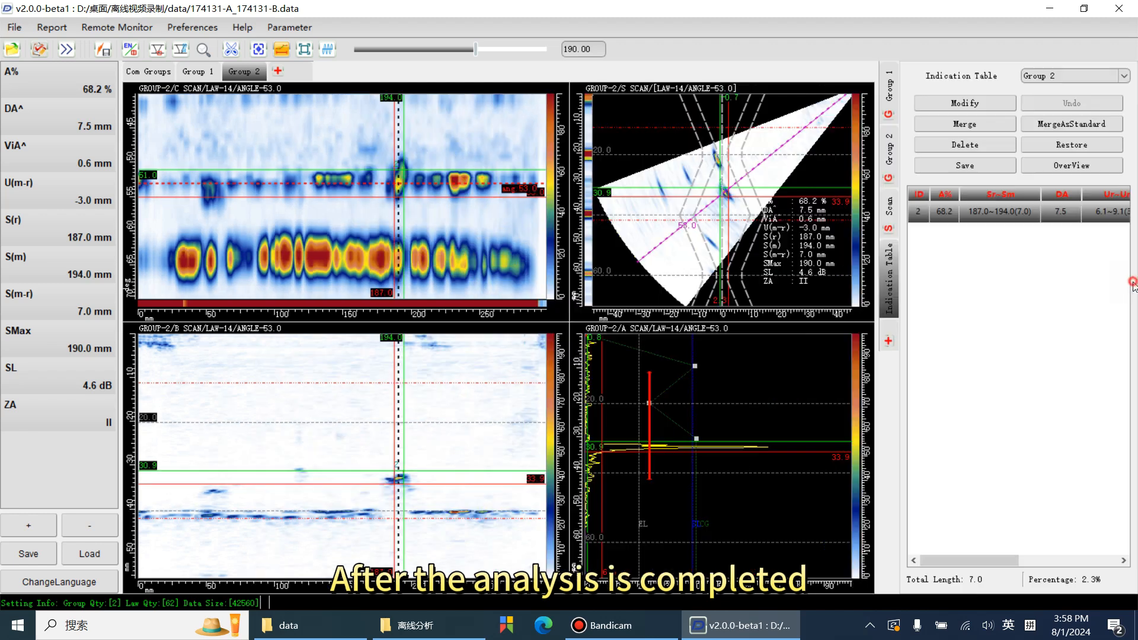
left_click(1037, 77)
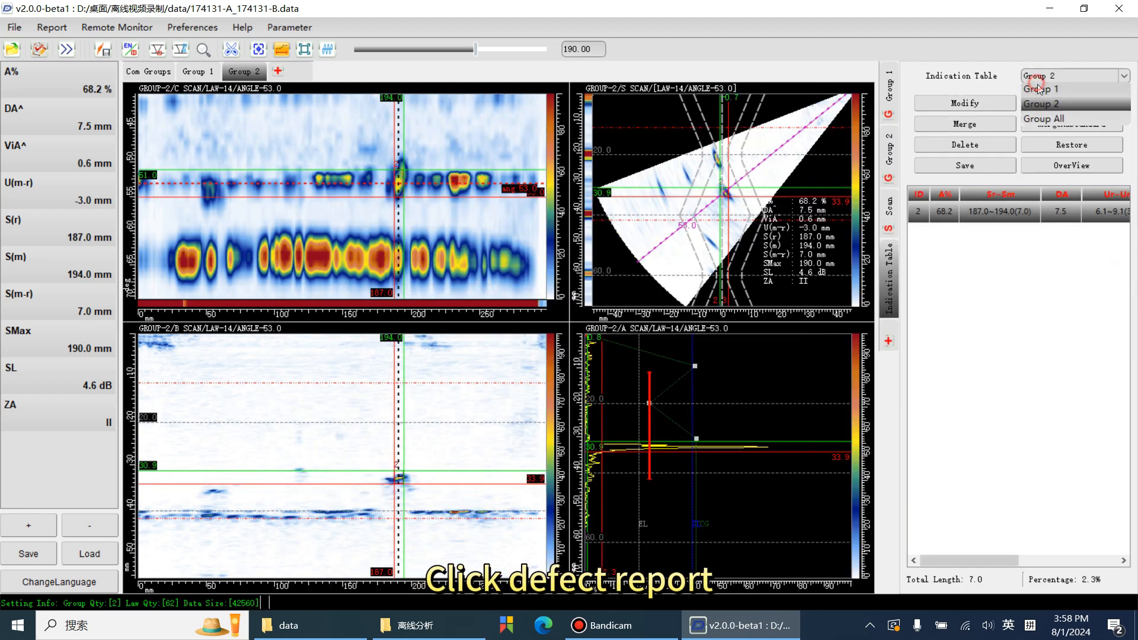
left_click(1043, 119)
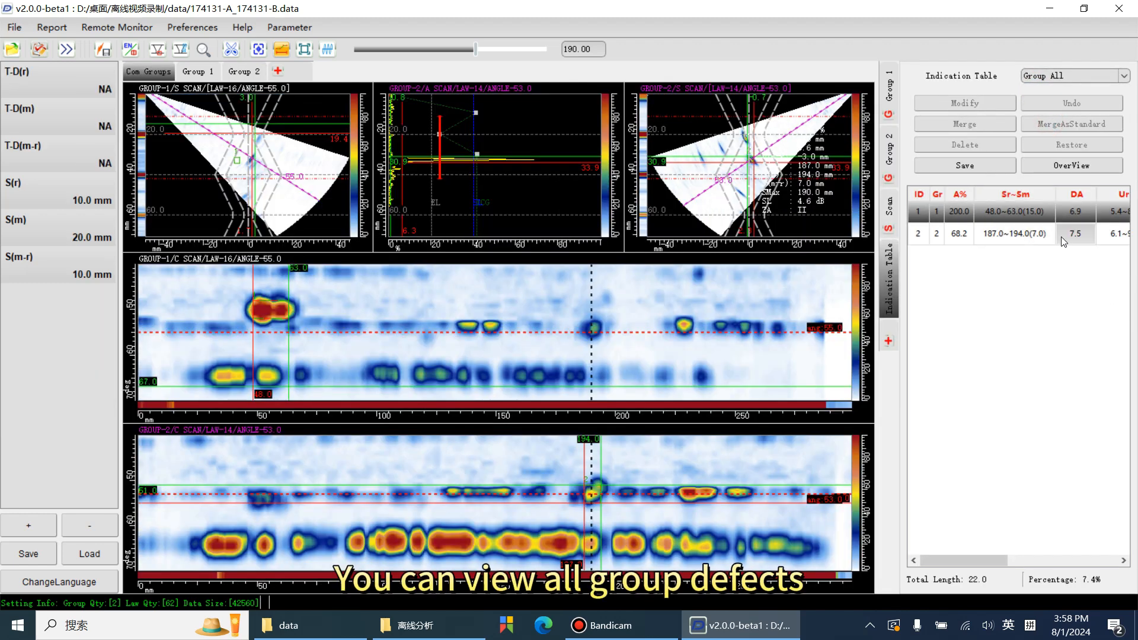
left_click(1059, 171)
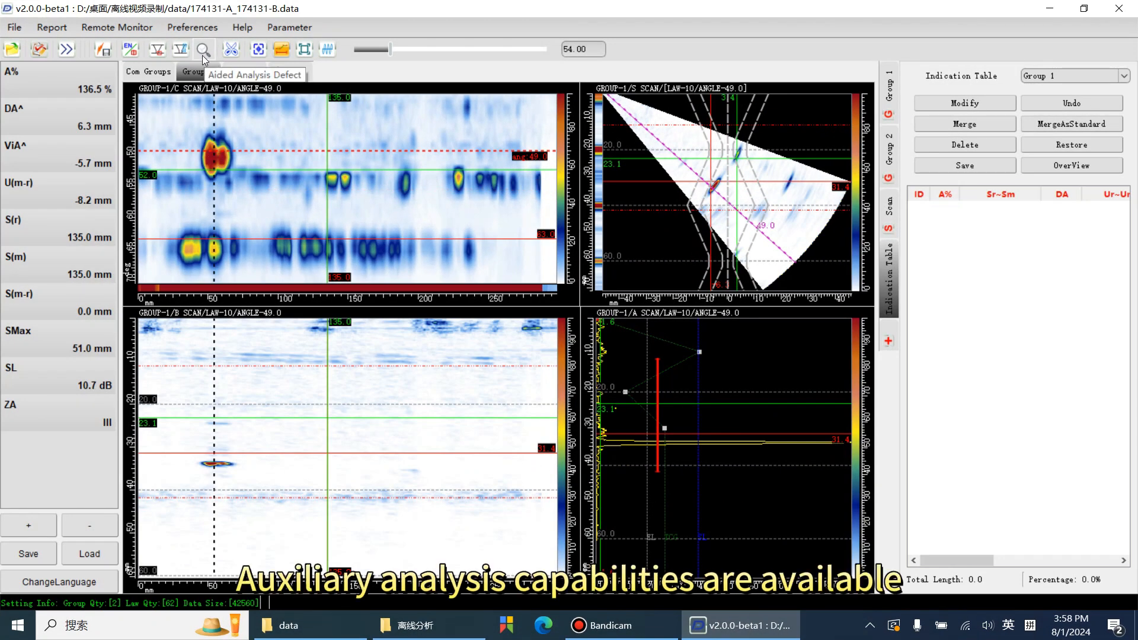
Set Group 1's sizing curve standard to NB/T 47013.15 I型焊接接头 PRB试块.
left_click(202, 50)
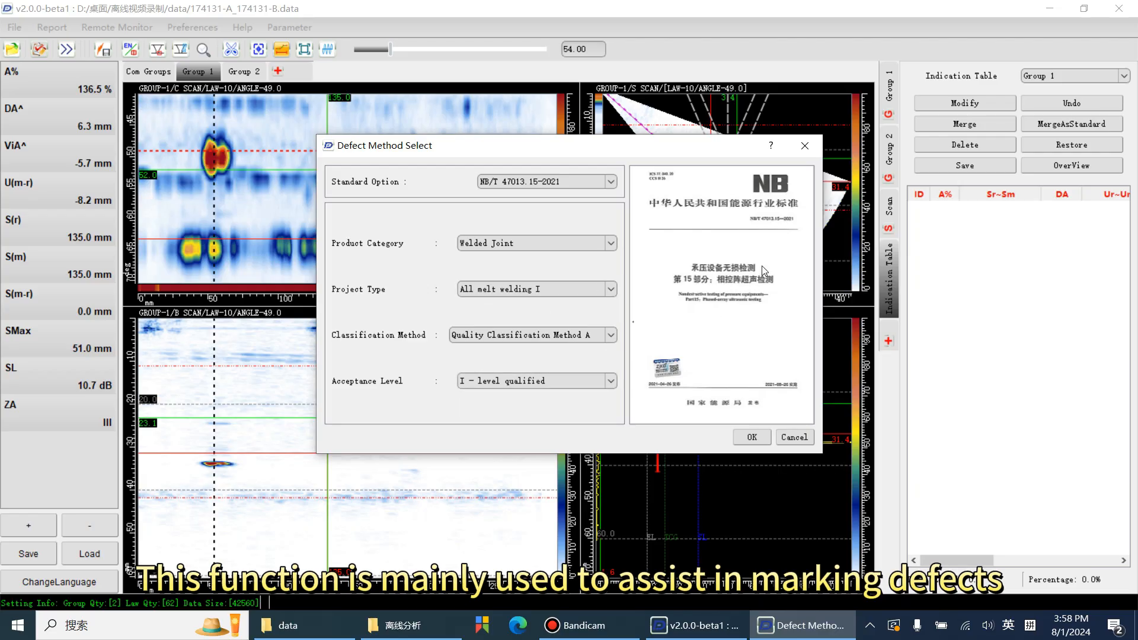
left_click(805, 146)
left_click(887, 112)
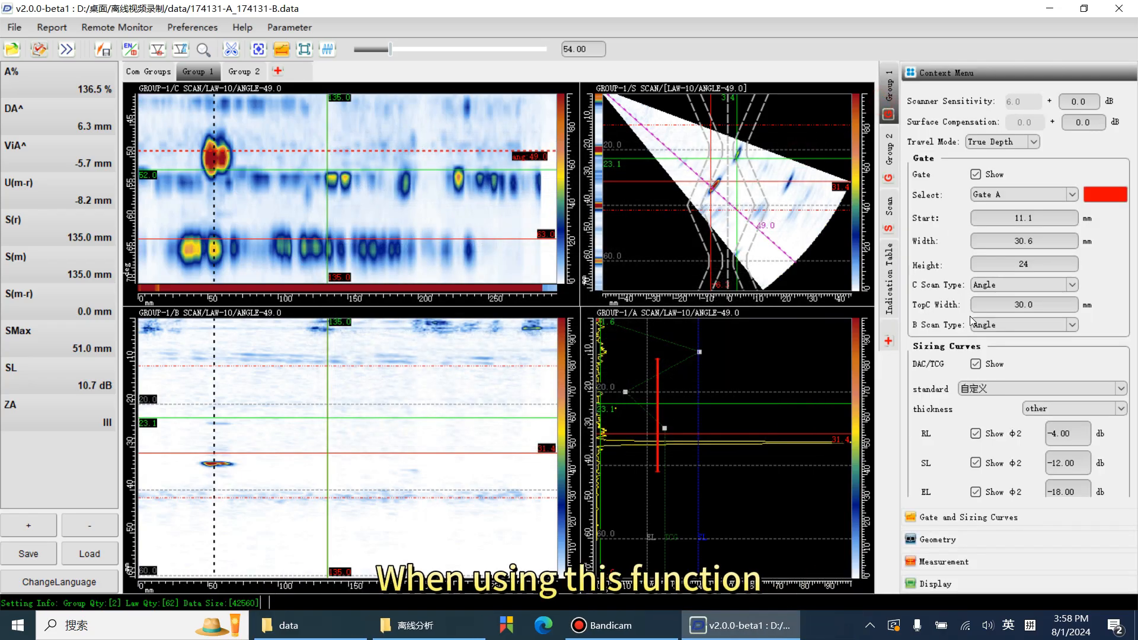
left_click(981, 389)
left_click(990, 412)
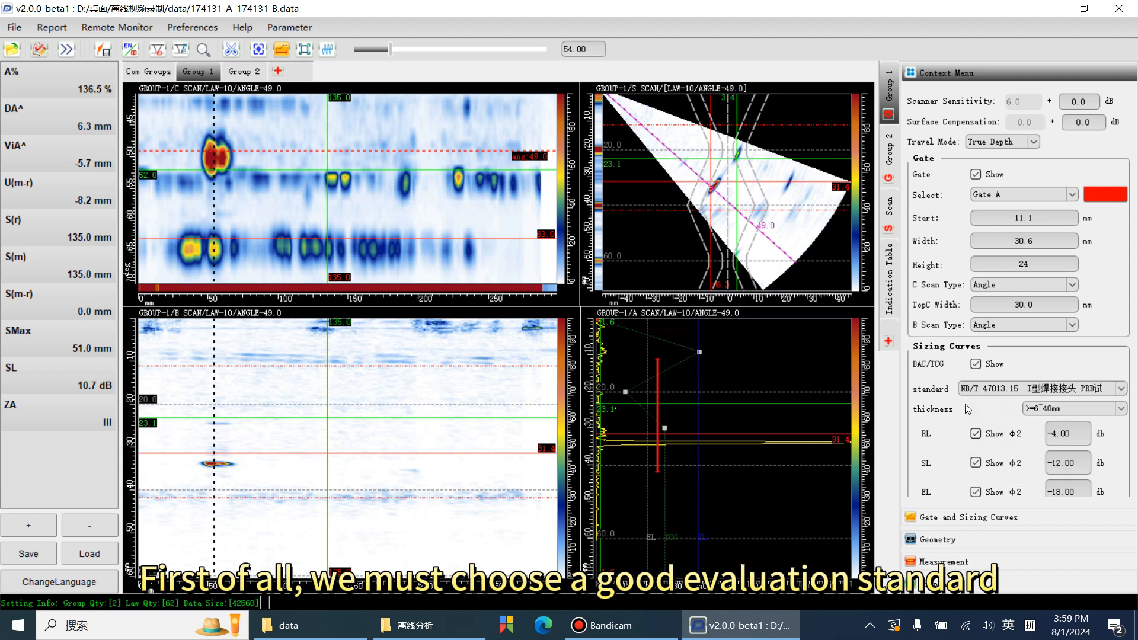
Set Group 2's sizing curve standard to NB/T 47013.15 I型焊接接头 PRB试块.
left_click(888, 178)
left_click(977, 389)
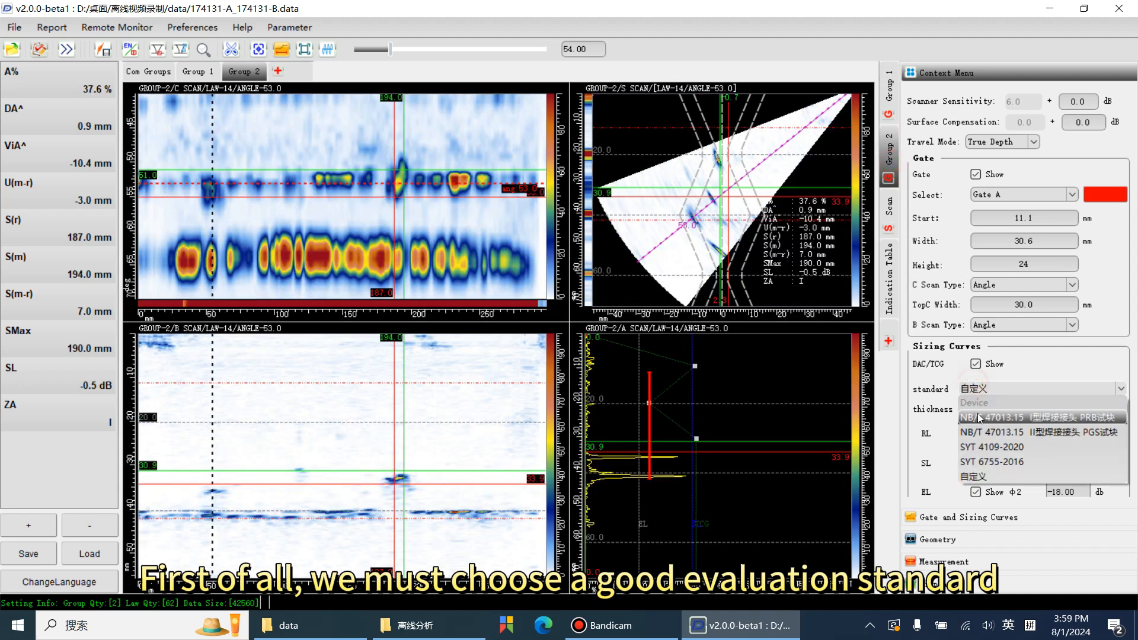
left_click(978, 418)
Enter aided defect analysis for Group 1 with NB/T 47013.15-2021, Welded Joint, All melt welding I, Quality Classification Method A and I-level qualified.
left_click(194, 76)
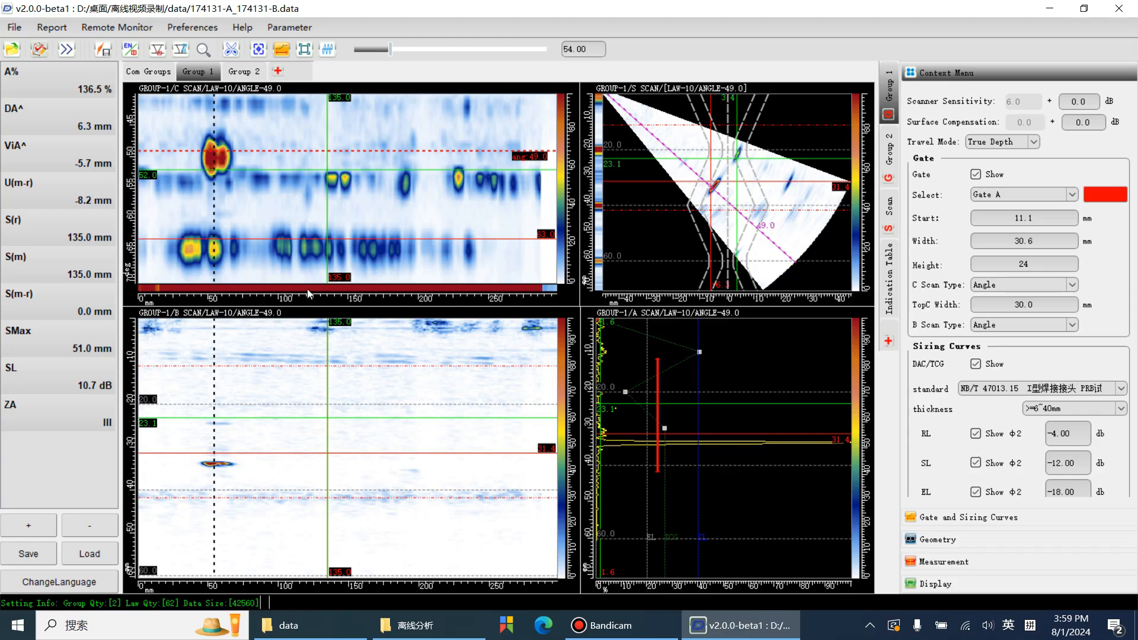
left_click(204, 50)
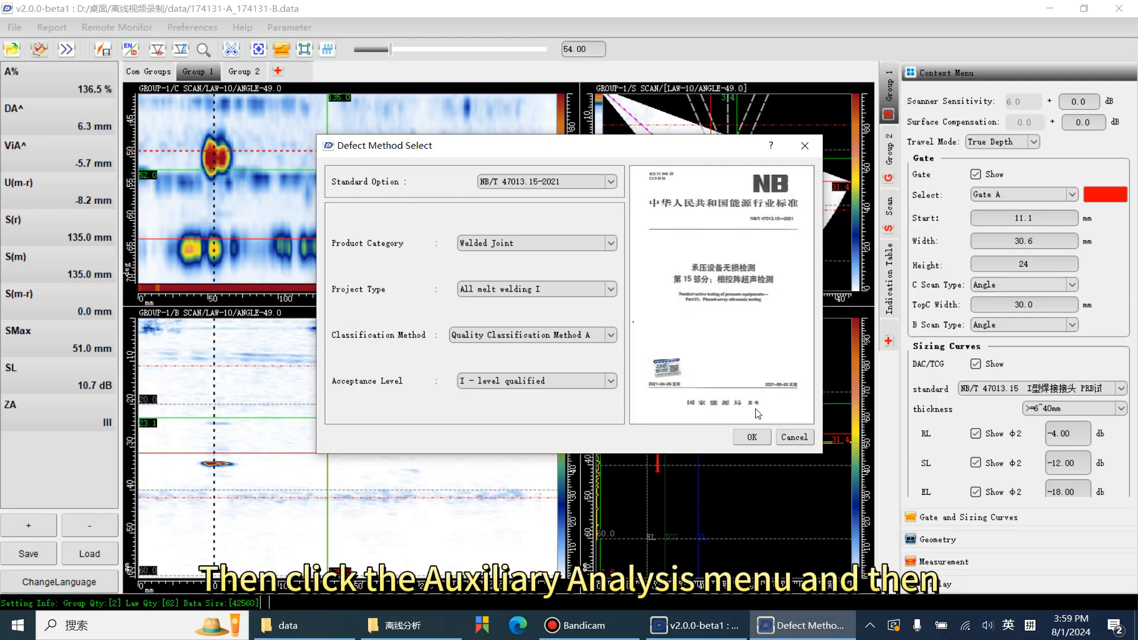
left_click(542, 243)
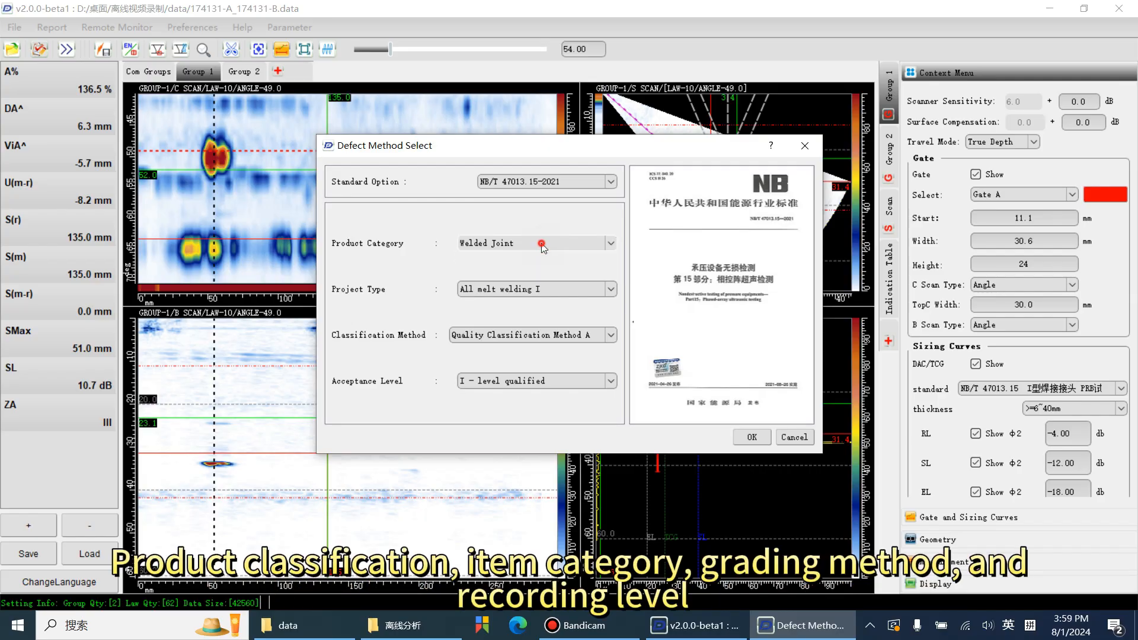
left_click(534, 291)
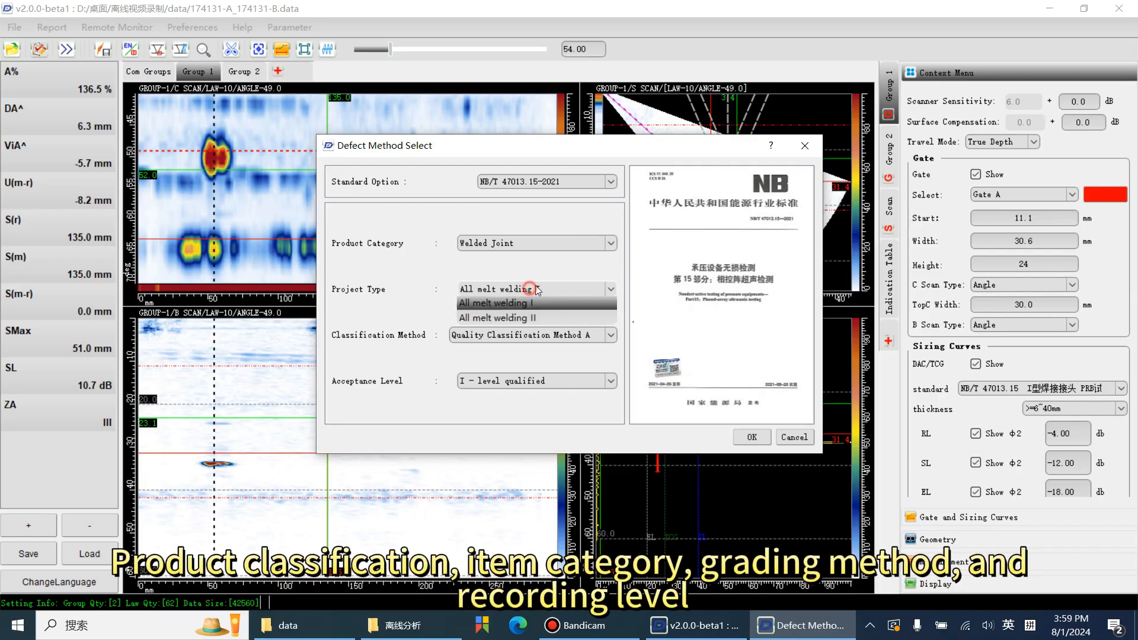
left_click(533, 303)
left_click(523, 333)
left_click(523, 333)
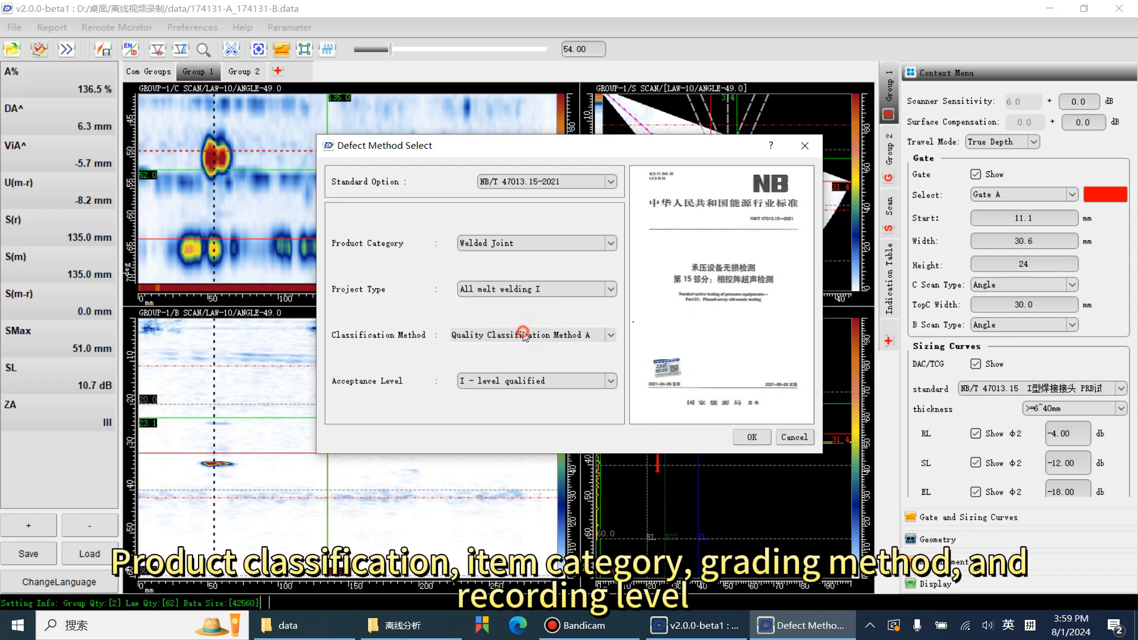
left_click(513, 390)
left_click(510, 387)
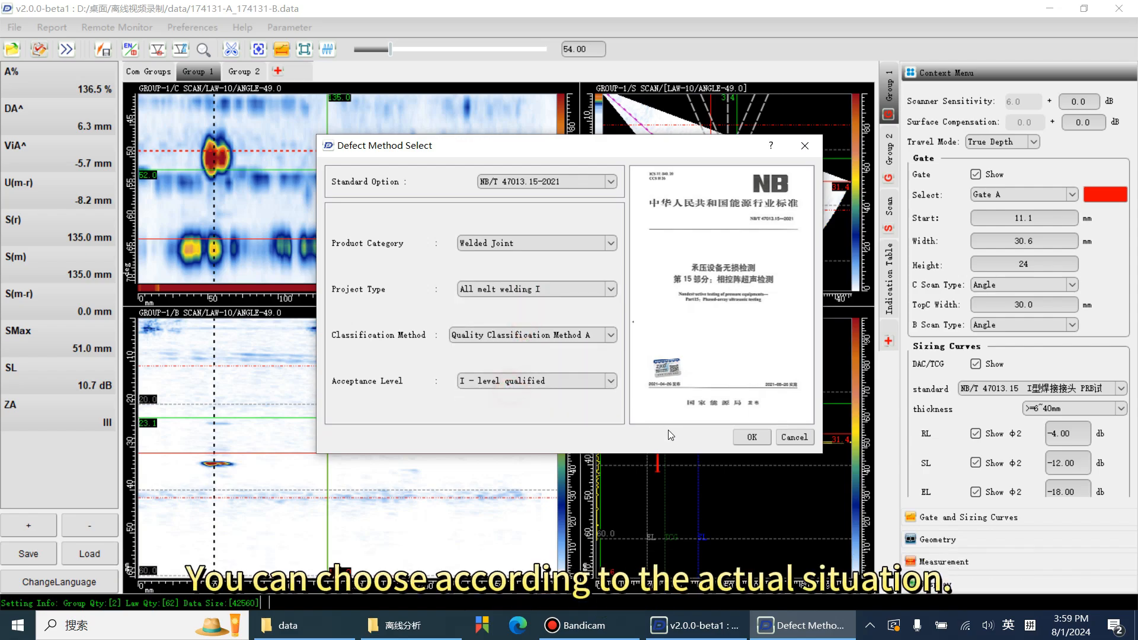
left_click(752, 439)
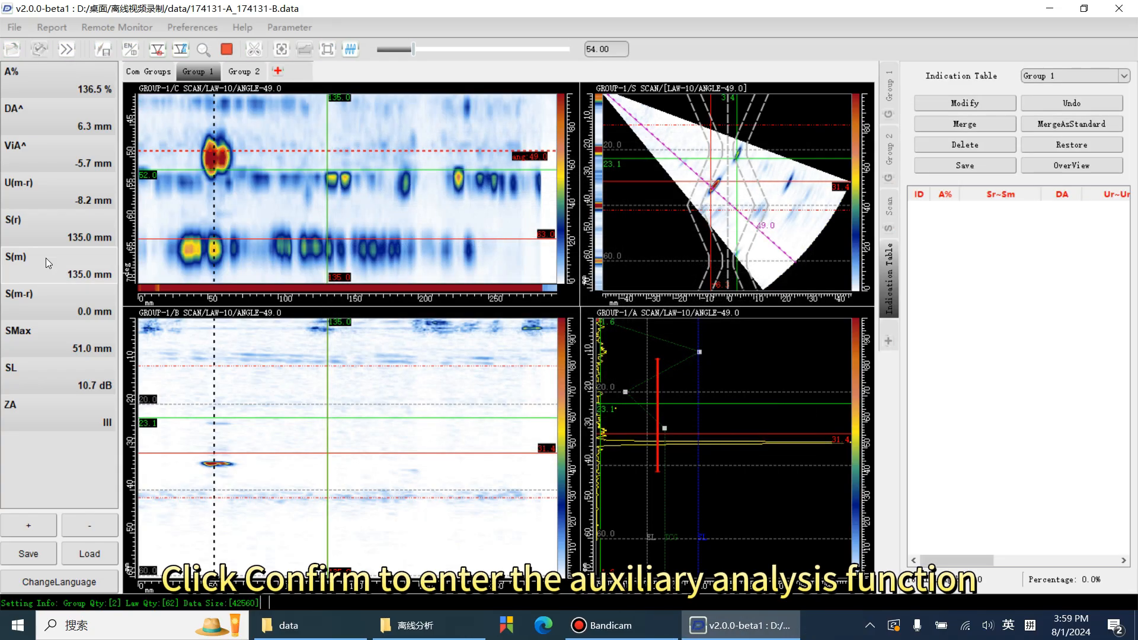
Try out narrow and overly wide selection boxes around the strongest defect in the C scan and S scan.
left_click_drag(199, 151, 236, 190)
left_click_drag(703, 171, 731, 208)
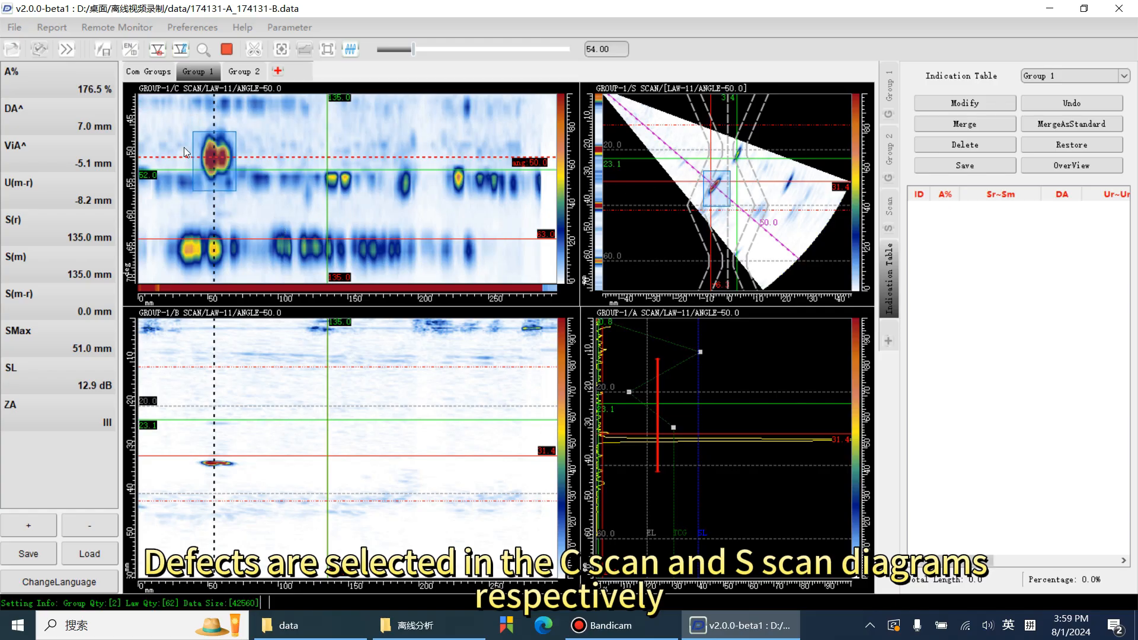
left_click_drag(173, 123, 530, 264)
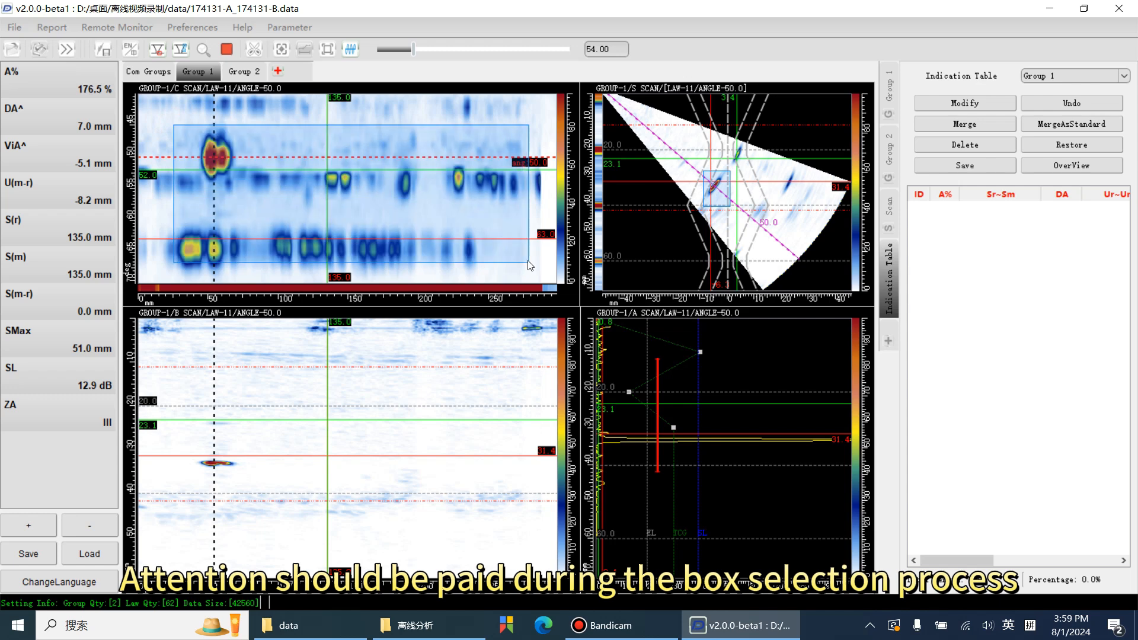
left_click_drag(680, 142, 760, 222)
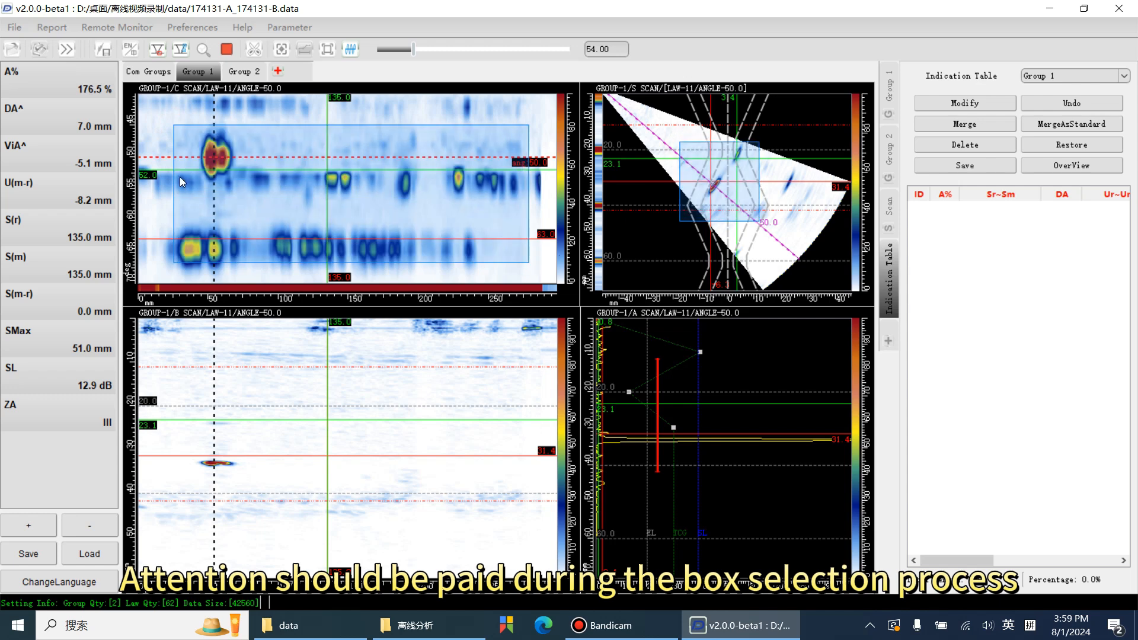
left_click(246, 186)
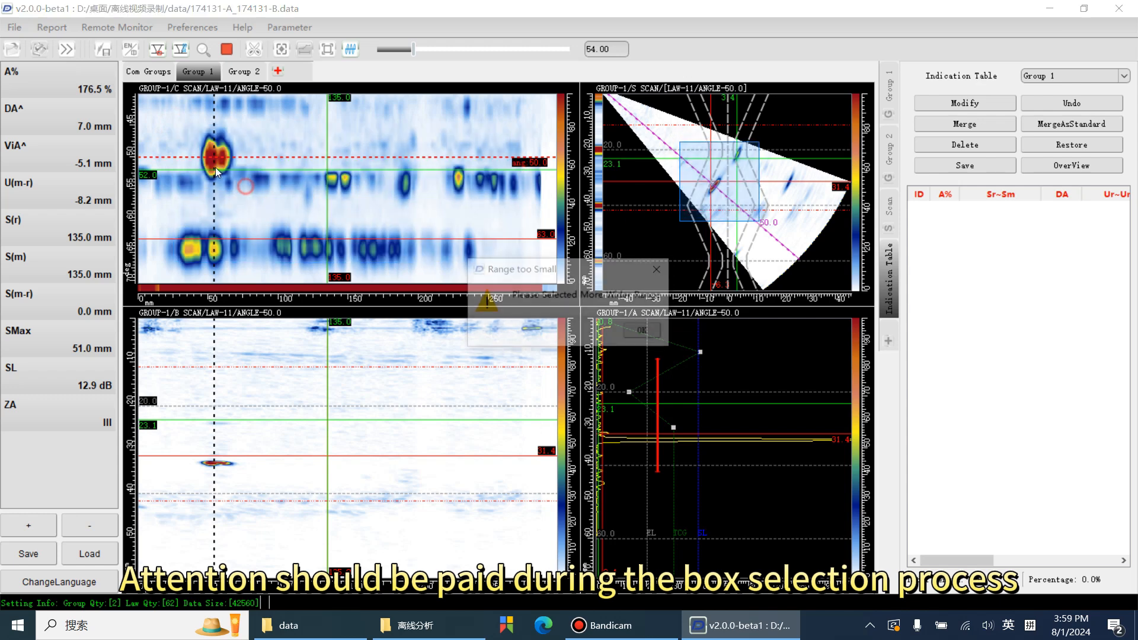
left_click(642, 333)
Box the strongest defect closely in both the C scan and the S scan and start its analysis.
left_click_drag(192, 133, 242, 182)
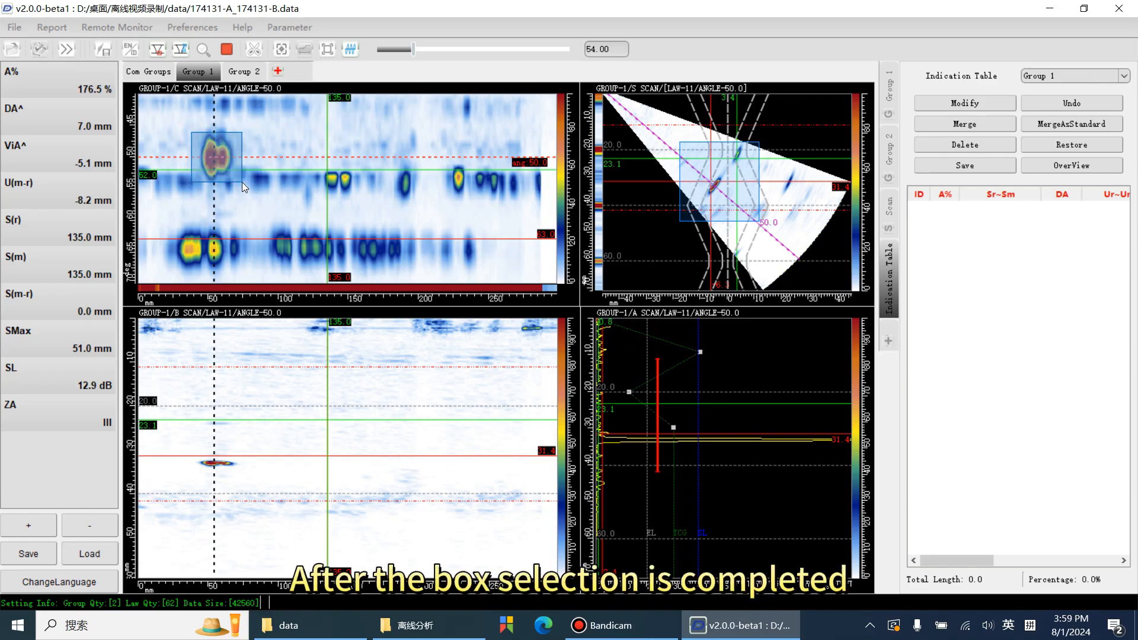
left_click_drag(702, 171, 721, 201)
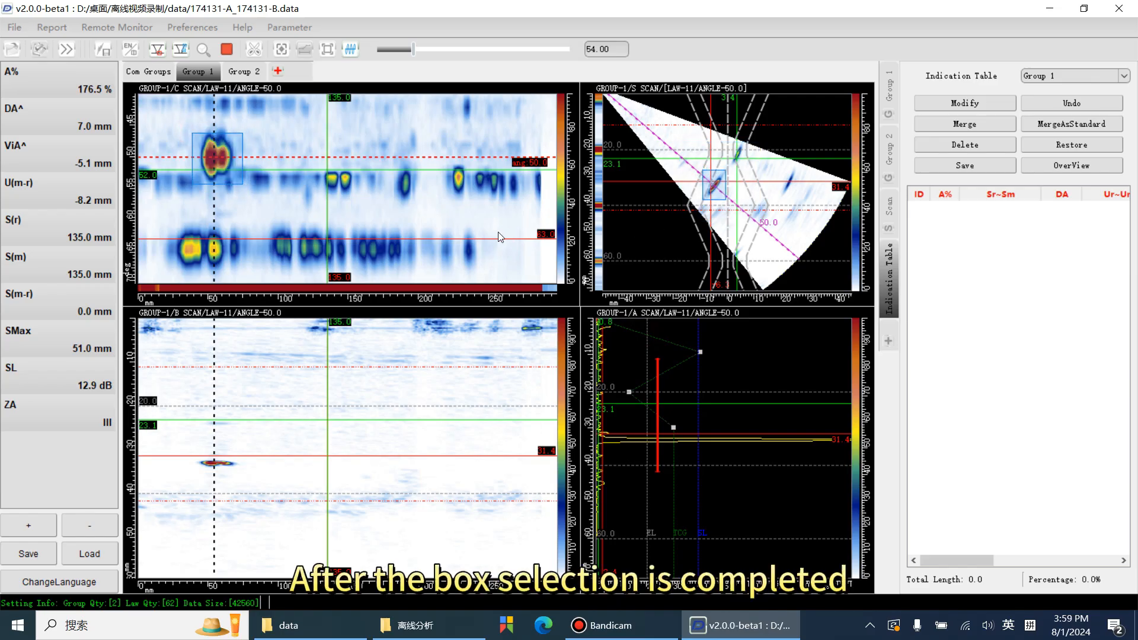
right_click(362, 138)
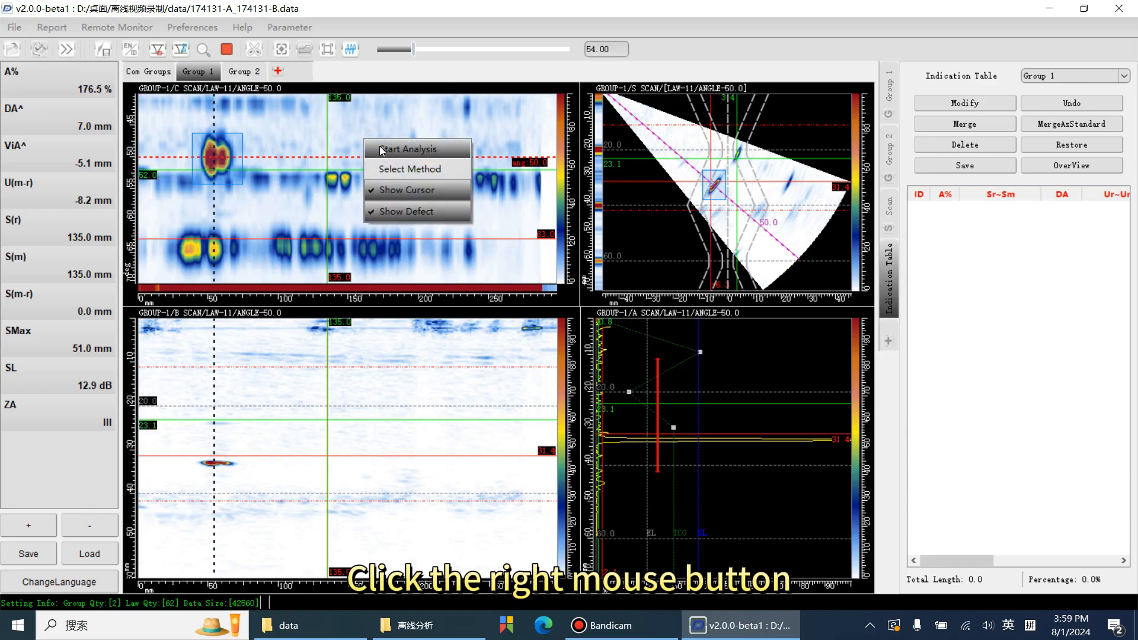
left_click(382, 150)
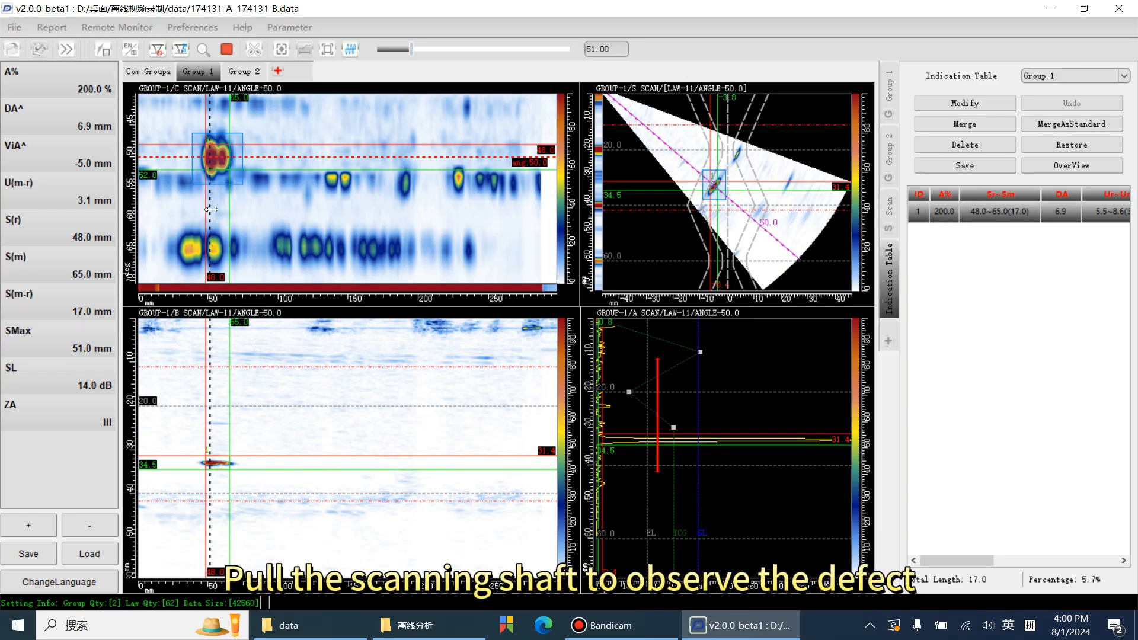
Examine the analysed defect by moving the scan cursor across it and locate its highest echo at 51 mm.
mouse_move(211, 210)
left_mouse_down()
mouse_move(224, 207)
mouse_move(206, 204)
mouse_move(217, 200)
mouse_move(209, 191)
left_mouse_up()
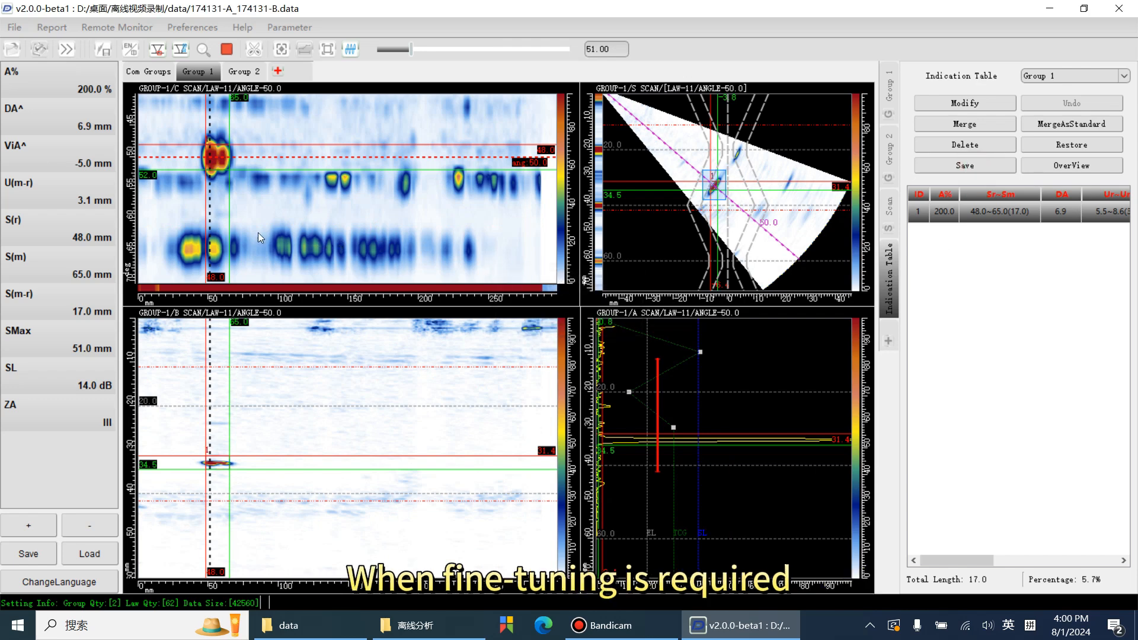
left_click_drag(209, 219, 303, 219)
double_click(228, 144)
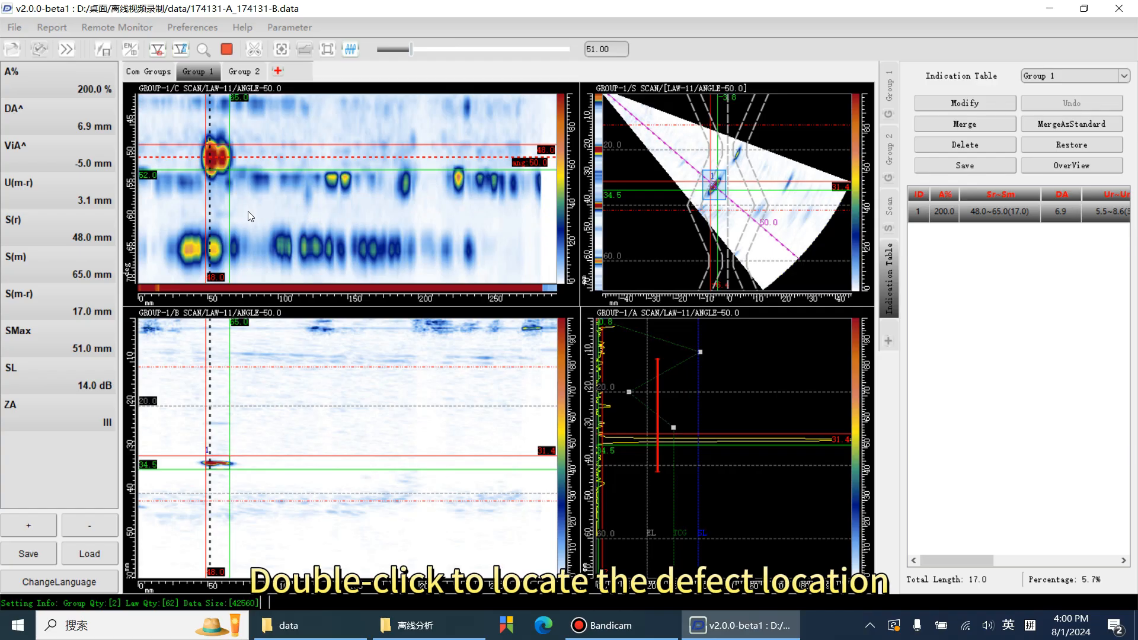
key("Right")
key("Right")
key("Right")
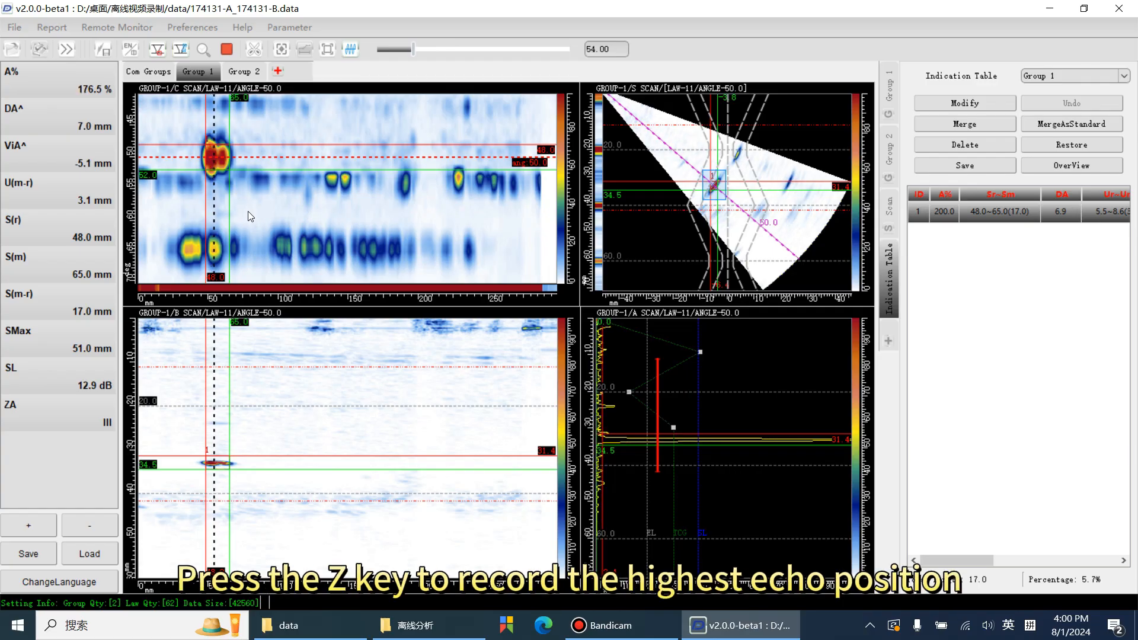
key("Left")
key("Right")
key("Right")
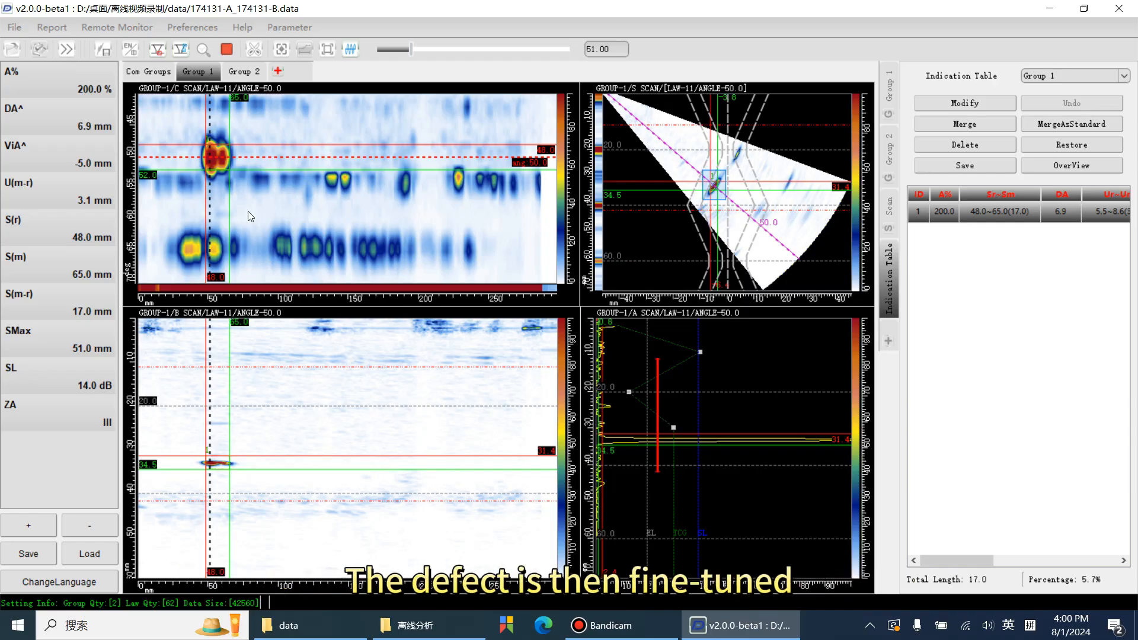
Record the defect's right endpoint at 63 mm and return to its highest echo position.
key("Right")
key("Right")
key("Right")
key("Right")
key("Right")
key("Right")
key("Right")
key("Right")
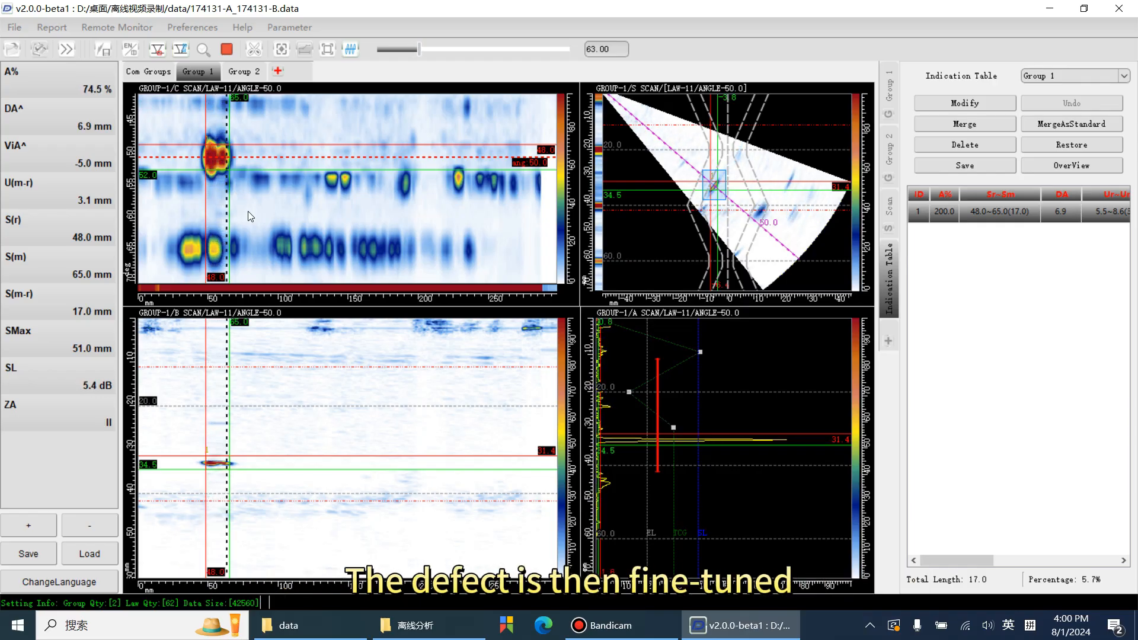
key("x")
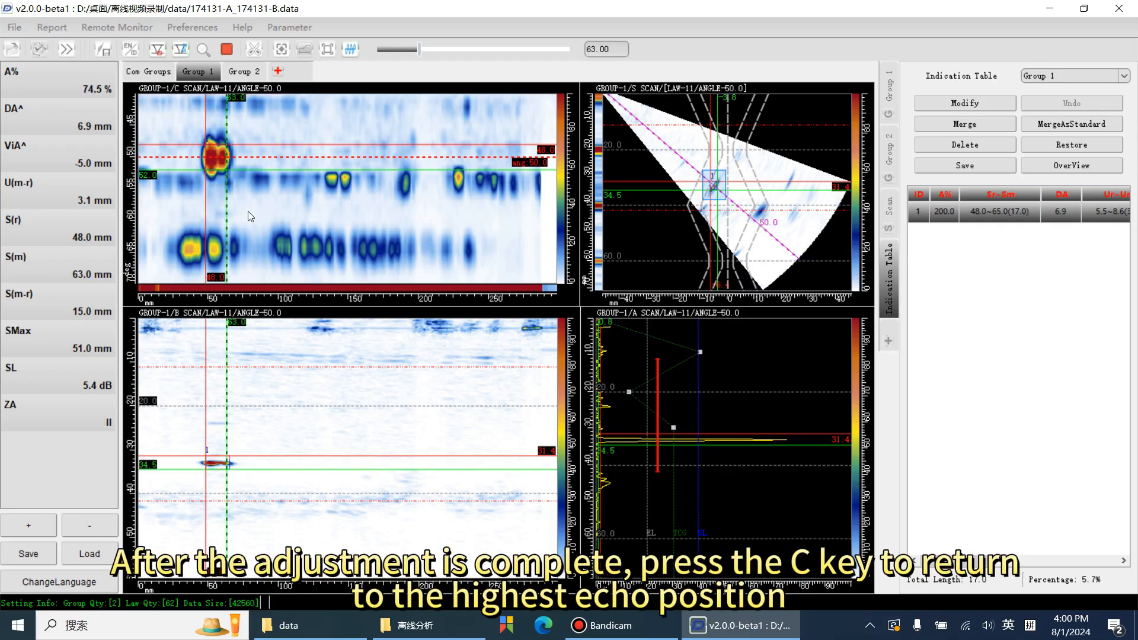
key("c")
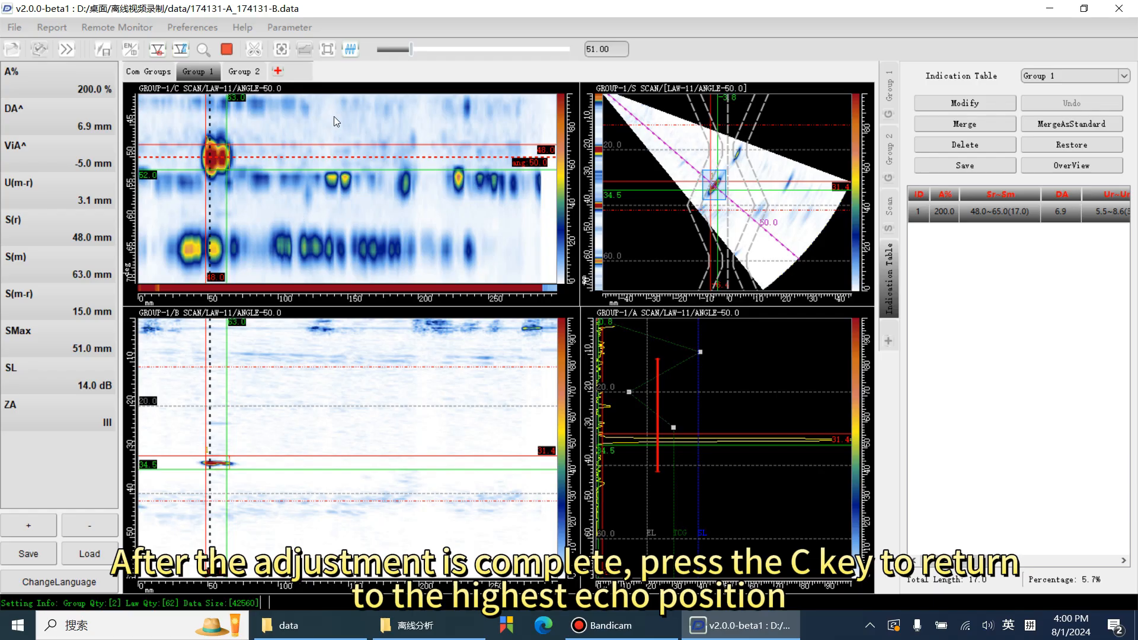
Save the fine-tuned defect outside aided analysis and delete the original 48–65 mm entry from the indication table.
left_click(227, 50)
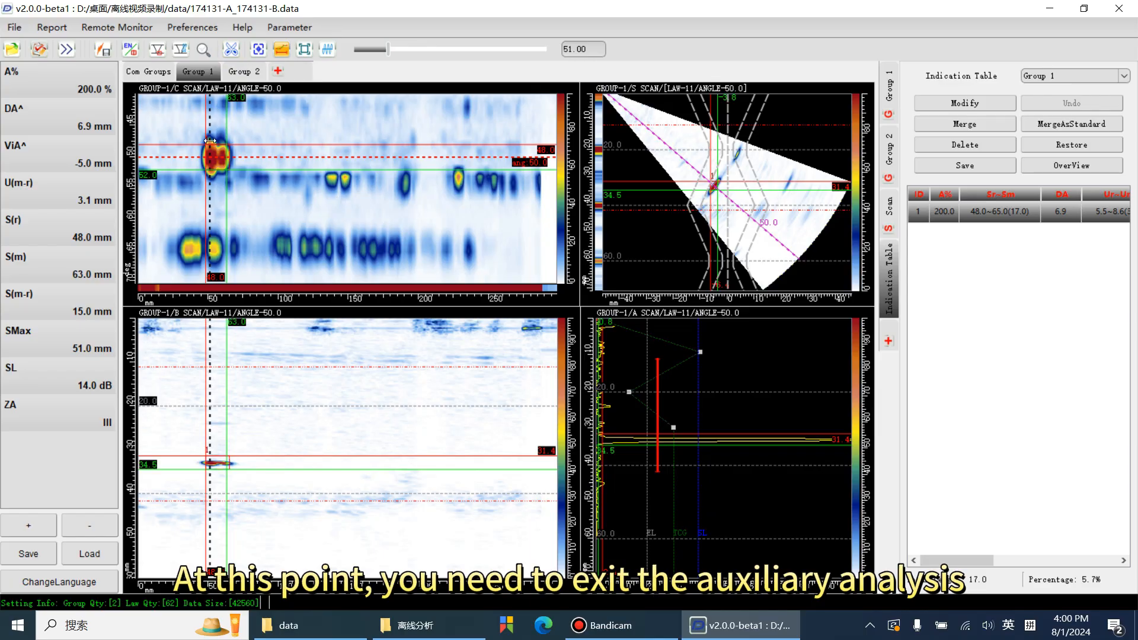
left_click(104, 51)
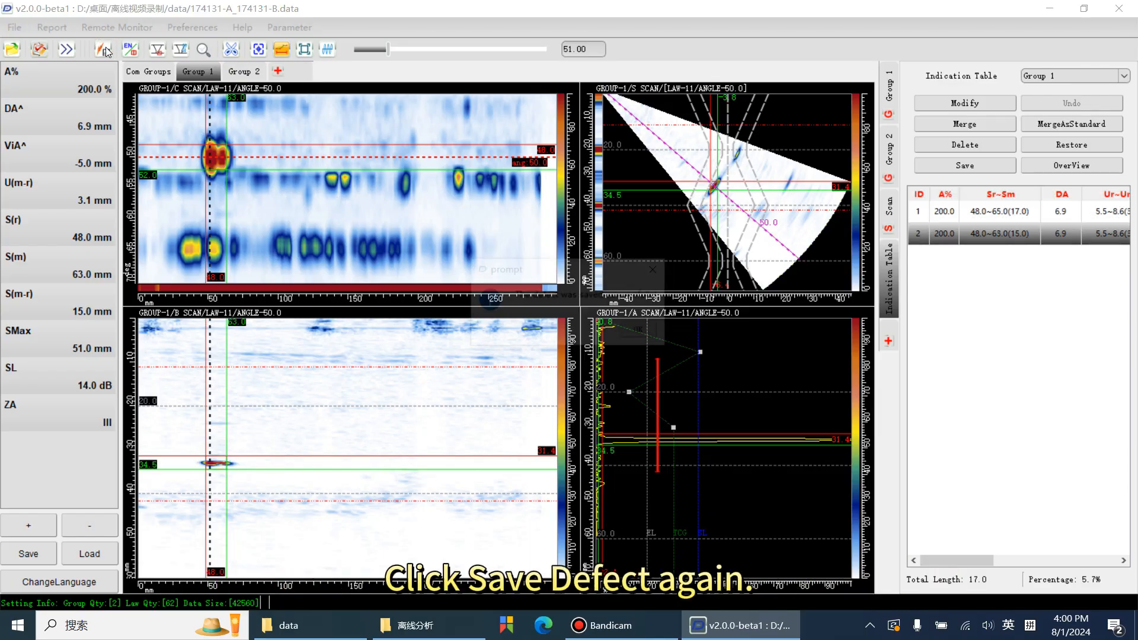
left_click(657, 332)
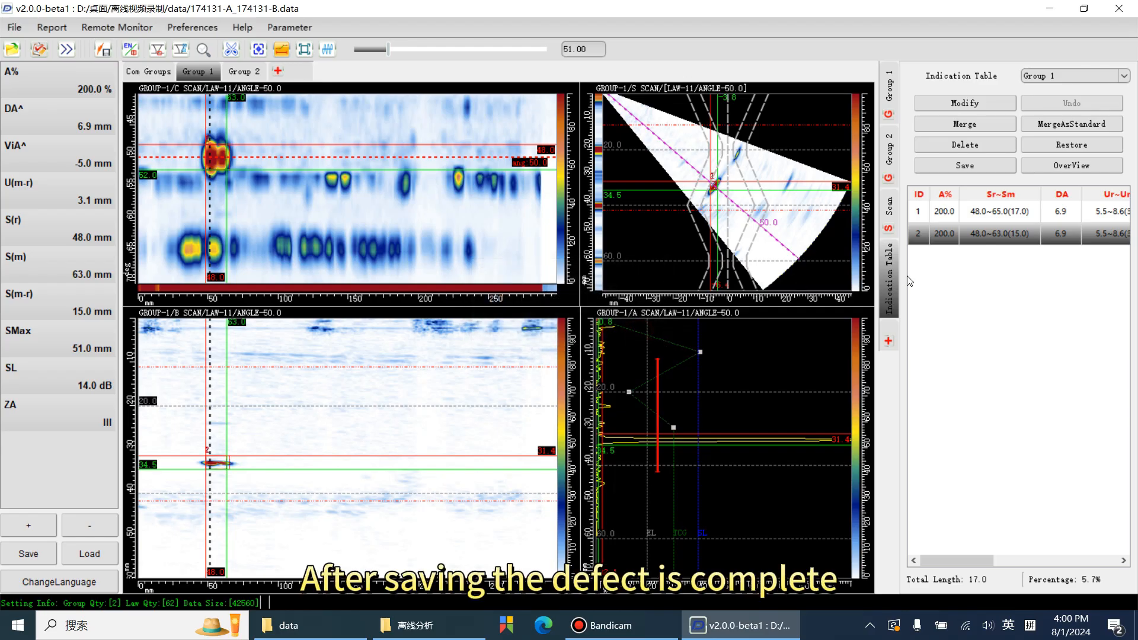
left_click(984, 217)
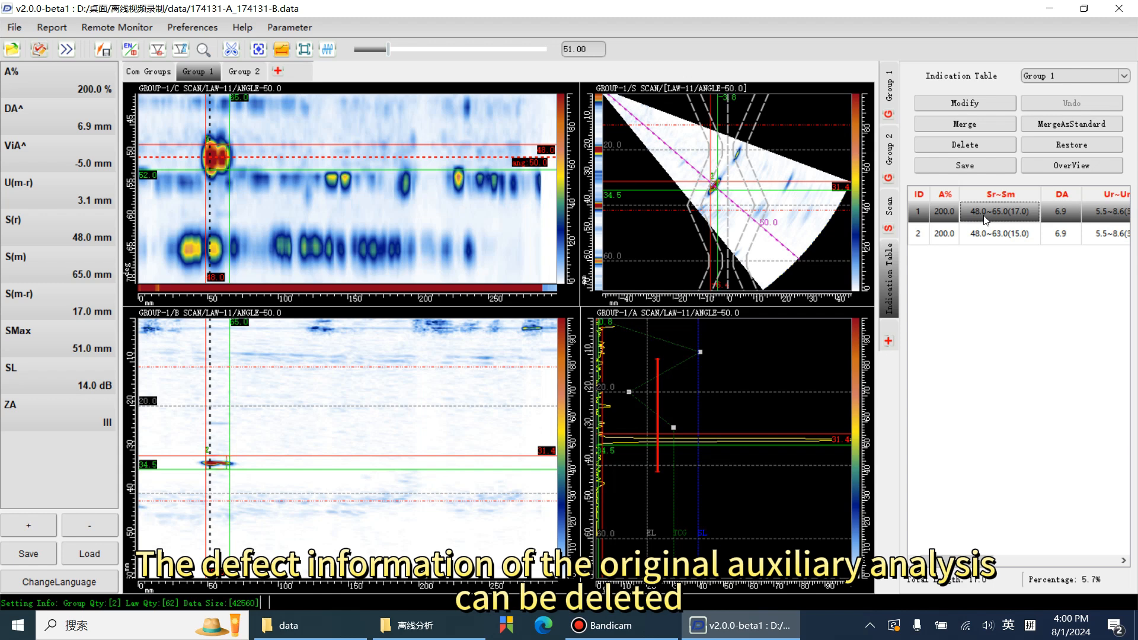
left_click(984, 144)
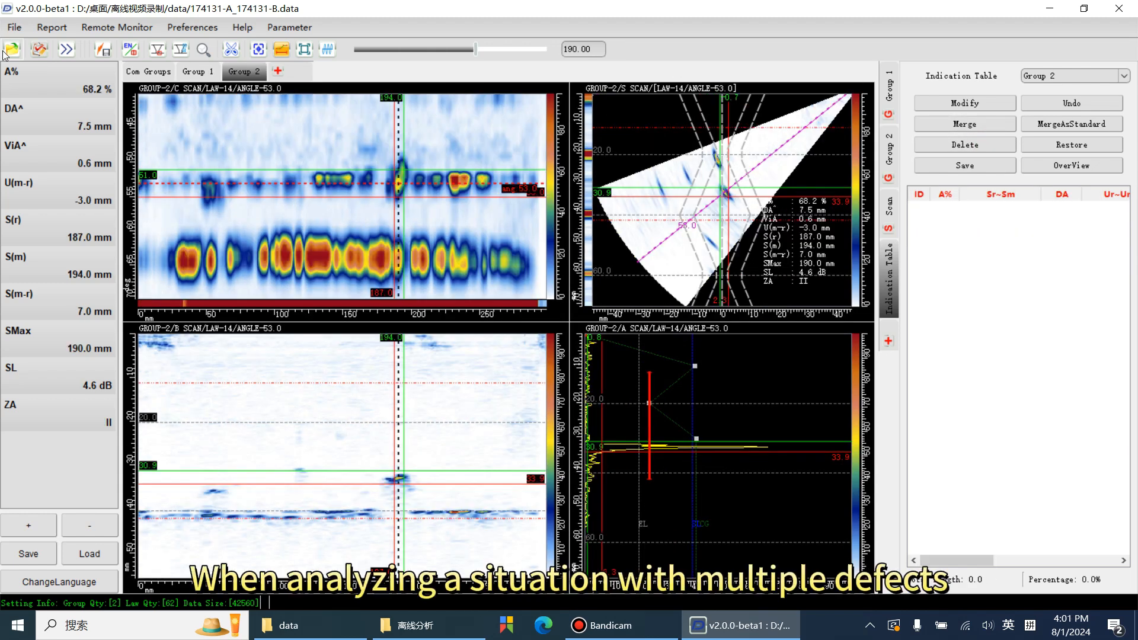
Open the scan data file 缺陷合并1.data.
left_click(12, 50)
left_click(445, 351)
left_click(610, 320)
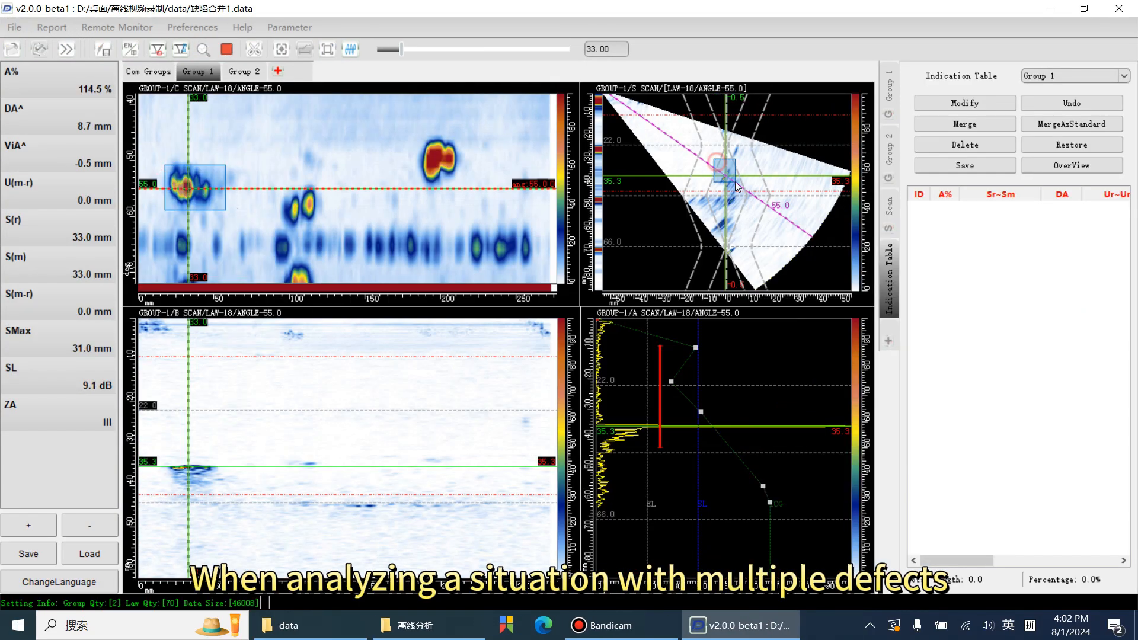
Run the aided analysis on the boxed leftmost defect of Group 1 and move the scan cursor to 143 mm.
right_click(761, 166)
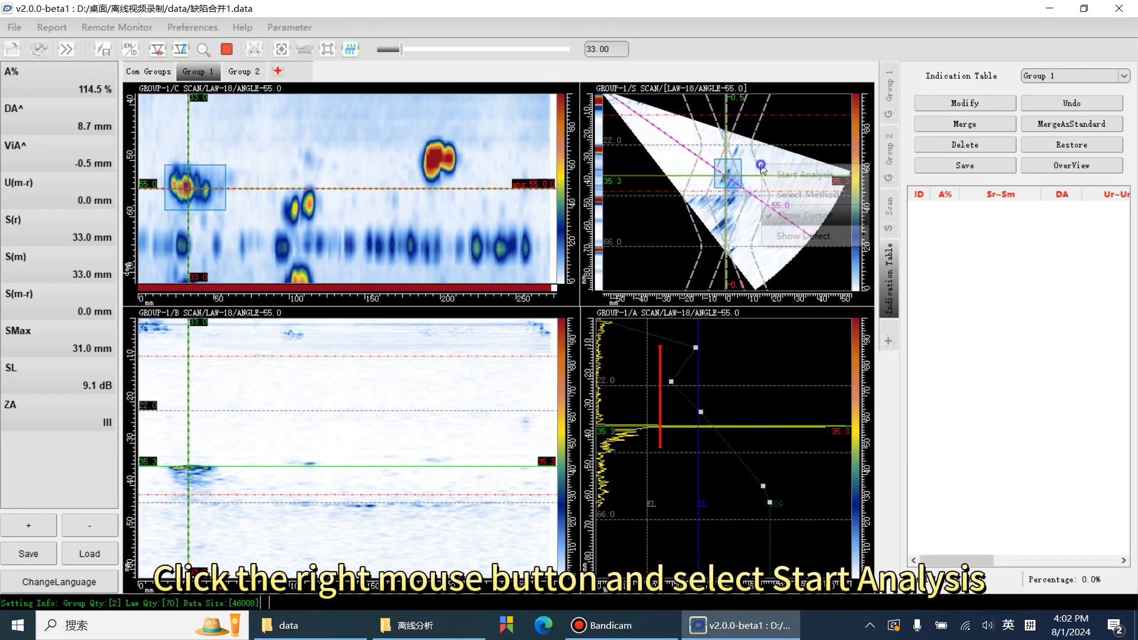
left_click(773, 175)
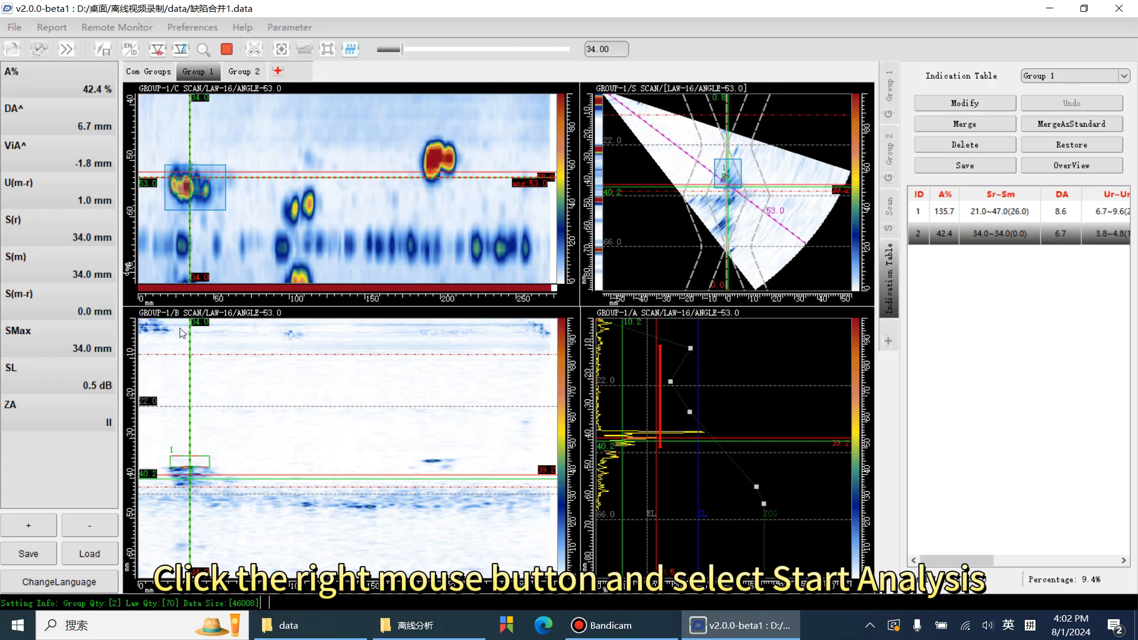
left_click(354, 227)
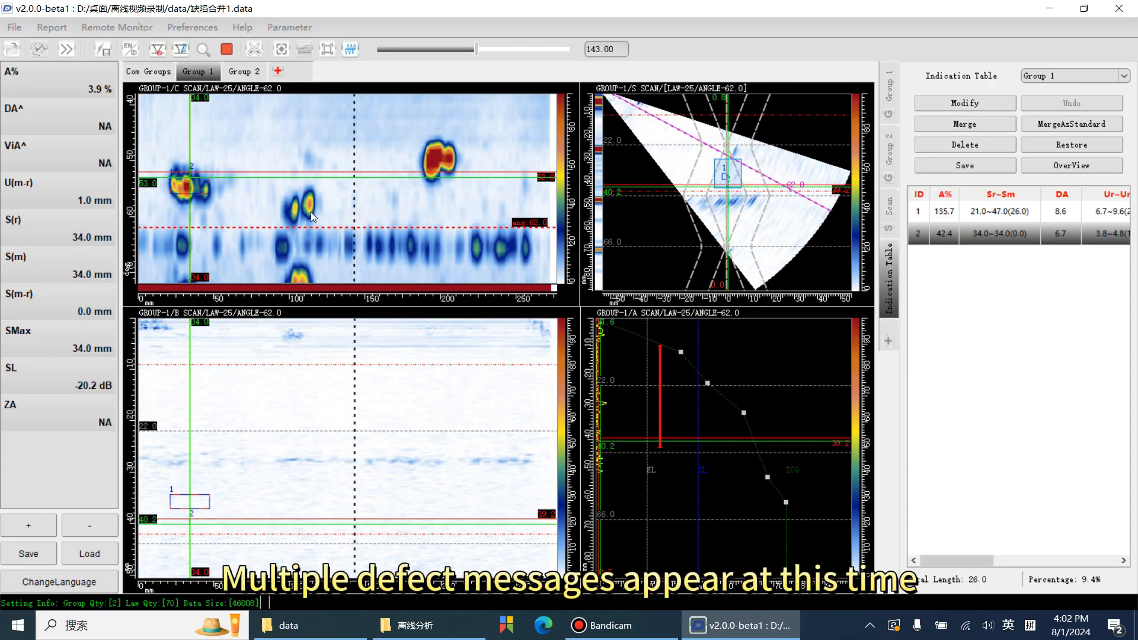
View defects 1 and 2 of Group 1 in the scan views by alternating between their indication table entries.
left_click(978, 216)
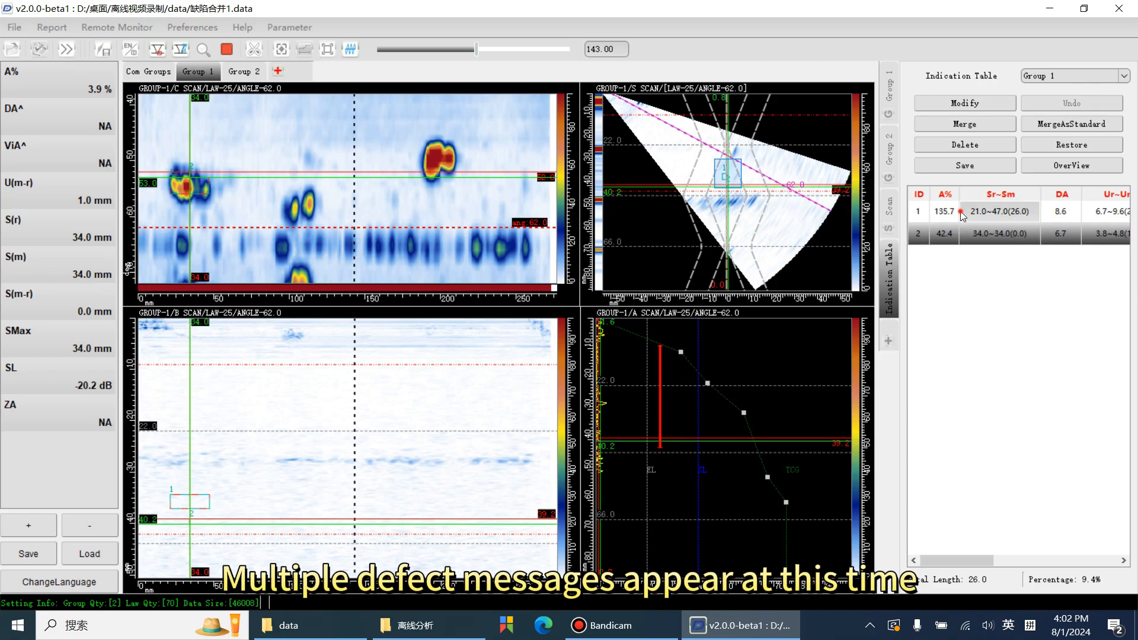
left_click(983, 236)
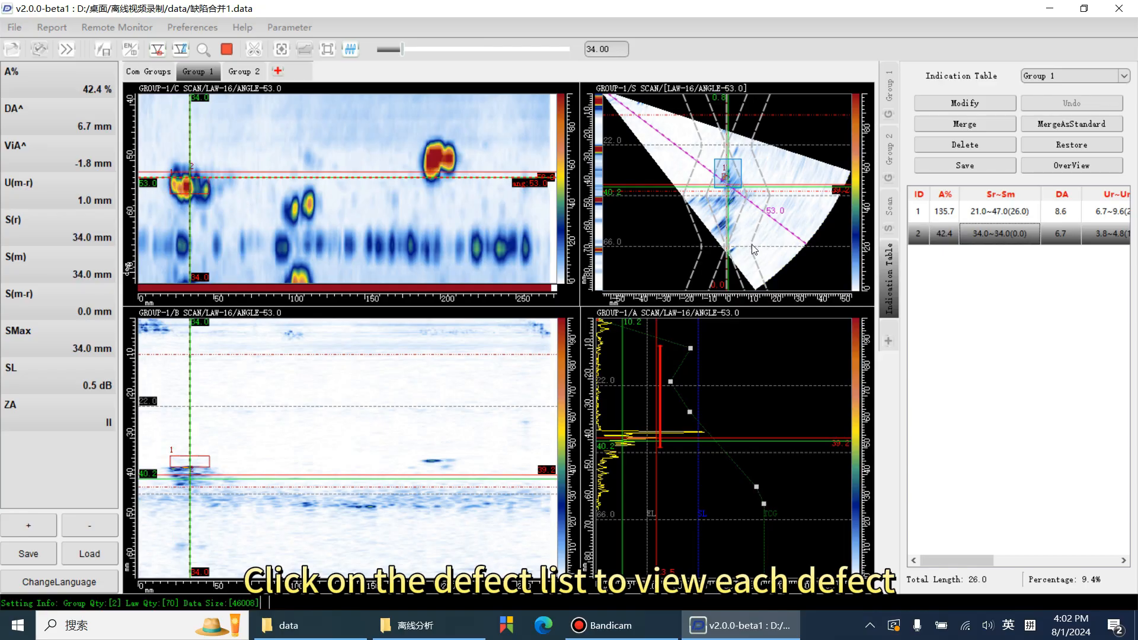
left_click(964, 208)
left_click(966, 235)
left_click(970, 217)
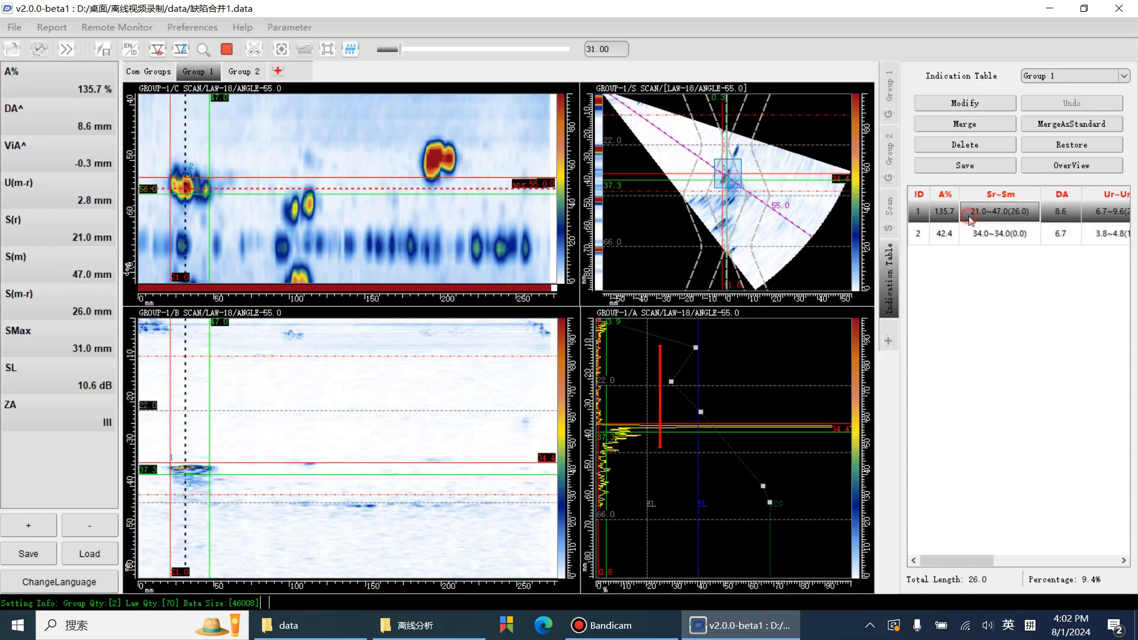
left_click(970, 233)
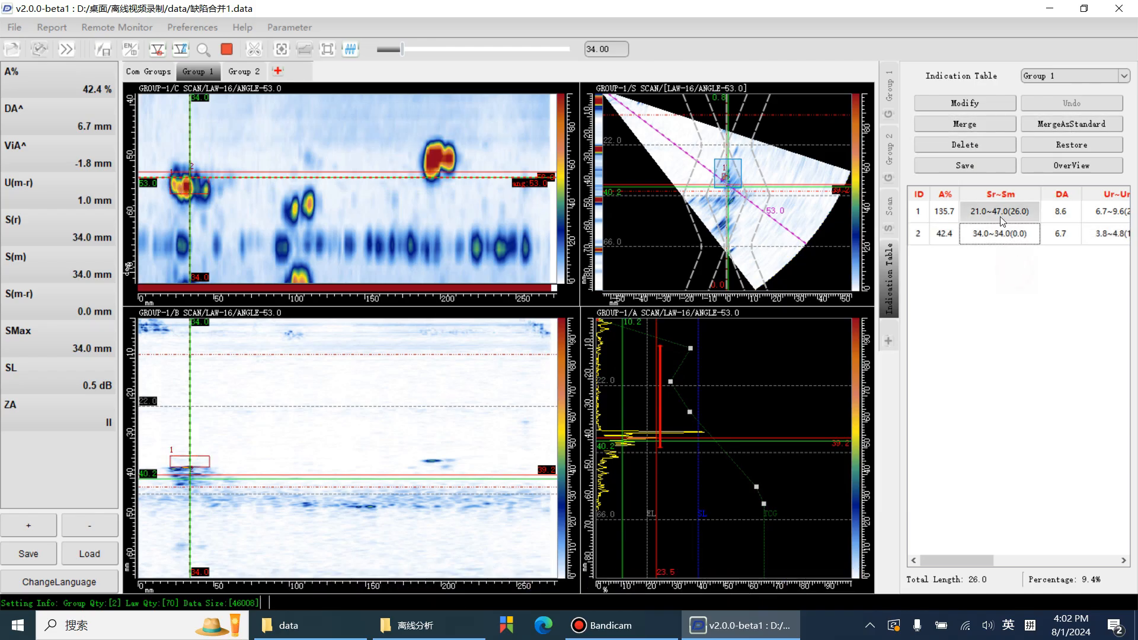
Merge defects 1 and 2 of Group 1 manually into one entry and restore the original two entries.
left_click(1006, 235)
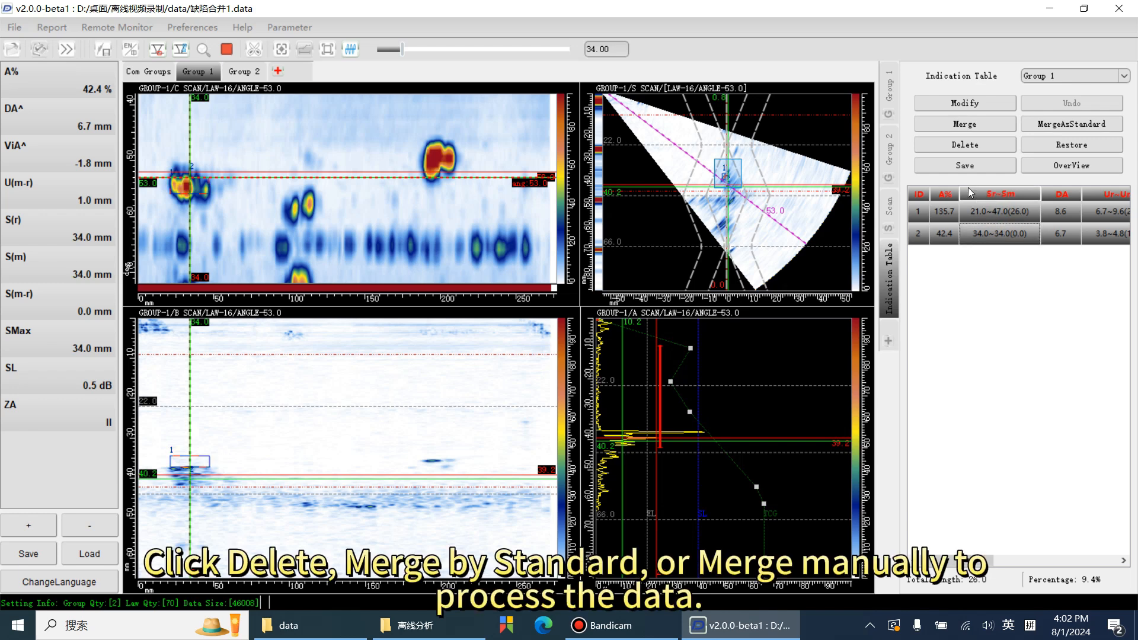
left_click(1038, 267)
left_click(996, 219)
left_click(1000, 233)
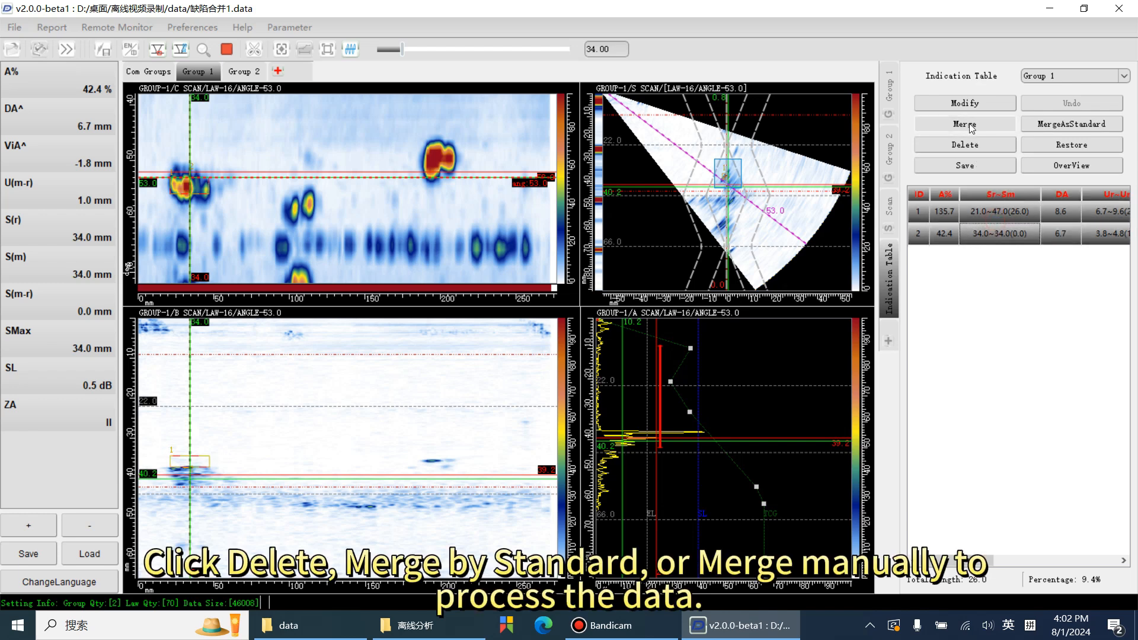
left_click(965, 125)
left_click(1019, 262)
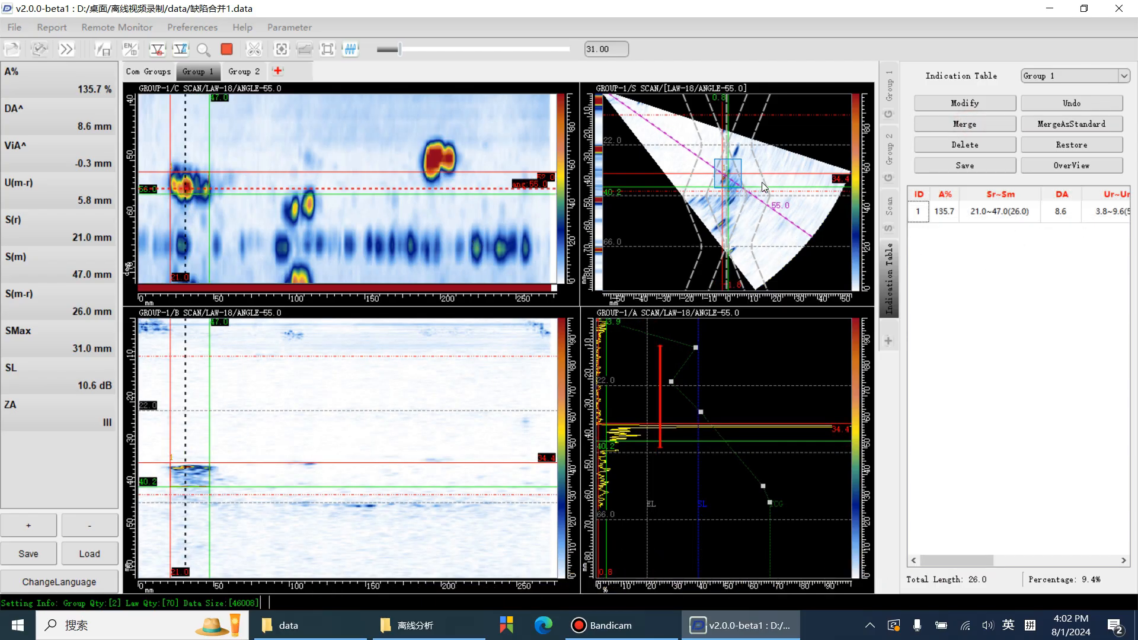
left_click(1066, 146)
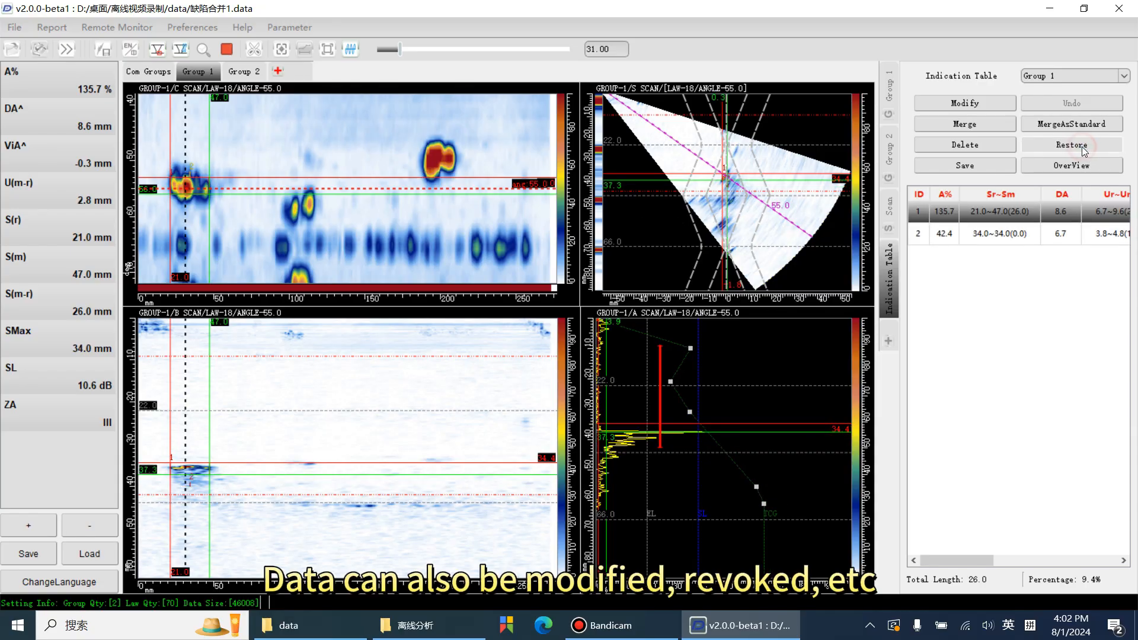
Delete the second defect, the entry at 34.0 mm, from Group 1's indication table and save the table.
left_click(944, 232)
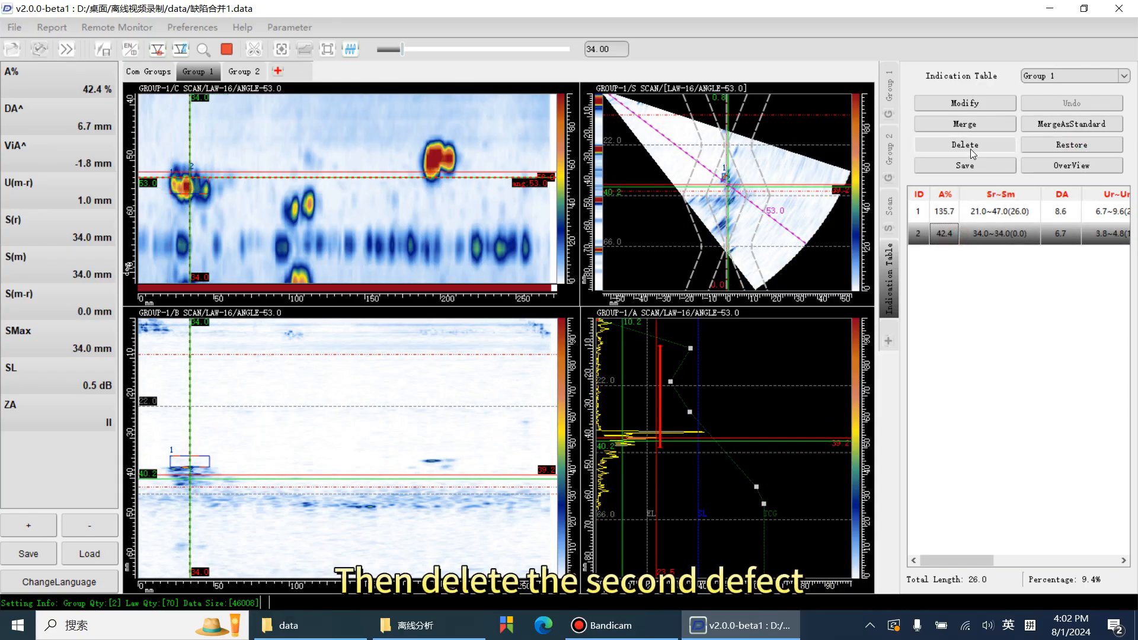
left_click(970, 148)
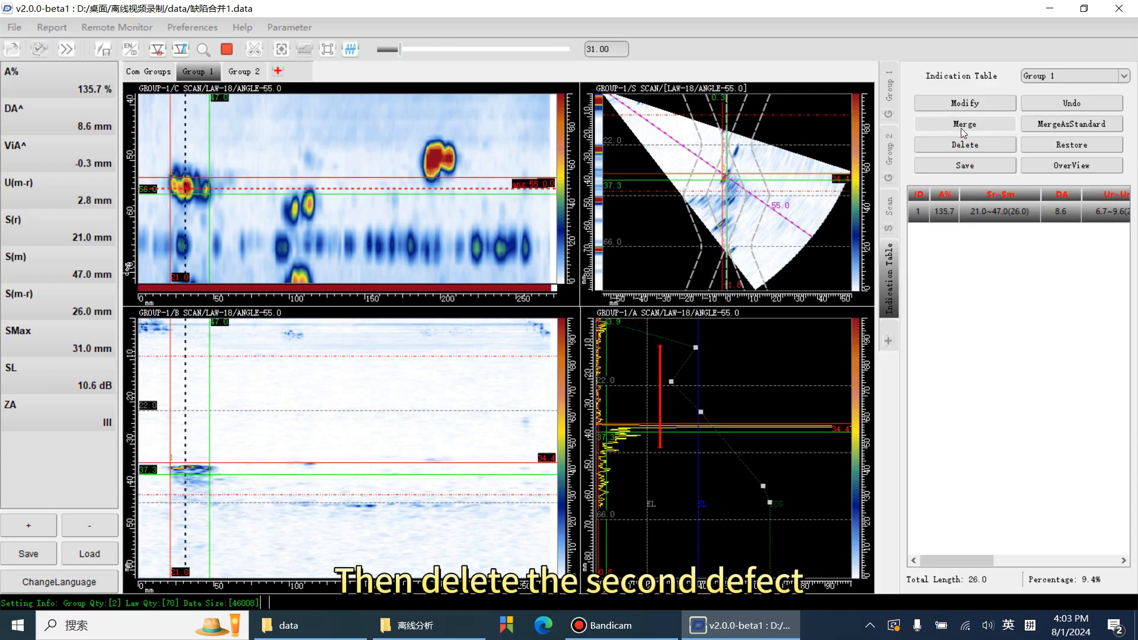
left_click(967, 165)
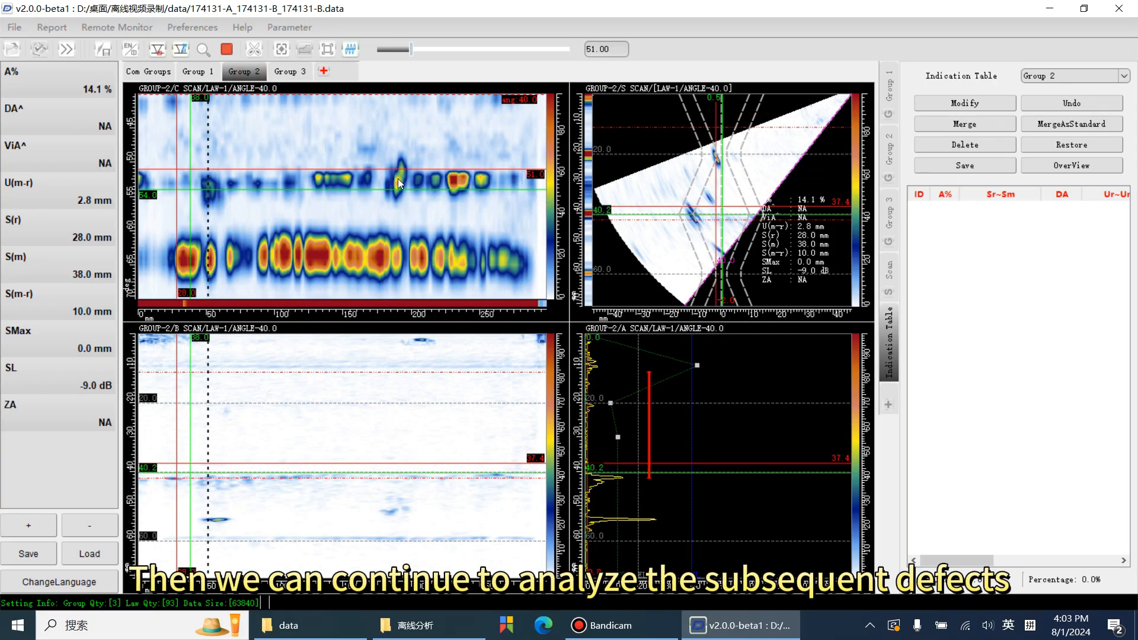
Move the scan cursor to 191 mm in Group 2 and box the second defect in the C scan and S scan.
left_click(399, 177)
left_click_drag(384, 166, 415, 199)
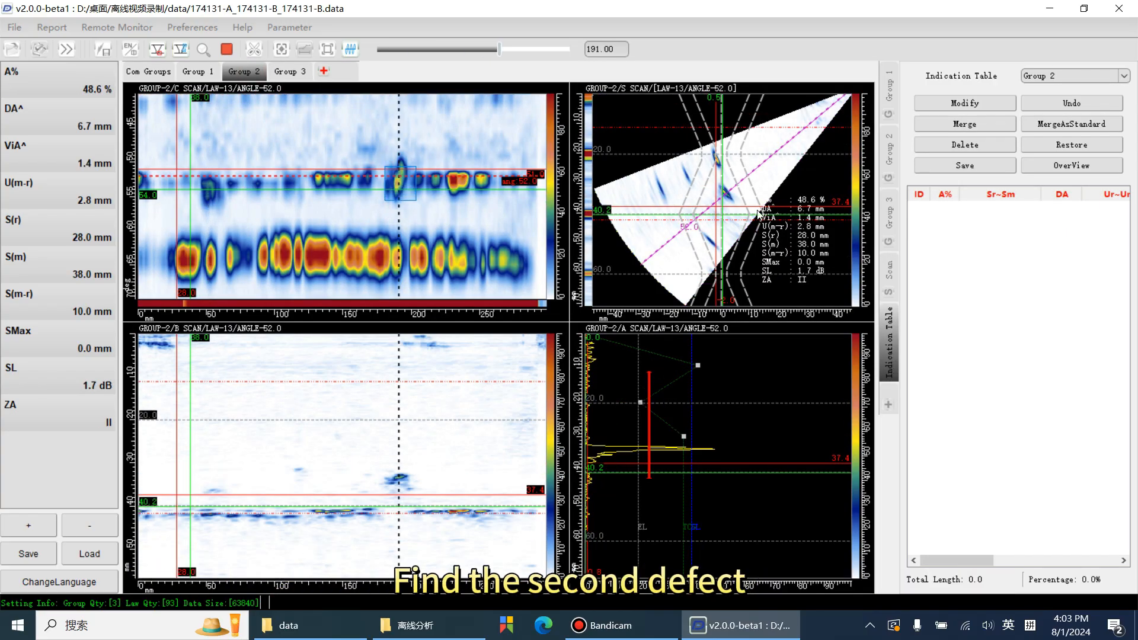
left_click_drag(716, 187, 743, 199)
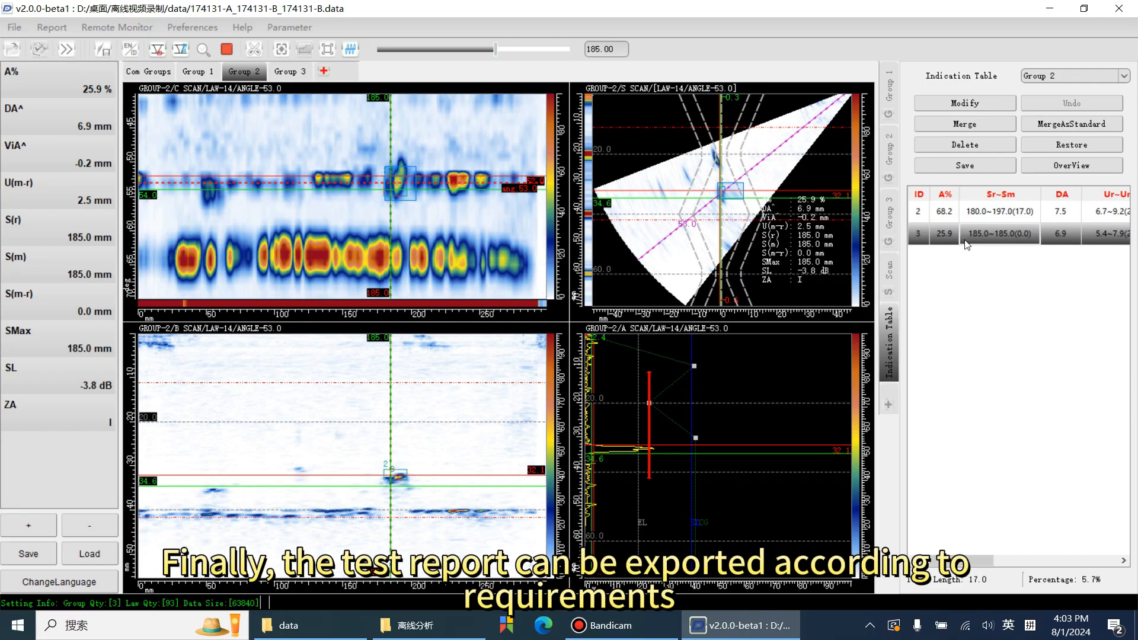
Review both Group 2 entries, delete the zero-length one at 185.0 mm, and save the indication table.
left_click(963, 215)
left_click(966, 233)
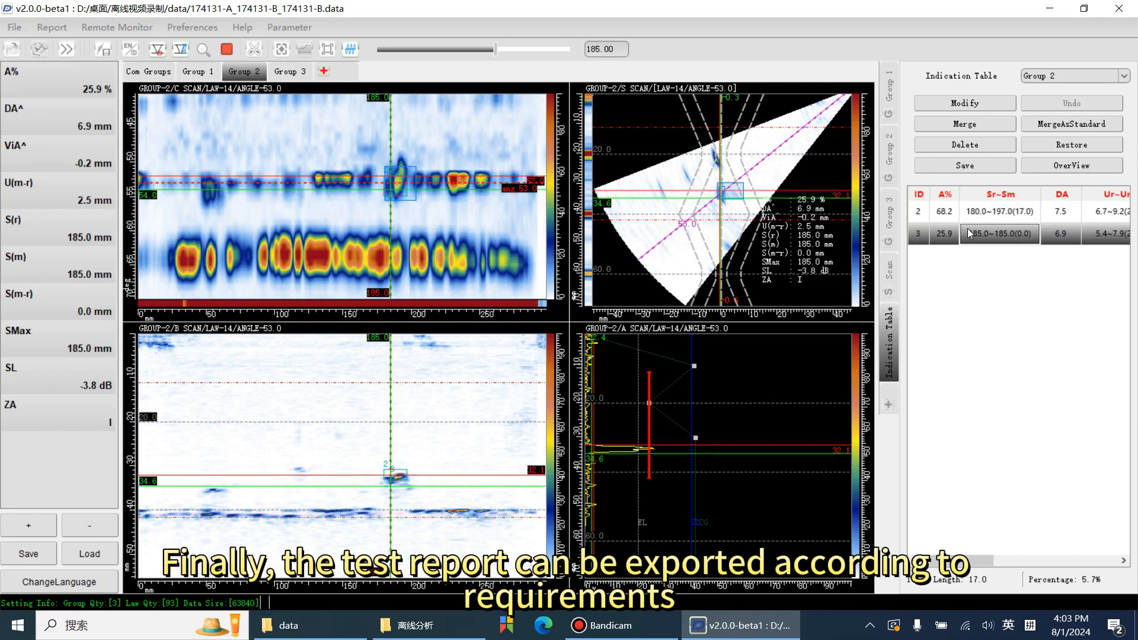
left_click(974, 145)
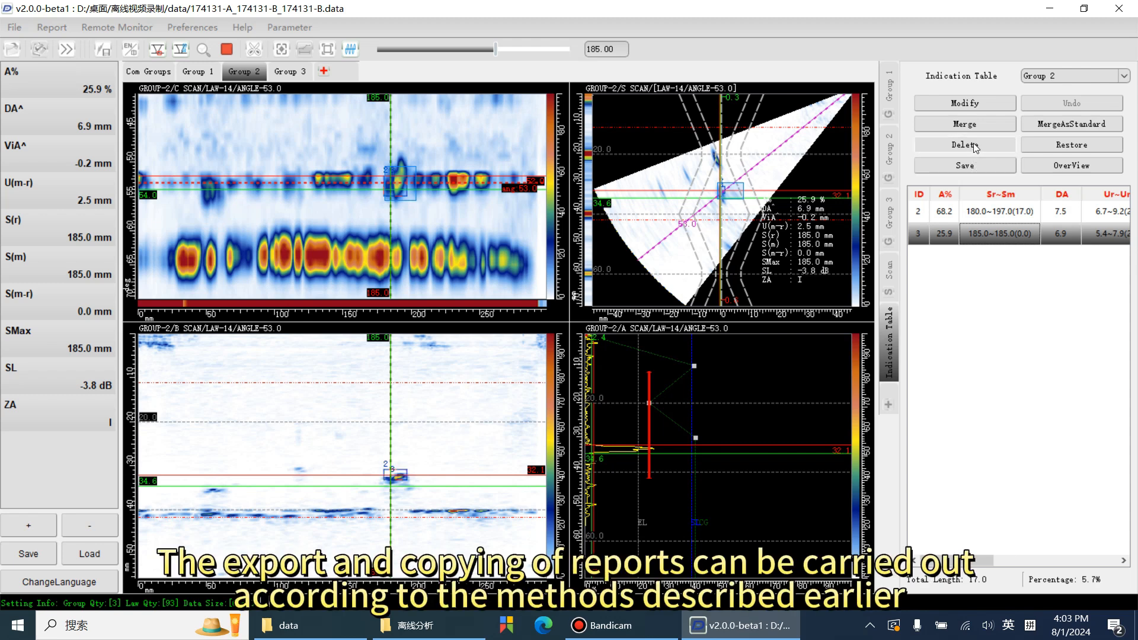
left_click(966, 165)
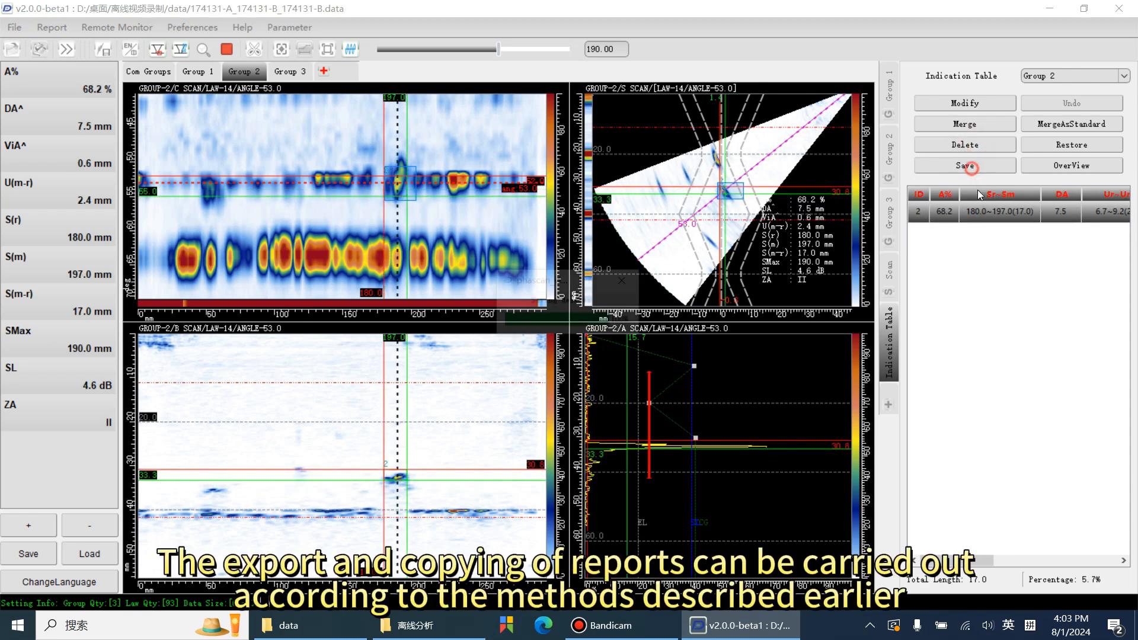
left_click(974, 227)
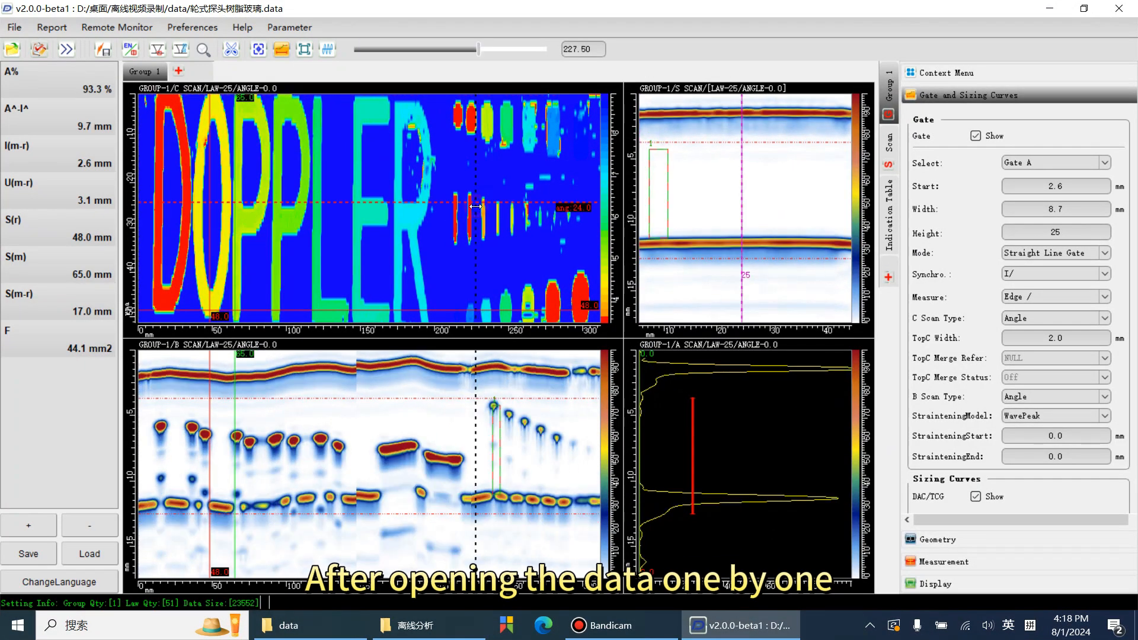
Change the first displayed reading to AdBA from the Gate category.
left_click_drag(476, 206, 458, 179)
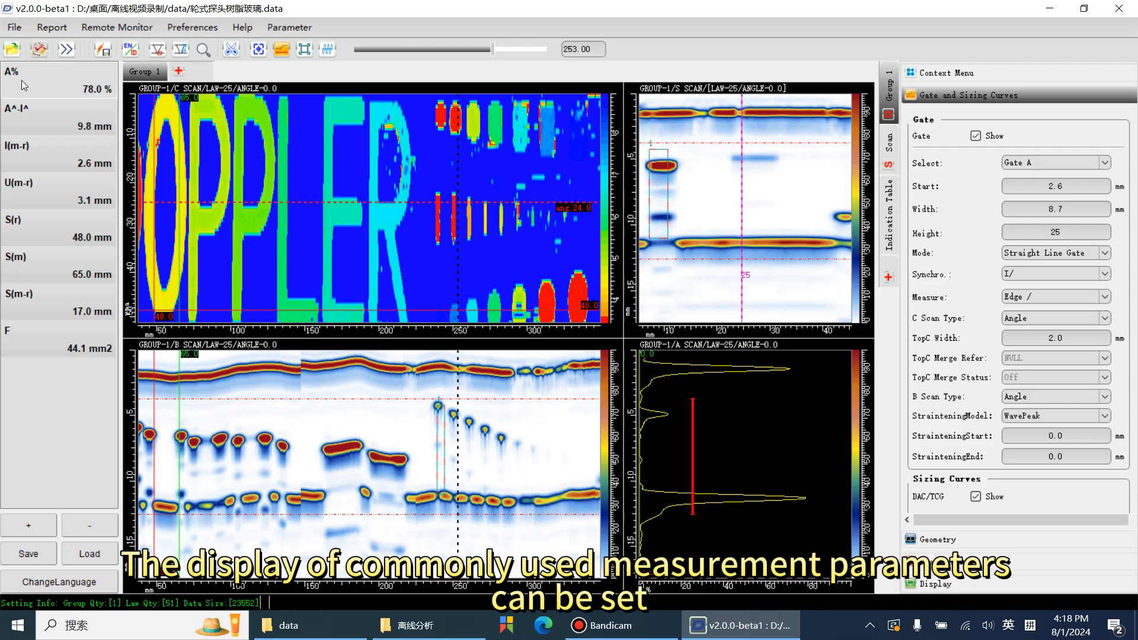
double_click(41, 77)
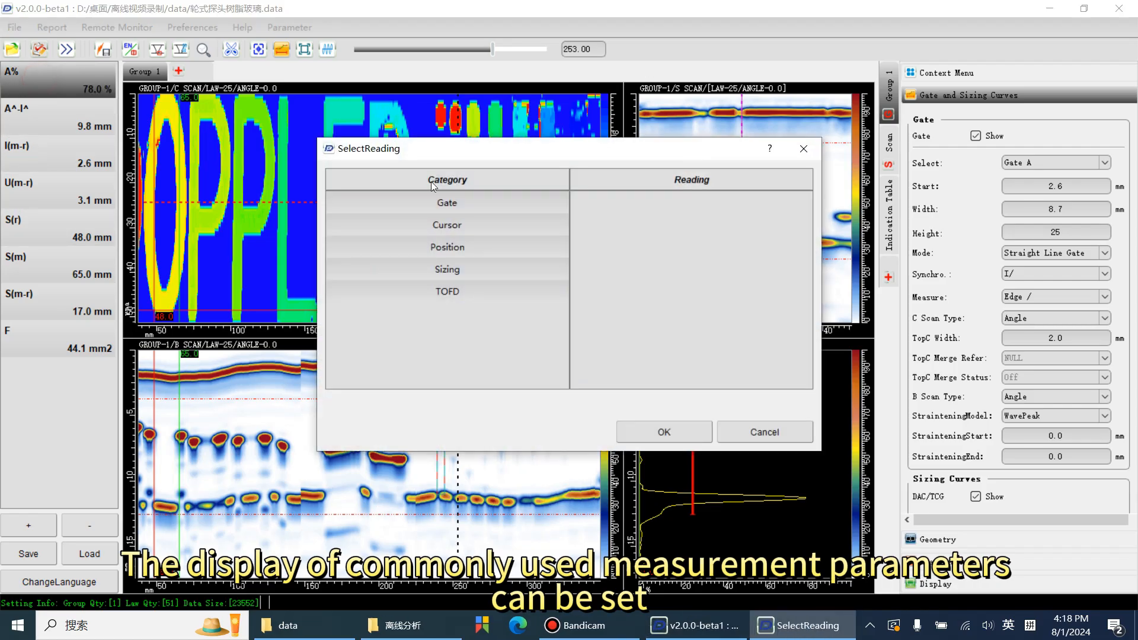
left_click(457, 202)
left_click(669, 225)
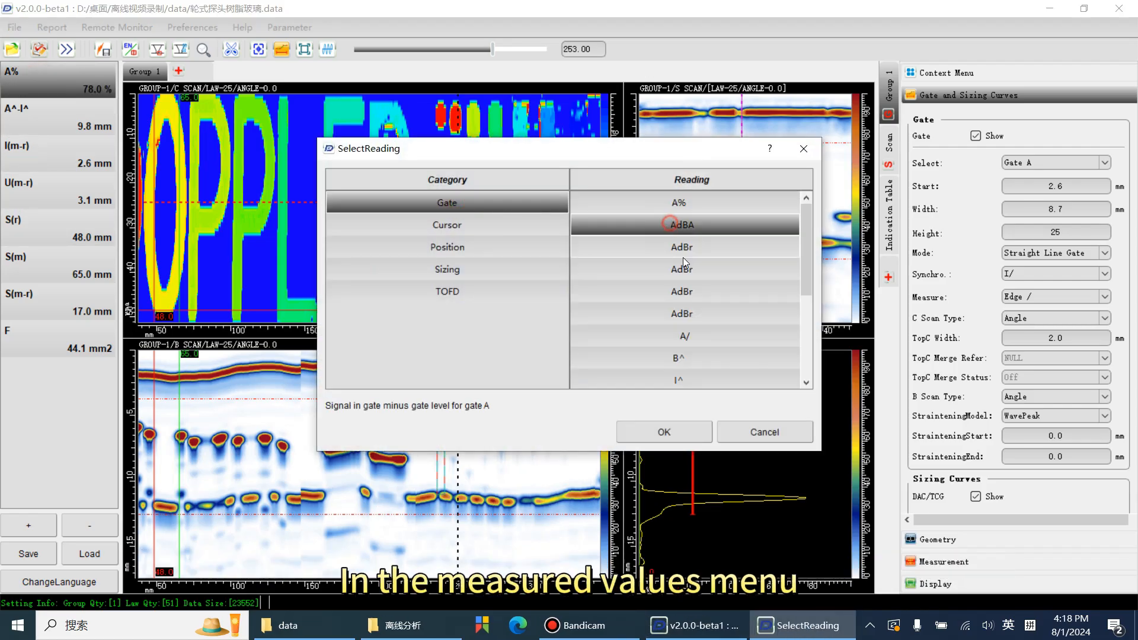
left_click(675, 429)
Set the first displayed reading back to A% from the Gate category.
double_click(64, 77)
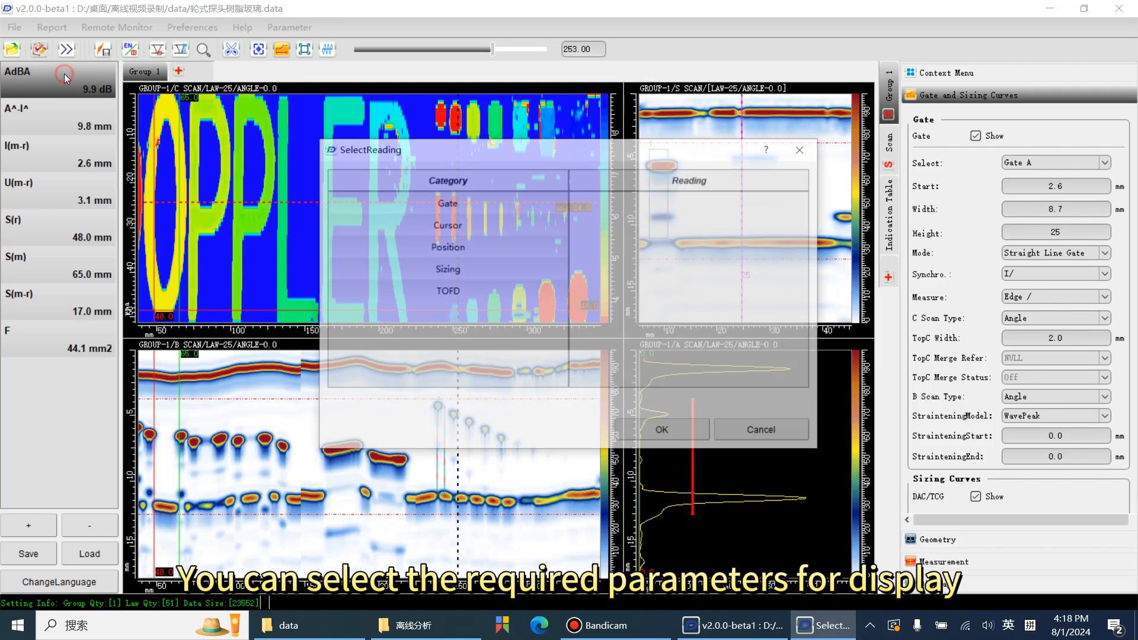
left_click(449, 203)
left_click(679, 203)
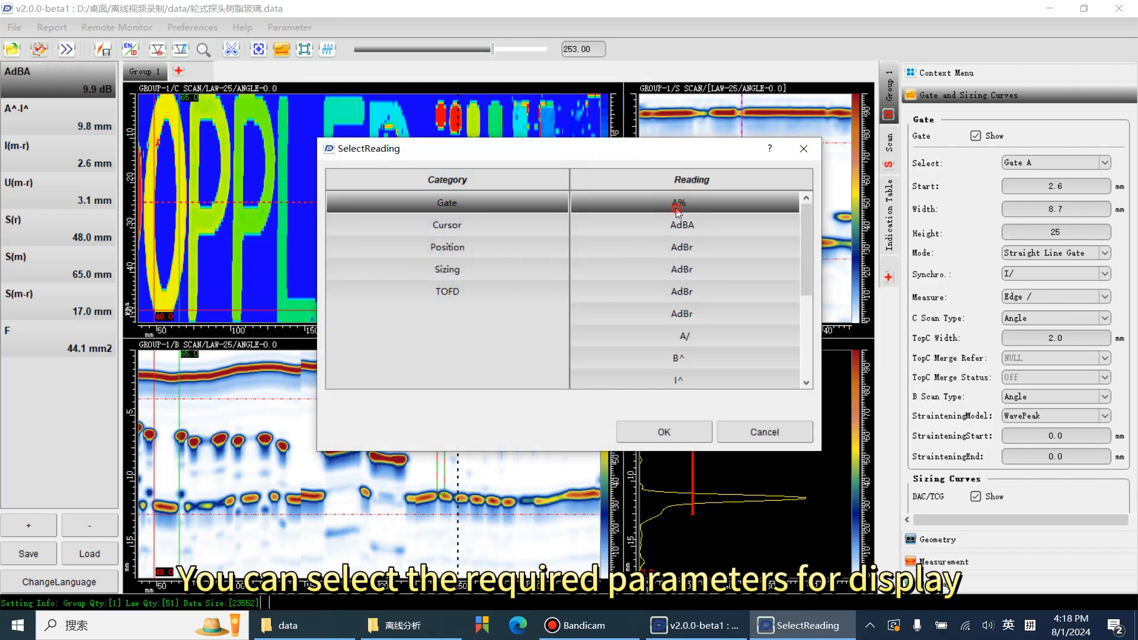
left_click(671, 429)
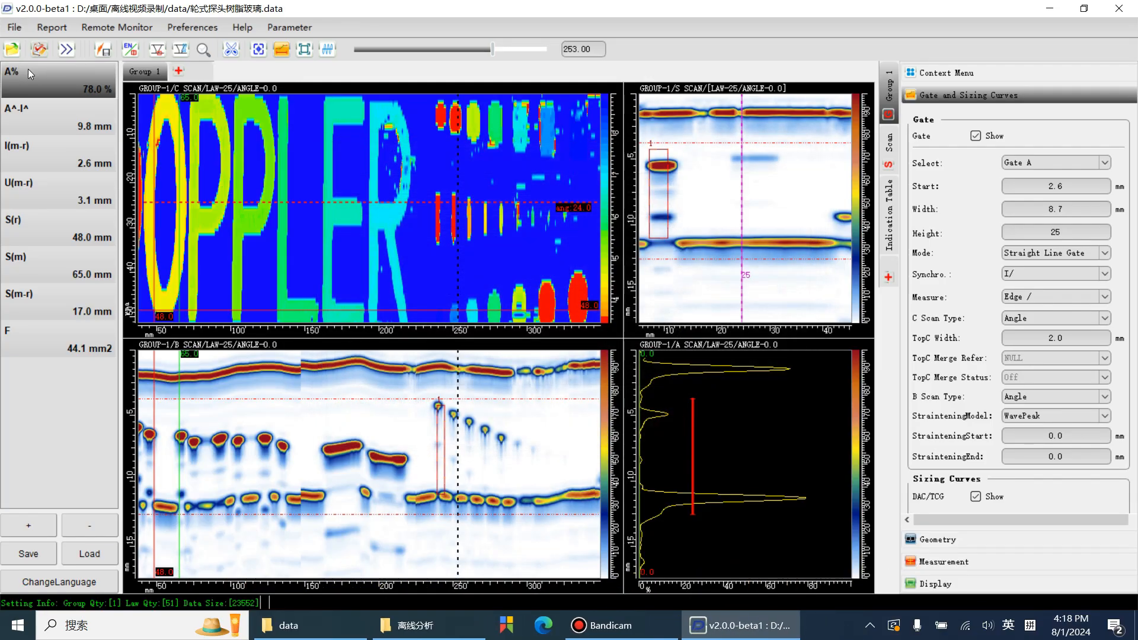
Set the second displayed reading to the tracking-gate thickness A^-I^ from the Position category.
double_click(30, 115)
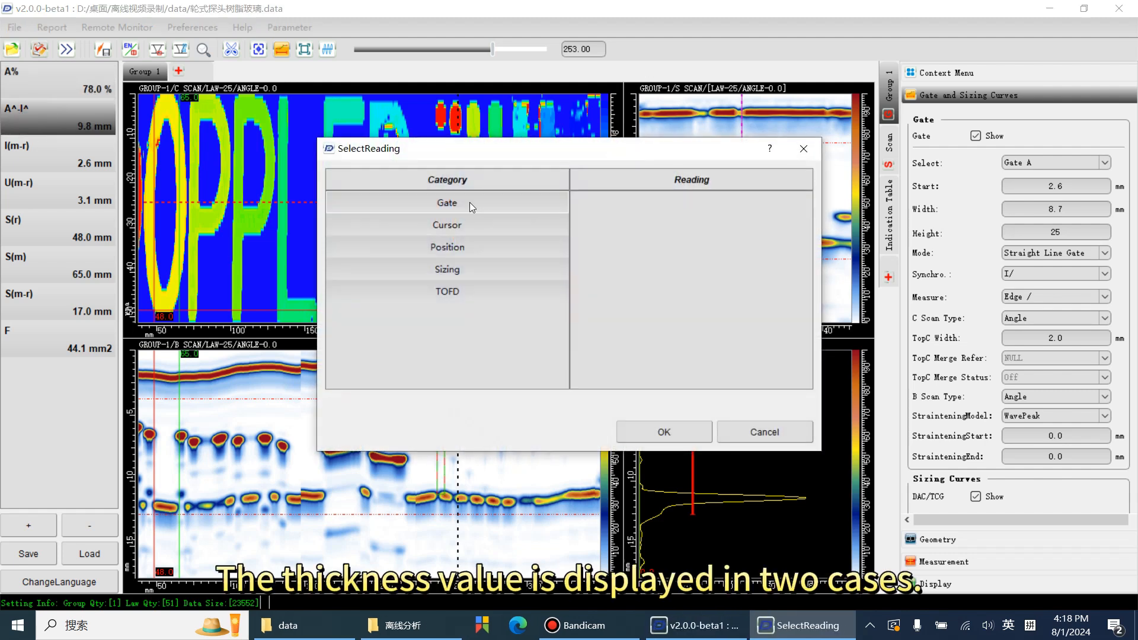
left_click(460, 262)
left_click(461, 254)
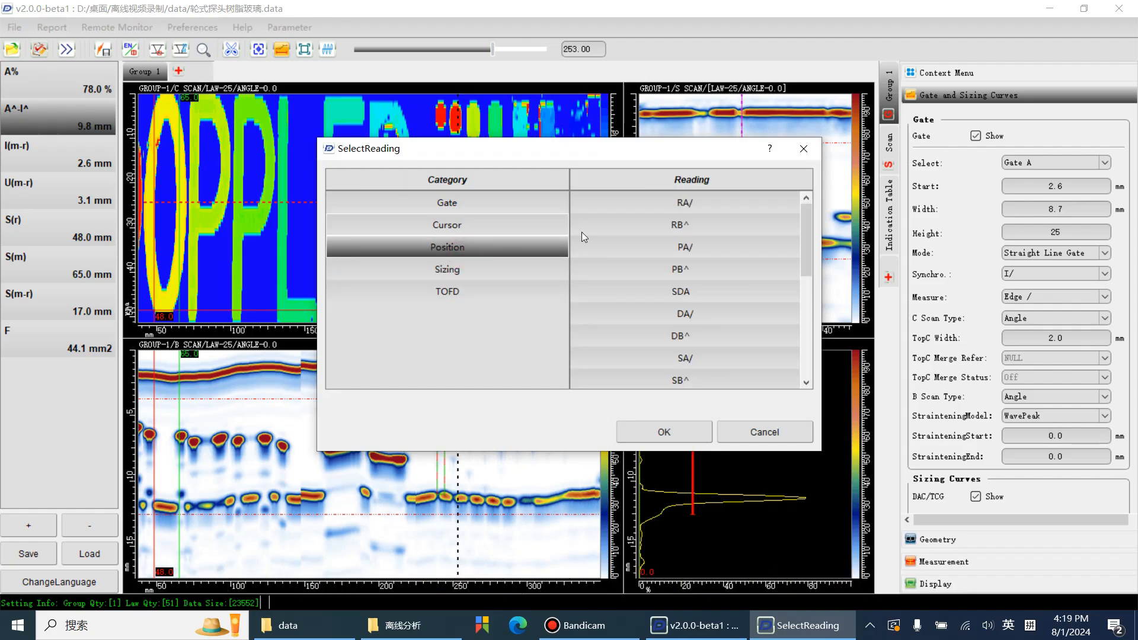
left_click(696, 312)
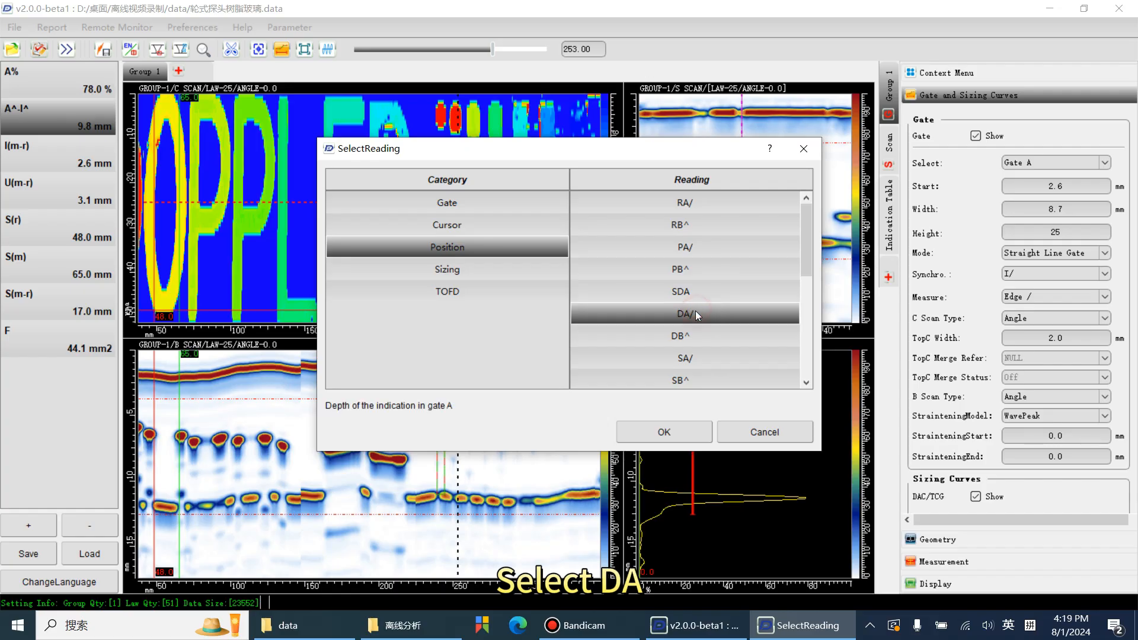
scroll(718, 308, "down", 3)
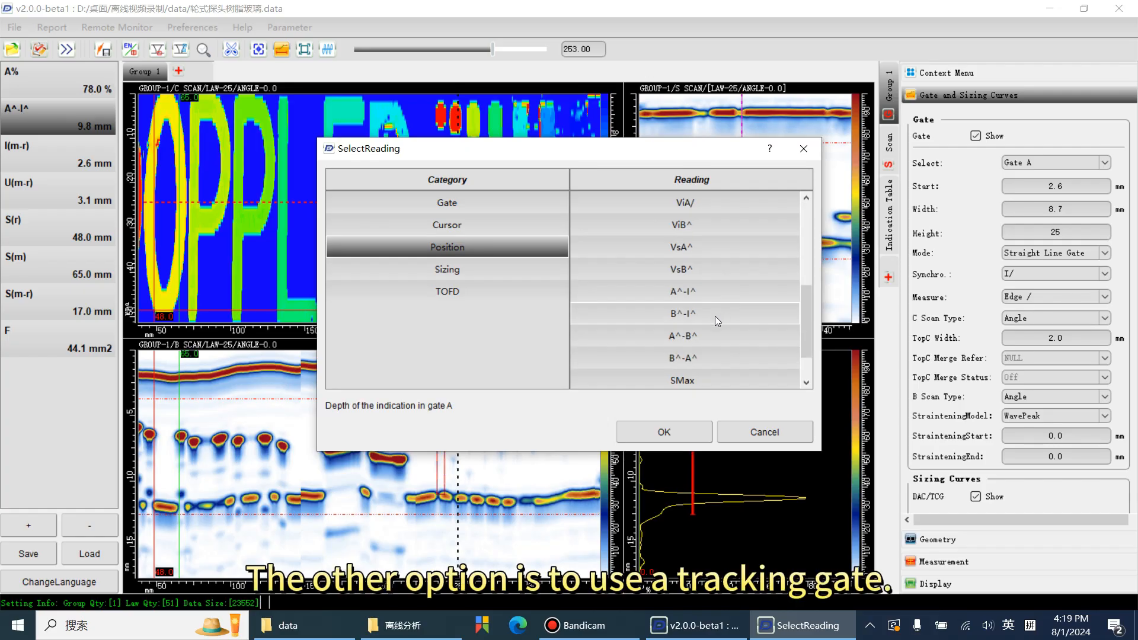
left_click(692, 293)
left_click(664, 432)
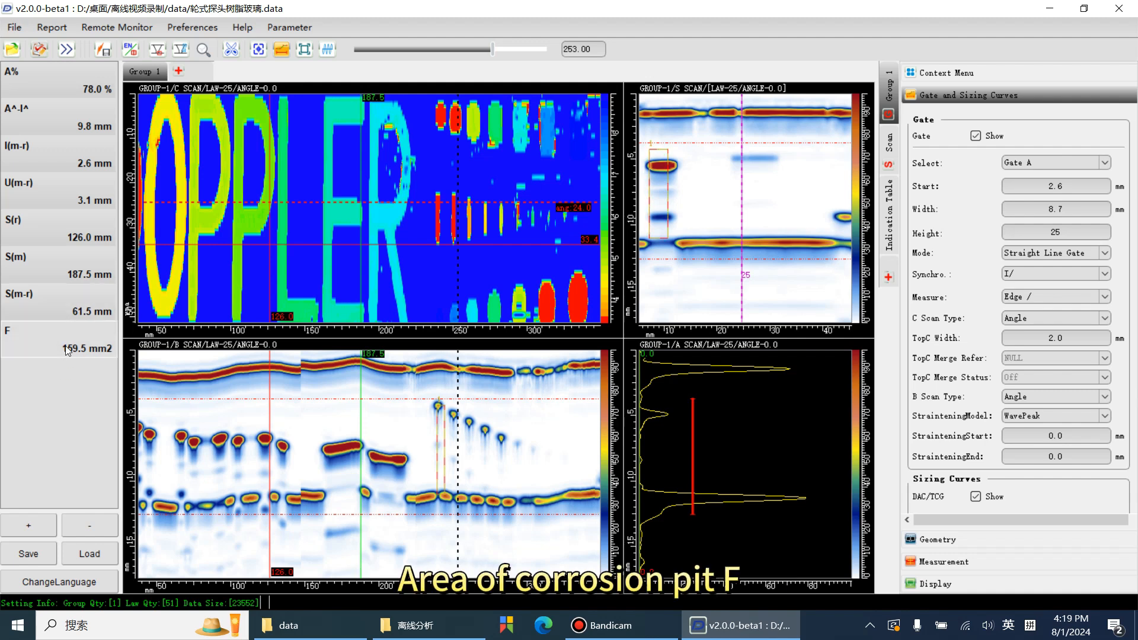
Apply the S-A-C-C SCAN and the last S-A-B-C SCAN layout in turn, and set C Scan 1 Source to Gate A-I Position.
left_click(936, 584)
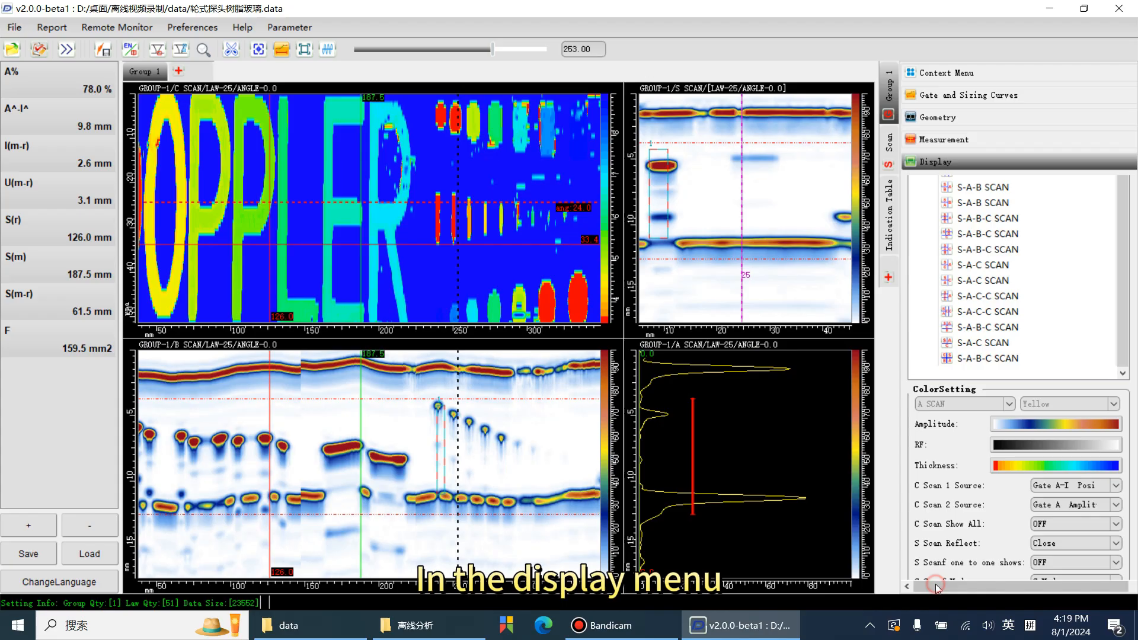
left_click(978, 311)
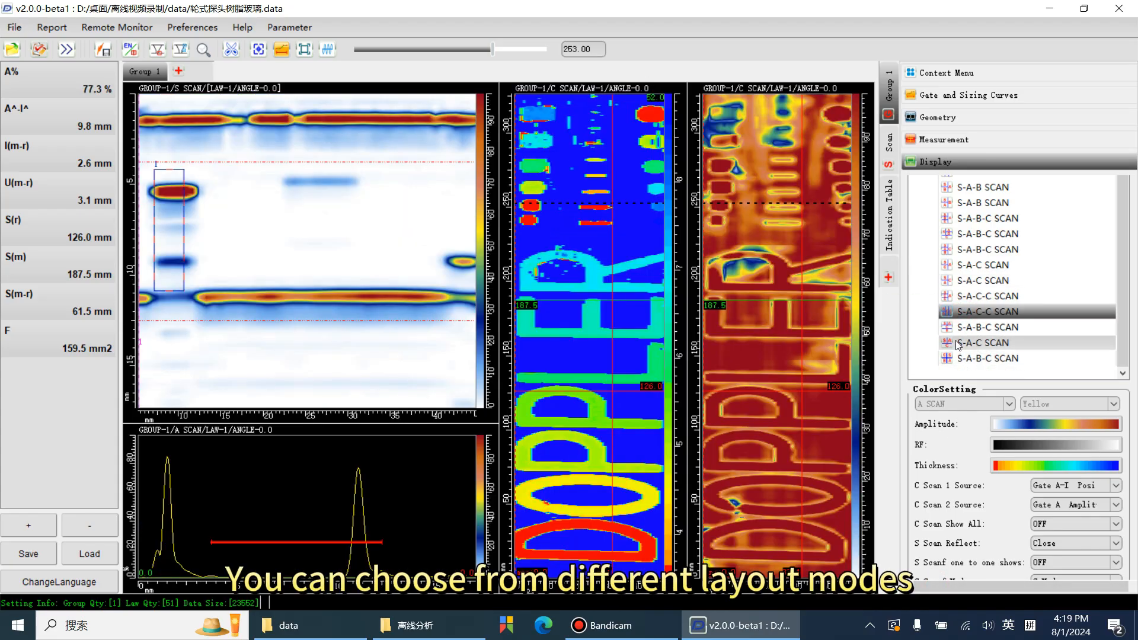
left_click(961, 358)
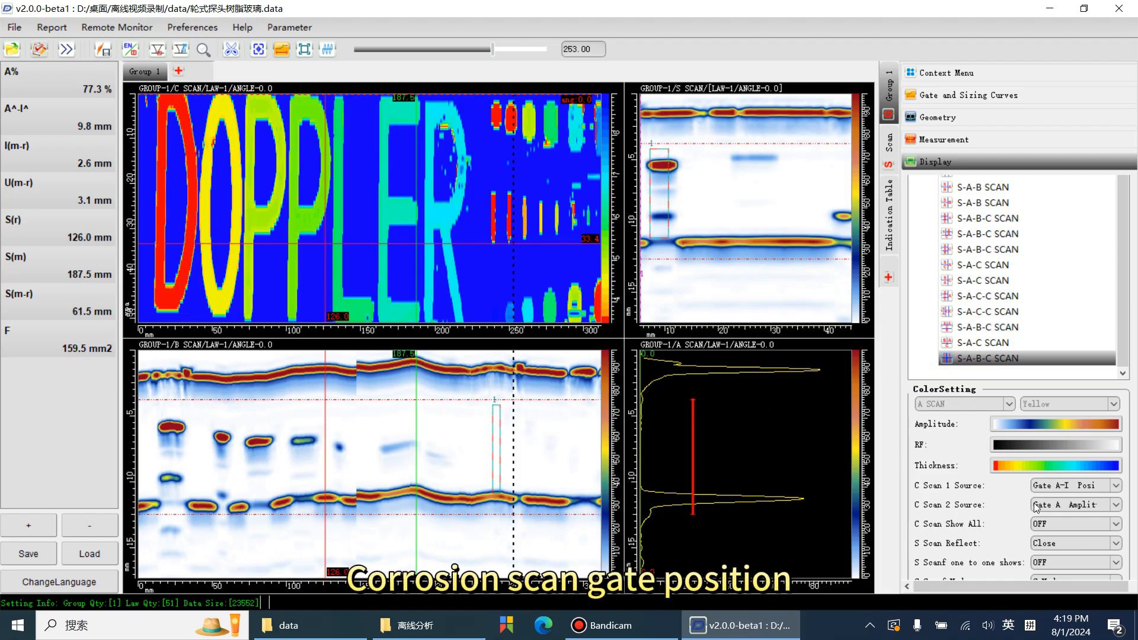
left_click(1047, 487)
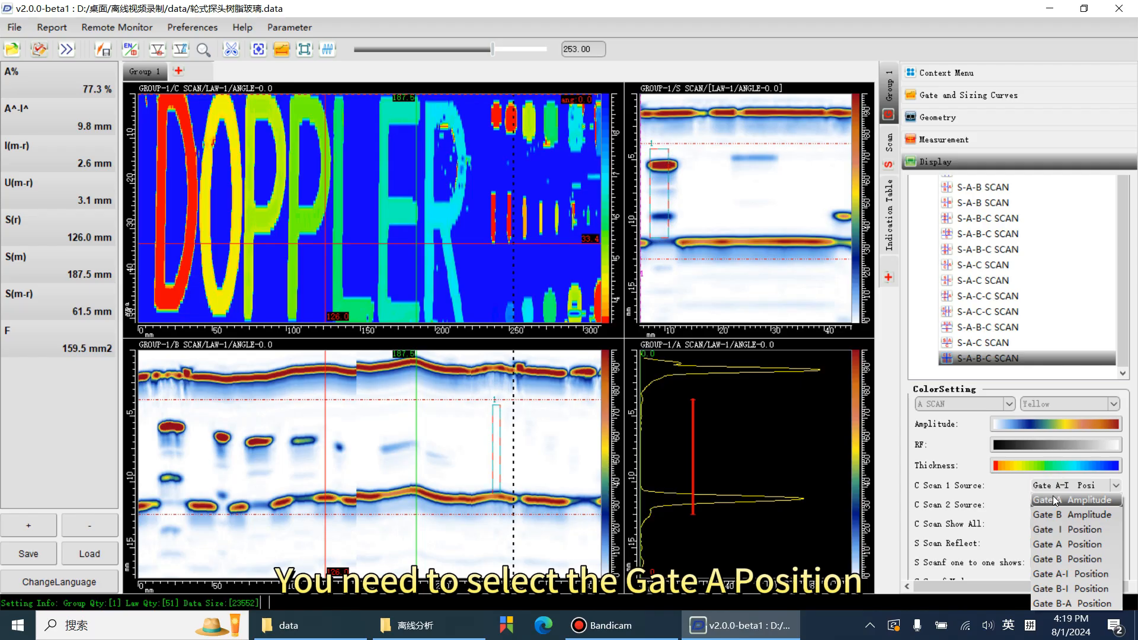
left_click(1073, 574)
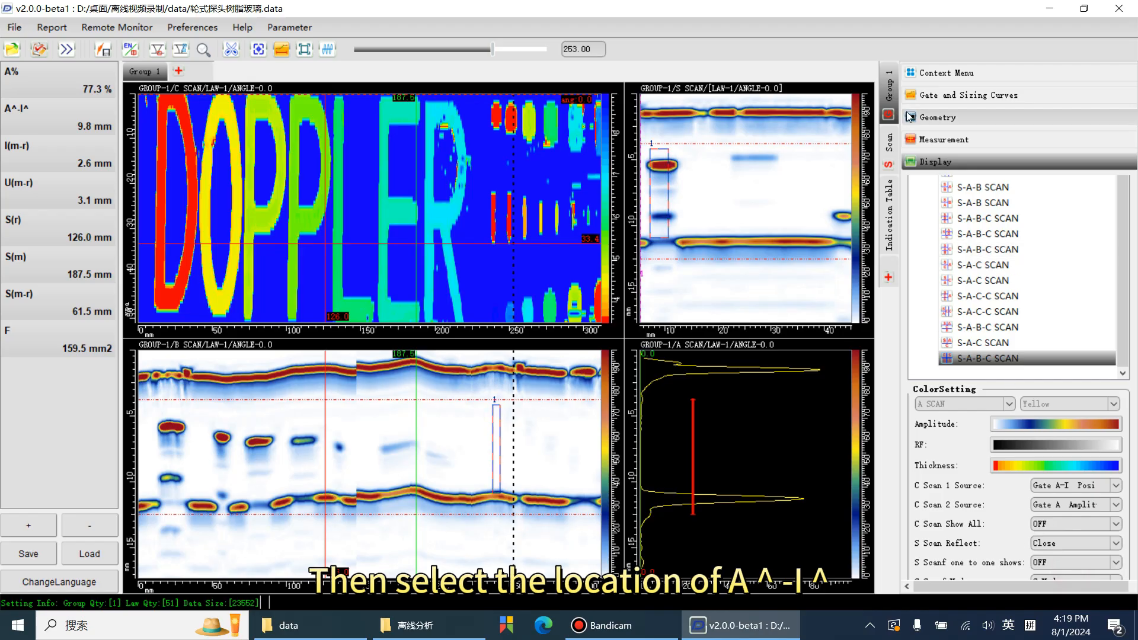
Set Gate A's Measure option to Edge / in the gate and sizing curve settings.
left_click(931, 93)
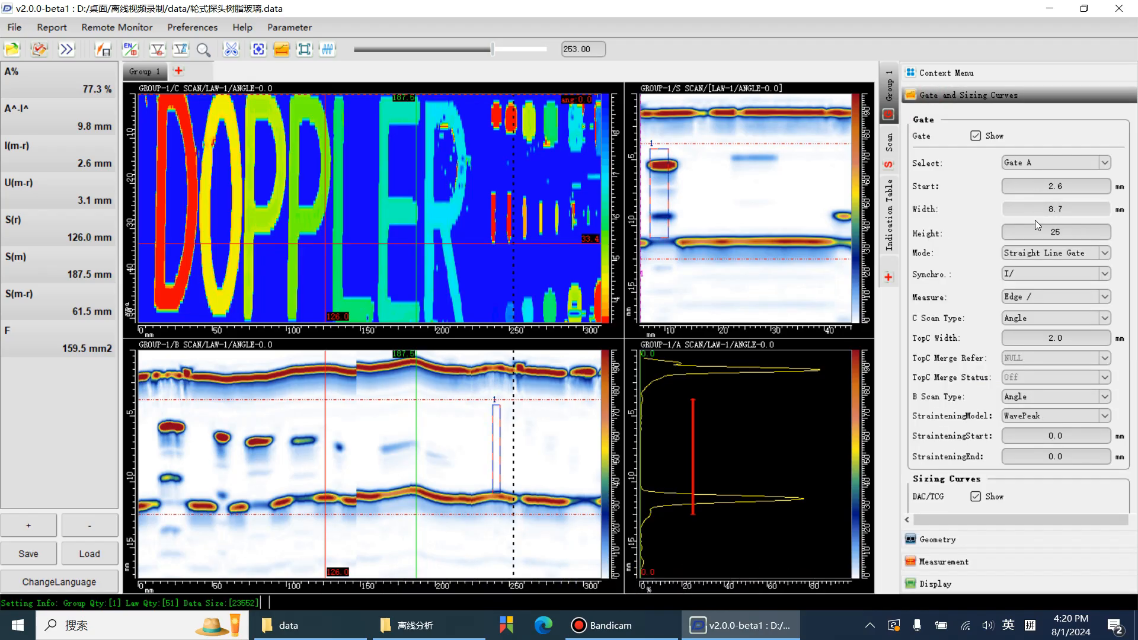
left_click(1026, 301)
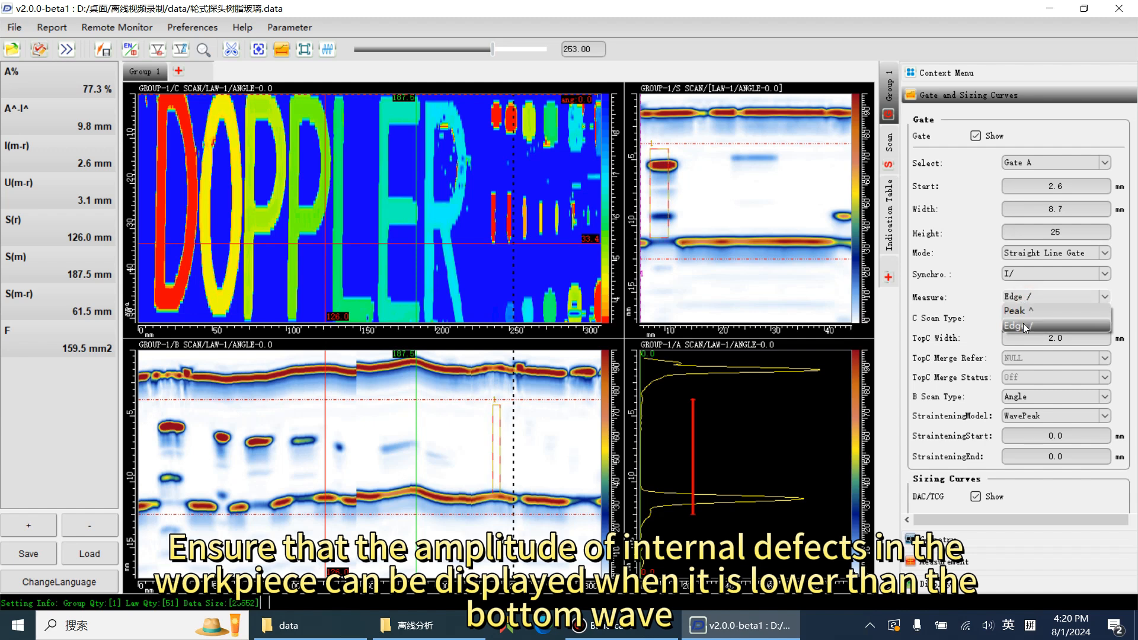
left_click(1026, 327)
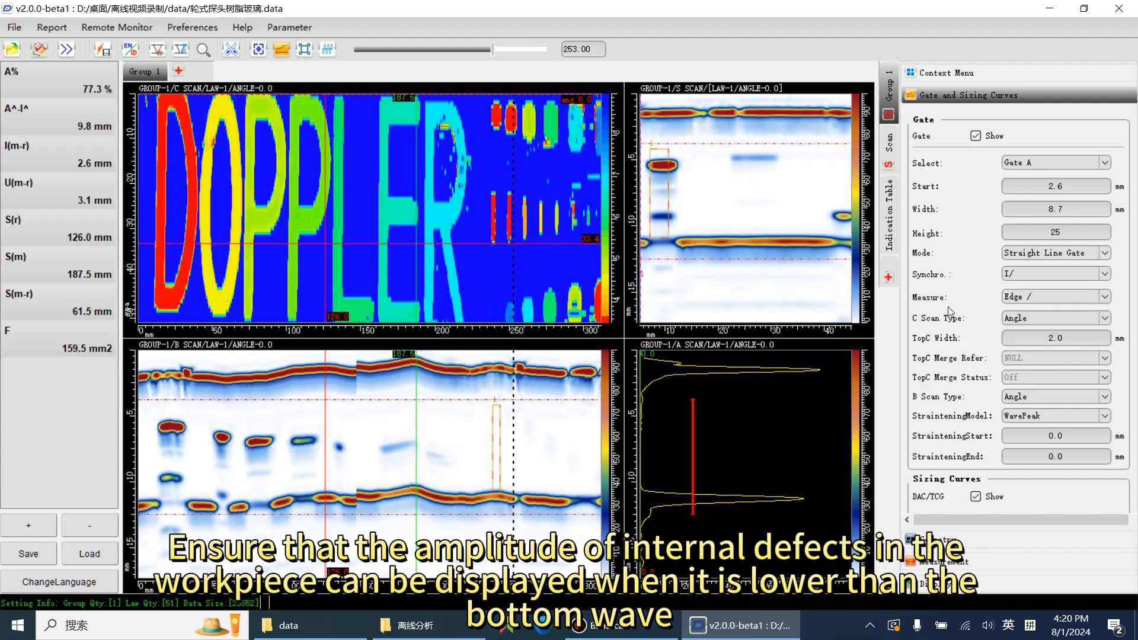
left_click(1023, 299)
left_click(1026, 326)
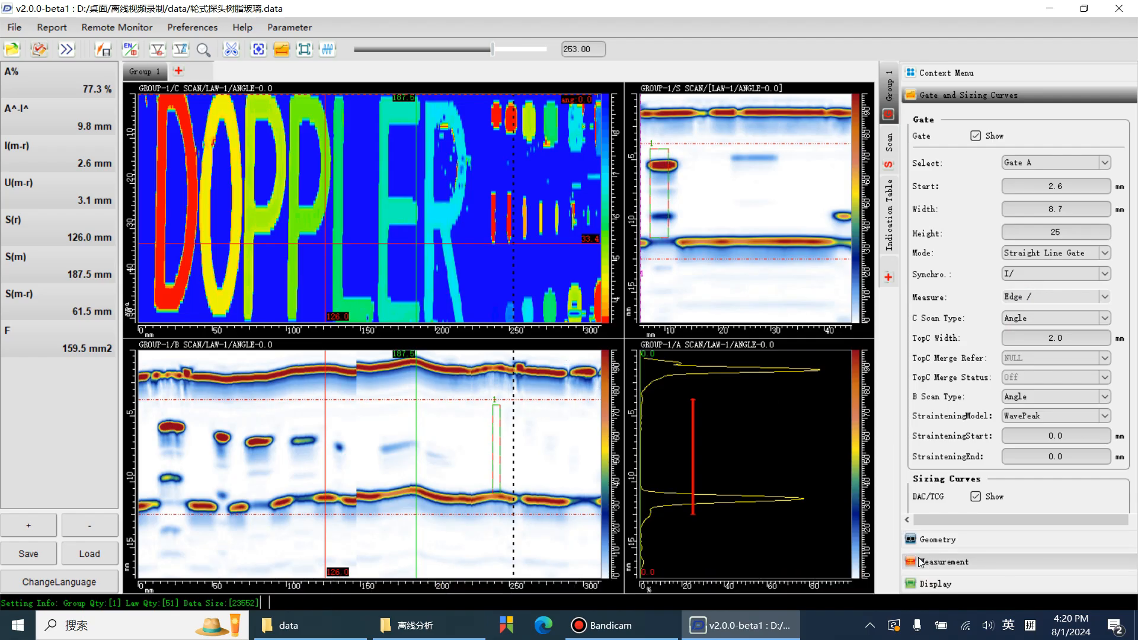
Try the ONDT_RFrectified.pal palette for the Thickness color setting.
left_click(945, 585)
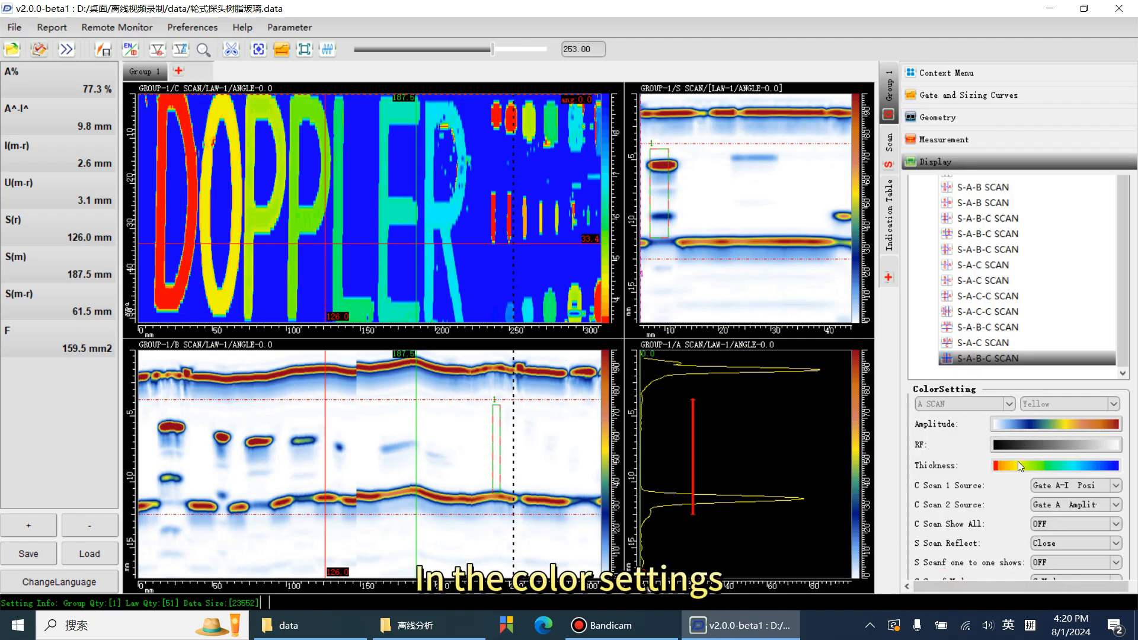
left_click(1016, 468)
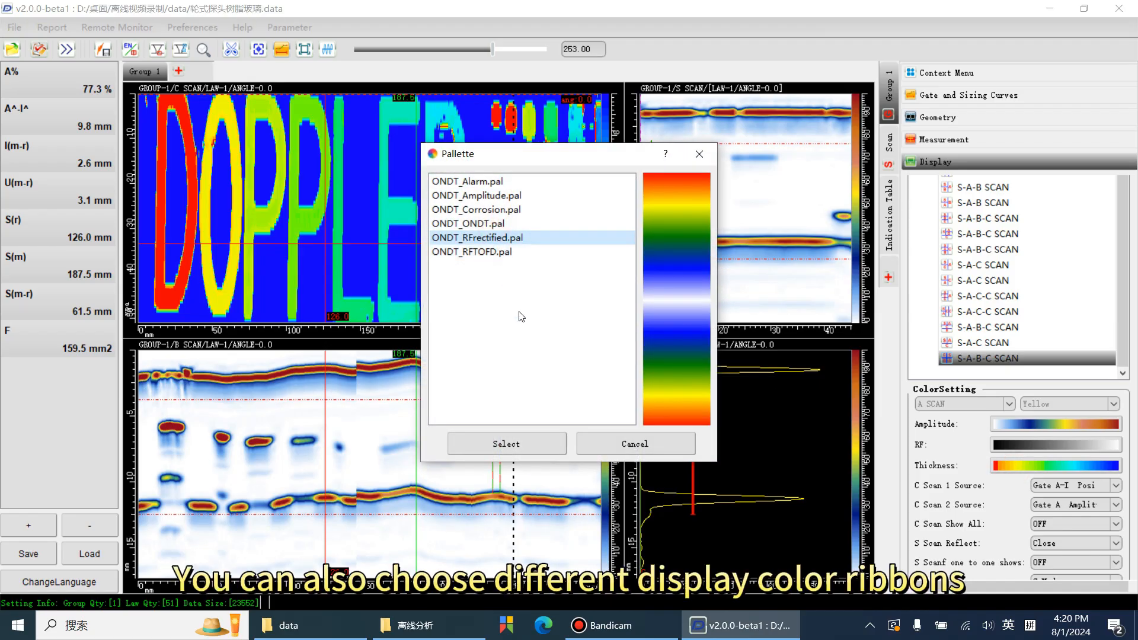
left_click(530, 450)
Apply the ONDT_Corrosion.pal palette to the Thickness color setting.
left_click(1018, 465)
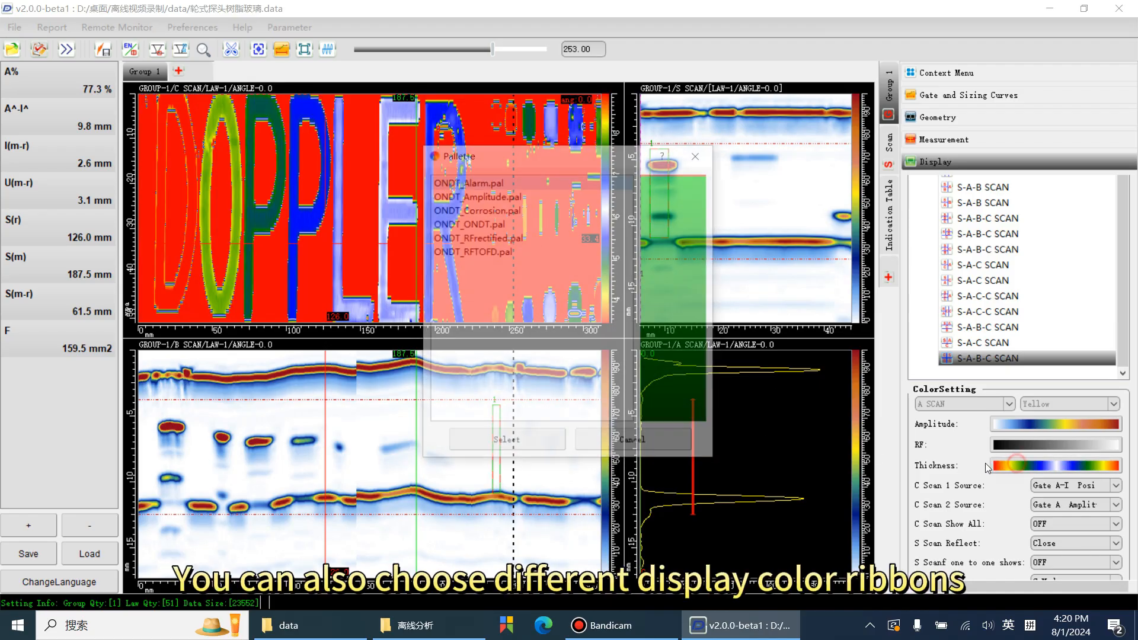
left_click(503, 209)
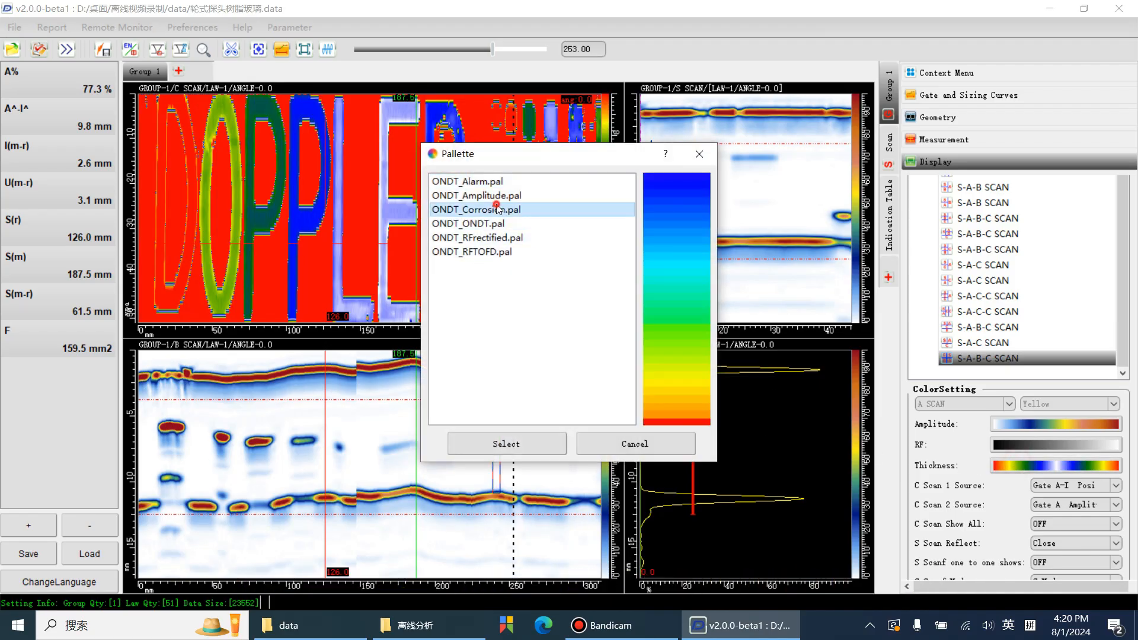
left_click(536, 438)
scroll(955, 514, "down", 3)
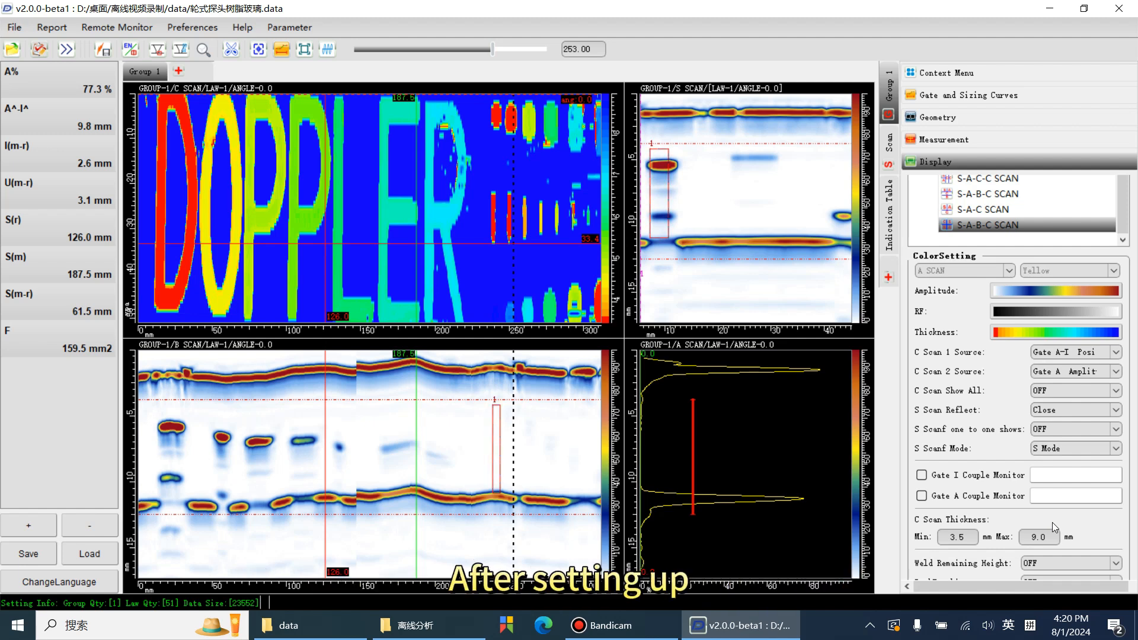
Save the display configuration as individual preferences in fs.dis, replacing the existing file.
left_click(182, 29)
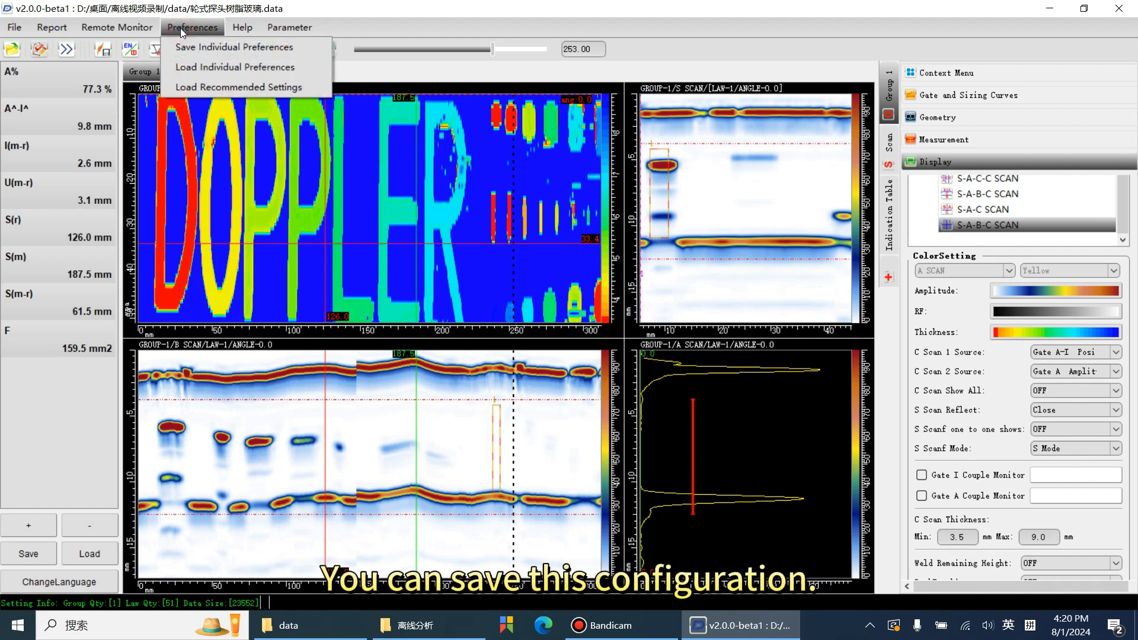
left_click(194, 41)
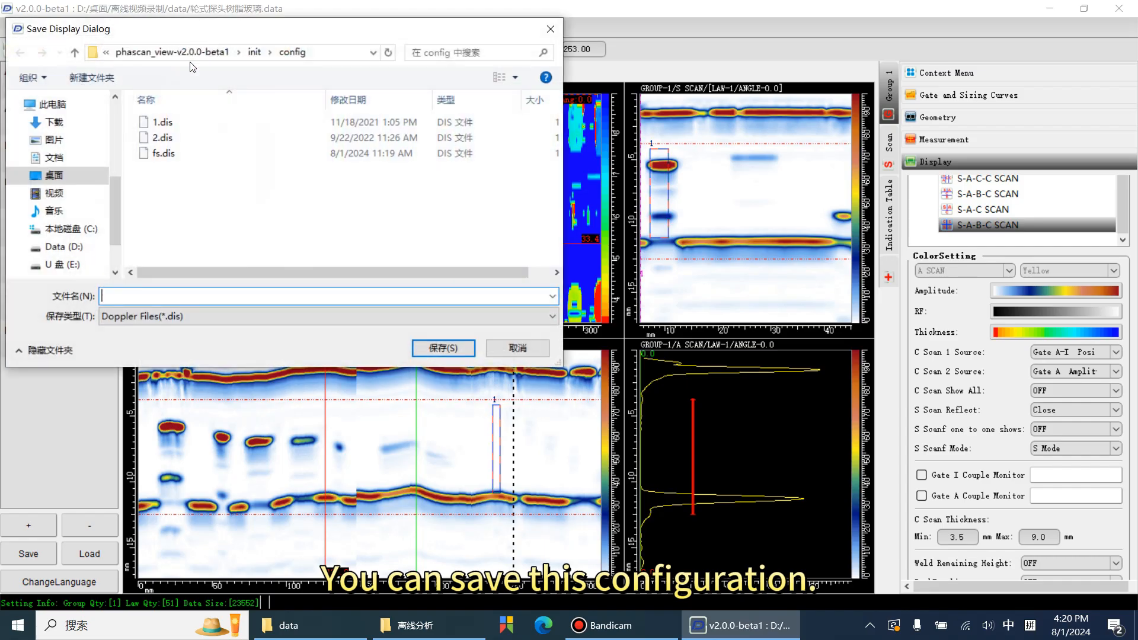
left_click(164, 153)
left_click(431, 348)
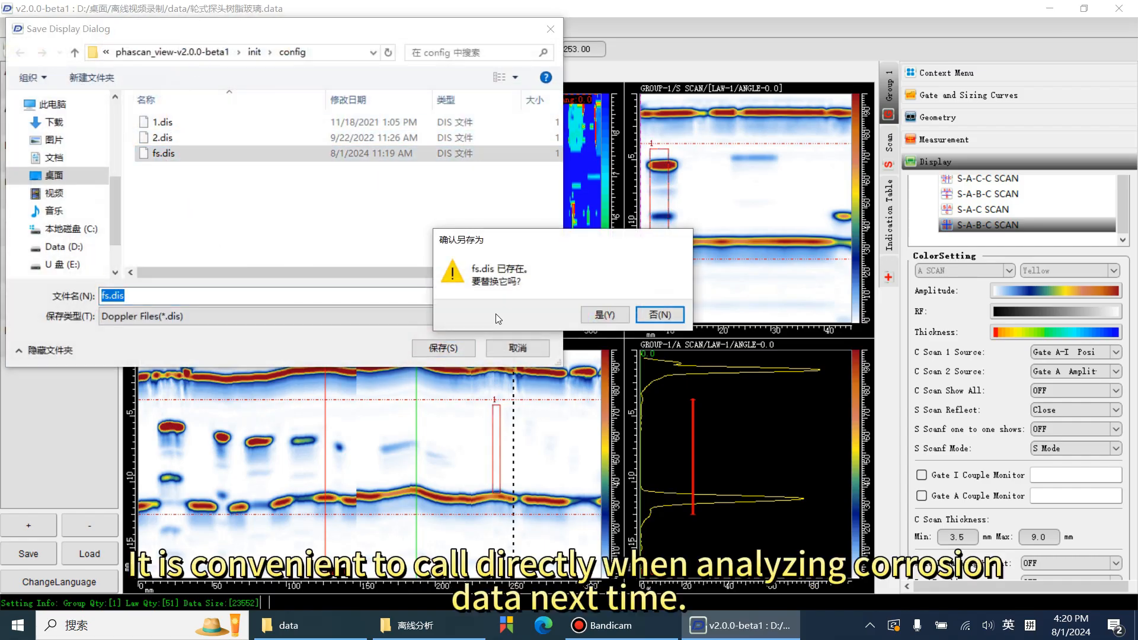
left_click(624, 317)
Load the individual preferences from fs.dis.
left_click(193, 27)
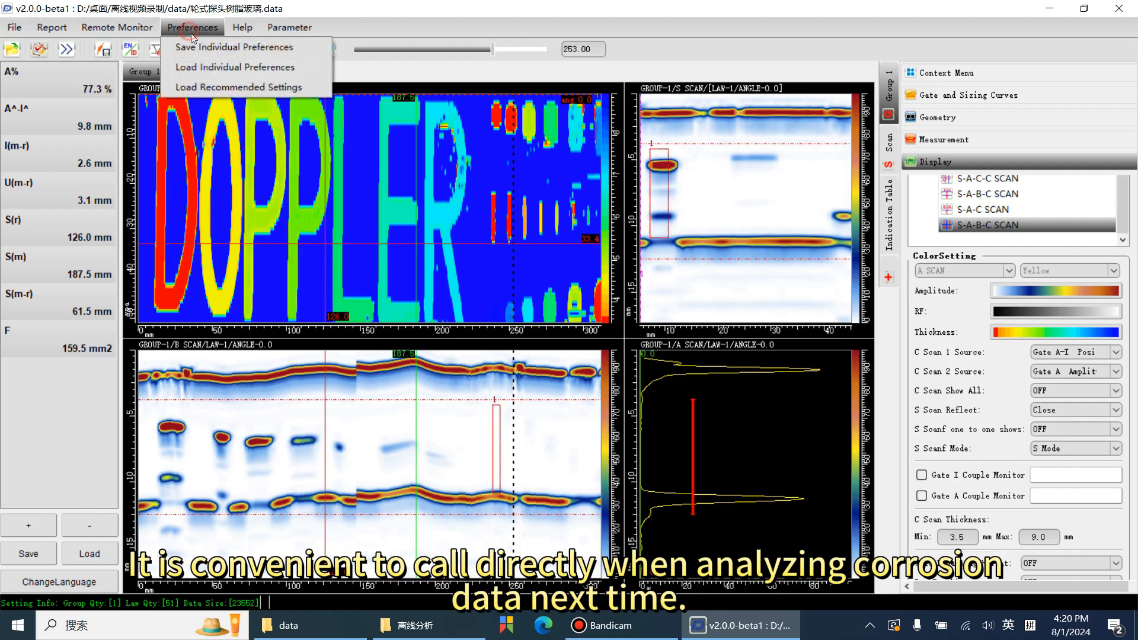
left_click(194, 62)
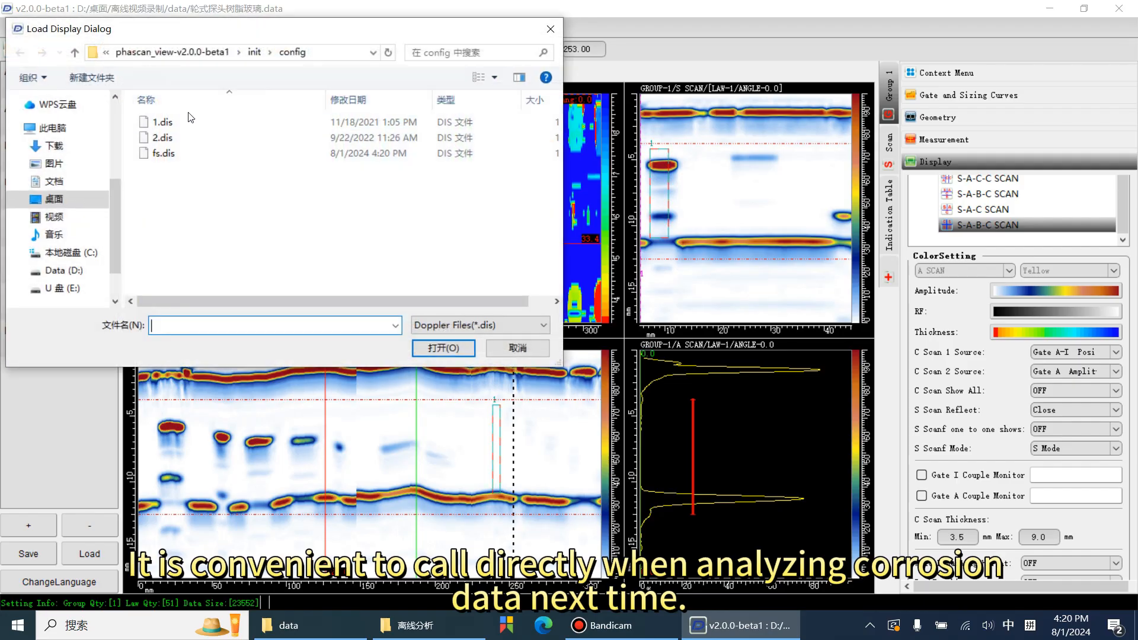
left_click(163, 153)
left_click(444, 348)
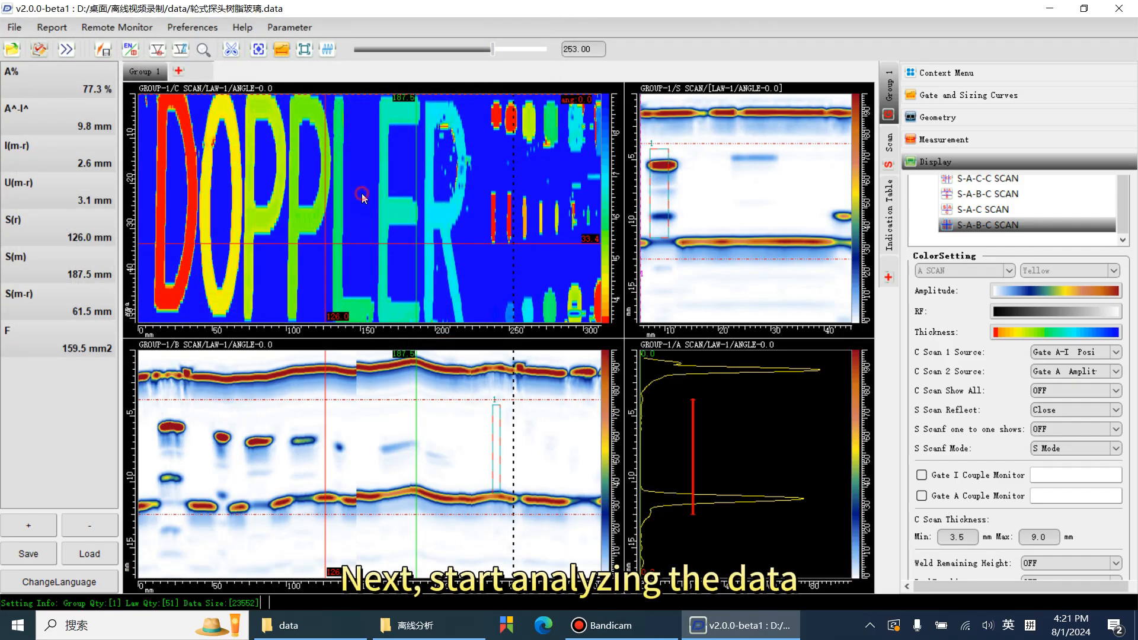
Place the scan axis at 150 mm on law 23 and reposition Gate A to about 1.7 mm start, 9.5 mm width and 21 height.
left_click(362, 198)
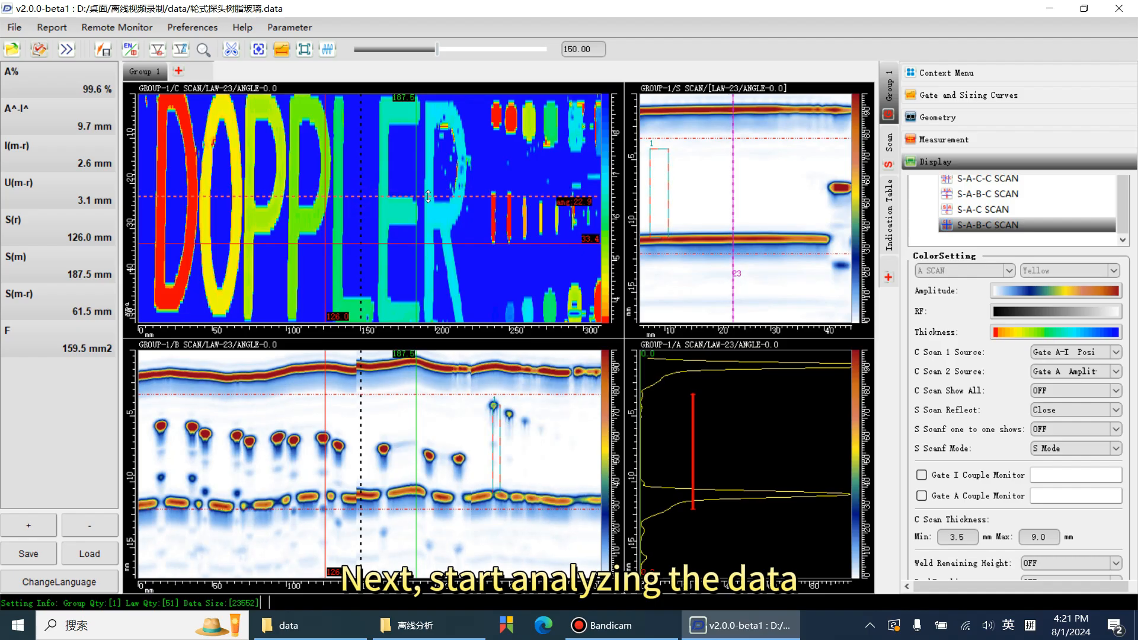
left_click_drag(428, 196, 335, 193)
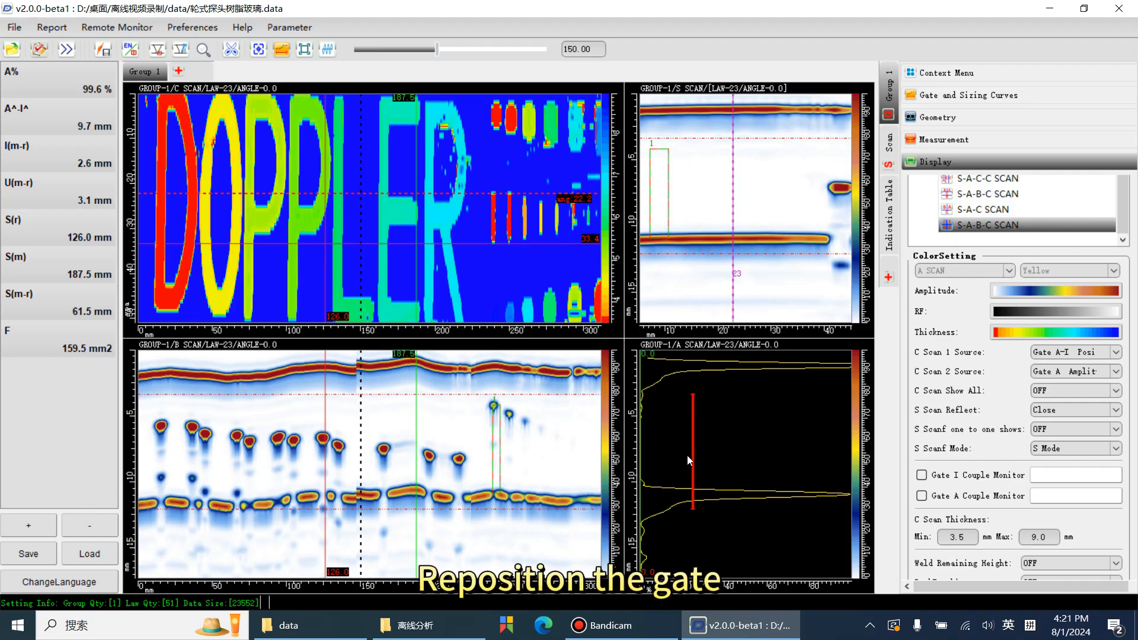
left_click(972, 95)
left_click(1032, 162)
left_click(1025, 204)
left_click_drag(693, 468, 684, 460)
left_click_drag(684, 496, 684, 507)
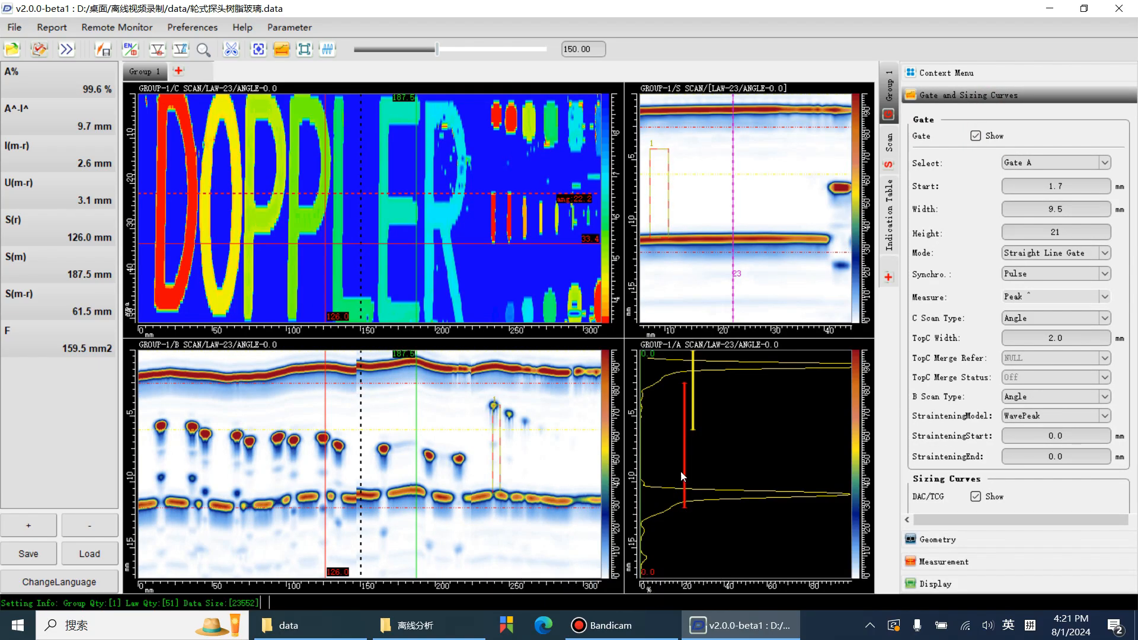
Raise Gate A's height to about 94 on the A scan, and lower it to about 24 with the gate starting at 2.2 mm.
left_click_drag(684, 468, 782, 473)
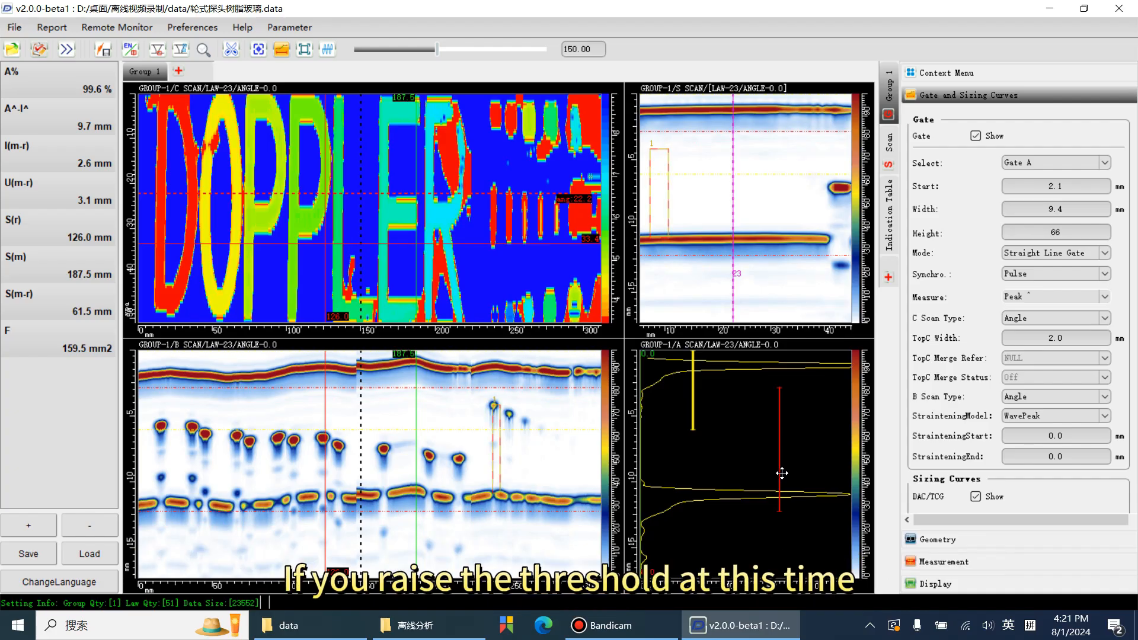
left_click_drag(781, 473, 840, 475)
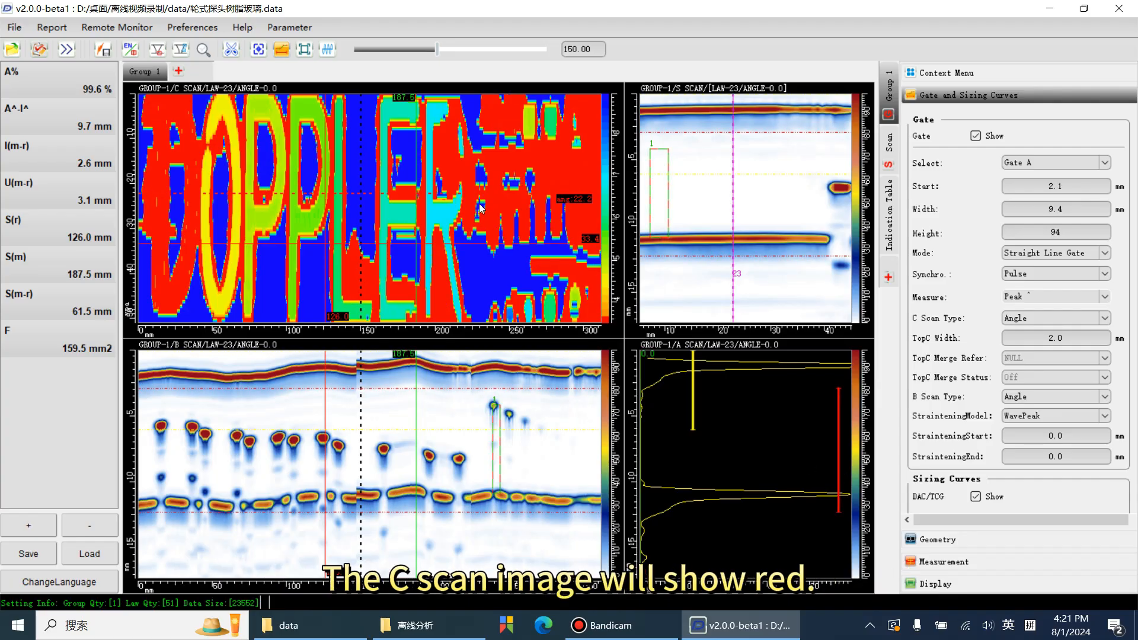
left_click_drag(837, 439, 693, 458)
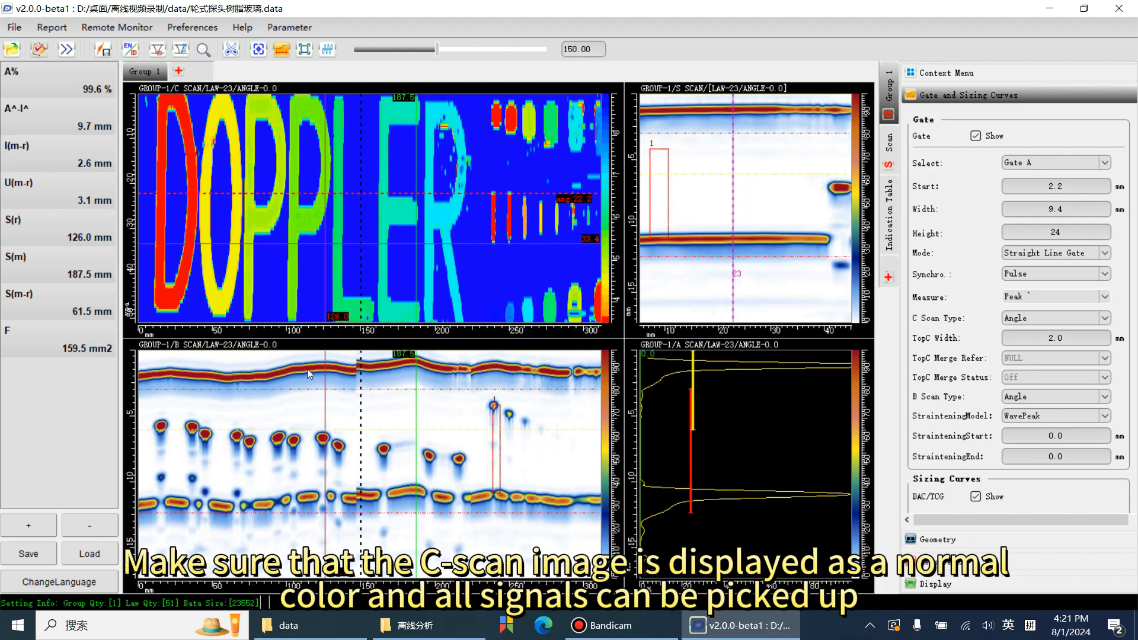
Zoom in on the two narrow red corrosion pits in the C scan and restore the full view.
left_click_drag(465, 173, 518, 268)
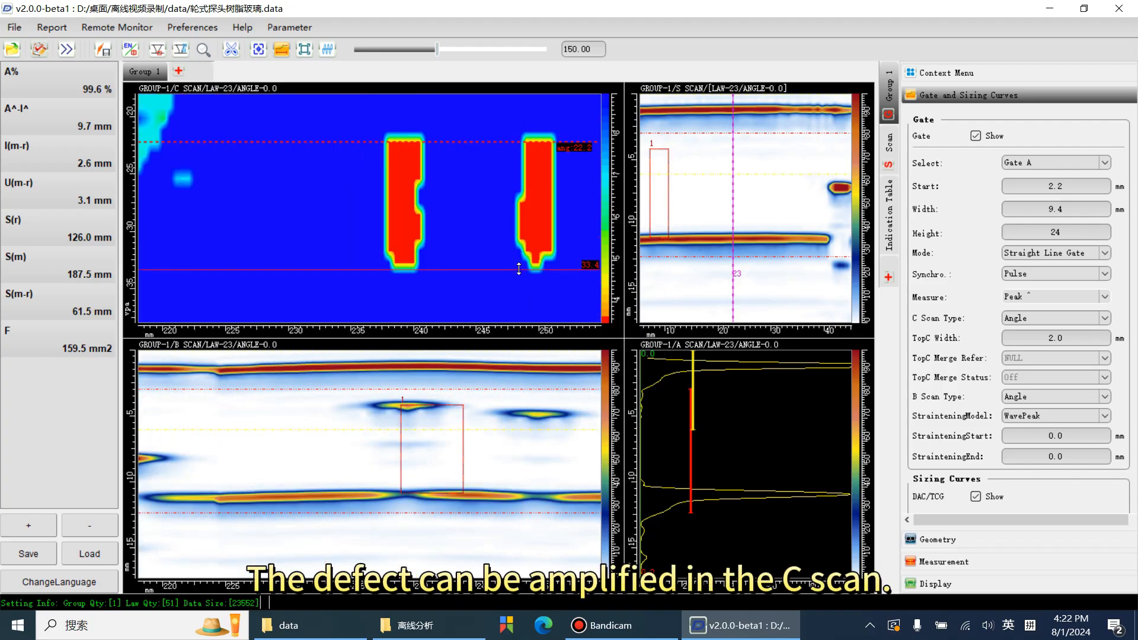
right_click(373, 176)
left_click(415, 184)
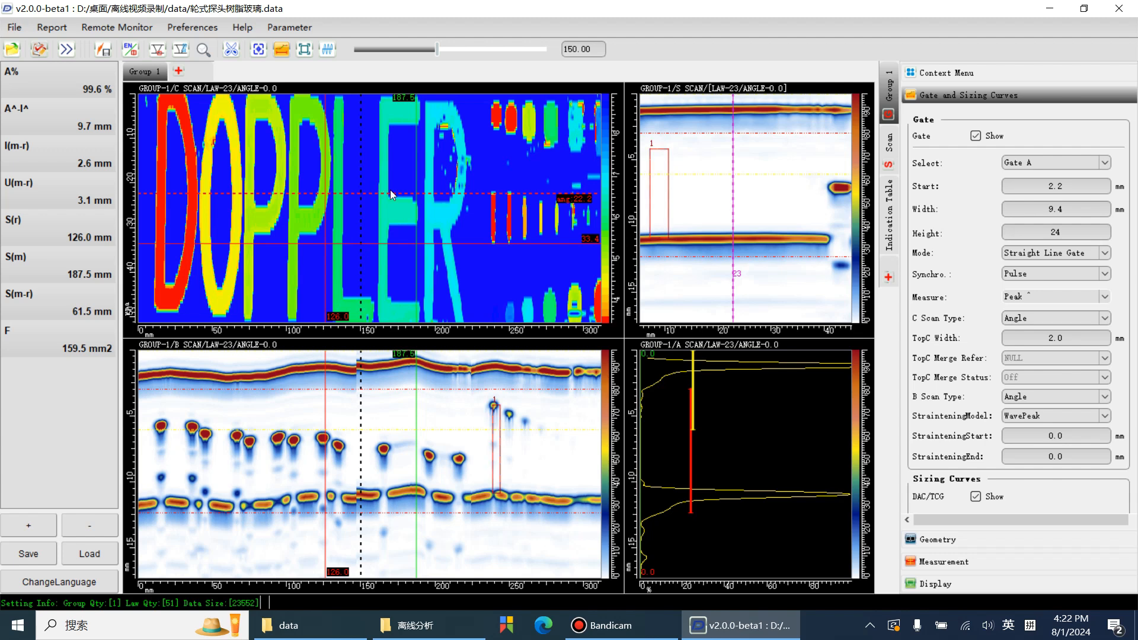
Move the scan axis across the two narrow red corrosion pits, from 238 mm to about 250.5 mm, to examine them.
left_click(491, 219)
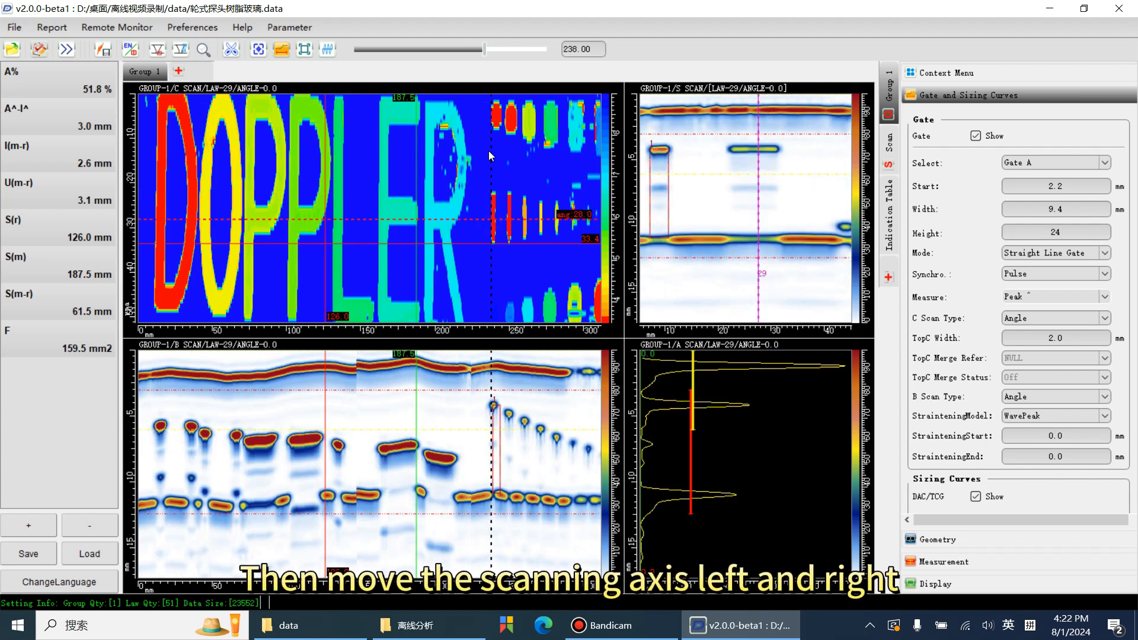
key("Right")
key("Right")
key("Right")
key("Right")
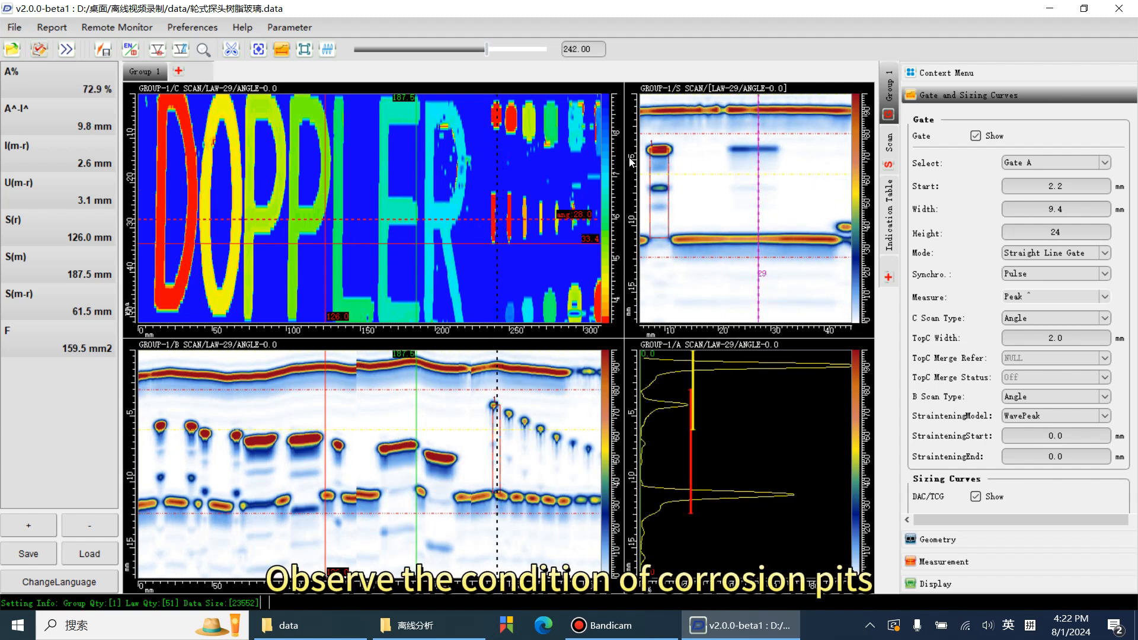
left_click_drag(496, 148, 510, 173)
Show the indication table and mark the start of the second narrow red pit with the scan reference cursor at 249.5 mm.
left_click(889, 213)
left_click_drag(759, 177, 759, 177)
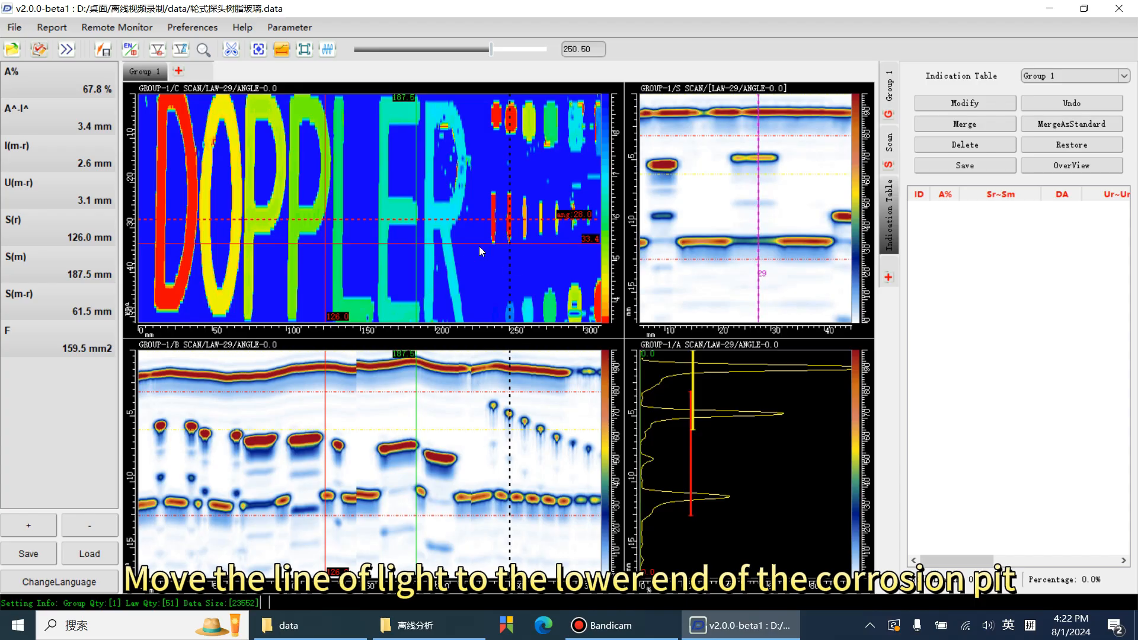
left_click_drag(508, 235, 508, 236)
double_click(510, 236)
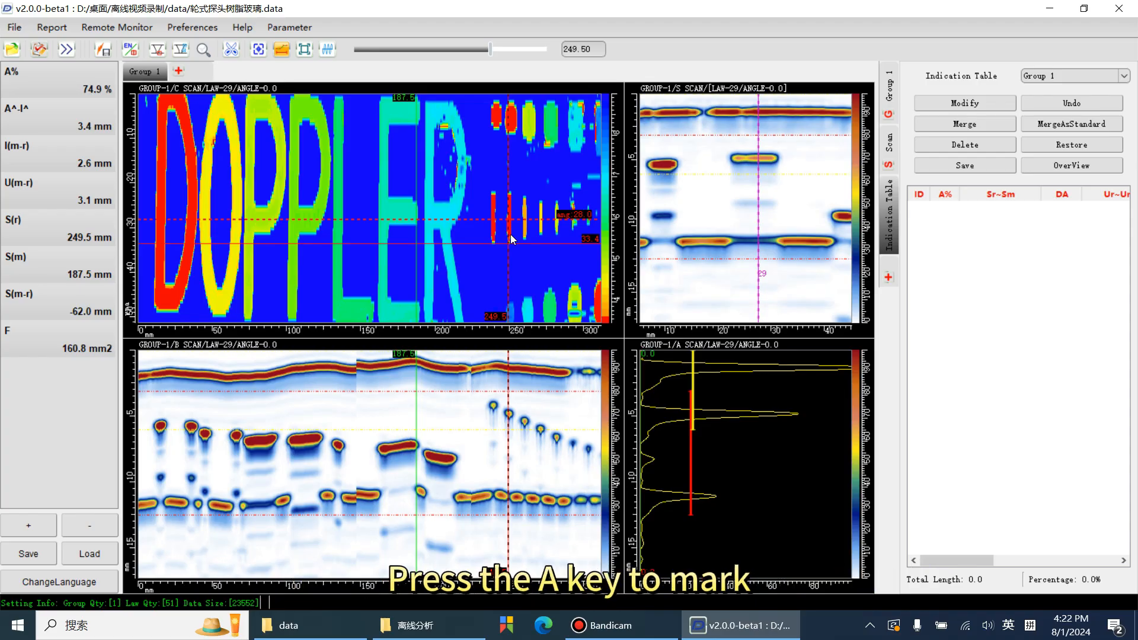
Set the pit's scan-direction limits to 248.5 mm and 251.0 mm with the reference and measurement cursors, and return to its highest wave position.
key("Right")
key("Right")
key("Right")
key("Right")
key("Right")
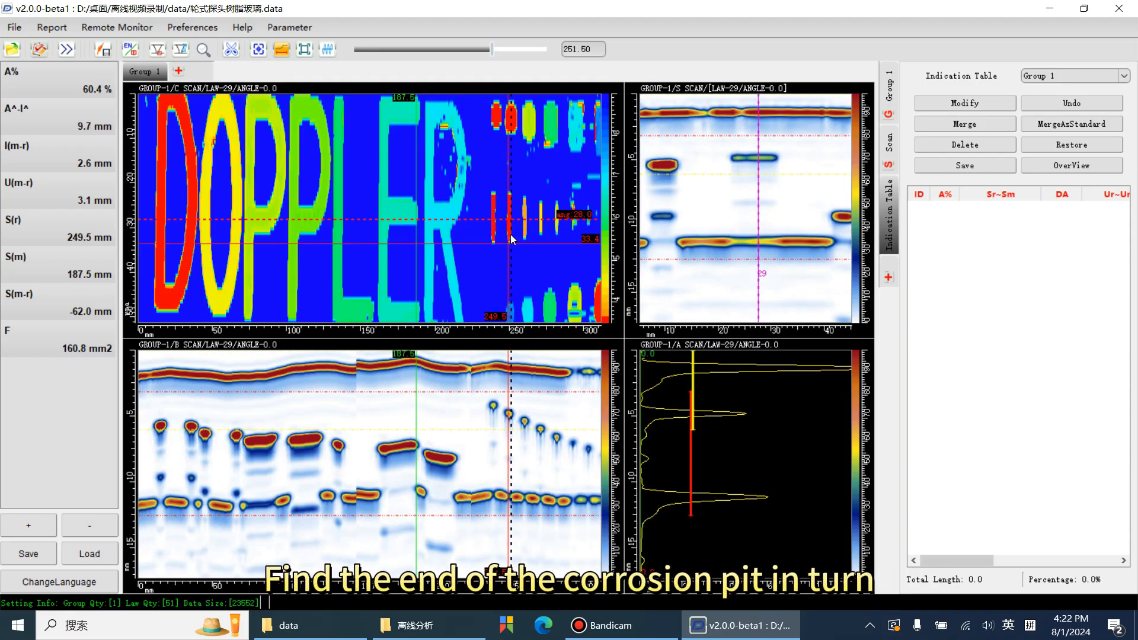
key("Left")
key("Left")
left_click(512, 240)
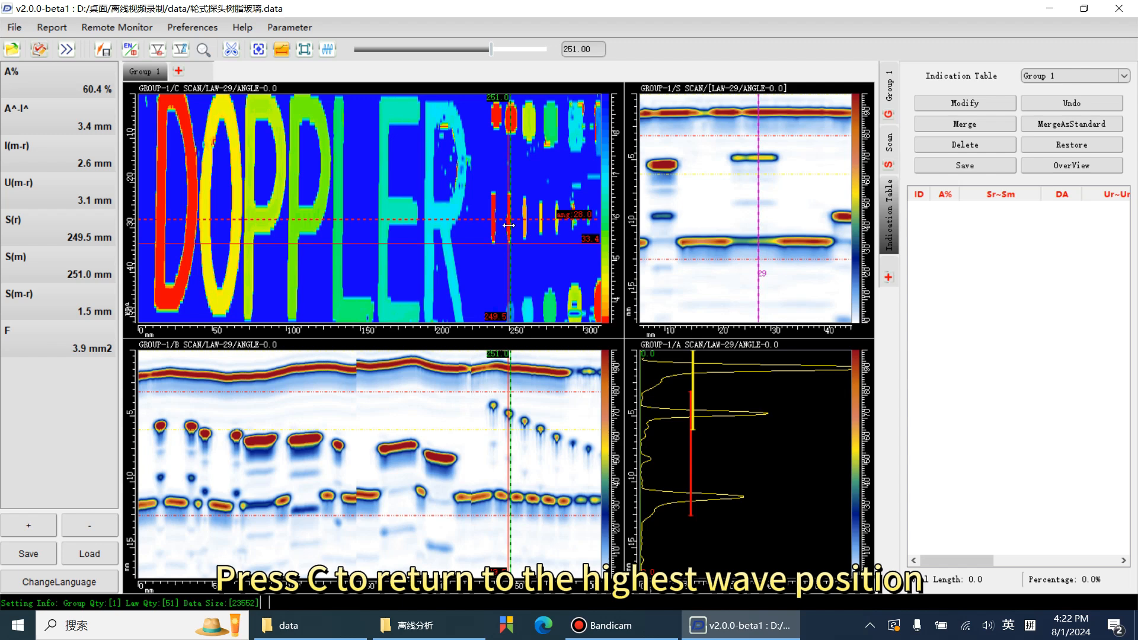
key("c")
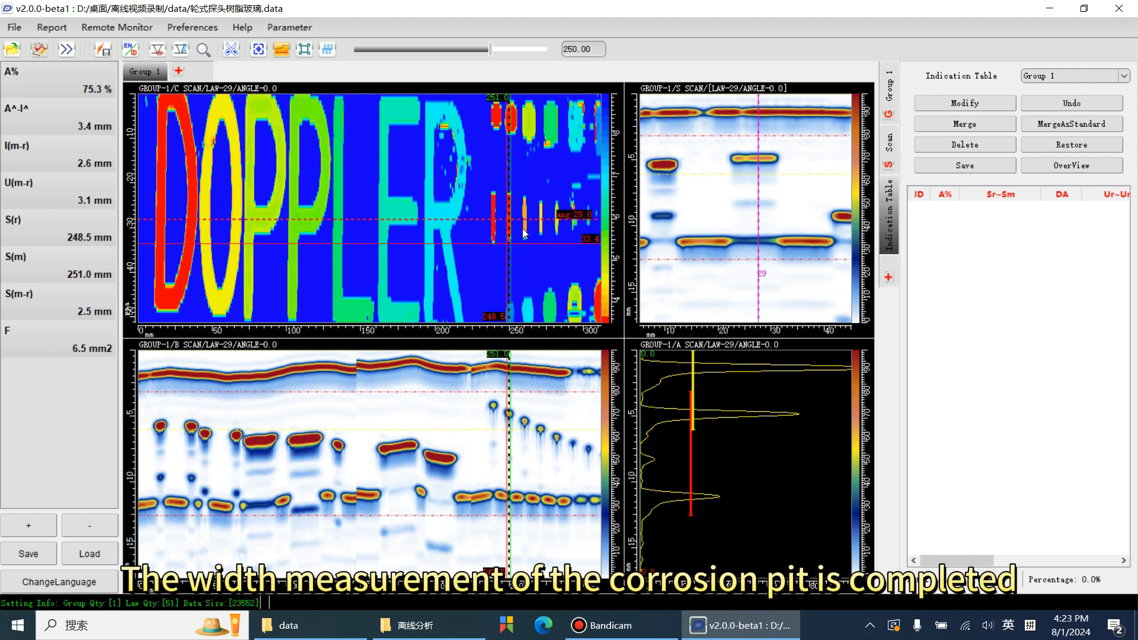
Select law 28 in the S scan and place the depth cursors at 4.9 mm on the pit and 11.1 mm on the bottom echo.
left_click_drag(758, 207, 754, 199)
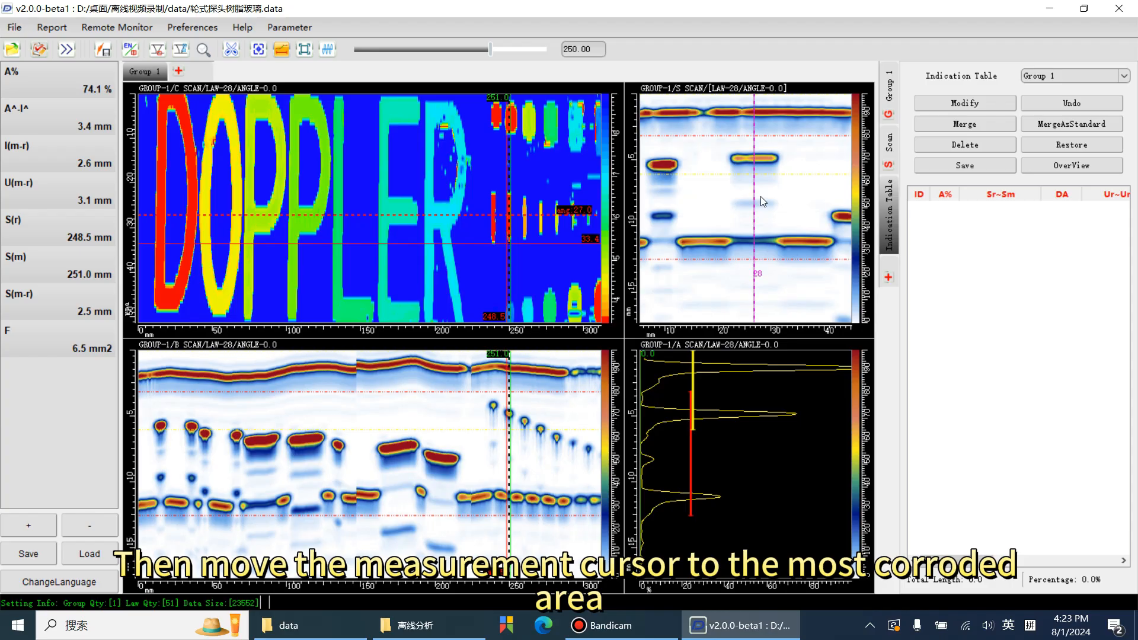
left_click(781, 242)
left_click_drag(782, 243, 808, 241)
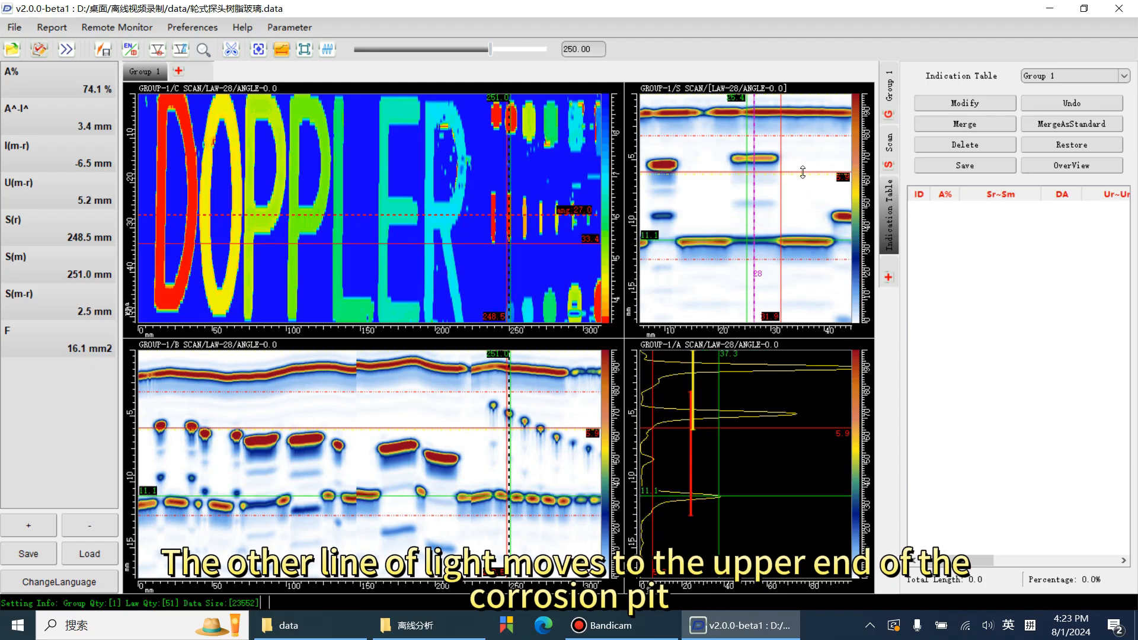
left_click_drag(802, 172, 803, 158)
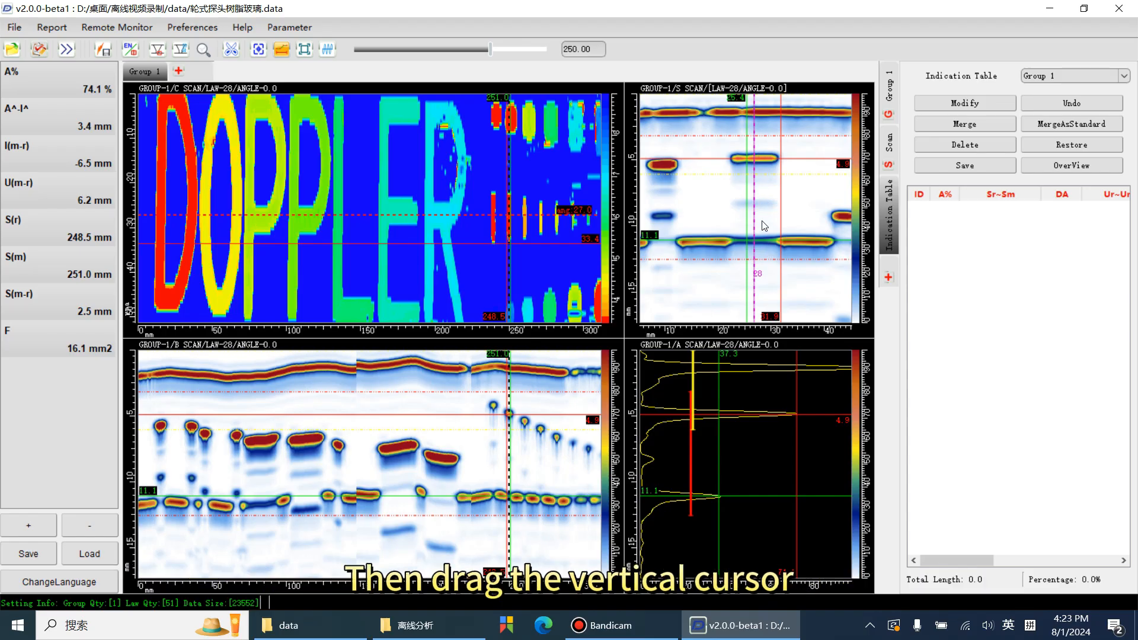
Align the S scan's vertical cursors with the pit's two ends at about 23.3 mm and 31.0 mm, and save the defect.
left_click_drag(747, 202, 777, 191)
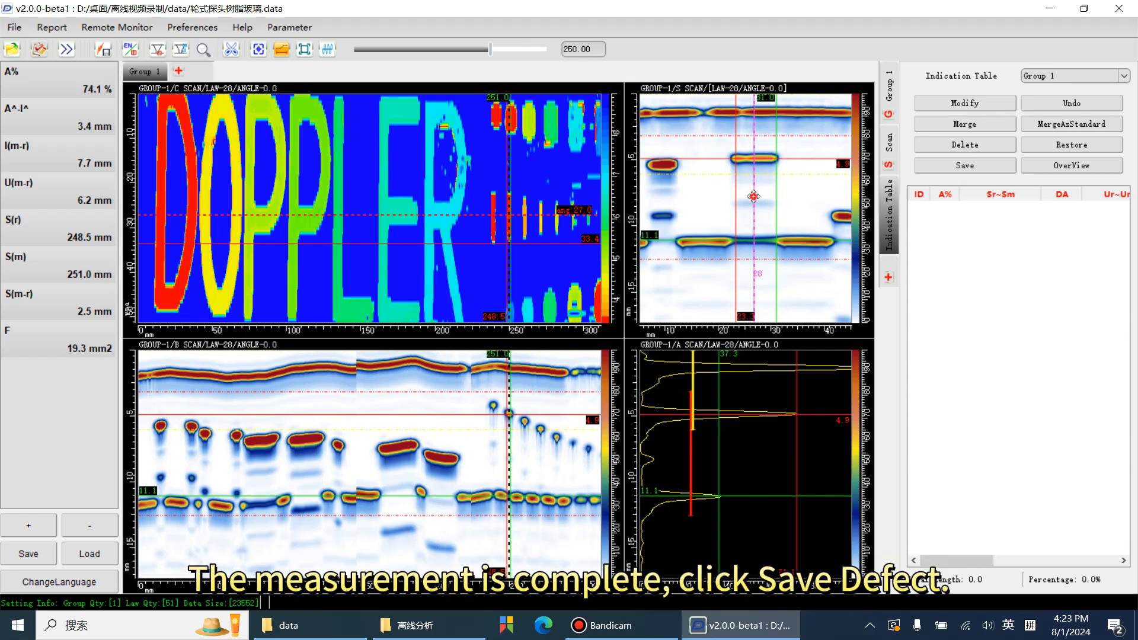
left_click(158, 50)
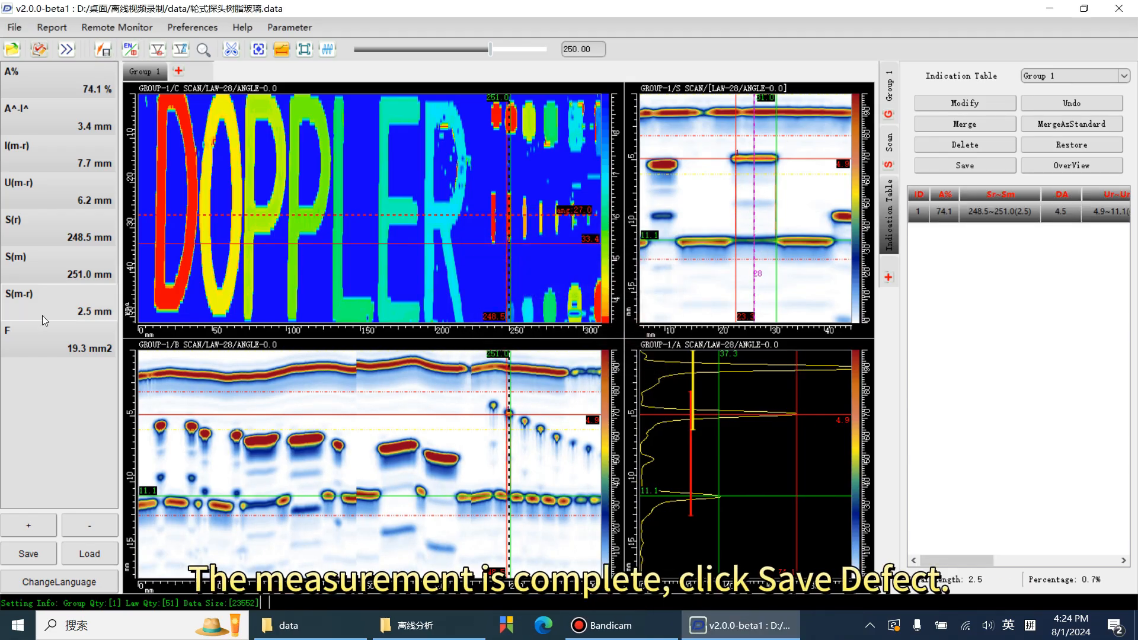
Change the group's C scan type from Angle to TopC in the gate settings.
left_click(888, 106)
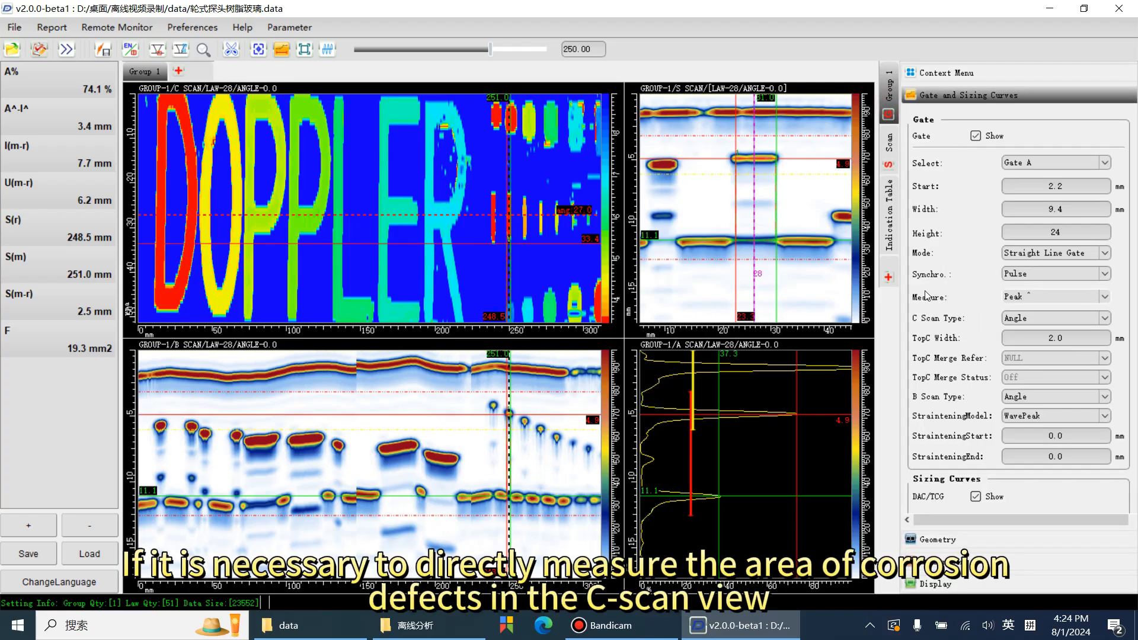
left_click(1021, 325)
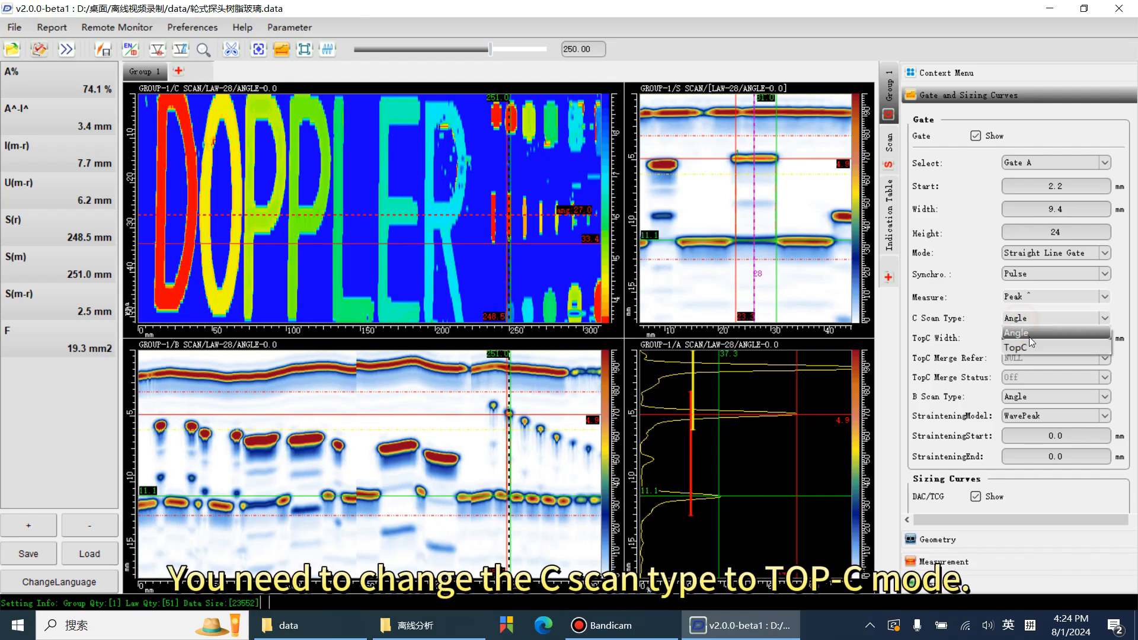
left_click(1032, 348)
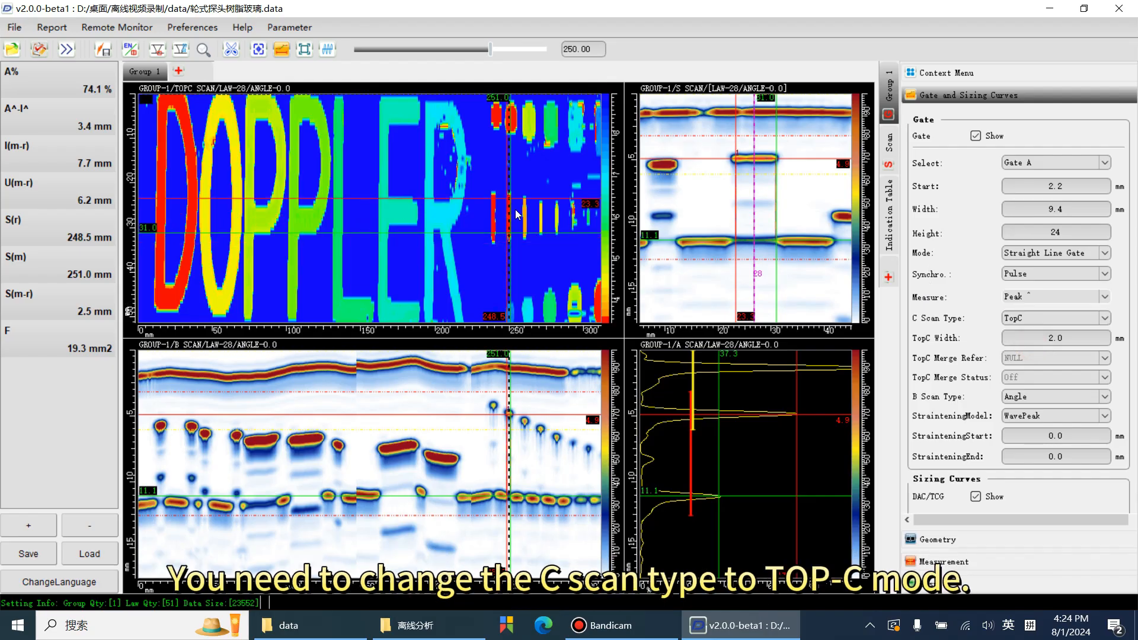
Frame the upper green pit in the TopC view with scan cursors at 284.0 mm and 274.0 mm and the index measurement cursor at 10.9 mm.
left_click(550, 129)
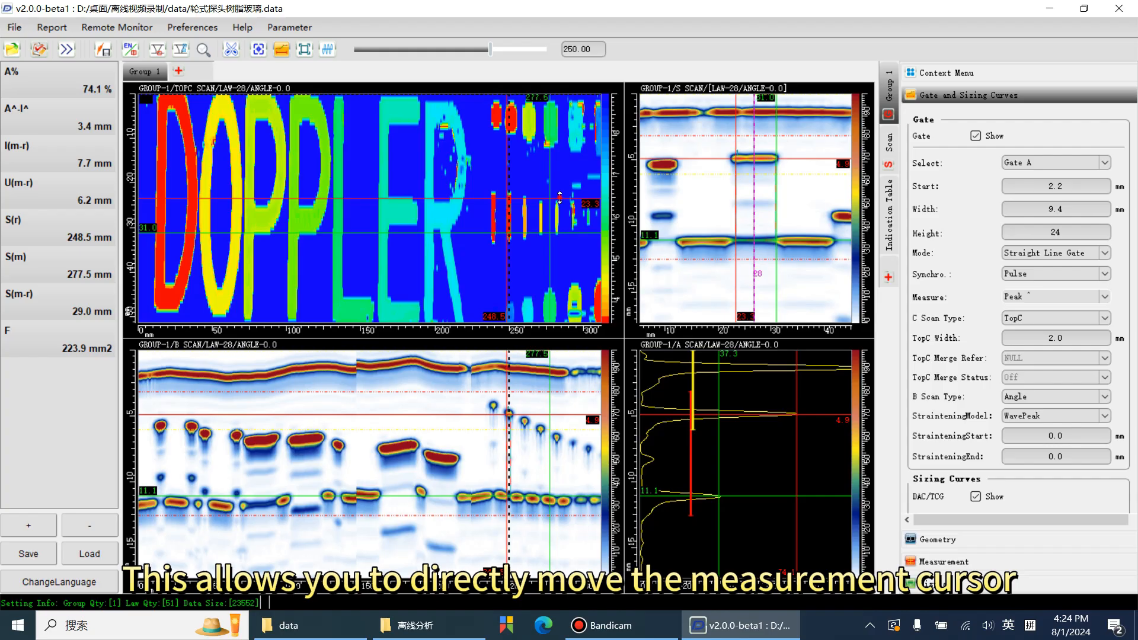
left_click_drag(559, 198, 543, 131)
left_click_drag(565, 233, 566, 143)
left_click_drag(506, 163, 545, 157)
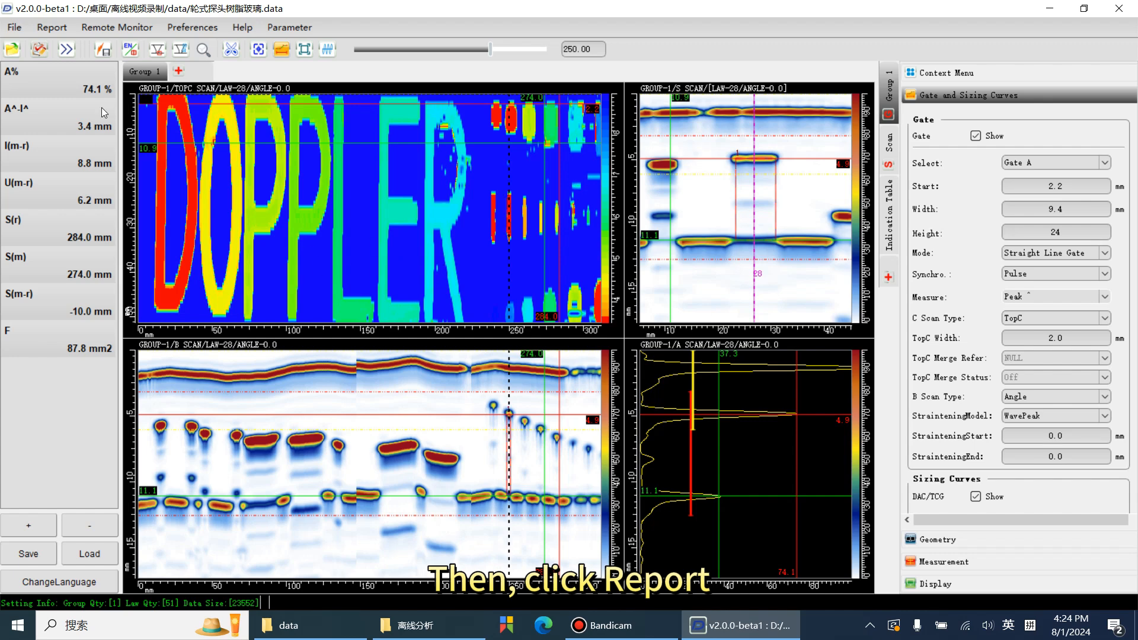
Export the HTML report, look through it in the browser and close it.
left_click(51, 28)
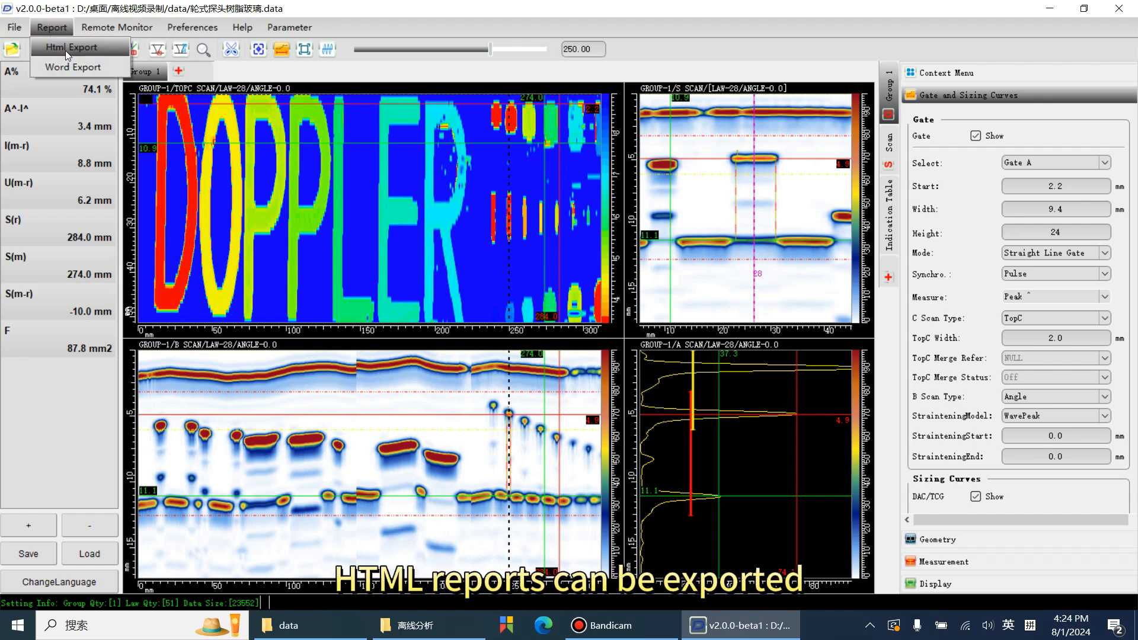
left_click(65, 51)
scroll(363, 357, "down", 5)
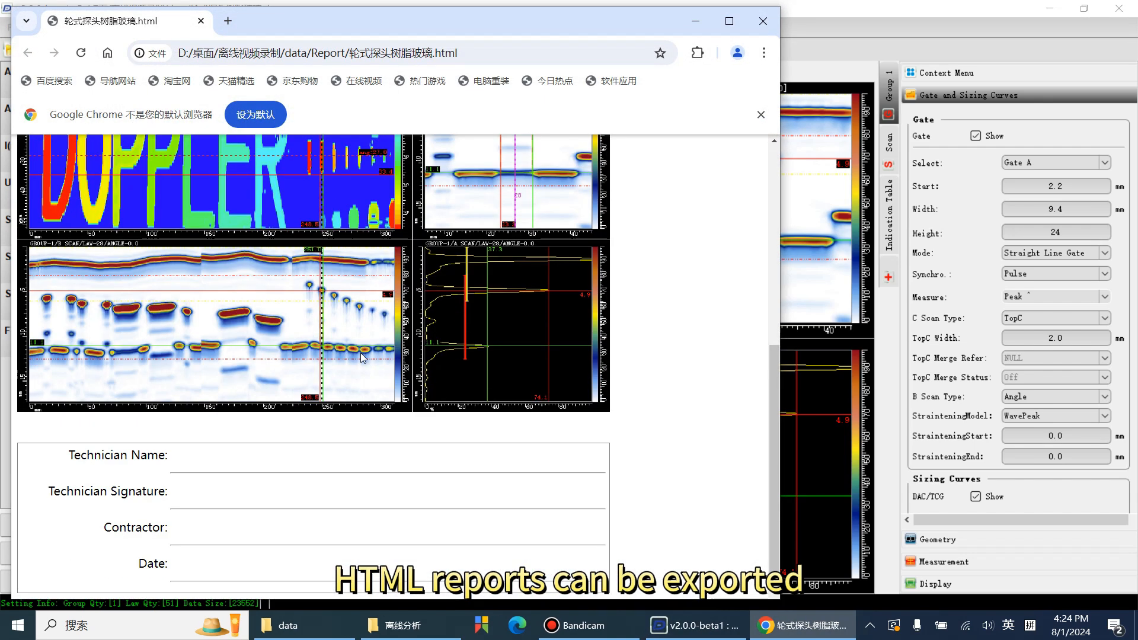
left_click(763, 21)
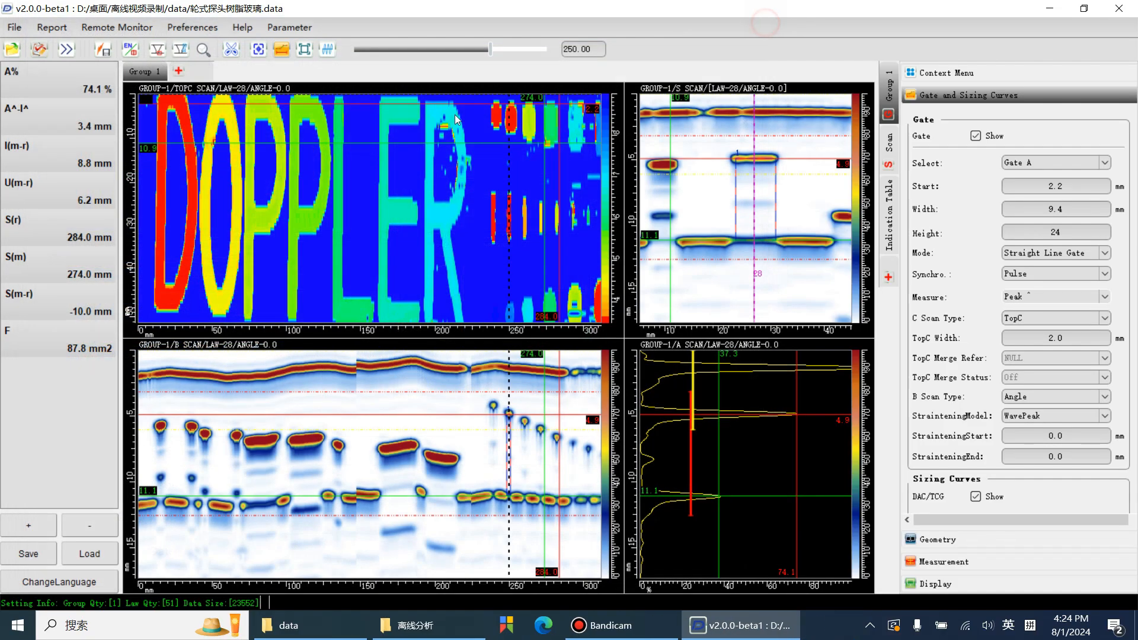
Open the report settings, set the ProjectName to dpl and accept the settings.
left_click(51, 27)
left_click(271, 70)
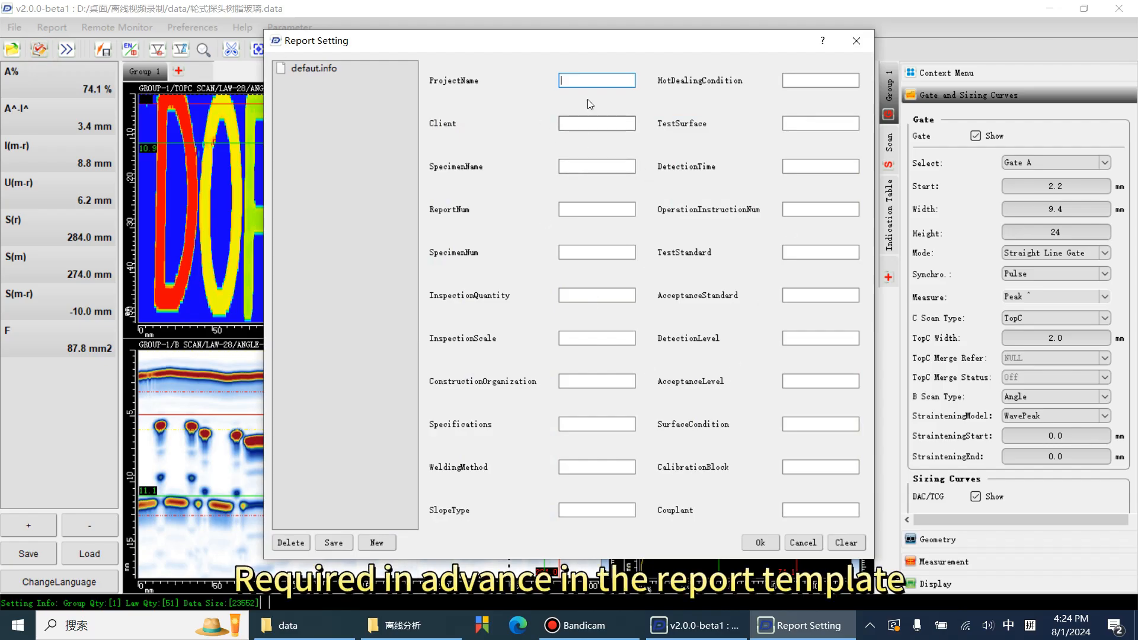
type("d")
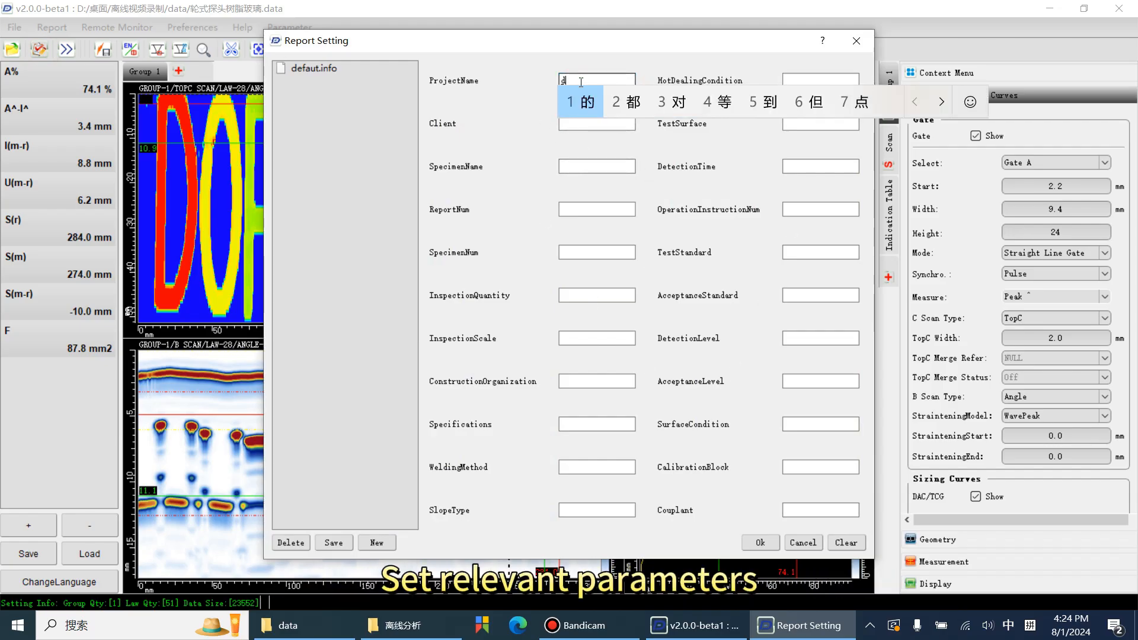
type("pl")
key("Return")
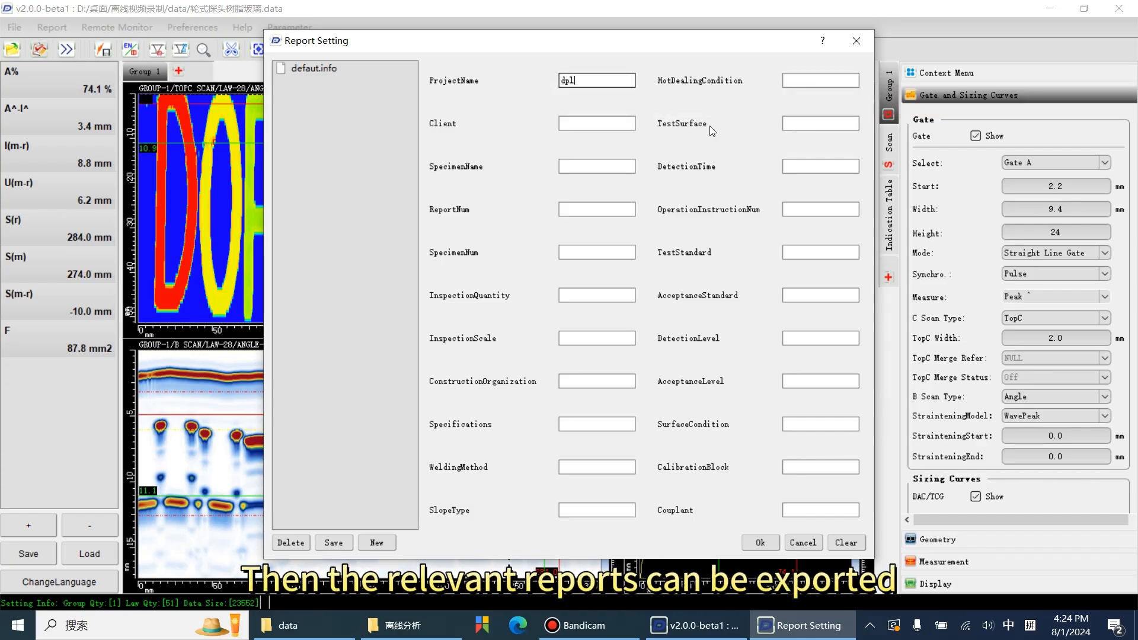
left_click(765, 544)
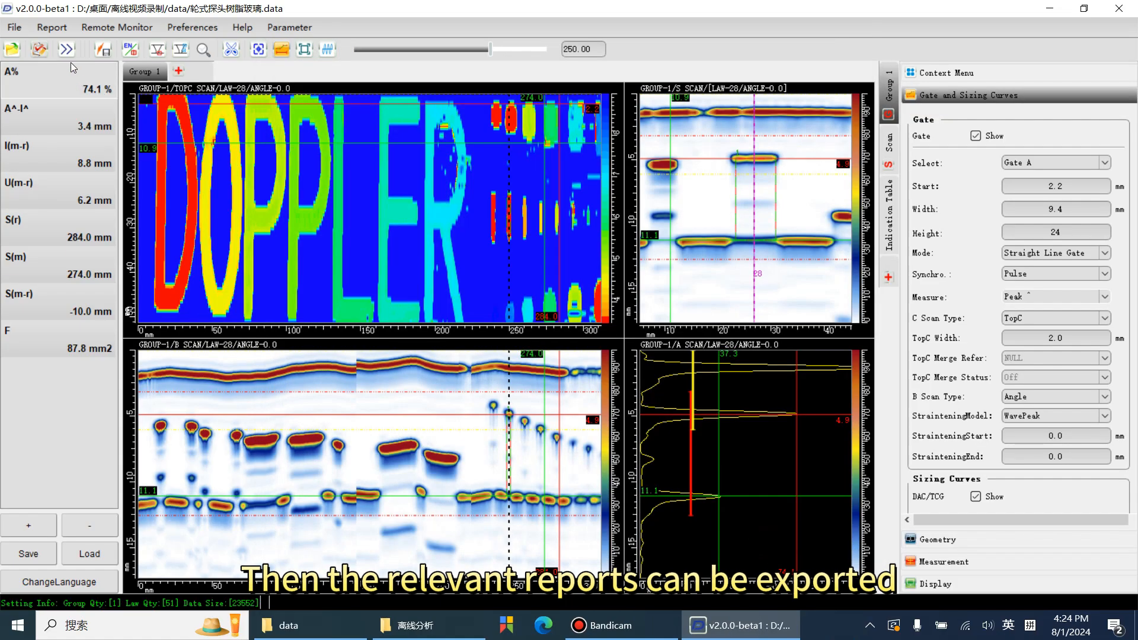
Export the corrosion analysis as a Word report.
left_click(52, 27)
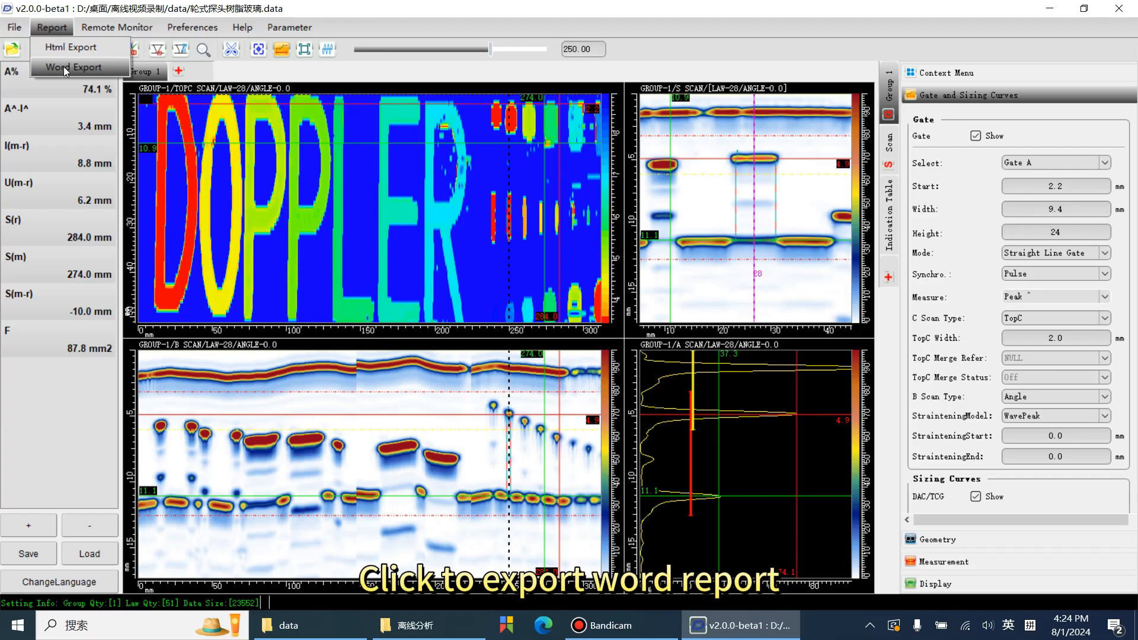
left_click(65, 69)
key("Return")
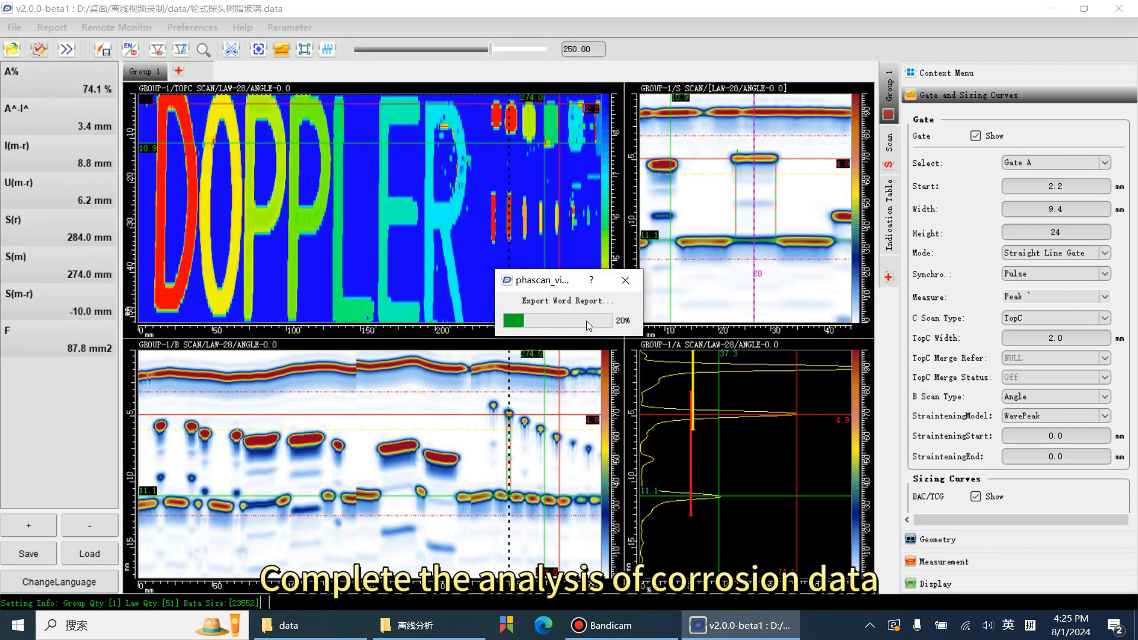
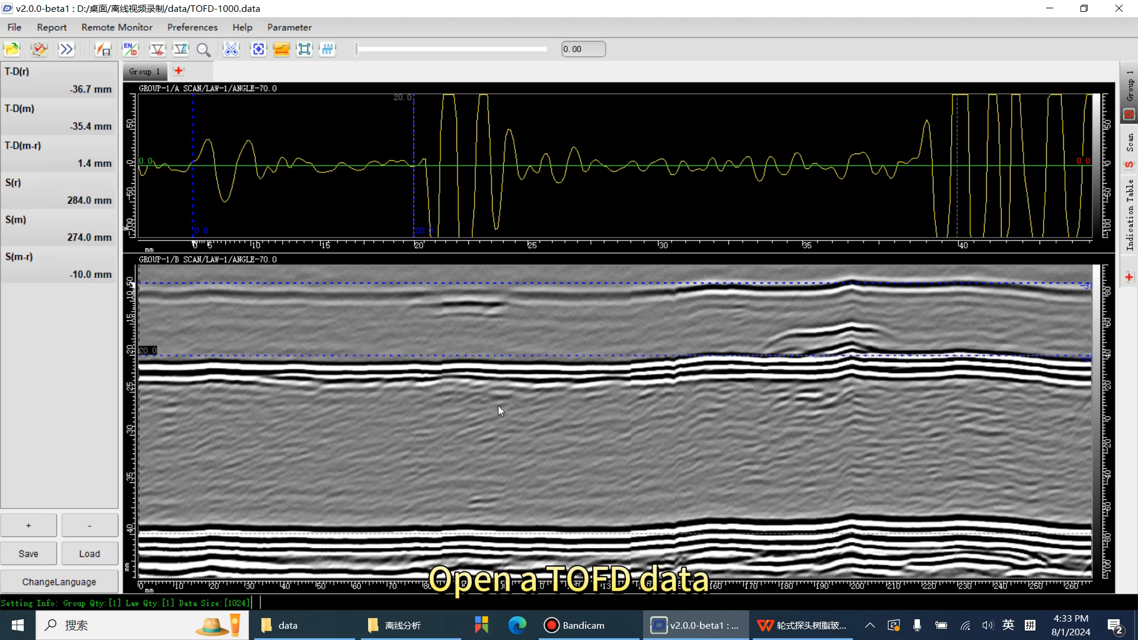
Compare the stacked and side-by-side A-B scan display layouts of the TOFD data.
left_click(1134, 102)
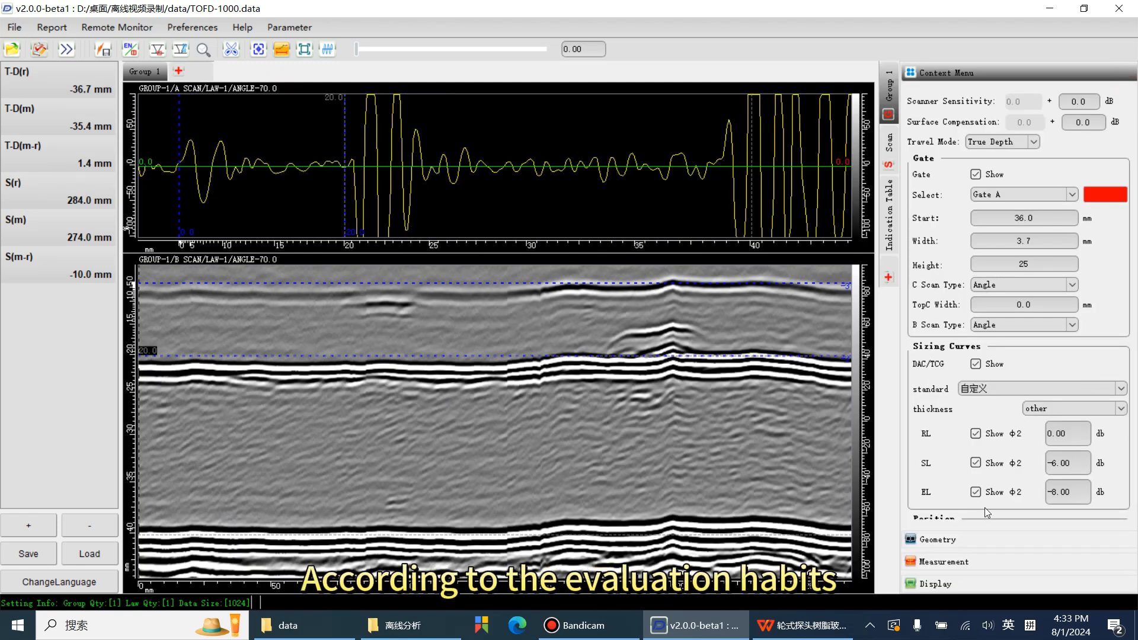
left_click(964, 581)
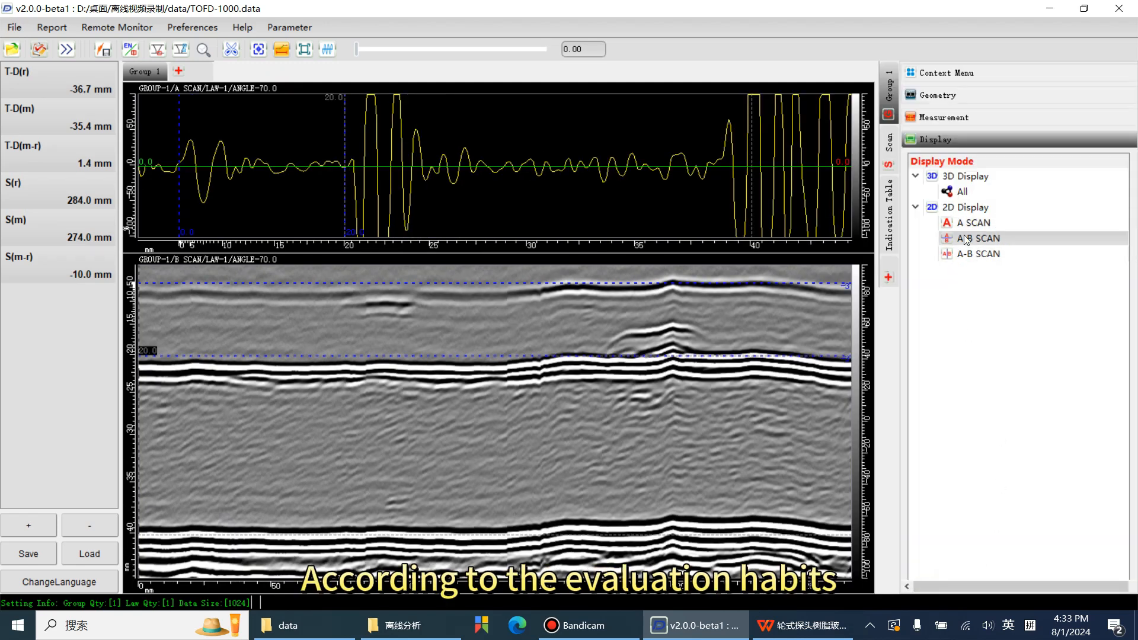
left_click_drag(972, 237, 709, 283)
left_click_drag(972, 253, 716, 305)
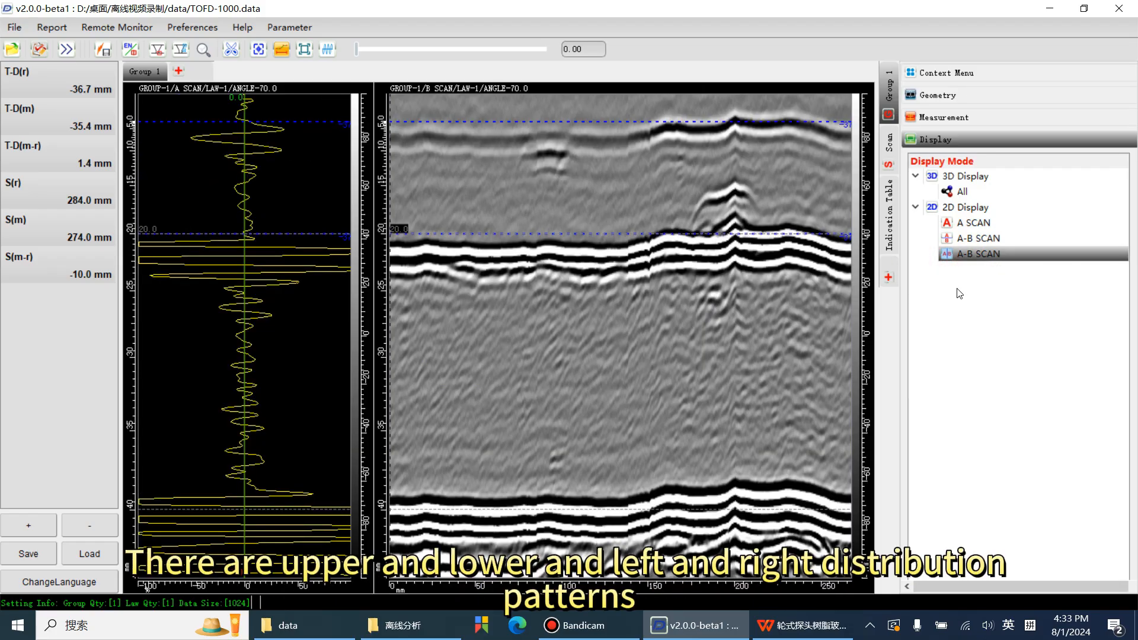
left_click(987, 239)
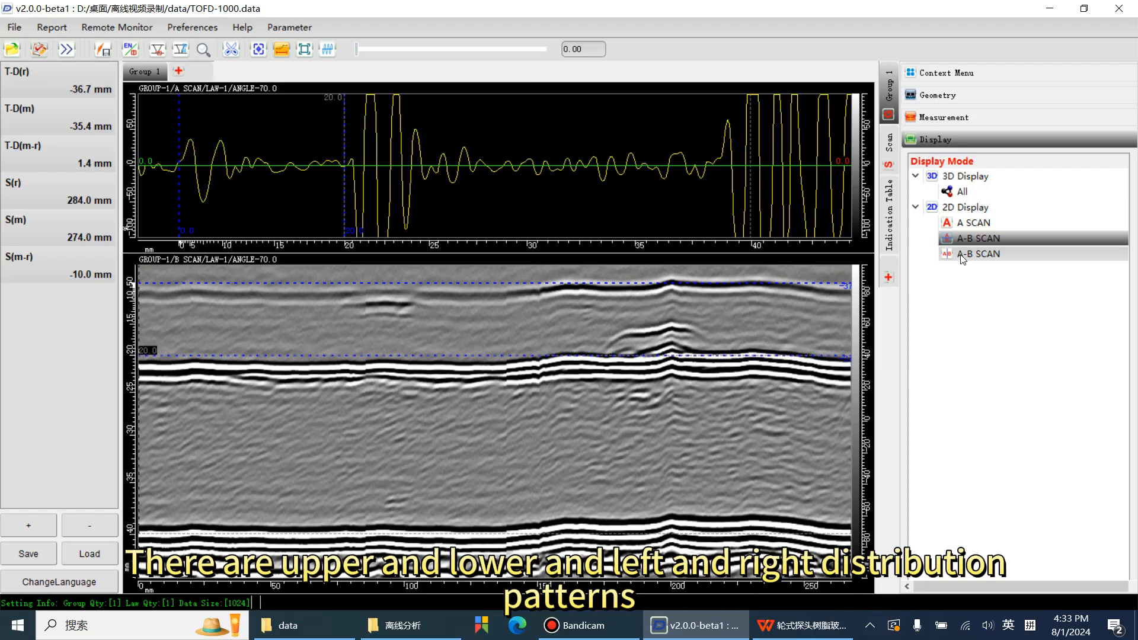
left_click_drag(961, 255, 602, 331)
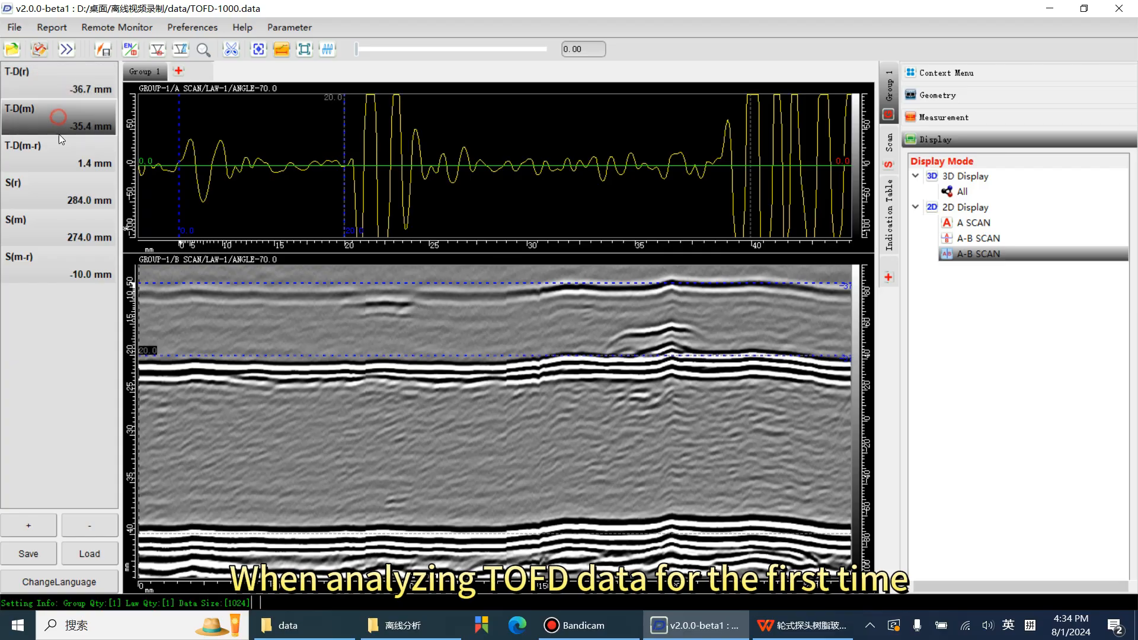
Go through the TOFD readings T-D(r), T-D(m), T-D(m-r), S(r), S(m) and S(m-r) one by one.
left_click(48, 155)
left_click(50, 198)
left_click(43, 232)
left_click(49, 262)
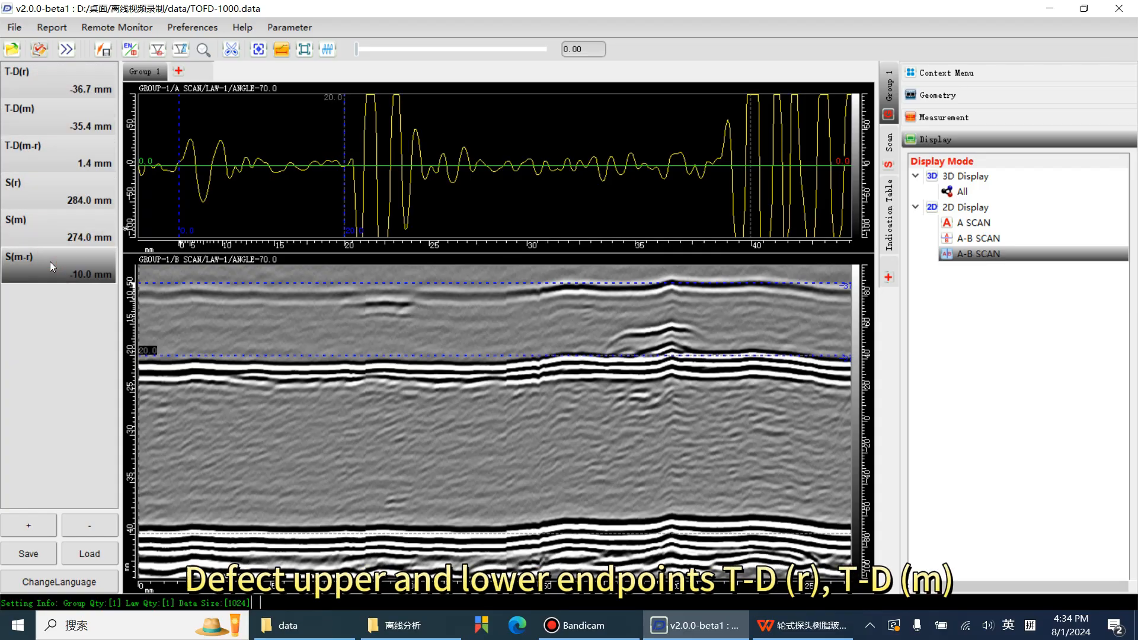
left_click(36, 86)
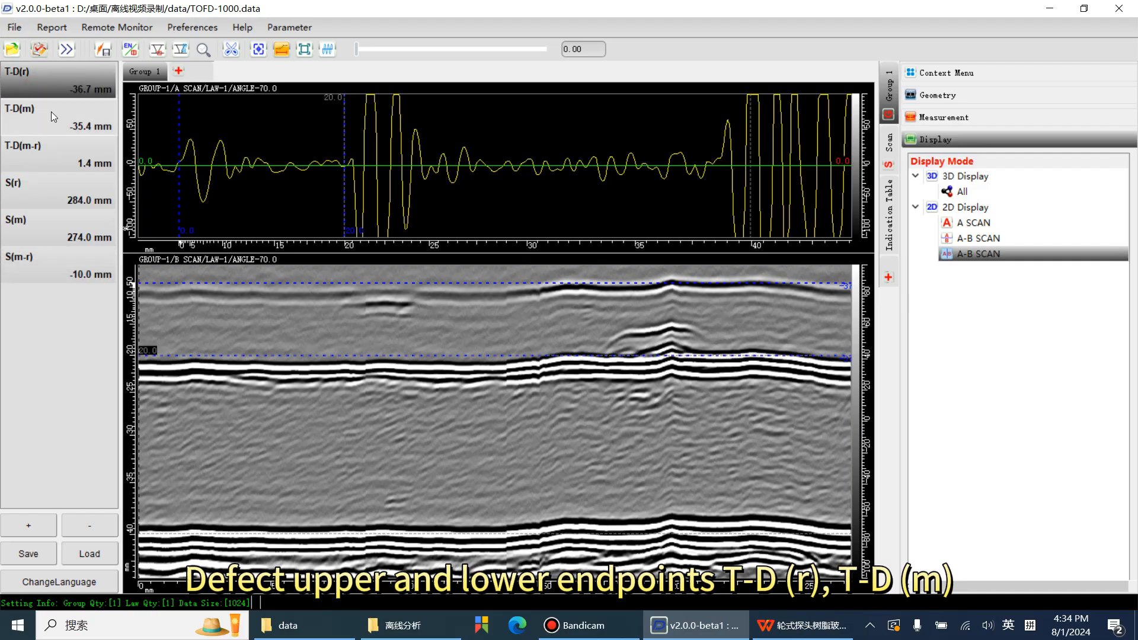
left_click(51, 113)
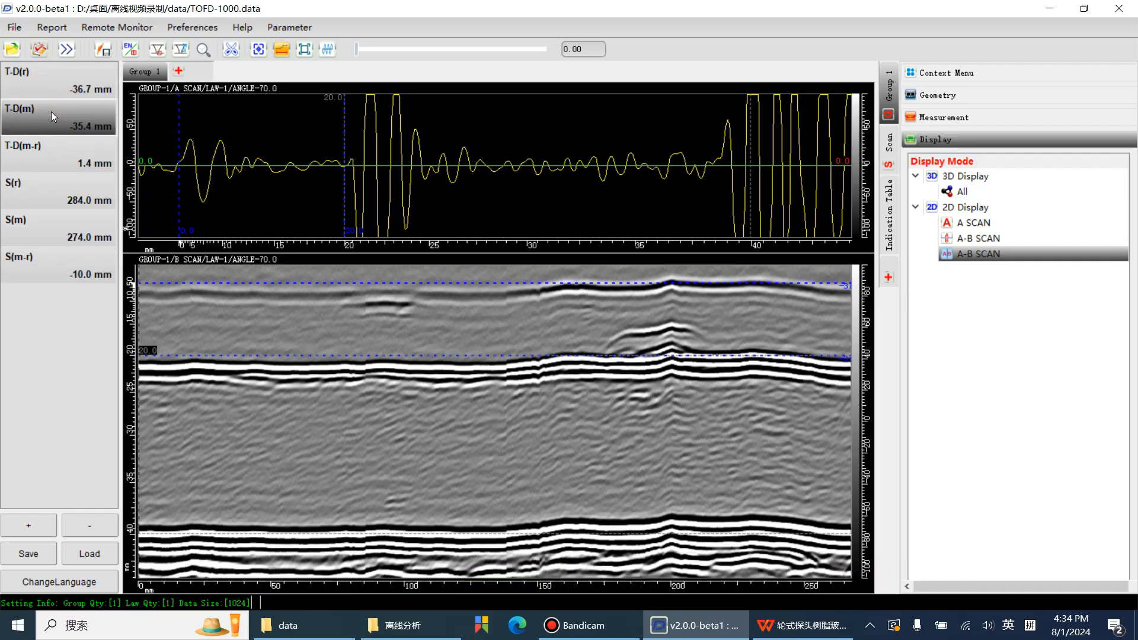
left_click(58, 150)
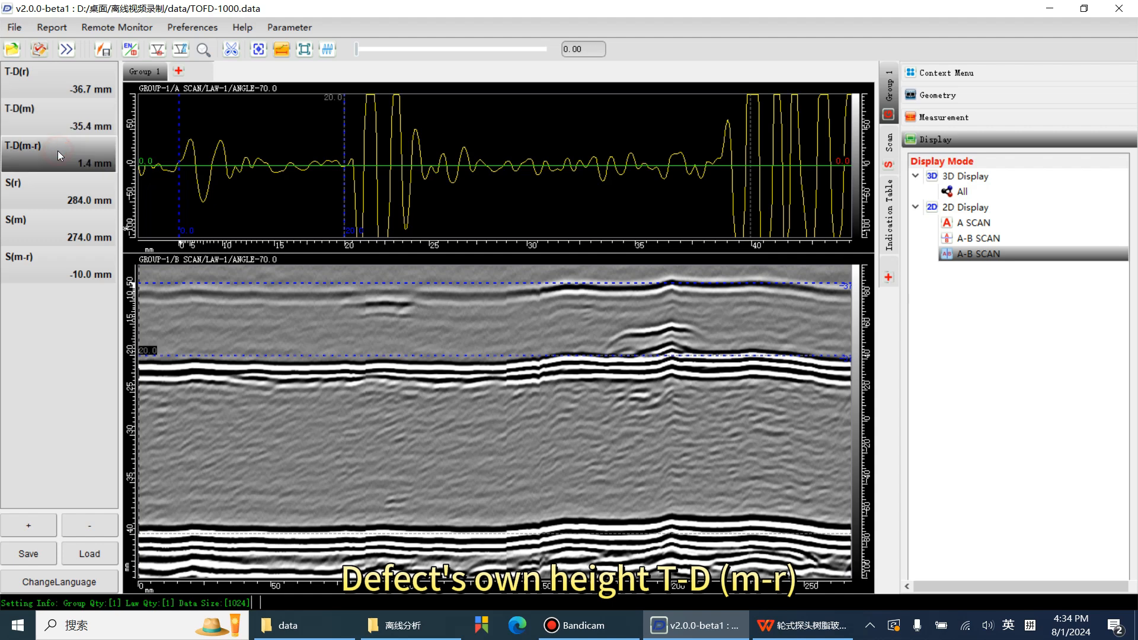
left_click(58, 192)
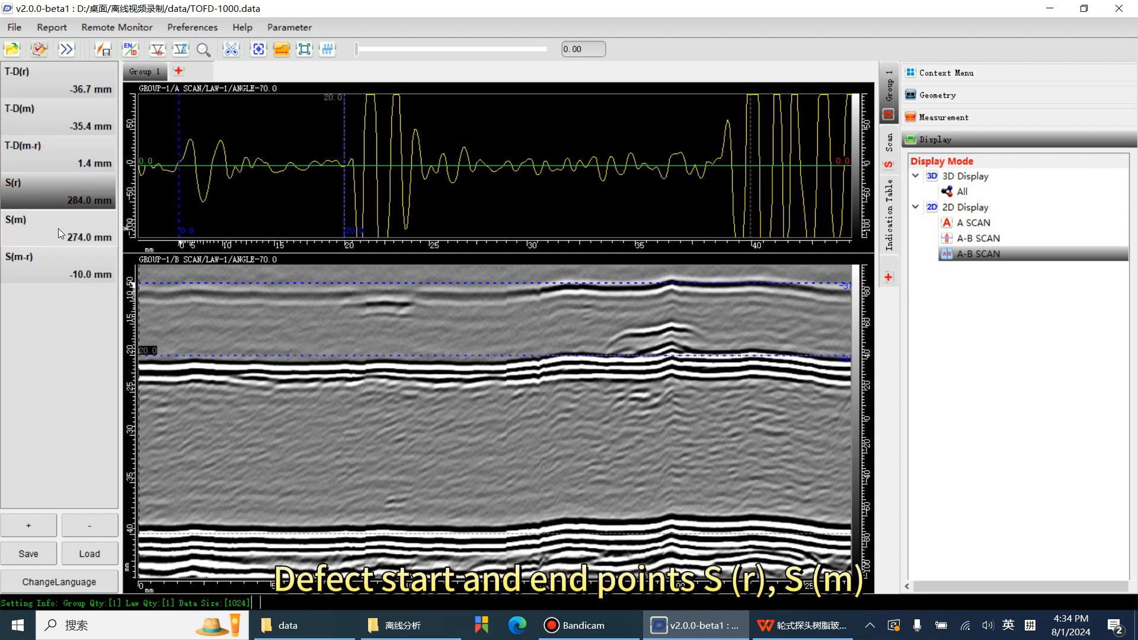
left_click(58, 230)
left_click(64, 270)
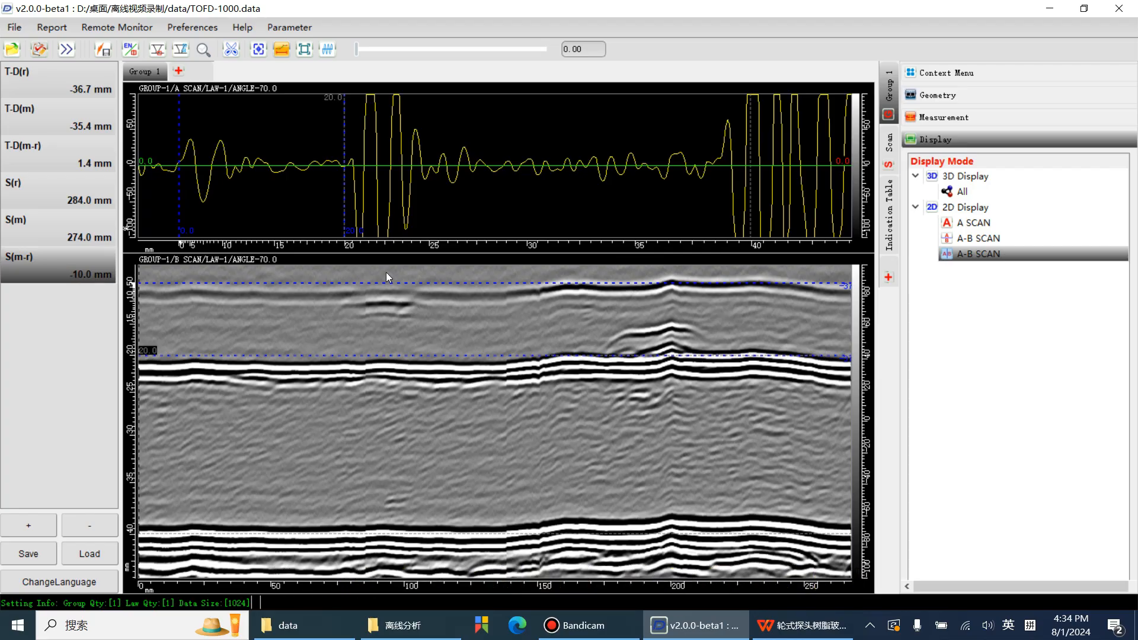
Move the B scan data cursor to 225.00 mm and show the Depth Calibration options in the geometry settings.
left_click_drag(422, 312, 573, 328)
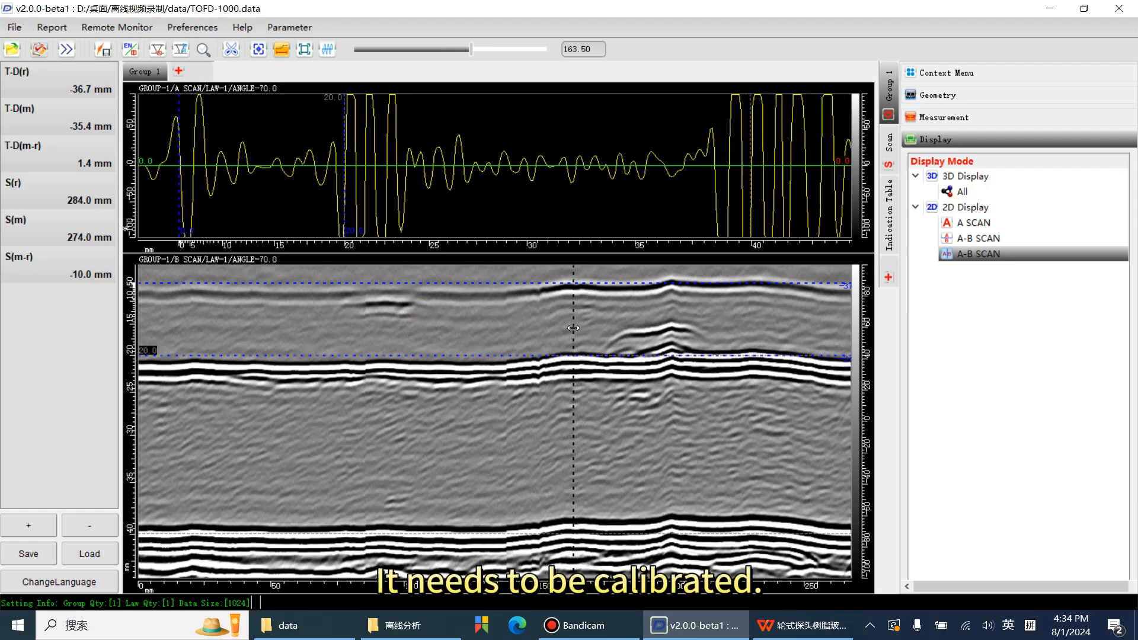
left_click_drag(574, 327, 736, 322)
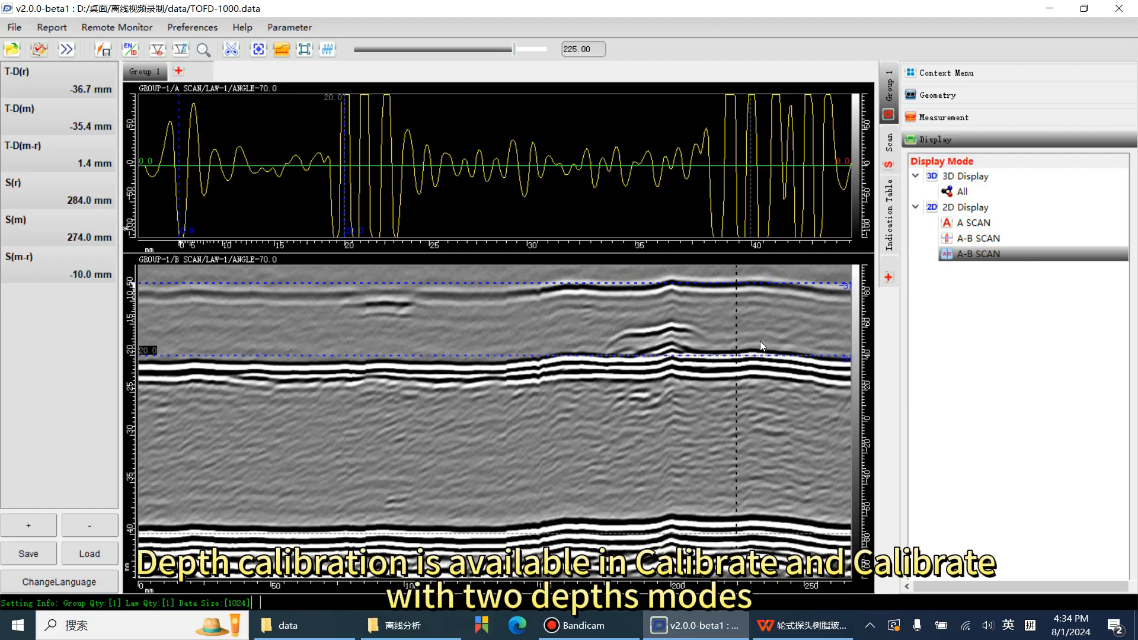
right_click(764, 318)
mouse_move(859, 452)
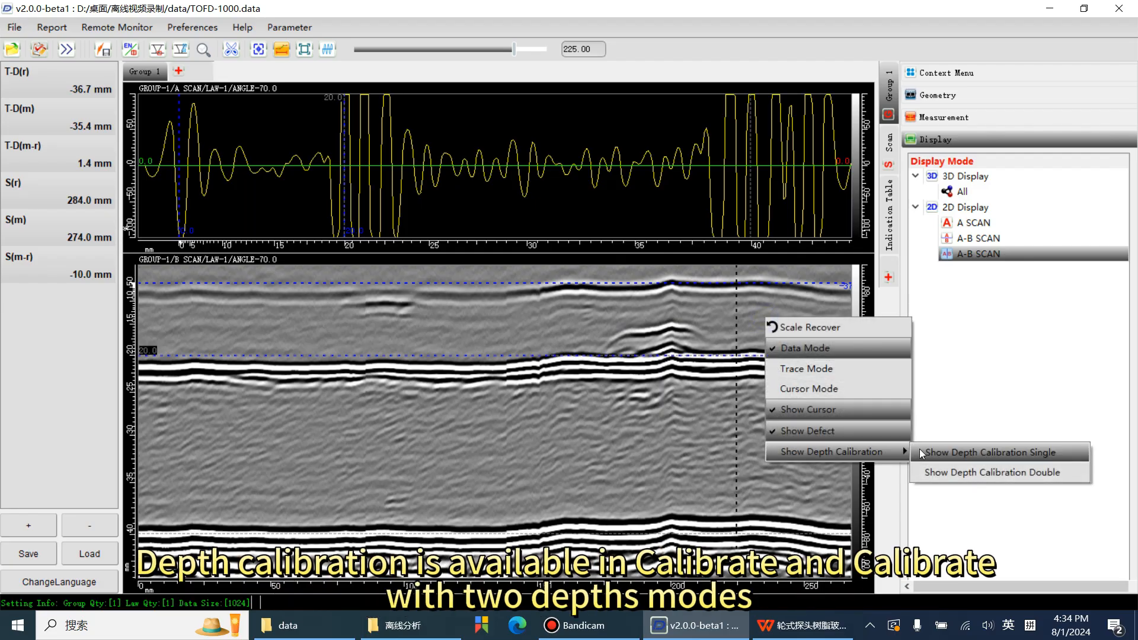
left_click(942, 95)
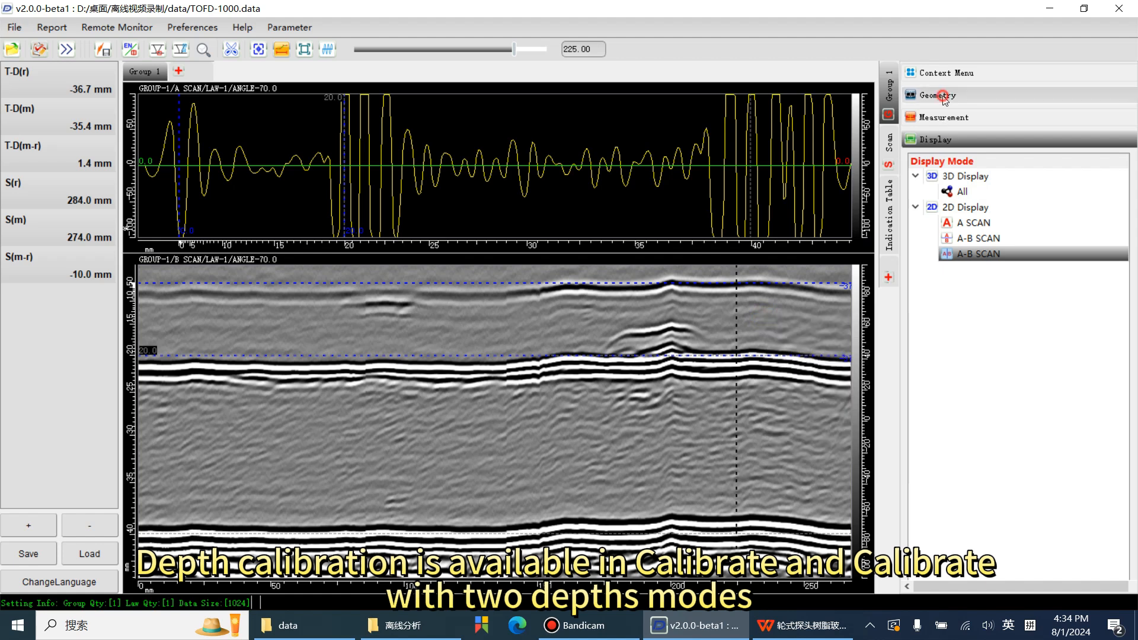
scroll(963, 474, "down", 1)
scroll(934, 466, "down", 3)
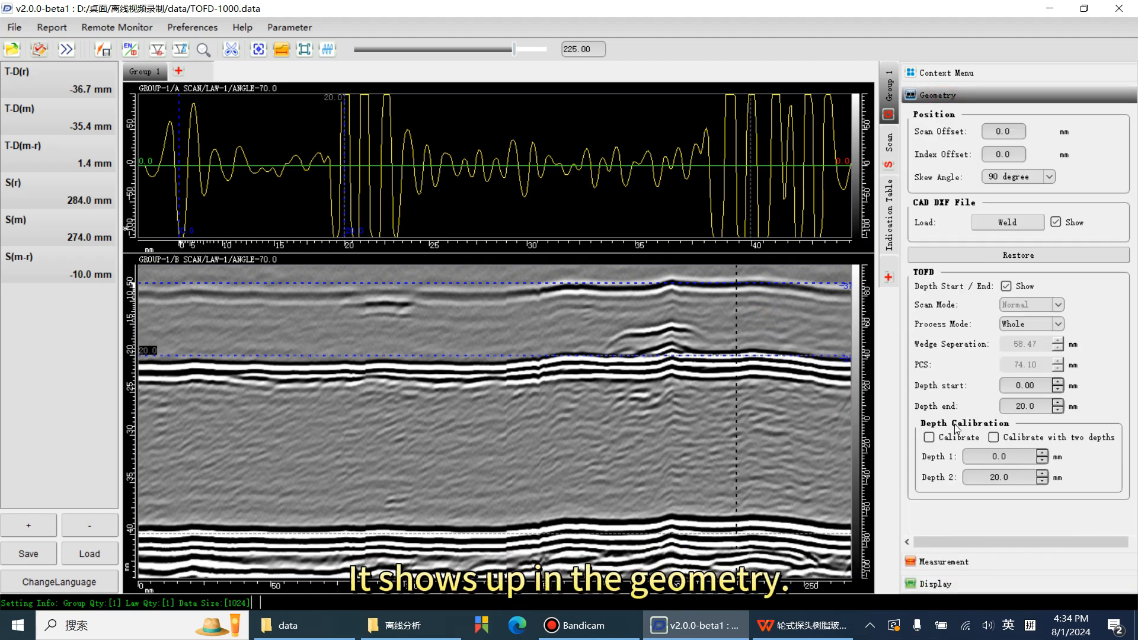
left_click(736, 401)
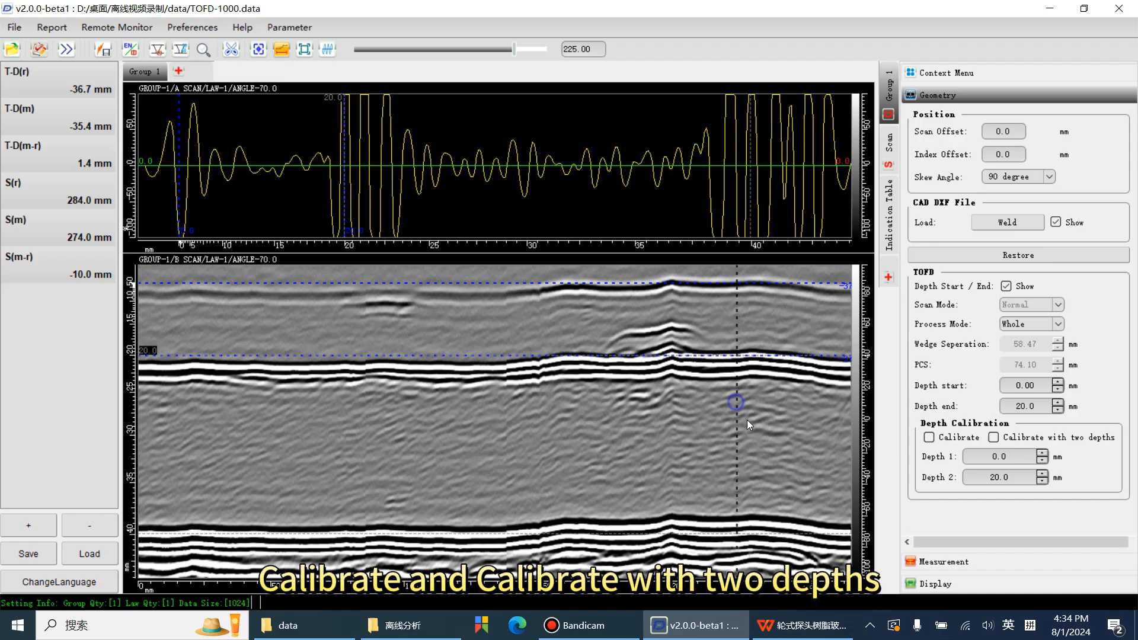
right_click(618, 372)
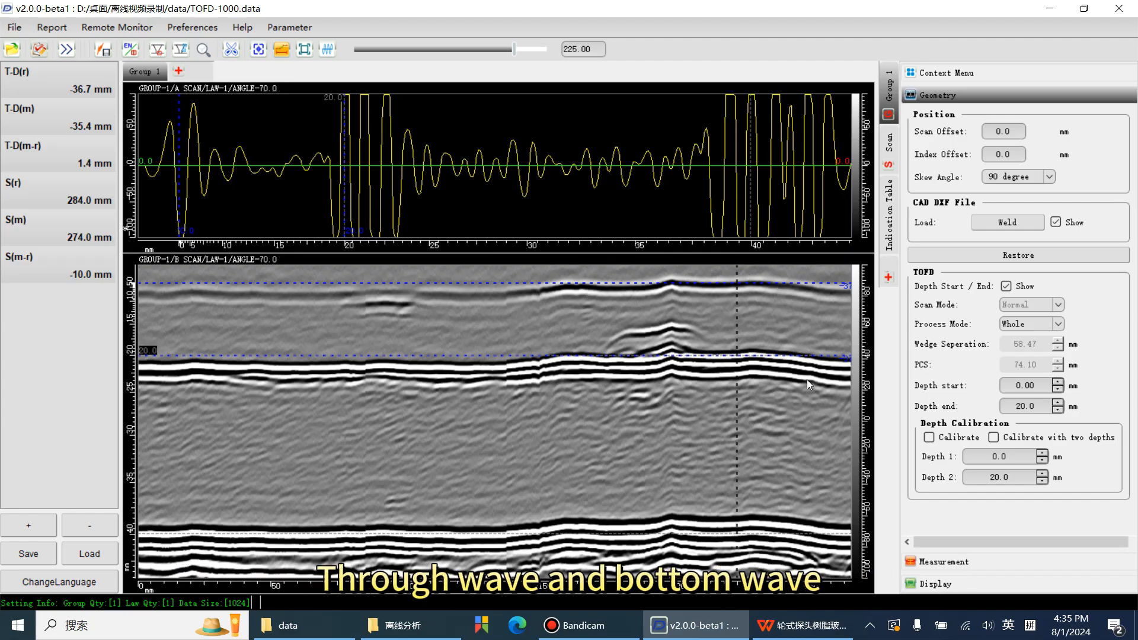
Enable depth calibration with two depths for the TOFD B scan, using both the view's Double option and the geometry setting.
right_click(768, 319)
mouse_move(889, 453)
left_click(943, 467)
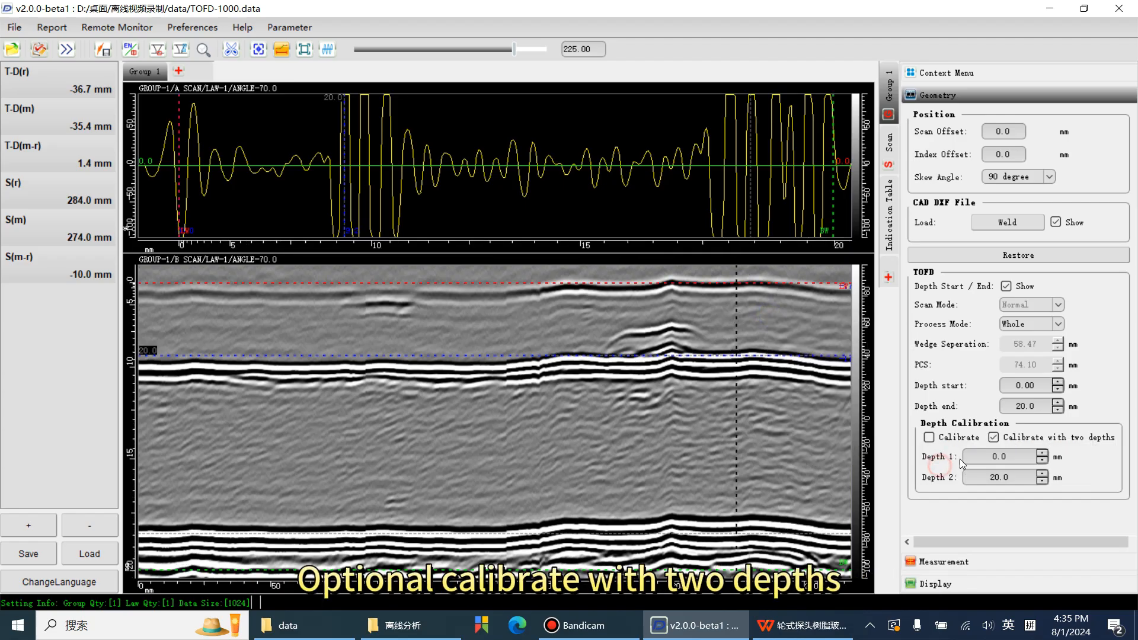
left_click(995, 440)
left_click(995, 439)
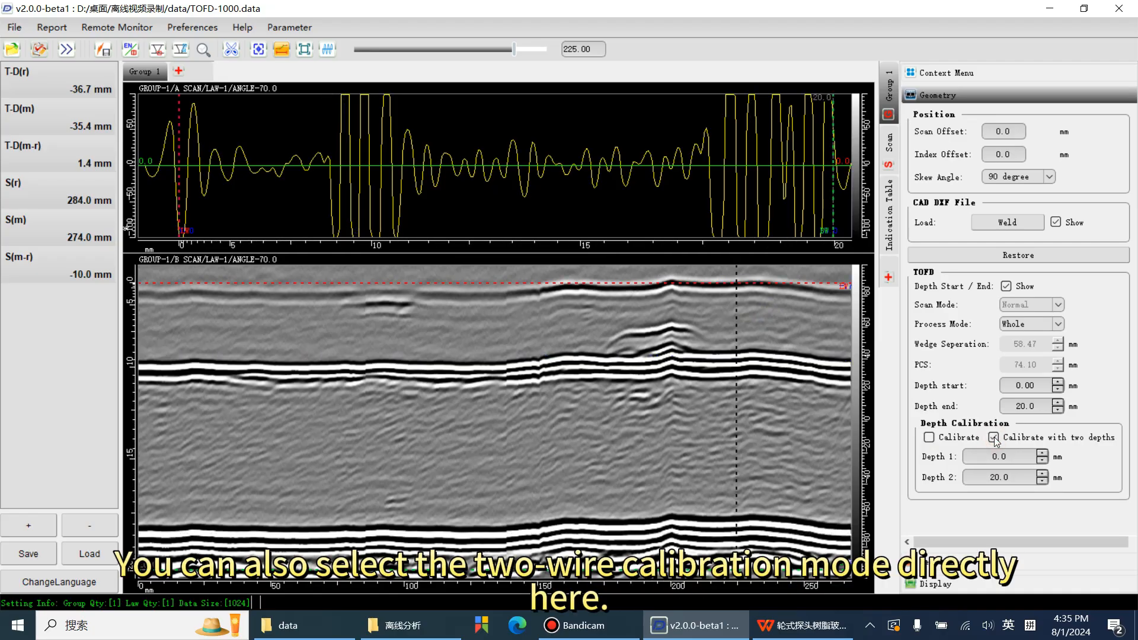
Calibrate with Depth 1 at 0.0 and Depth 2 at 20.0 mm by placing both calibration cursors in the A scan, and exit two-depth calibration.
left_click(1014, 484)
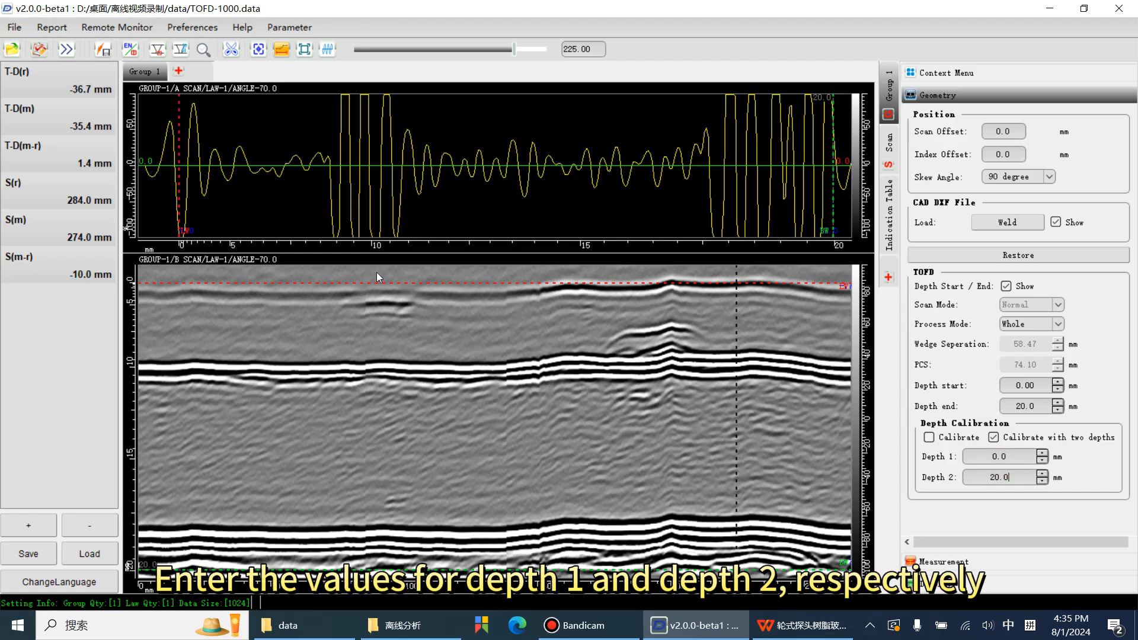
double_click(170, 151)
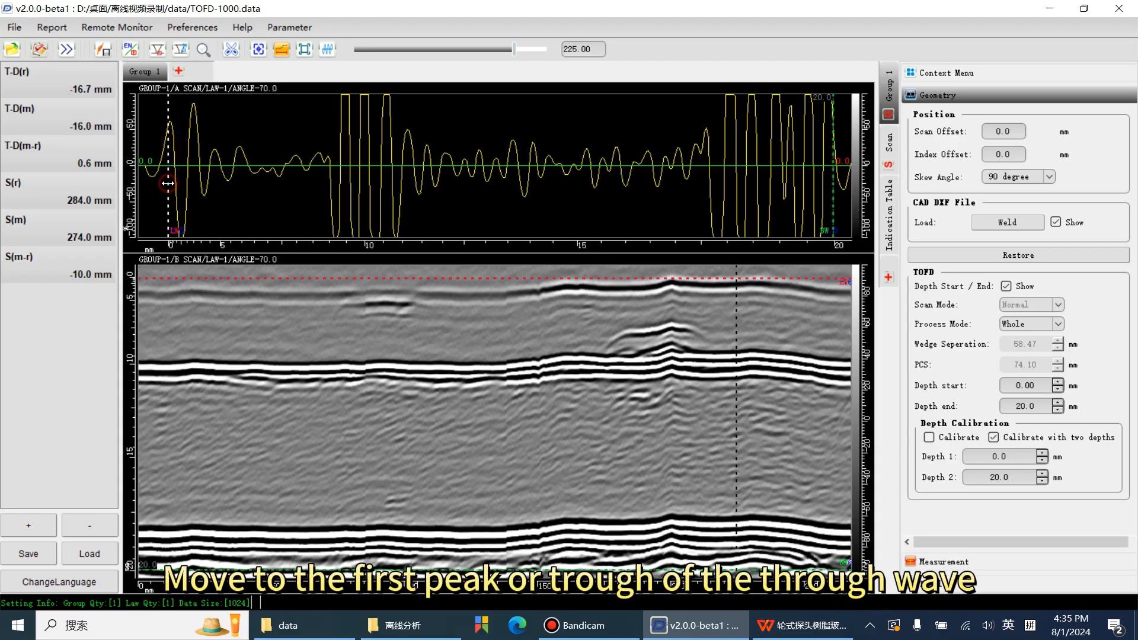
mouse_move(167, 181)
left_mouse_down()
mouse_move(187, 188)
mouse_move(169, 185)
left_mouse_up()
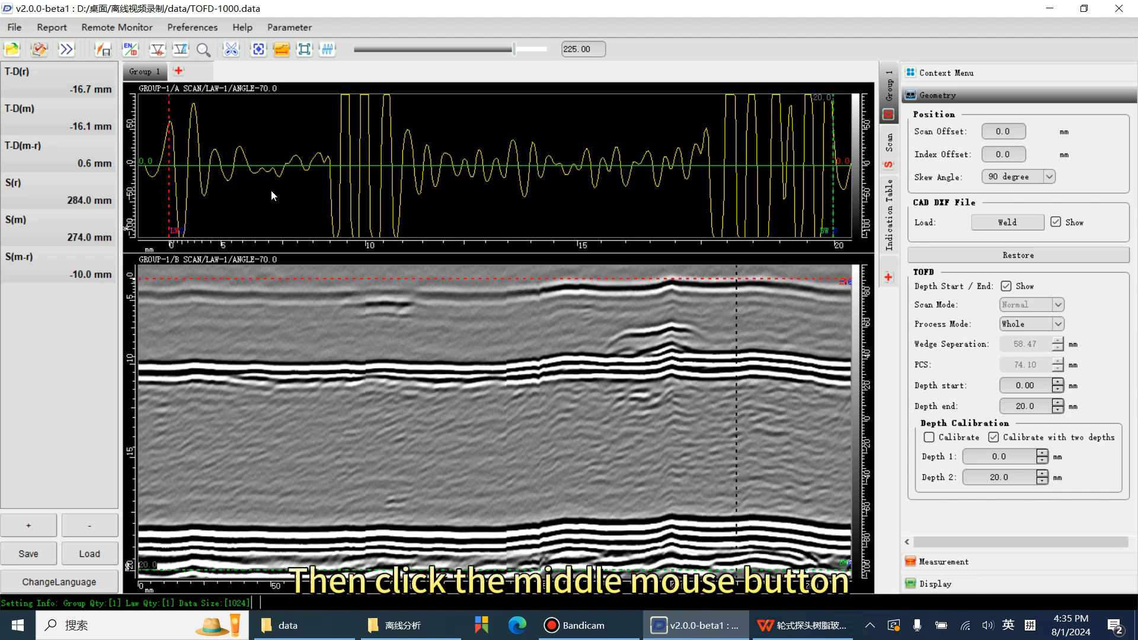
middle_click(336, 196)
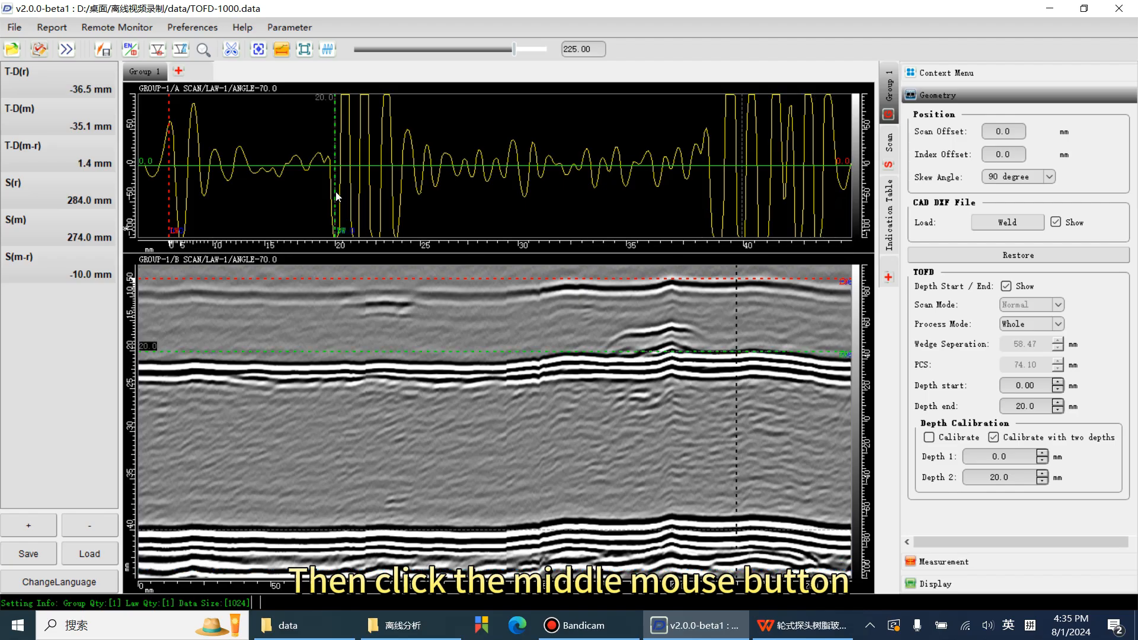
mouse_move(335, 198)
left_mouse_down()
mouse_move(357, 220)
mouse_move(336, 214)
left_mouse_up()
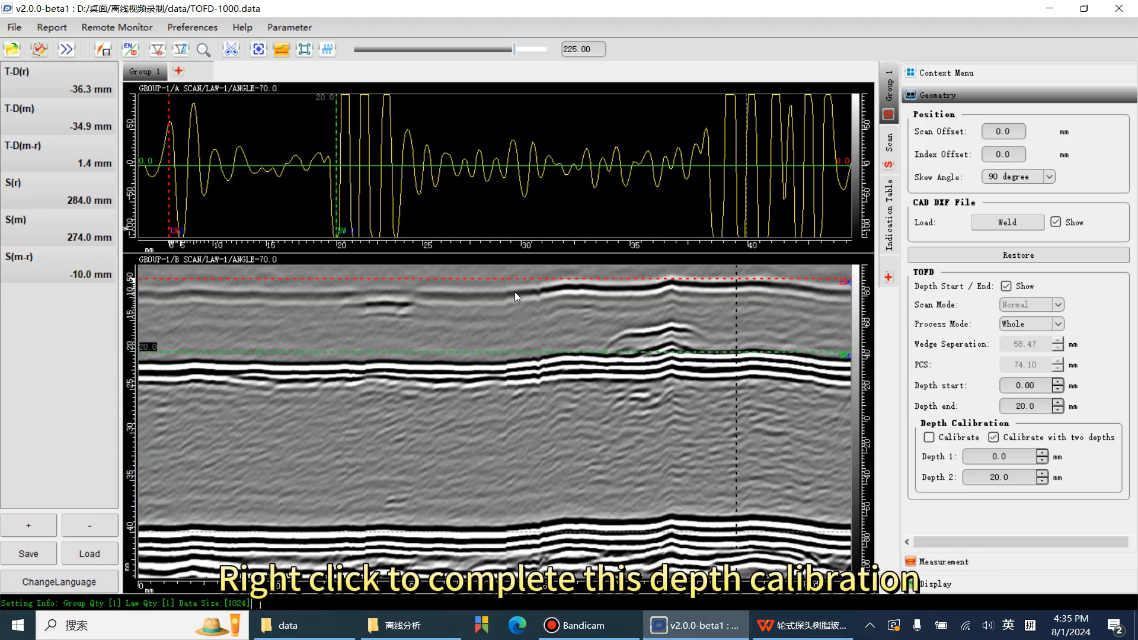
right_click(667, 339)
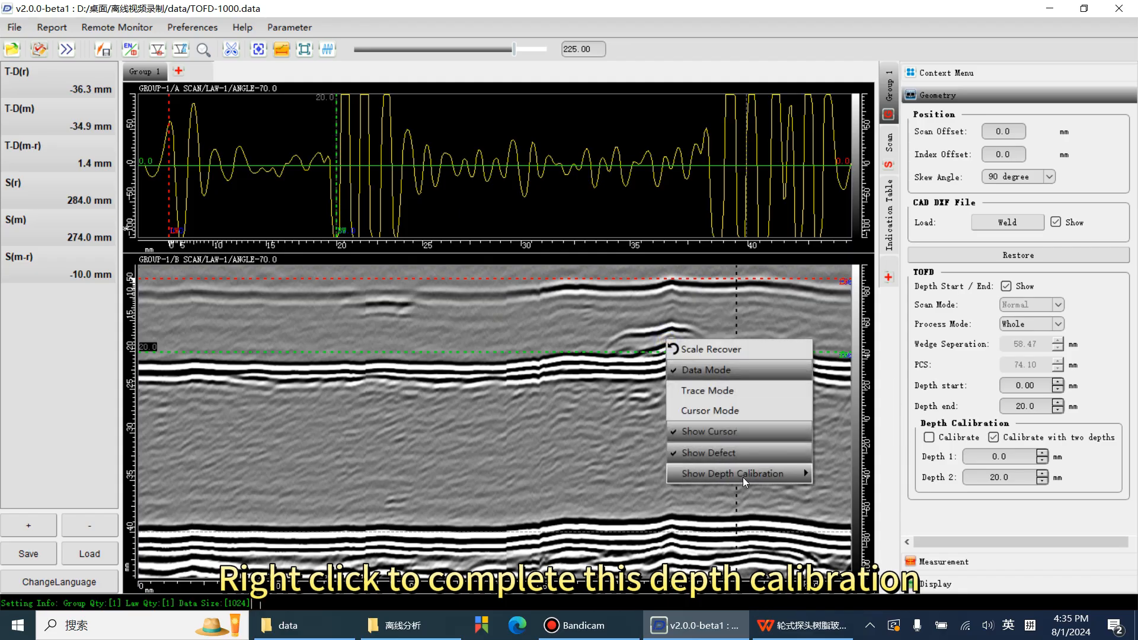
mouse_move(742, 478)
left_click(999, 440)
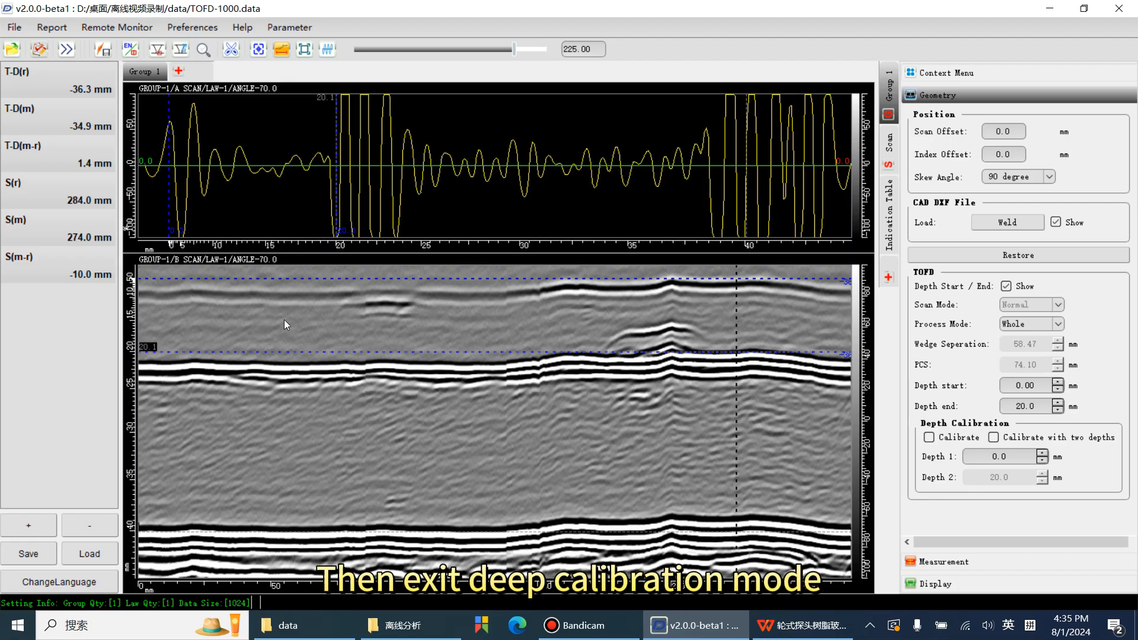
Move the B scan data cursor to 171.00 mm and repeat the two-depth calibration there with the red and green cursors.
left_click_drag(736, 327, 594, 303)
right_click(625, 304)
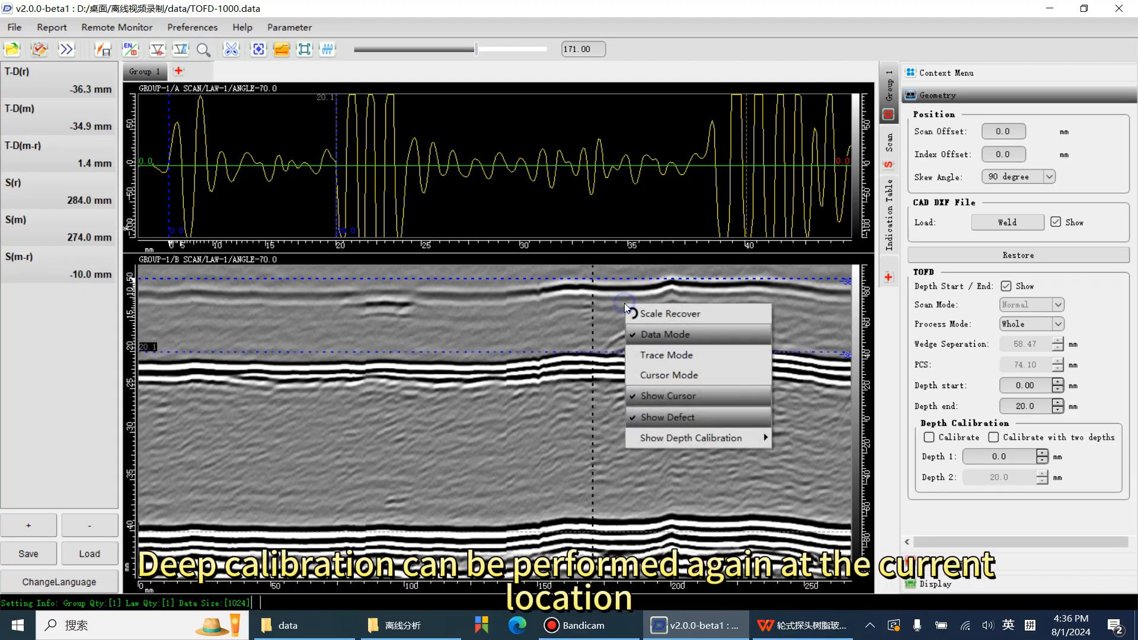
mouse_move(702, 437)
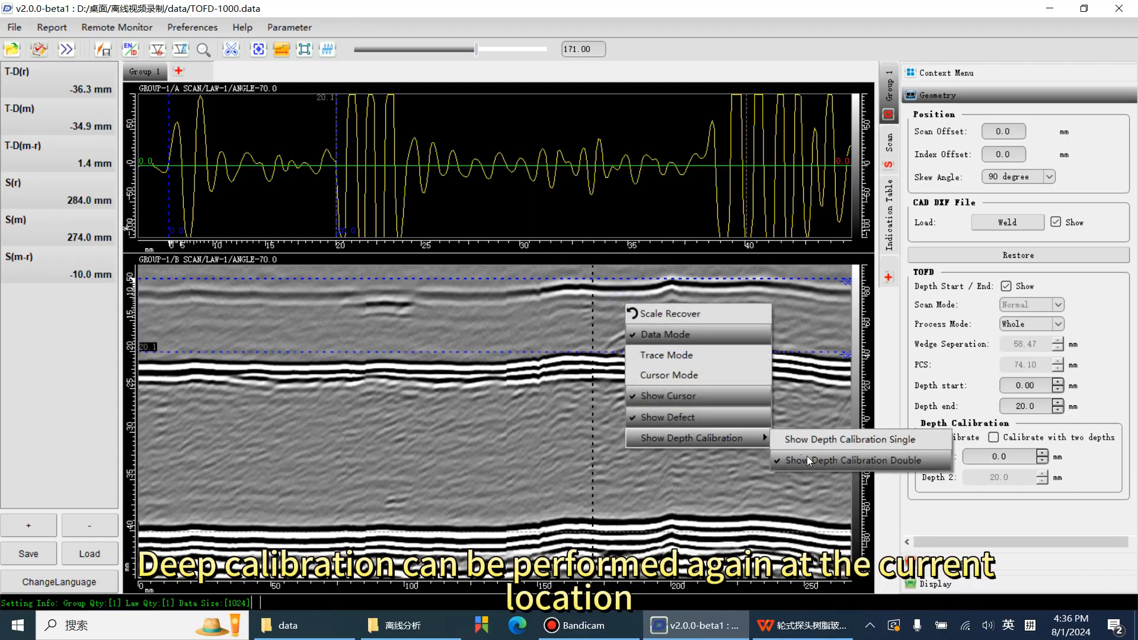
left_click(996, 438)
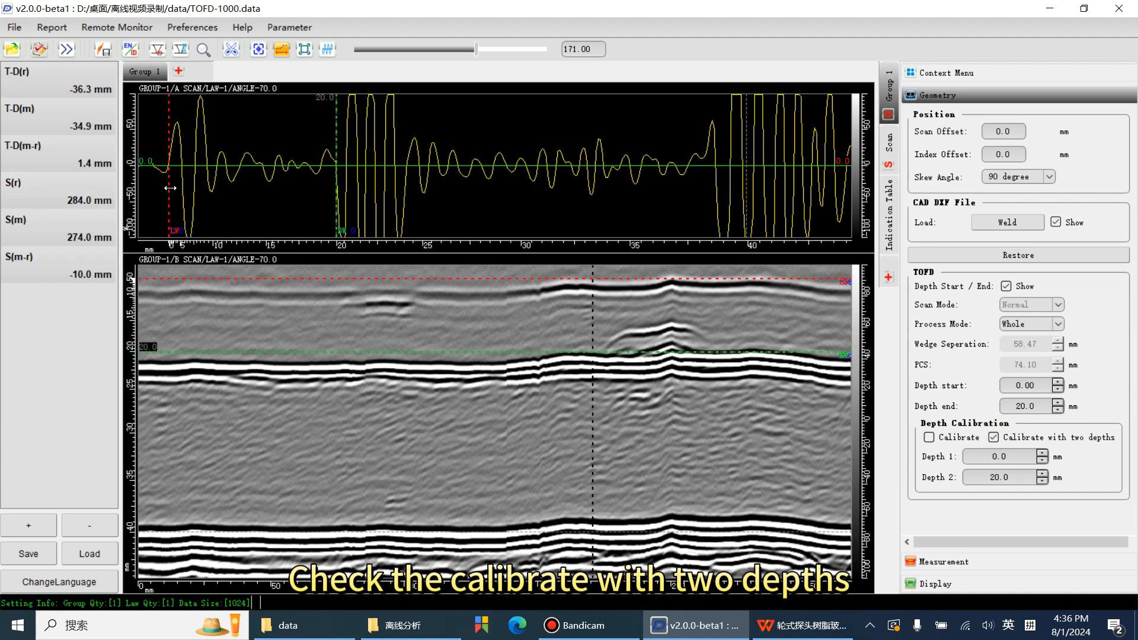
left_click_drag(170, 188, 176, 188)
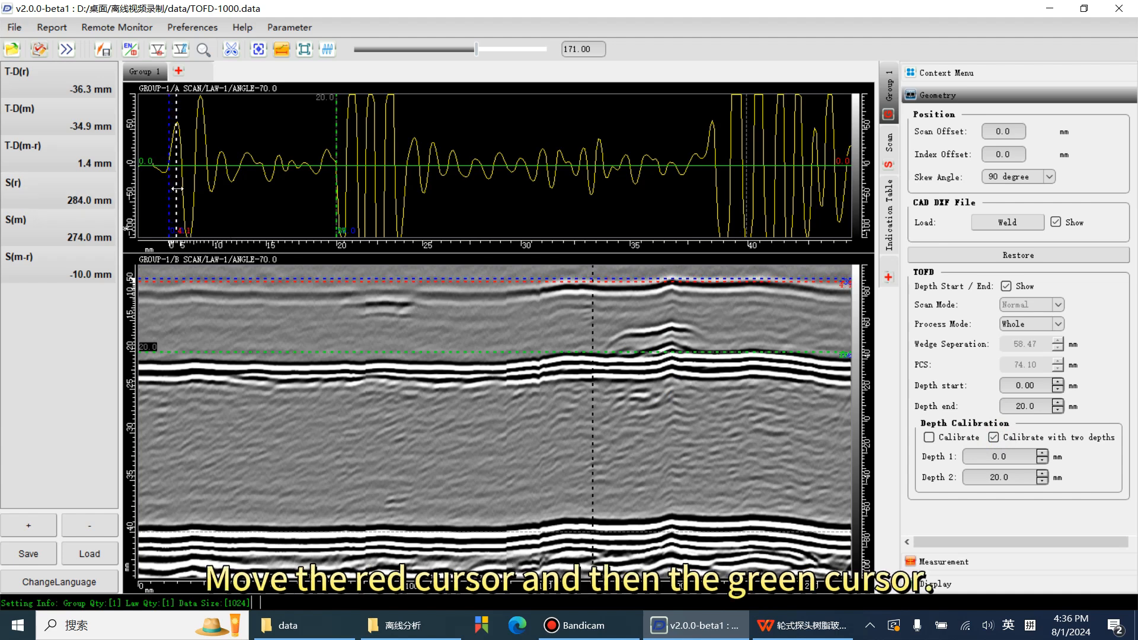
left_click_drag(335, 202, 342, 200)
left_click(994, 438)
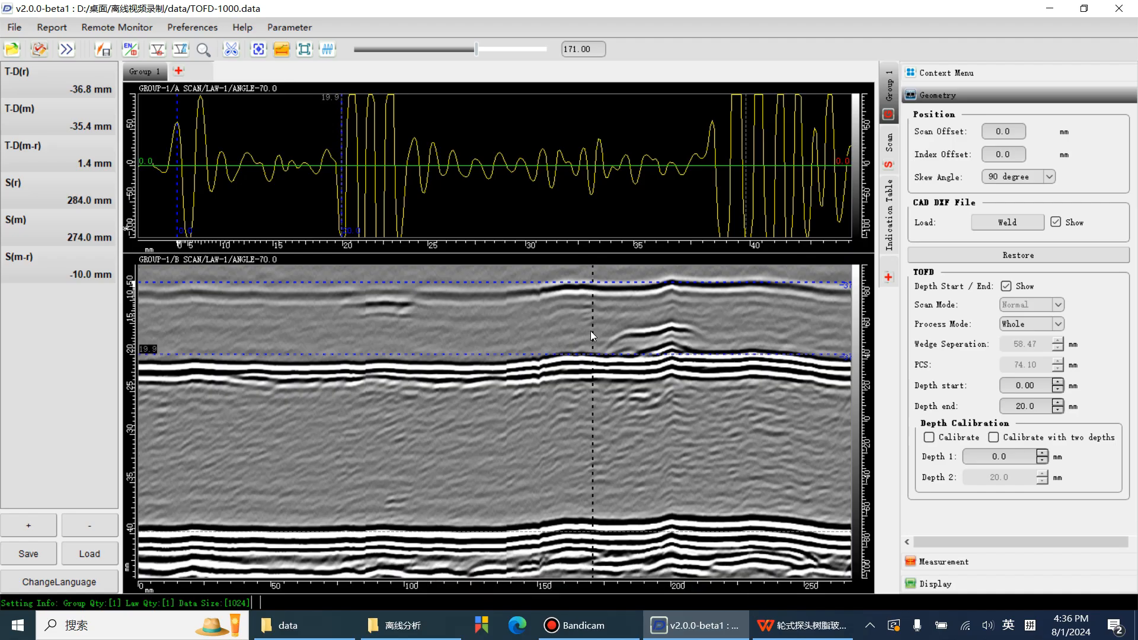
Switch the B scan to Cursor Mode and place the measurement cursors at the defect's two ends, about 185.0 mm and 204.2 mm.
right_click(631, 325)
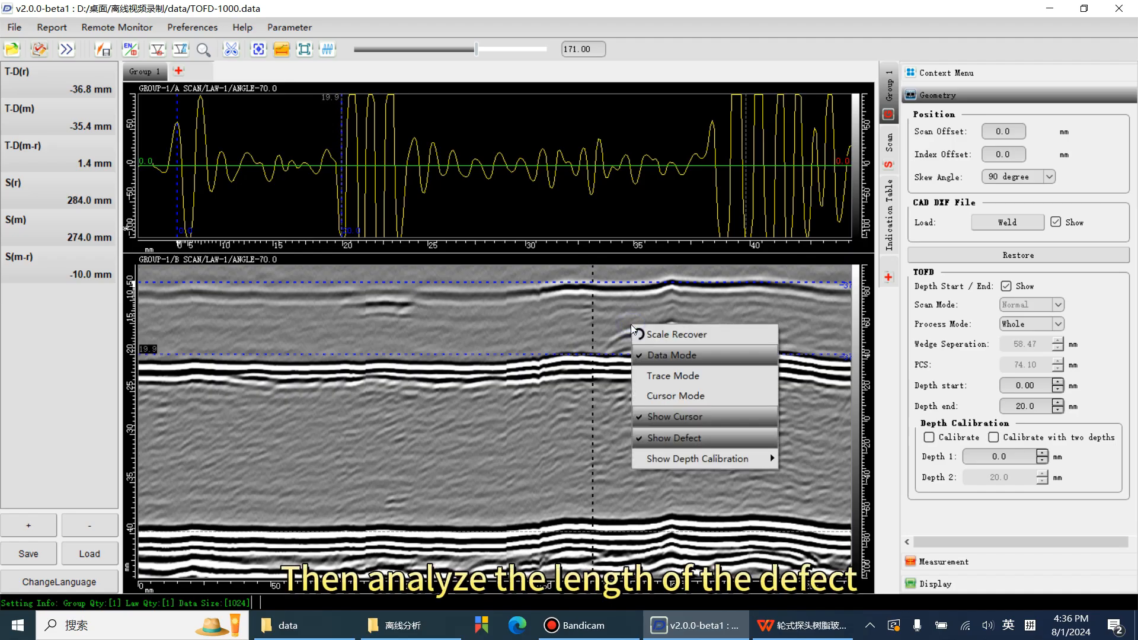
left_click(672, 394)
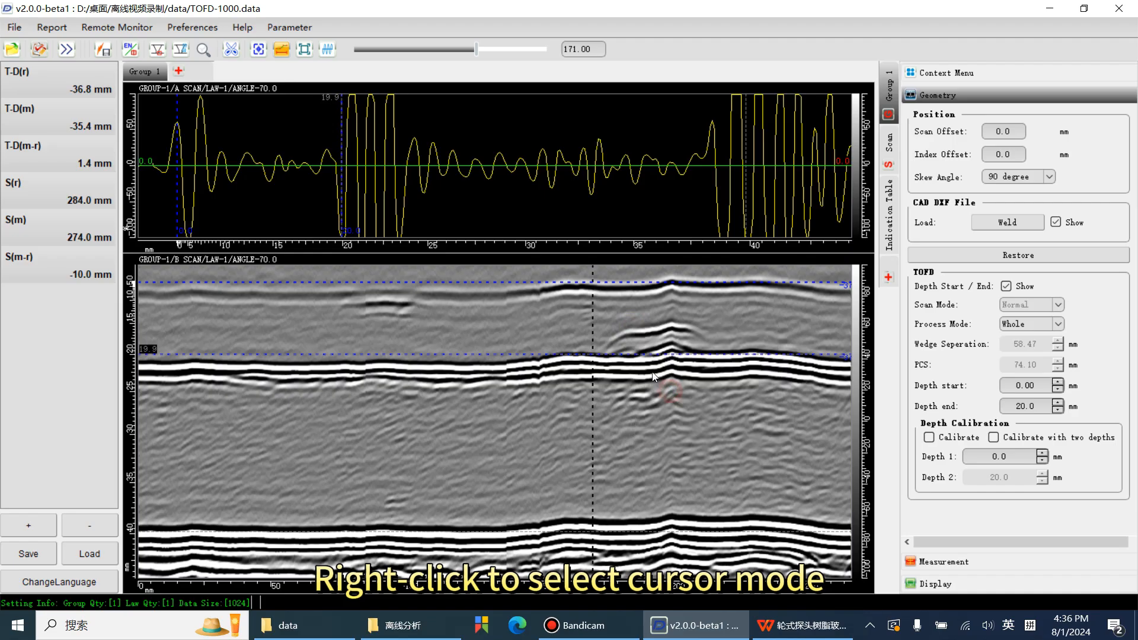
double_click(615, 344)
double_click(692, 333)
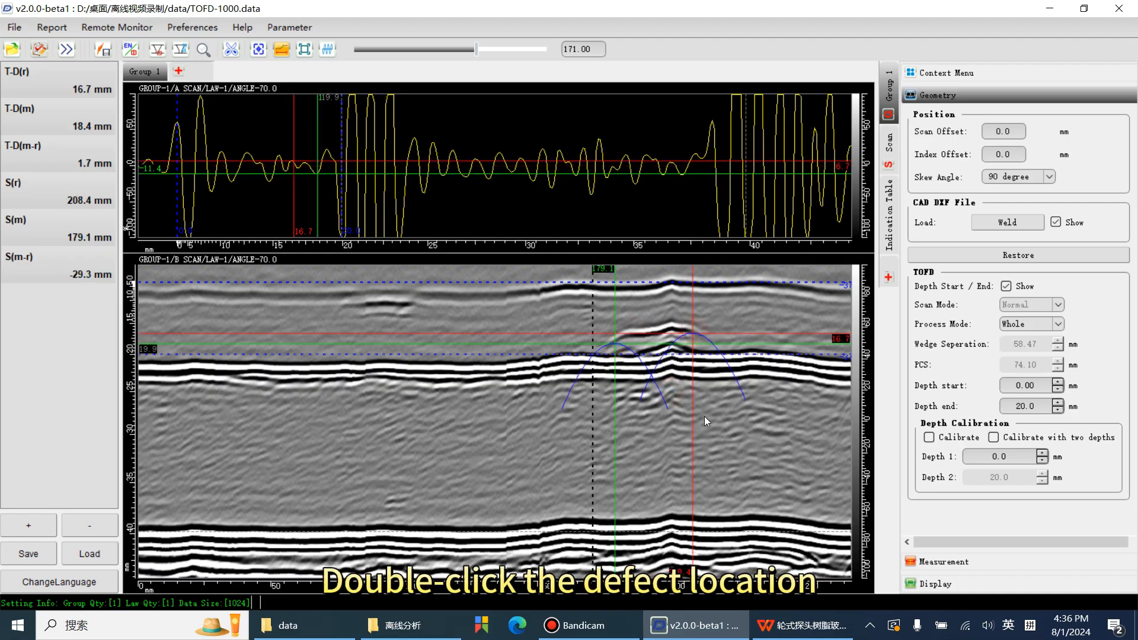
left_click_drag(615, 358, 682, 349)
left_click_drag(699, 334, 700, 331)
left_click_drag(682, 350, 682, 350)
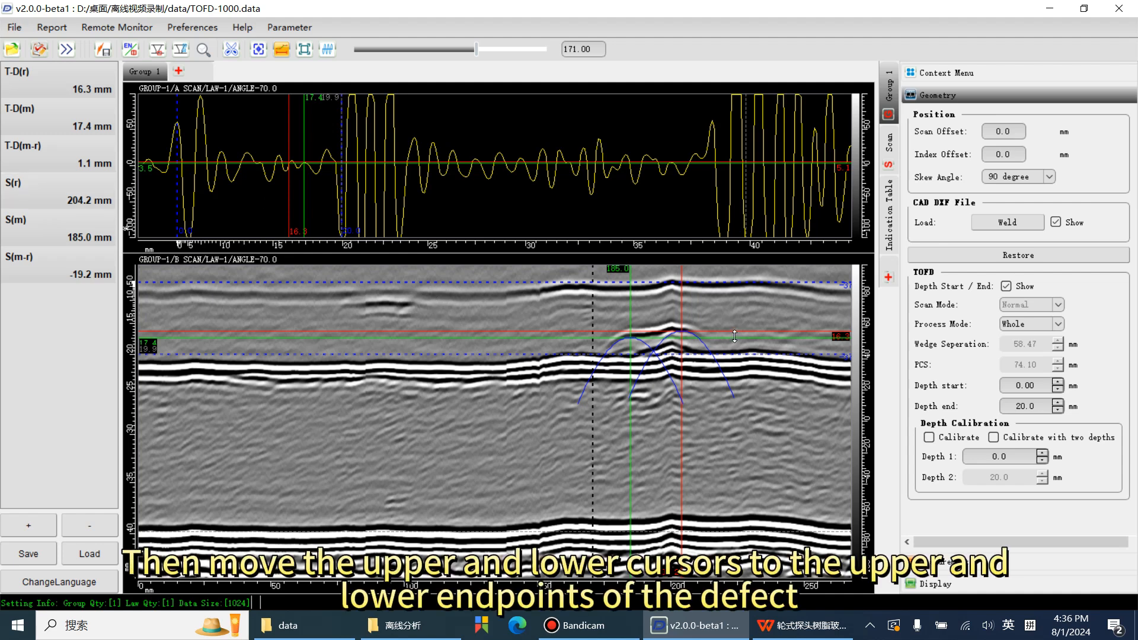
Move the data cursor to 201.00 mm and align the red and green depth cursors with the defect's diffraction signals, about 14.4 and 17.7 mm.
left_click_drag(735, 336, 739, 322)
left_click_drag(593, 299, 674, 301)
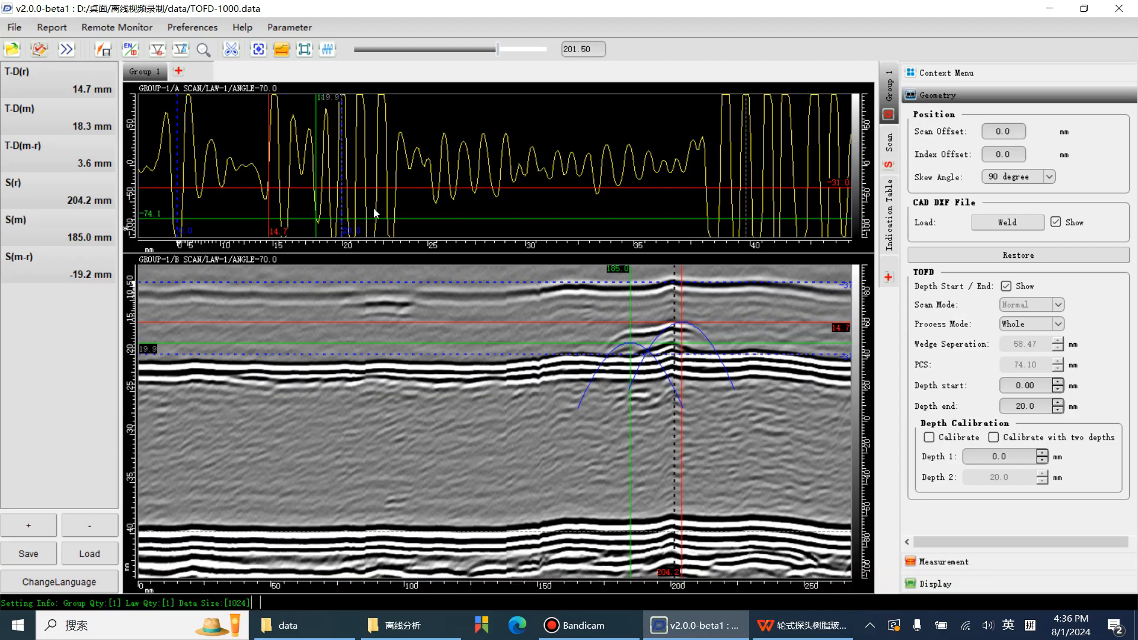
left_click_drag(675, 310, 674, 309)
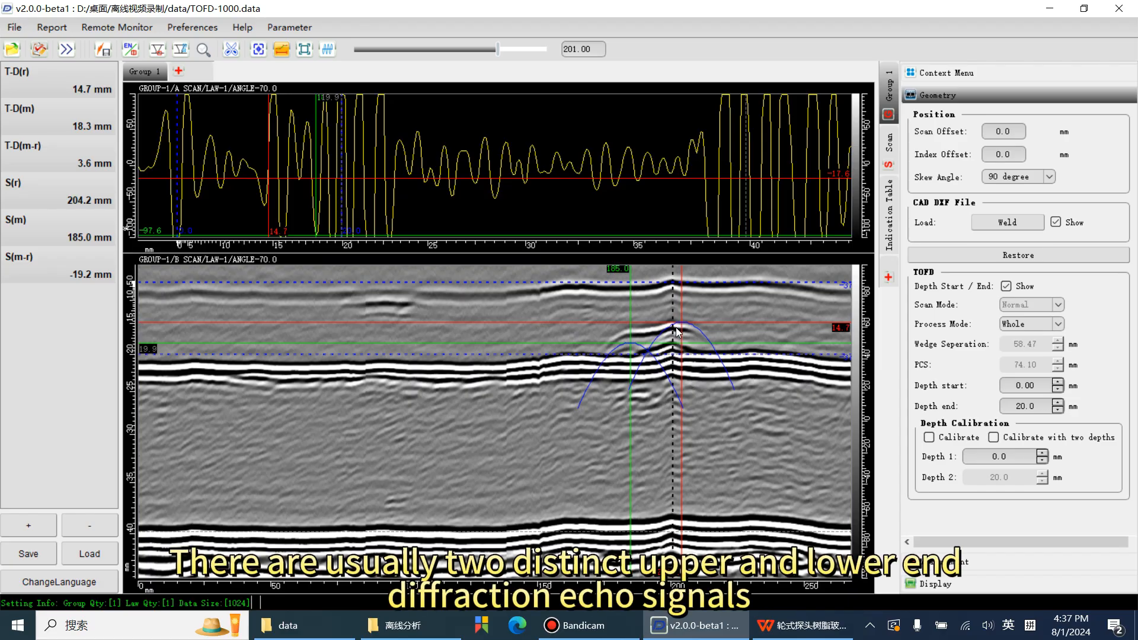
left_click(264, 204)
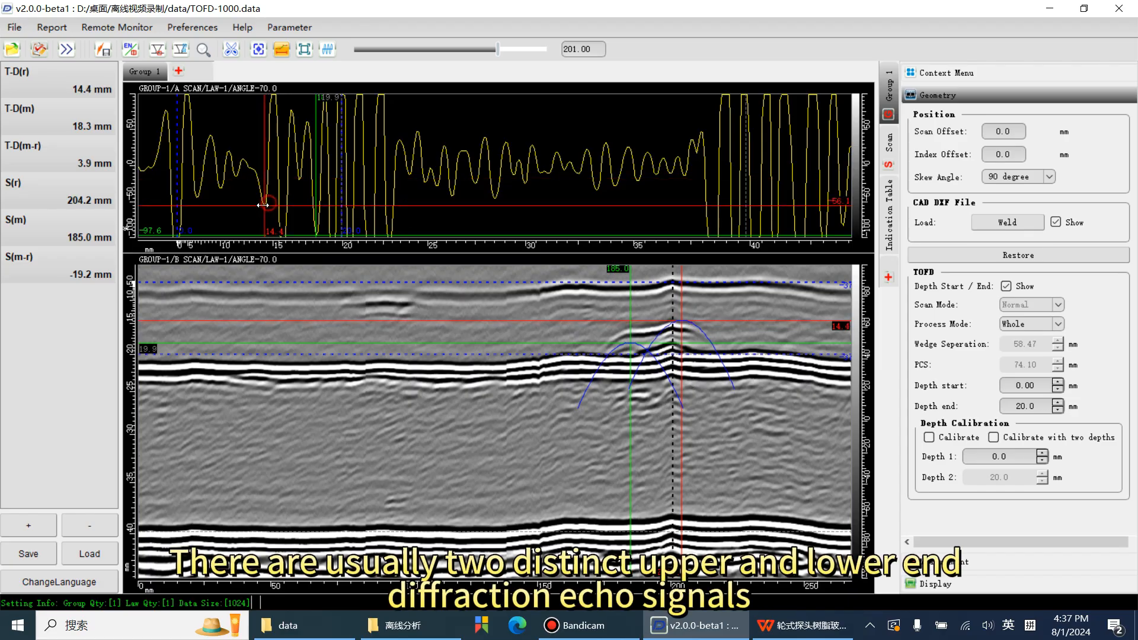
left_click_drag(262, 204, 262, 207)
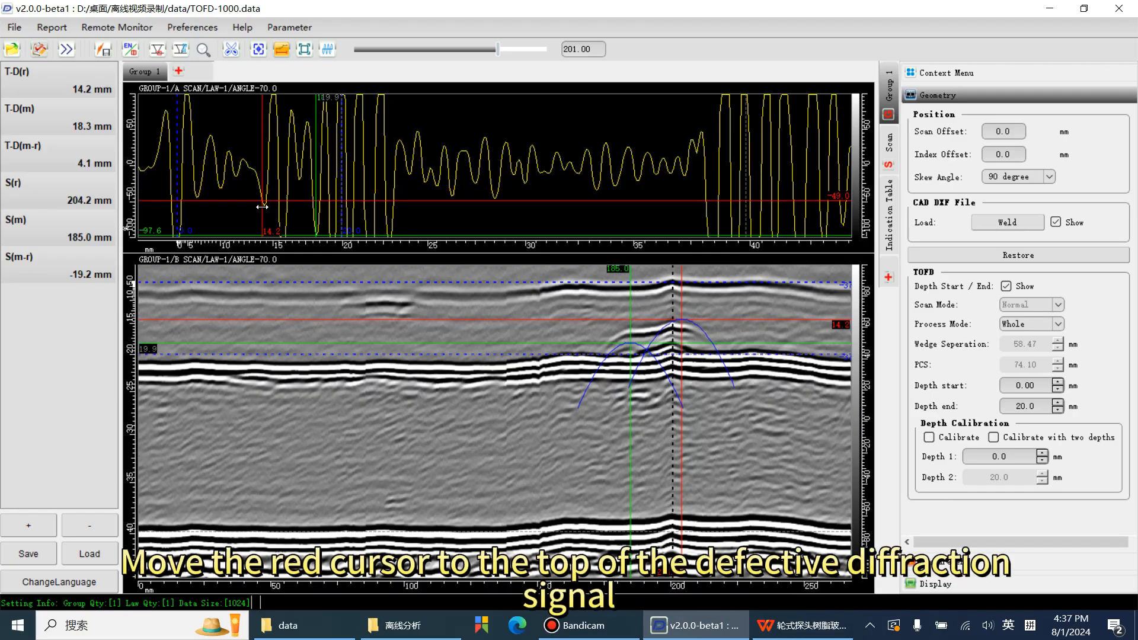
mouse_move(262, 207)
left_mouse_down()
mouse_move(310, 184)
mouse_move(266, 202)
left_mouse_up()
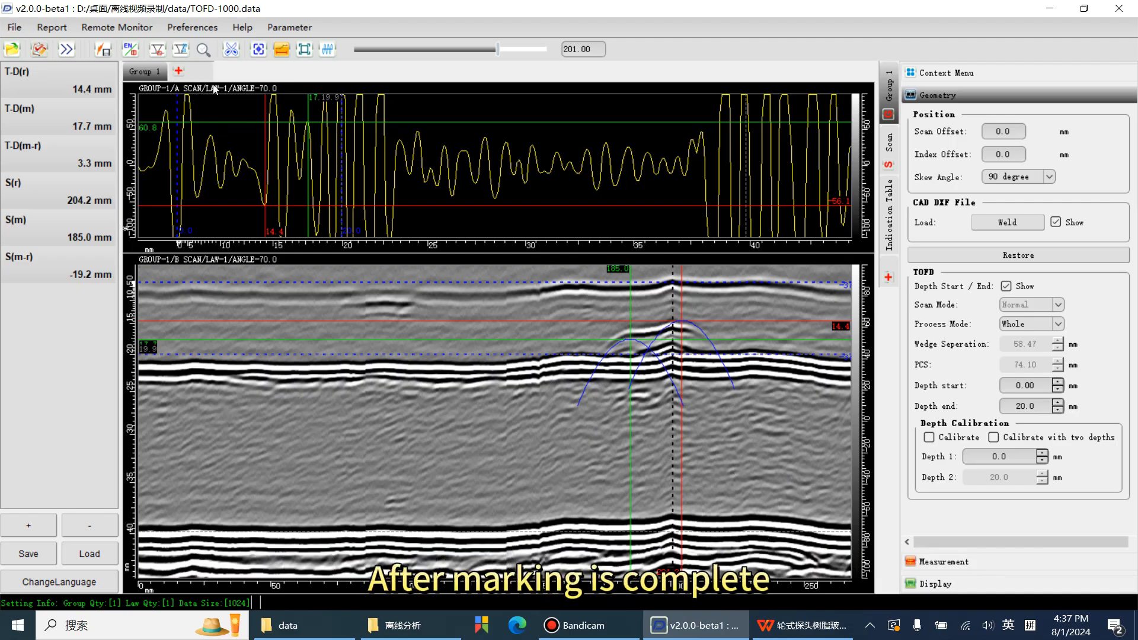
Add the TOFD length, height and depth measurements of the marked defect and save the defect.
left_click(66, 48)
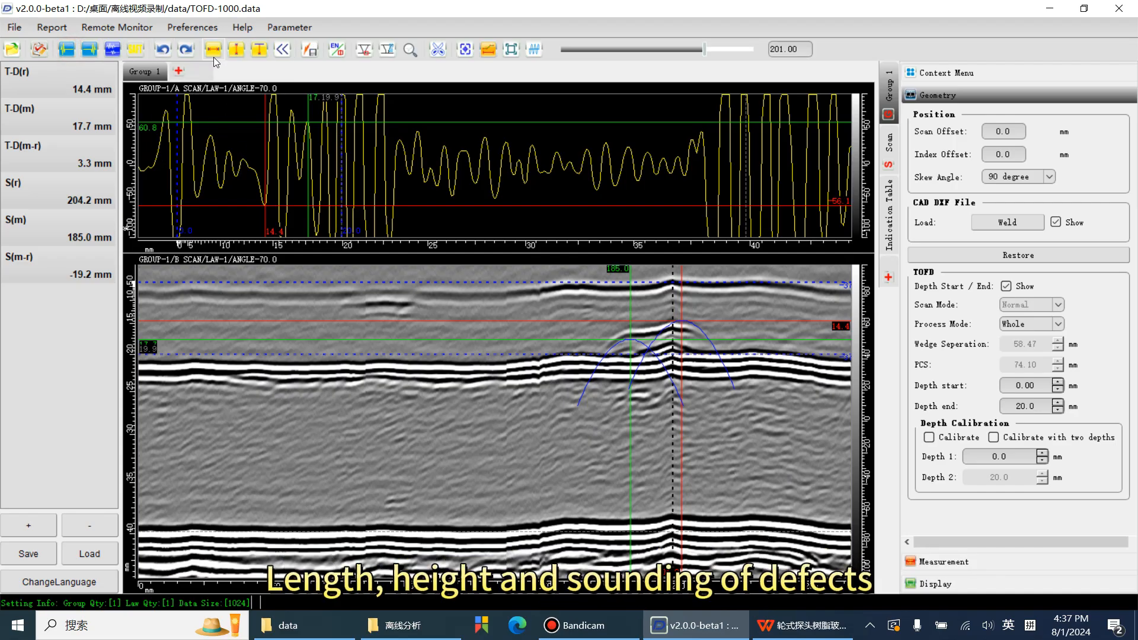
left_click(237, 50)
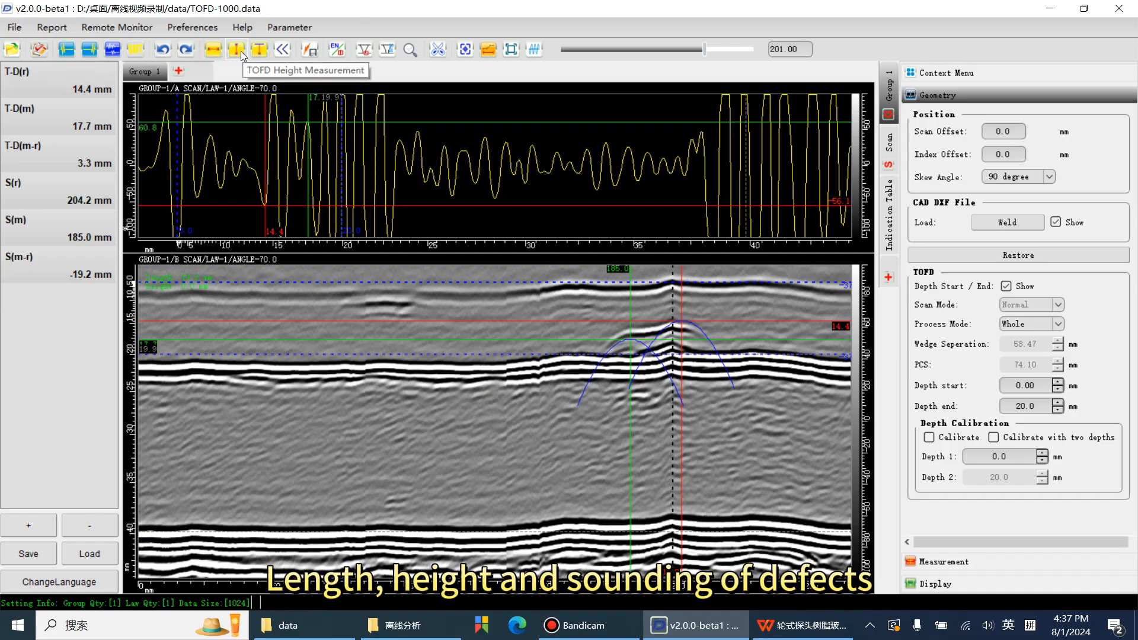
left_click(260, 49)
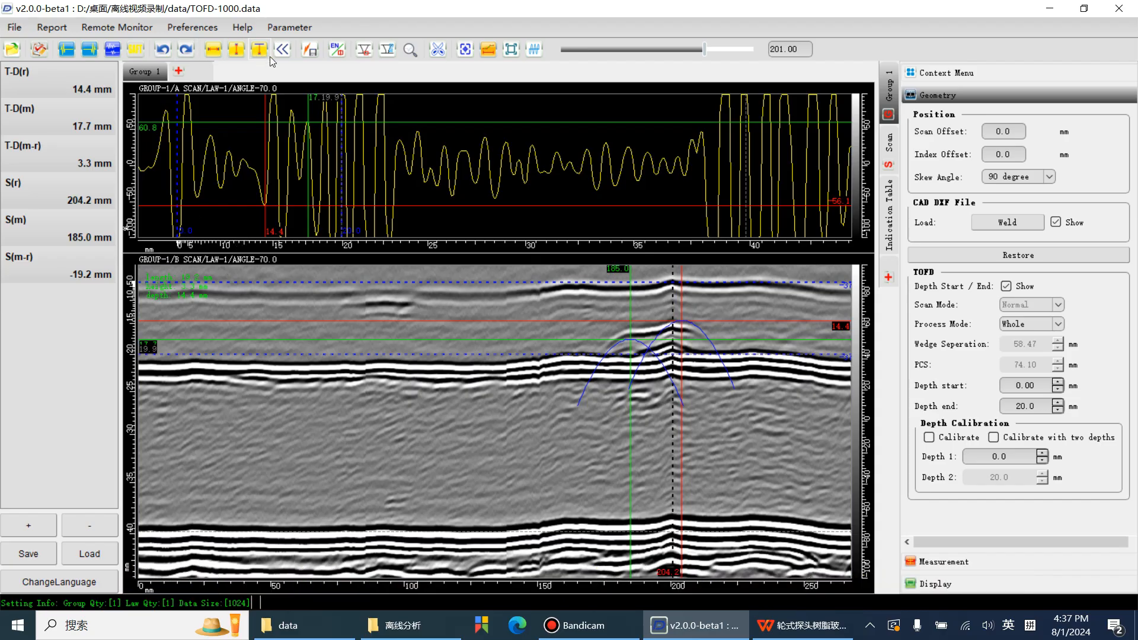
left_click(309, 49)
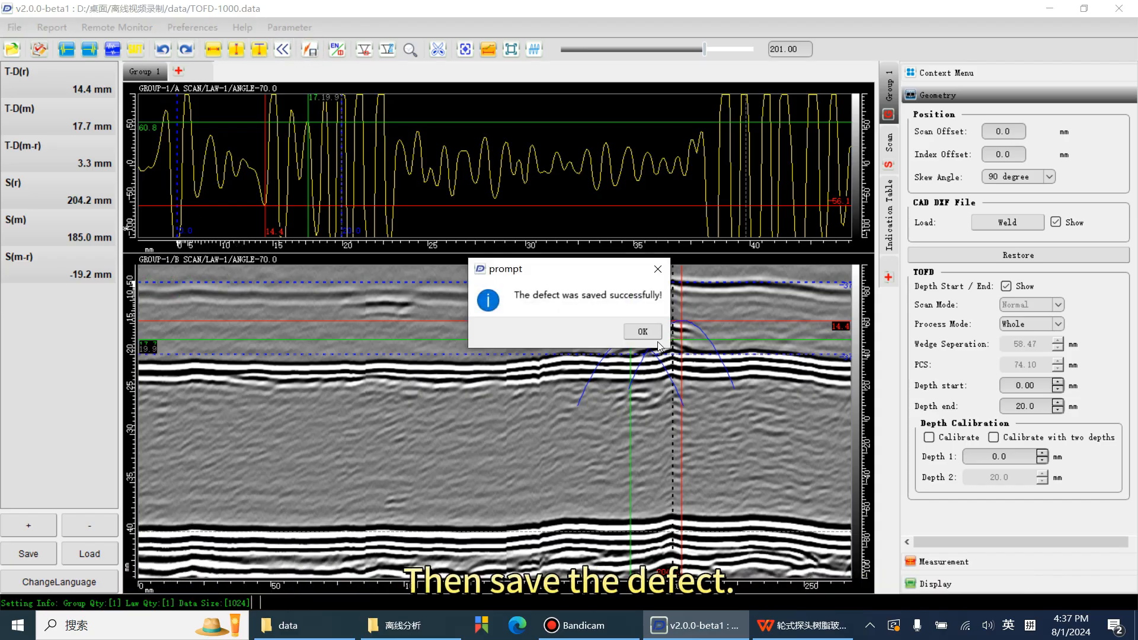
left_click(656, 338)
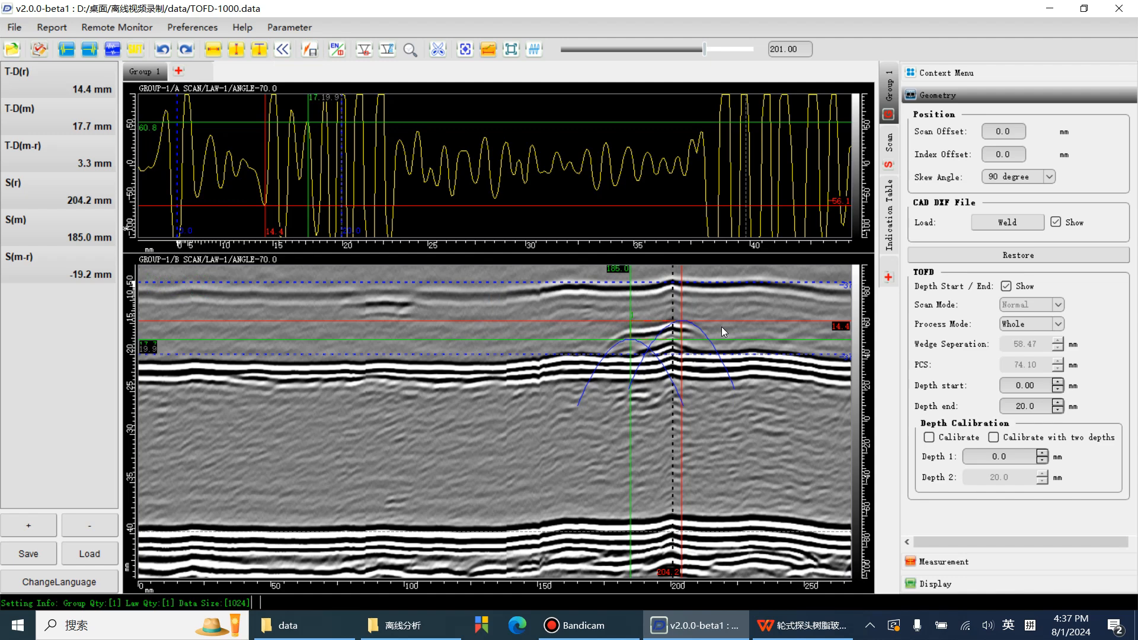
Export the TOFD-1000 HTML report, look through it and close it.
left_click(52, 27)
left_click(69, 47)
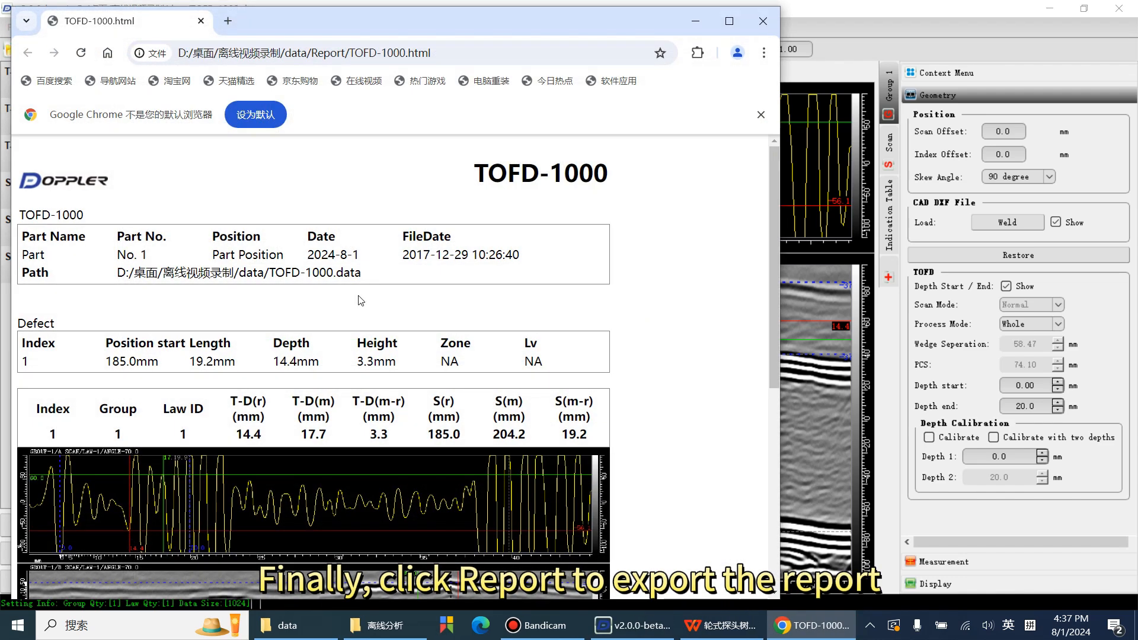
scroll(361, 300, "down", 7)
left_click(763, 21)
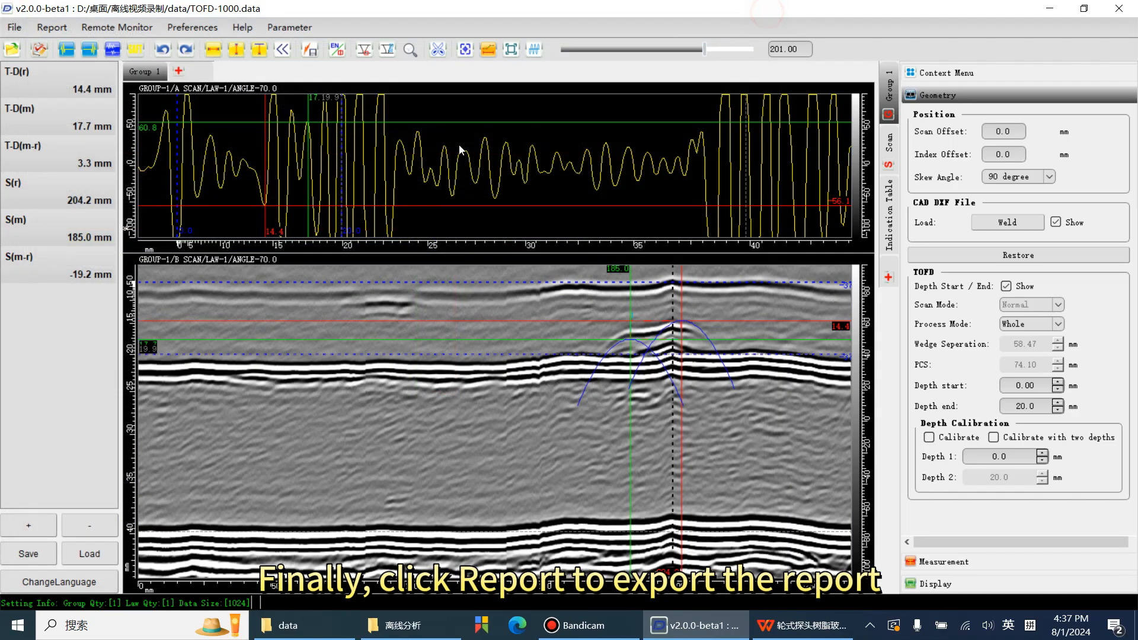
Enter dpl as the project name in the Word report settings and export the Word report again.
left_click(52, 26)
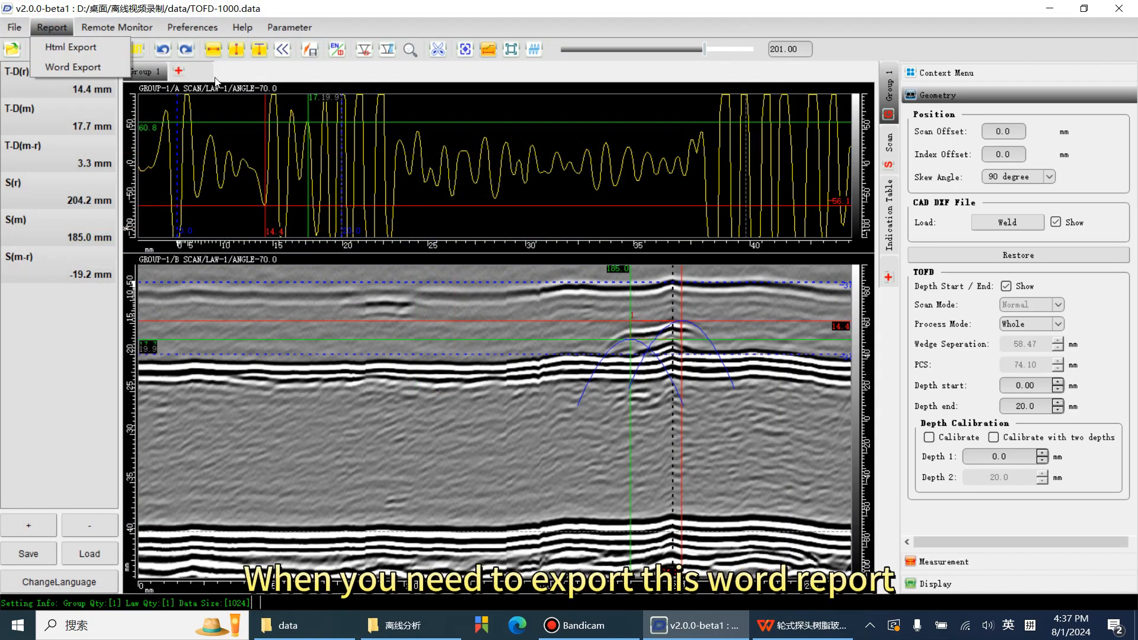
left_click(73, 66)
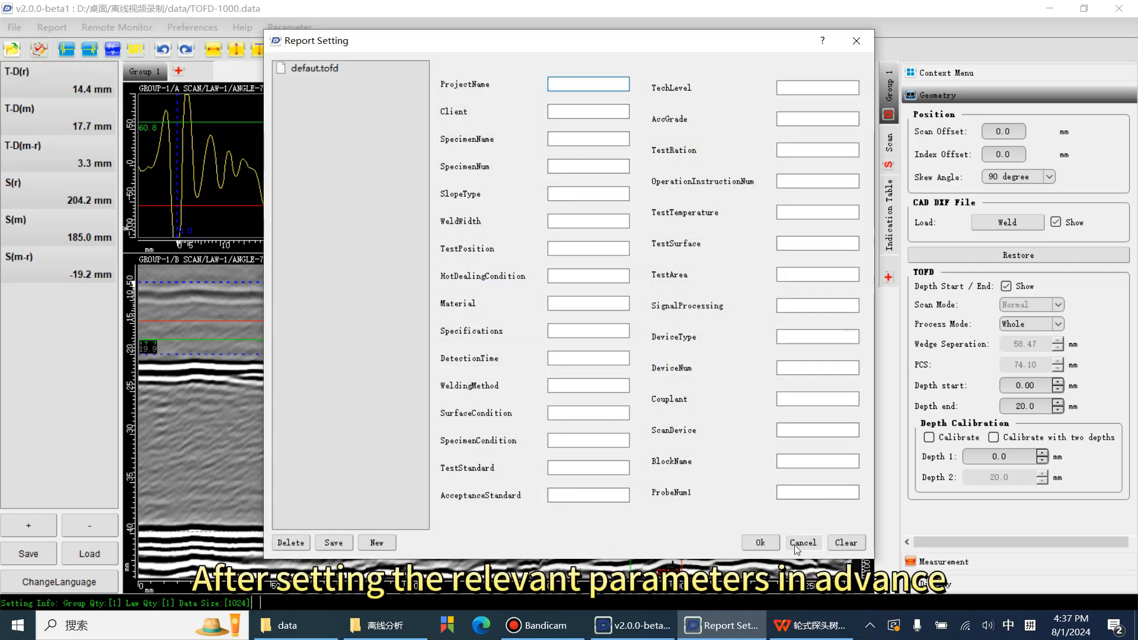
type("dpl")
key("Return")
left_click(778, 543)
left_click(52, 26)
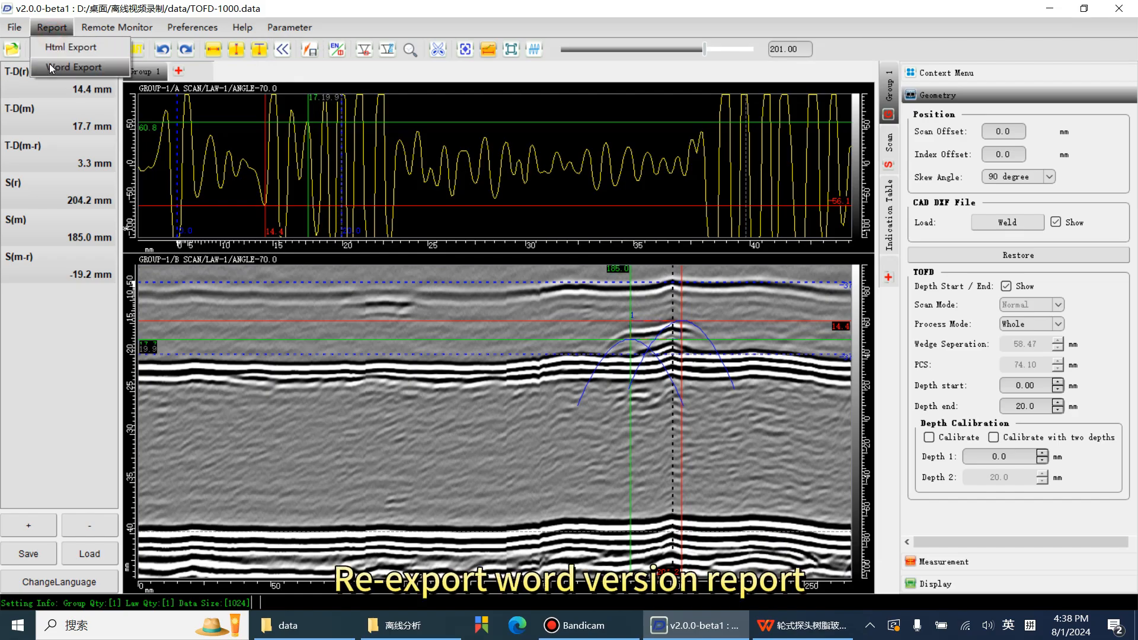
left_click(51, 67)
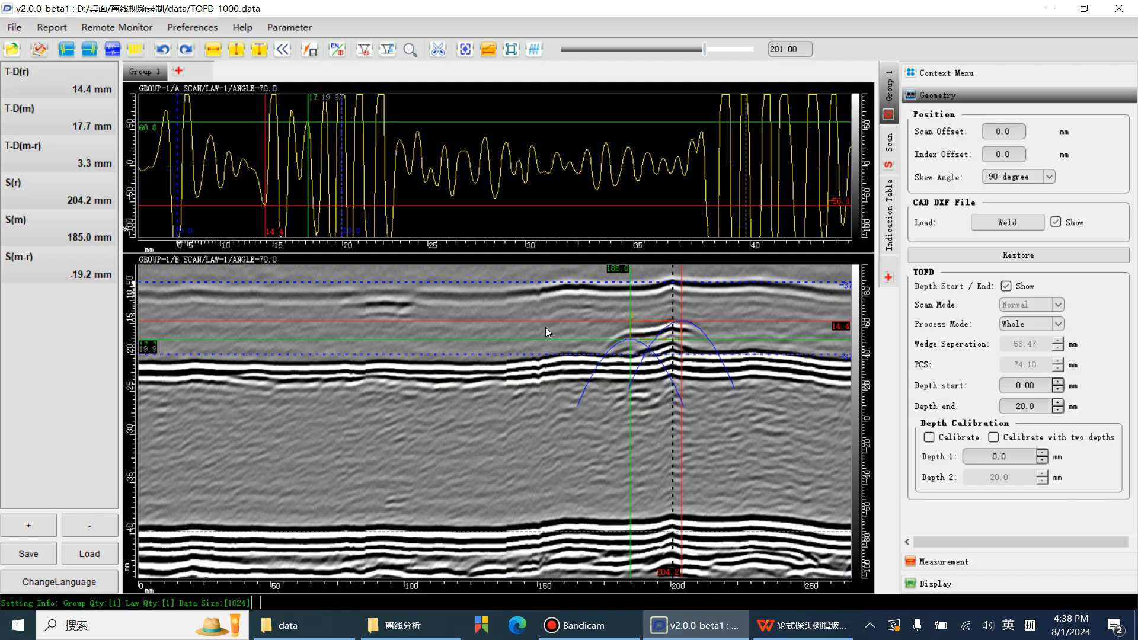
left_click_drag(538, 281, 761, 417)
right_click(478, 313)
left_click(498, 315)
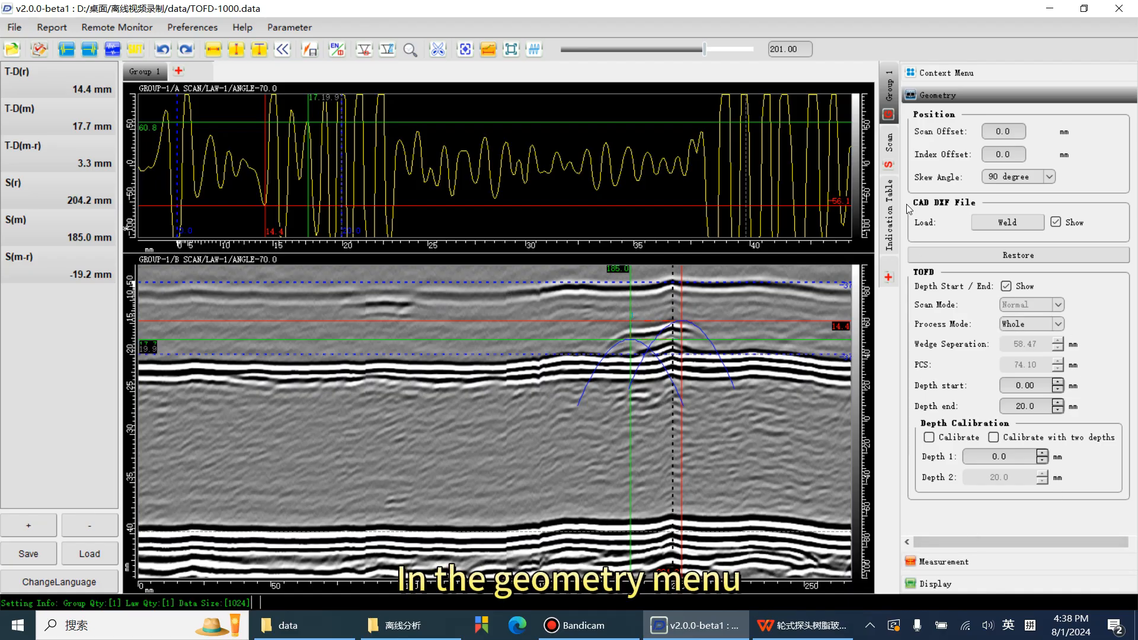
Review the Whole and Aera choices of the TOFD process mode in the geometry settings and keep Whole.
left_click(1052, 325)
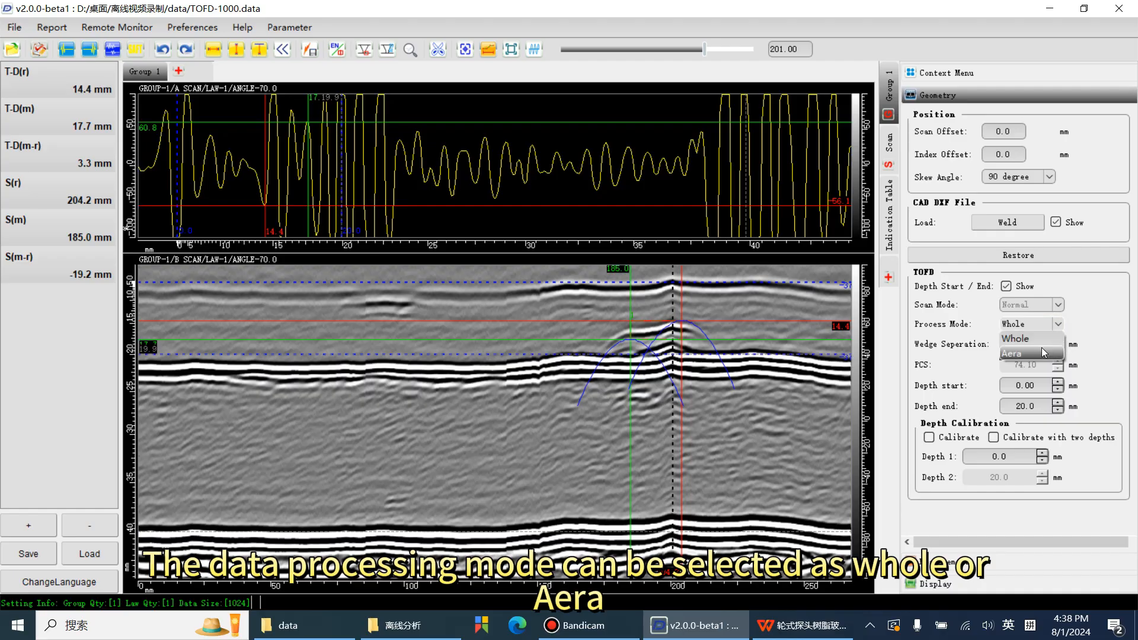
left_click(1041, 350)
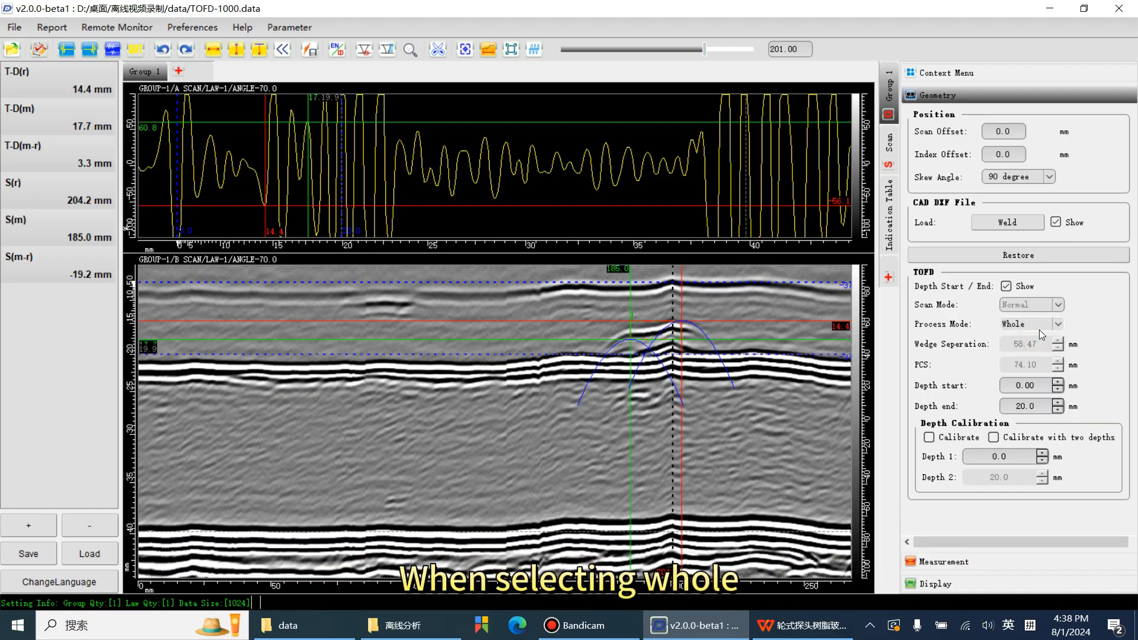
Try TOFD LW Straightening on the whole scan, then on a selected region with the process mode set to Aera, undoing the regional result.
left_click(65, 52)
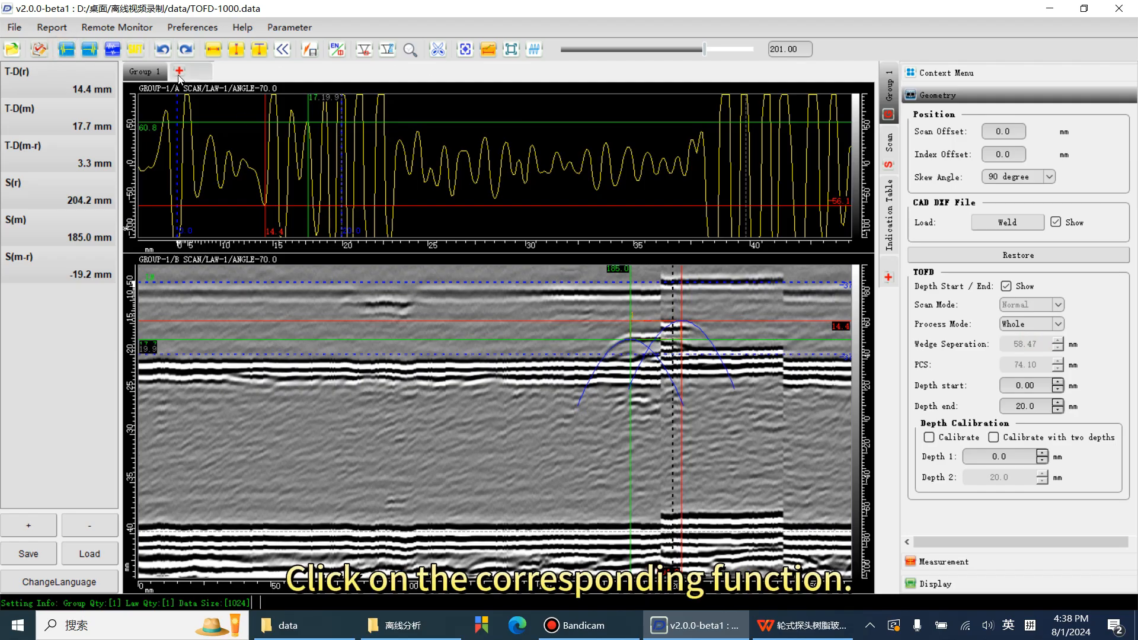
left_click(1009, 324)
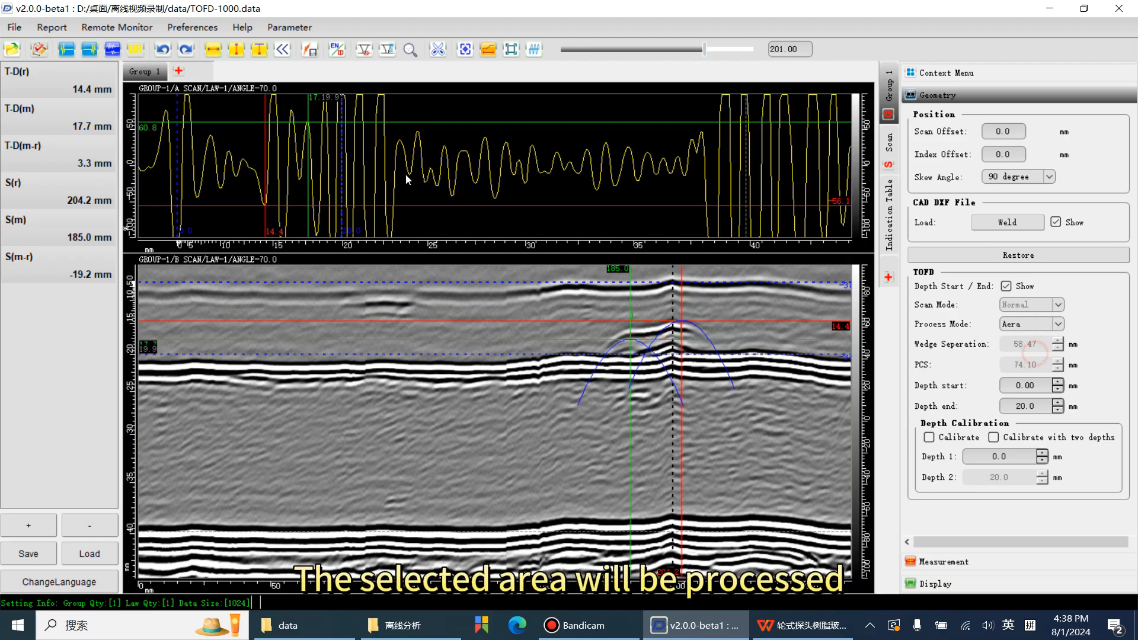
left_click(72, 52)
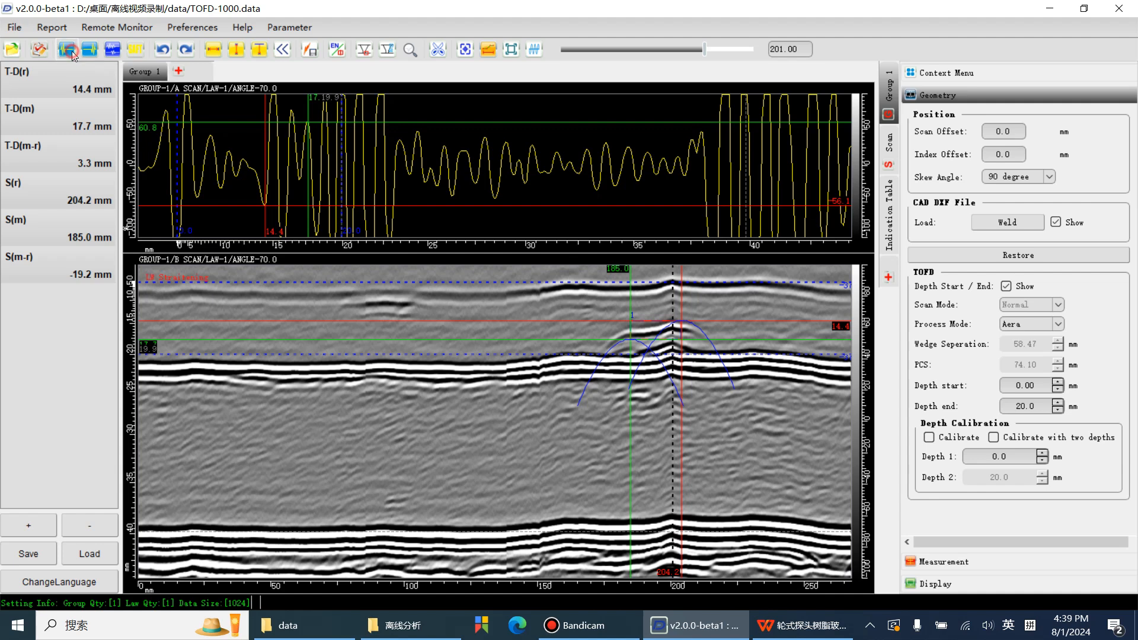
left_click_drag(559, 272, 702, 304)
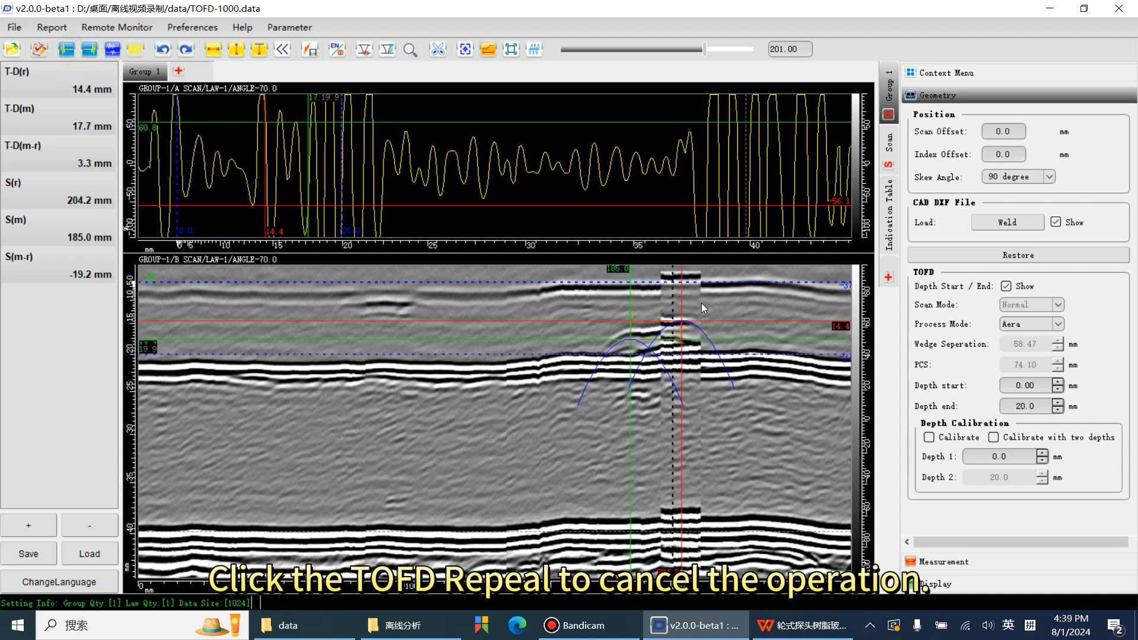
left_click(158, 52)
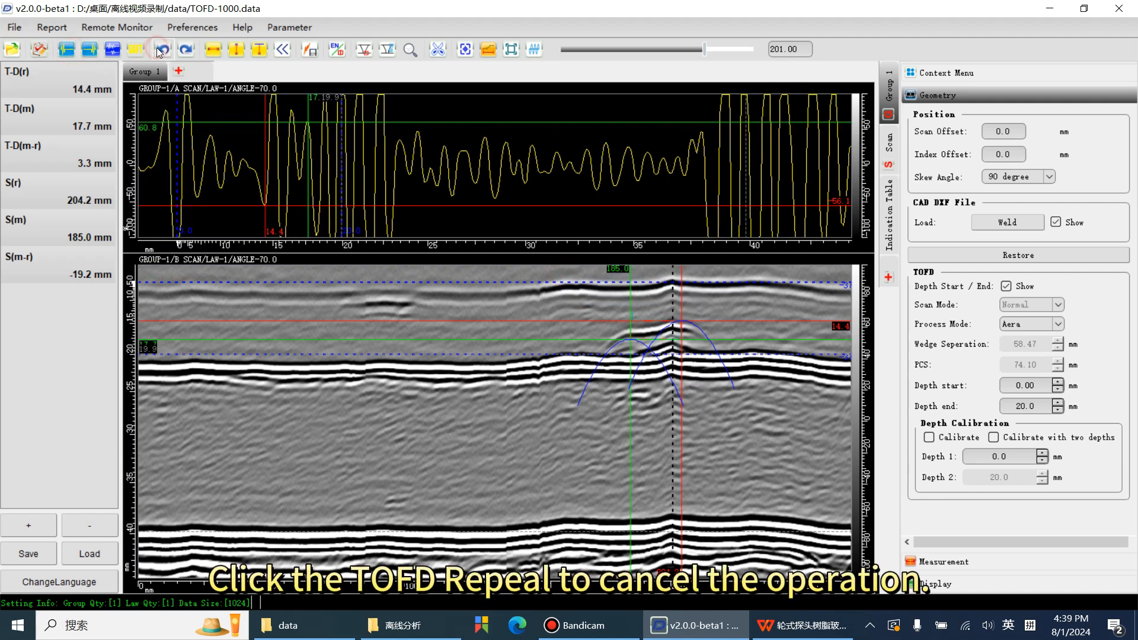
Try TOFD BW Straightening on a selected region of the B scan and undo it.
left_click(89, 52)
left_click_drag(261, 354, 391, 410)
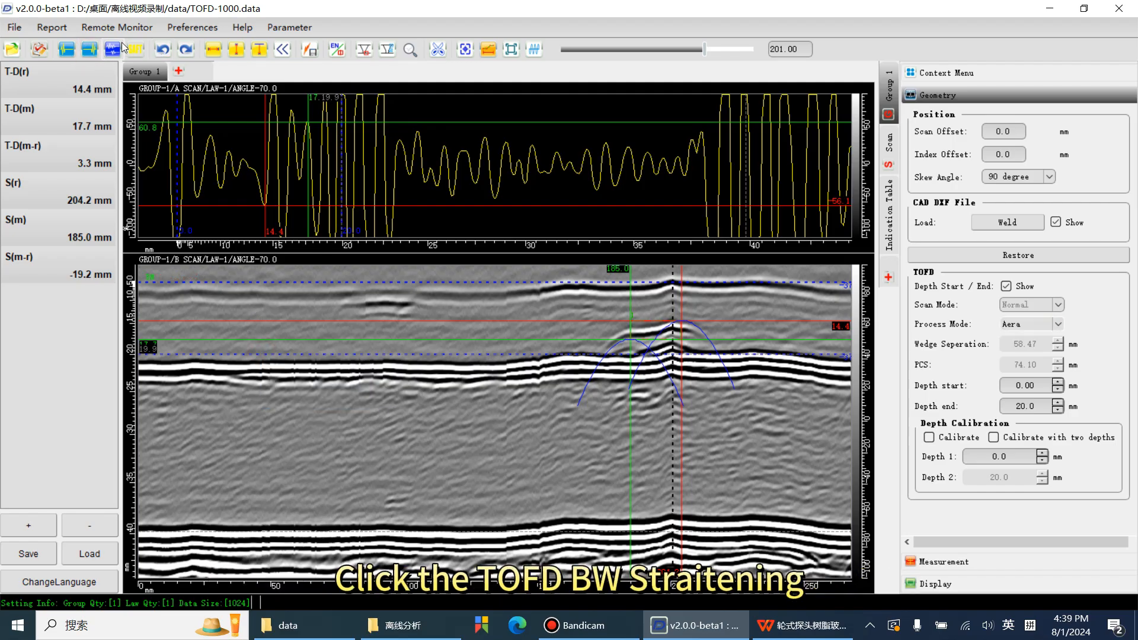
left_click(159, 53)
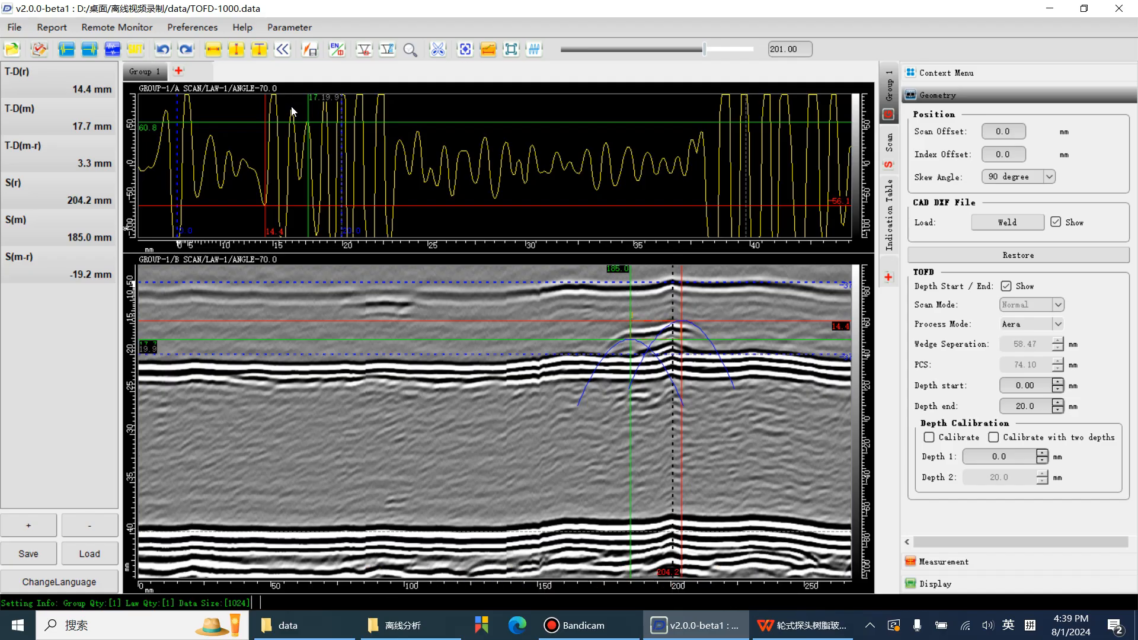
Try TOFD LW Removal on a small region along the B scan's lateral wave and undo it.
left_click(112, 50)
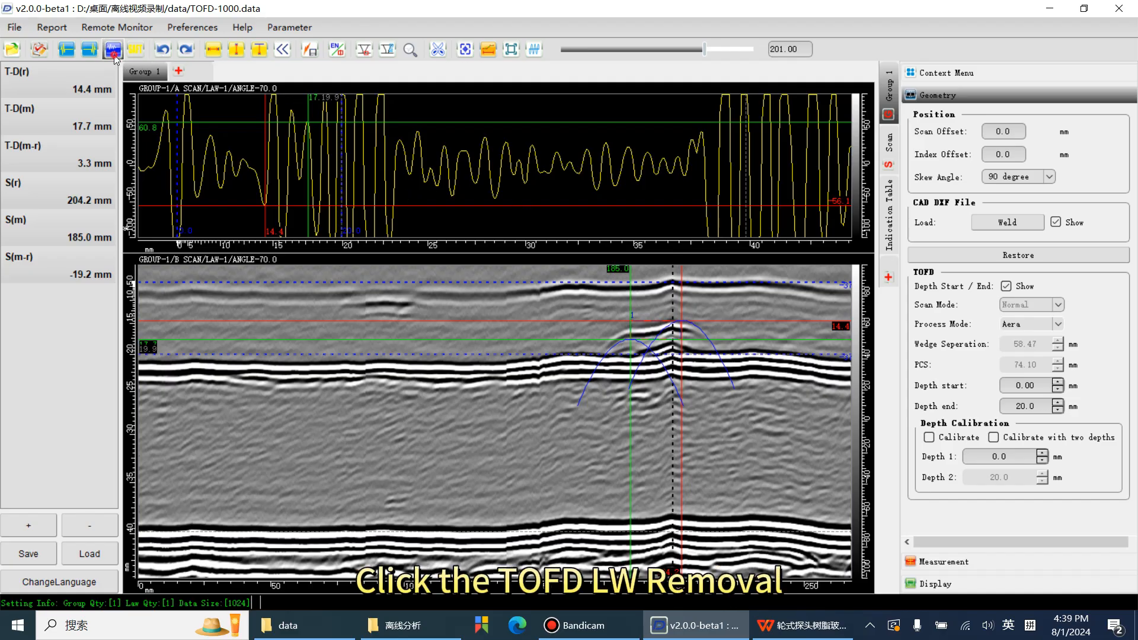
left_click_drag(552, 273, 609, 312)
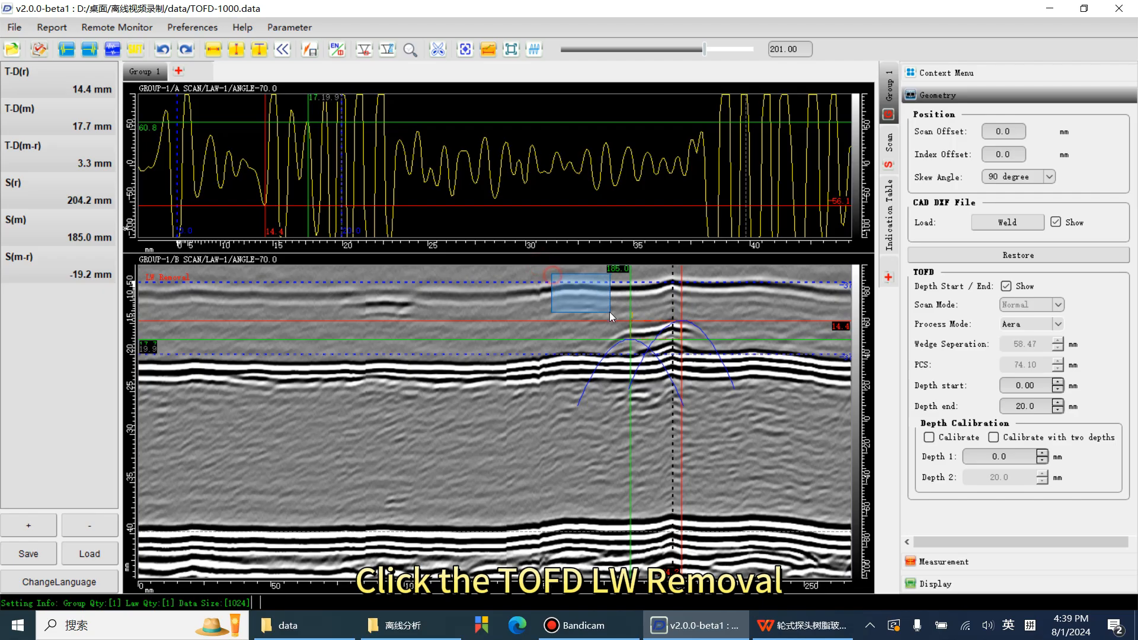
left_click(164, 49)
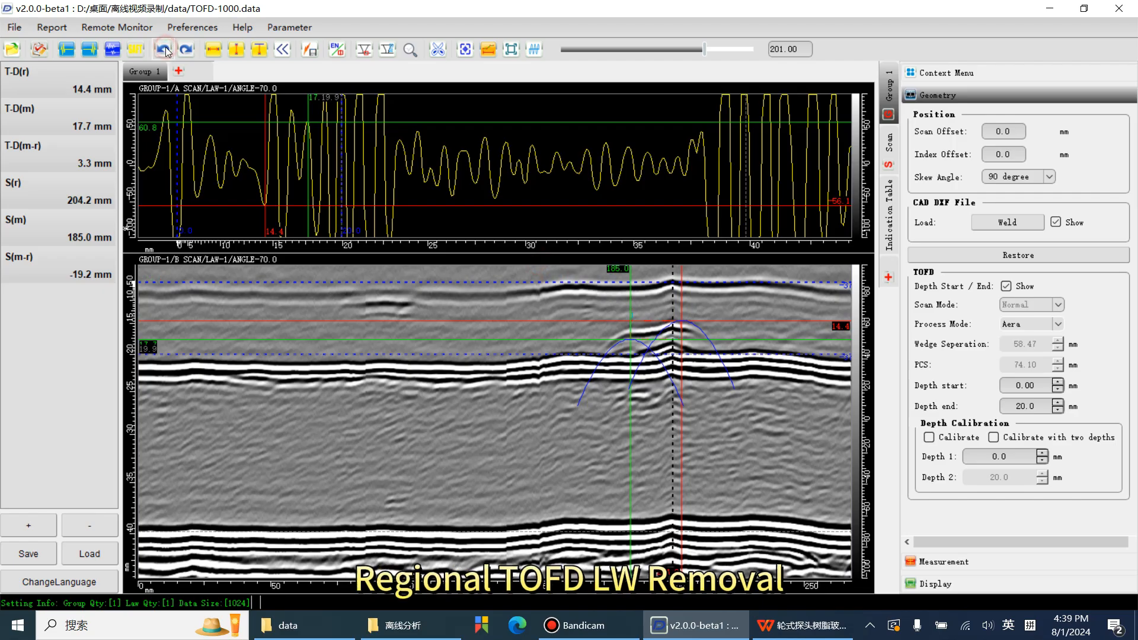
Set the TOFD process mode to Whole, try LW Straightening on the entire scan and undo it.
left_click(1031, 324)
left_click(1029, 347)
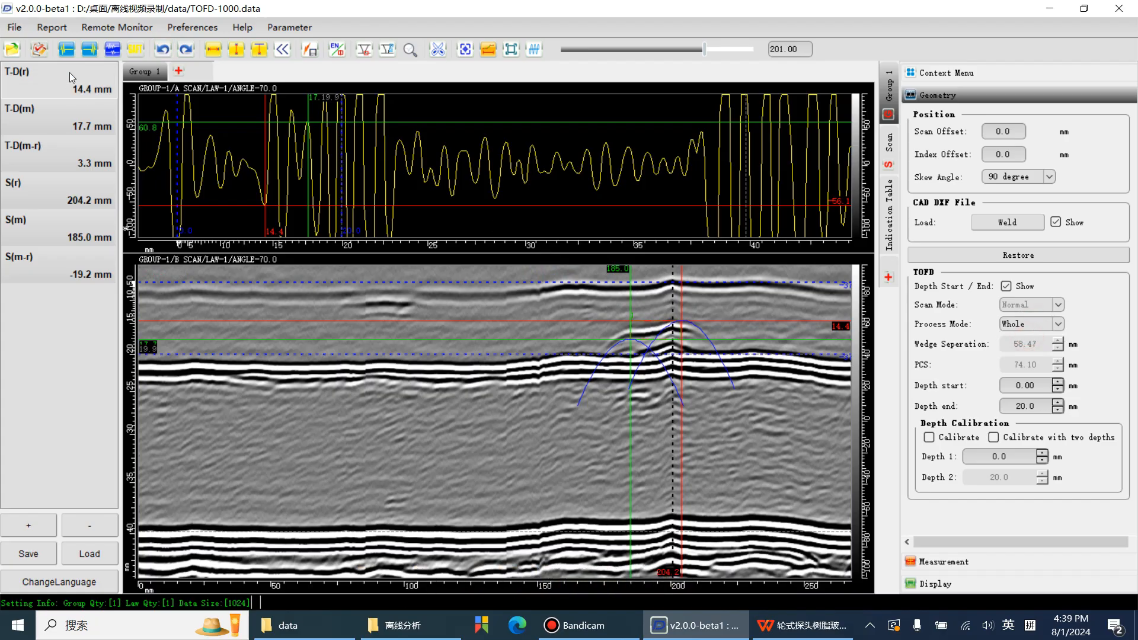
left_click(67, 50)
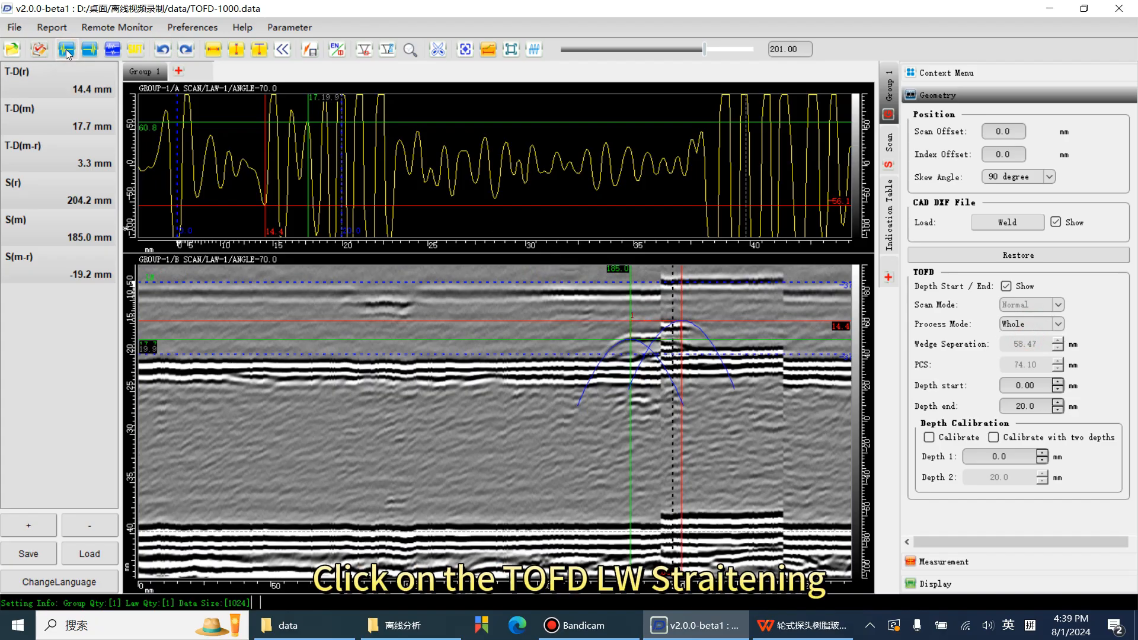
left_click(166, 50)
Try TOFD BW Straightening on the entire scan, undo it and set the process mode to Aera.
left_click(90, 52)
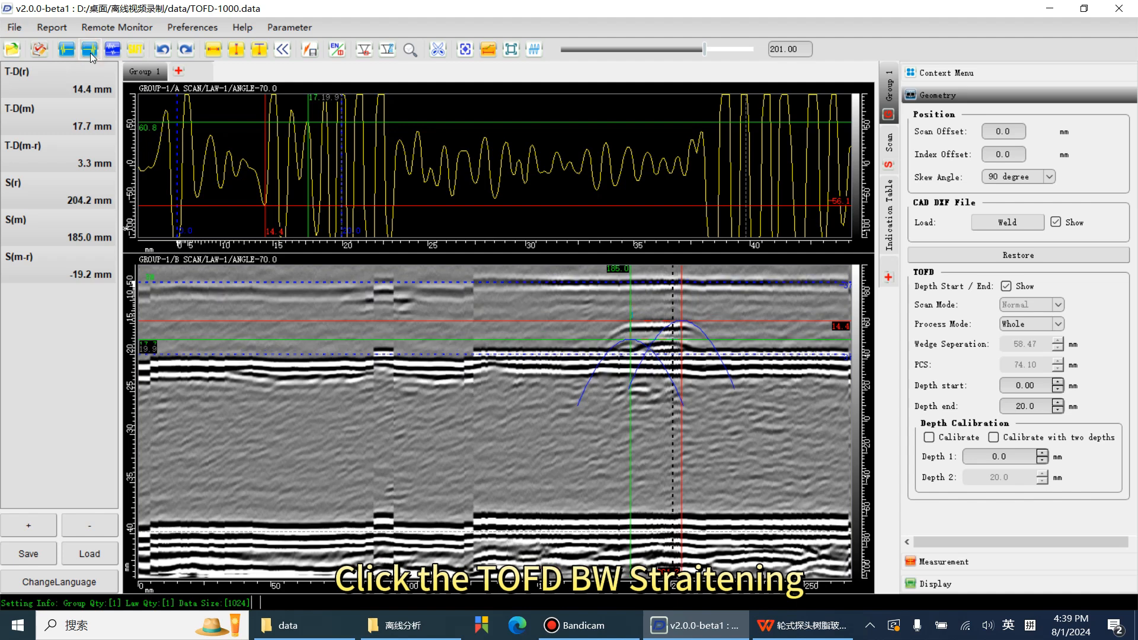
left_click(163, 49)
left_click(1052, 325)
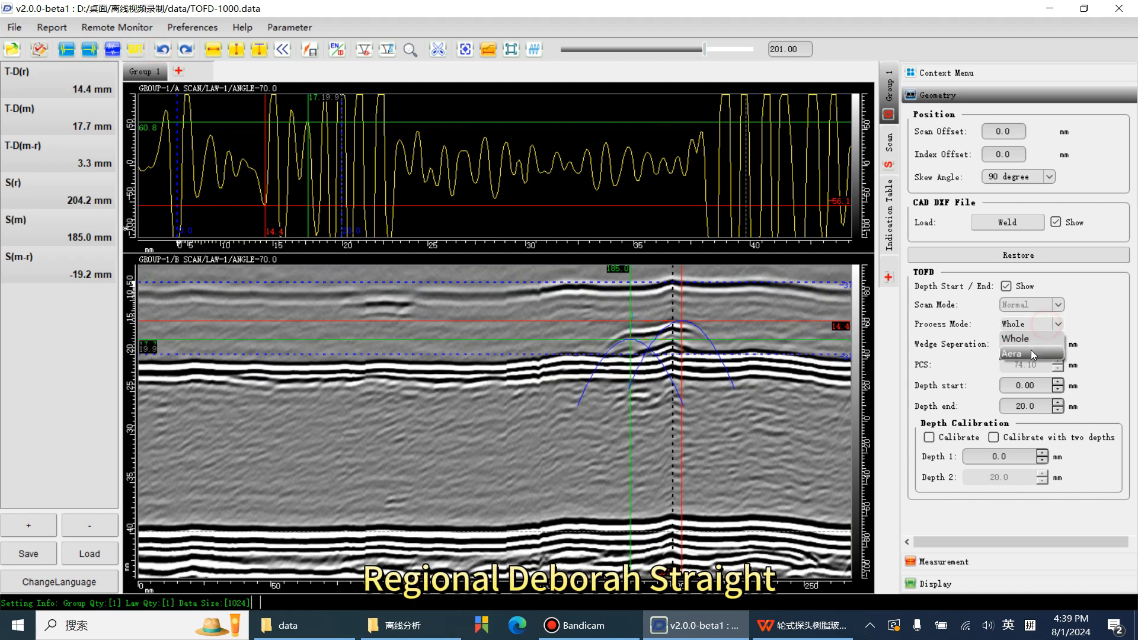
left_click(1028, 354)
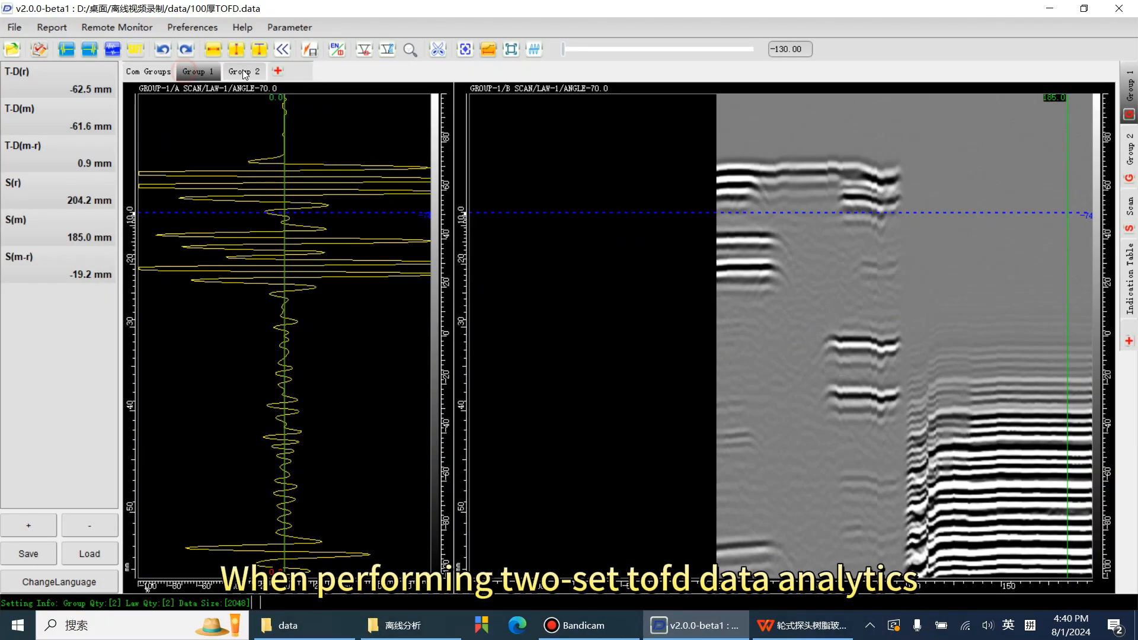
Compare the Group 1 and Group 2 scan views of 100厚TOFD.data.
left_click(249, 72)
left_click(202, 73)
left_click(234, 72)
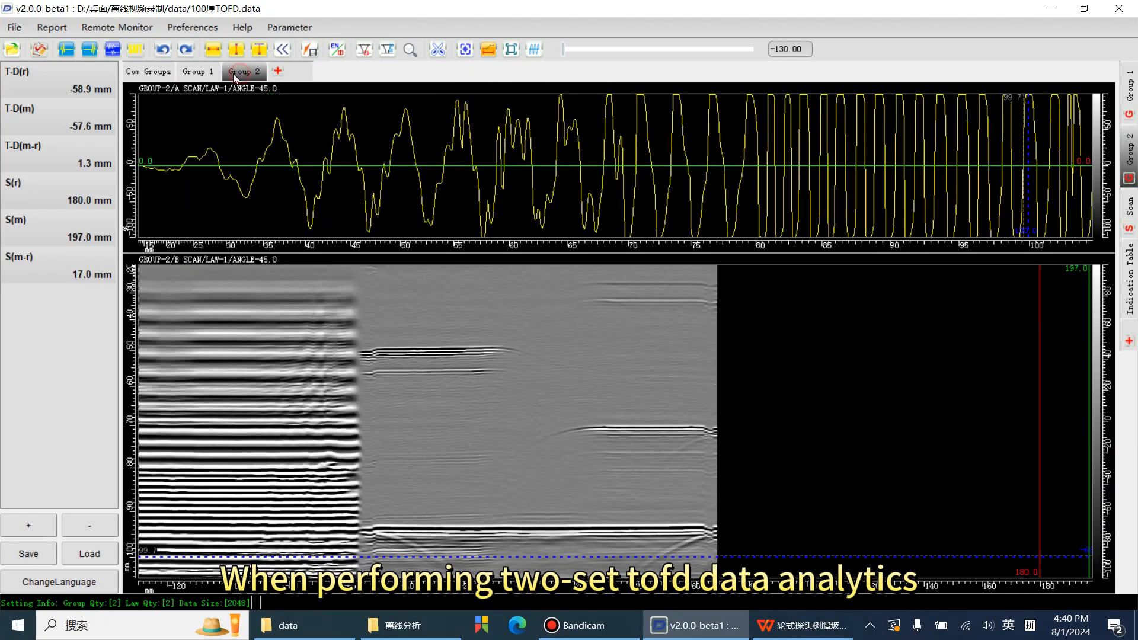
left_click(197, 78)
left_click(235, 73)
left_click(204, 74)
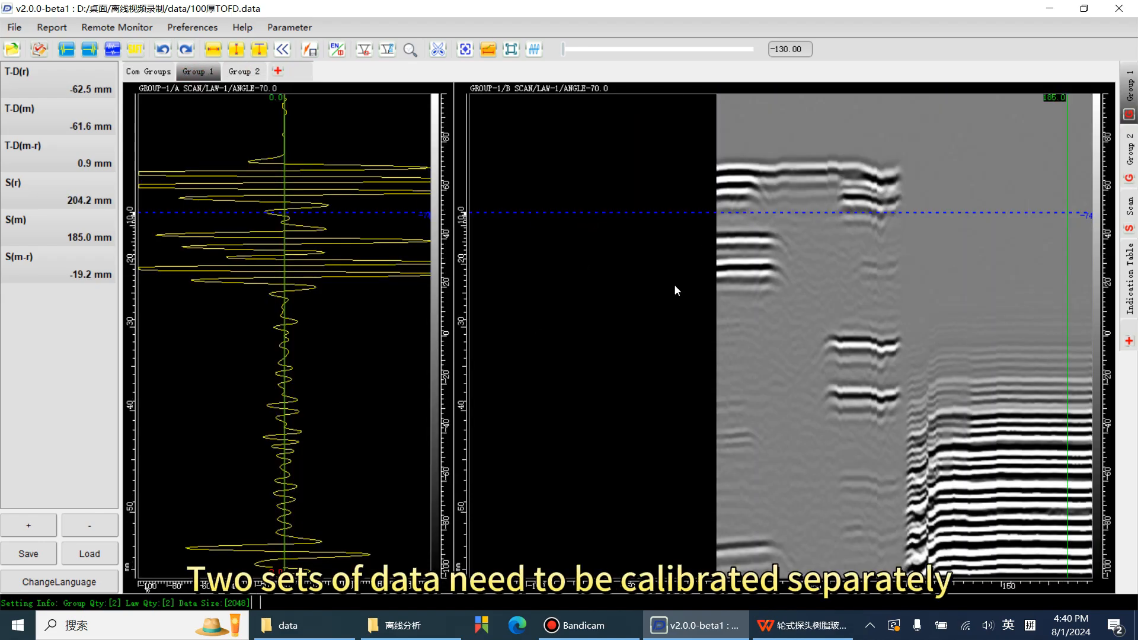
Display Group 1 in the A-B SCAN layout with the A scan above the B scan and place the data cursor at 34.00.
left_click(1128, 99)
left_click(942, 583)
left_click(978, 238)
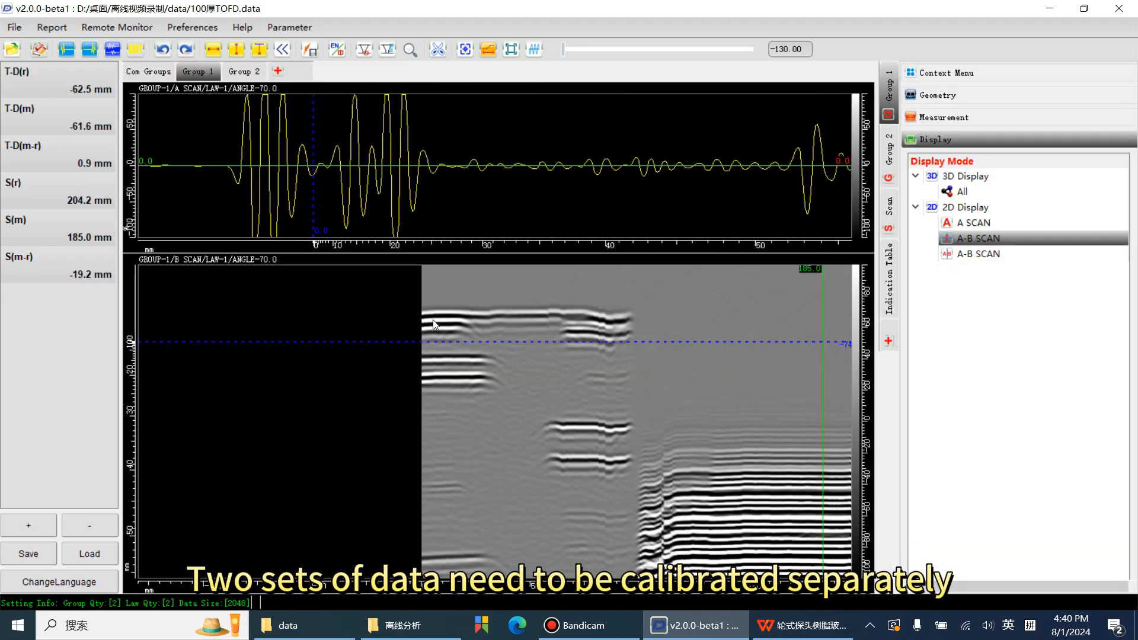
left_click(495, 379)
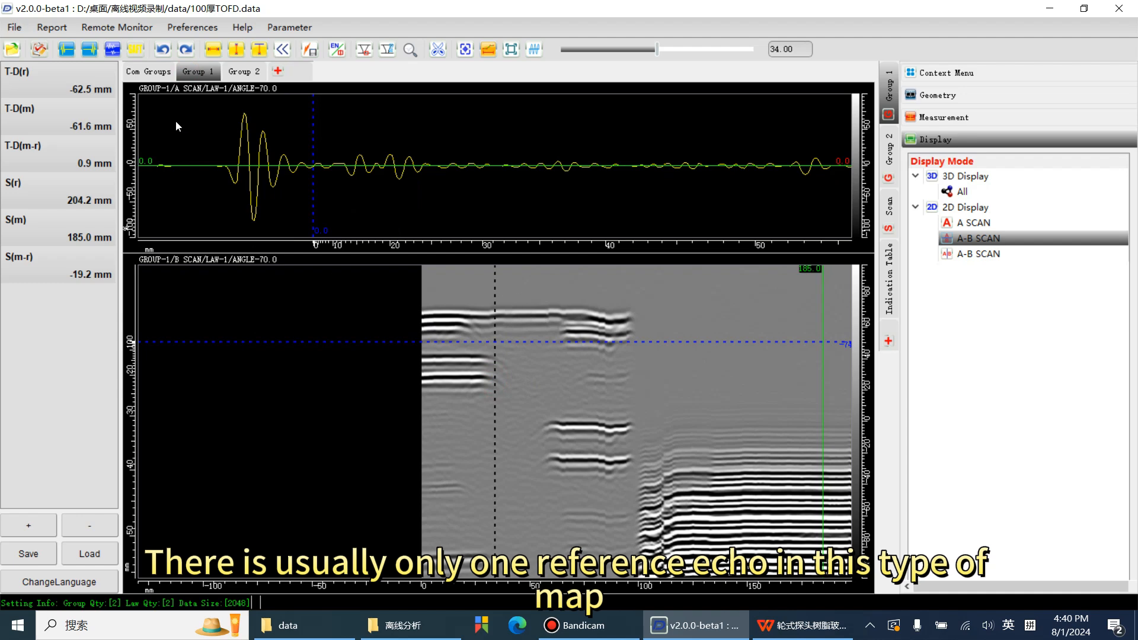
Check Group 2's echoes, then enable single-line depth calibration for Group 1 and keep Calibrate active in its geometry settings.
left_click(247, 70)
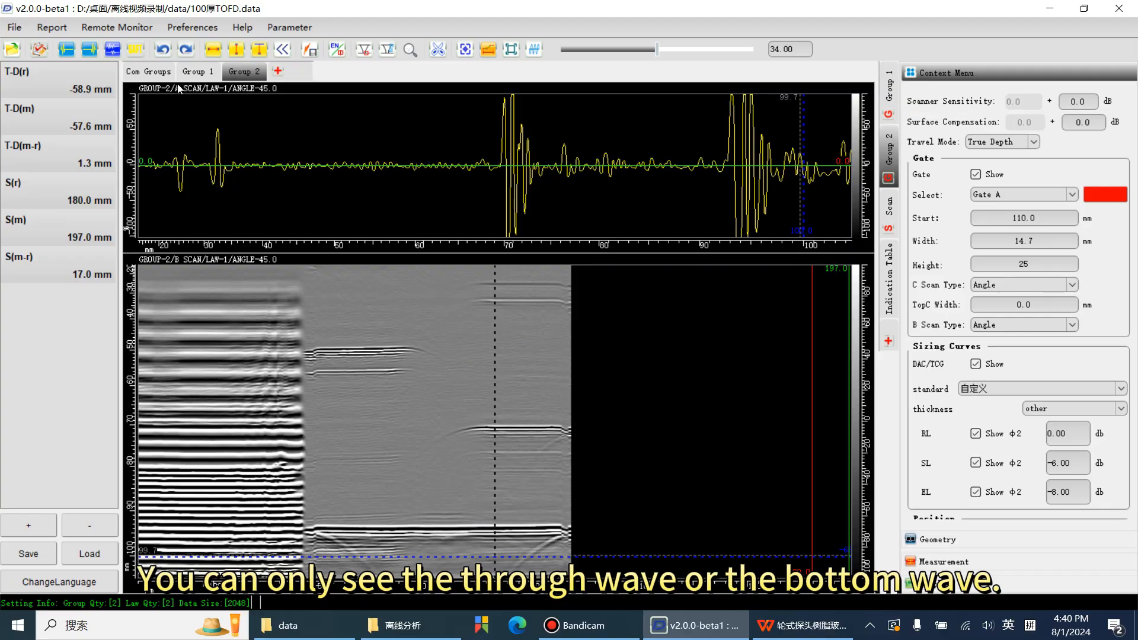
left_click(198, 71)
right_click(627, 377)
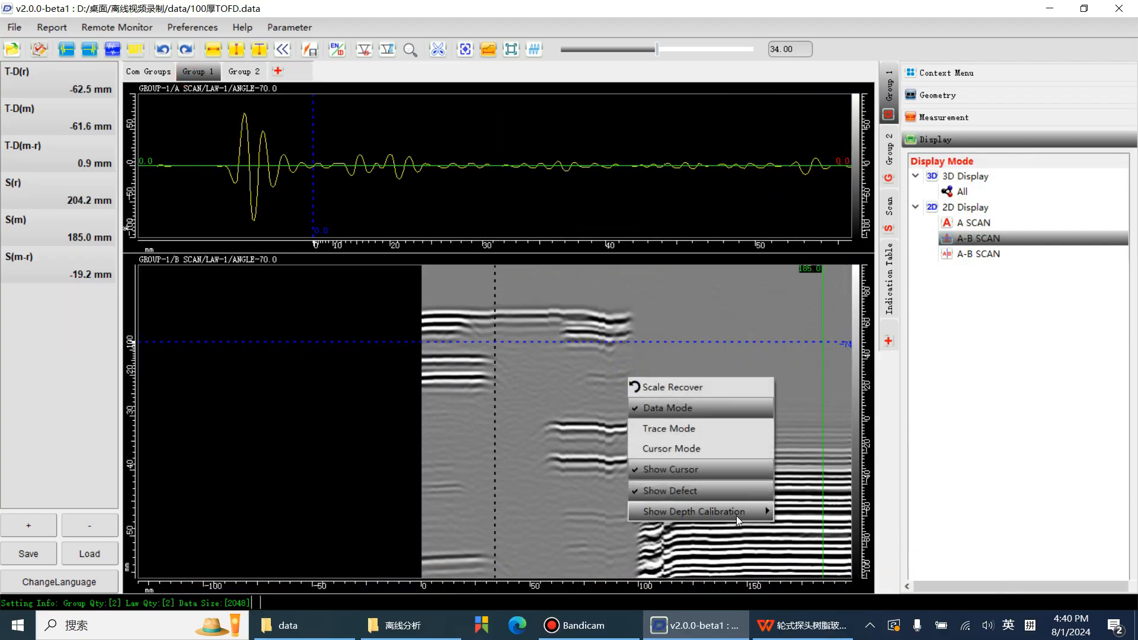
mouse_move(736, 514)
left_click(830, 511)
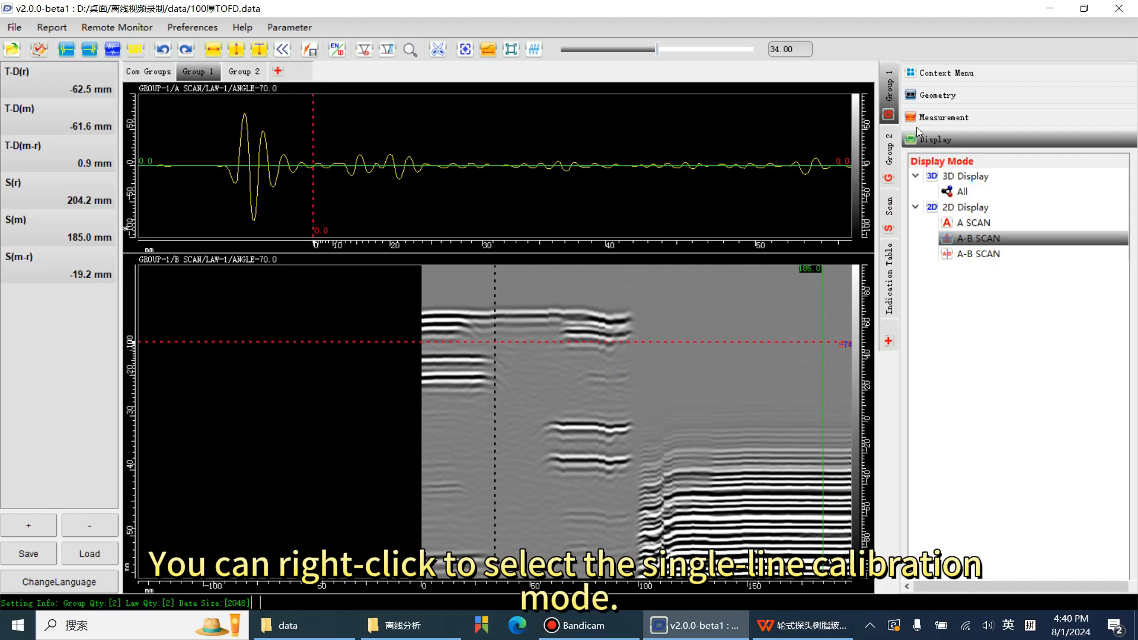
left_click(928, 98)
scroll(1067, 415, "down", 5)
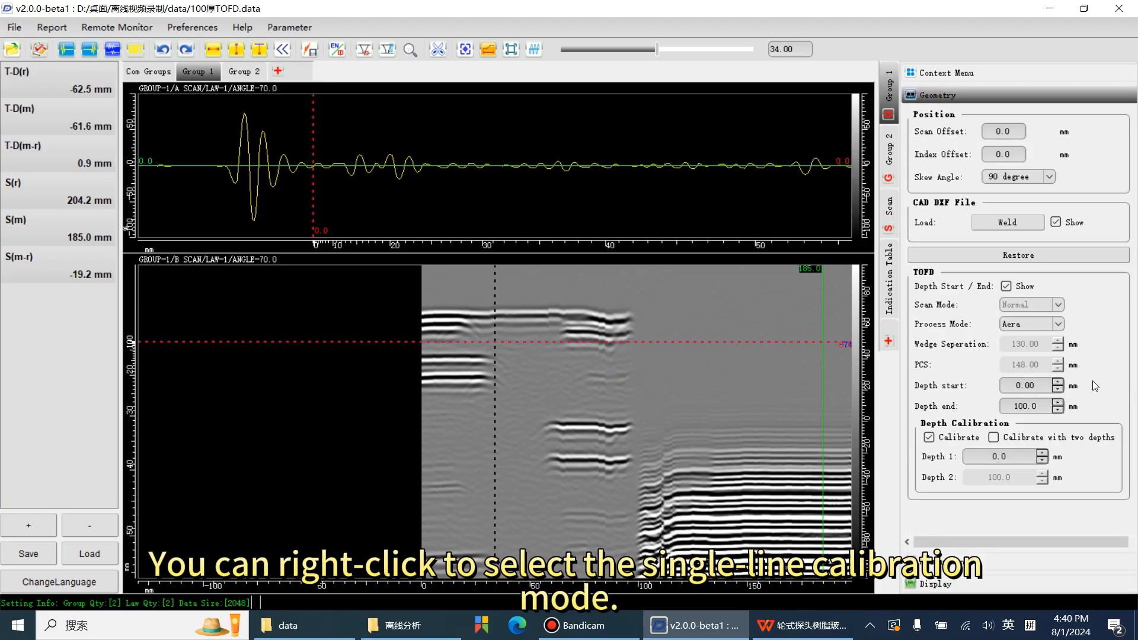
left_click(929, 439)
left_click(929, 440)
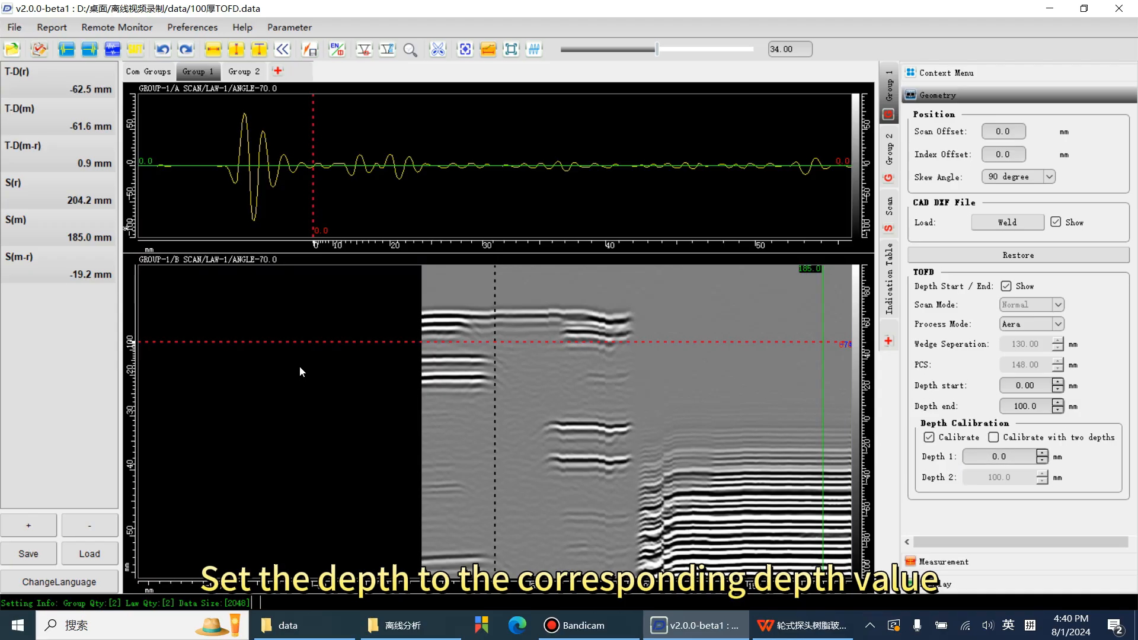
Move Group 1's red calibration cursor to the start of the through wave and compare the view with Group 2.
left_click_drag(314, 205, 236, 191)
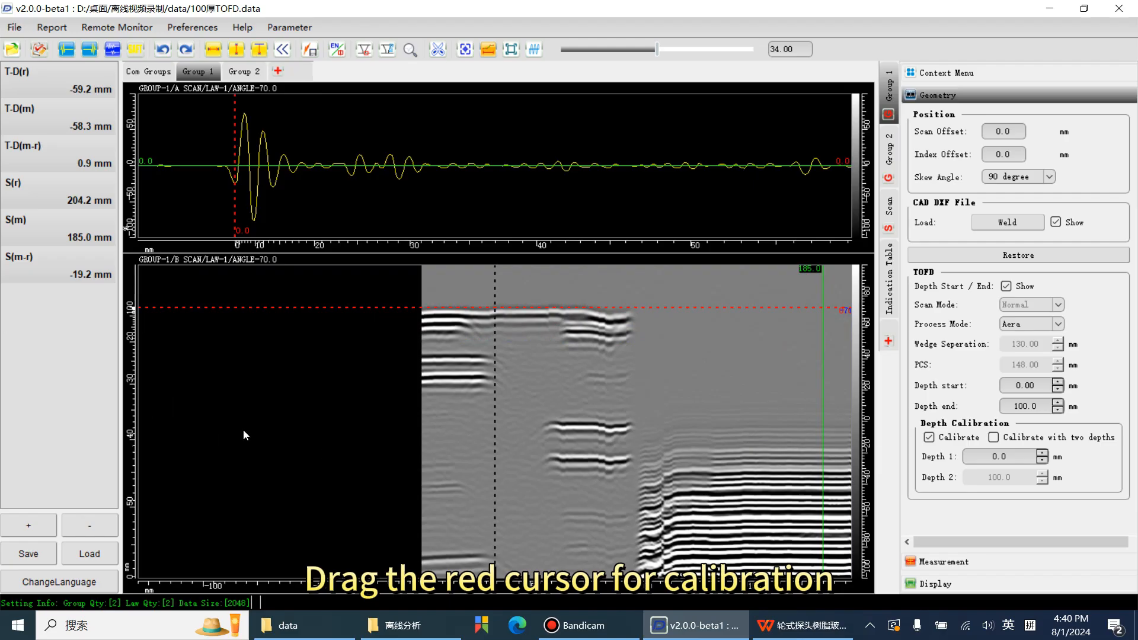
left_click(243, 72)
left_click(196, 72)
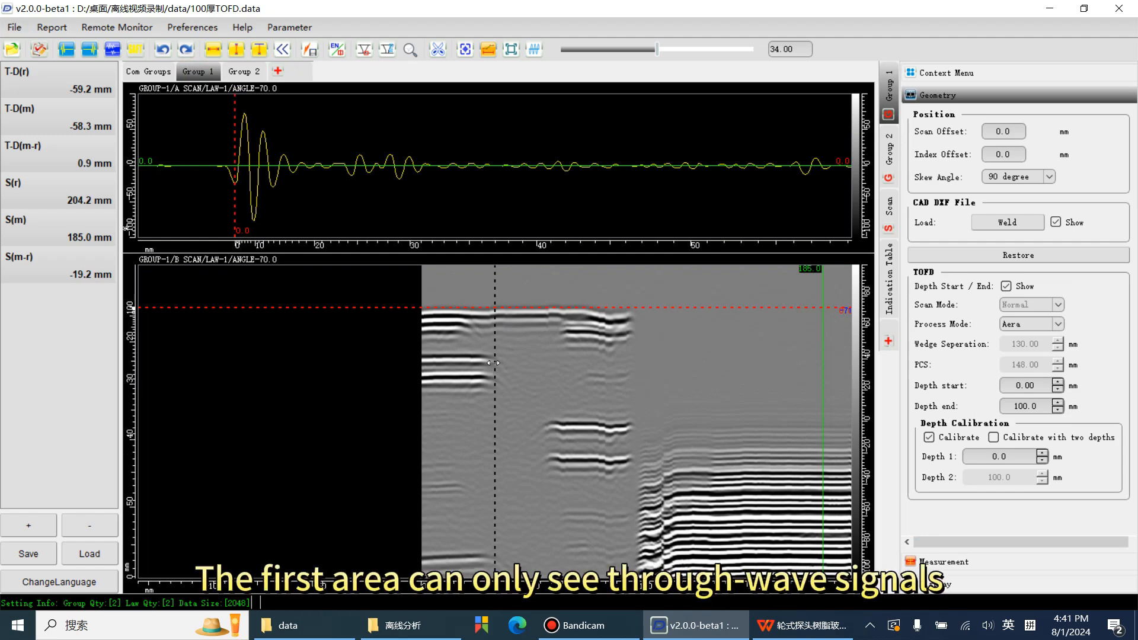
Move Group 1's data cursor to 49.00, calibrate the through wave at depth 0.0 mm and turn Calibrate off.
left_click_drag(495, 362, 528, 372)
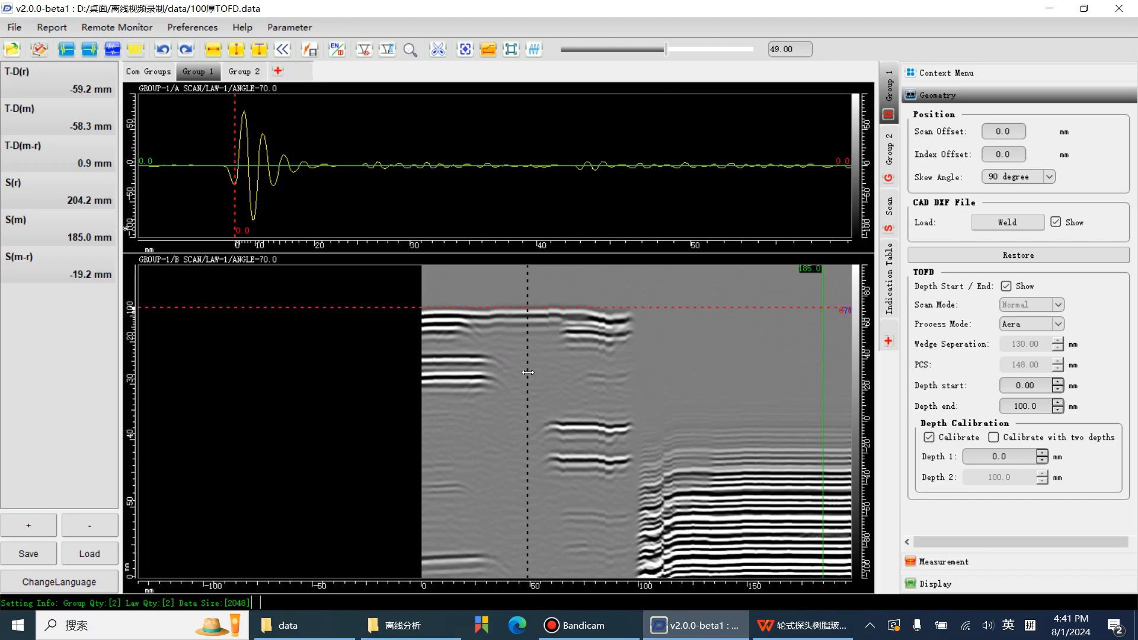
double_click(986, 457)
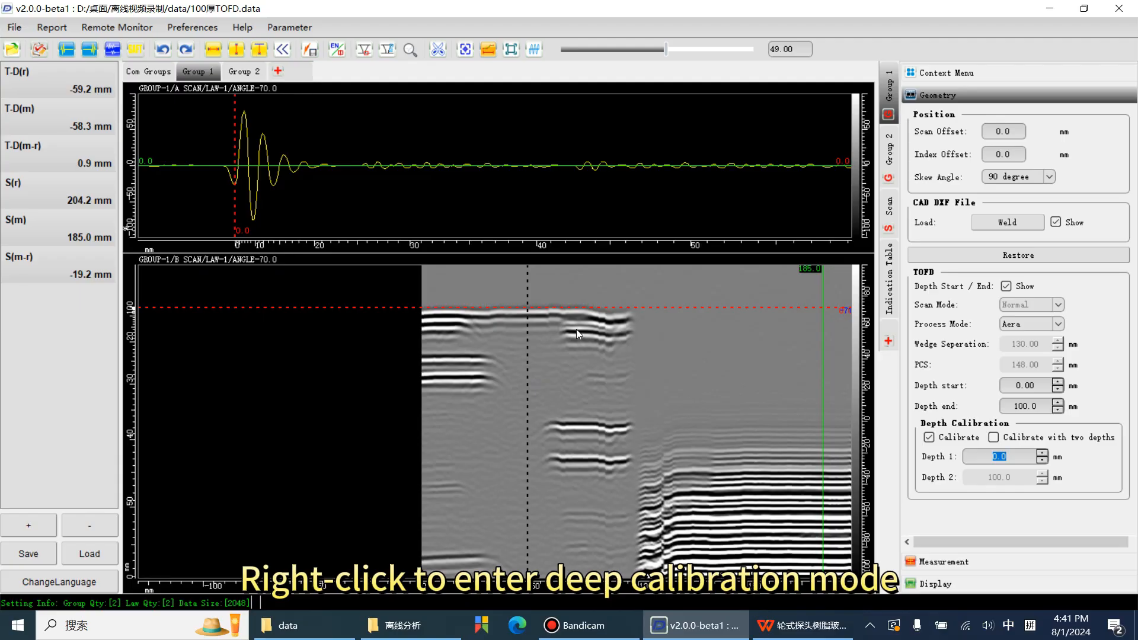
right_click(228, 194)
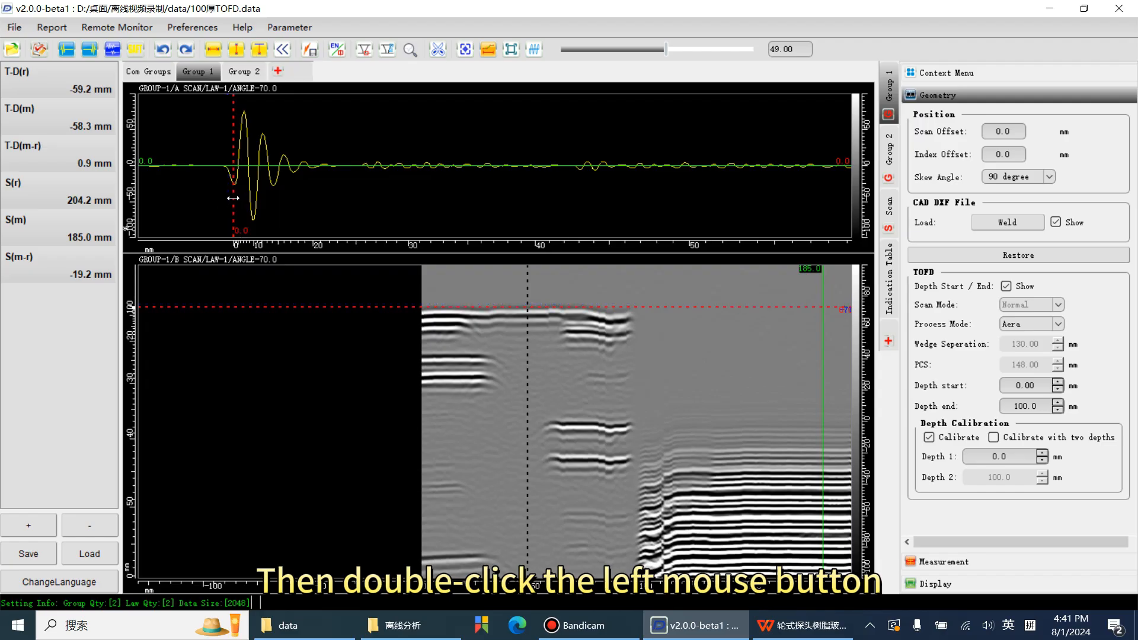
double_click(239, 196)
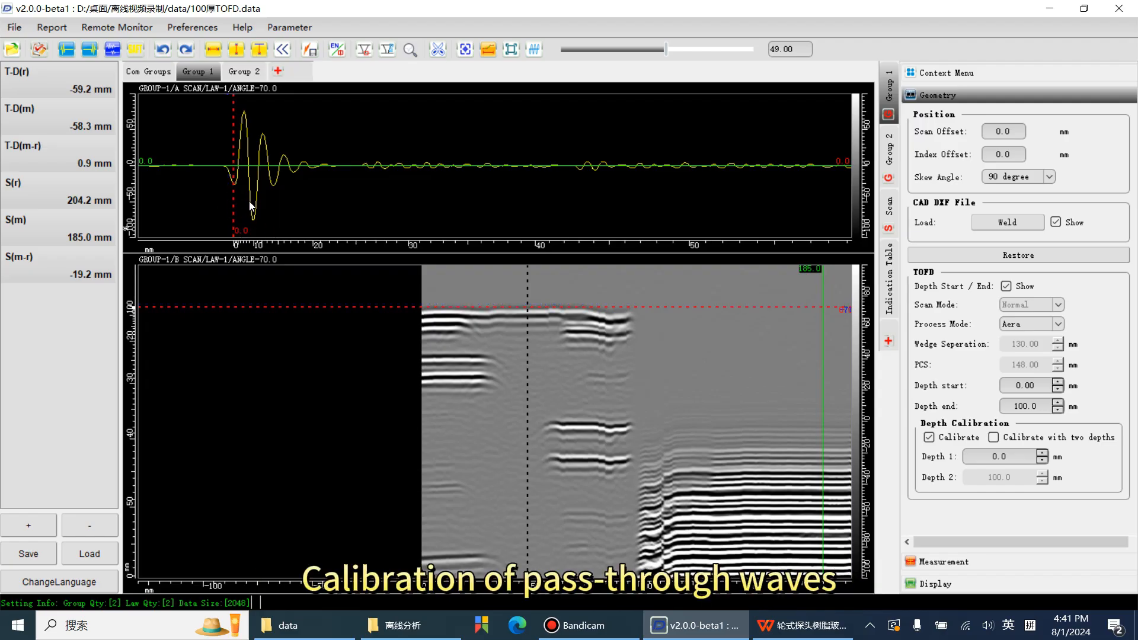
left_click(928, 438)
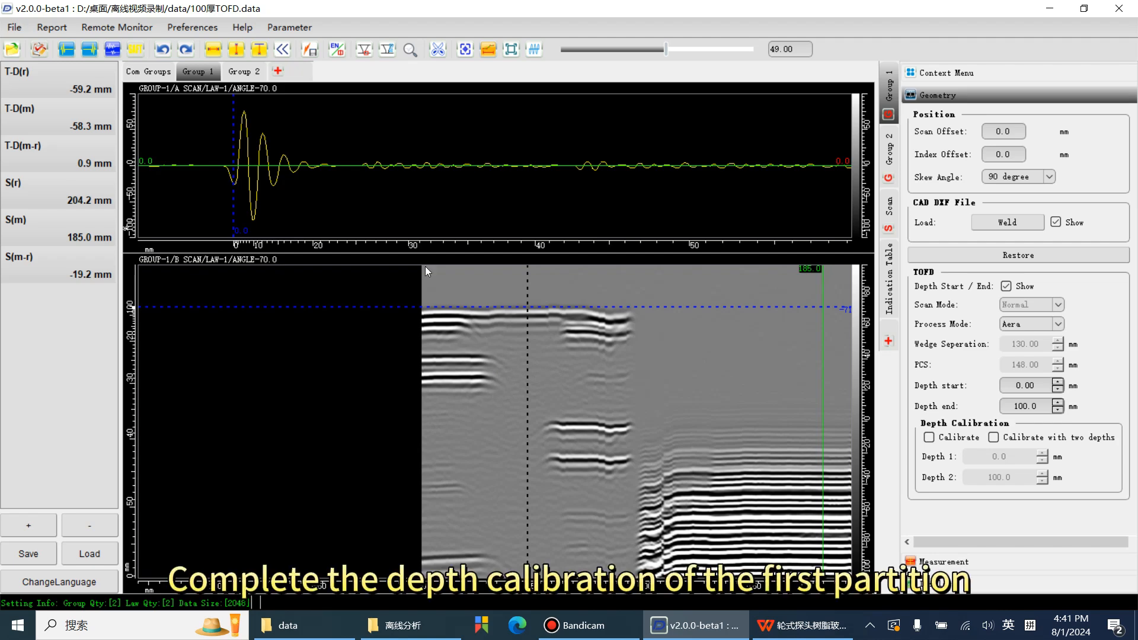
Enable single-line depth calibration for Group 2 in its geometry settings and set Depth 1 to 100.0 mm.
left_click(246, 74)
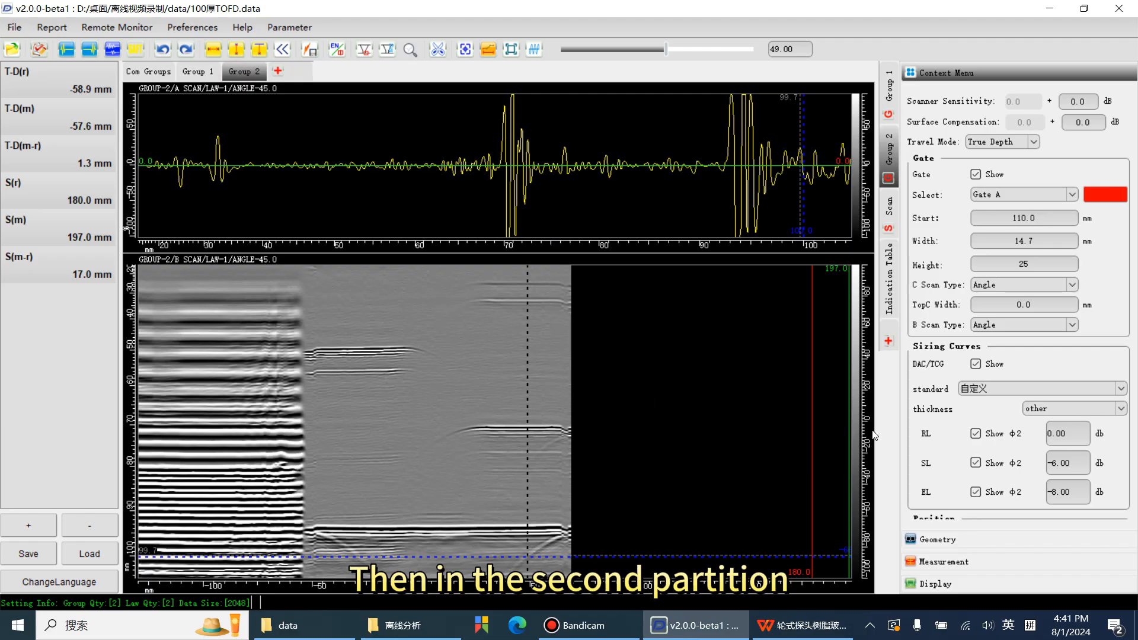
left_click(936, 538)
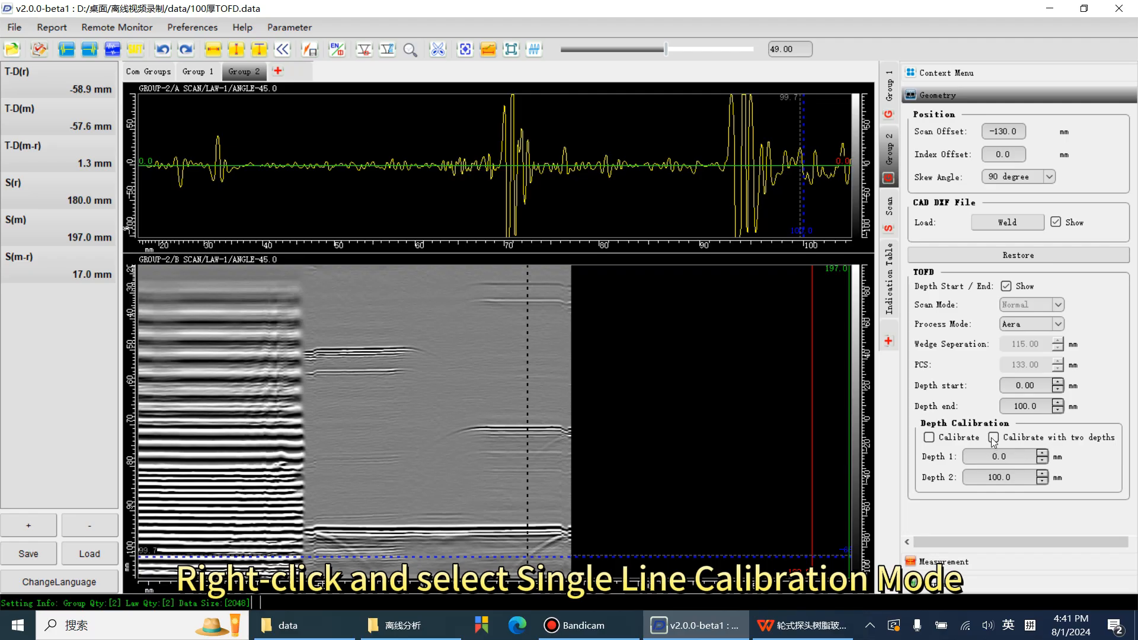
left_click(993, 438)
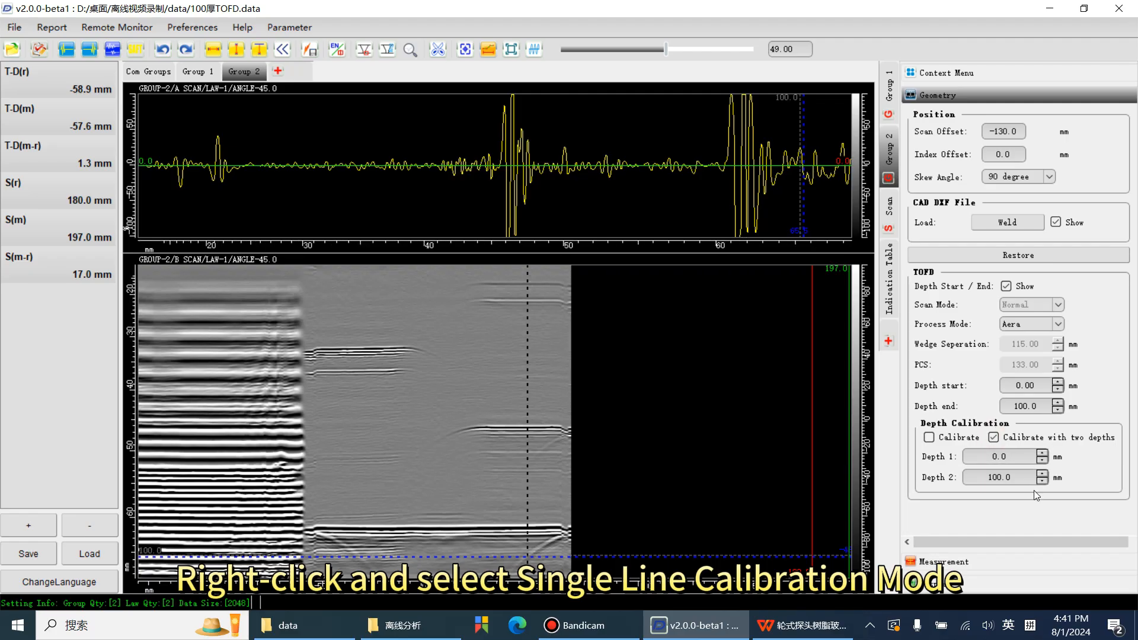
left_click(929, 437)
left_click_drag(1006, 458, 984, 460)
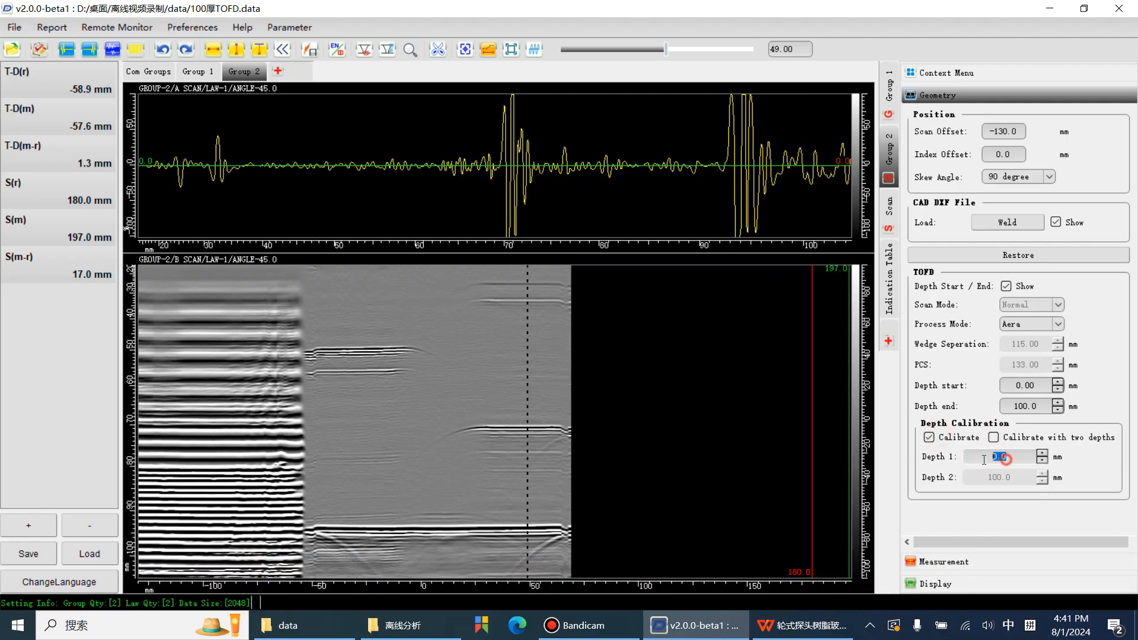
type("100")
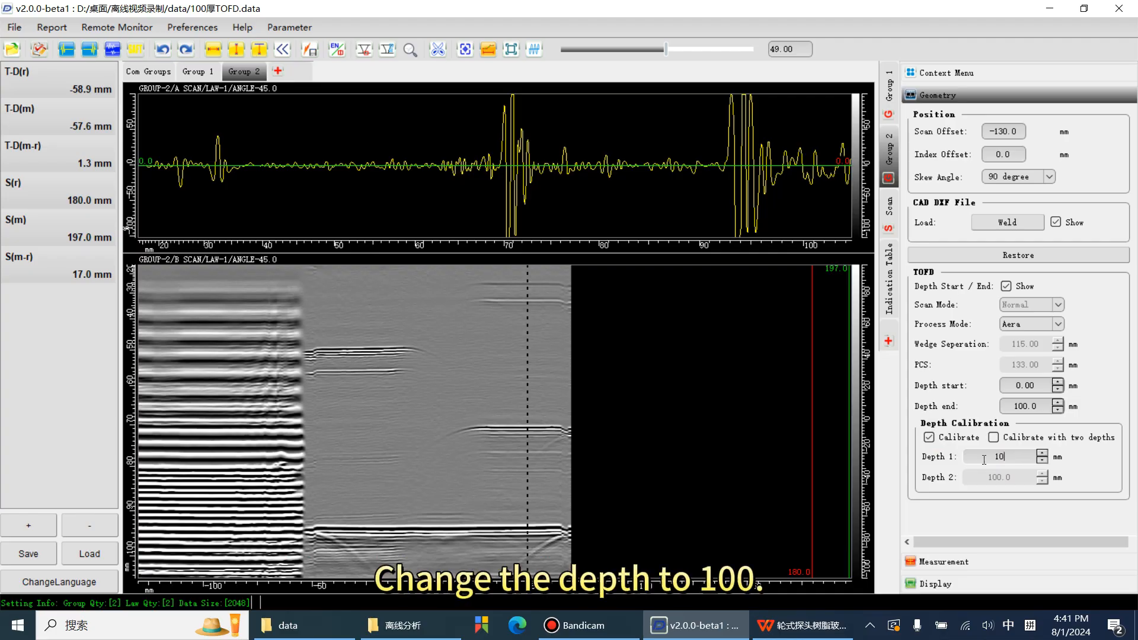
left_click(737, 427)
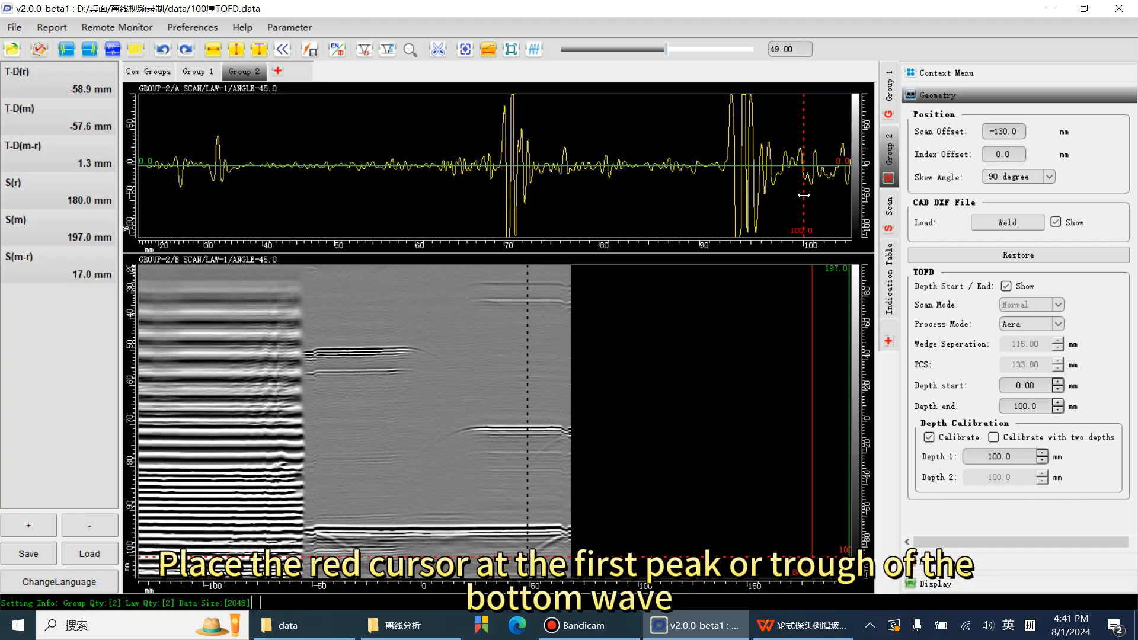
Move Group 2's red calibration cursor to the first peak of the bottom wave and turn Calibrate off.
left_click_drag(803, 196, 732, 198)
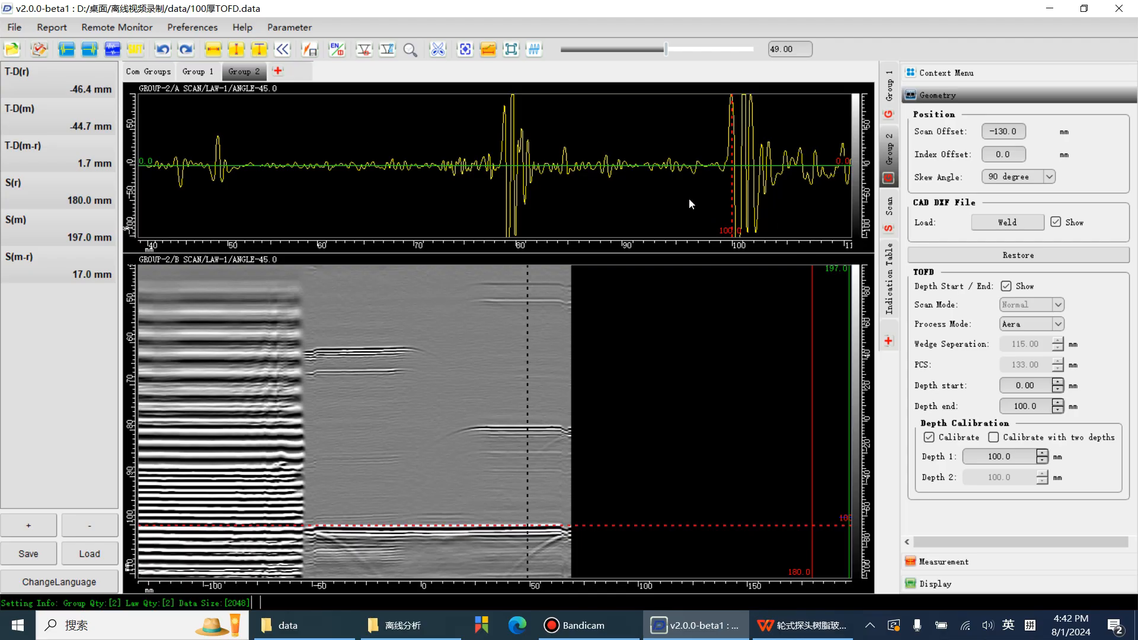
left_click(929, 437)
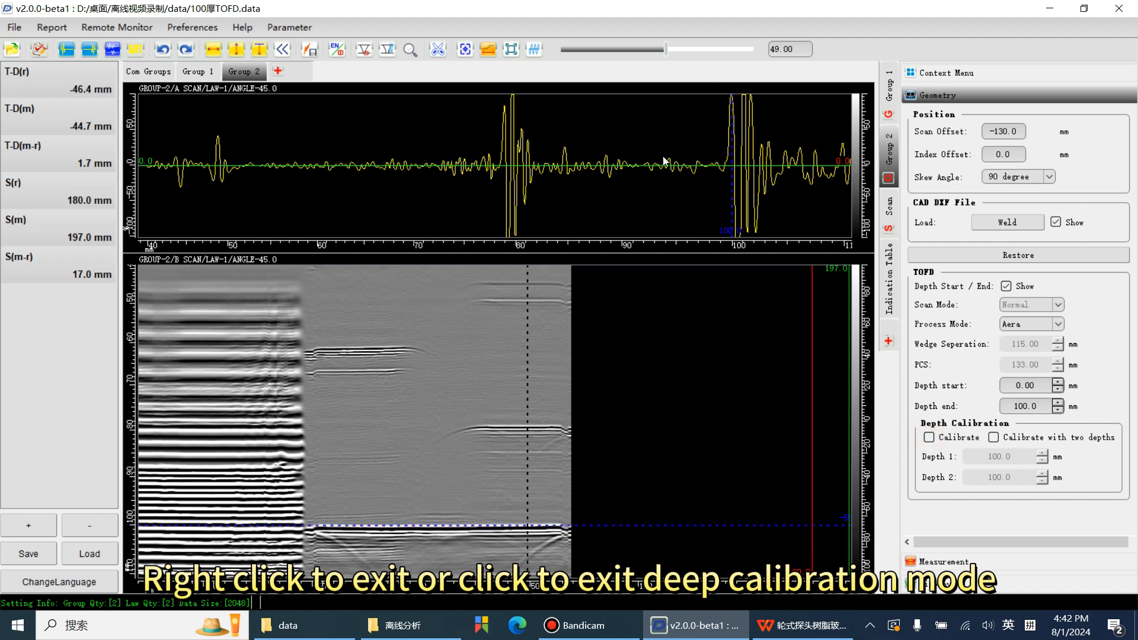
Place Group 2's data cursor at 17.00 and its A scan depth cursors at about 57.5 mm (red) and 87.6 mm (green).
left_click(458, 388)
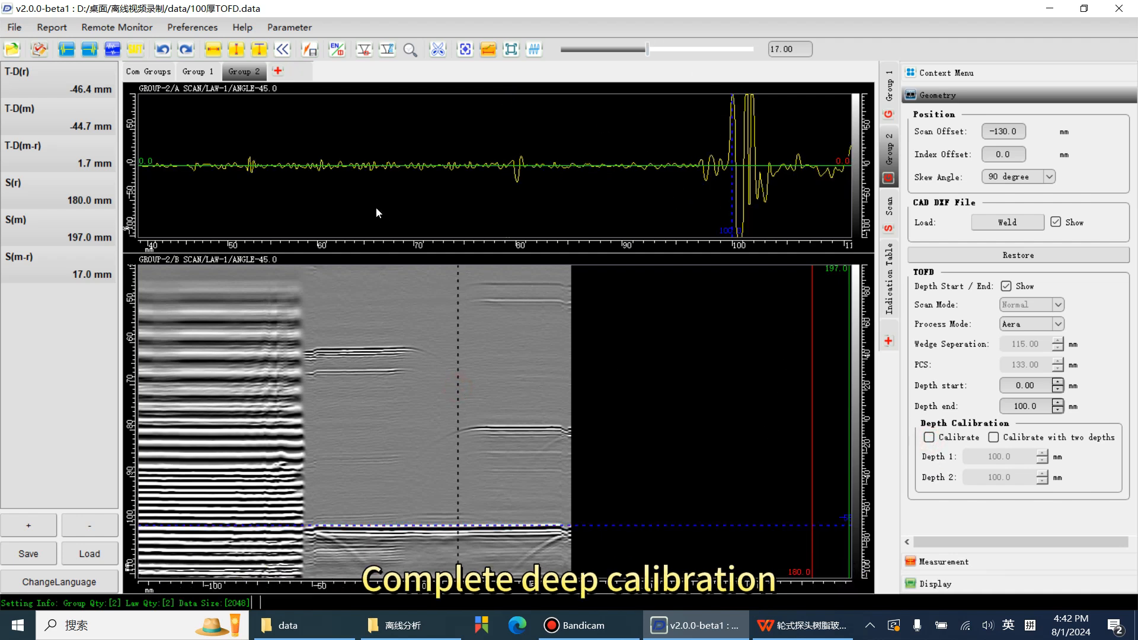
left_click(358, 193)
right_click(452, 193)
left_click_drag(454, 193, 597, 194)
left_click_drag(358, 191, 294, 186)
Measure in Group 1's A scan with the green depth cursor at about 36.8 mm and the red cursor deeper, just past the small echo.
left_click(197, 71)
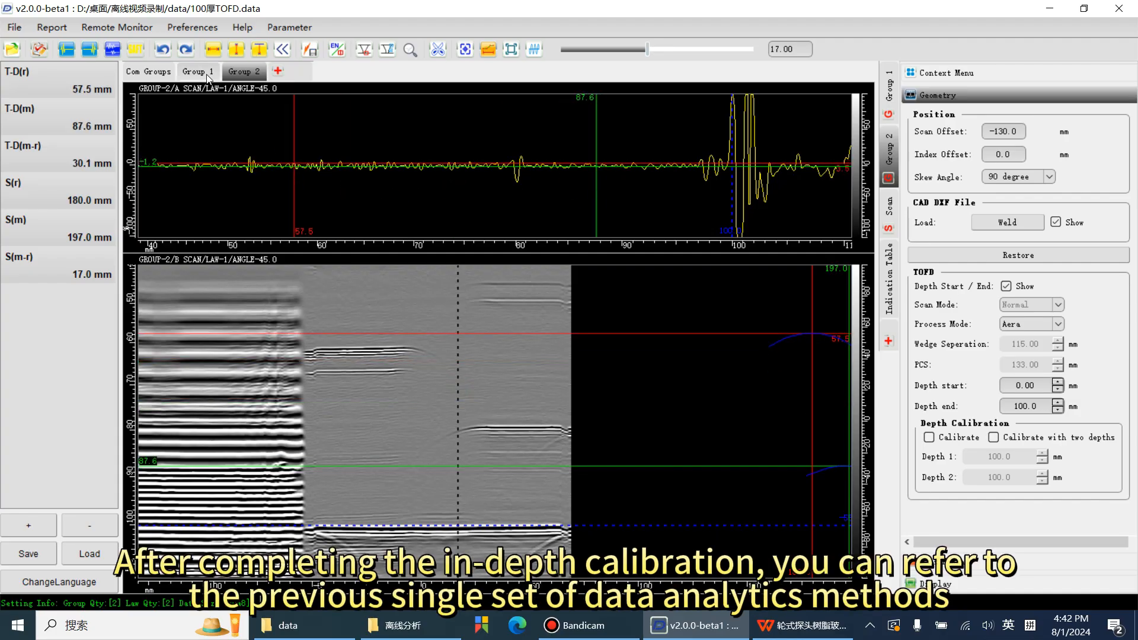
right_click(453, 192)
left_click(568, 202)
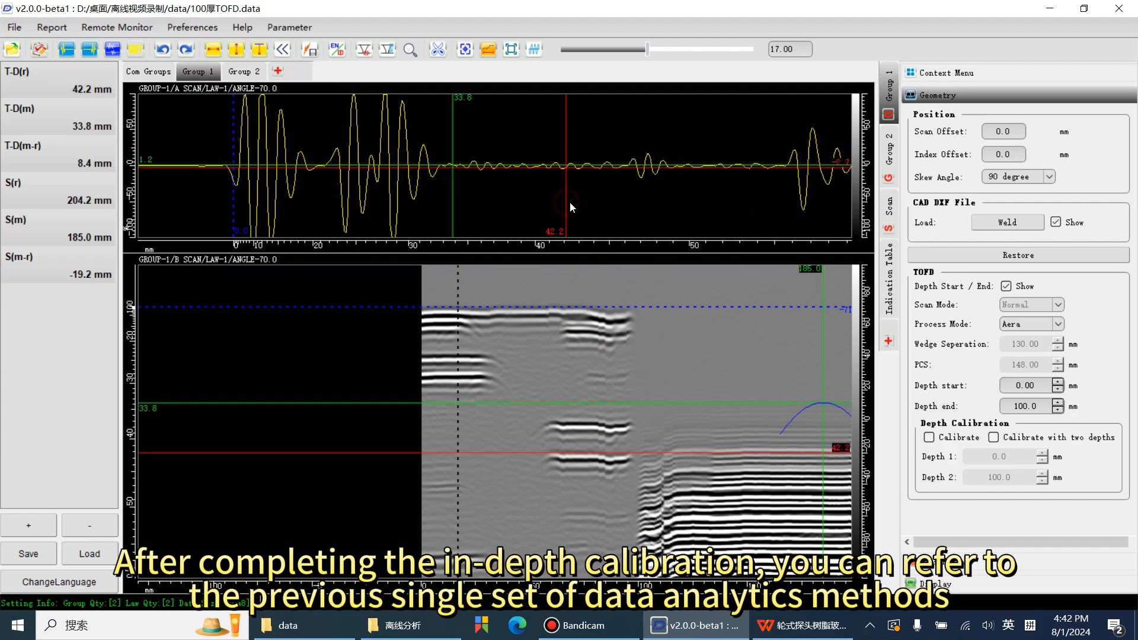
left_click_drag(568, 201, 590, 214)
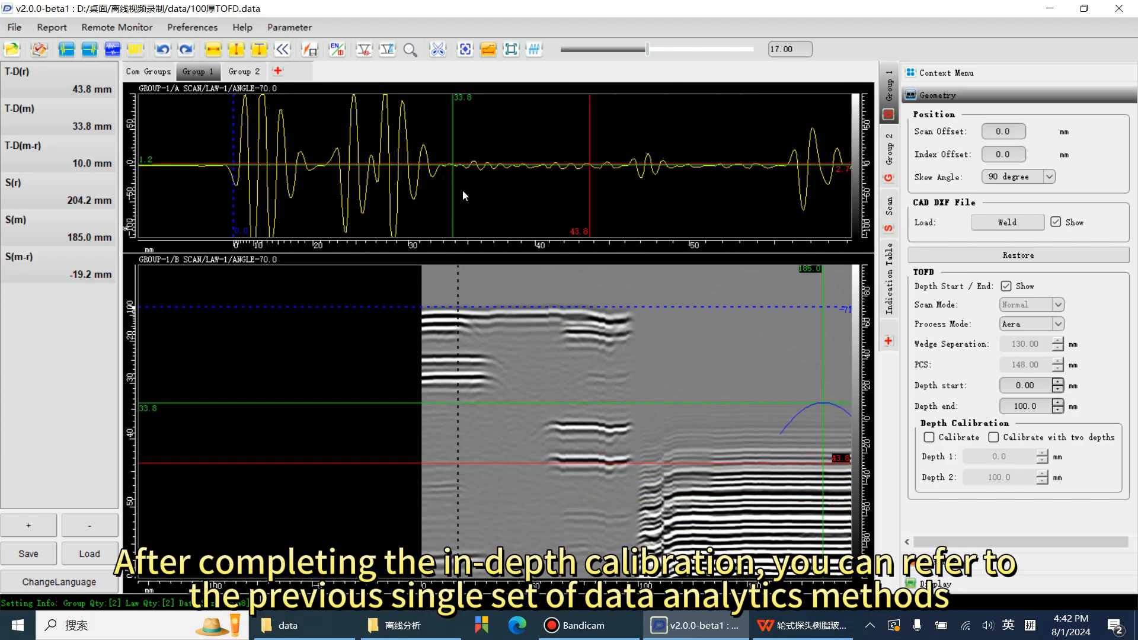
left_click_drag(452, 188, 495, 188)
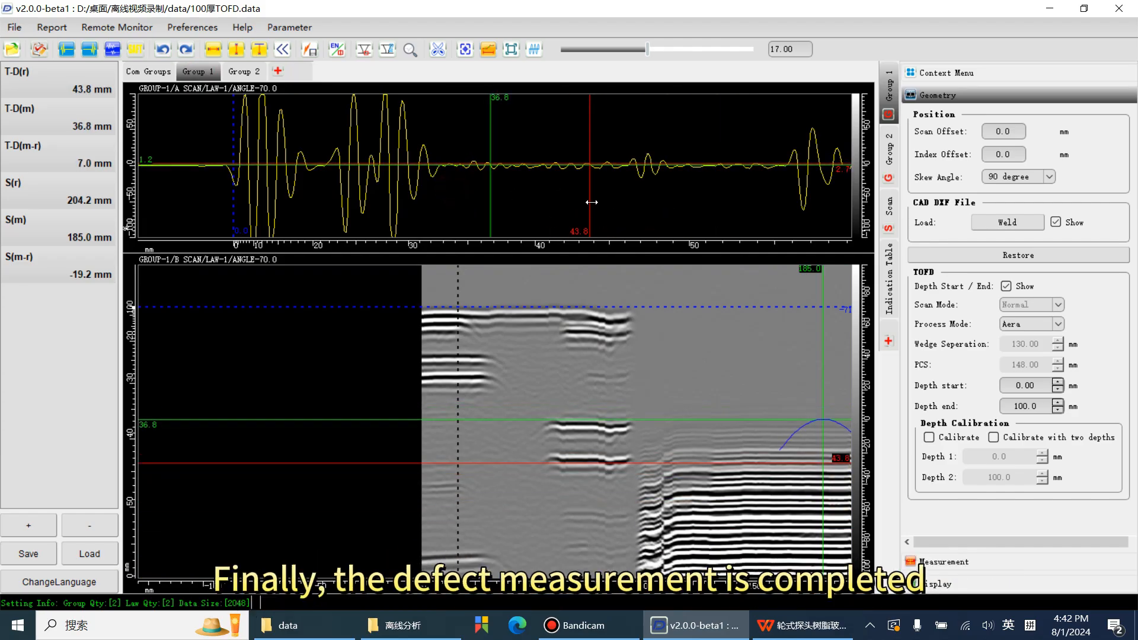
left_click_drag(592, 203, 676, 202)
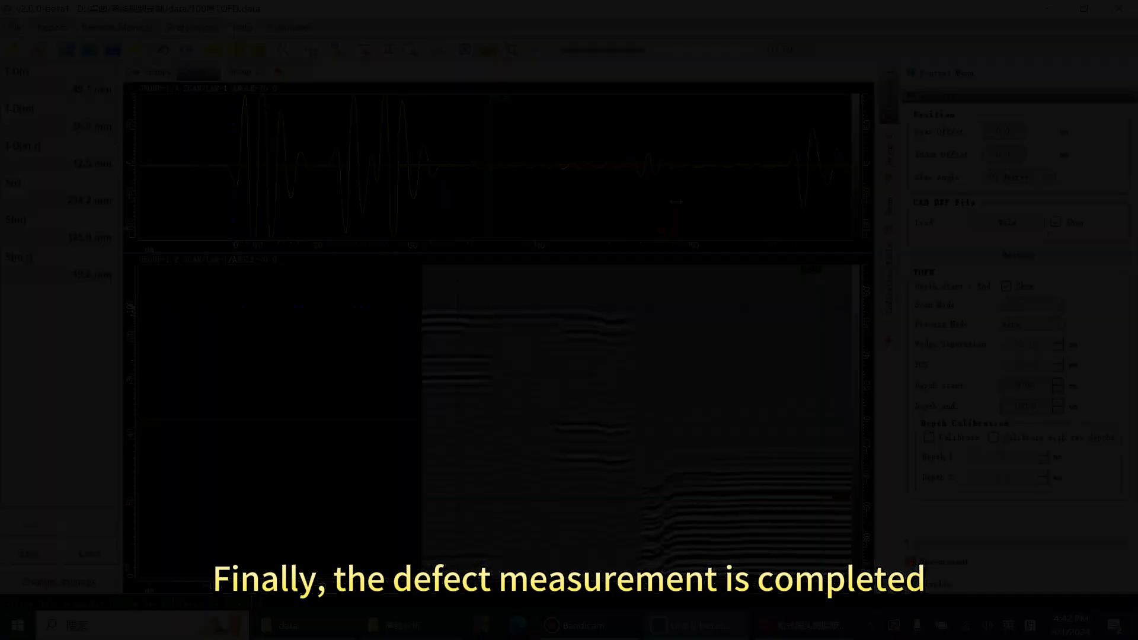